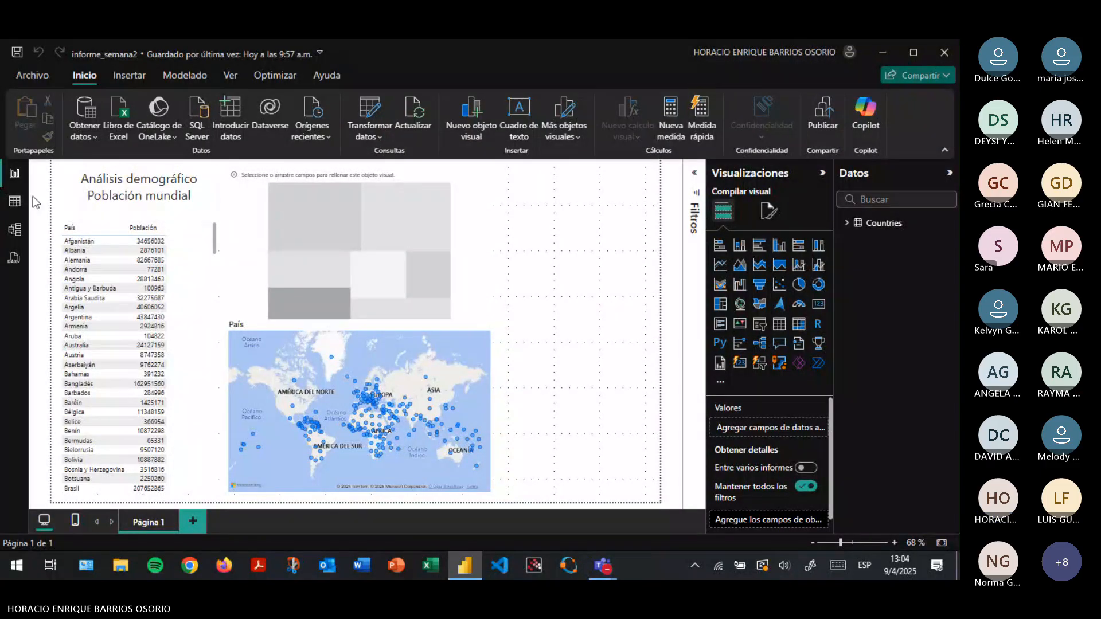
Look over the Countries table's data and reposition the Countries and Life expectancy cards in the model diagram
{"action": "left_click", "coordinate": [14, 204]}
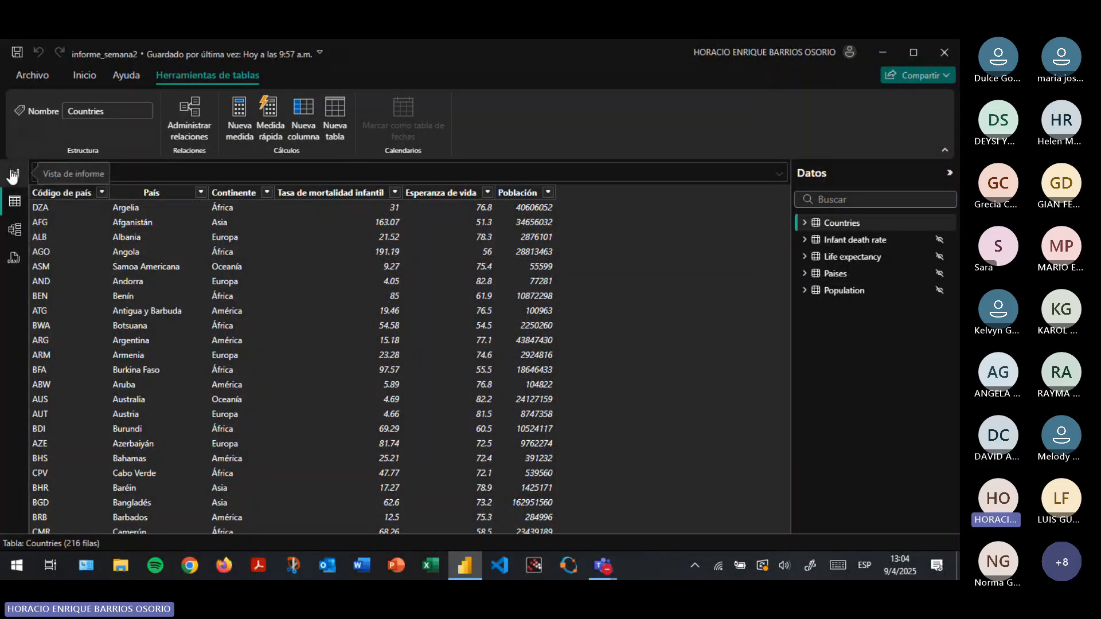
{"action": "left_click", "coordinate": [14, 229]}
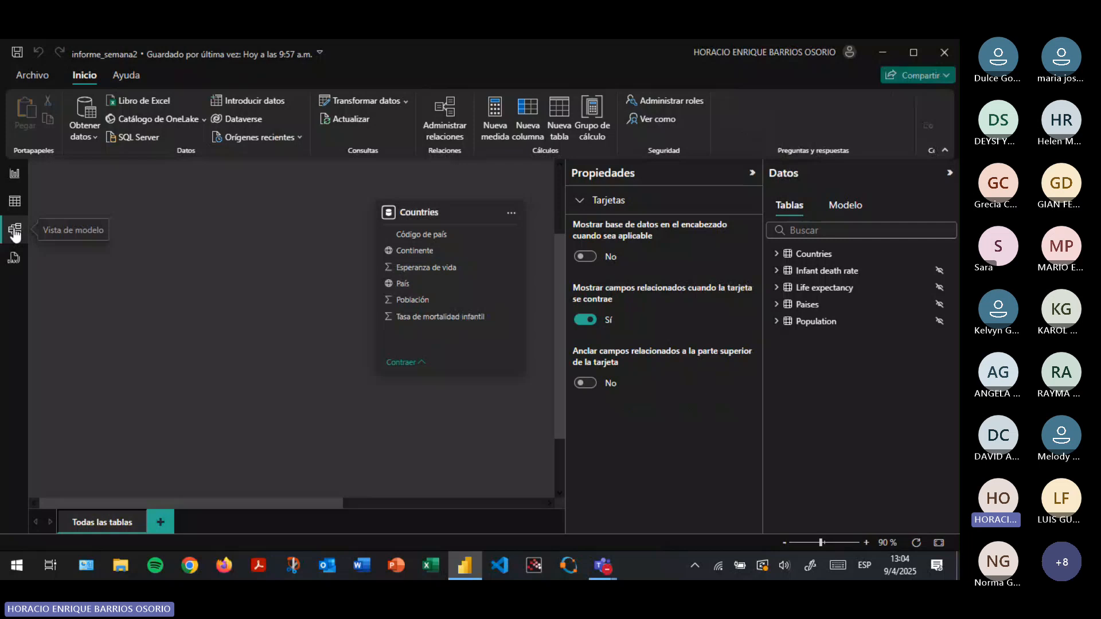
{"action": "left_click_drag", "start_coordinate": [276, 504], "coordinate": [456, 505]}
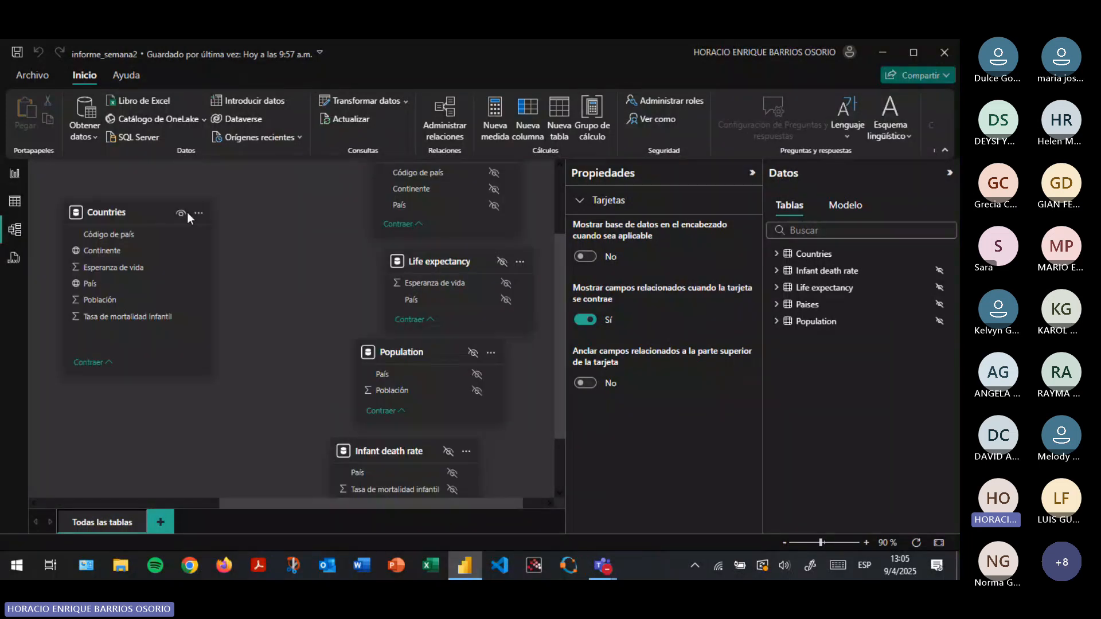
{"action": "mouse_move", "coordinate": [132, 217]}
{"action": "left_click_drag", "start_coordinate": [130, 213], "coordinate": [144, 216]}
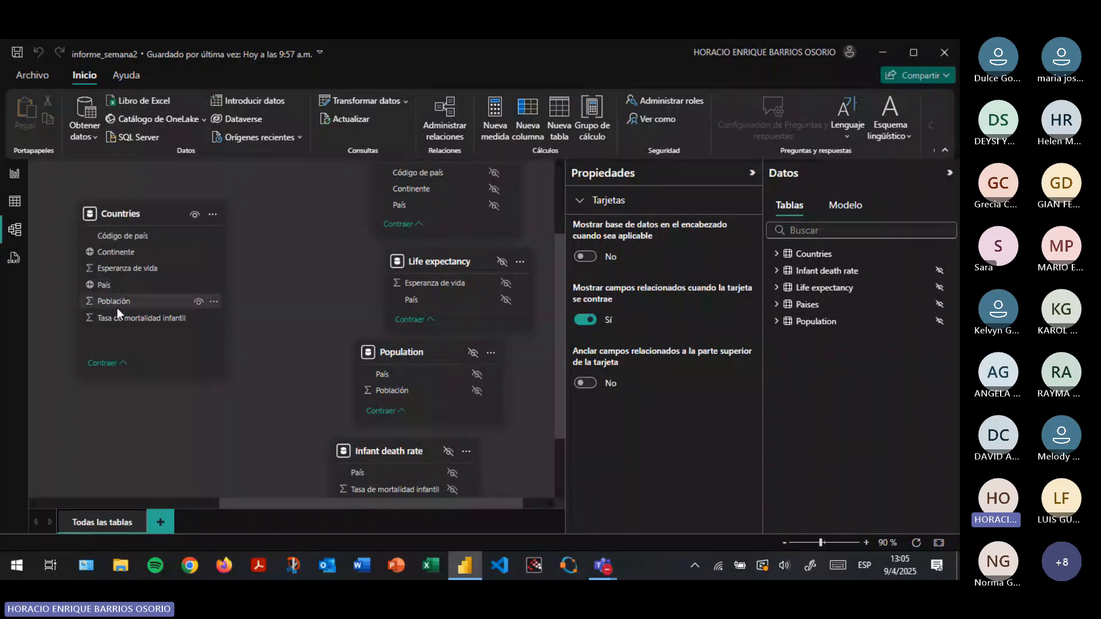
{"action": "left_click_drag", "start_coordinate": [437, 263], "coordinate": [399, 260]}
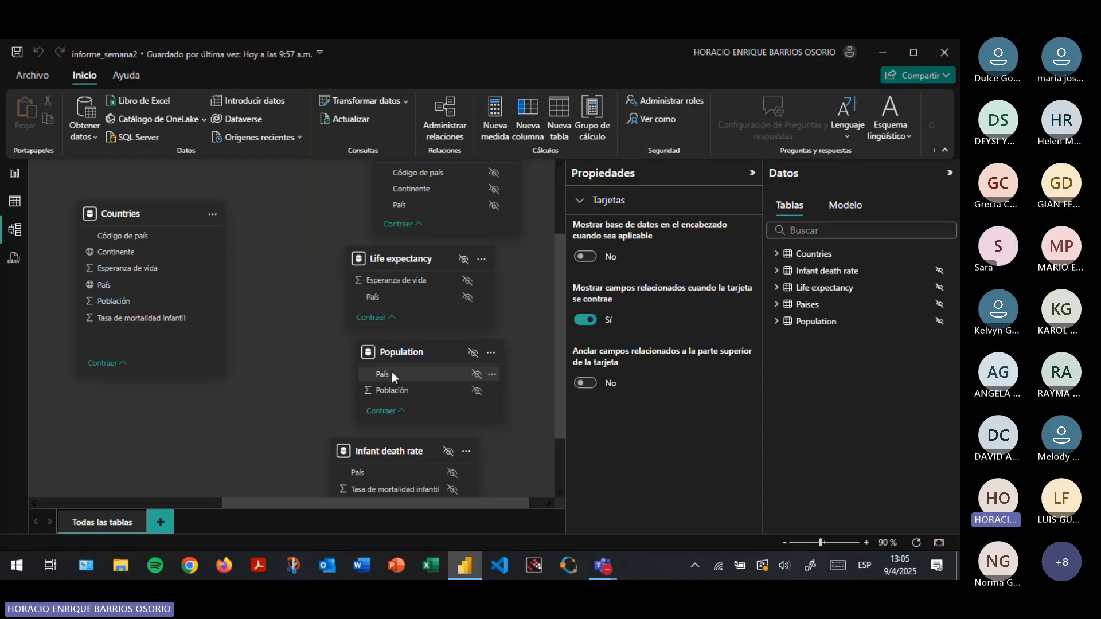
Collapse the Properties pane so the model diagram has more room for the Countries and Paises cards
{"action": "left_click", "coordinate": [212, 216]}
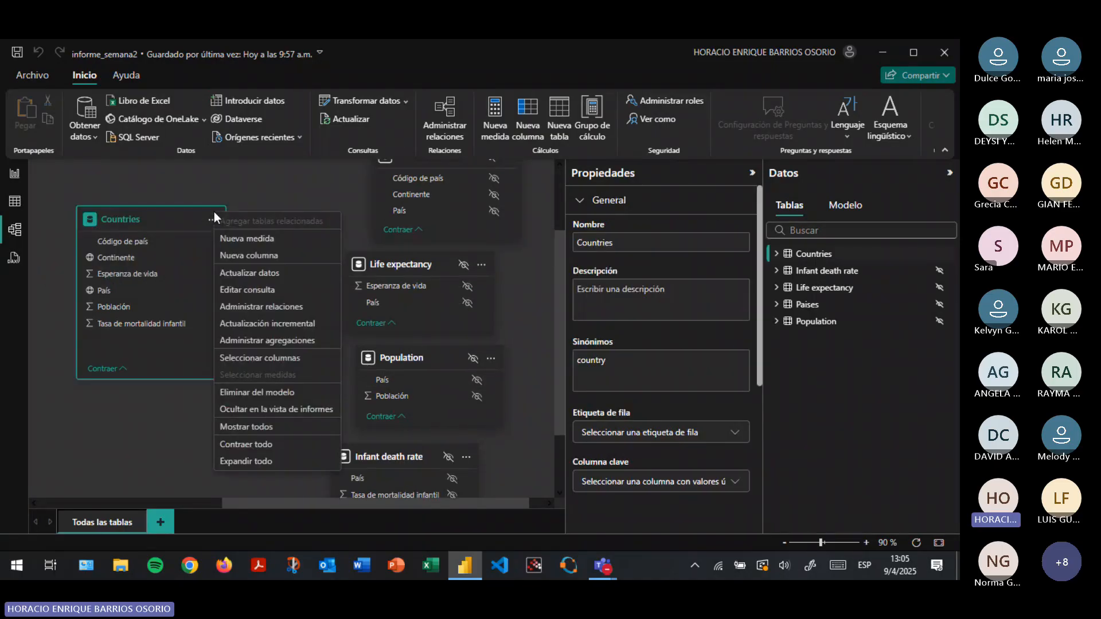
{"action": "left_click", "coordinate": [267, 193]}
{"action": "scroll", "coordinate": [305, 287], "scroll_direction": "up", "scroll_amount": 3}
{"action": "scroll", "coordinate": [305, 288], "scroll_direction": "up", "scroll_amount": 1}
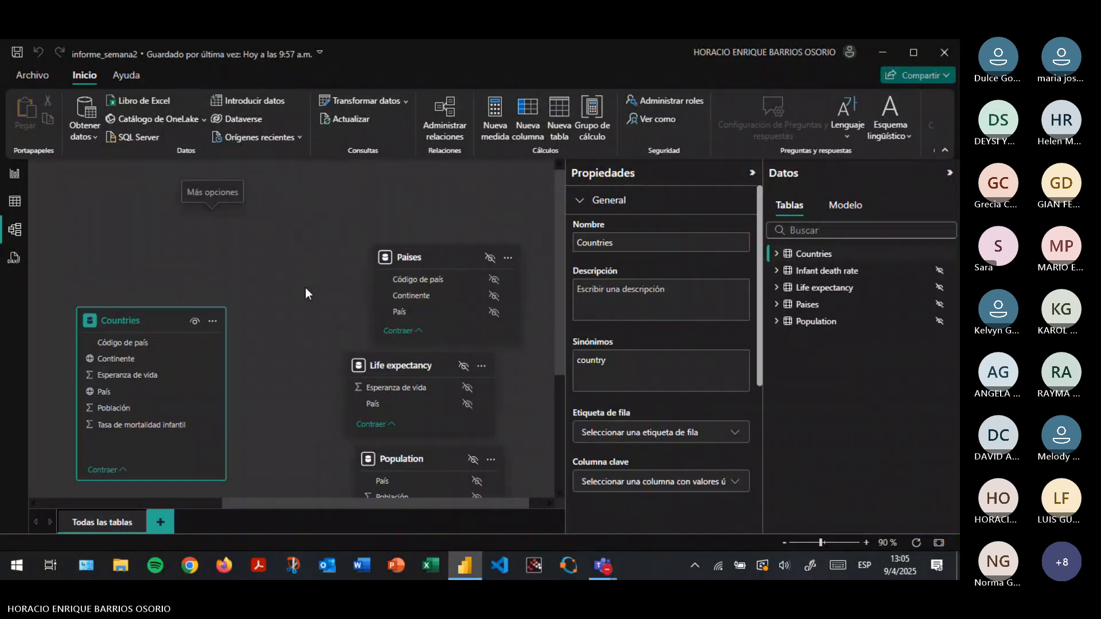
{"action": "left_click", "coordinate": [752, 172]}
{"action": "scroll", "coordinate": [488, 268], "scroll_direction": "down", "scroll_amount": 2}
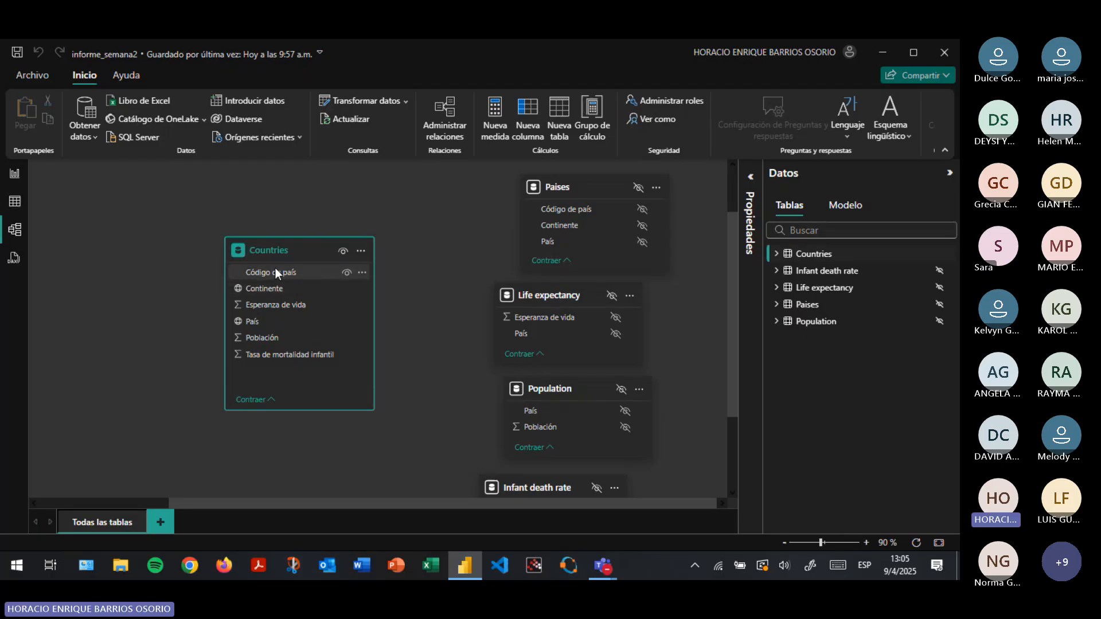
Create an active one-to-one relationship between Countries and Paises on Código de país, with cross-filtering in both directions
{"action": "left_click_drag", "start_coordinate": [275, 268], "coordinate": [588, 209]}
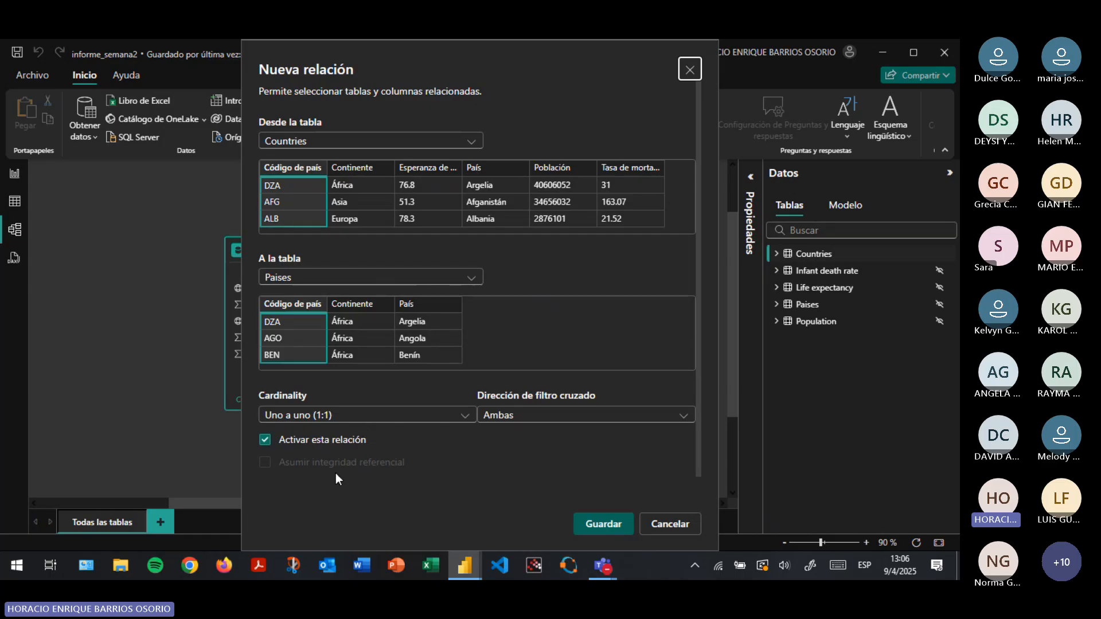
{"action": "left_click", "coordinate": [376, 420]}
{"action": "left_click", "coordinate": [432, 449]}
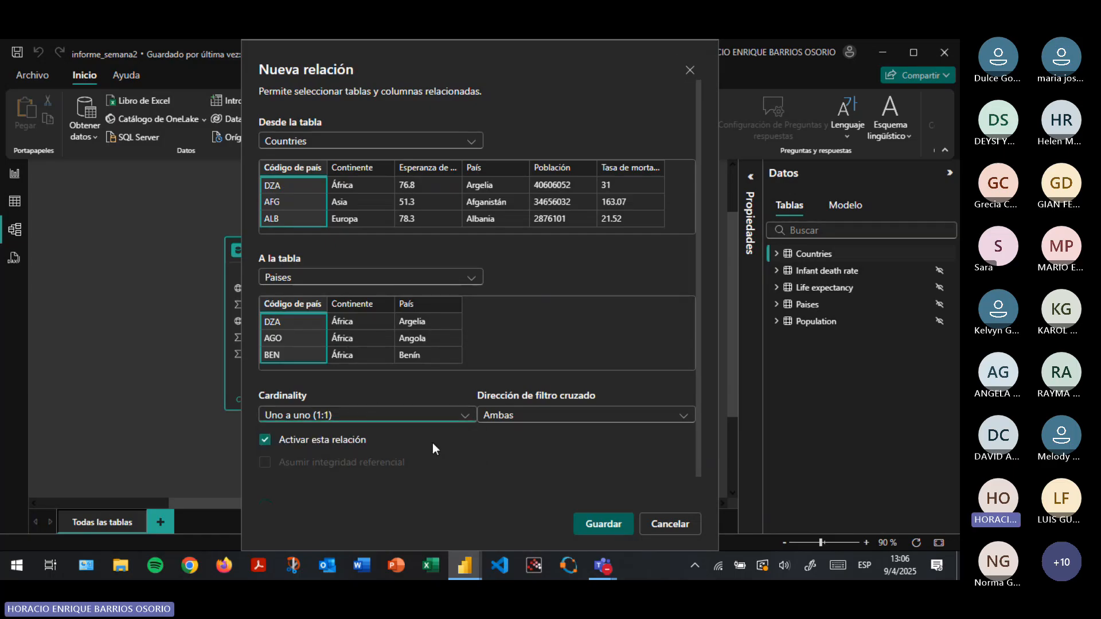
{"action": "left_click", "coordinate": [591, 522]}
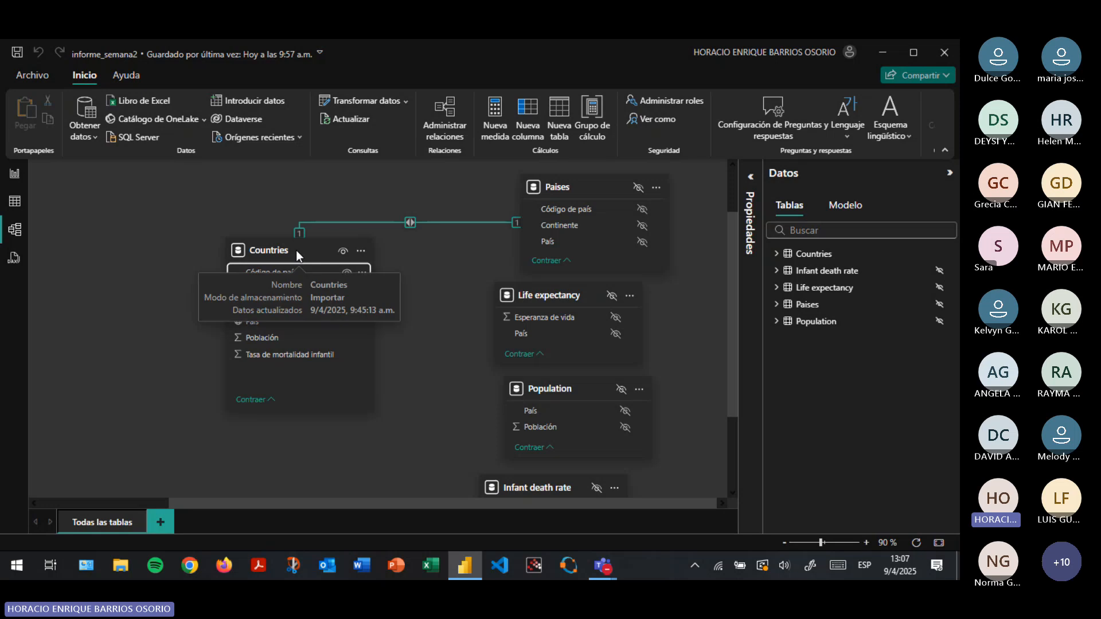
Shift the Countries and Paises cards and delete the relationship between them
{"action": "left_click_drag", "start_coordinate": [287, 252], "coordinate": [263, 249]}
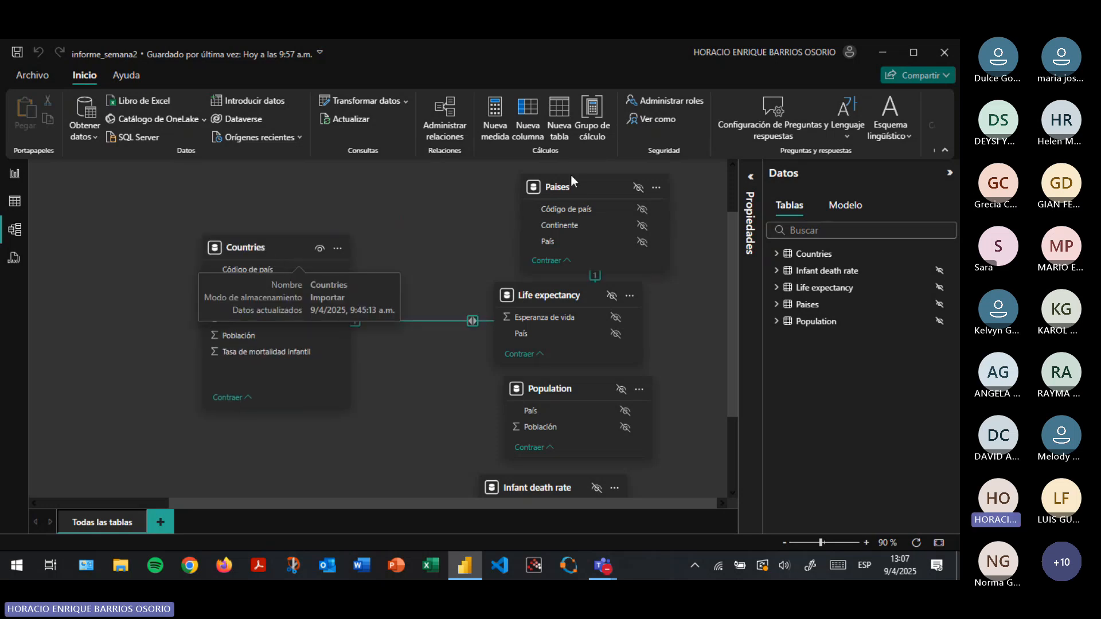
{"action": "left_click_drag", "start_coordinate": [590, 181], "coordinate": [542, 183]}
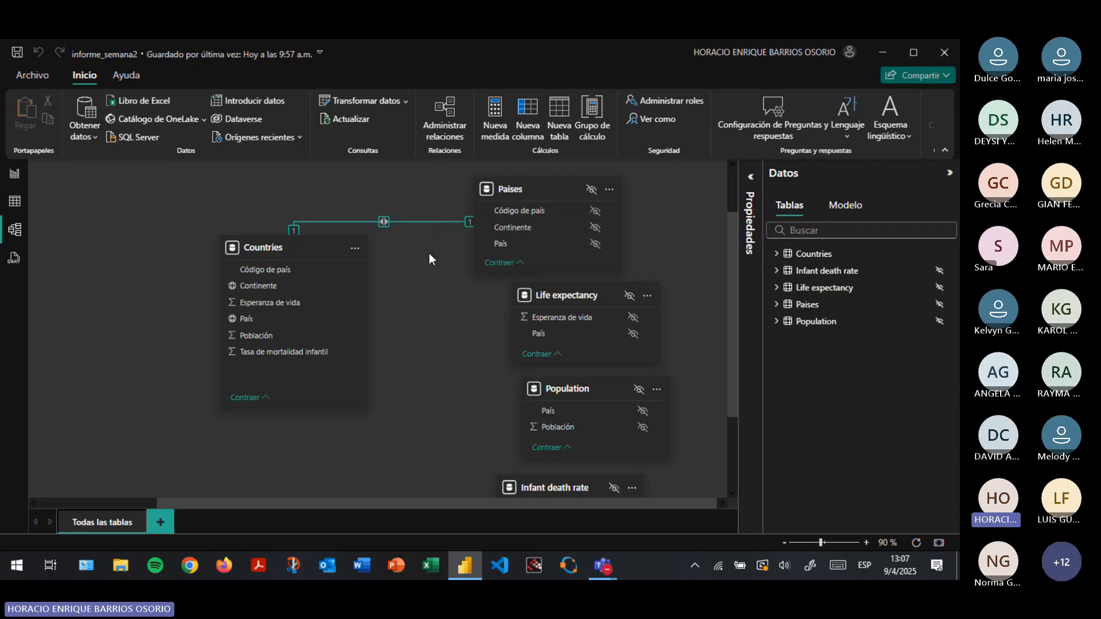
{"action": "right_click", "coordinate": [416, 222]}
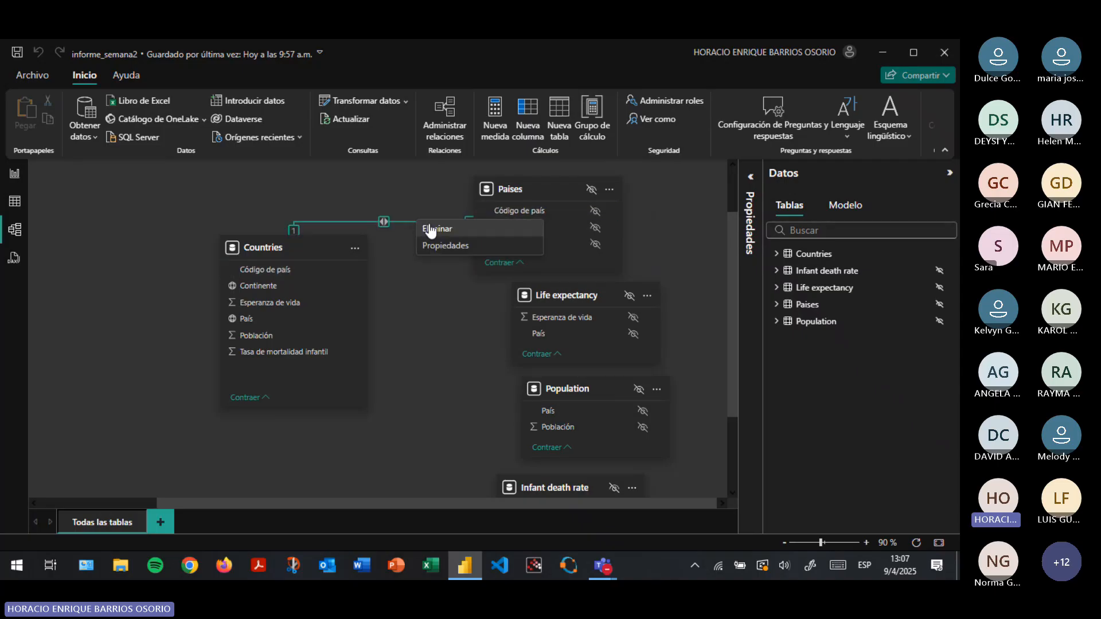
{"action": "left_click", "coordinate": [432, 229]}
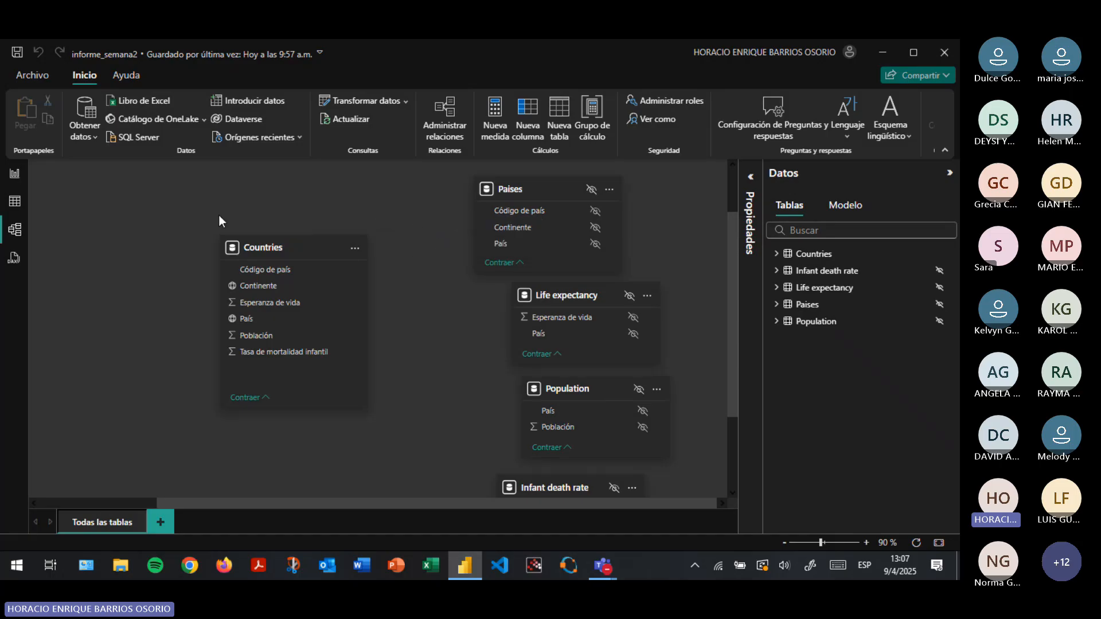
Return to the report page and select the País map visual
{"action": "left_click", "coordinate": [11, 174]}
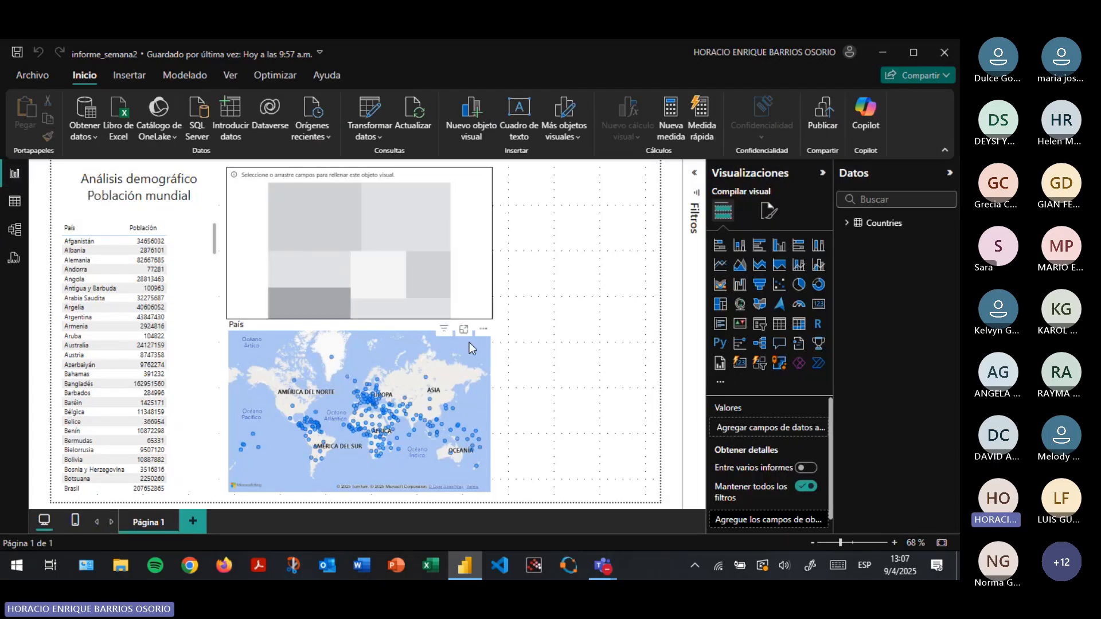
{"action": "left_click", "coordinate": [482, 331]}
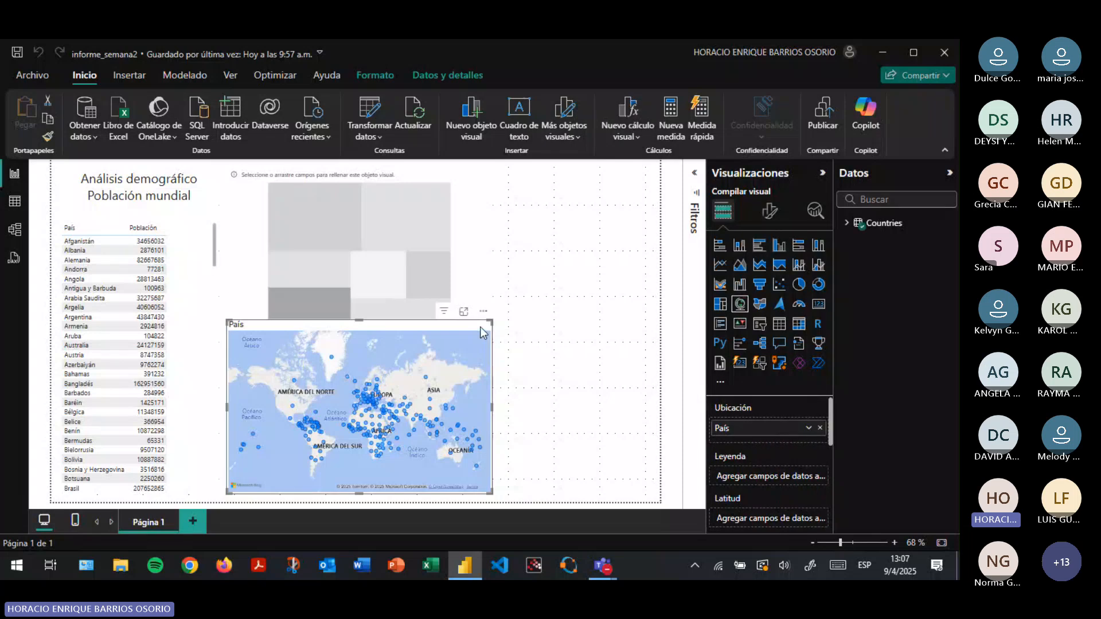
{"action": "left_click", "coordinate": [561, 233]}
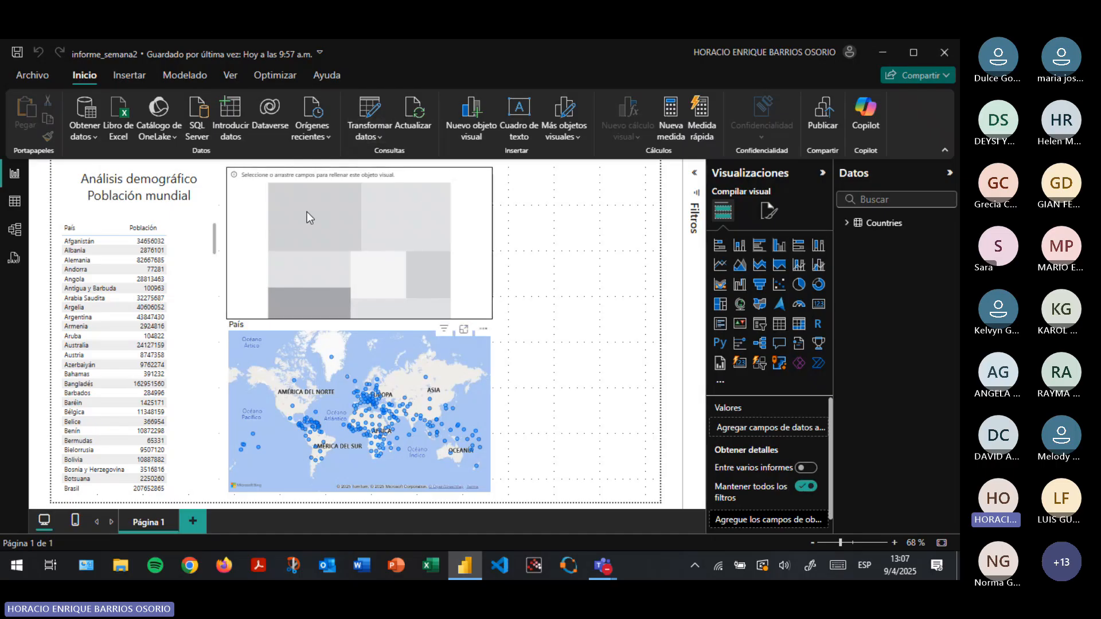
{"action": "left_click", "coordinate": [442, 325]}
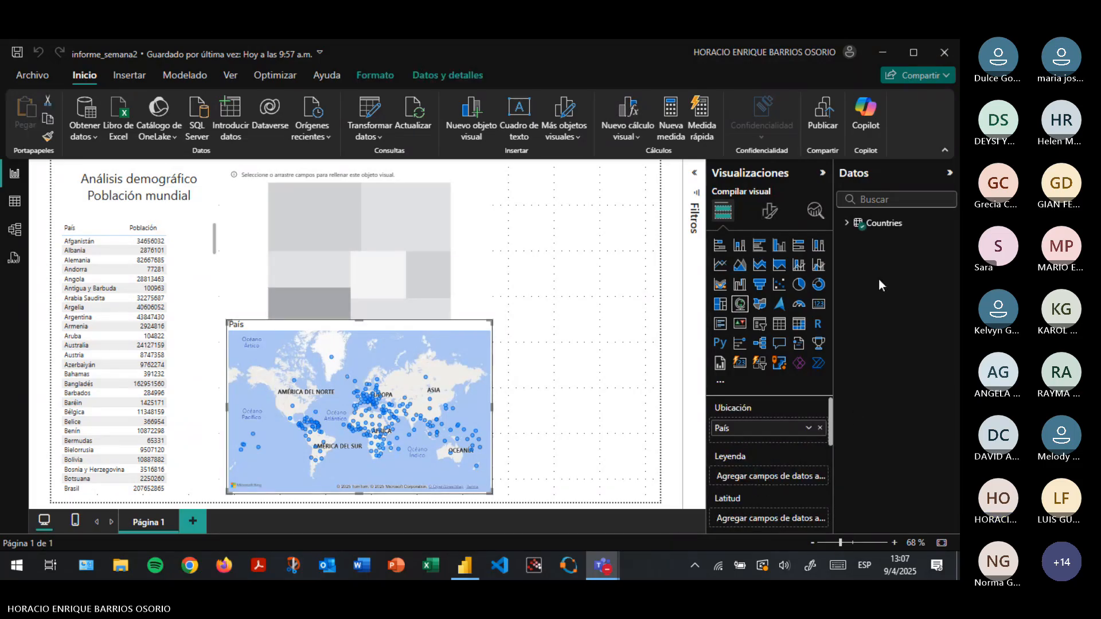
Expand the Countries table and check the data category assigned to the Continente and País columns
{"action": "left_click", "coordinate": [847, 224]}
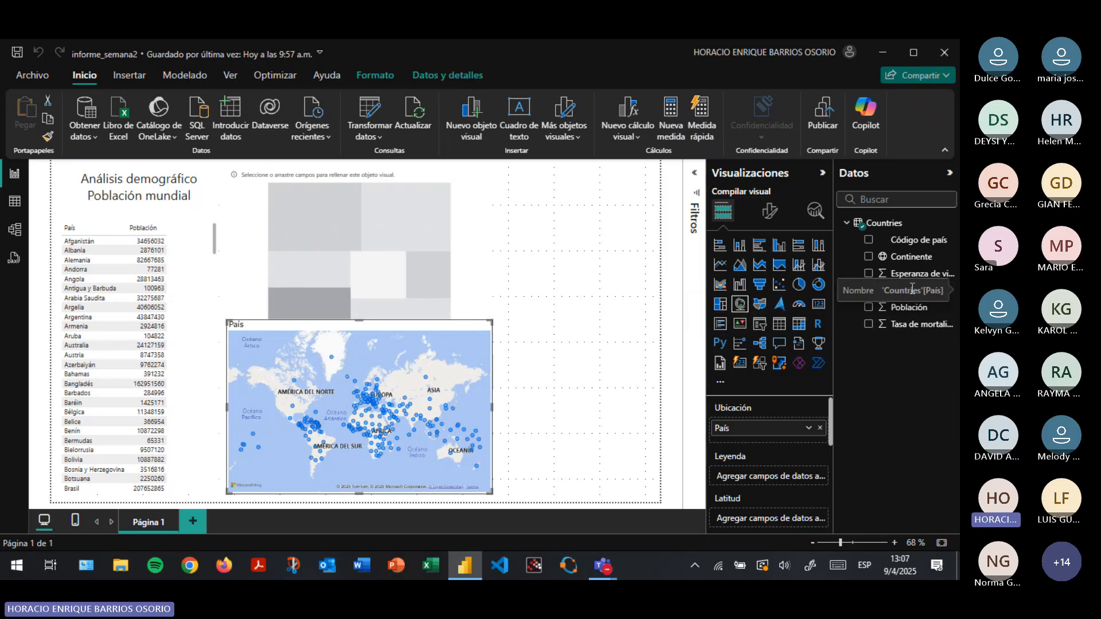
{"action": "left_click", "coordinate": [911, 259]}
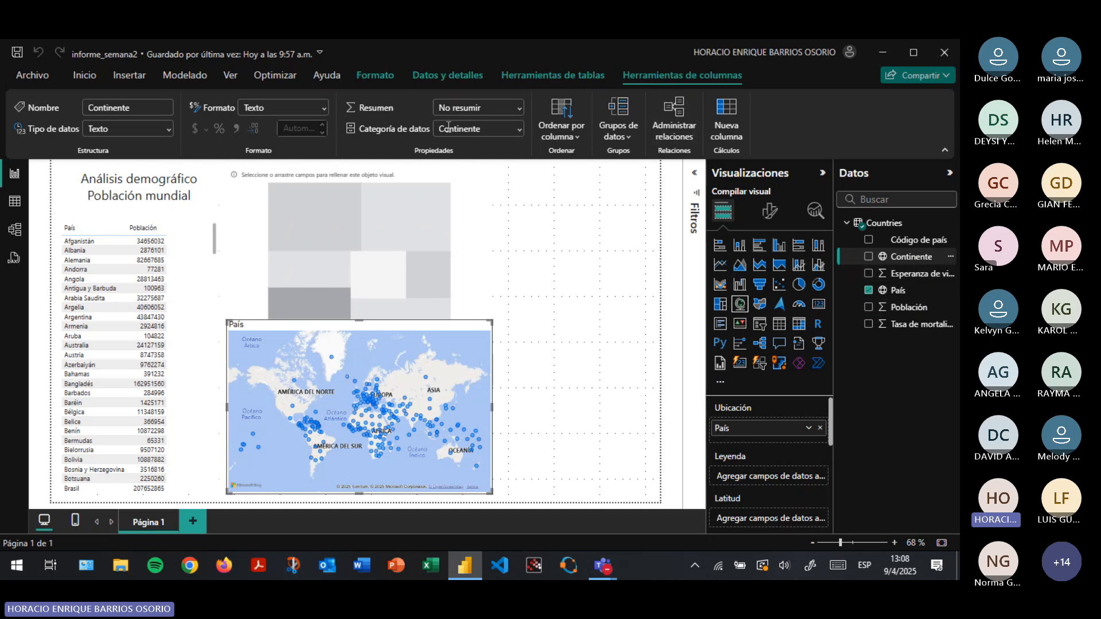
{"action": "left_click", "coordinate": [520, 130]}
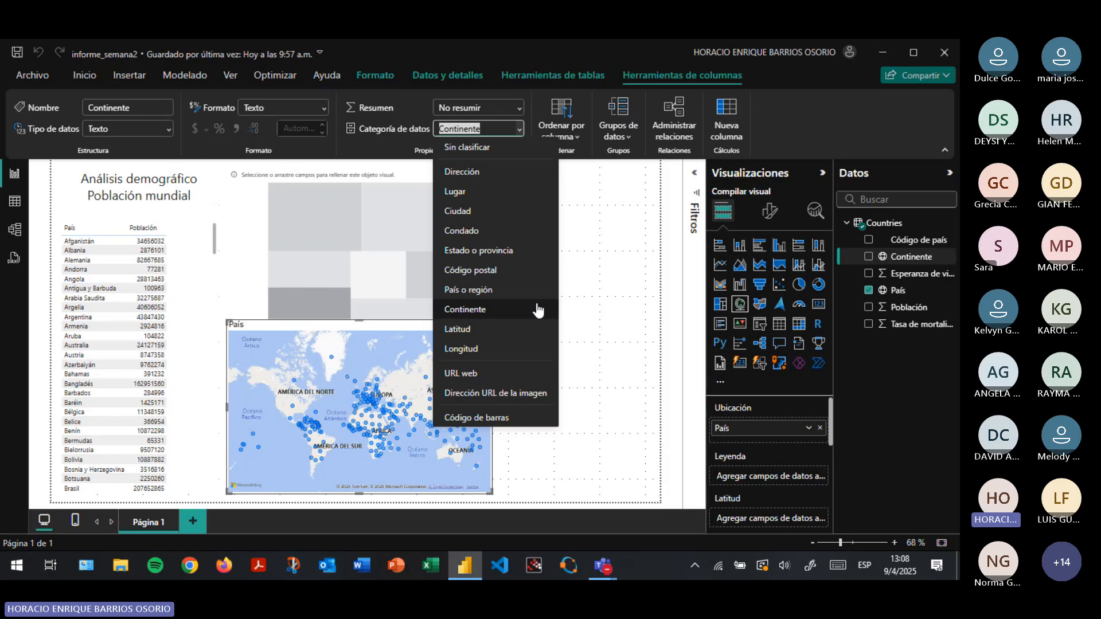
{"action": "left_click", "coordinate": [585, 281]}
{"action": "left_click", "coordinate": [897, 291]}
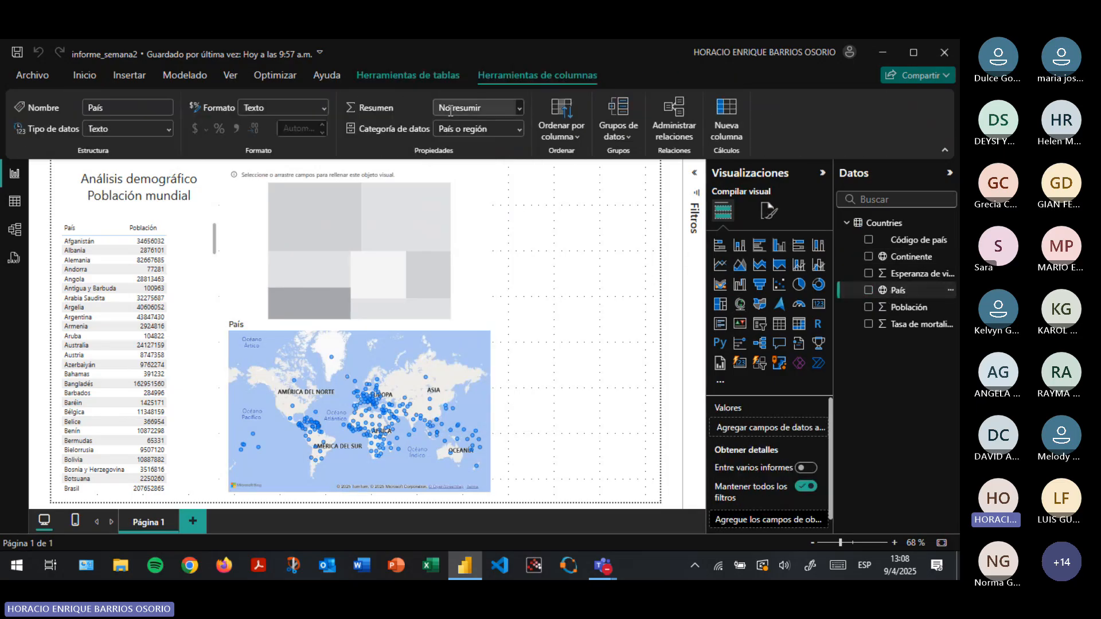
{"action": "left_click", "coordinate": [520, 129]}
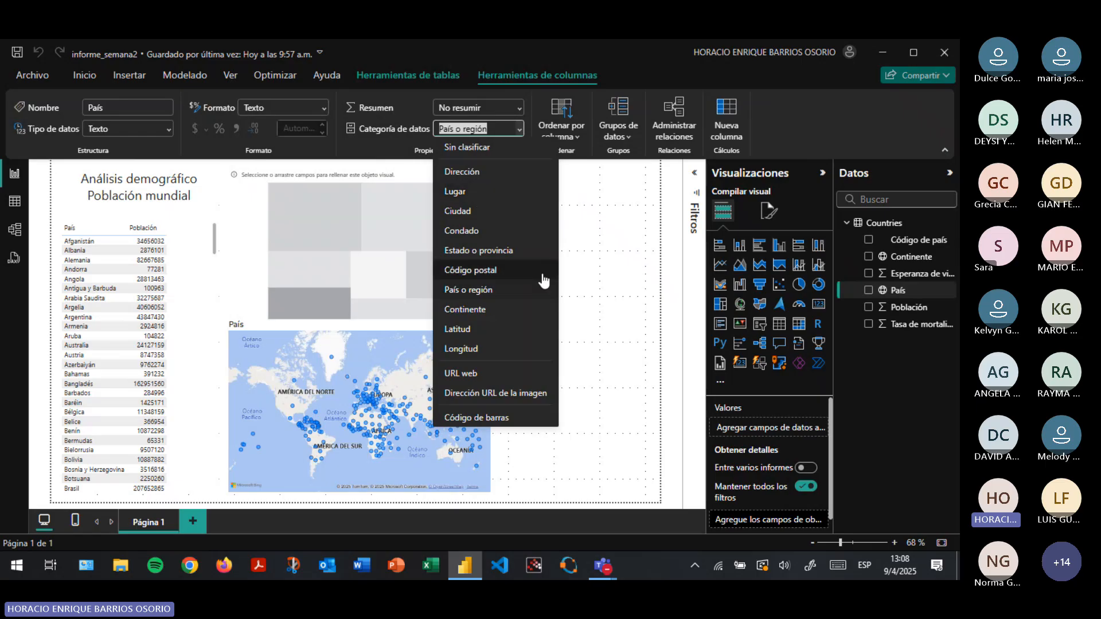
{"action": "left_click", "coordinate": [610, 292]}
Show the País map in focus mode and examine the country points across the world
{"action": "left_click", "coordinate": [442, 343]}
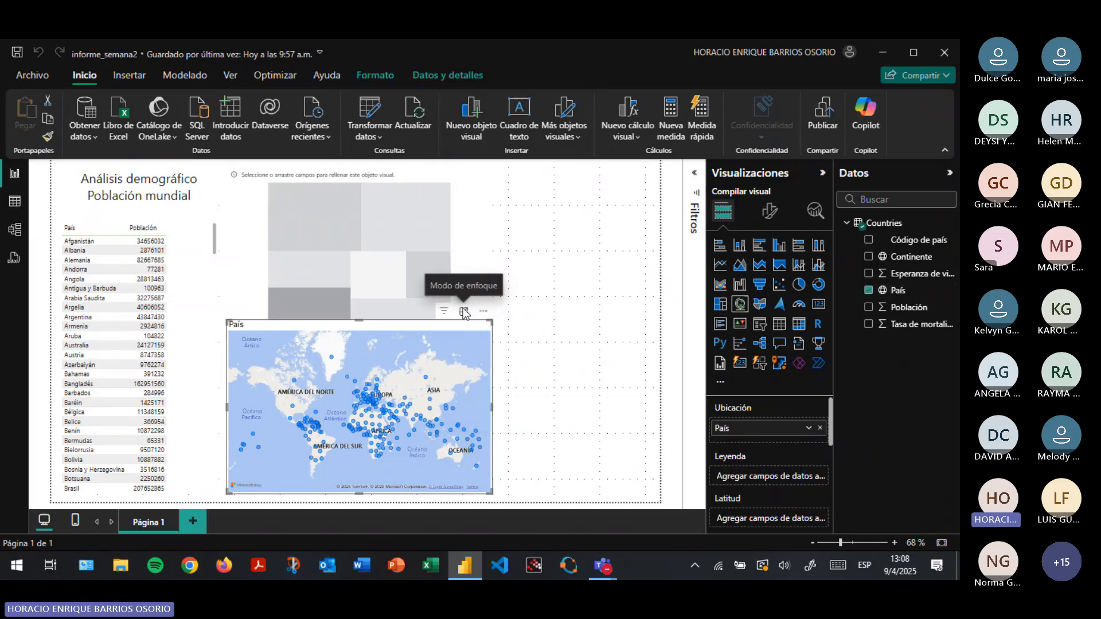
{"action": "left_click", "coordinate": [464, 313]}
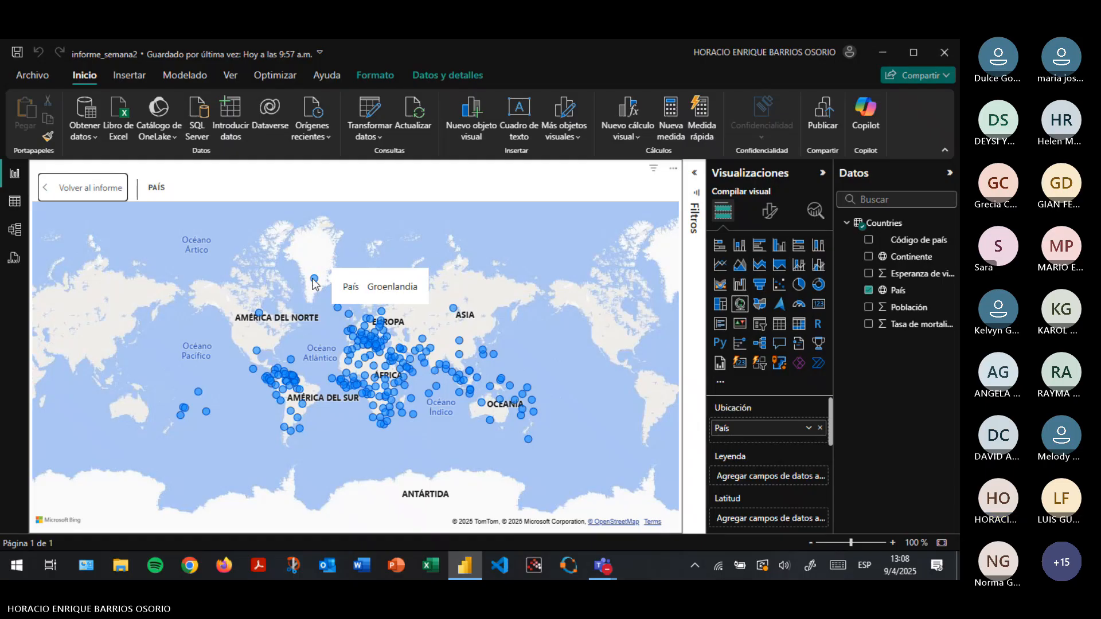
{"action": "scroll", "coordinate": [471, 364], "scroll_direction": "up", "scroll_amount": 2}
{"action": "scroll", "coordinate": [470, 364], "scroll_direction": "up", "scroll_amount": 2}
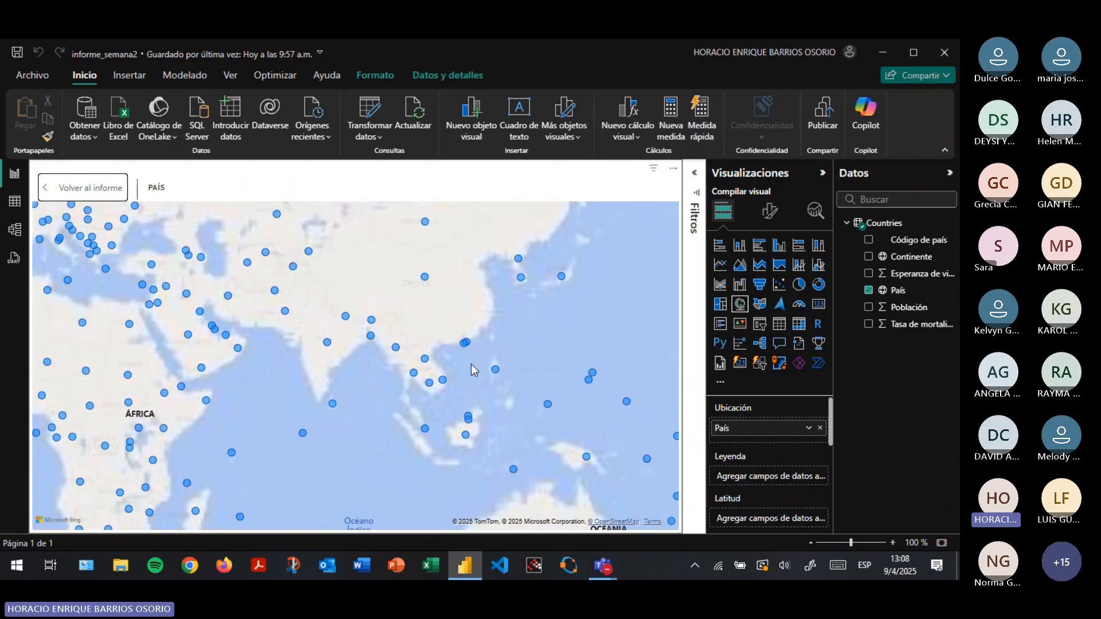
{"action": "scroll", "coordinate": [472, 365], "scroll_direction": "down", "scroll_amount": 4}
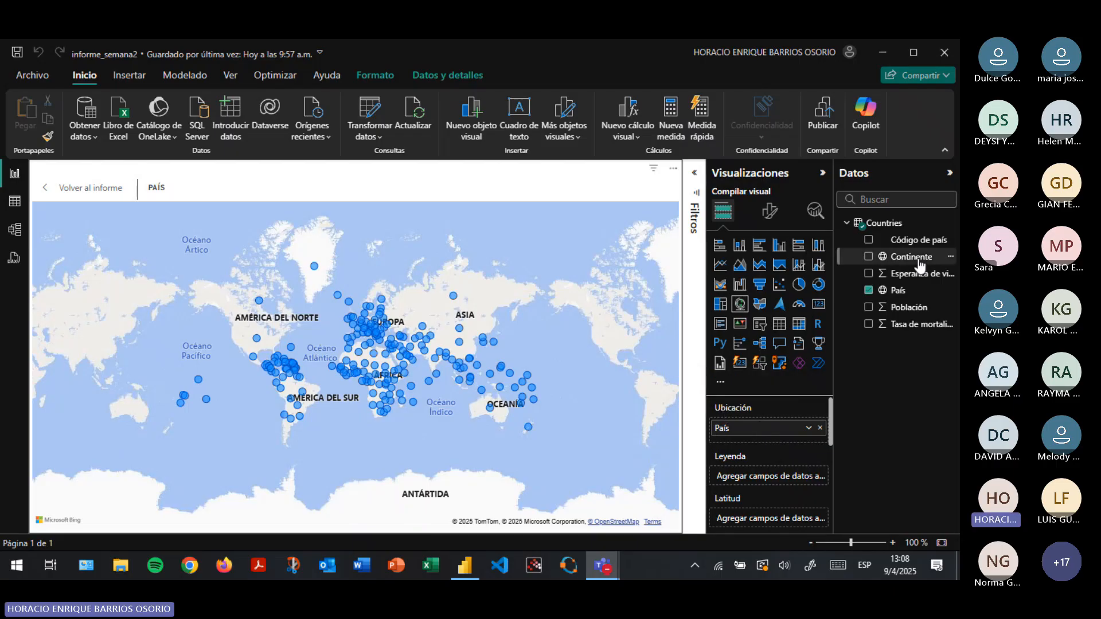
Add Continente as the map's legend and look over the coloured country points
{"action": "left_click_drag", "start_coordinate": [920, 265], "coordinate": [788, 477]}
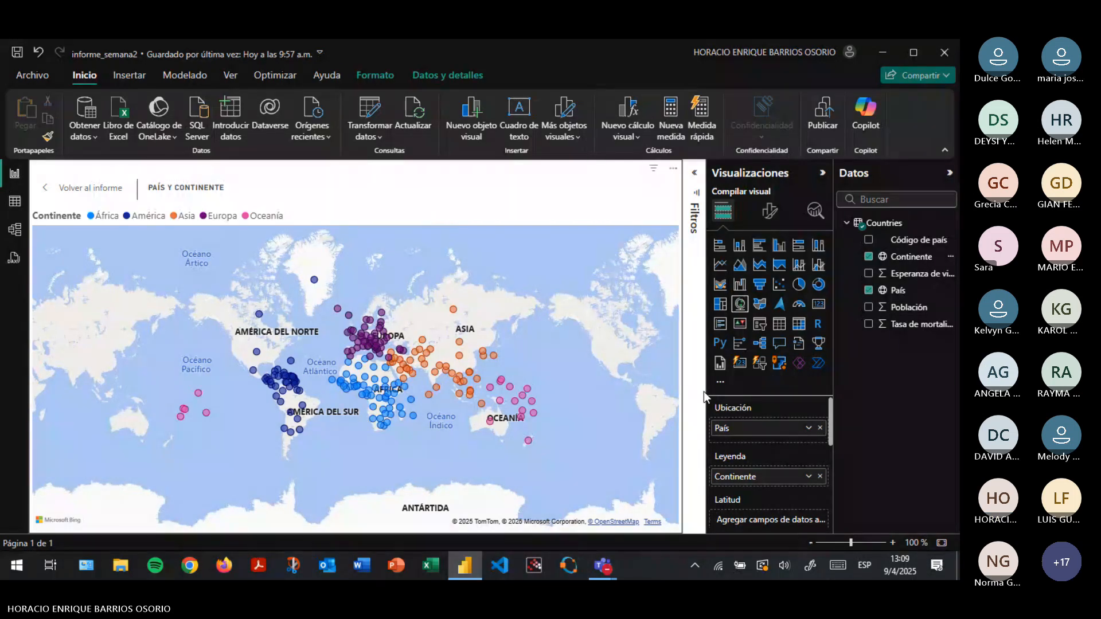
{"action": "scroll", "coordinate": [401, 395], "scroll_direction": "up", "scroll_amount": 2}
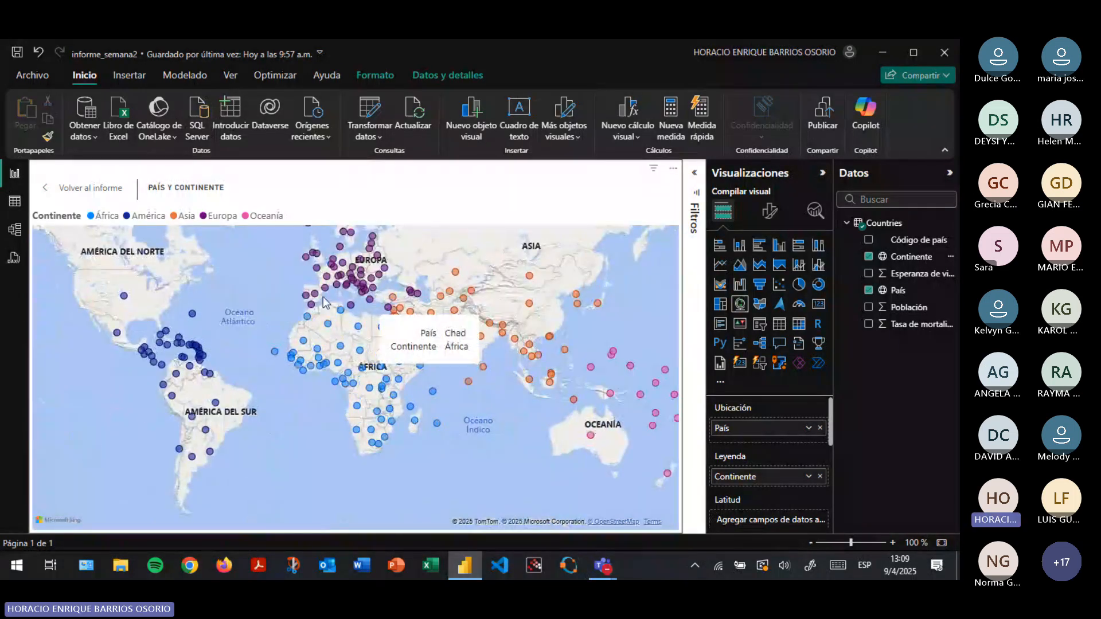
{"action": "left_click_drag", "start_coordinate": [270, 293], "coordinate": [327, 300]}
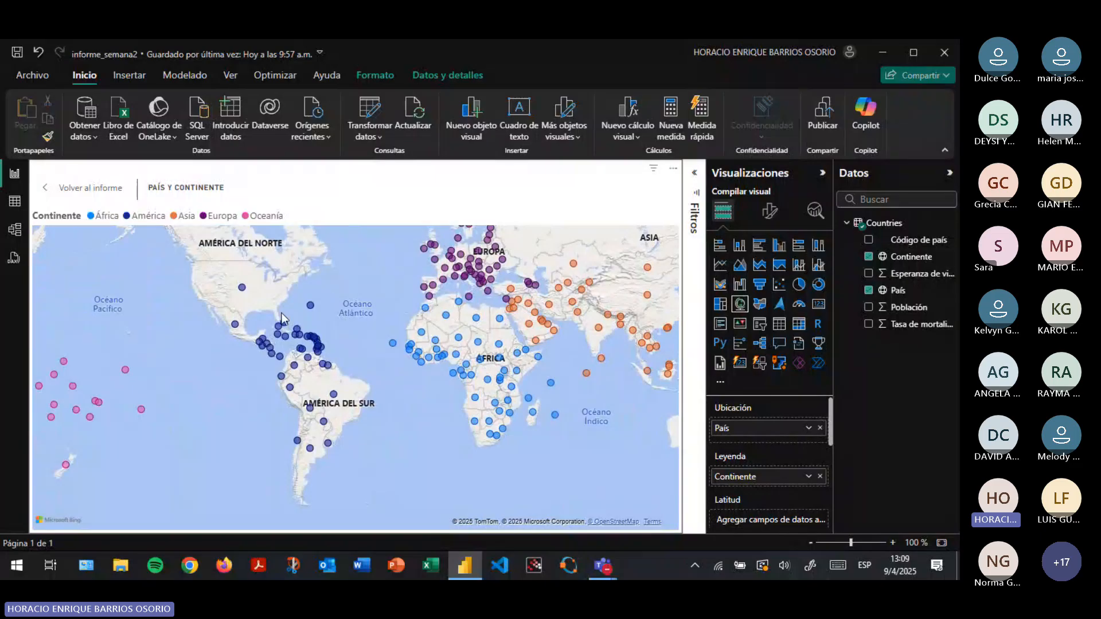
{"action": "left_click_drag", "start_coordinate": [578, 445], "coordinate": [409, 420]}
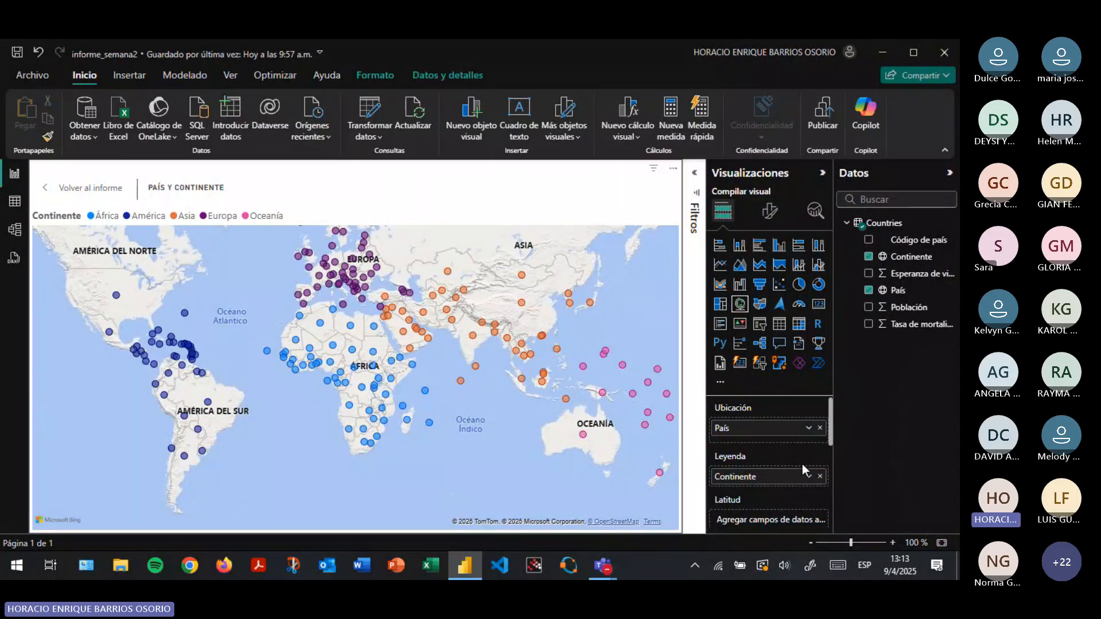
Size the map's bubbles by the Población field
{"action": "scroll", "coordinate": [787, 467], "scroll_direction": "down", "scroll_amount": 2}
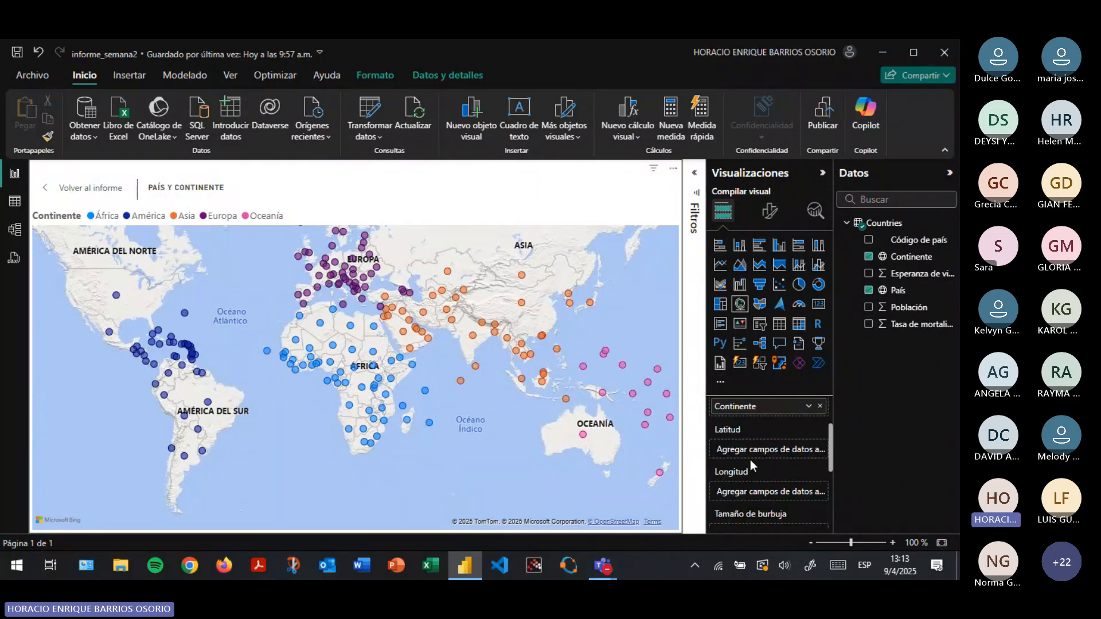
{"action": "scroll", "coordinate": [751, 460], "scroll_direction": "down", "scroll_amount": 2}
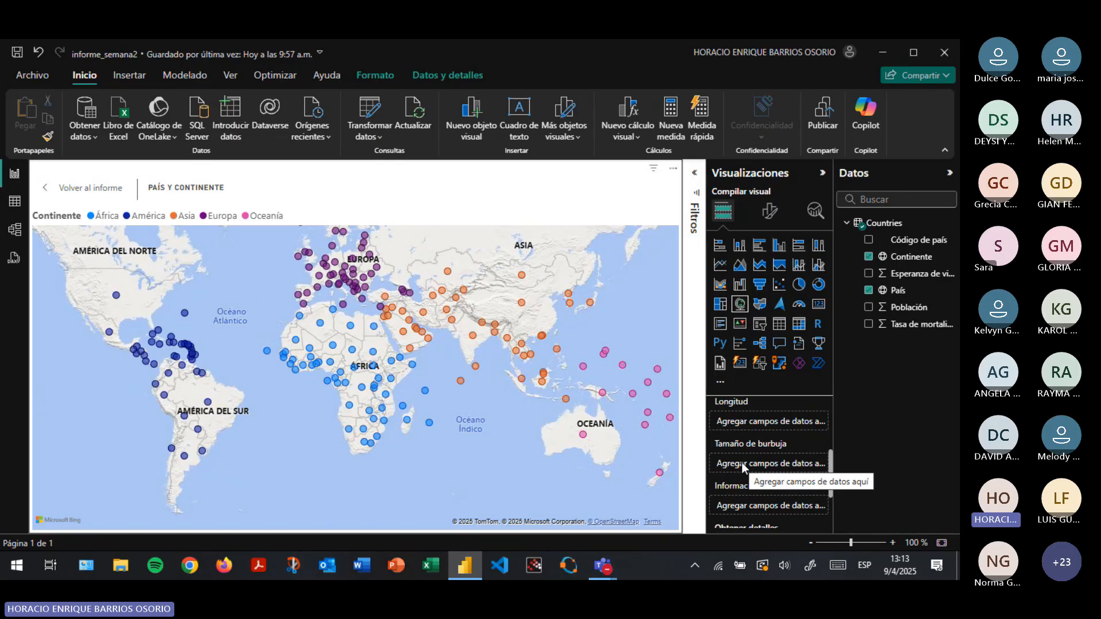
{"action": "left_click_drag", "start_coordinate": [905, 317], "coordinate": [775, 463]}
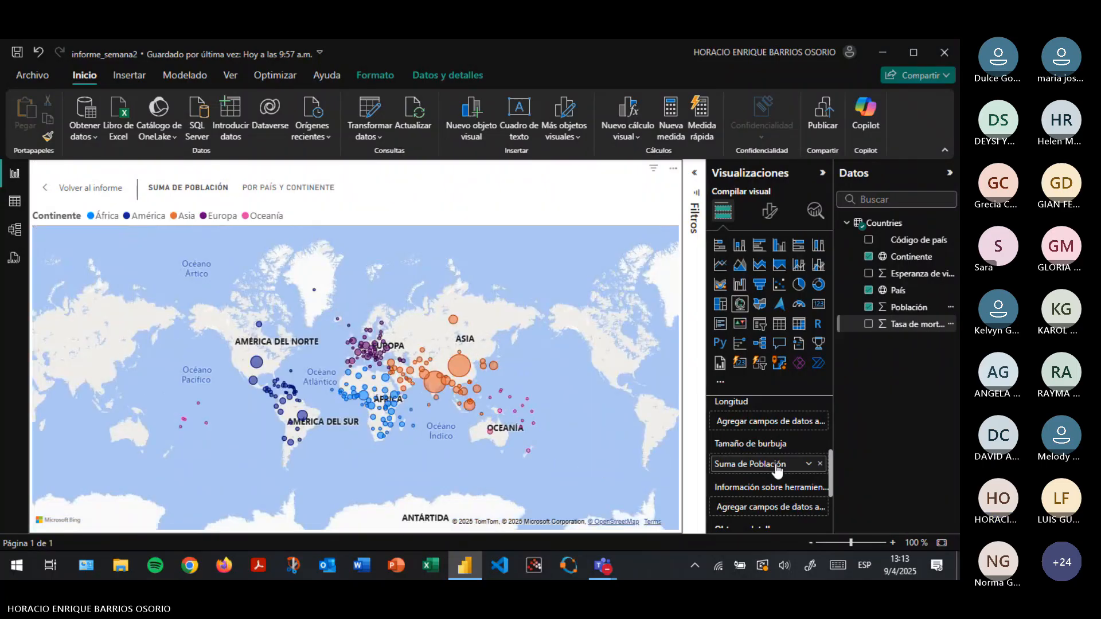
Examine the population bubbles in Europe, Africa and North America, including those of Mexico and the United States
{"action": "scroll", "coordinate": [450, 431], "scroll_direction": "up", "scroll_amount": 5}
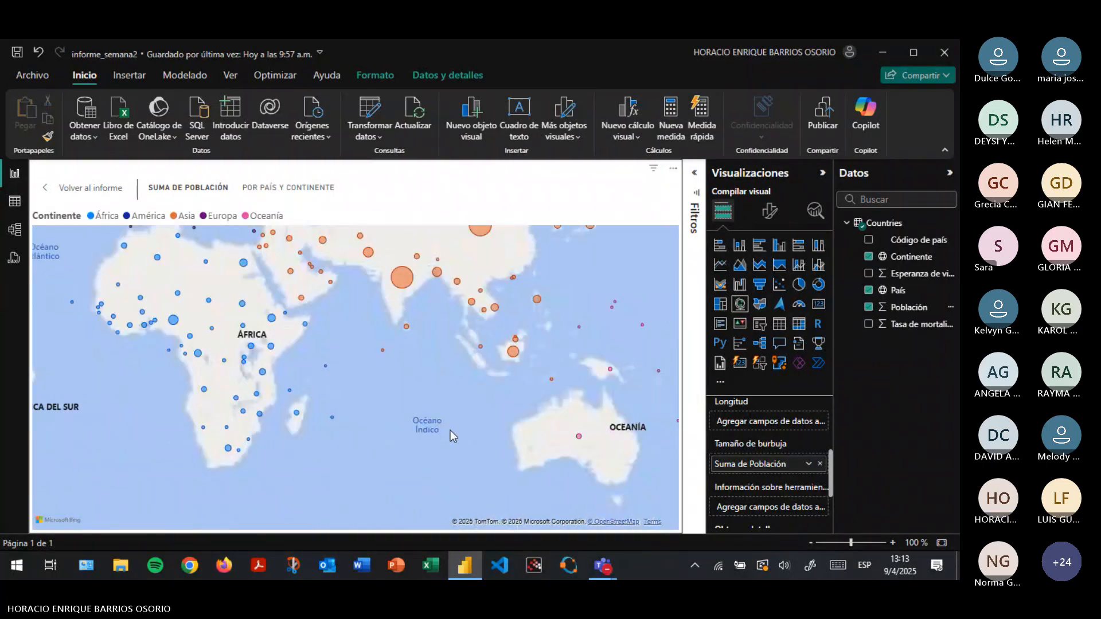
{"action": "left_click_drag", "start_coordinate": [456, 377], "coordinate": [601, 418]}
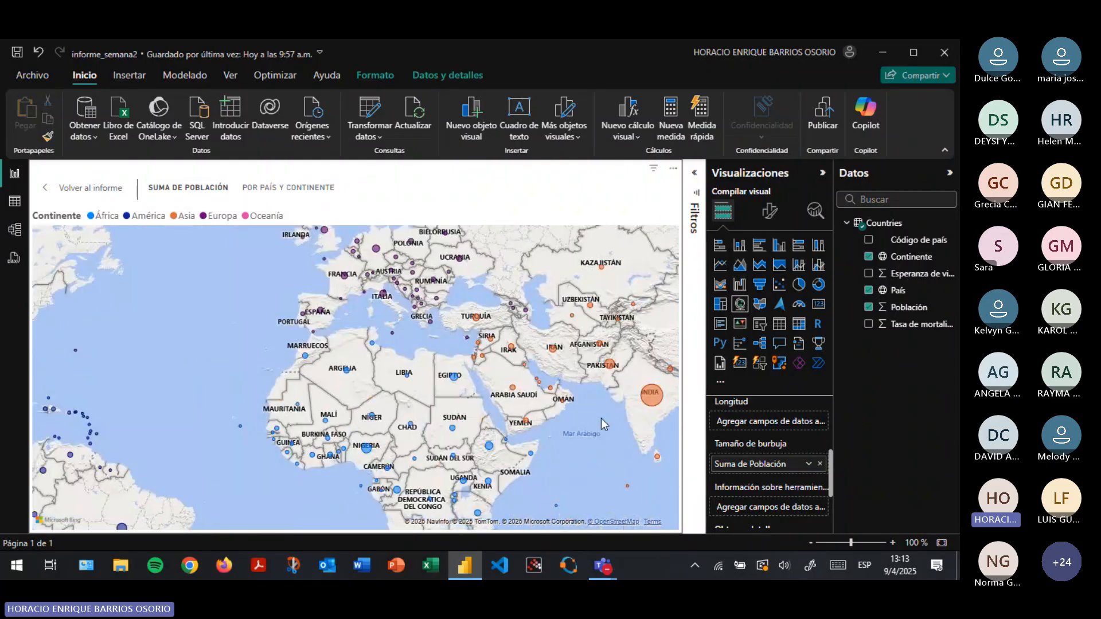
{"action": "left_click_drag", "start_coordinate": [128, 338], "coordinate": [553, 314]}
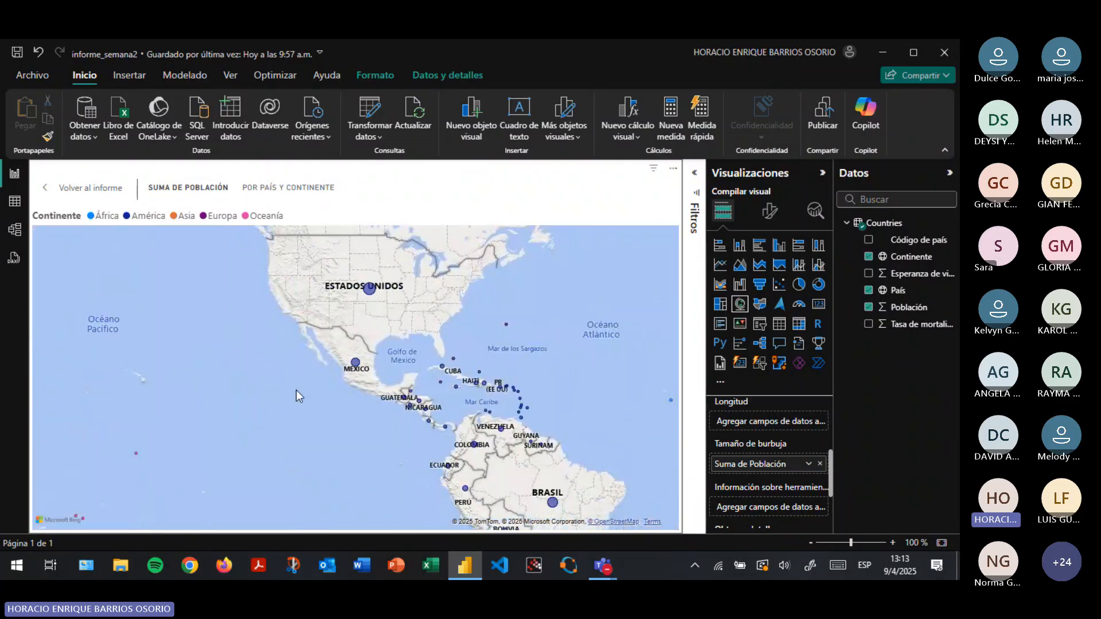
{"action": "scroll", "coordinate": [296, 390], "scroll_direction": "up", "scroll_amount": 2}
{"action": "scroll", "coordinate": [296, 390], "scroll_direction": "down", "scroll_amount": 3}
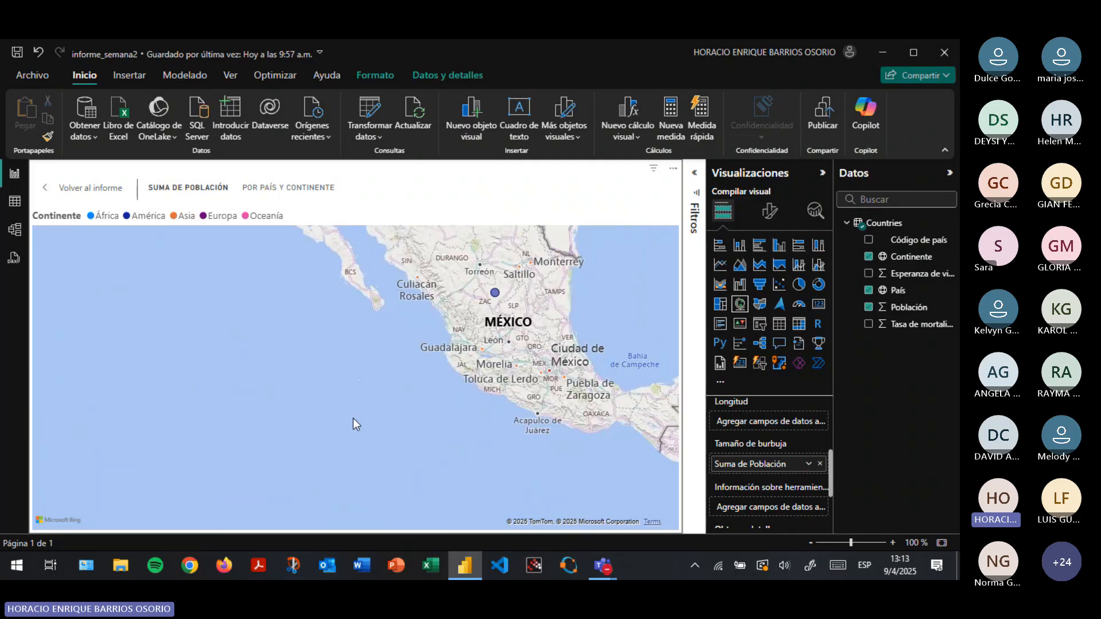
{"action": "left_click_drag", "start_coordinate": [353, 418], "coordinate": [214, 390]}
{"action": "scroll", "coordinate": [217, 383], "scroll_direction": "down", "scroll_amount": 2}
{"action": "mouse_move", "coordinate": [234, 293]}
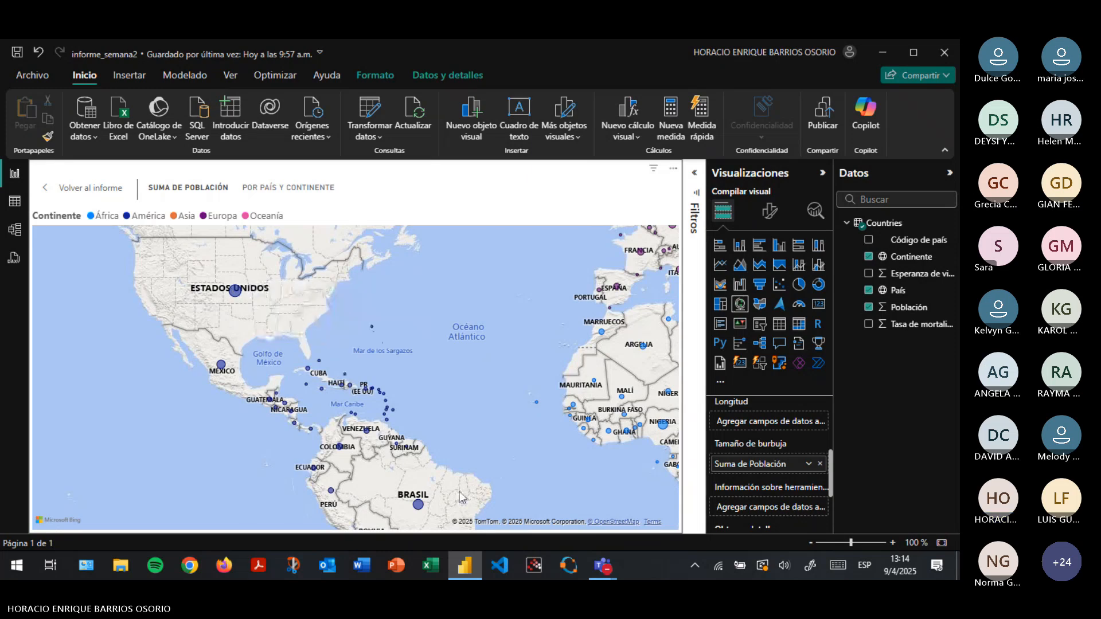
Survey the population bubbles across South America, Africa and the Indian Ocean, and read the details of the Maldivas point
{"action": "left_click_drag", "start_coordinate": [548, 449], "coordinate": [405, 322]}
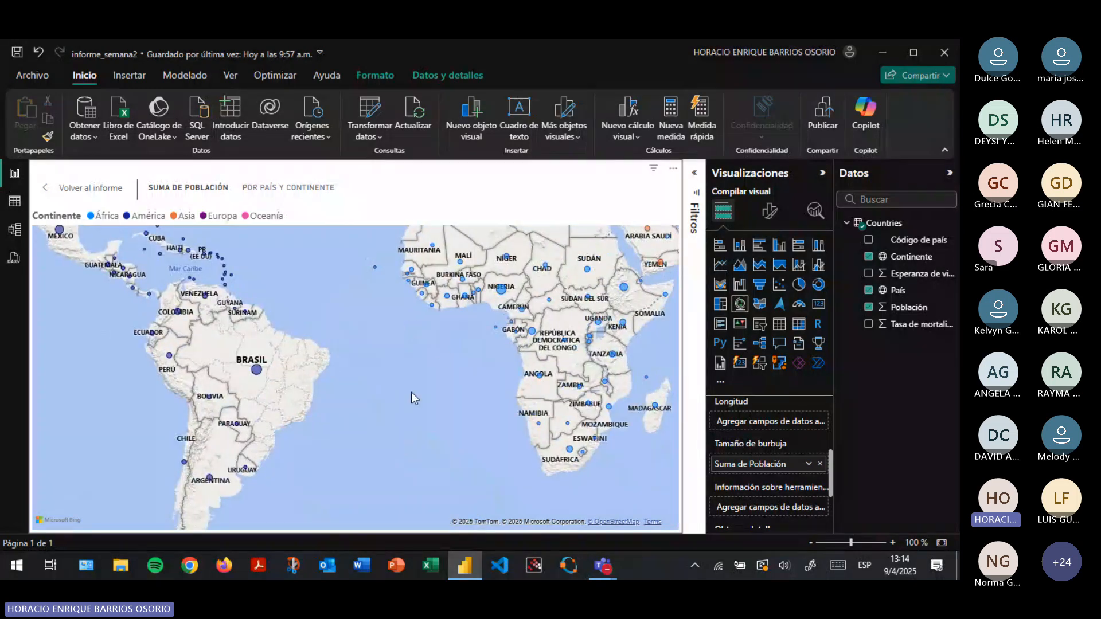
{"action": "left_click_drag", "start_coordinate": [411, 396], "coordinate": [344, 386]}
{"action": "left_click_drag", "start_coordinate": [570, 452], "coordinate": [451, 450]}
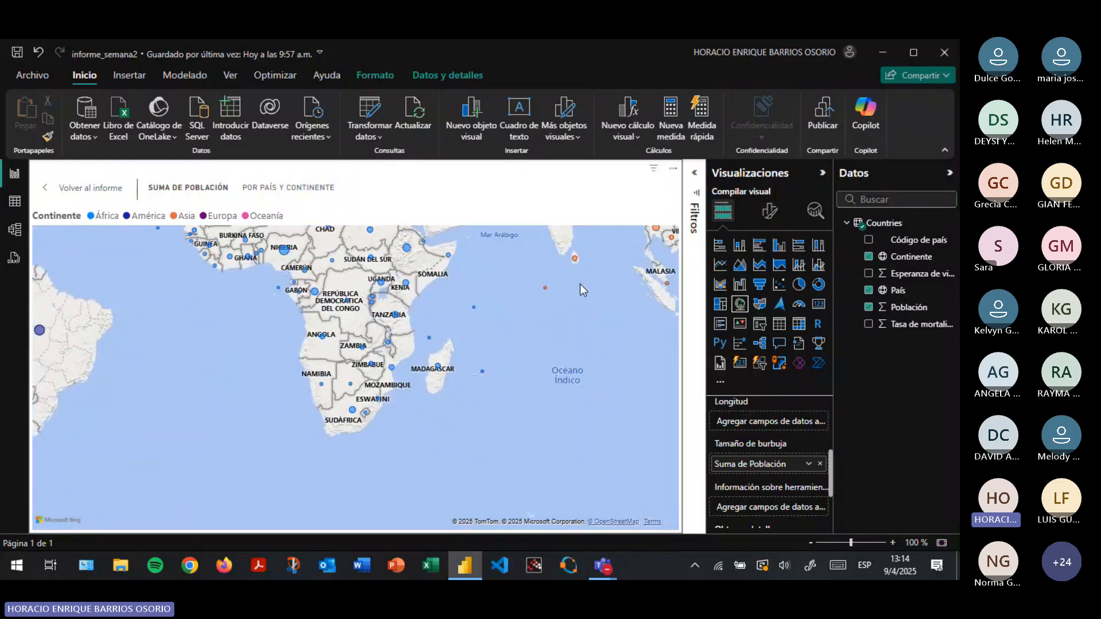
{"action": "left_click_drag", "start_coordinate": [580, 284], "coordinate": [546, 338]}
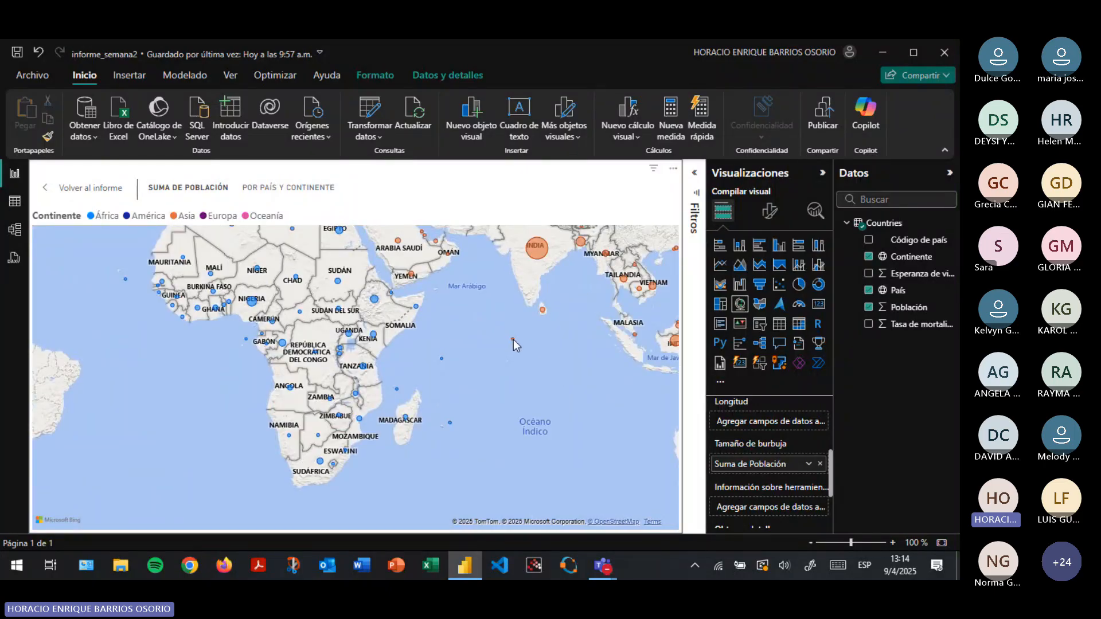
{"action": "mouse_move", "coordinate": [514, 339]}
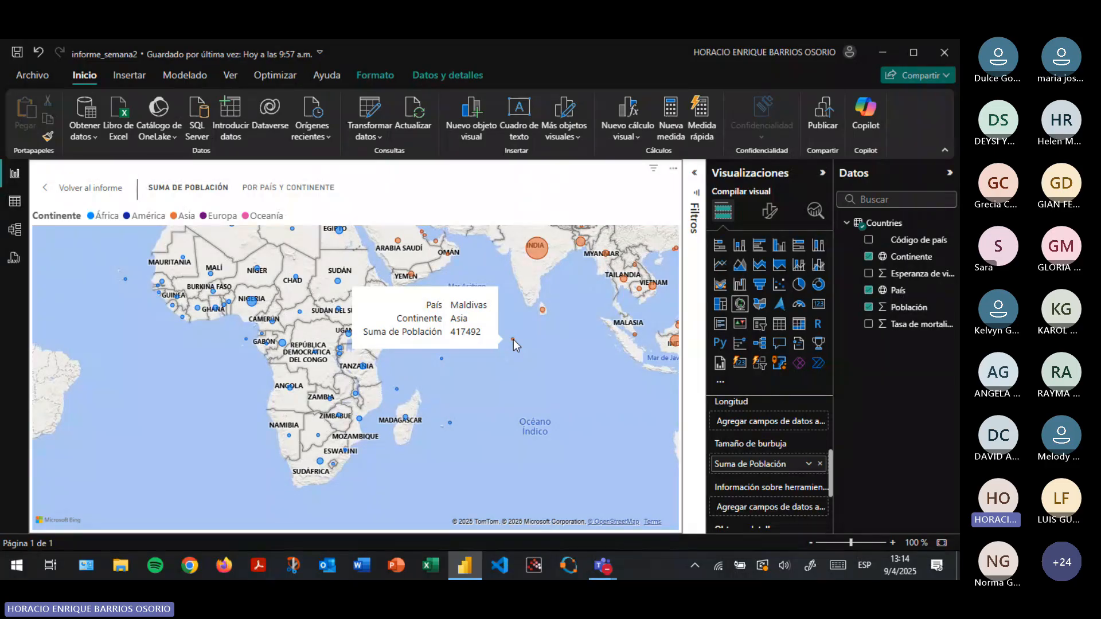
{"action": "scroll", "coordinate": [556, 333], "scroll_direction": "up", "scroll_amount": 2}
{"action": "scroll", "coordinate": [556, 332], "scroll_direction": "down", "scroll_amount": 4}
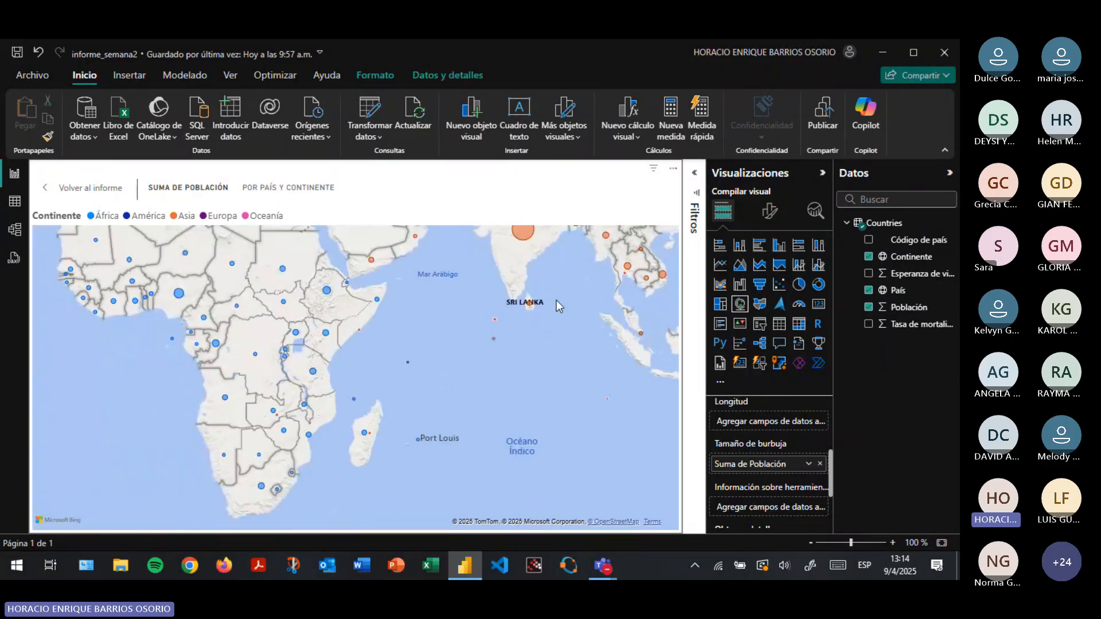
Read China's population details on the map, then compare bubble sizes across Oceania and the Americas
{"action": "mouse_move", "coordinate": [466, 364]}
{"action": "mouse_move", "coordinate": [571, 307]}
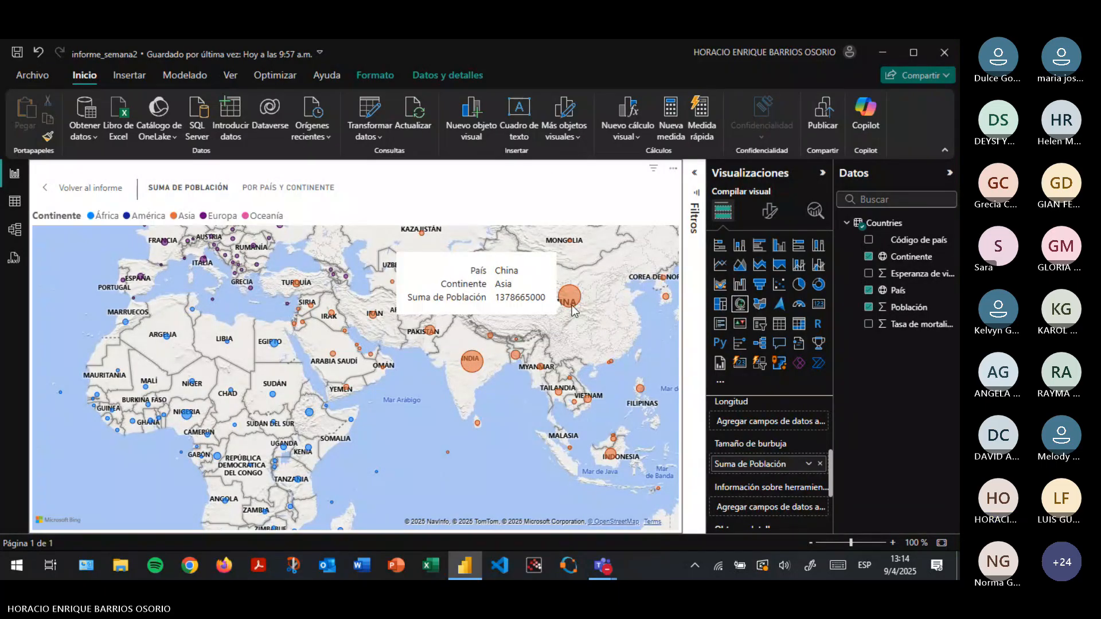
{"action": "left_click_drag", "start_coordinate": [515, 488], "coordinate": [376, 425]}
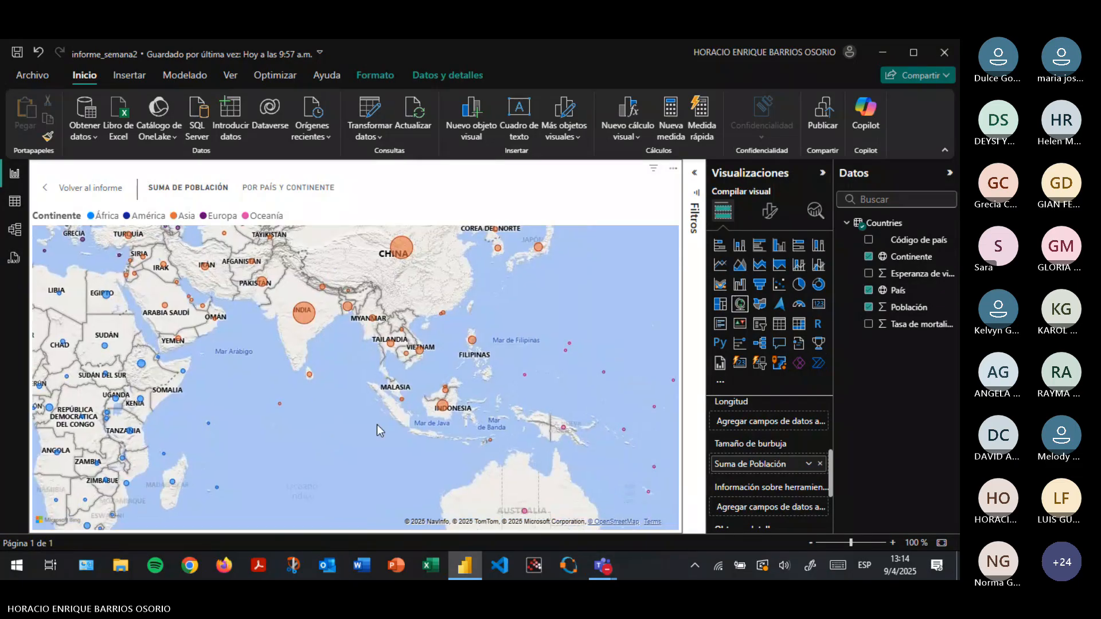
{"action": "scroll", "coordinate": [546, 319], "scroll_direction": "down", "scroll_amount": 5}
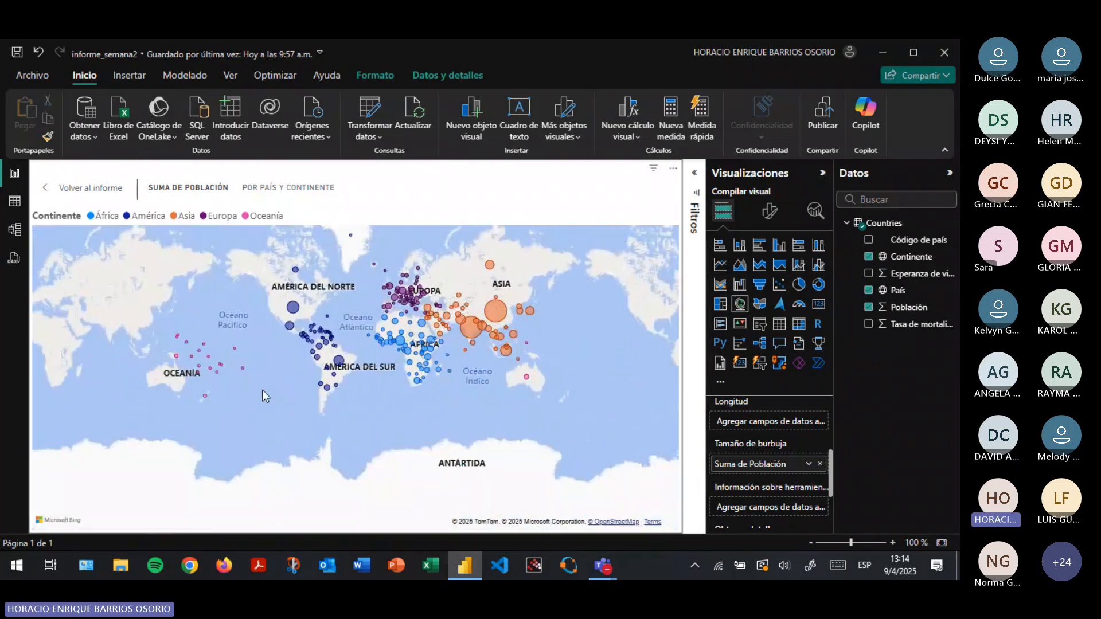
{"action": "scroll", "coordinate": [279, 384], "scroll_direction": "up", "scroll_amount": 3}
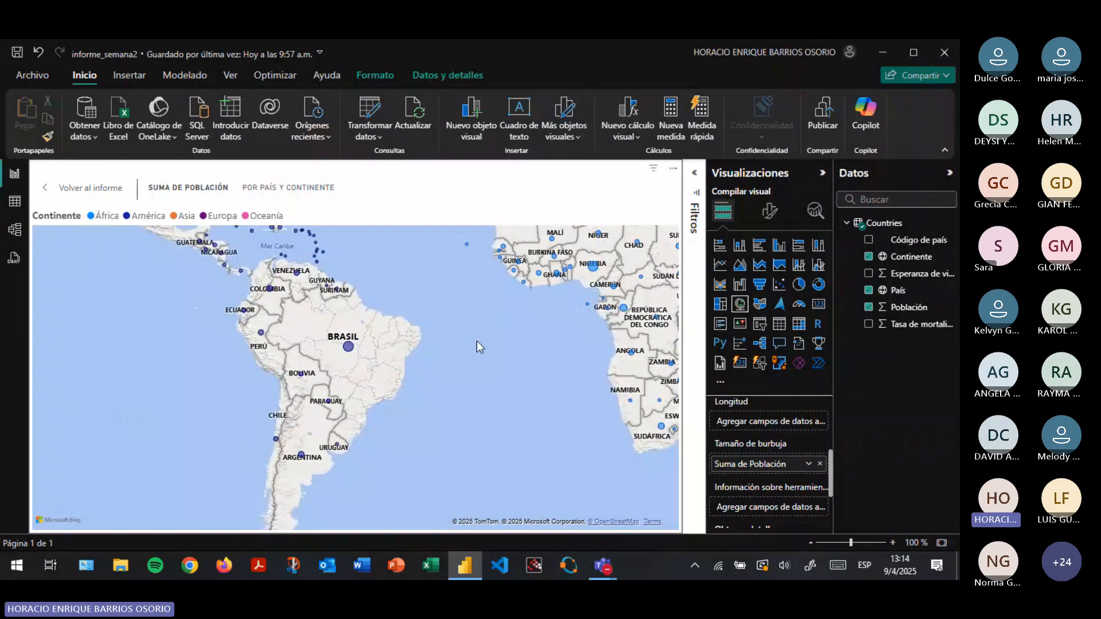
{"action": "left_click_drag", "start_coordinate": [477, 341], "coordinate": [509, 438]}
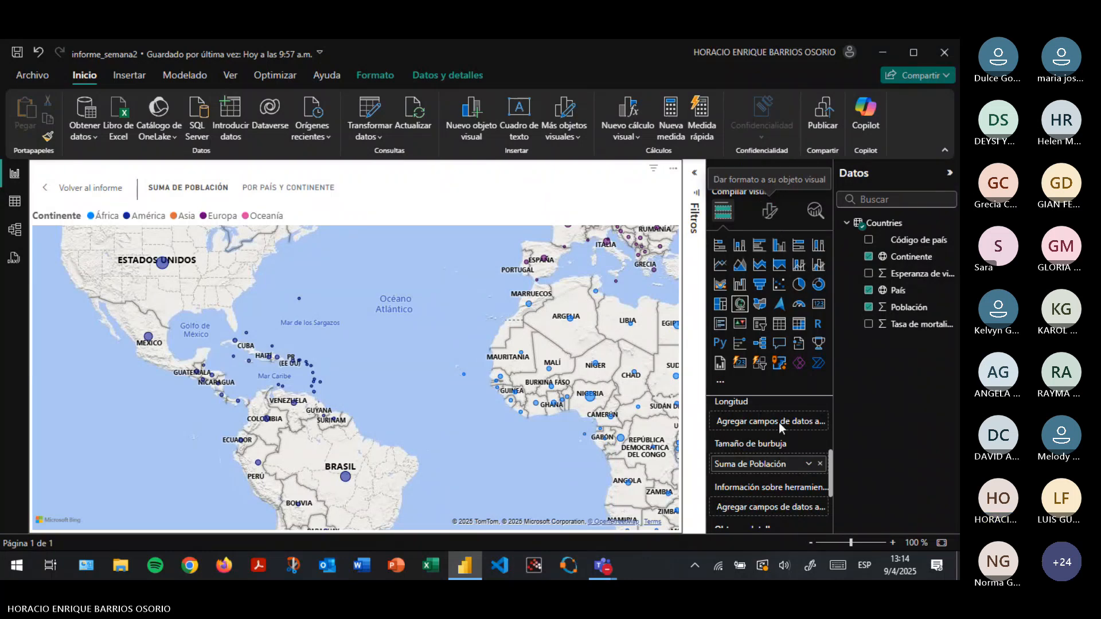
Check the aggregation options offered for the Población field that sizes the bubbles
{"action": "left_click", "coordinate": [809, 464]}
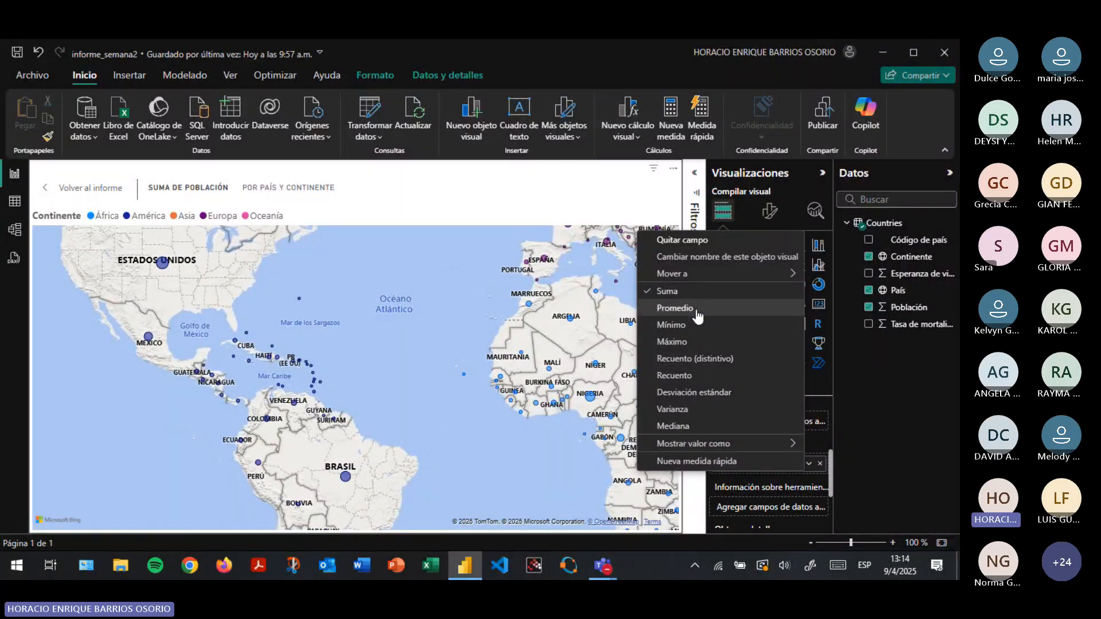
{"action": "left_click", "coordinate": [395, 249]}
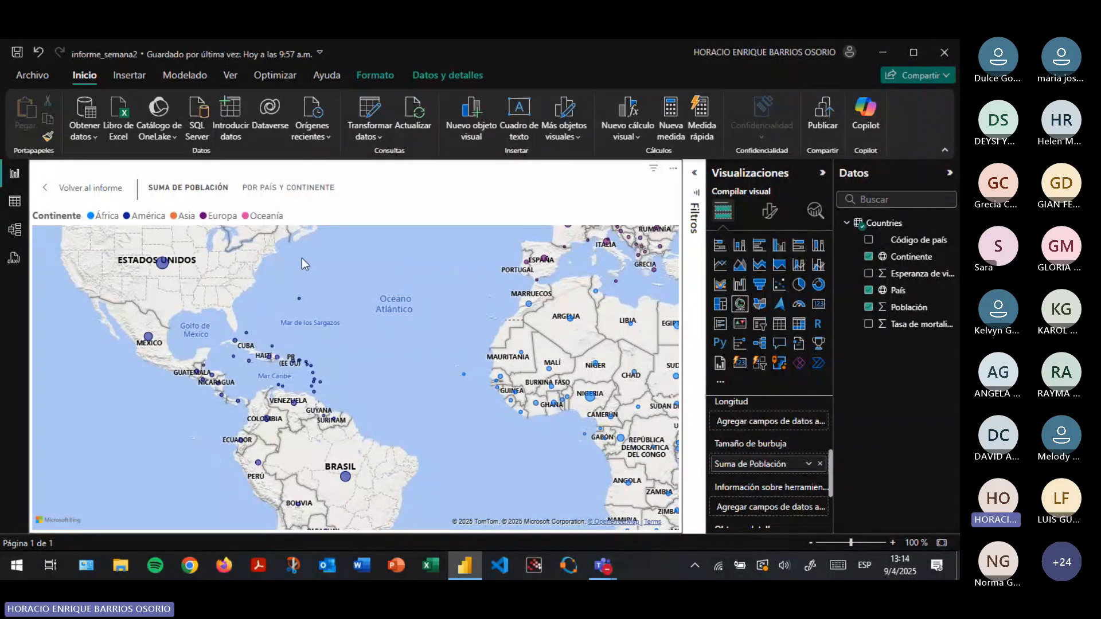
Open the map's configuration settings and examine the detail of the Carretera style over the southern United States and Mexico
{"action": "left_click", "coordinate": [772, 210]}
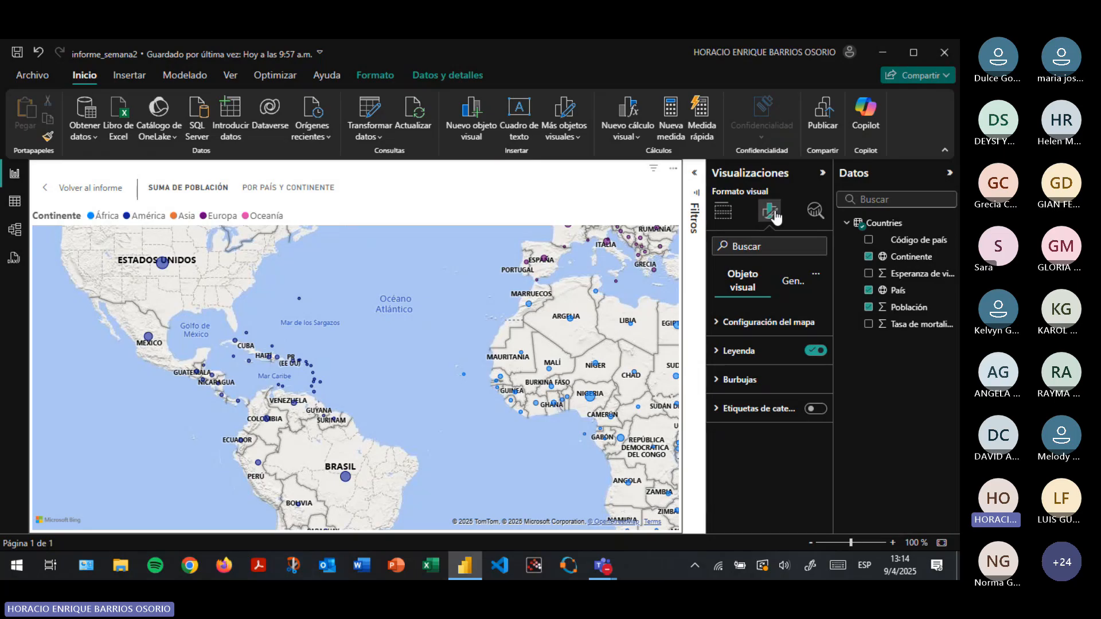
{"action": "left_click", "coordinate": [719, 323]}
{"action": "scroll", "coordinate": [761, 321], "scroll_direction": "down", "scroll_amount": 1}
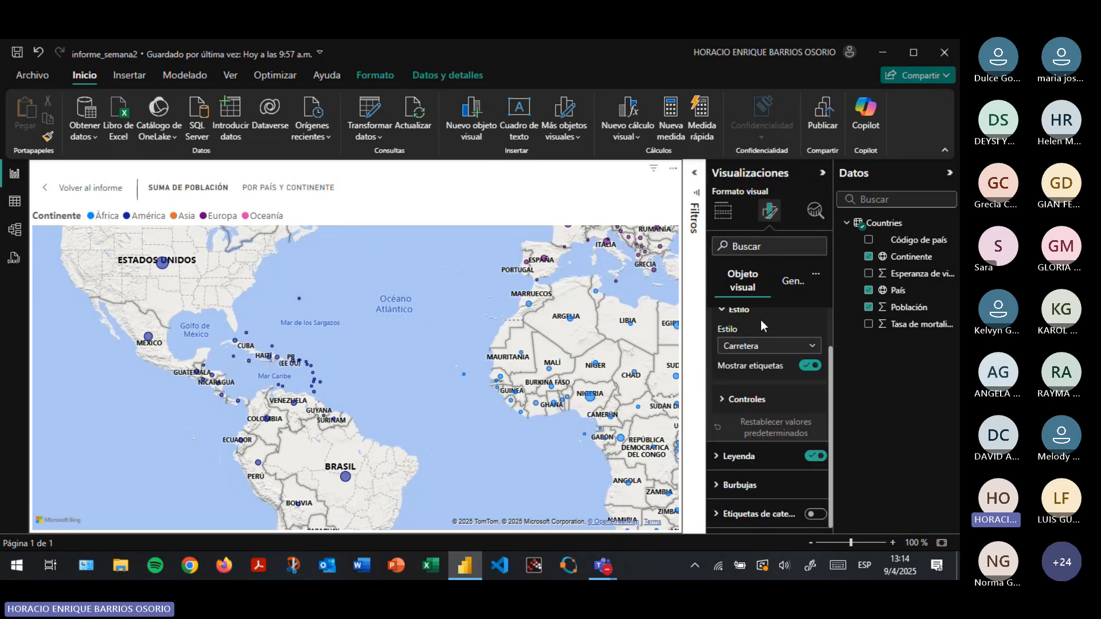
{"action": "scroll", "coordinate": [761, 325], "scroll_direction": "up", "scroll_amount": 1}
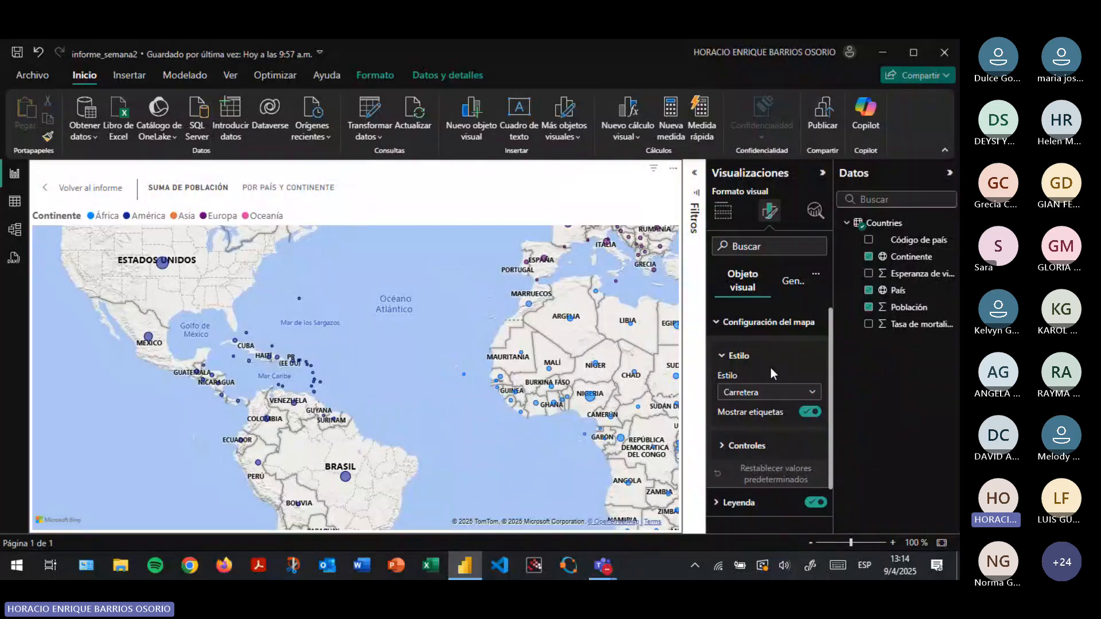
{"action": "scroll", "coordinate": [258, 327], "scroll_direction": "up", "scroll_amount": 5}
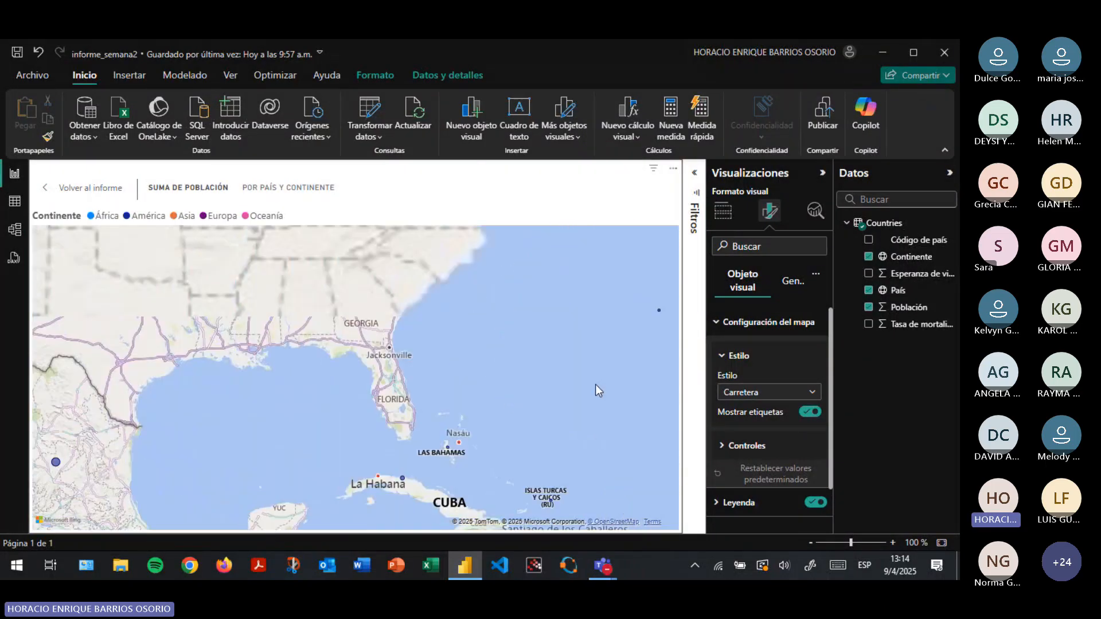
{"action": "scroll", "coordinate": [425, 378], "scroll_direction": "up", "scroll_amount": 4}
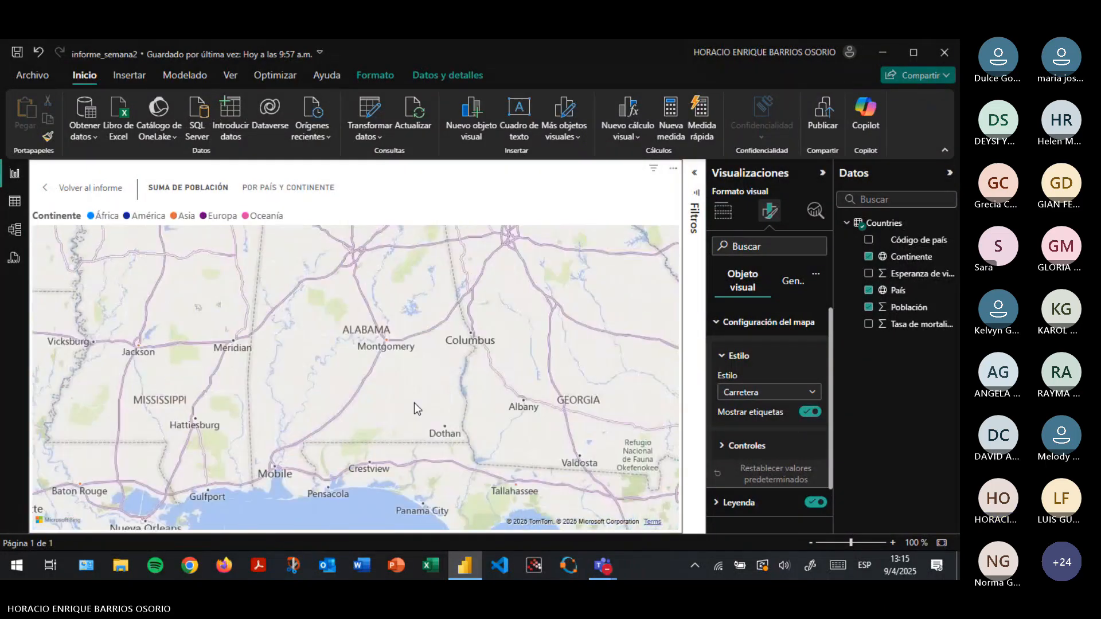
{"action": "scroll", "coordinate": [414, 402], "scroll_direction": "down", "scroll_amount": 3}
{"action": "left_click_drag", "start_coordinate": [418, 363], "coordinate": [577, 221]}
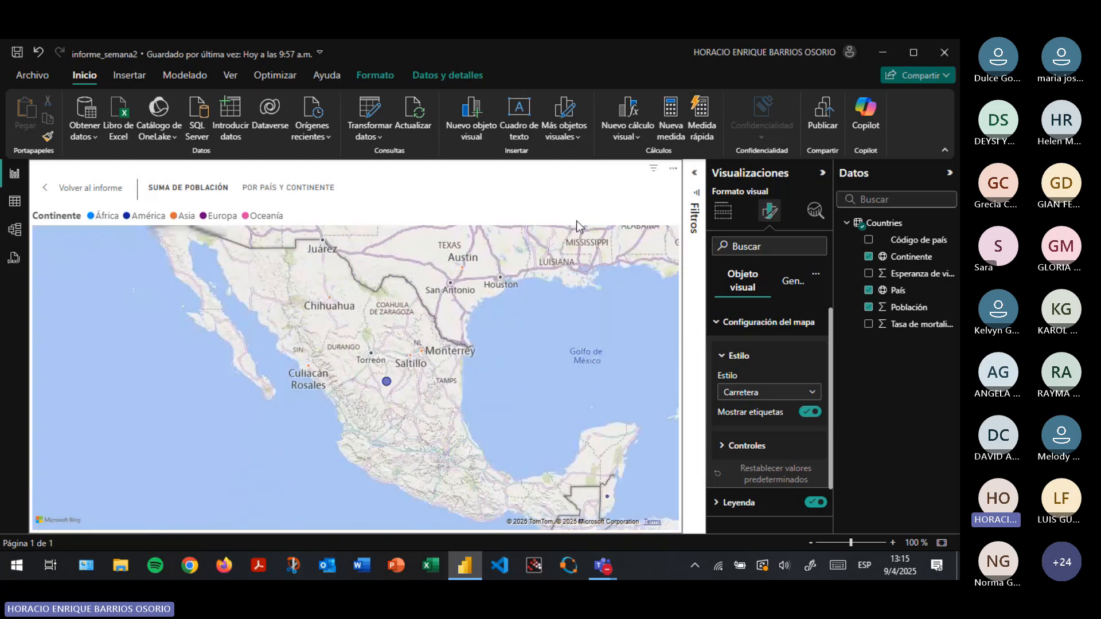
{"action": "left_click_drag", "start_coordinate": [522, 377], "coordinate": [386, 294]}
Try the Aéreo map style and inspect the imagery around Florida and the Caribbean
{"action": "left_click", "coordinate": [800, 393]}
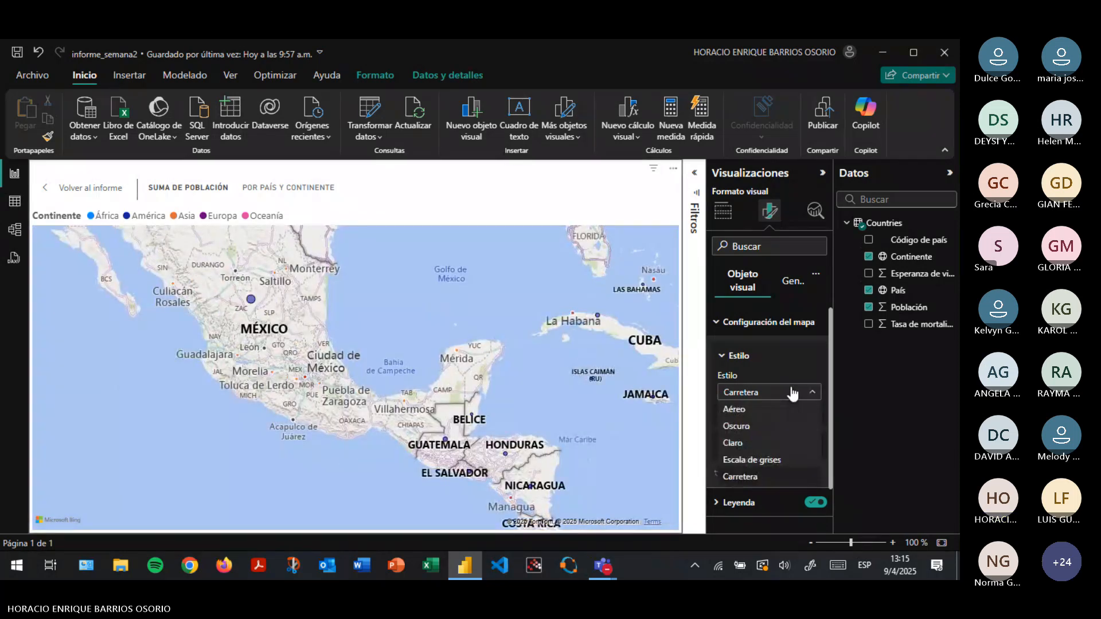
{"action": "left_click", "coordinate": [738, 409]}
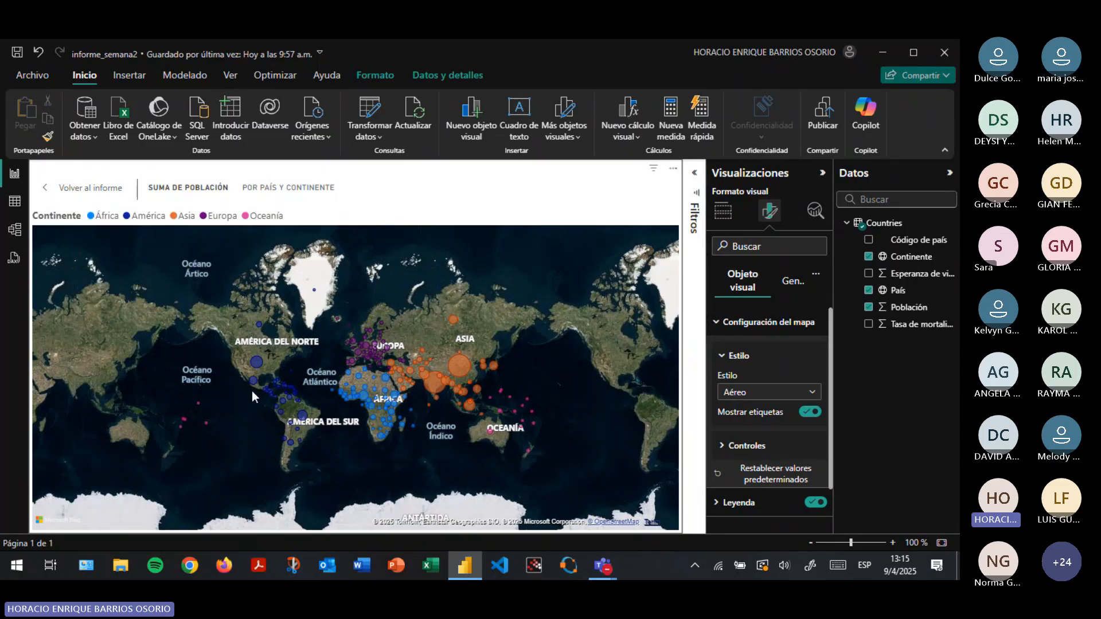
{"action": "scroll", "coordinate": [252, 391], "scroll_direction": "up", "scroll_amount": 5}
{"action": "scroll", "coordinate": [346, 362], "scroll_direction": "up", "scroll_amount": 2}
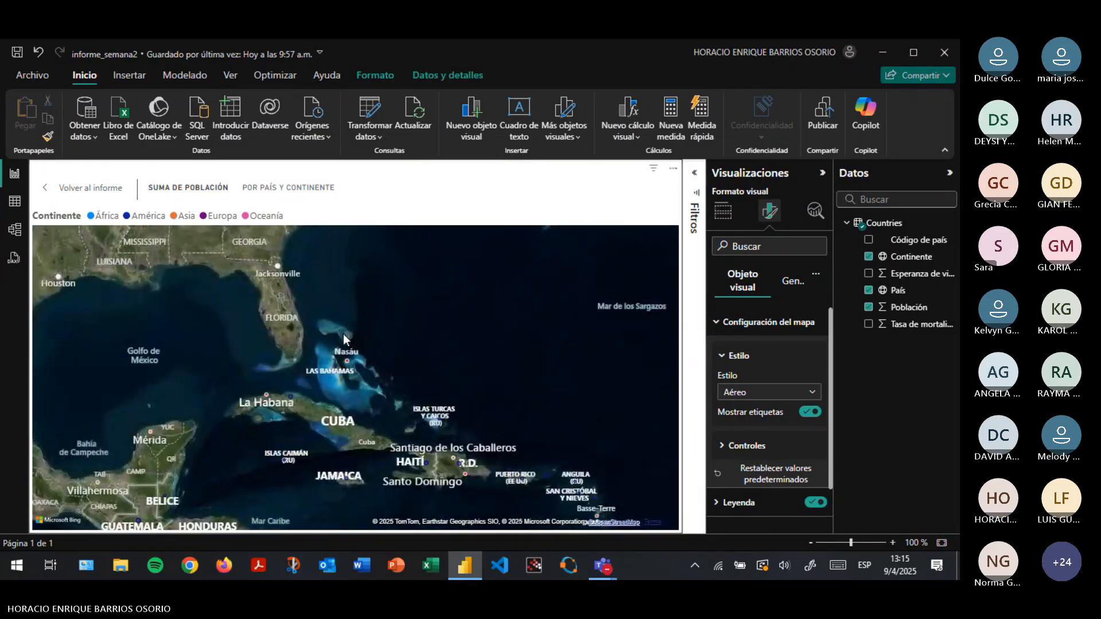
Try the Oscuro and Claro map styles in turn to compare how the bubbles look
{"action": "left_click", "coordinate": [761, 394]}
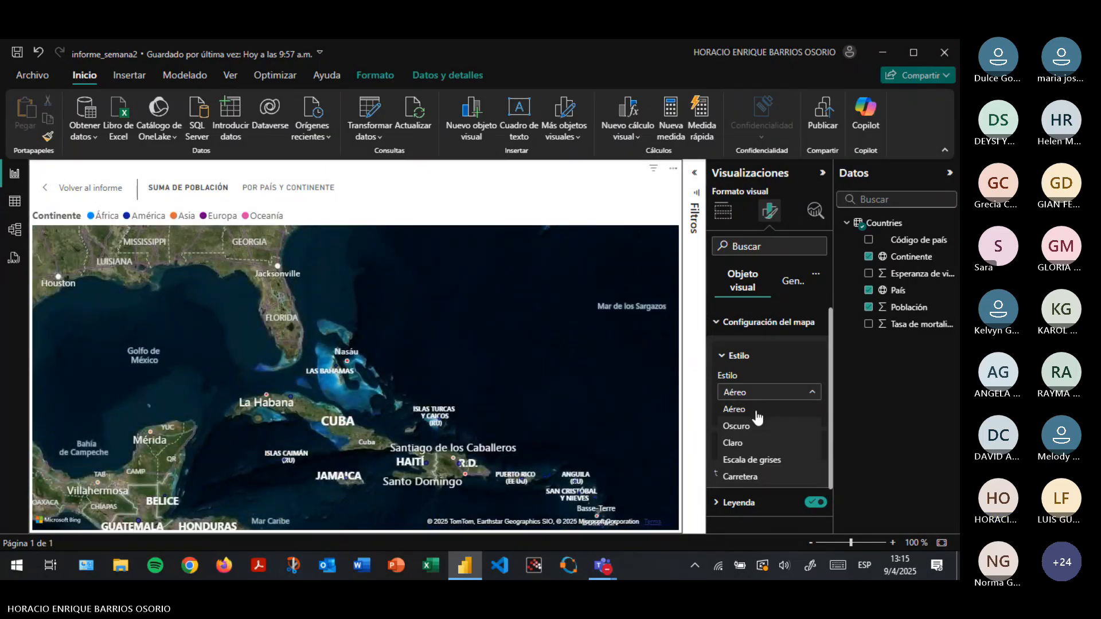
{"action": "left_click", "coordinate": [744, 424]}
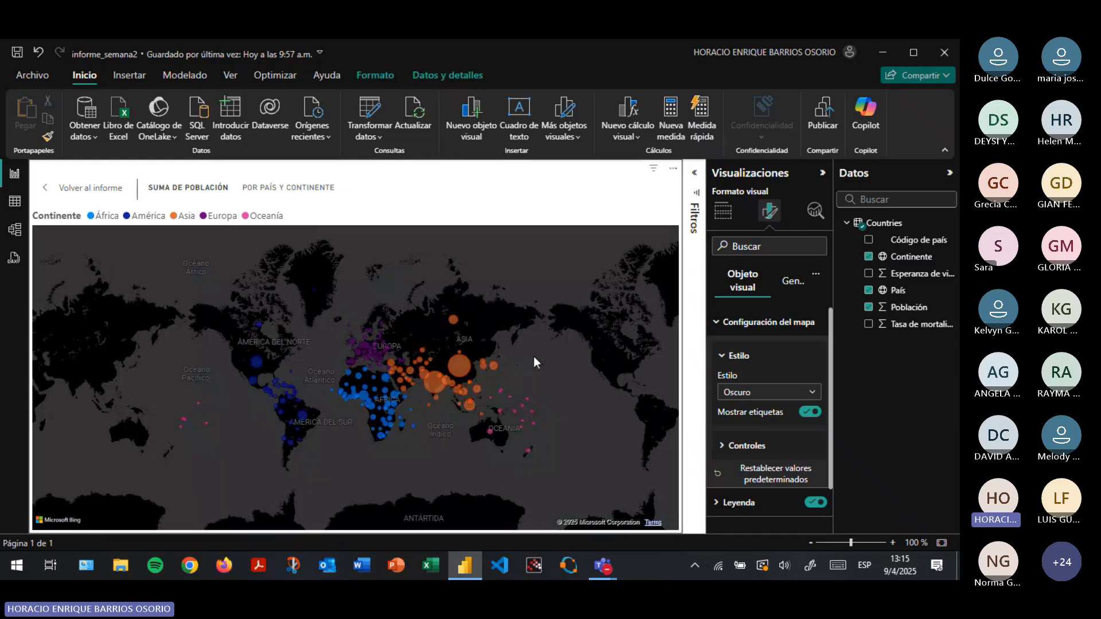
{"action": "left_click", "coordinate": [752, 395]}
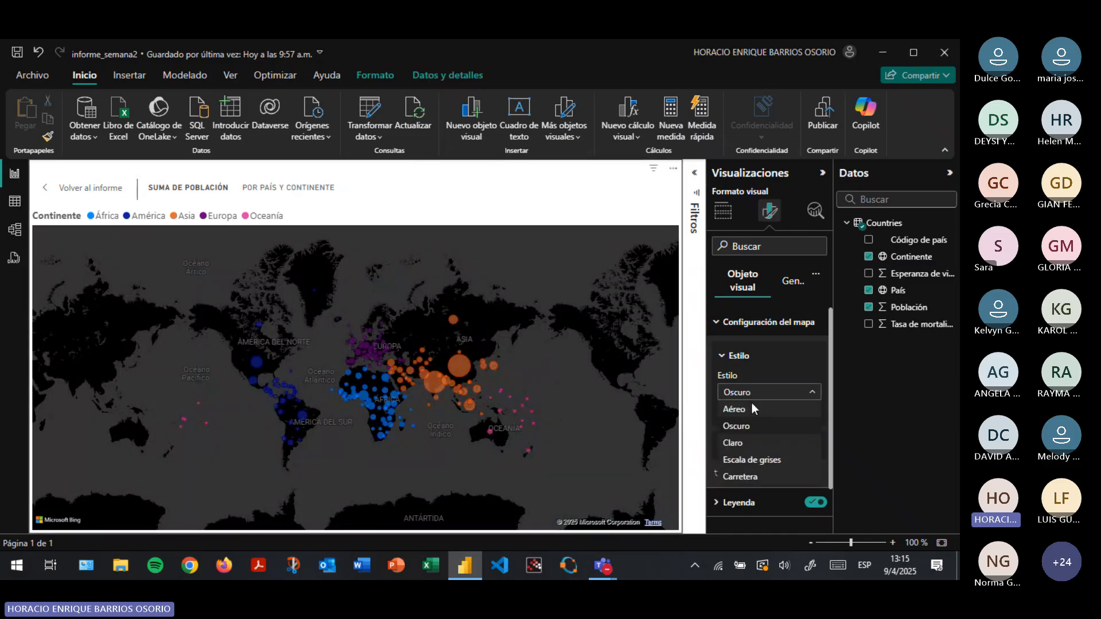
{"action": "left_click", "coordinate": [748, 443]}
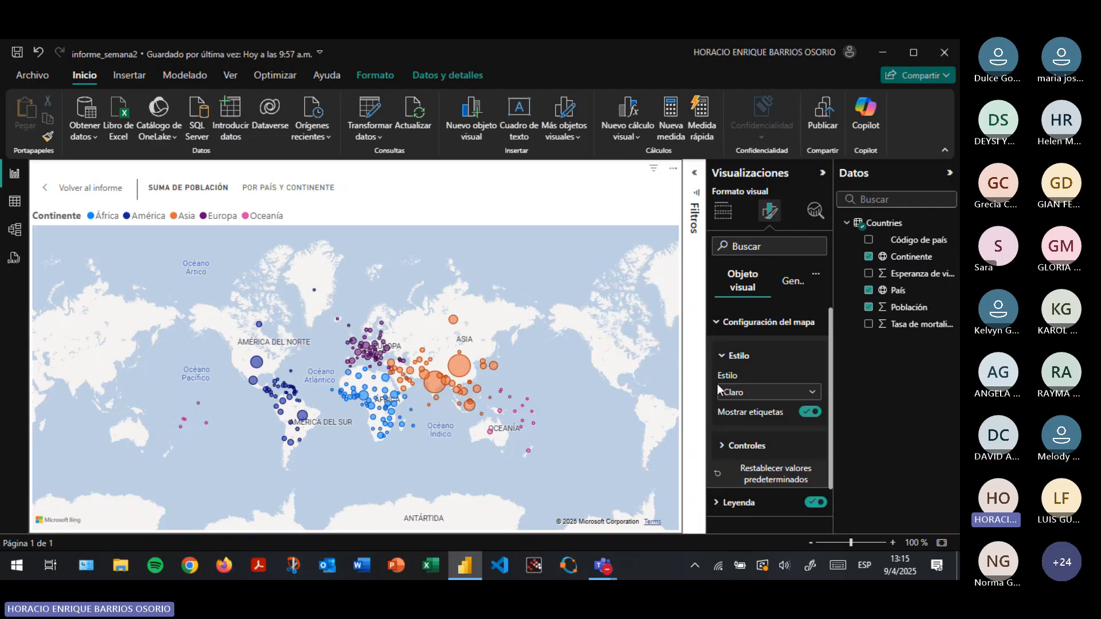
Set the map style to Escala de grises and inspect it at world level and closer over North America
{"action": "left_click", "coordinate": [746, 392]}
{"action": "left_click", "coordinate": [744, 460]}
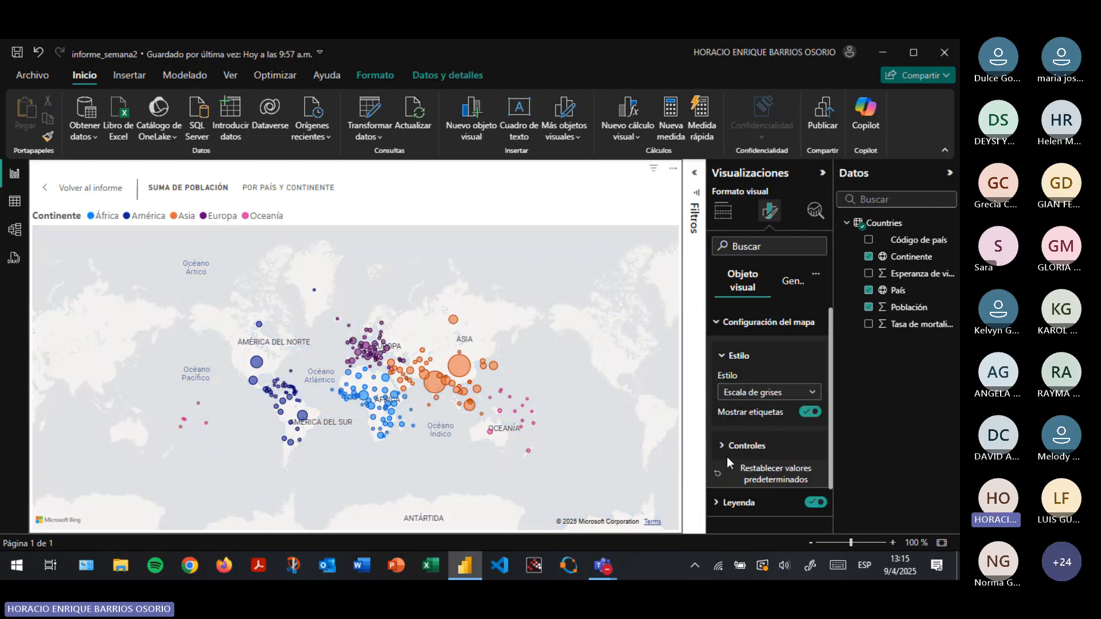
{"action": "scroll", "coordinate": [498, 328], "scroll_direction": "up", "scroll_amount": 3}
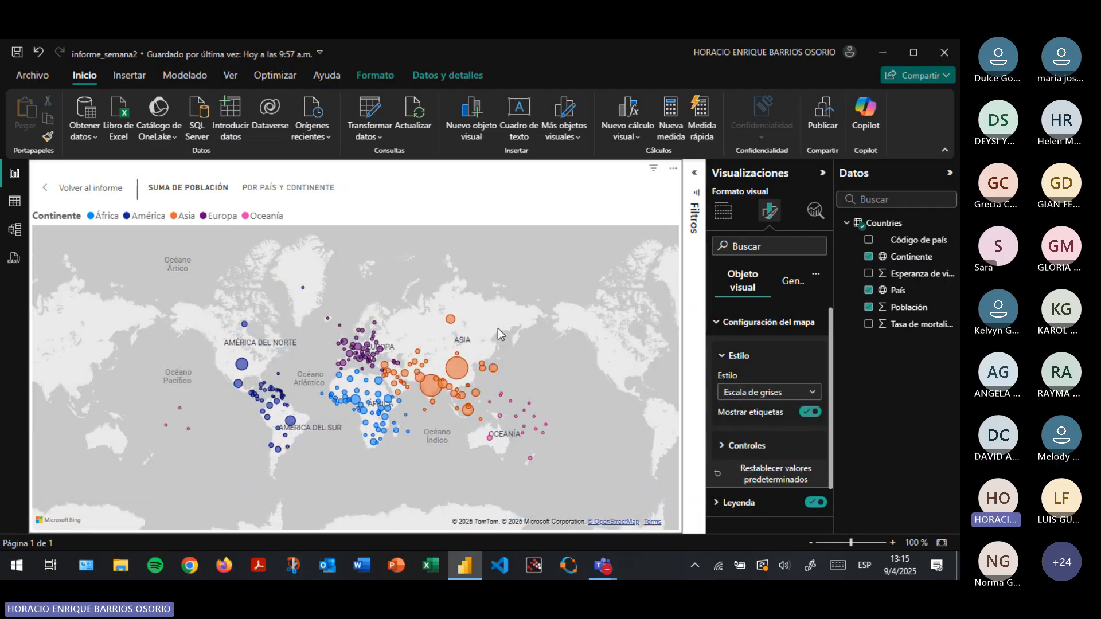
{"action": "scroll", "coordinate": [429, 359], "scroll_direction": "down", "scroll_amount": 5}
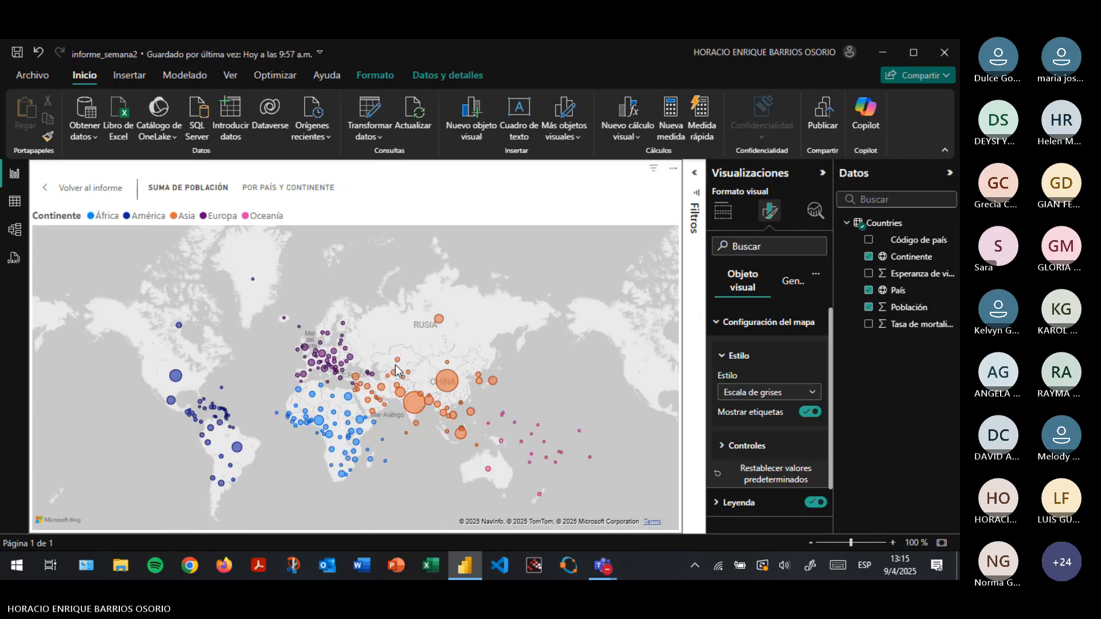
{"action": "scroll", "coordinate": [411, 402], "scroll_direction": "up", "scroll_amount": 2}
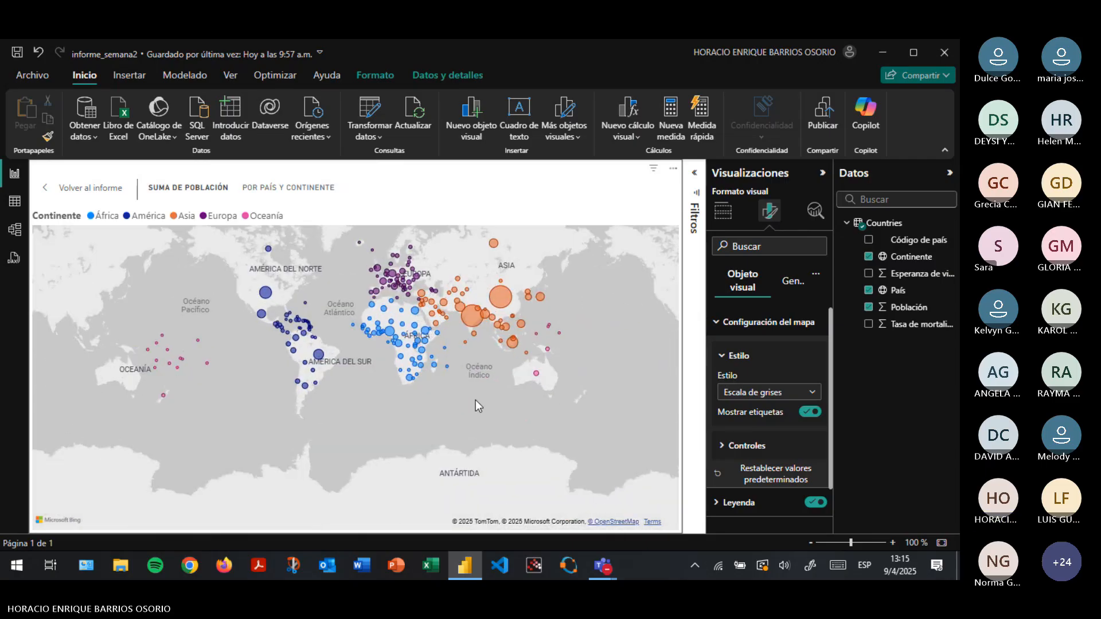
{"action": "scroll", "coordinate": [410, 434], "scroll_direction": "up", "scroll_amount": 1}
{"action": "scroll", "coordinate": [278, 325], "scroll_direction": "up", "scroll_amount": 1}
{"action": "left_click_drag", "start_coordinate": [241, 319], "coordinate": [538, 287]}
{"action": "scroll", "coordinate": [552, 360], "scroll_direction": "up", "scroll_amount": 1}
Keep the map style at Escala de grises, enable the map's zoom buttons (Botones de zoom) and try zooming in with them
{"action": "left_click", "coordinate": [756, 392]}
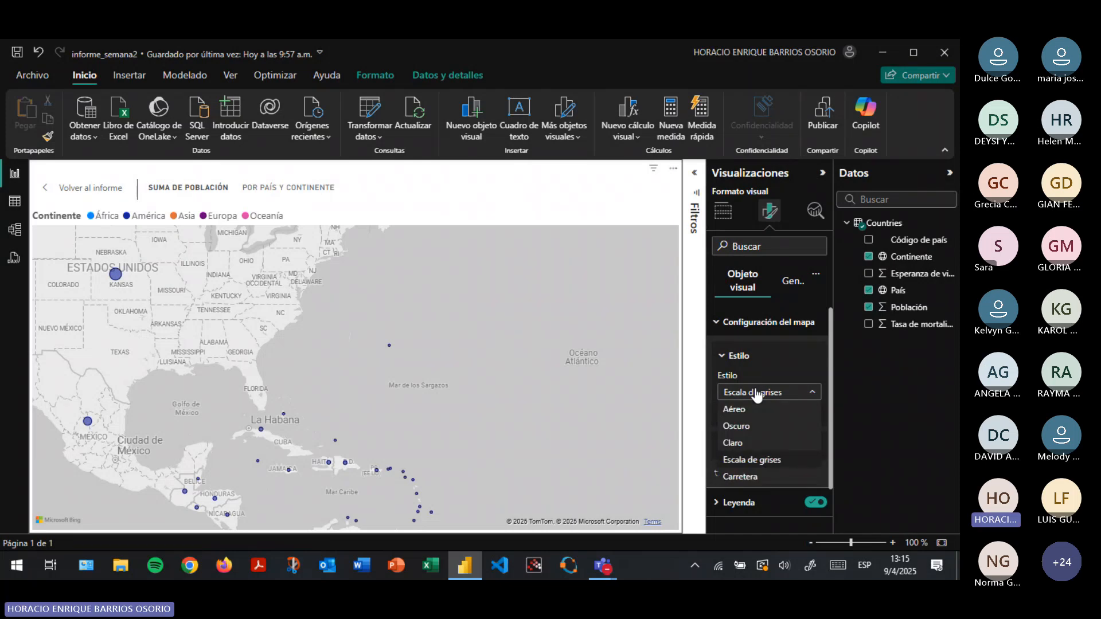
{"action": "left_click", "coordinate": [754, 460]}
{"action": "scroll", "coordinate": [487, 338], "scroll_direction": "down", "scroll_amount": 3}
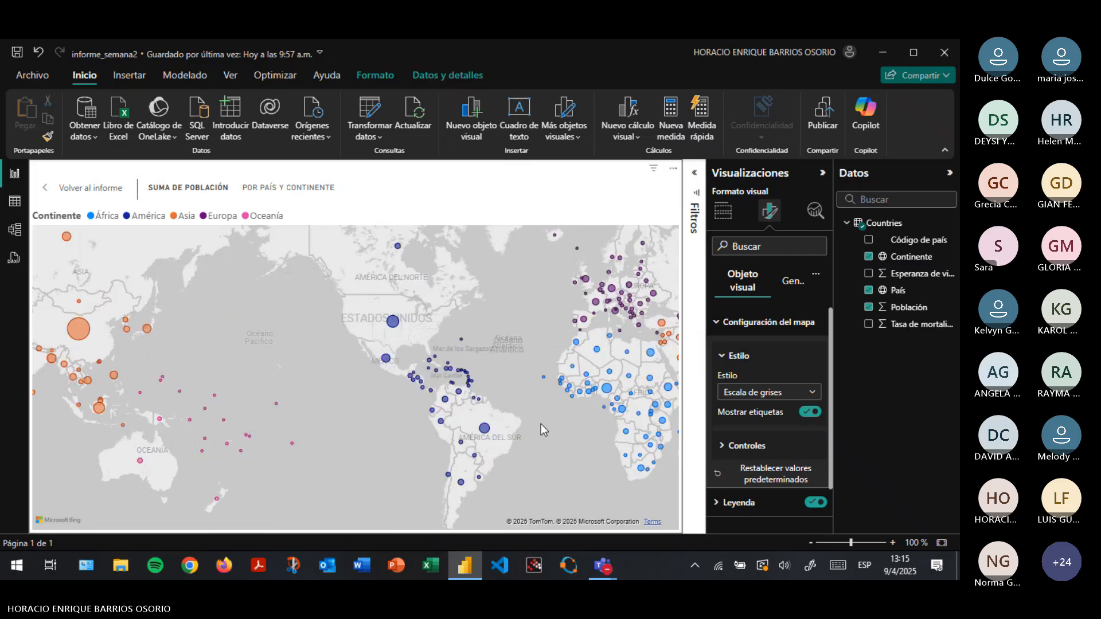
{"action": "left_click", "coordinate": [729, 453]}
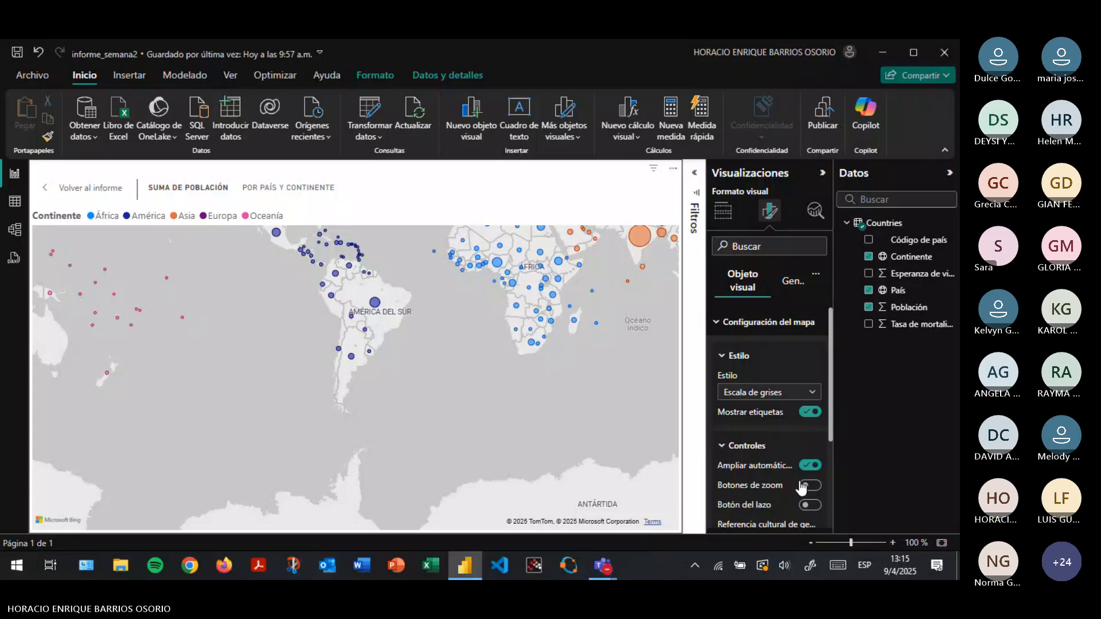
{"action": "left_click", "coordinate": [810, 486]}
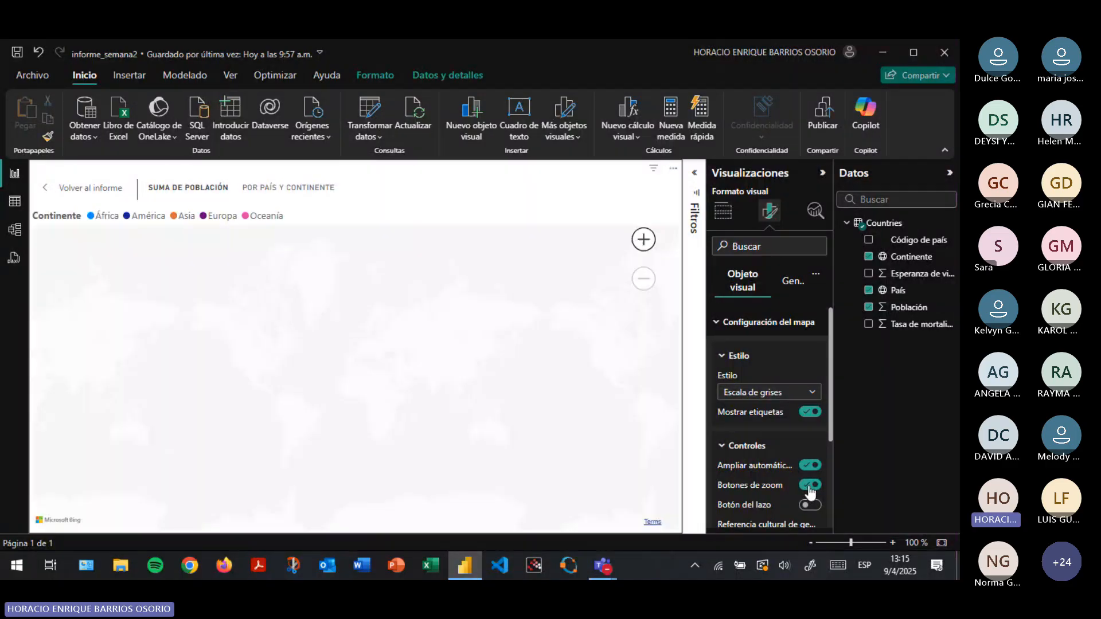
{"action": "left_click", "coordinate": [644, 242]}
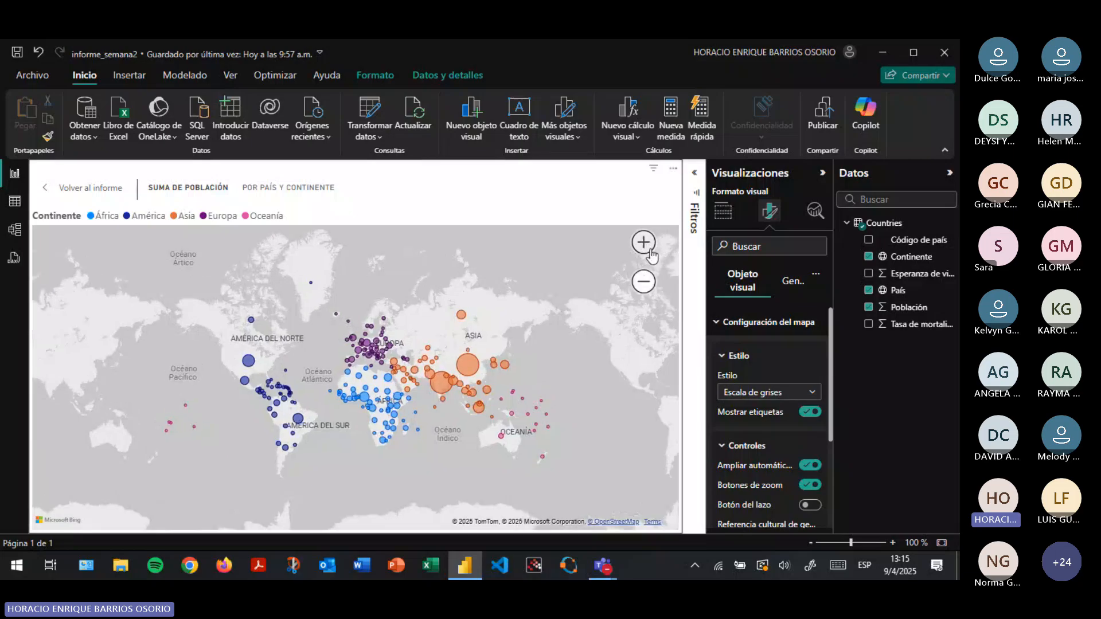
Enable the map's lasso button (Botón del lazo) and try lasso selections over Europe and northern Africa and over eastern Asia
{"action": "left_click", "coordinate": [811, 505]}
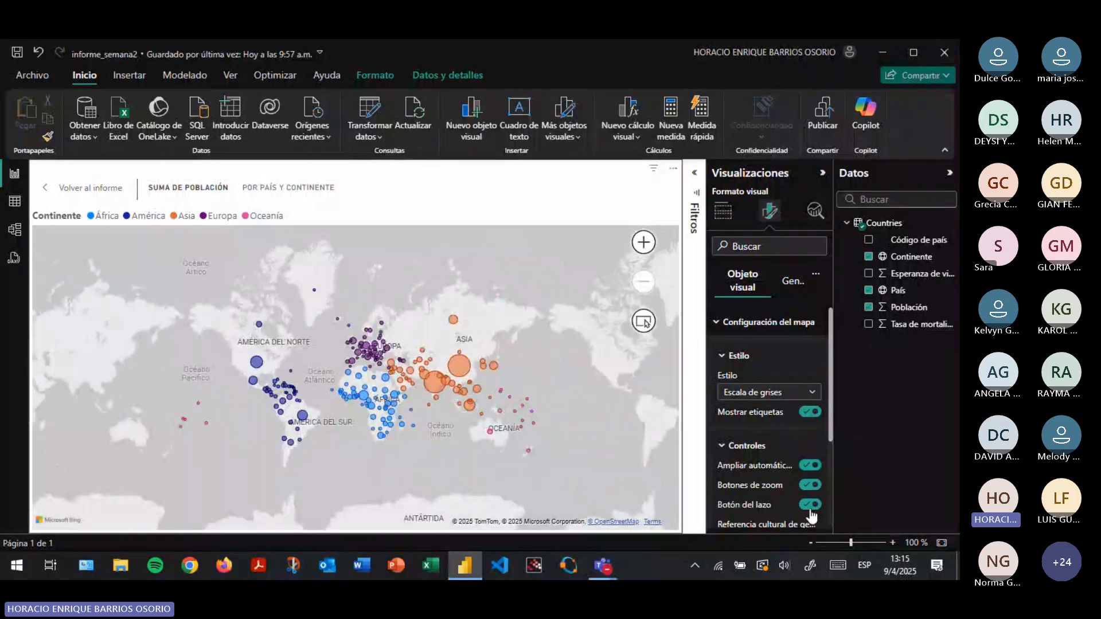
{"action": "left_click", "coordinate": [643, 321]}
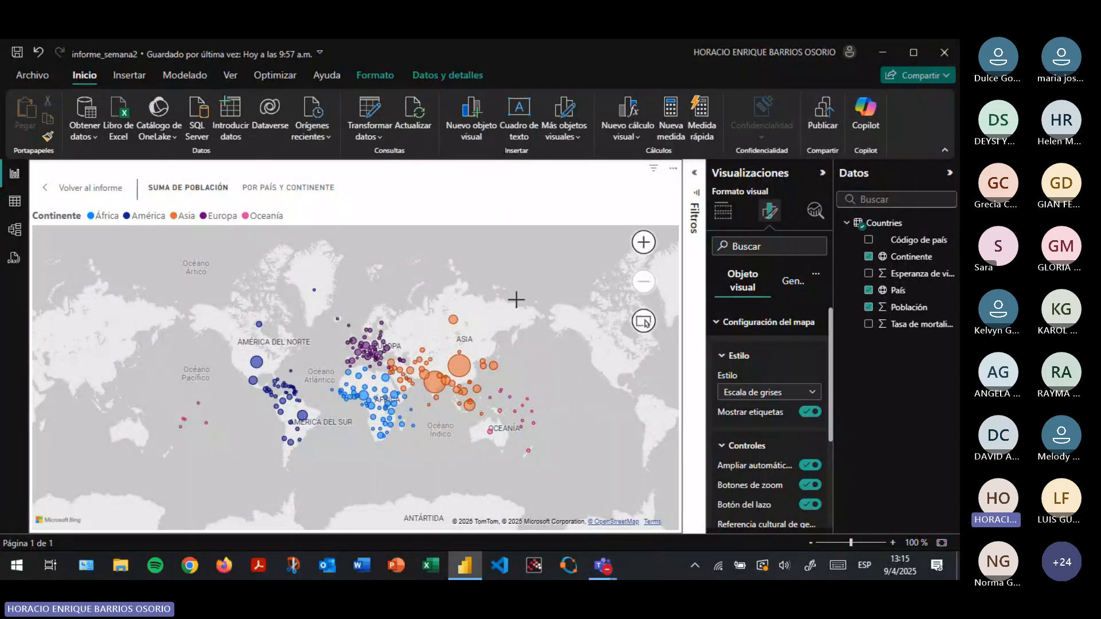
{"action": "mouse_move", "coordinate": [517, 299]}
{"action": "left_mouse_down"}
{"action": "mouse_move", "coordinate": [362, 360]}
{"action": "mouse_move", "coordinate": [322, 389]}
{"action": "mouse_move", "coordinate": [326, 402]}
{"action": "left_mouse_up"}
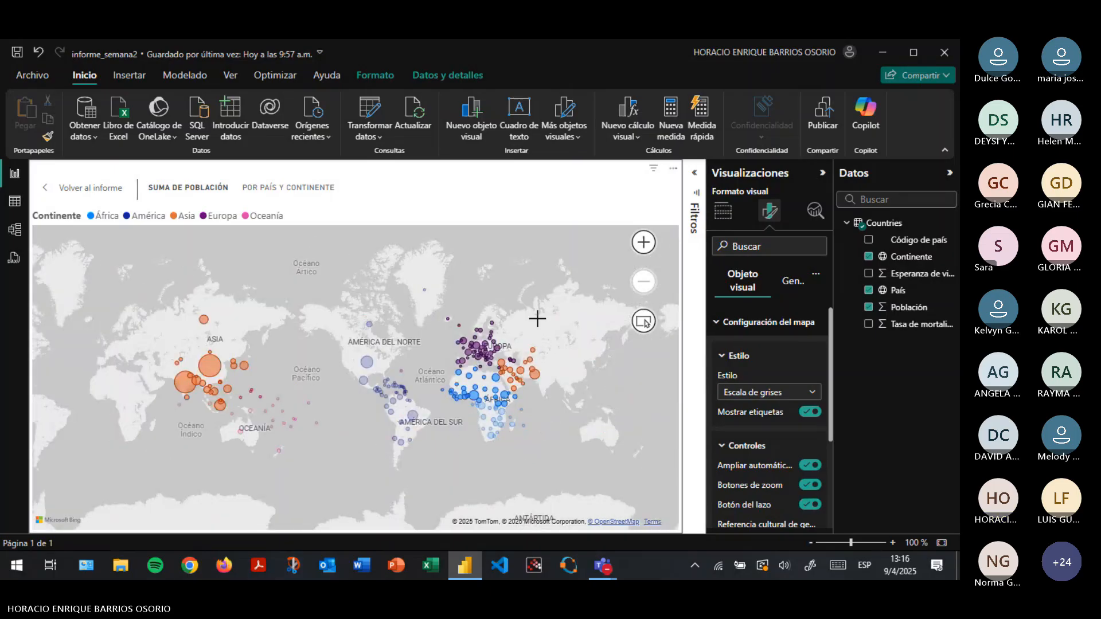
{"action": "left_click", "coordinate": [538, 319]}
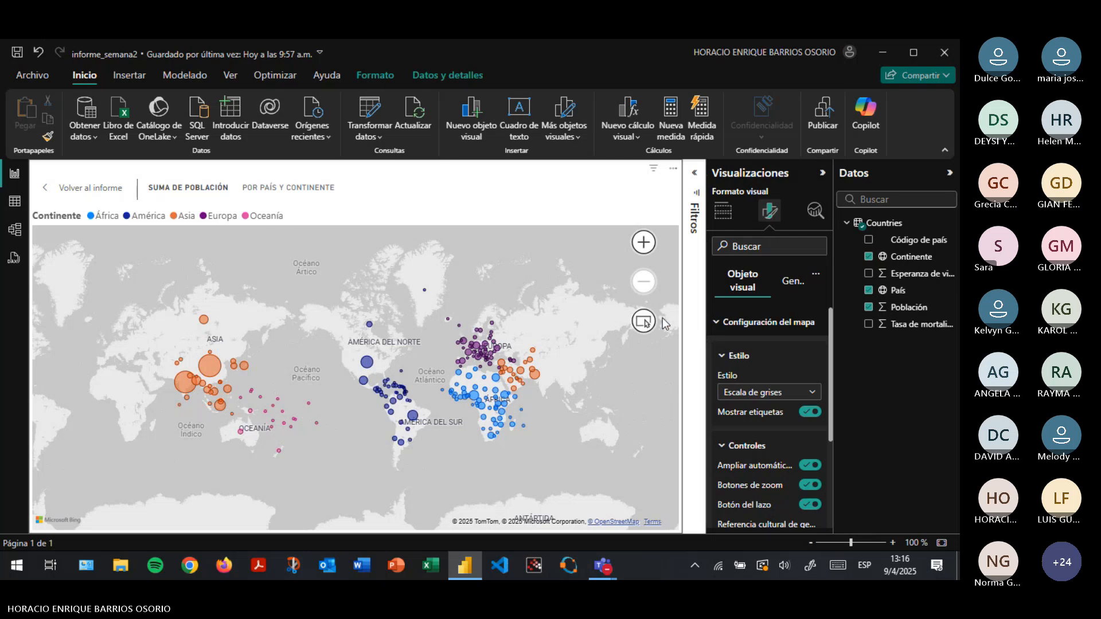
{"action": "left_click_drag", "start_coordinate": [306, 327], "coordinate": [164, 389]}
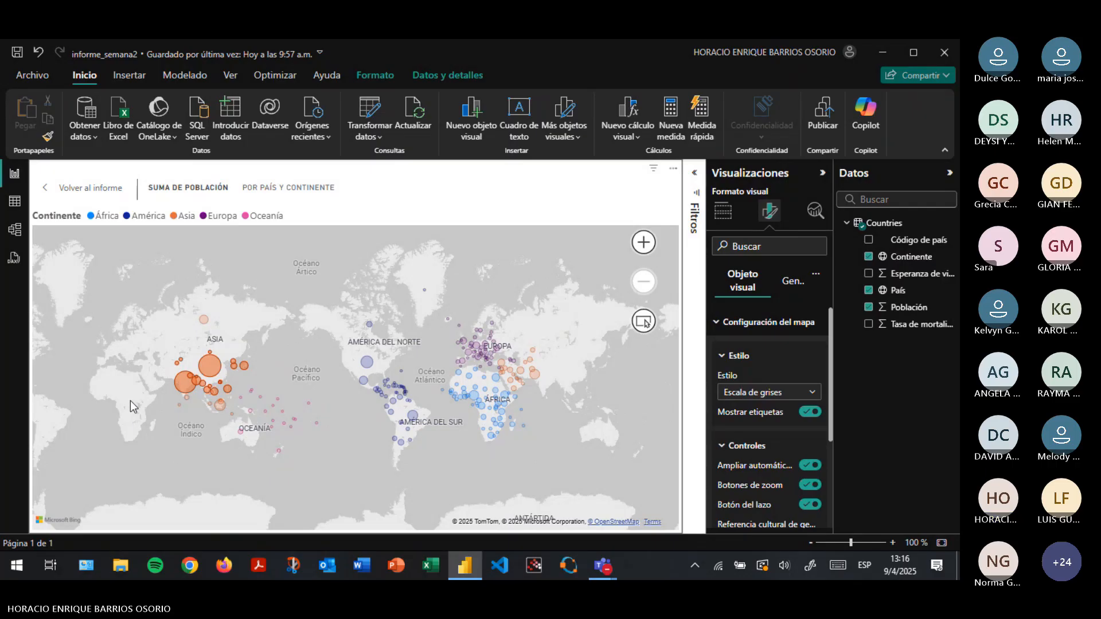
Lasso-select the bubbles of Mexico, Central America and the Caribbean on the map
{"action": "scroll", "coordinate": [140, 400], "scroll_direction": "up", "scroll_amount": 3}
{"action": "left_click_drag", "start_coordinate": [212, 406], "coordinate": [617, 388]}
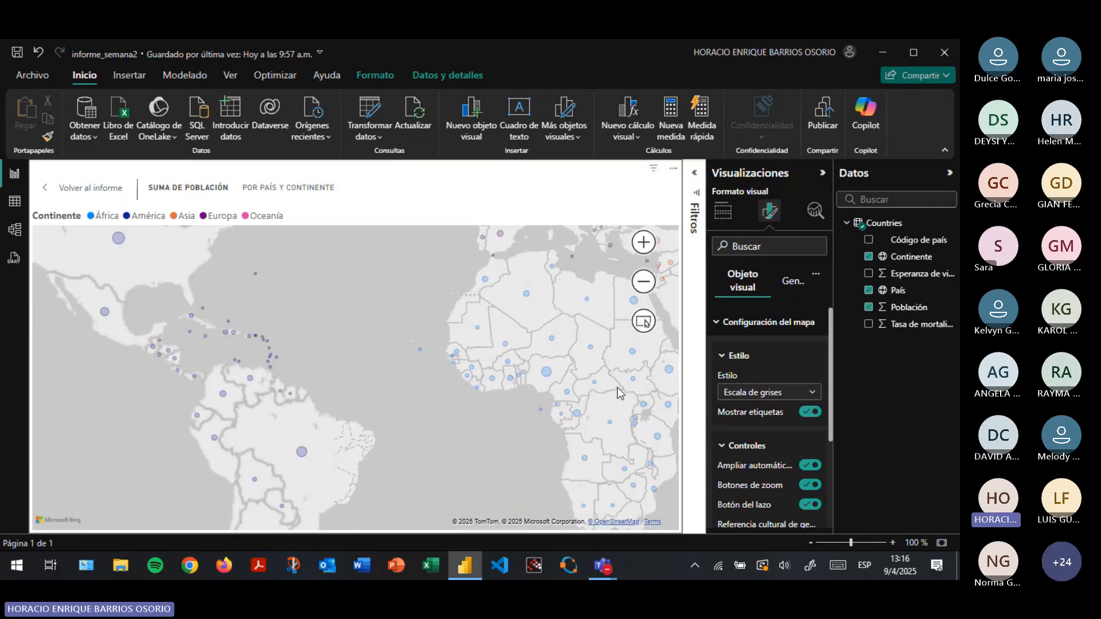
{"action": "left_click", "coordinate": [654, 319]}
{"action": "left_click_drag", "start_coordinate": [148, 295], "coordinate": [286, 365]}
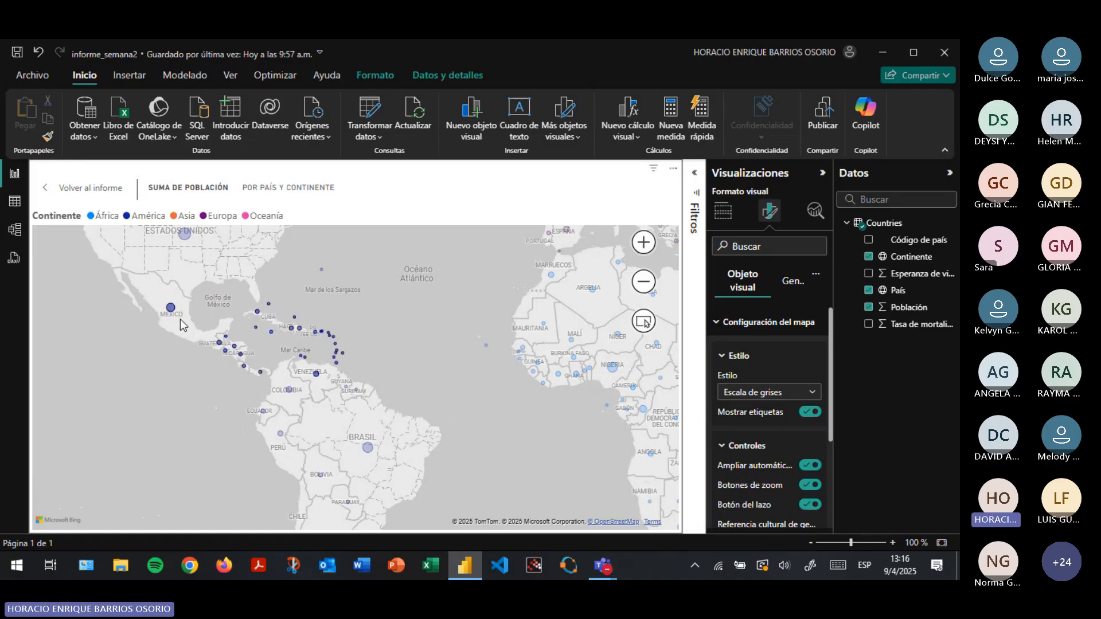
Return to the report page, examine the country table filtered by the lasso selection, and clear the selection
{"action": "left_click", "coordinate": [88, 189]}
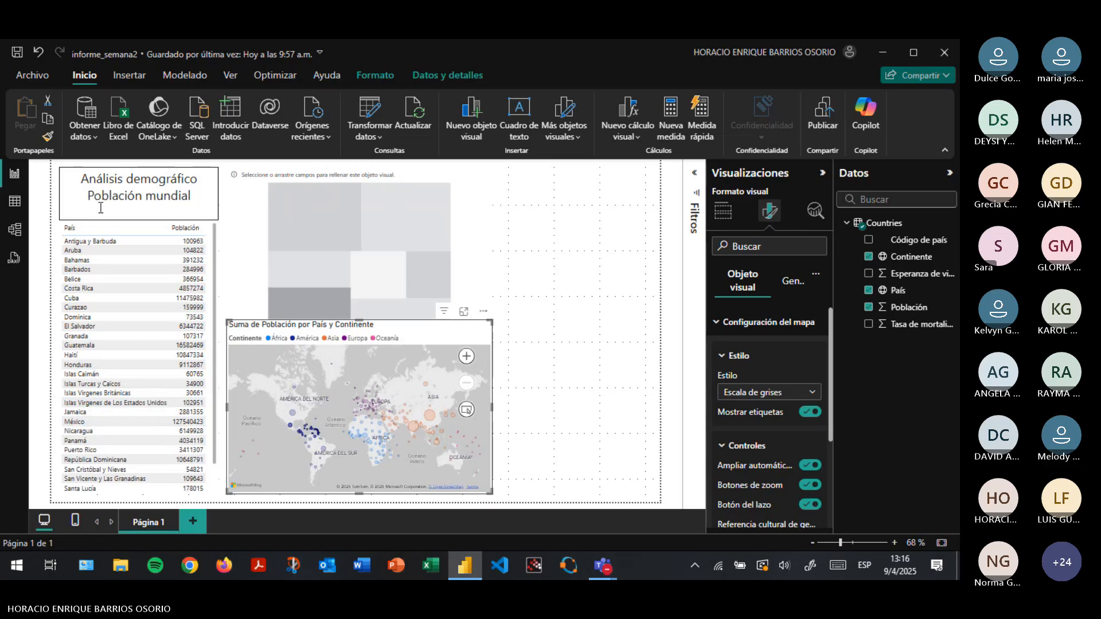
{"action": "scroll", "coordinate": [161, 327], "scroll_direction": "down", "scroll_amount": 2}
{"action": "scroll", "coordinate": [165, 387], "scroll_direction": "up", "scroll_amount": 2}
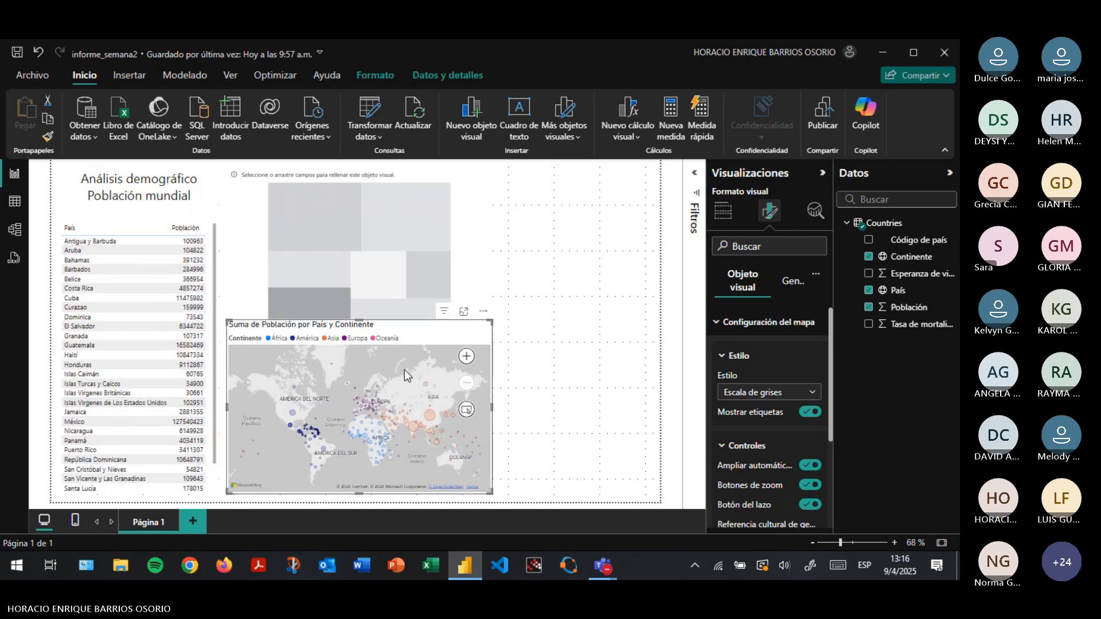
{"action": "left_click", "coordinate": [312, 431]}
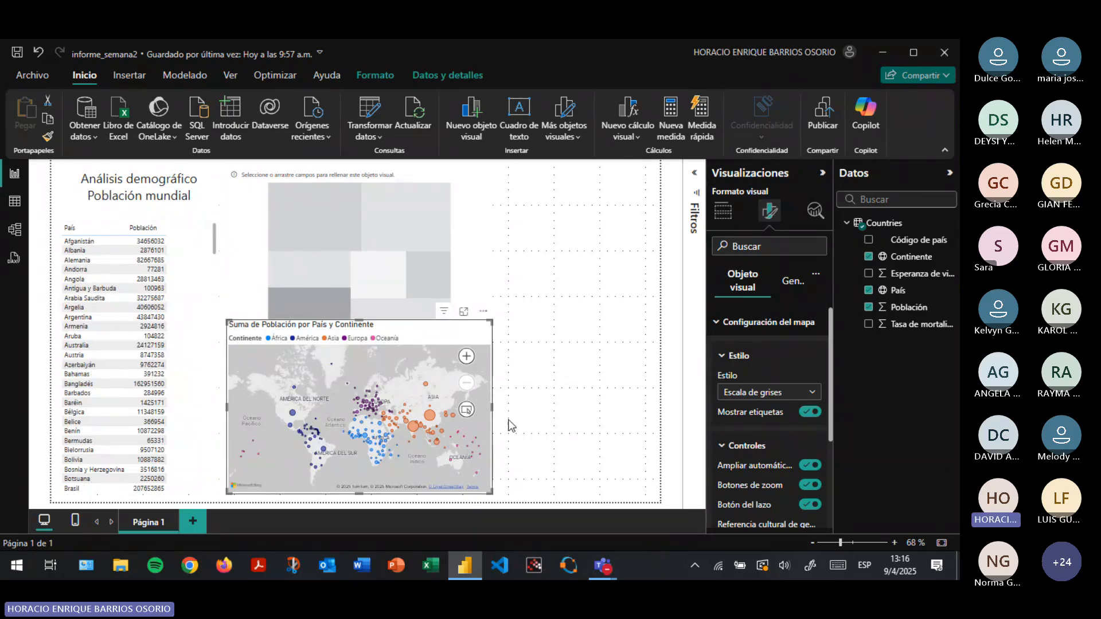
Reopen the map in focus mode and try the legend position Centrar a la derecha
{"action": "left_click", "coordinate": [465, 313]}
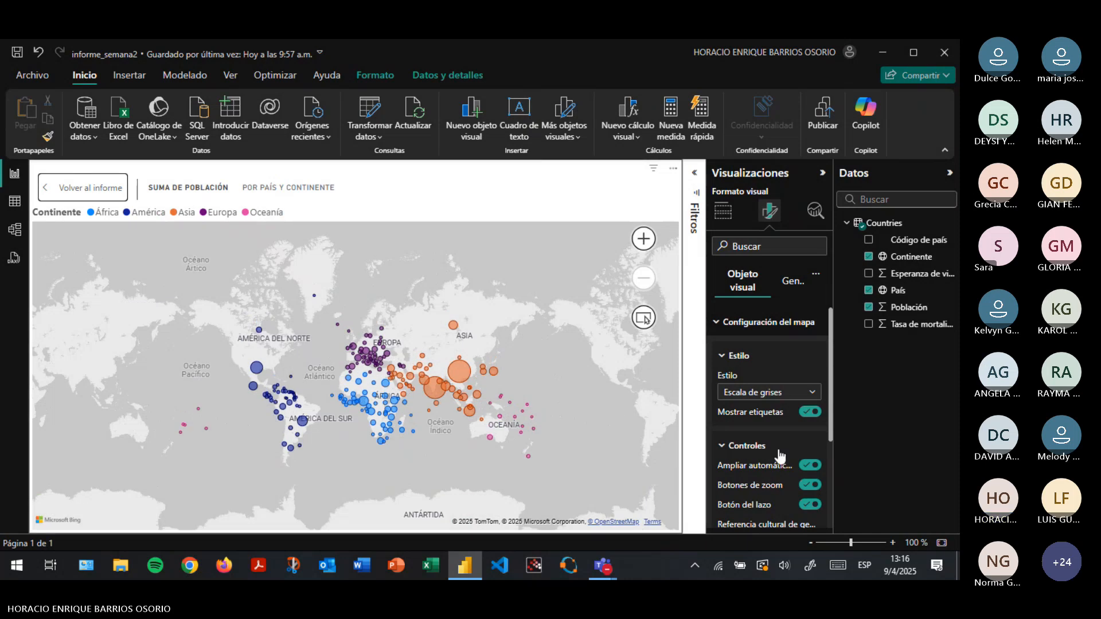
{"action": "scroll", "coordinate": [779, 450], "scroll_direction": "down", "scroll_amount": 2}
{"action": "scroll", "coordinate": [779, 449], "scroll_direction": "down", "scroll_amount": 2}
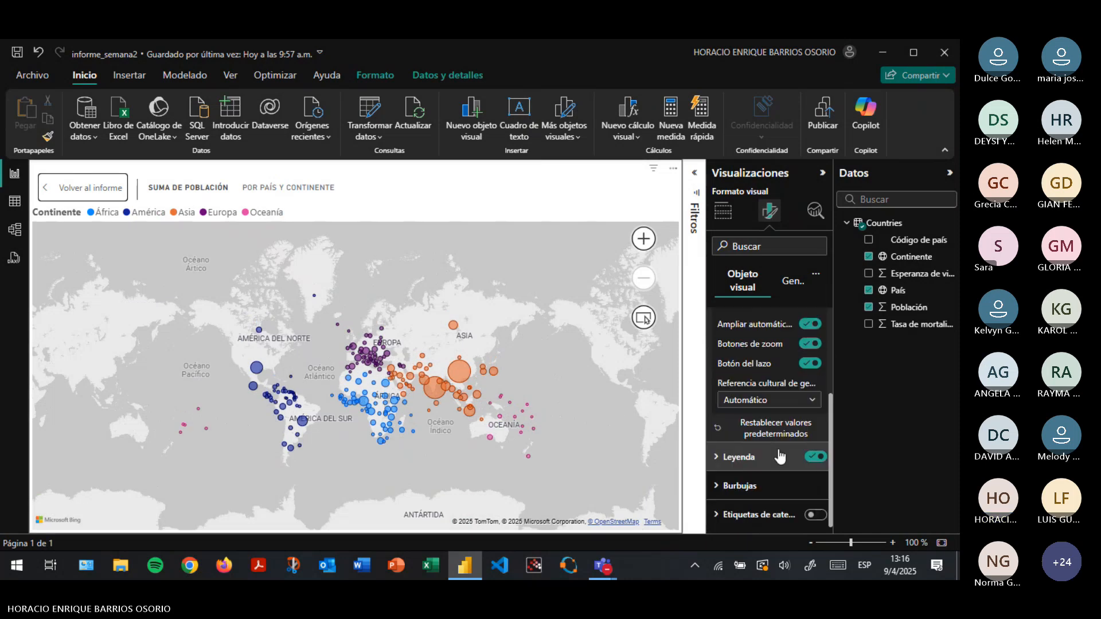
{"action": "left_click", "coordinate": [720, 457]}
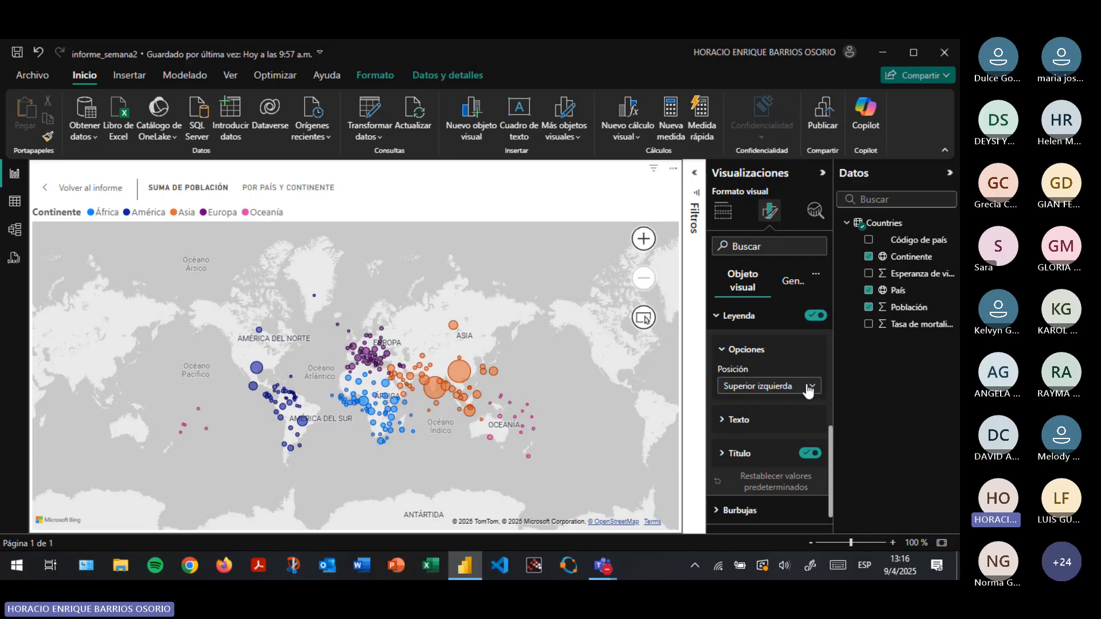
{"action": "left_click", "coordinate": [808, 389]}
{"action": "left_click", "coordinate": [791, 322]}
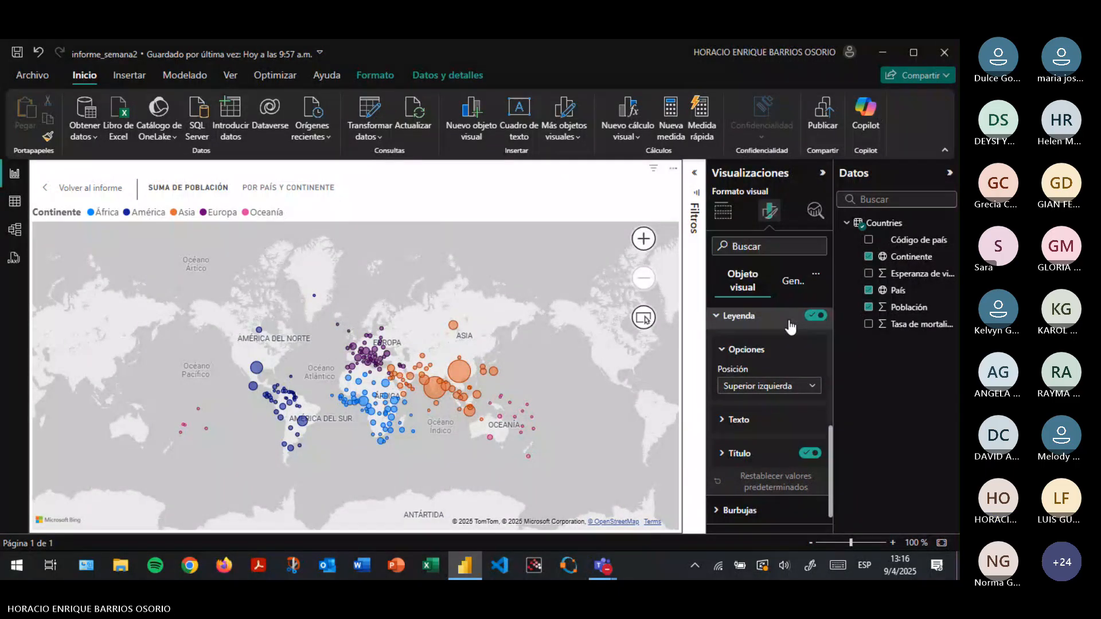
Try the legend positions Inferior izquierda and Centrar a la izquierda, and settle on Arriba, en el centro
{"action": "left_click", "coordinate": [802, 388]}
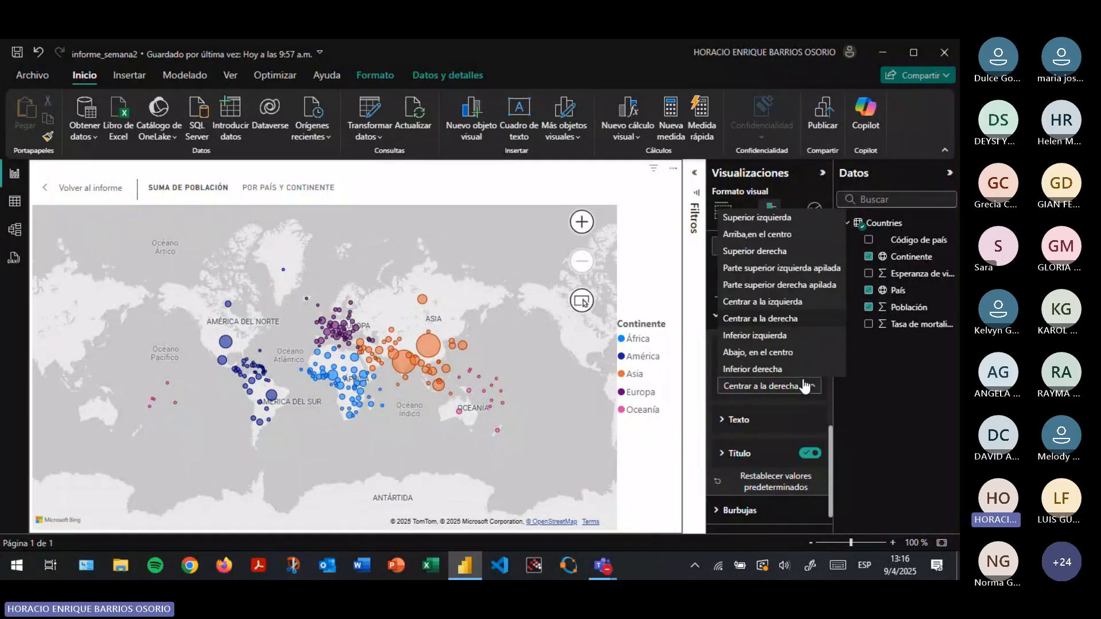
{"action": "left_click", "coordinate": [786, 335]}
{"action": "left_click", "coordinate": [785, 383]}
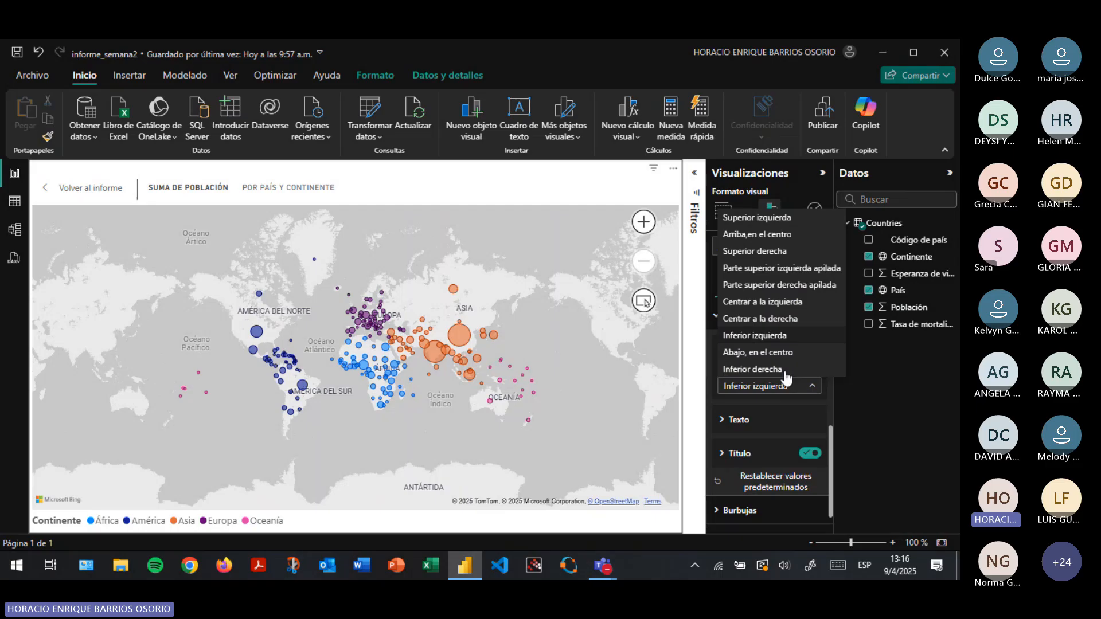
{"action": "left_click", "coordinate": [779, 306]}
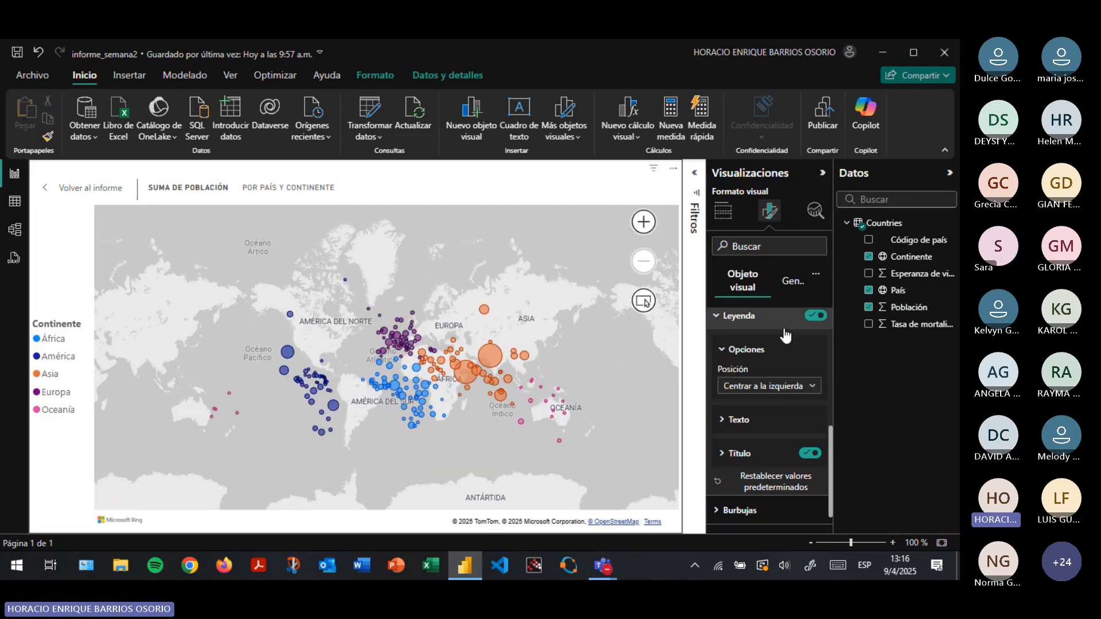
{"action": "left_click", "coordinate": [769, 386]}
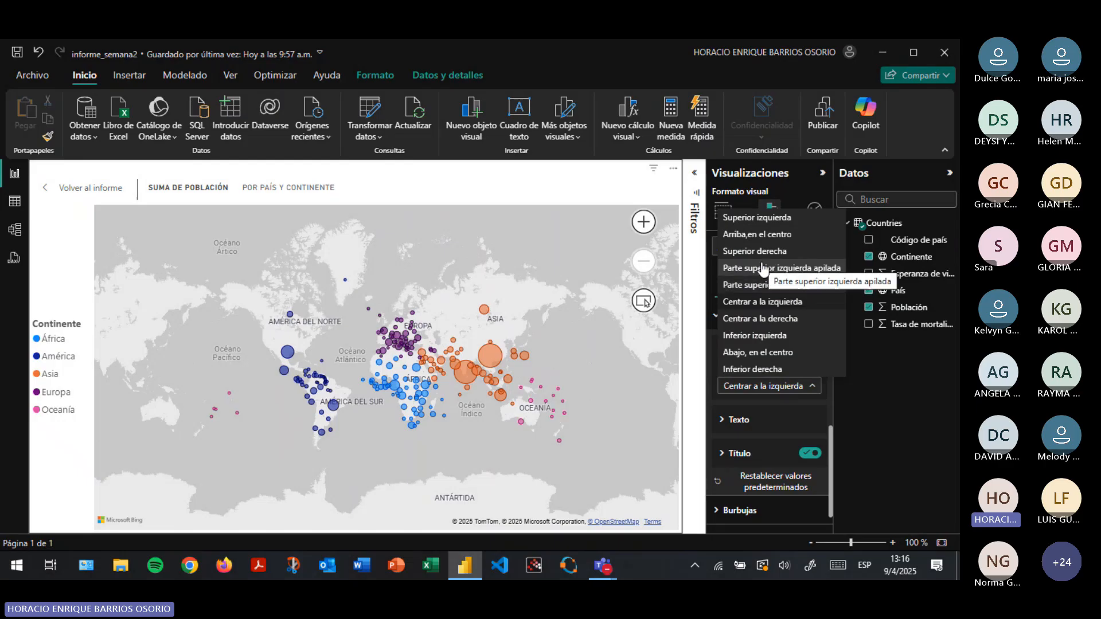
{"action": "left_click", "coordinate": [755, 237]}
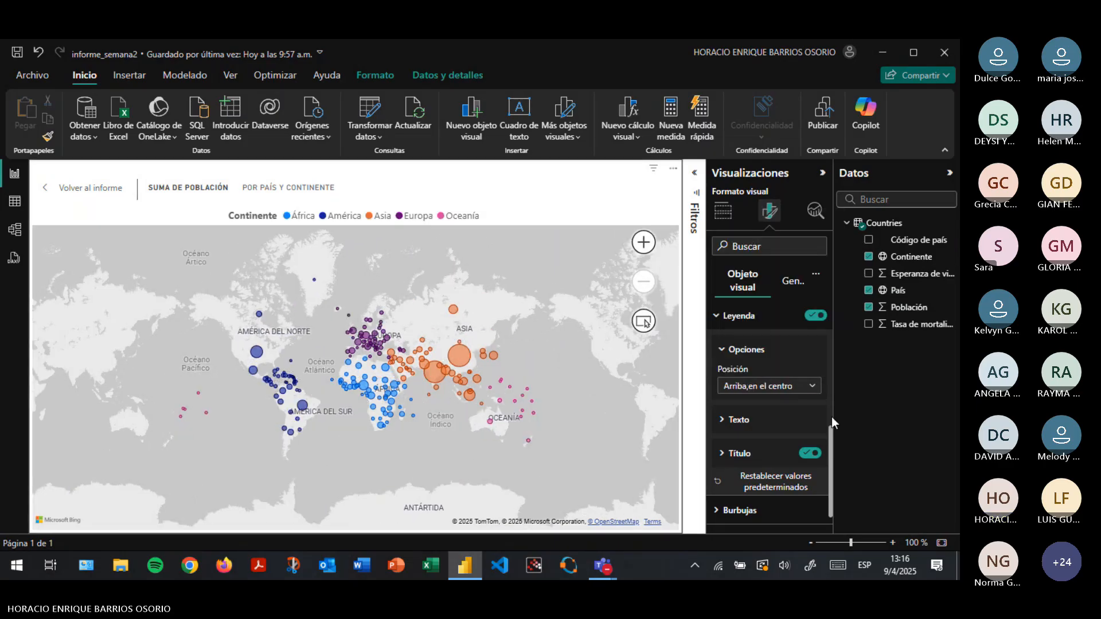
Examine the legend's title settings and switch the title Continente off and back on
{"action": "left_click", "coordinate": [727, 464]}
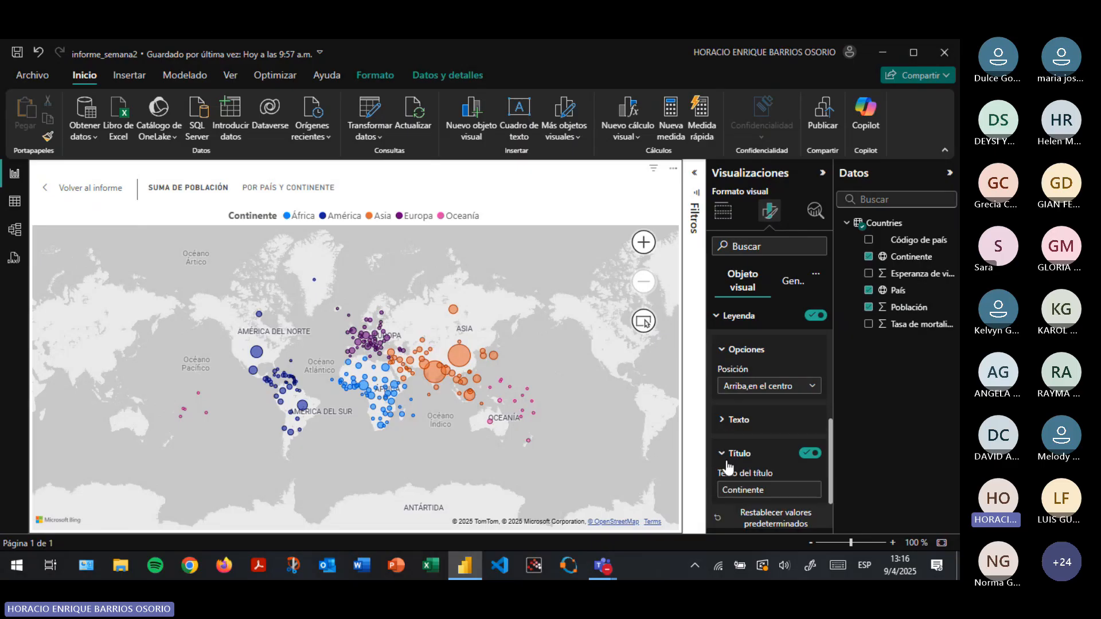
{"action": "scroll", "coordinate": [758, 434], "scroll_direction": "down", "scroll_amount": 2}
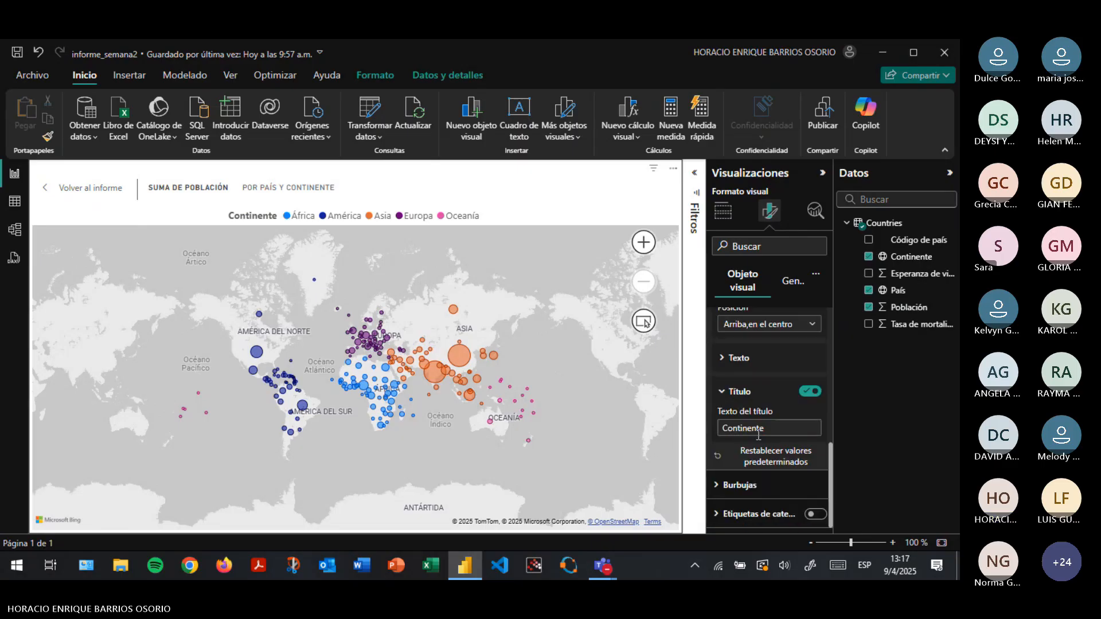
{"action": "left_click", "coordinate": [810, 393]}
{"action": "left_click", "coordinate": [810, 392]}
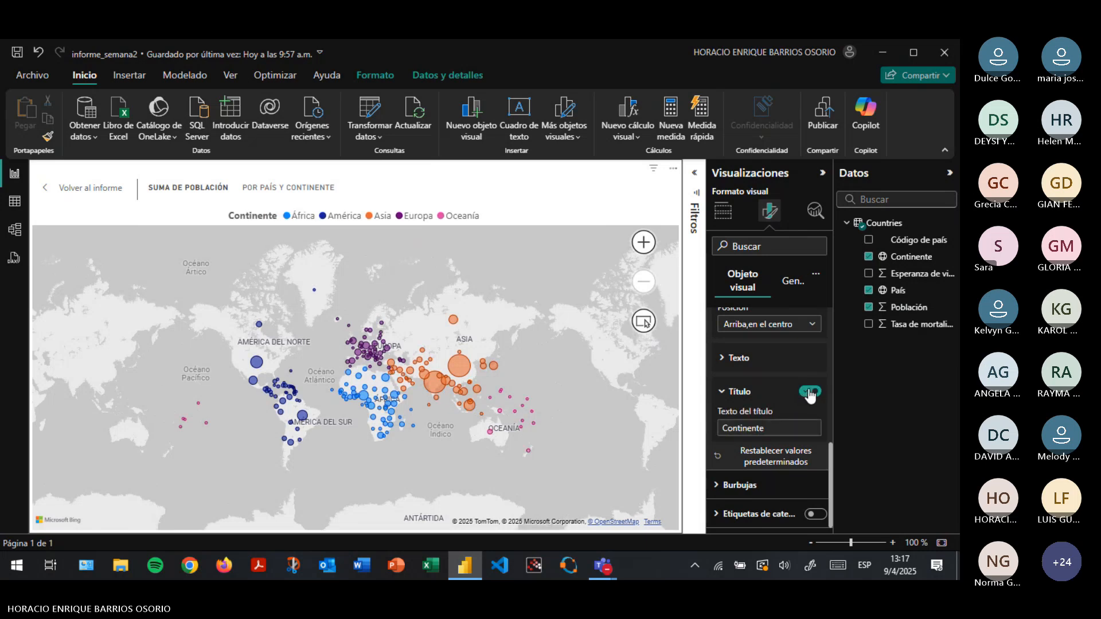
{"action": "left_click", "coordinate": [722, 392]}
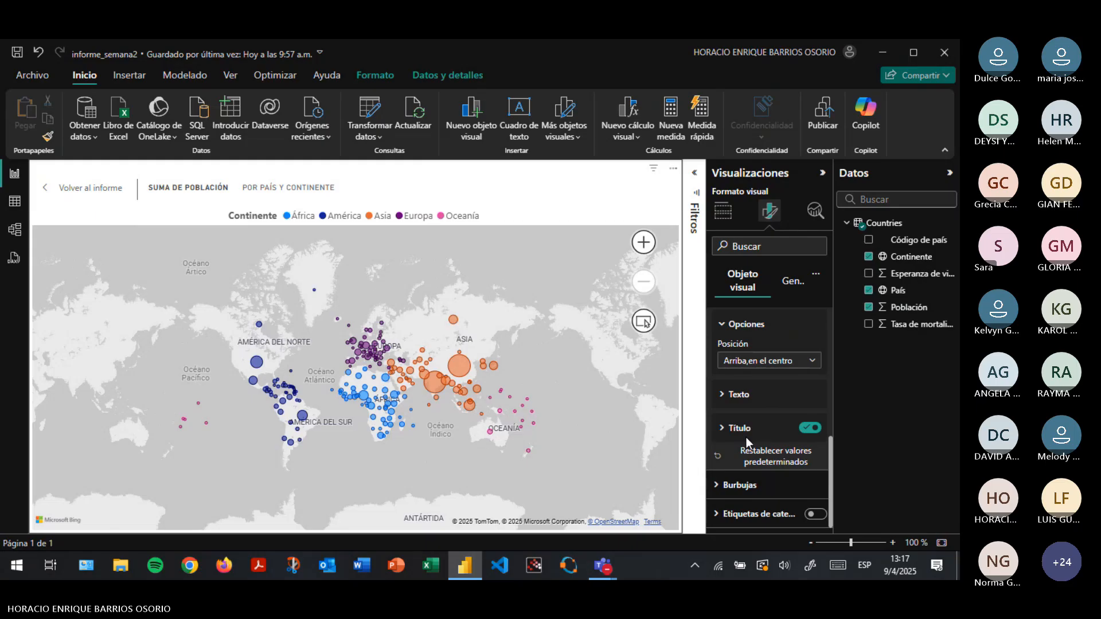
Try Magnitud as the range scale for the map's bubble size, and settle on Rango de datos
{"action": "left_click", "coordinate": [740, 486]}
{"action": "scroll", "coordinate": [746, 396], "scroll_direction": "down", "scroll_amount": 2}
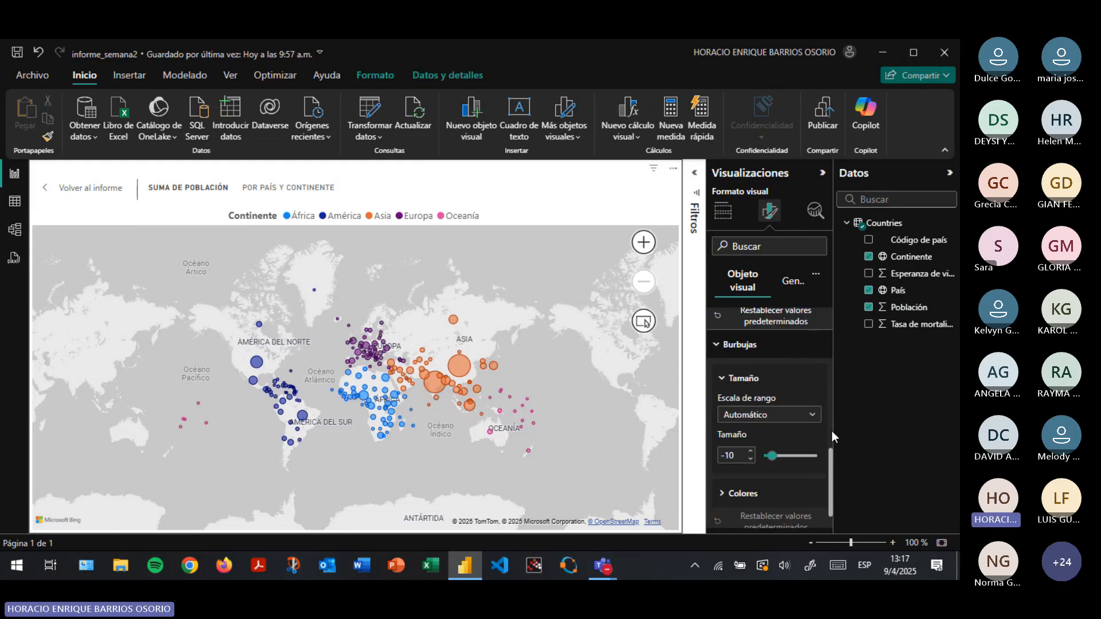
{"action": "left_click", "coordinate": [800, 416]}
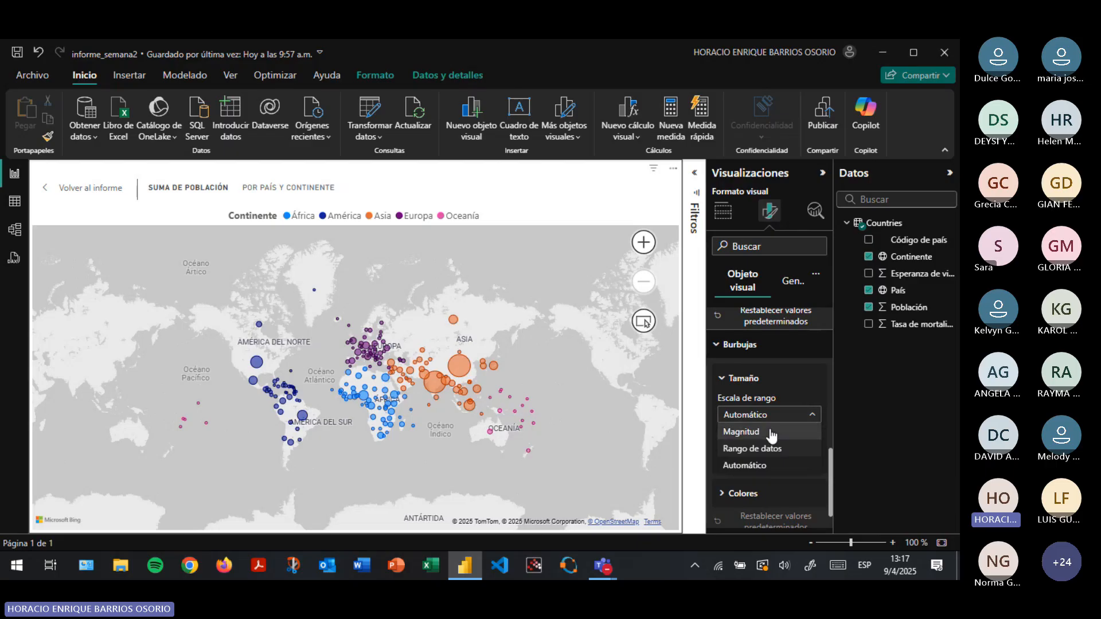
{"action": "key", "text": "Escape"}
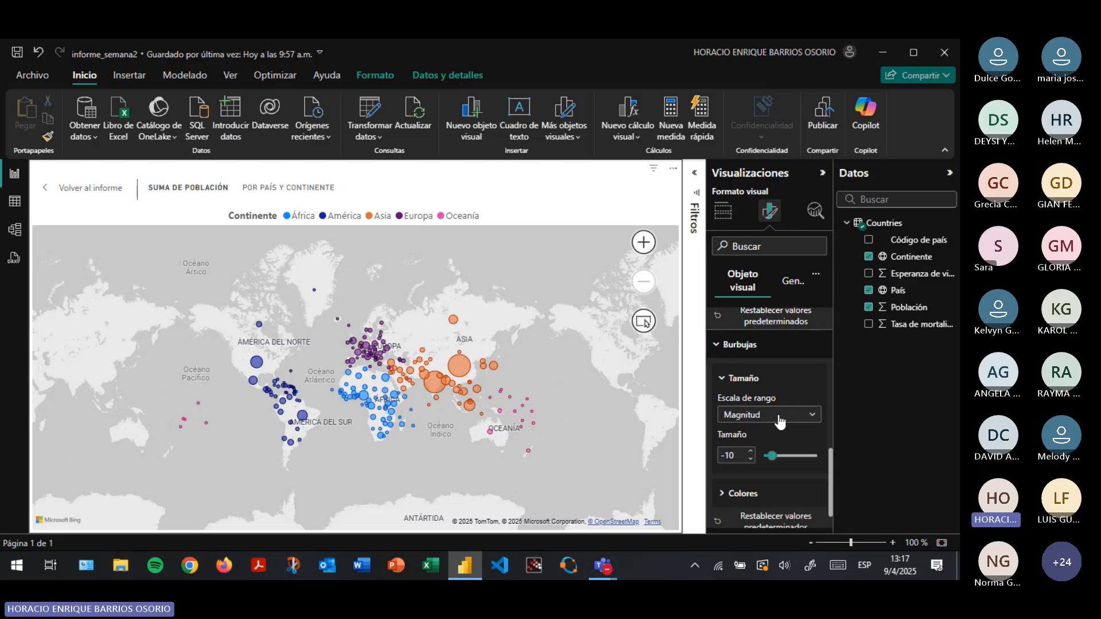
{"action": "left_click", "coordinate": [769, 414]}
{"action": "left_click", "coordinate": [763, 452]}
Try bubble sizes of 63 and 7 on the map, and settle on a size of -5
{"action": "left_click", "coordinate": [740, 456]}
{"action": "left_click_drag", "start_coordinate": [771, 457], "coordinate": [801, 457]}
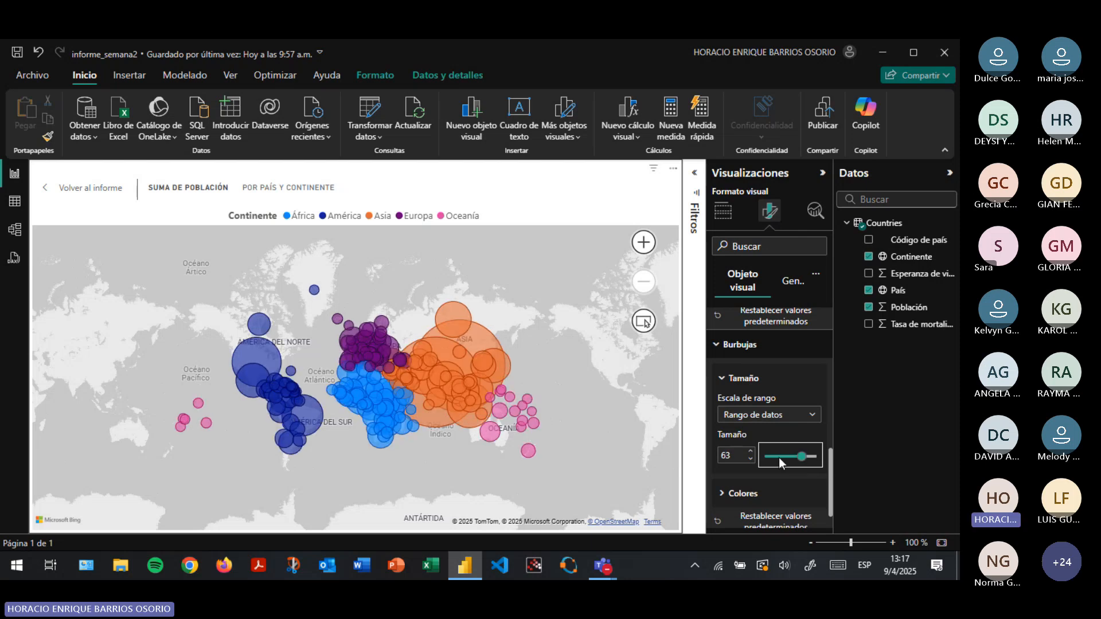
{"action": "left_click", "coordinate": [779, 458]}
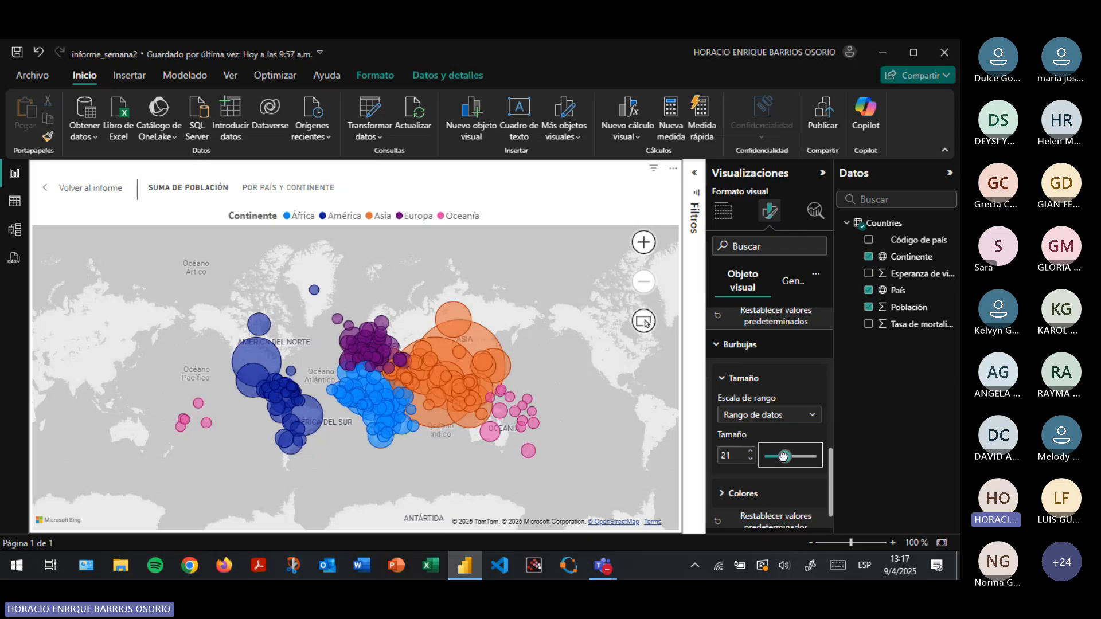
{"action": "left_click", "coordinate": [747, 459]}
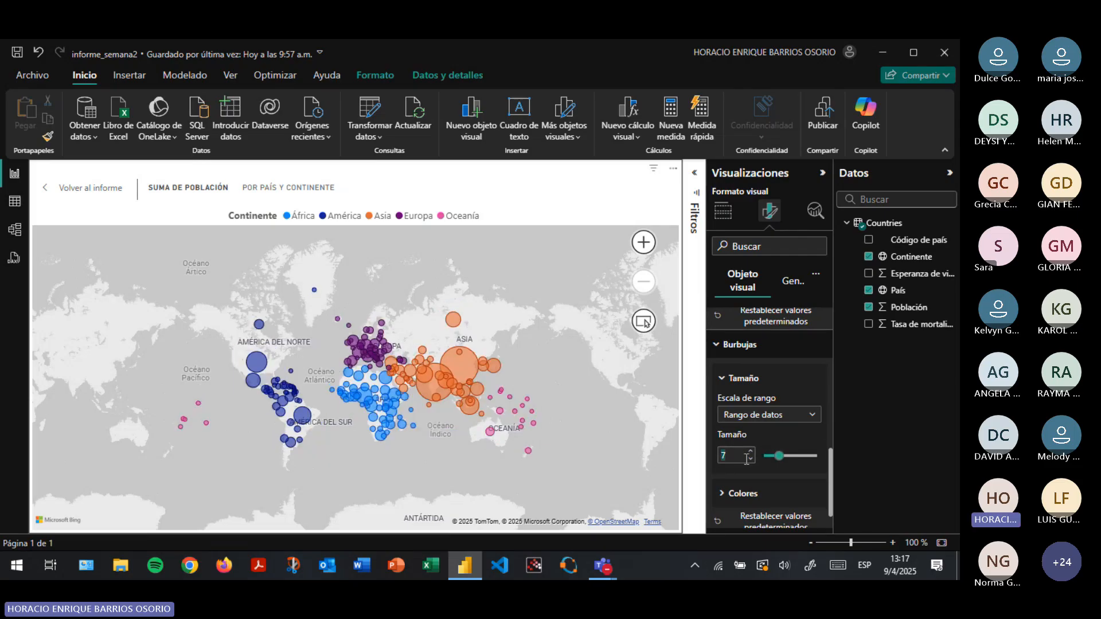
{"action": "type", "text": "-5"}
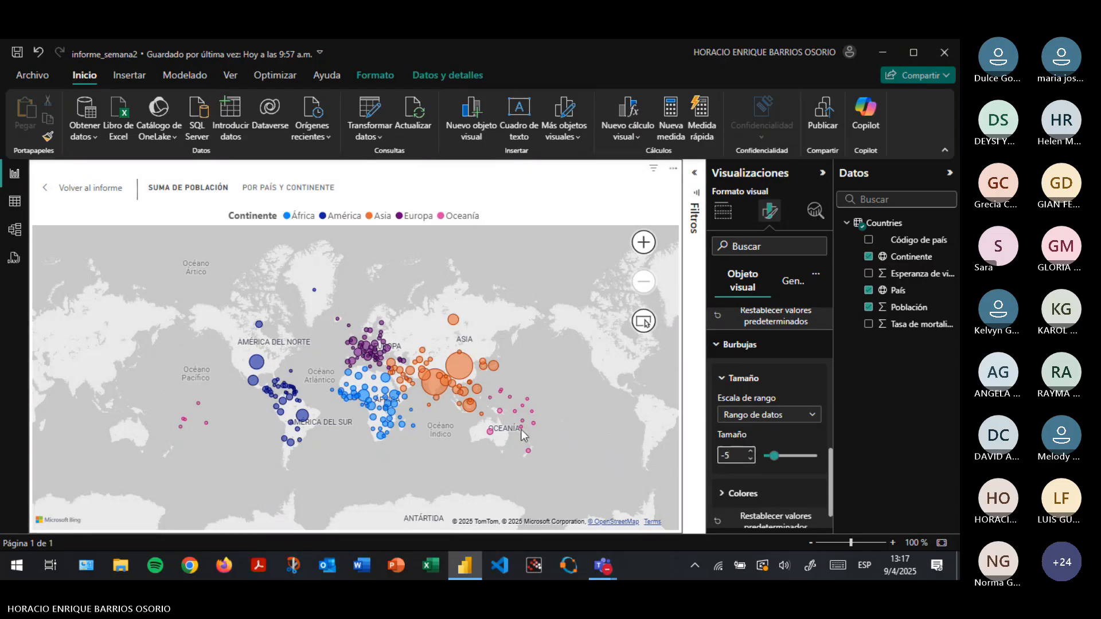
Examine the bubbles over South America on the map and read Brasil's population details
{"action": "scroll", "coordinate": [236, 438], "scroll_direction": "up", "scroll_amount": 3}
{"action": "scroll", "coordinate": [401, 416], "scroll_direction": "up", "scroll_amount": 2}
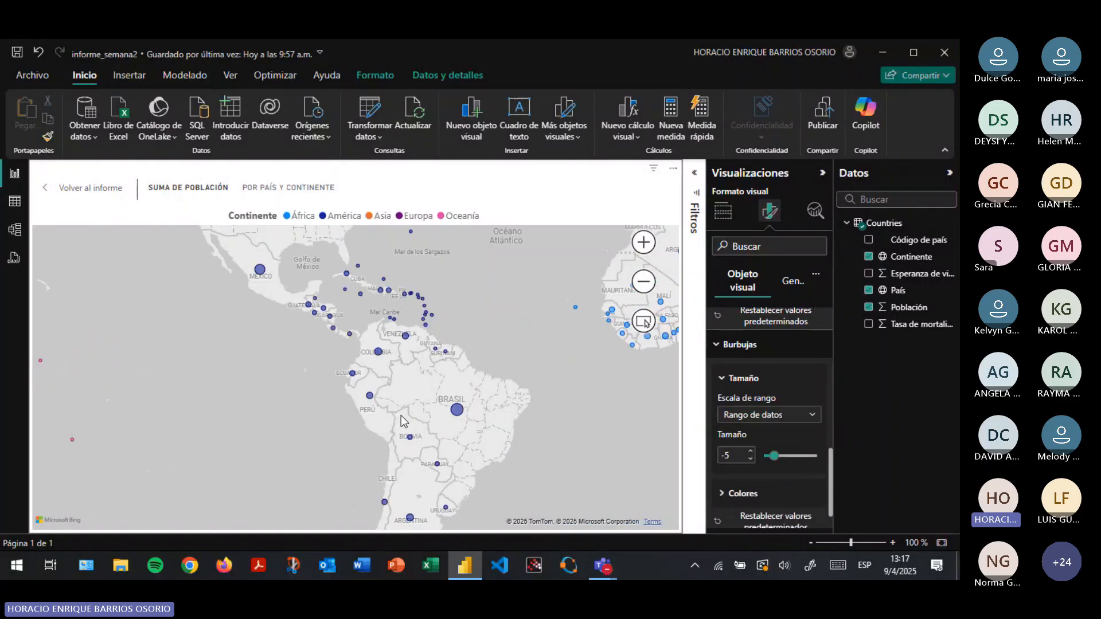
{"action": "mouse_move", "coordinate": [456, 411]}
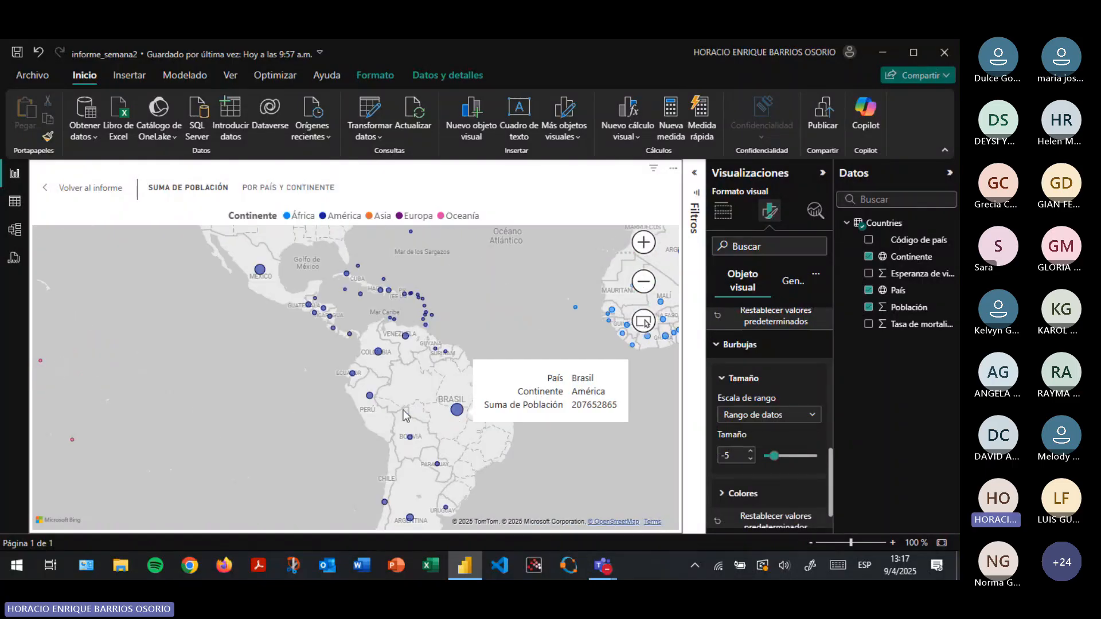
Set the bubble colour for África to the custom green #26D24E
{"action": "scroll", "coordinate": [797, 463], "scroll_direction": "down", "scroll_amount": 1}
{"action": "left_click", "coordinate": [796, 464]}
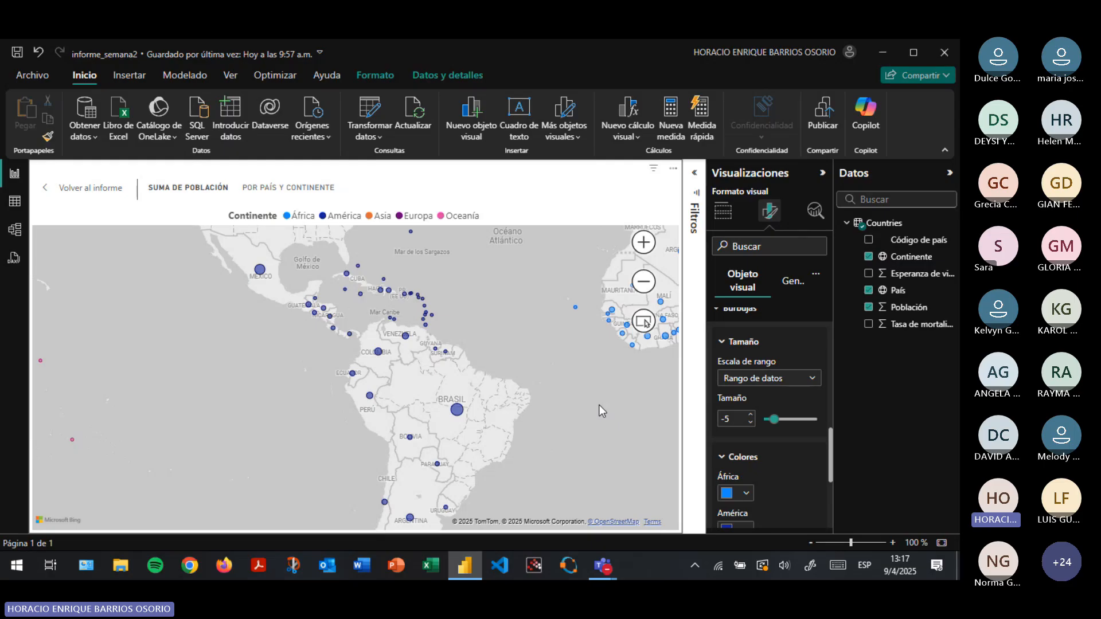
{"action": "scroll", "coordinate": [599, 405], "scroll_direction": "down", "scroll_amount": 2}
{"action": "left_click_drag", "start_coordinate": [599, 405], "coordinate": [494, 394]}
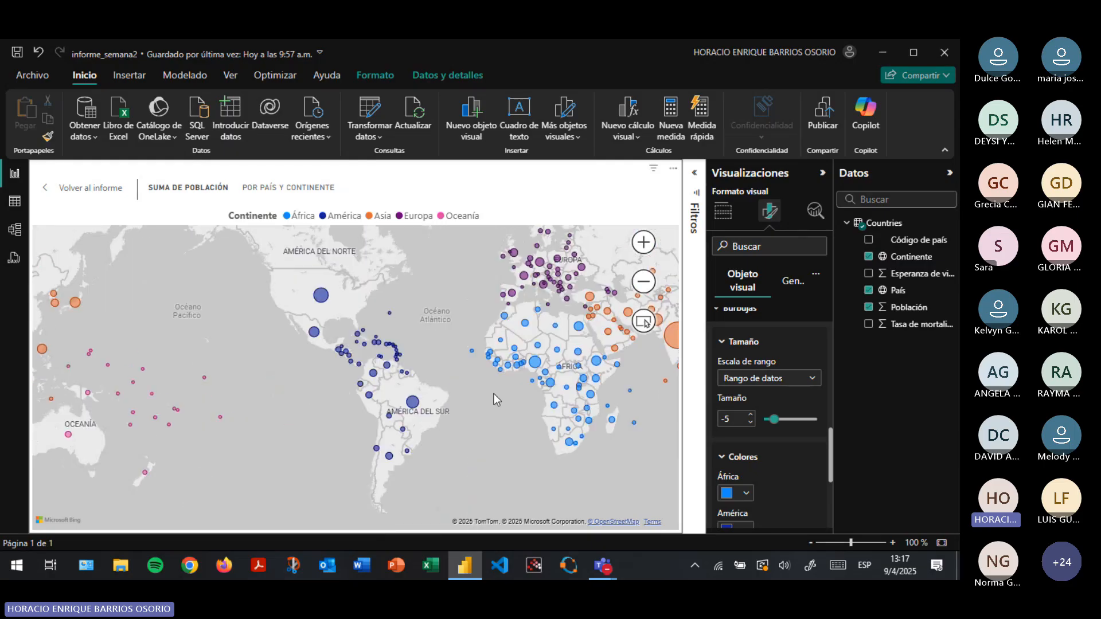
{"action": "scroll", "coordinate": [763, 401], "scroll_direction": "down", "scroll_amount": 3}
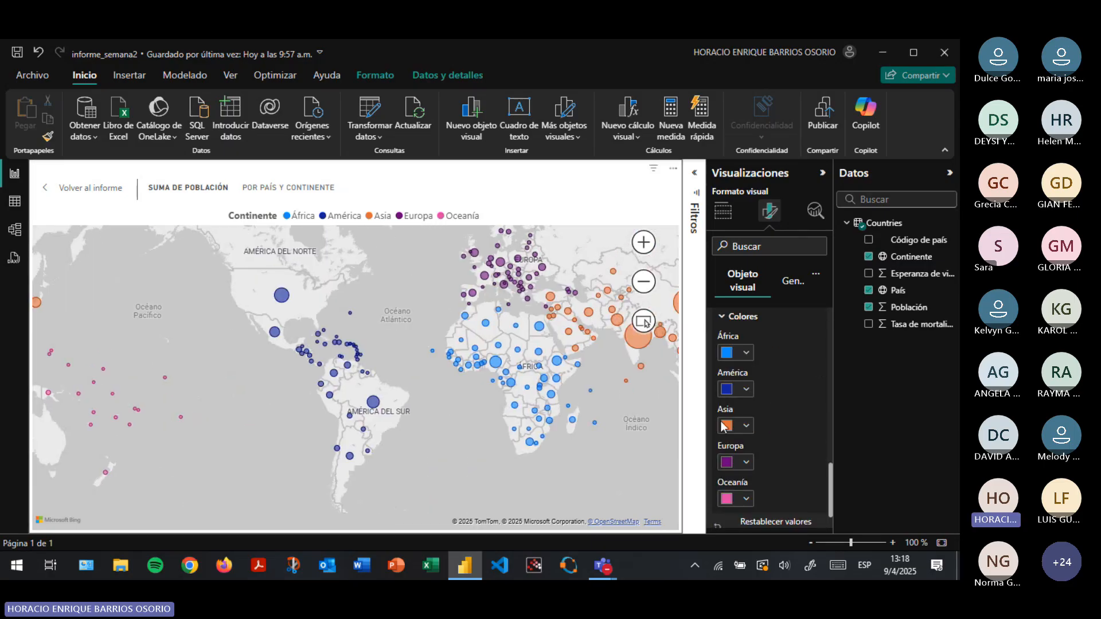
{"action": "left_click", "coordinate": [746, 354]}
{"action": "left_click", "coordinate": [746, 354]}
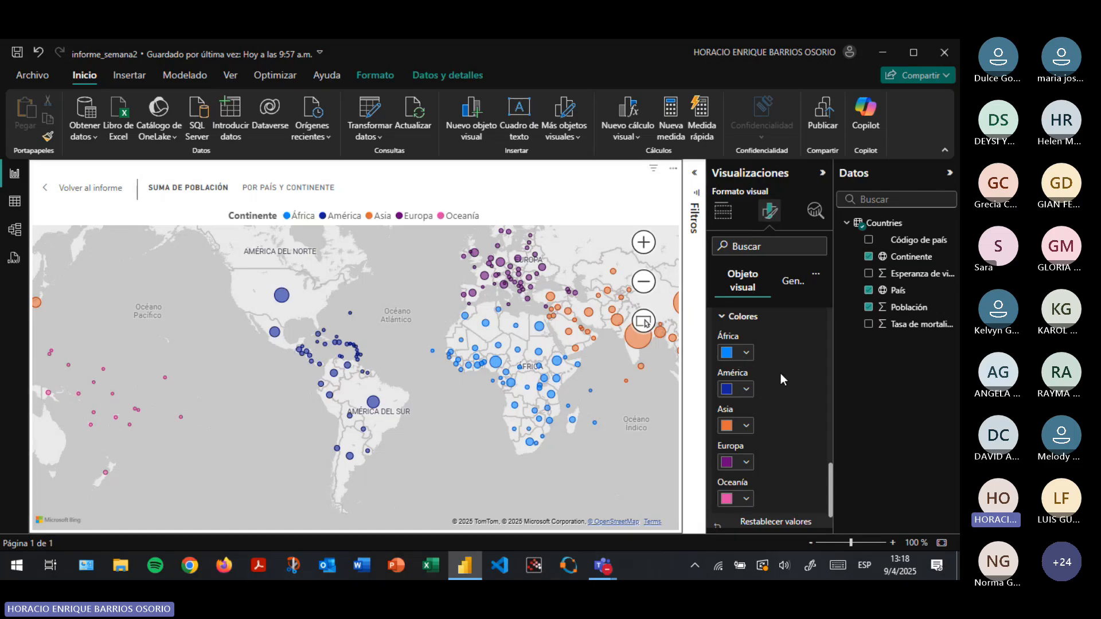
{"action": "left_click", "coordinate": [747, 354]}
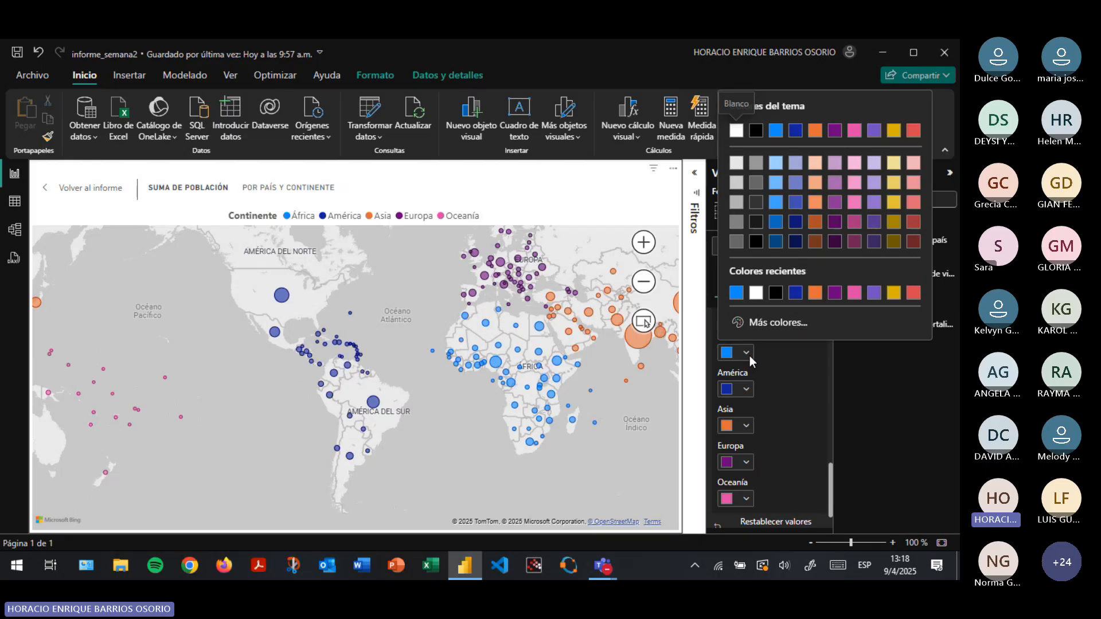
{"action": "left_click", "coordinate": [777, 322]}
{"action": "left_click", "coordinate": [802, 278]}
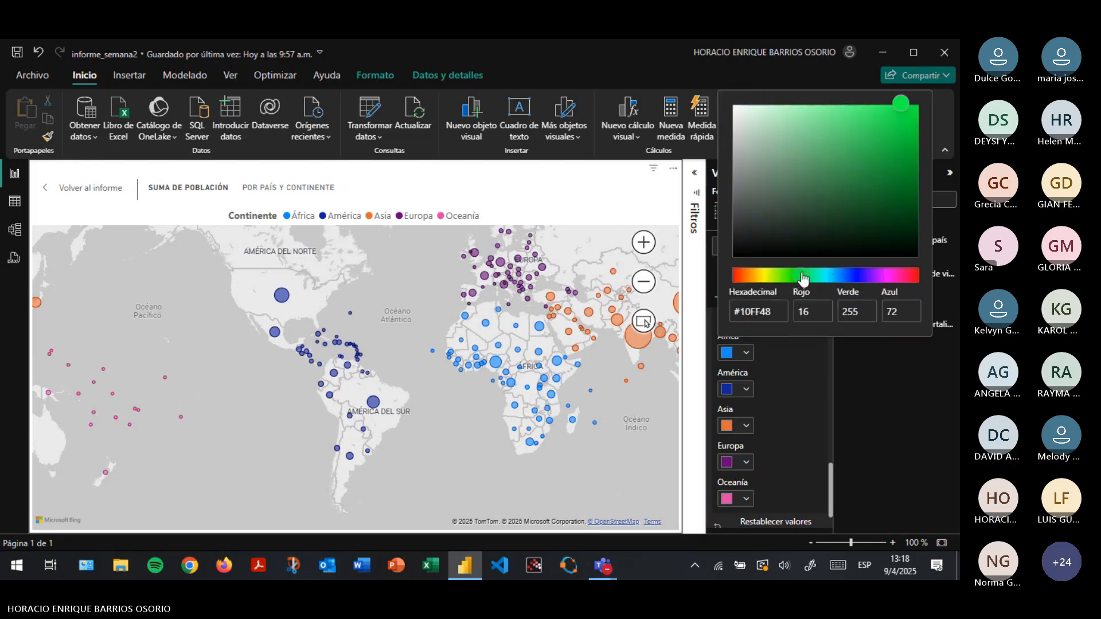
{"action": "mouse_move", "coordinate": [843, 174]}
{"action": "left_mouse_down"}
{"action": "mouse_move", "coordinate": [929, 103]}
{"action": "mouse_move", "coordinate": [880, 142]}
{"action": "mouse_move", "coordinate": [884, 133]}
{"action": "left_mouse_up"}
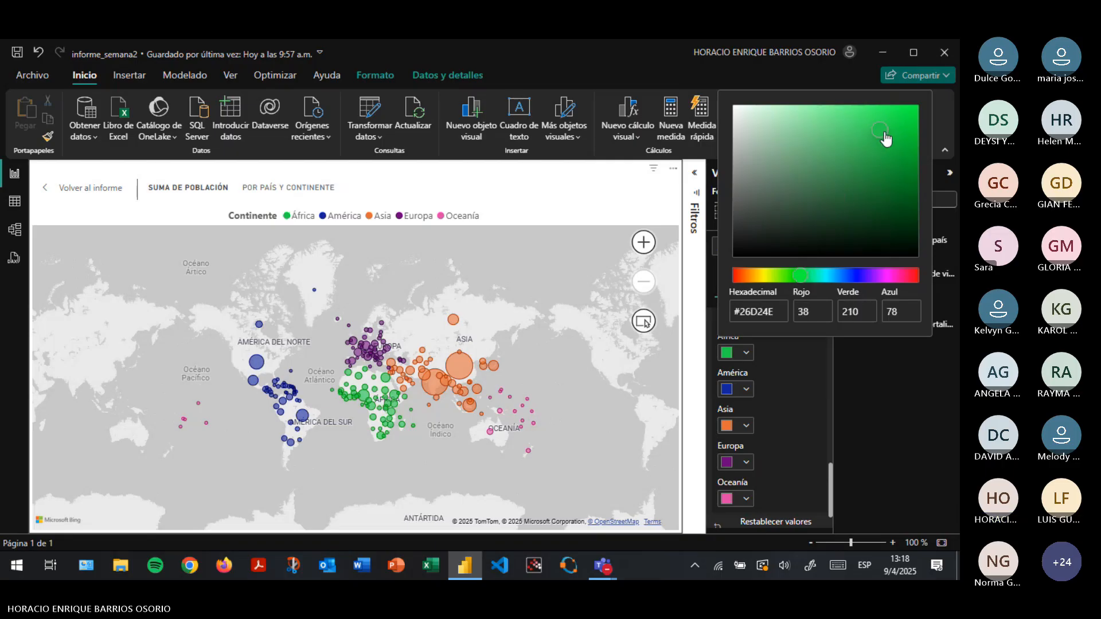
Set the bubble colour for Asia to the custom red #E80101
{"action": "left_click", "coordinate": [747, 425]}
{"action": "left_click", "coordinate": [747, 425]}
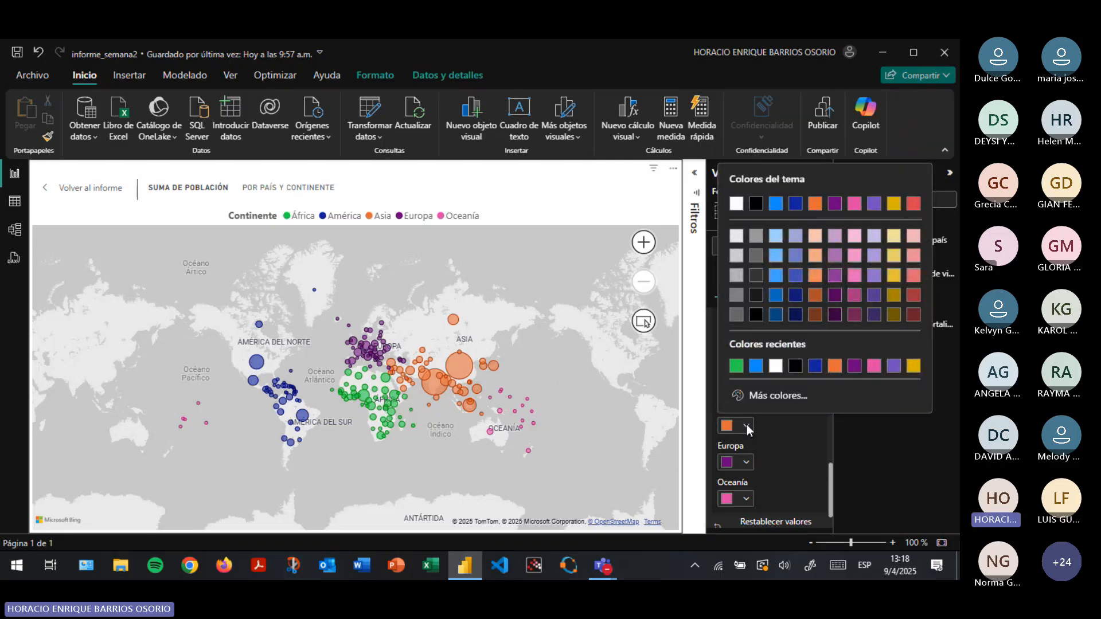
{"action": "left_click", "coordinate": [784, 395]}
{"action": "left_click", "coordinate": [733, 348]}
{"action": "left_click", "coordinate": [829, 239]}
{"action": "left_click", "coordinate": [910, 183]}
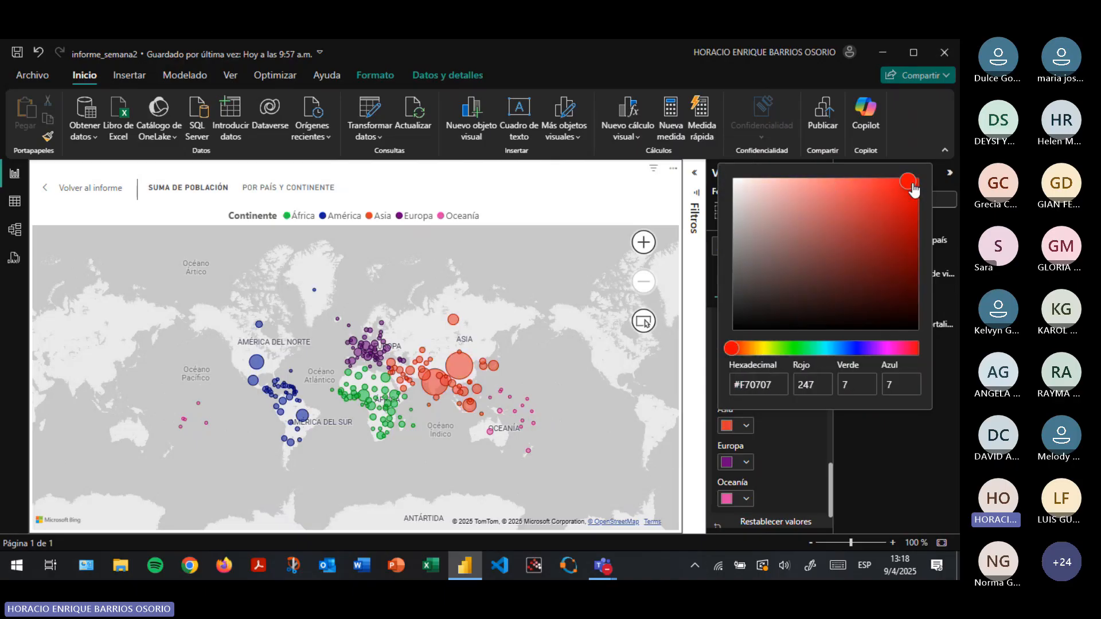
{"action": "left_click_drag", "start_coordinate": [912, 183], "coordinate": [916, 192]}
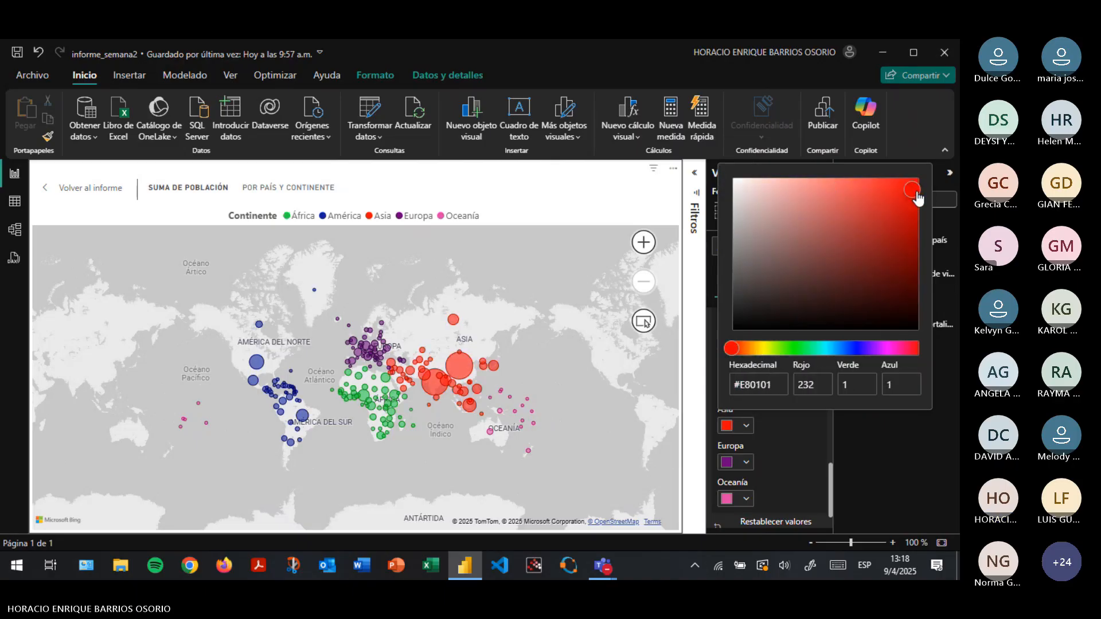
Set the bubble colour for Europa to the light blue among the recent colours
{"action": "left_click", "coordinate": [745, 462]}
{"action": "left_click", "coordinate": [745, 462]}
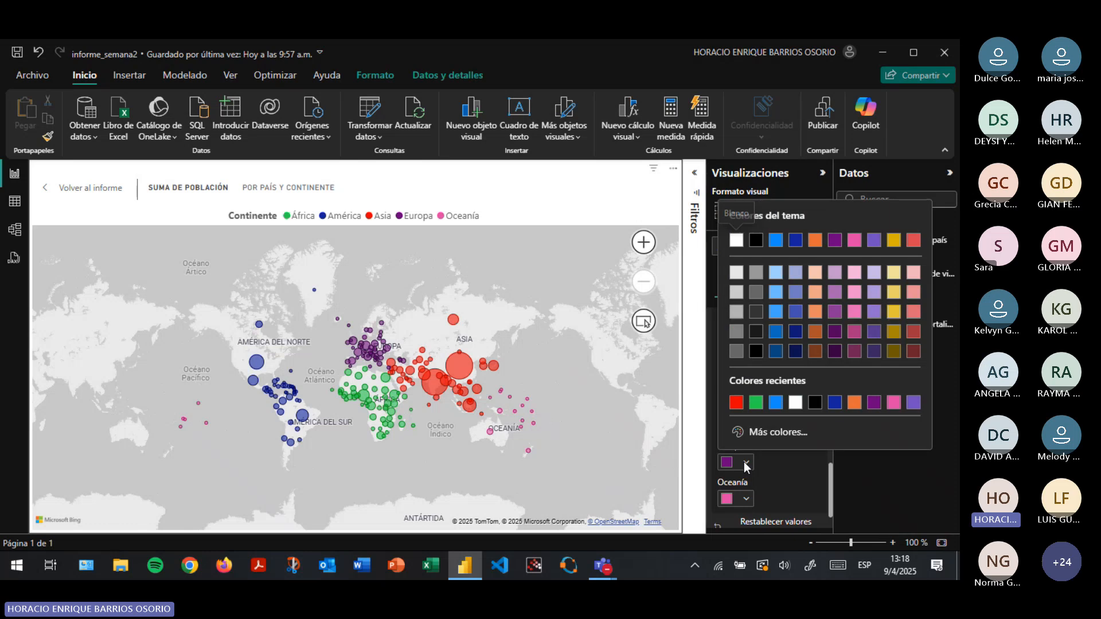
{"action": "left_click", "coordinate": [770, 405]}
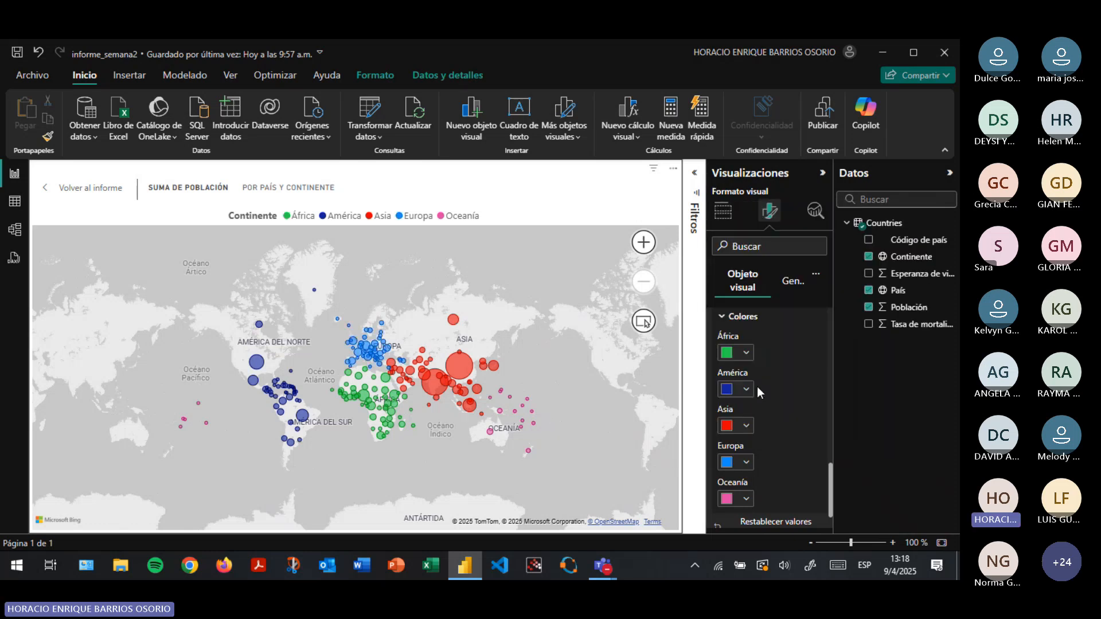
Set the bubble colour for América to the custom yellow #D7E721
{"action": "left_click", "coordinate": [747, 388]}
{"action": "left_click", "coordinate": [772, 360]}
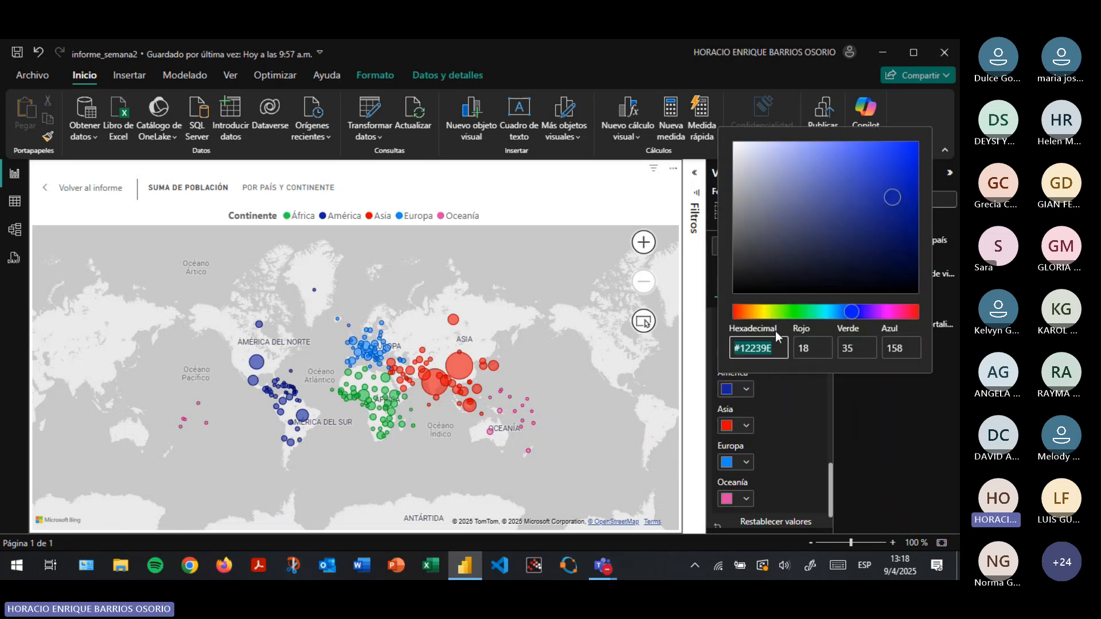
{"action": "left_click", "coordinate": [765, 311]}
{"action": "left_click", "coordinate": [876, 158]}
{"action": "left_click", "coordinate": [889, 155]}
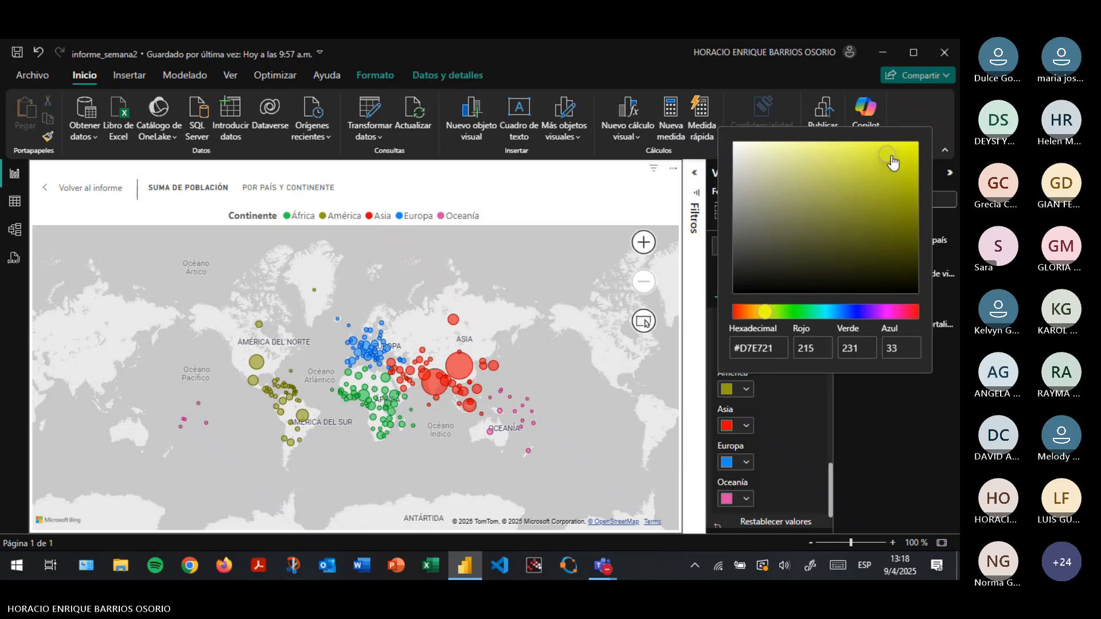
Set the bubble colour for Oceanía to the custom orange #FF8400
{"action": "left_click", "coordinate": [745, 500]}
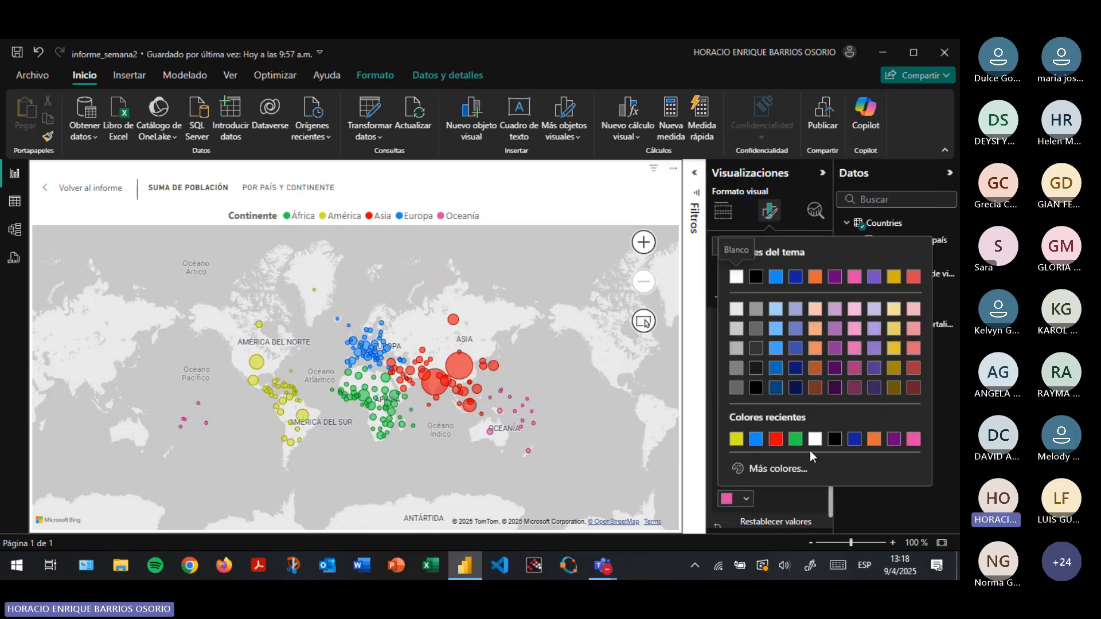
{"action": "left_click", "coordinate": [776, 468]}
{"action": "left_click", "coordinate": [750, 422]}
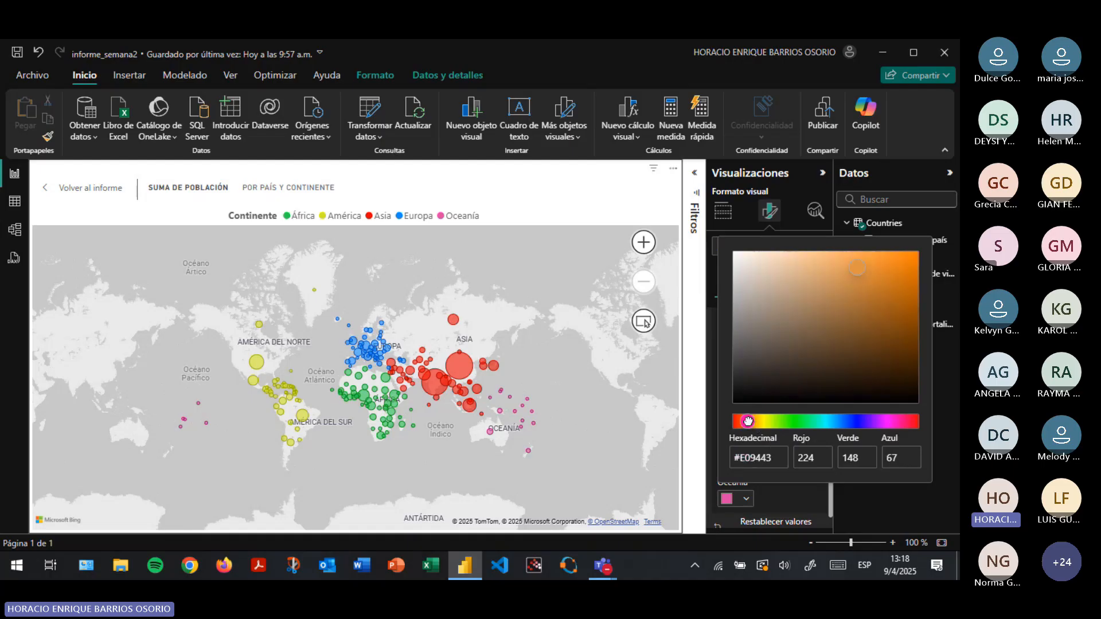
{"action": "left_click_drag", "start_coordinate": [895, 269], "coordinate": [925, 246]}
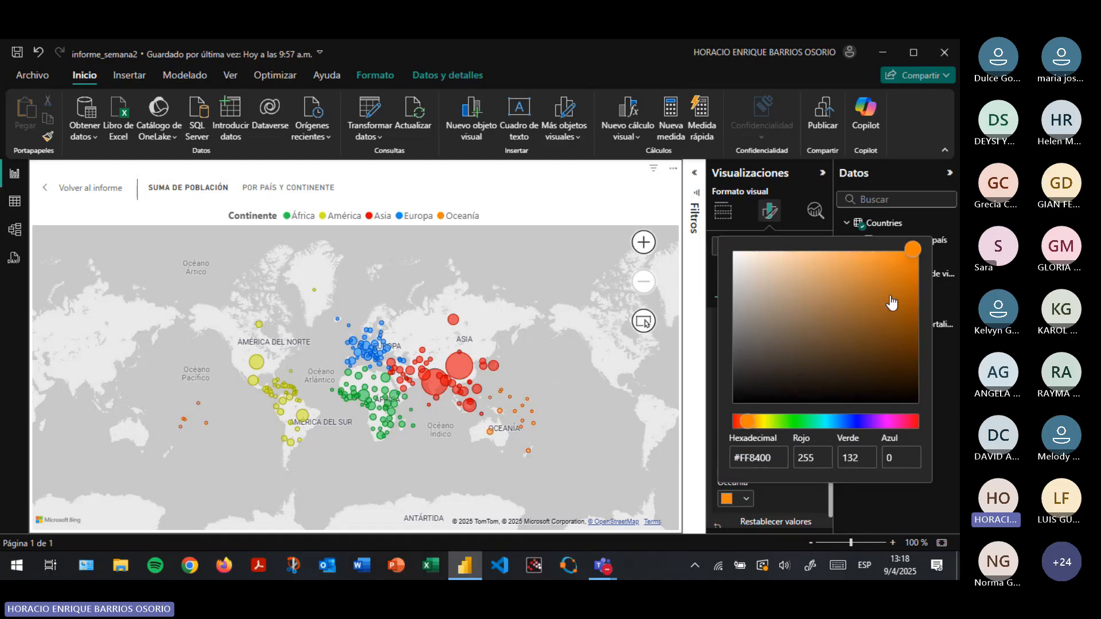
{"action": "left_click", "coordinate": [794, 501]}
Adjust the bubble colour for América to the brighter yellow #DDF102, trying the greener #C1F102 along the way
{"action": "left_click", "coordinate": [745, 390]}
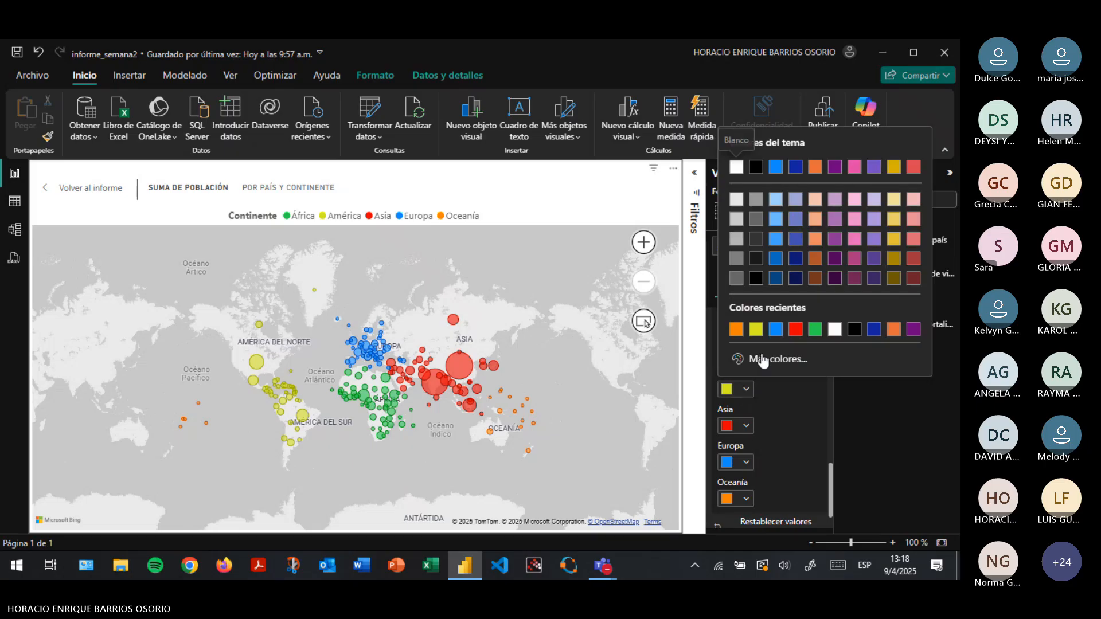
{"action": "left_click", "coordinate": [744, 360]}
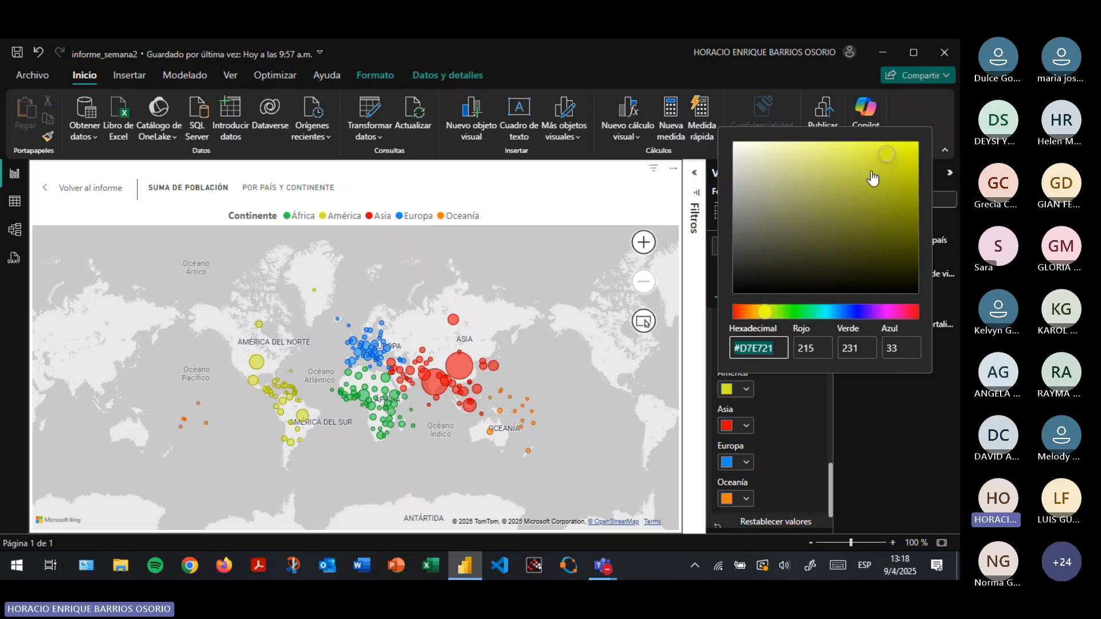
{"action": "left_click_drag", "start_coordinate": [873, 178], "coordinate": [913, 150]}
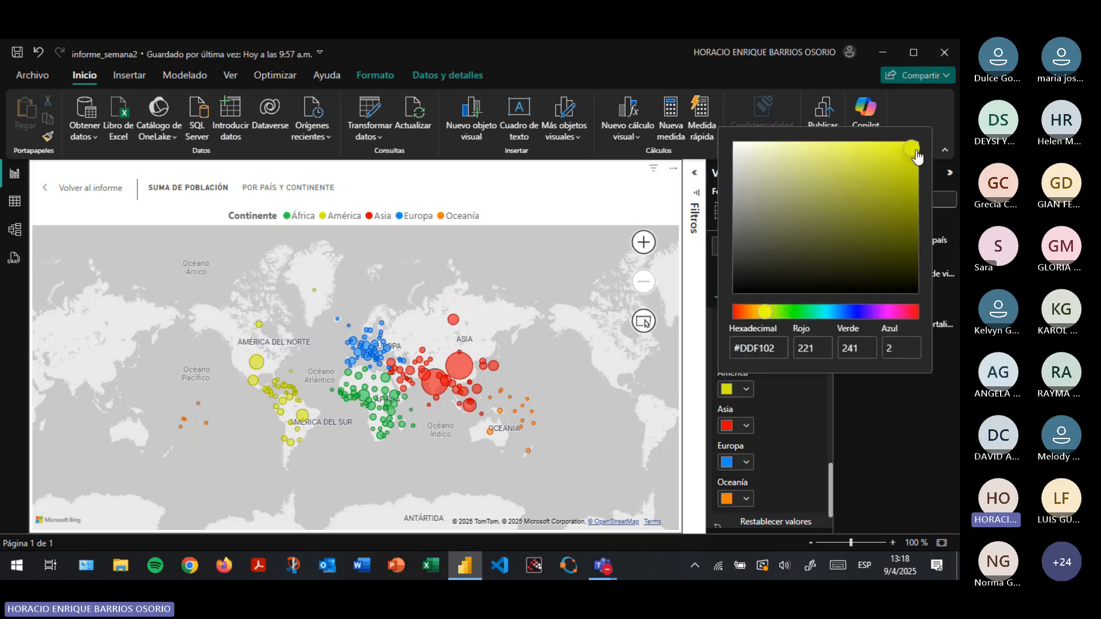
{"action": "left_click", "coordinate": [769, 311]}
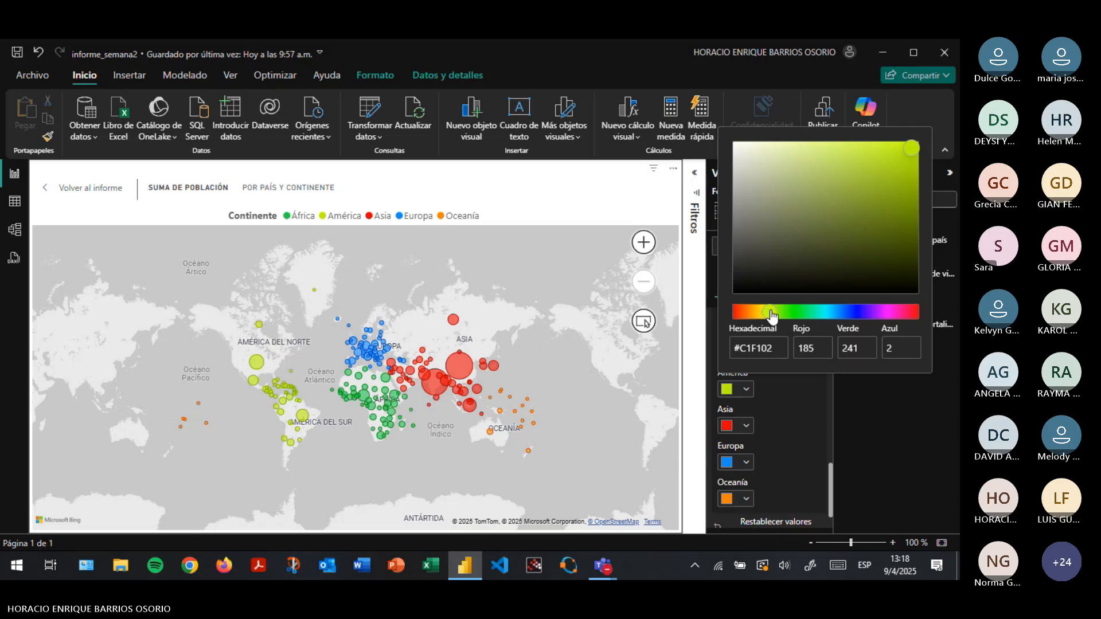
{"action": "left_click_drag", "start_coordinate": [772, 315], "coordinate": [765, 313]}
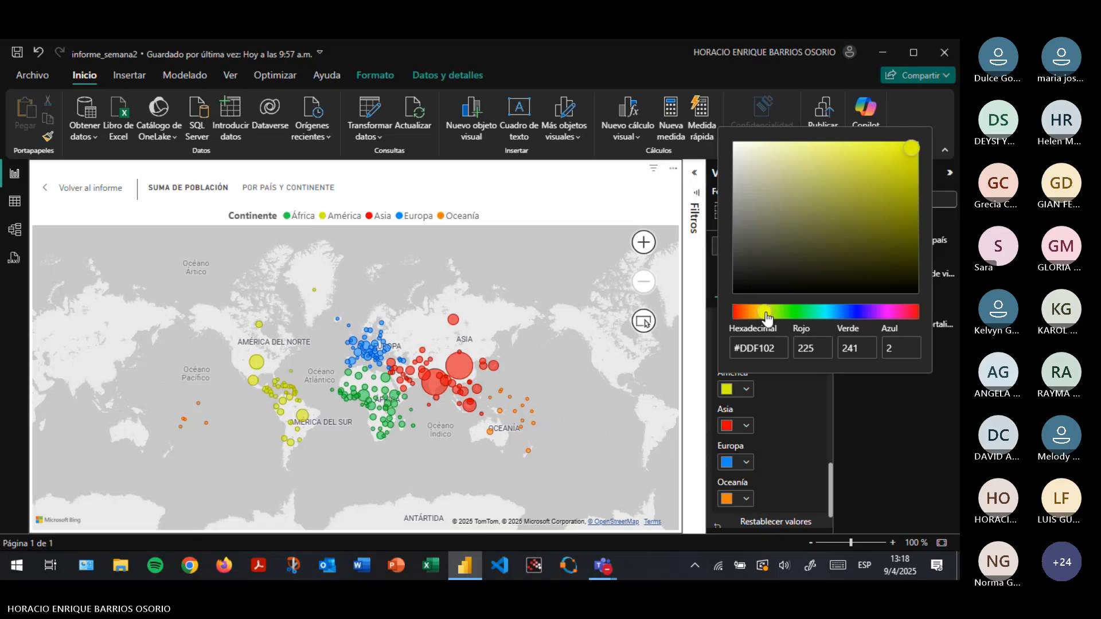
{"action": "left_click", "coordinate": [807, 438]}
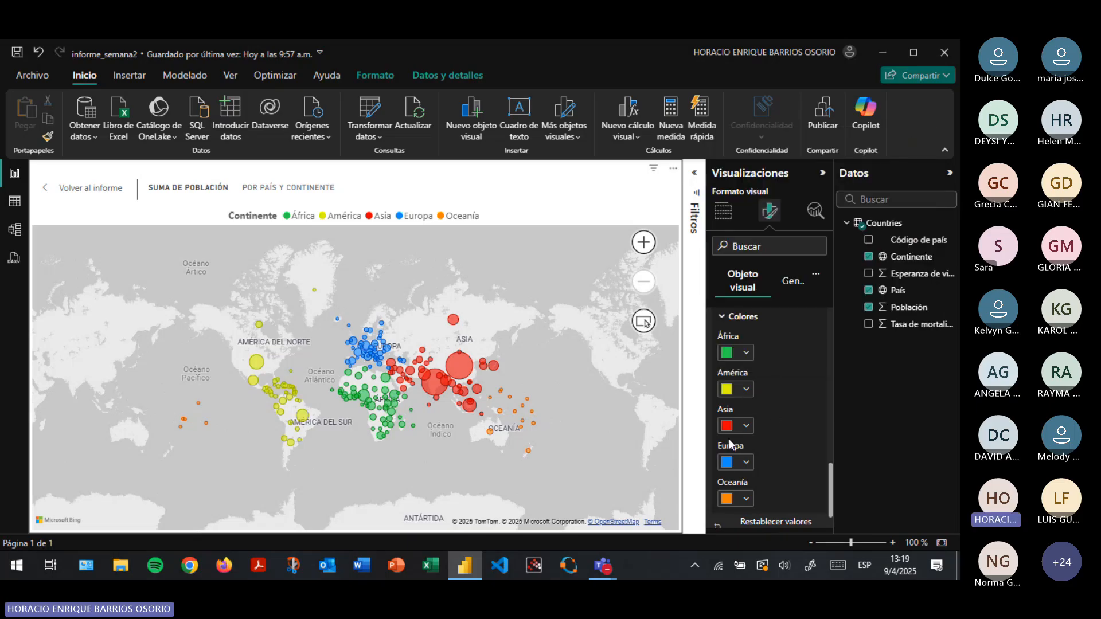
Turn on the category labels so the map's bubbles show their country names
{"action": "scroll", "coordinate": [794, 452], "scroll_direction": "down", "scroll_amount": 1}
{"action": "scroll", "coordinate": [795, 453], "scroll_direction": "down", "scroll_amount": 1}
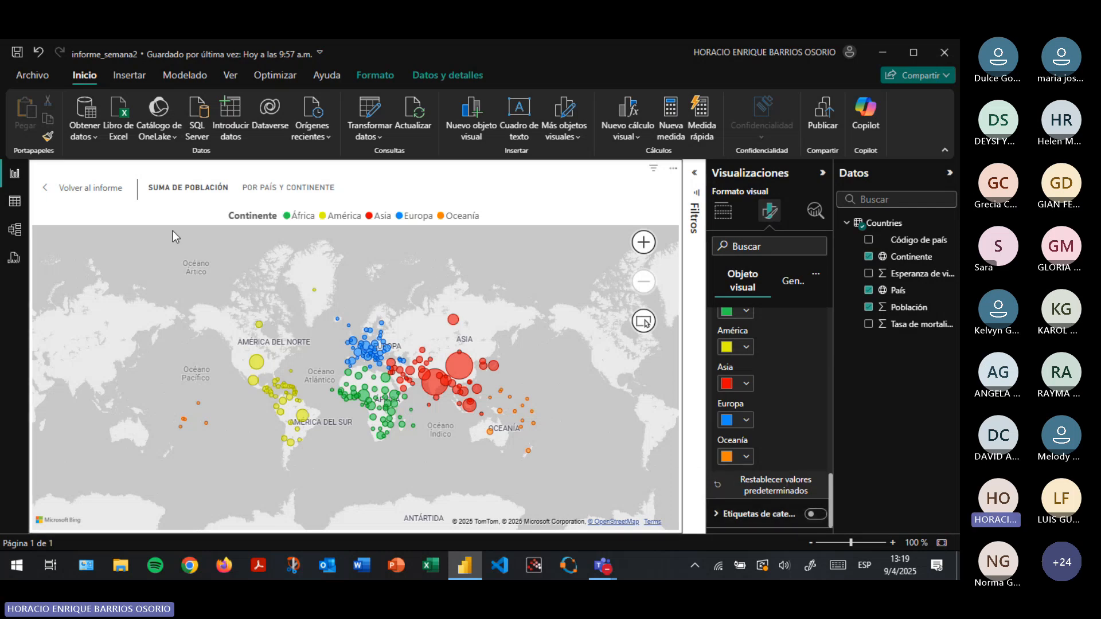
{"action": "scroll", "coordinate": [781, 336], "scroll_direction": "down", "scroll_amount": 8}
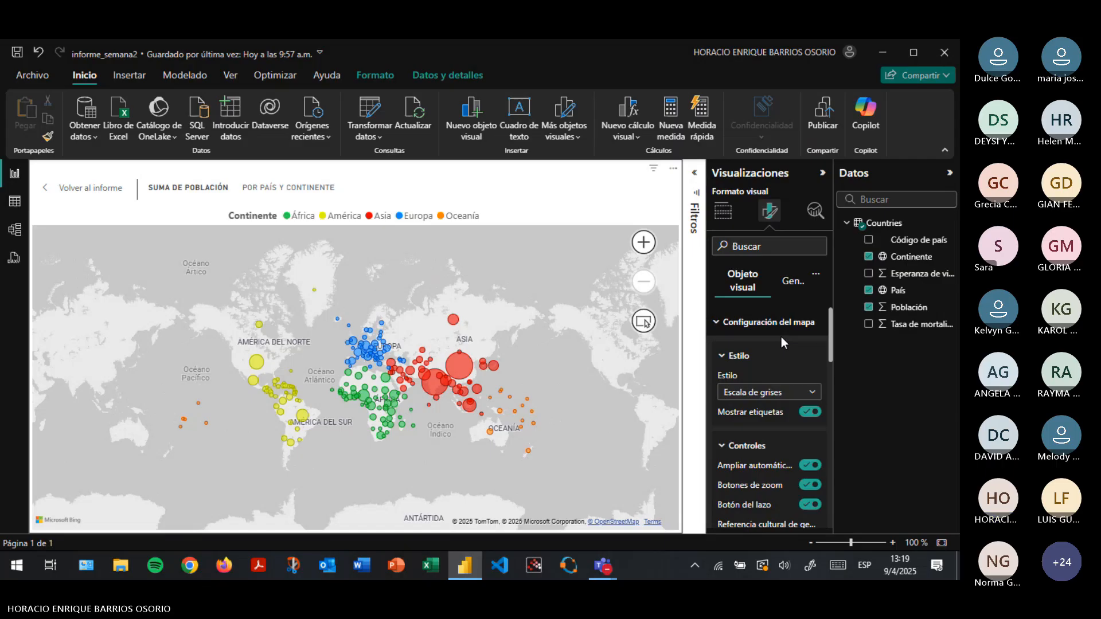
{"action": "scroll", "coordinate": [766, 354], "scroll_direction": "down", "scroll_amount": 2}
{"action": "scroll", "coordinate": [763, 356], "scroll_direction": "up", "scroll_amount": 6}
{"action": "scroll", "coordinate": [772, 436], "scroll_direction": "down", "scroll_amount": 2}
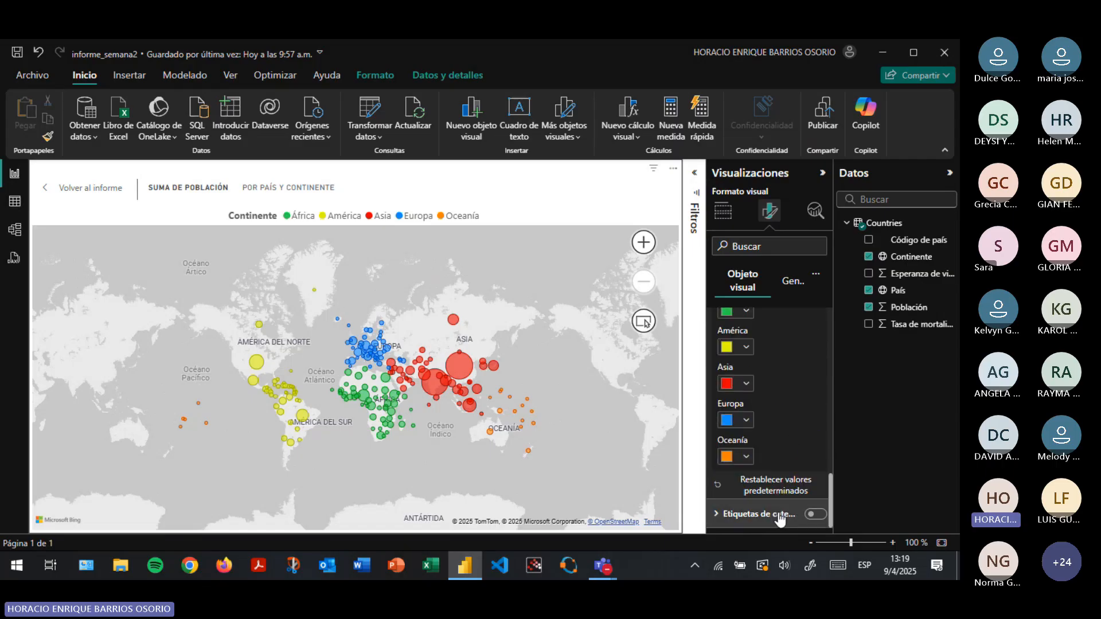
{"action": "left_click", "coordinate": [722, 516]}
{"action": "left_click", "coordinate": [815, 418]}
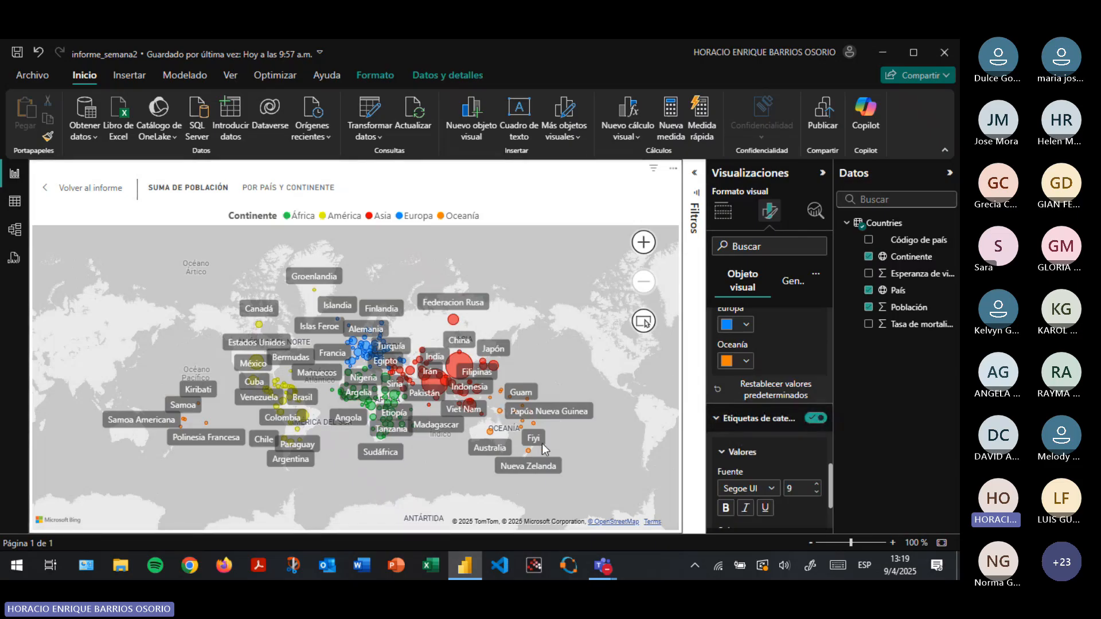
Examine the country labels on the map across South America, Central America and the Caribbean
{"action": "scroll", "coordinate": [542, 443], "scroll_direction": "up", "scroll_amount": 1}
{"action": "scroll", "coordinate": [489, 408], "scroll_direction": "up", "scroll_amount": 1}
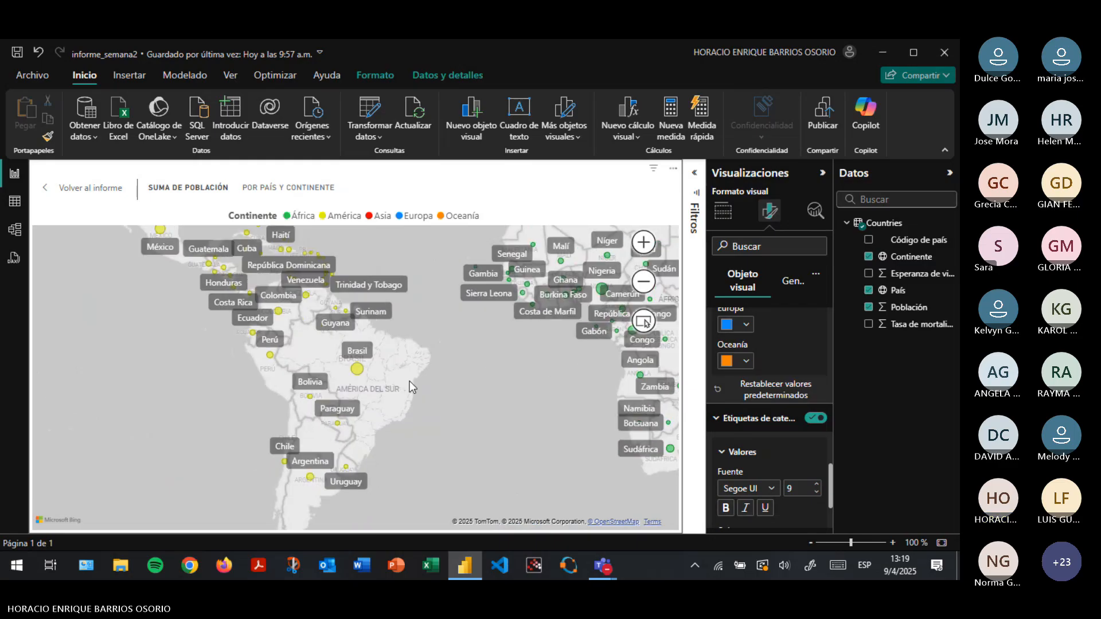
{"action": "left_click_drag", "start_coordinate": [483, 353], "coordinate": [568, 440]}
{"action": "scroll", "coordinate": [442, 349], "scroll_direction": "up", "scroll_amount": 1}
{"action": "left_click_drag", "start_coordinate": [458, 324], "coordinate": [579, 329]}
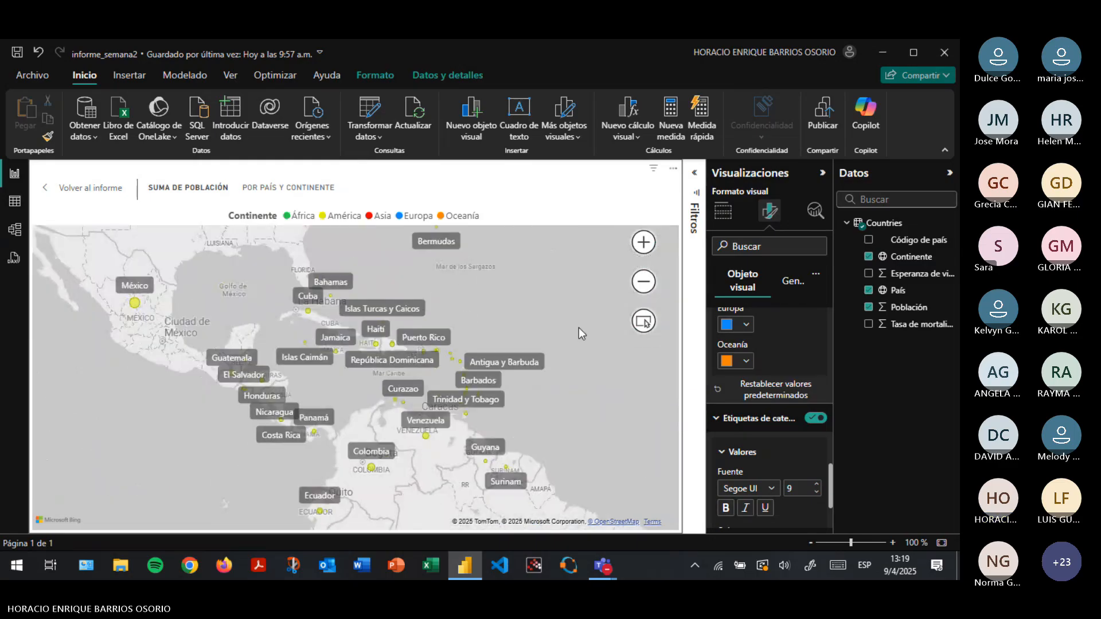
{"action": "scroll", "coordinate": [308, 347], "scroll_direction": "up", "scroll_amount": 1}
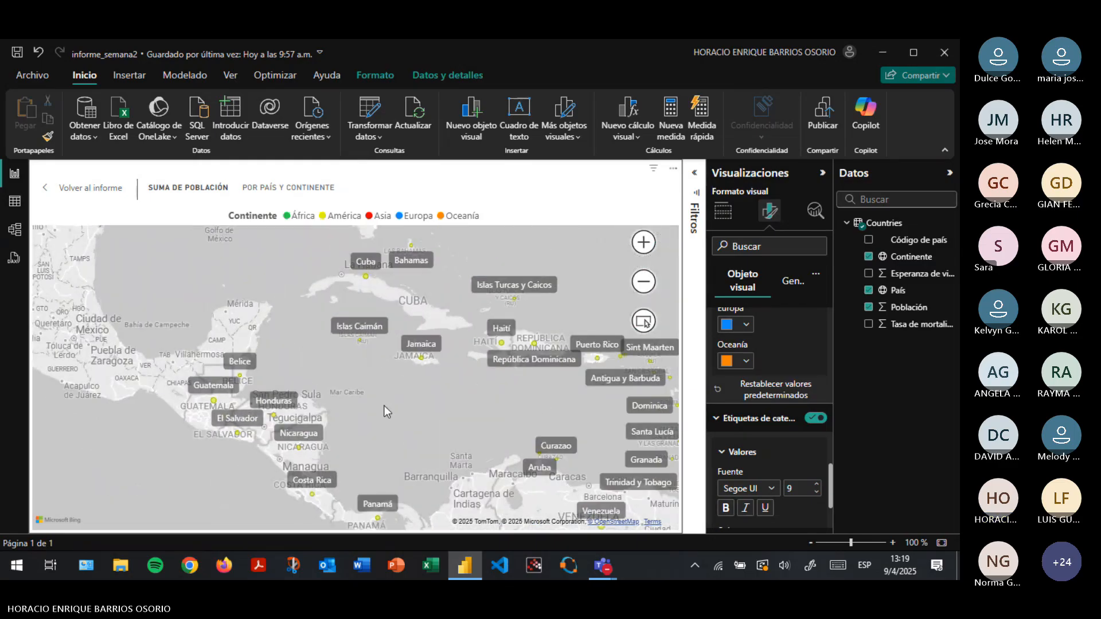
{"action": "scroll", "coordinate": [384, 405], "scroll_direction": "down", "scroll_amount": 2}
{"action": "scroll", "coordinate": [383, 405], "scroll_direction": "down", "scroll_amount": 1}
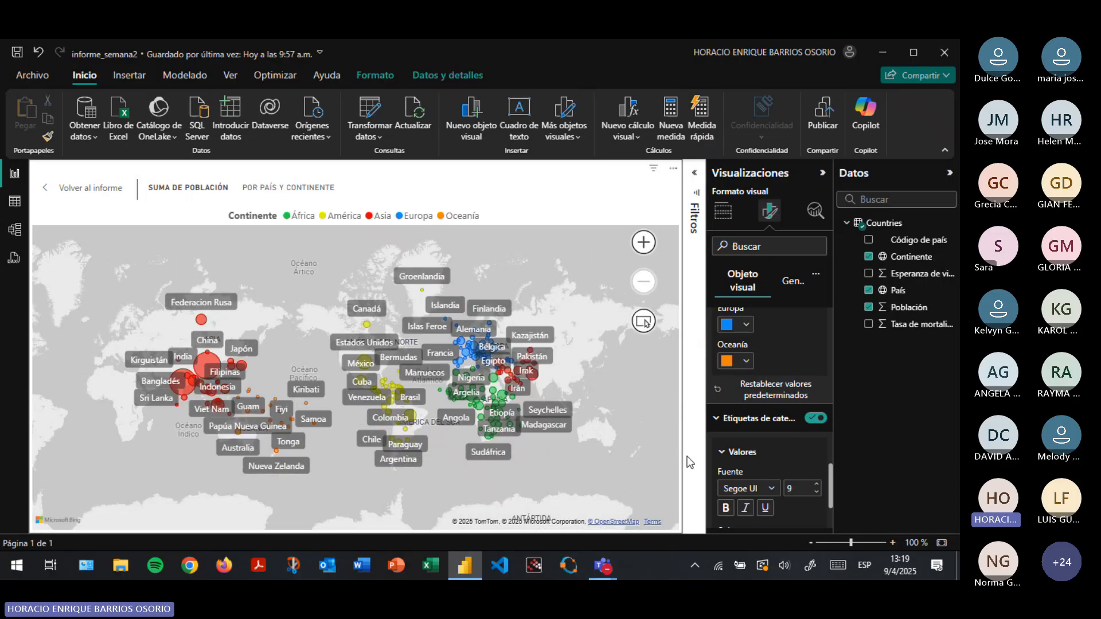
Turn off the map's category labels and return from focus mode to the report page
{"action": "left_click", "coordinate": [815, 421]}
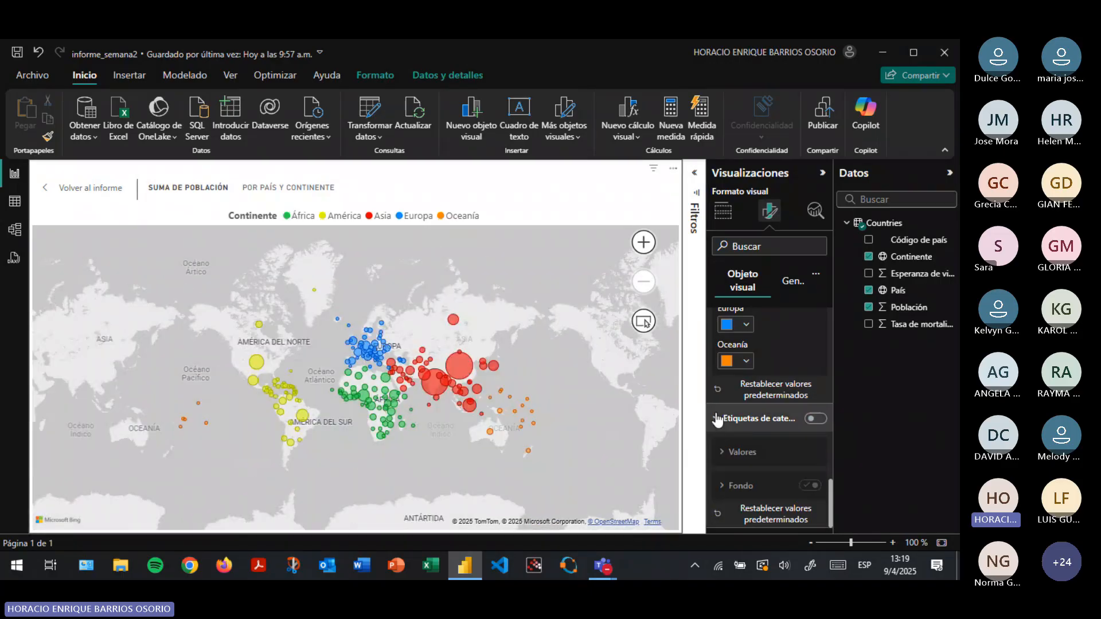
{"action": "left_click", "coordinate": [73, 193]}
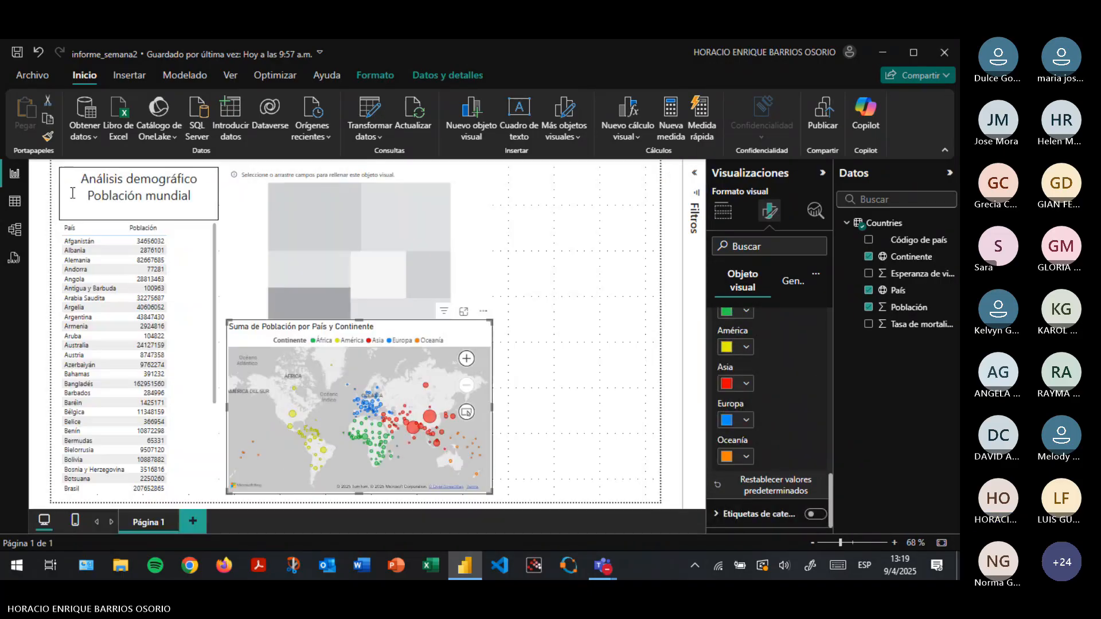
Deselect the map on the report page and save the report
{"action": "left_click", "coordinate": [590, 365]}
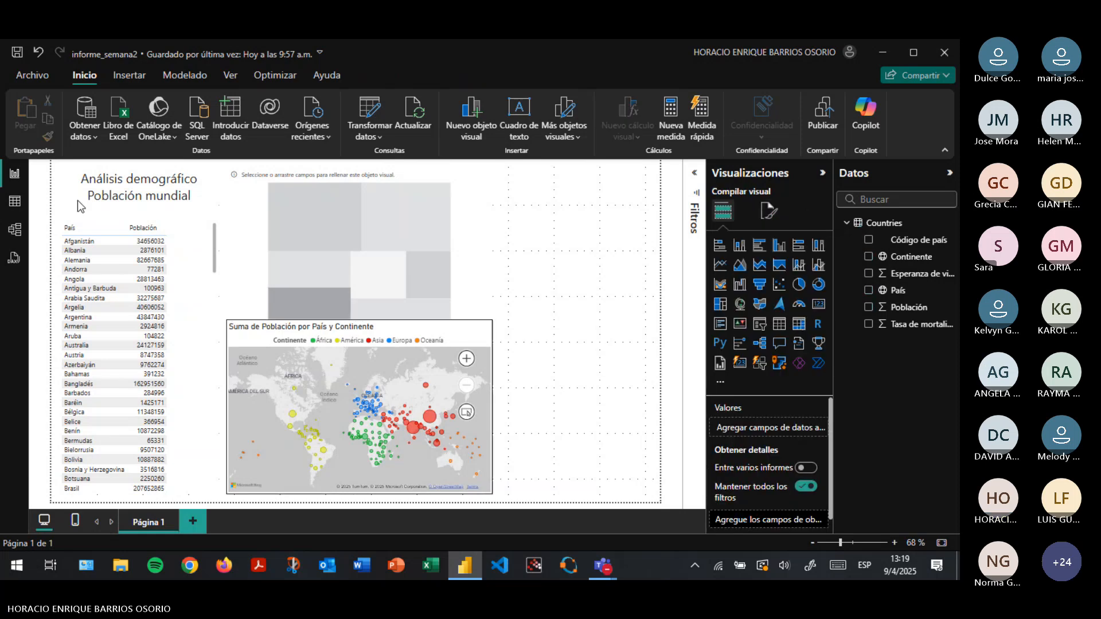
{"action": "left_click", "coordinate": [19, 54]}
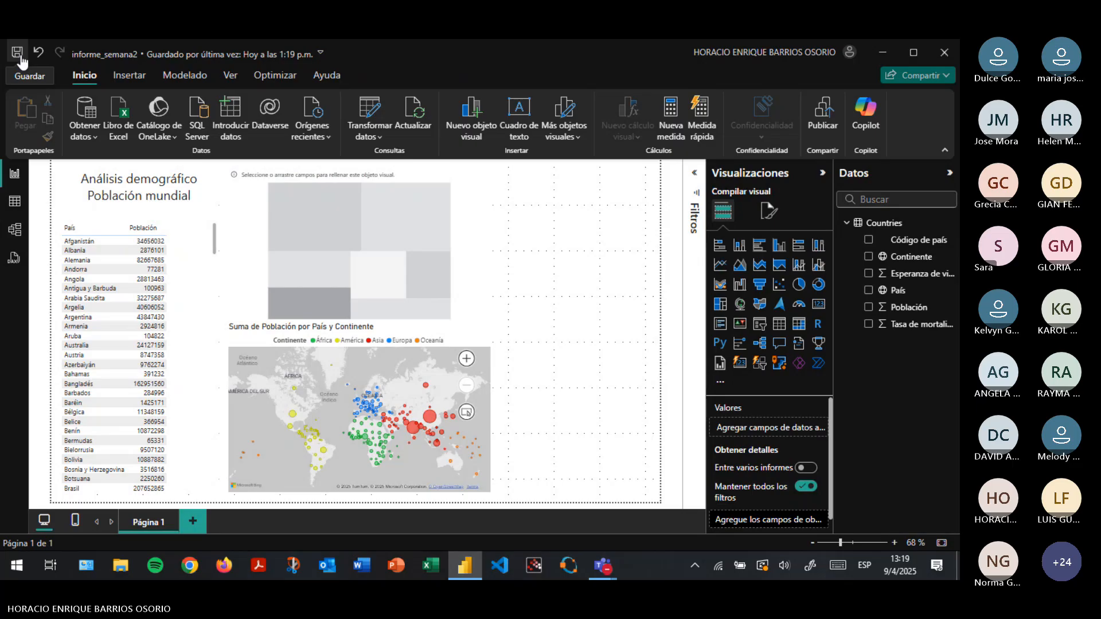
Check the Teams meeting window and minimise it to return to the Power BI report
{"action": "left_click", "coordinate": [570, 534]}
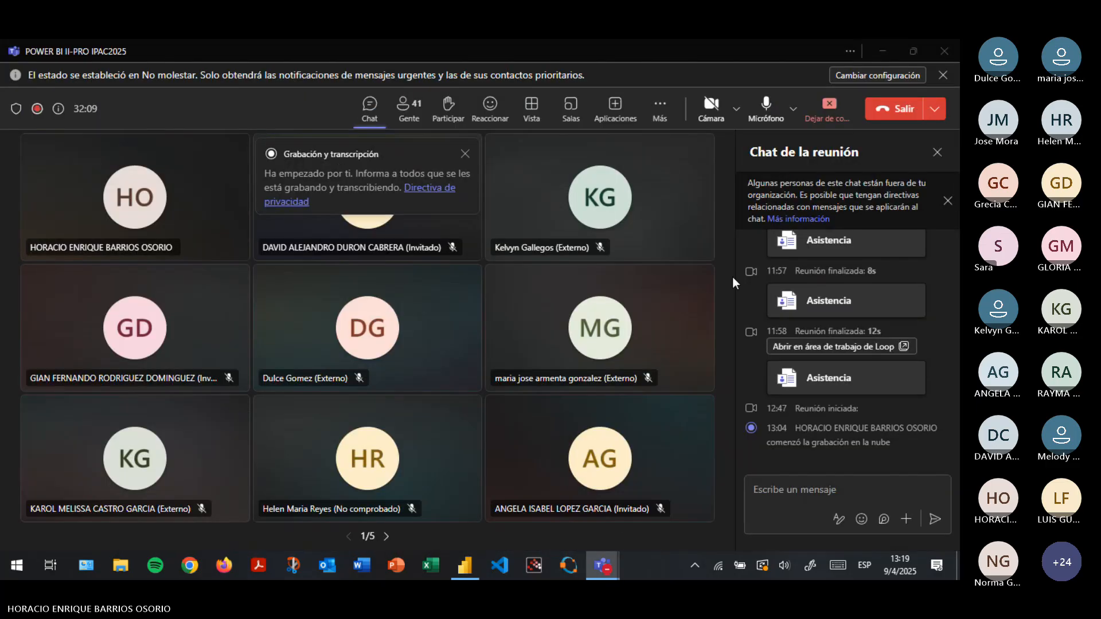
{"action": "key", "text": "alt+Tab"}
{"action": "left_click", "coordinate": [882, 49]}
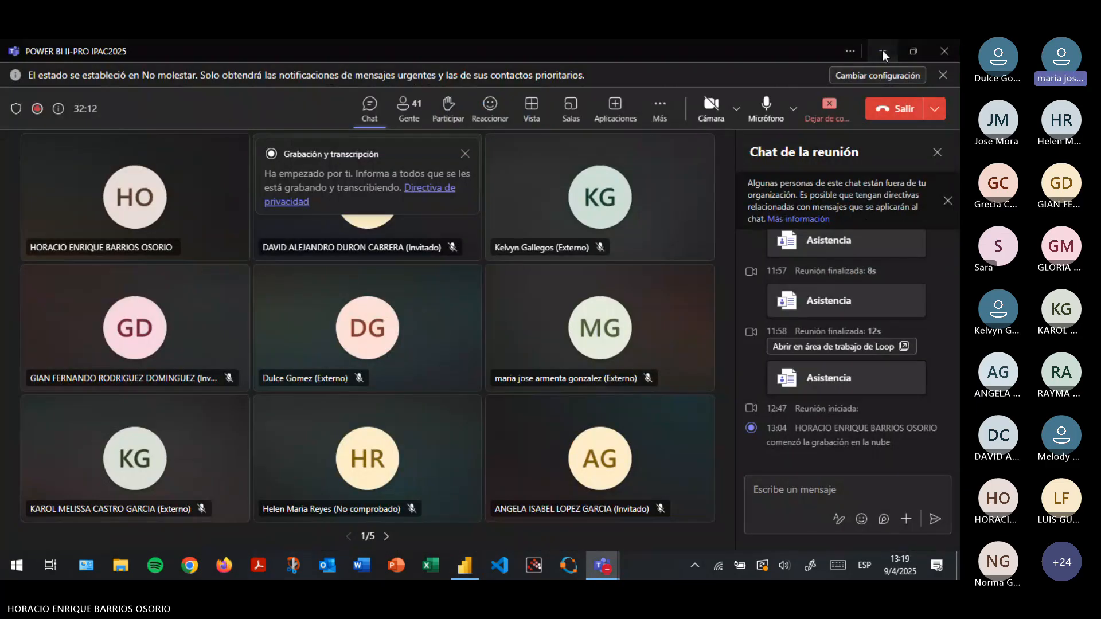
{"action": "left_click", "coordinate": [882, 50]}
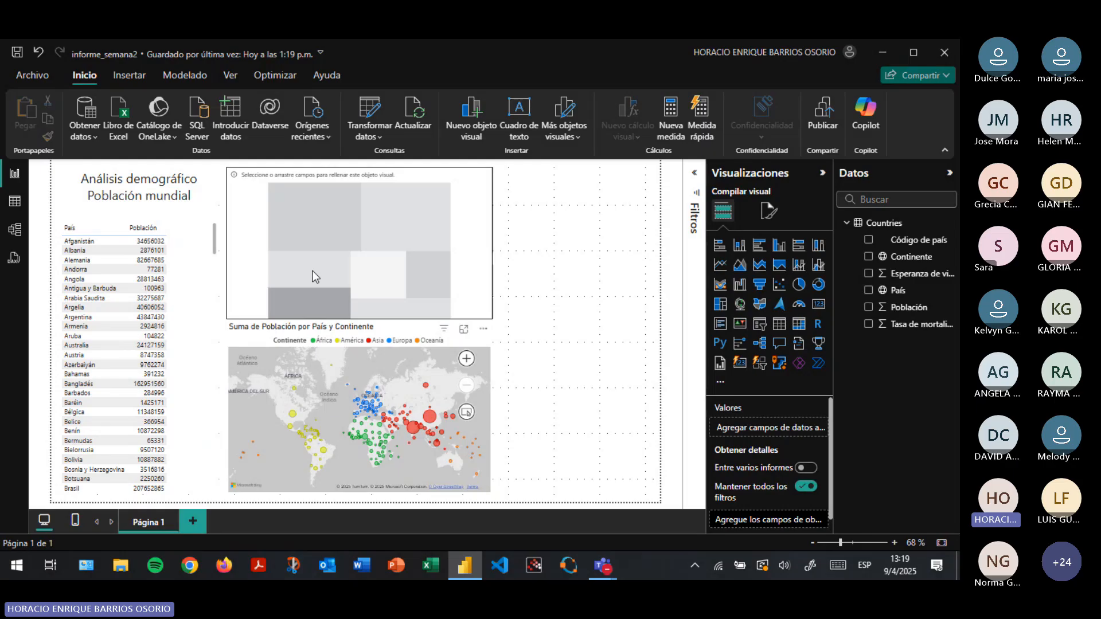
Fill the empty treemap with País as category and Población as values, and view it in focus mode
{"action": "left_click", "coordinate": [277, 291]}
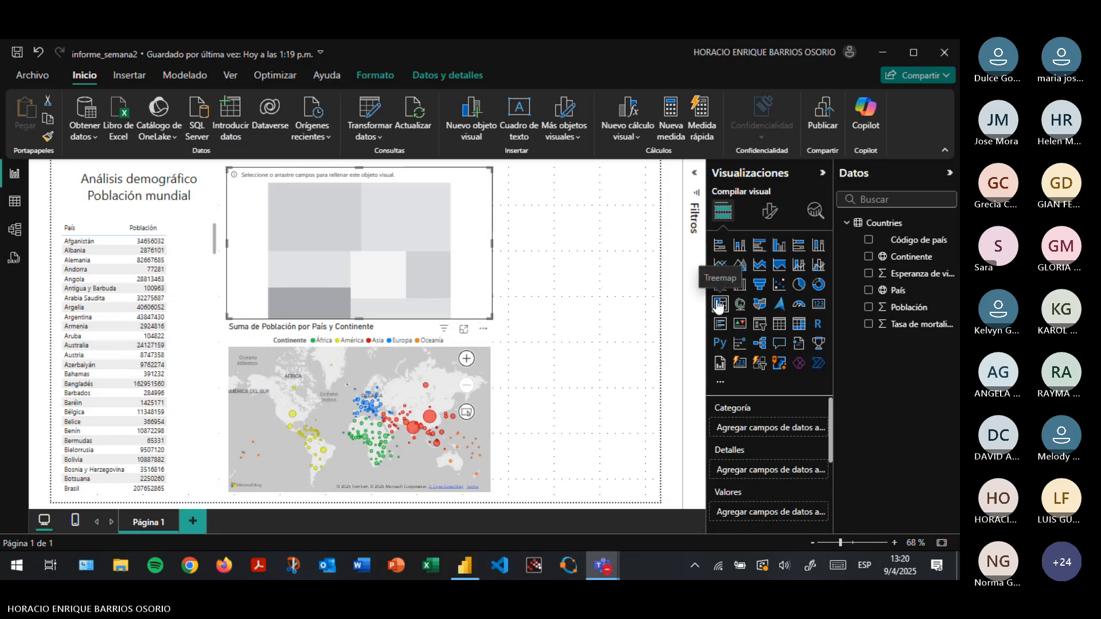
{"action": "scroll", "coordinate": [772, 439], "scroll_direction": "down", "scroll_amount": 1}
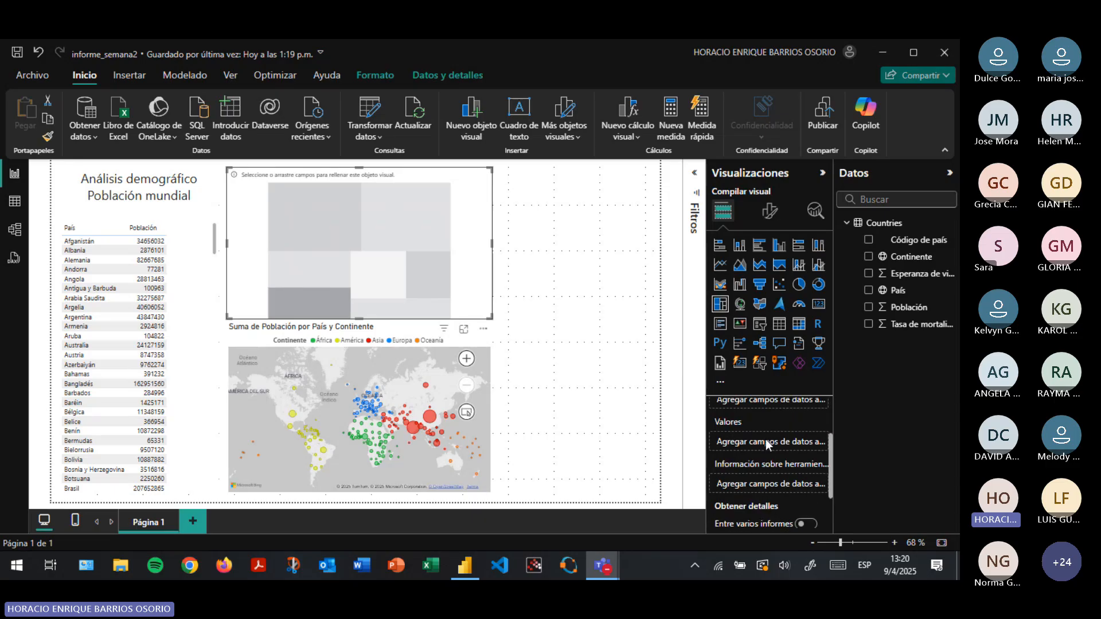
{"action": "scroll", "coordinate": [766, 440], "scroll_direction": "up", "scroll_amount": 1}
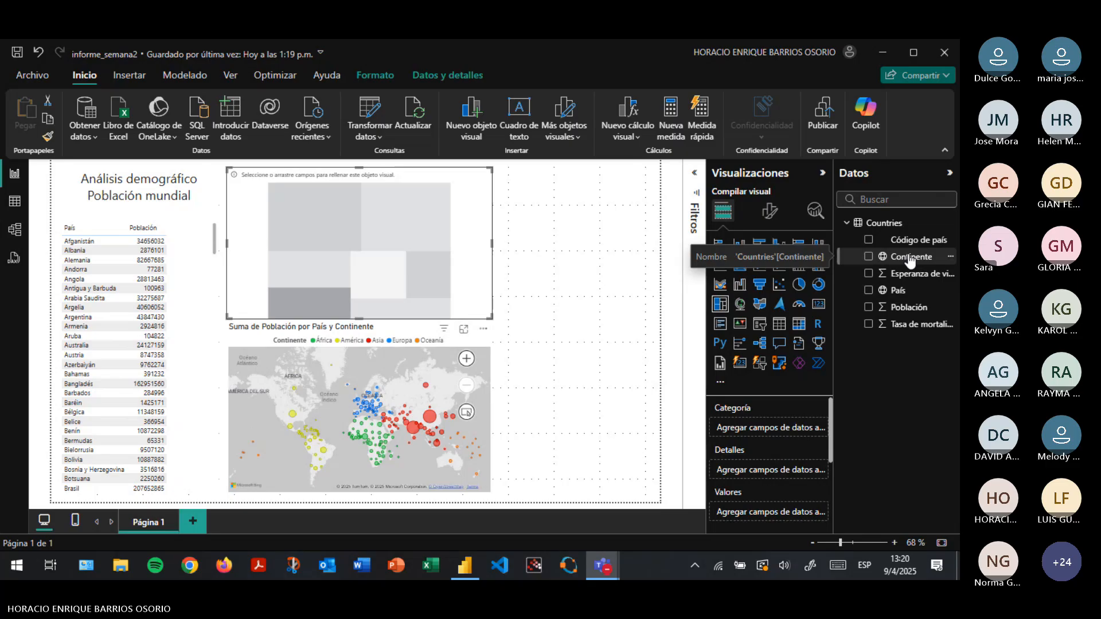
{"action": "left_click_drag", "start_coordinate": [898, 291], "coordinate": [761, 437]}
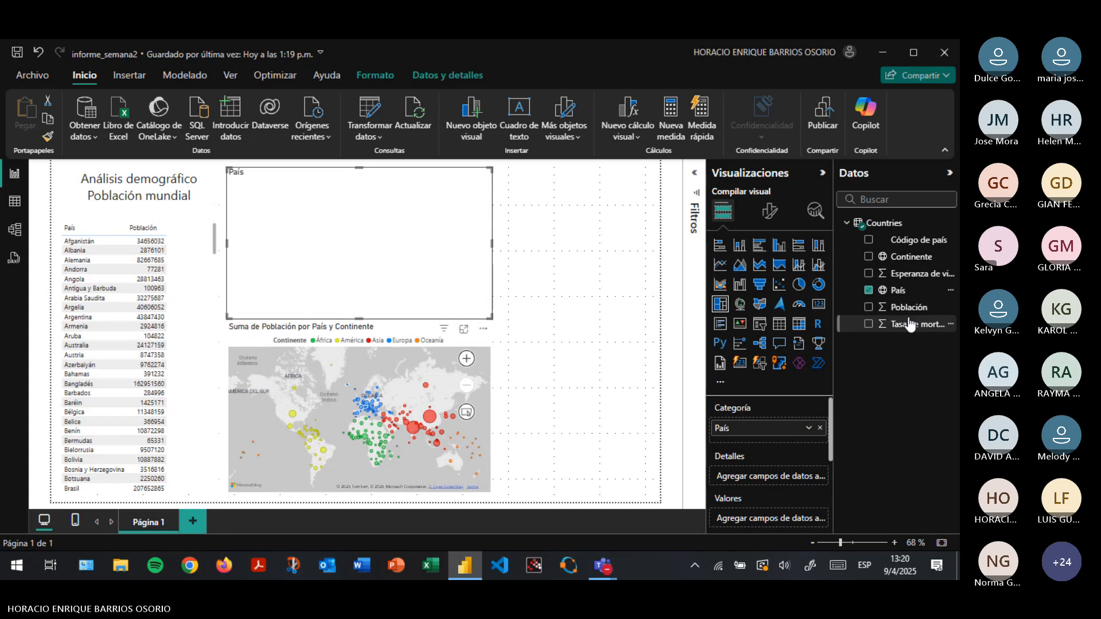
{"action": "left_click_drag", "start_coordinate": [910, 310], "coordinate": [776, 520]}
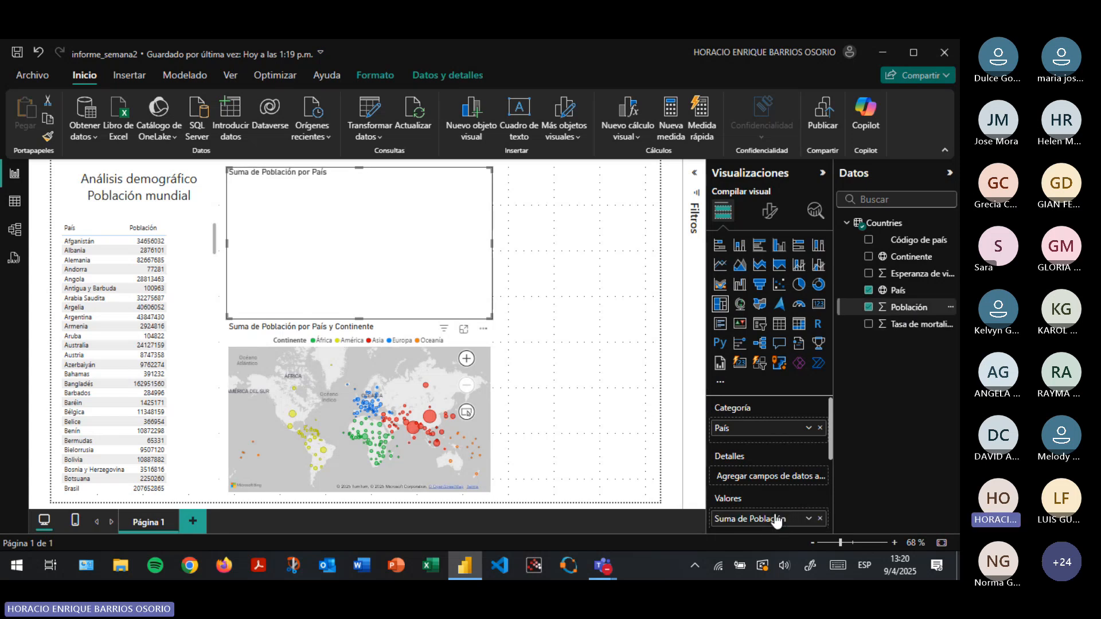
{"action": "left_click", "coordinate": [463, 331]}
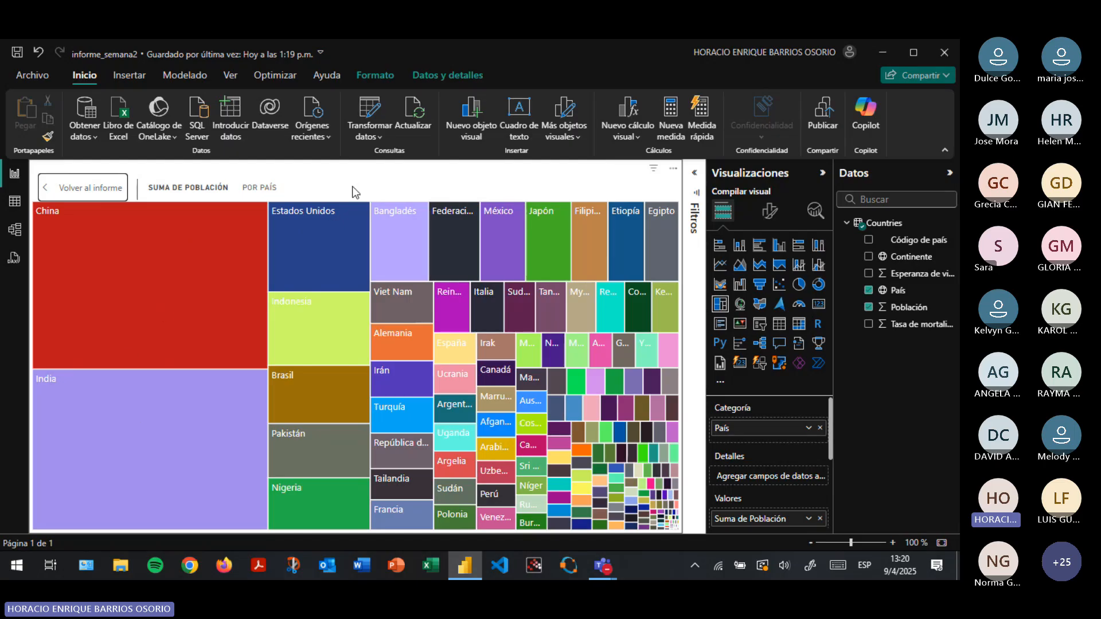
{"action": "mouse_move", "coordinate": [125, 308]}
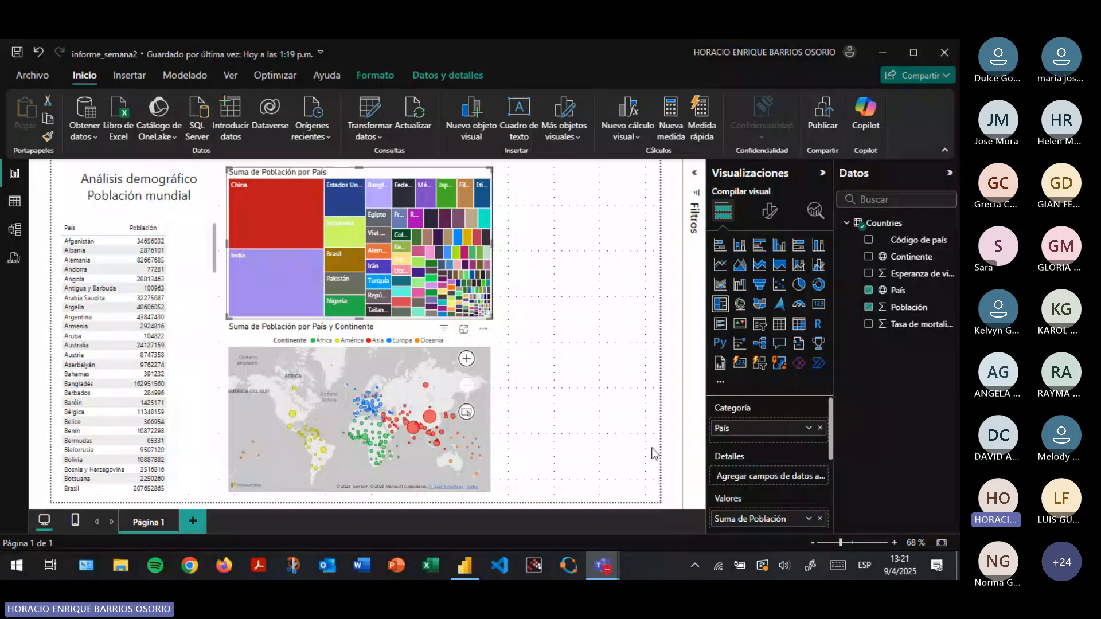
Replace País with Continente as the treemap's category
{"action": "left_click", "coordinate": [820, 428]}
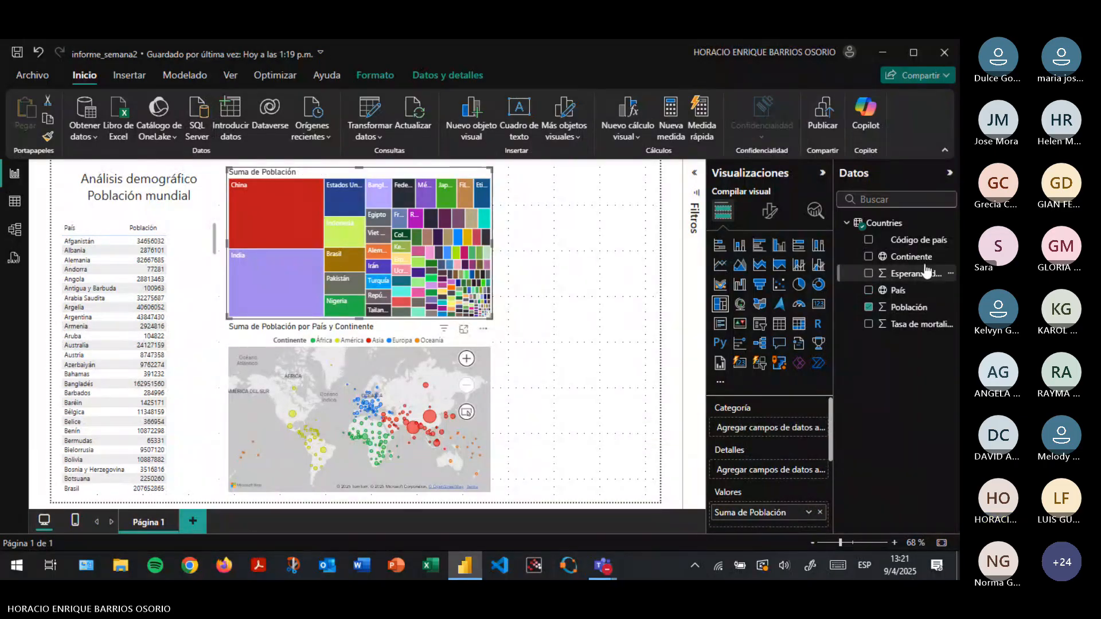
{"action": "left_click_drag", "start_coordinate": [912, 256], "coordinate": [790, 430]}
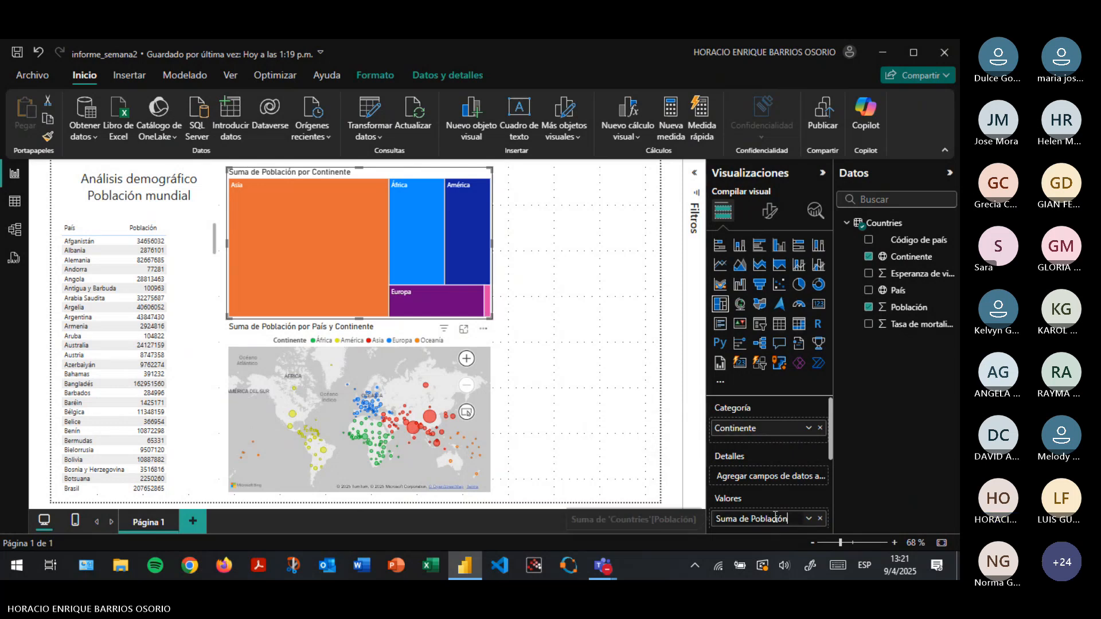
Rename the treemap's value field as "Población total"
{"action": "type", "text": "total"}
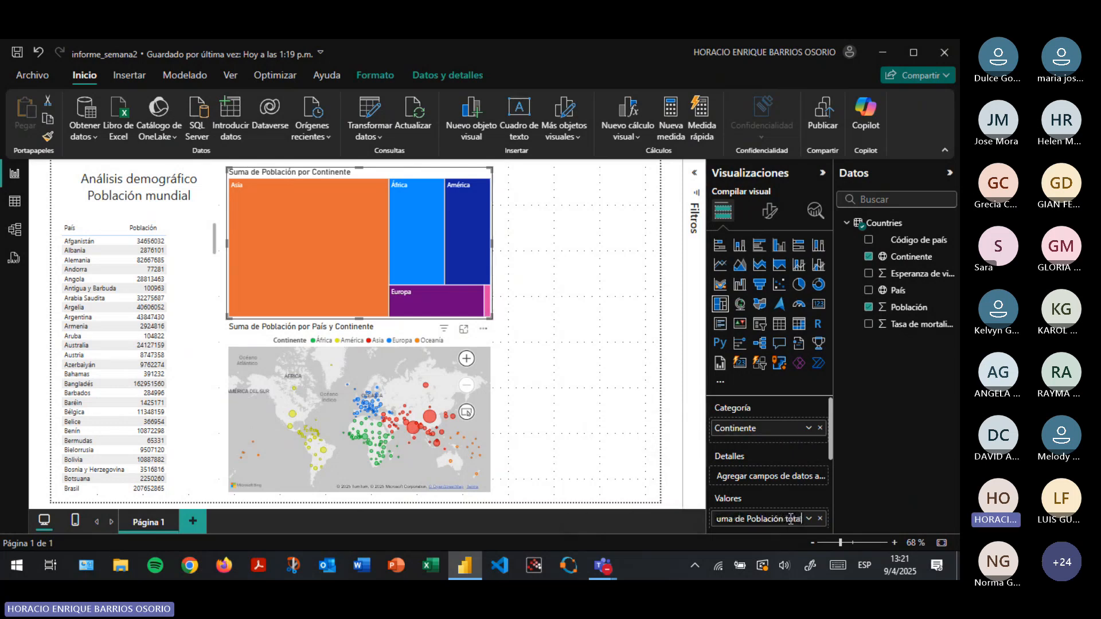
{"action": "key", "text": "ctrl+Left"}
{"action": "key", "text": "ctrl+Left"}
{"action": "key", "text": "BackSpace"}
{"action": "key", "text": "BackSpace"}
{"action": "key", "text": "BackSpace"}
{"action": "key", "text": "BackSpace"}
{"action": "key", "text": "BackSpace"}
{"action": "key", "text": "BackSpace"}
{"action": "key", "text": "BackSpace"}
{"action": "key", "text": "BackSpace"}
{"action": "key", "text": "Return"}
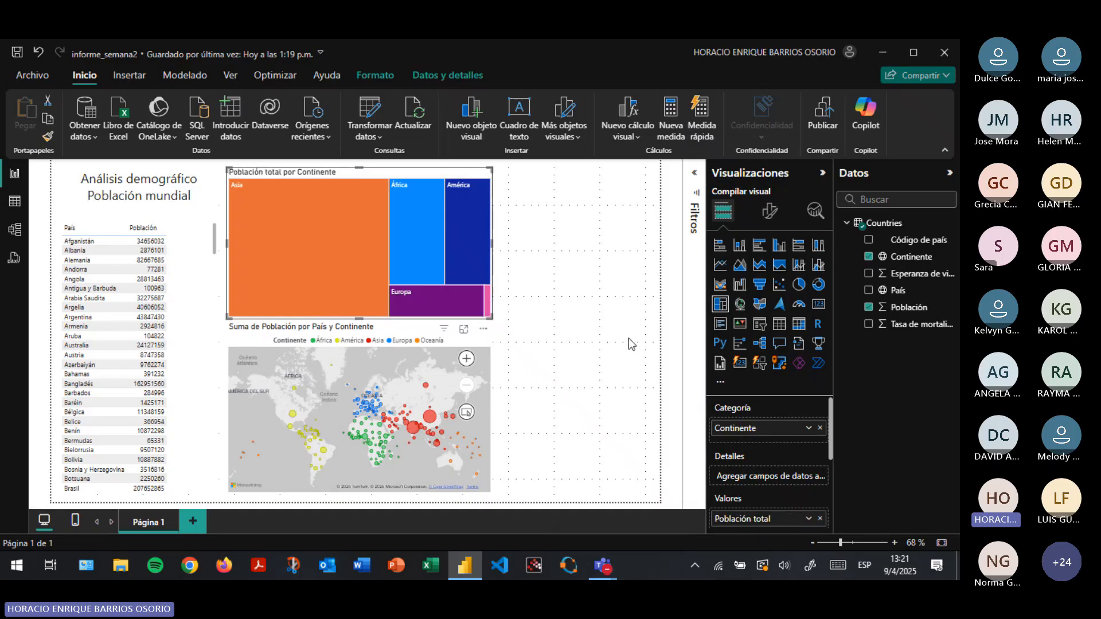
Examine the total population of the continents in the treemap in focus mode and return to the report page
{"action": "left_click", "coordinate": [463, 331]}
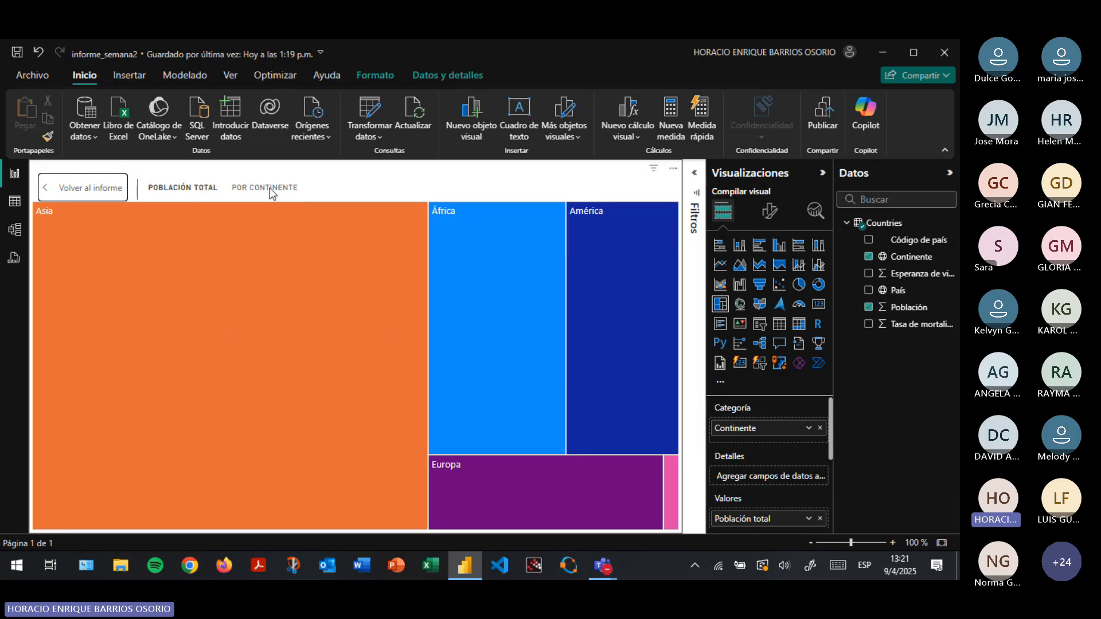
{"action": "mouse_move", "coordinate": [592, 294]}
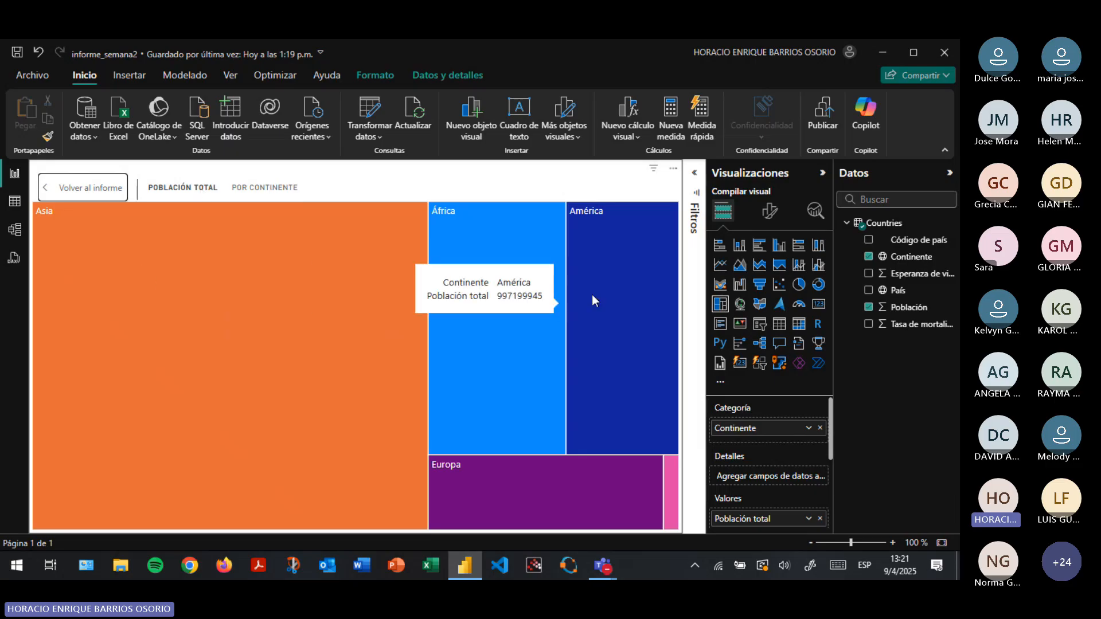
{"action": "mouse_move", "coordinate": [669, 483]}
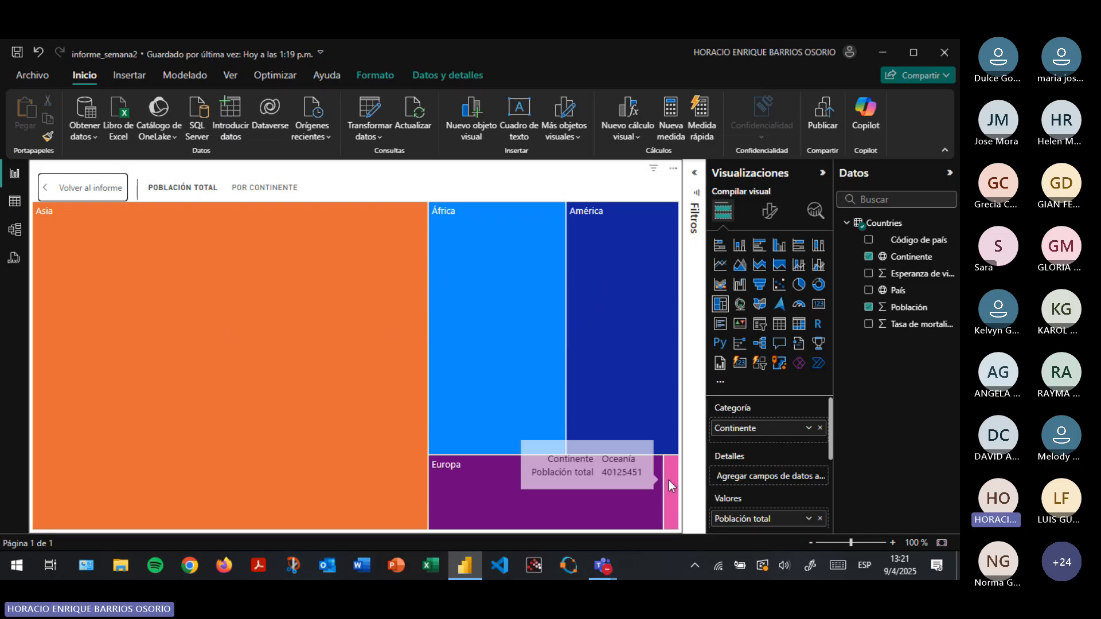
{"action": "left_click", "coordinate": [83, 187]}
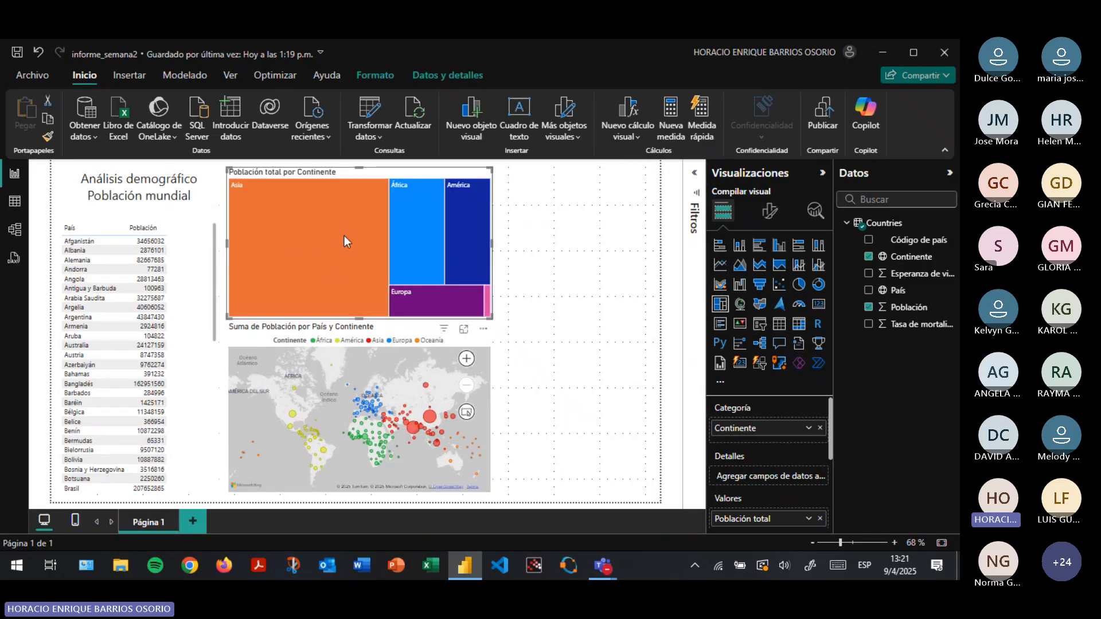
{"action": "mouse_move", "coordinate": [330, 239]}
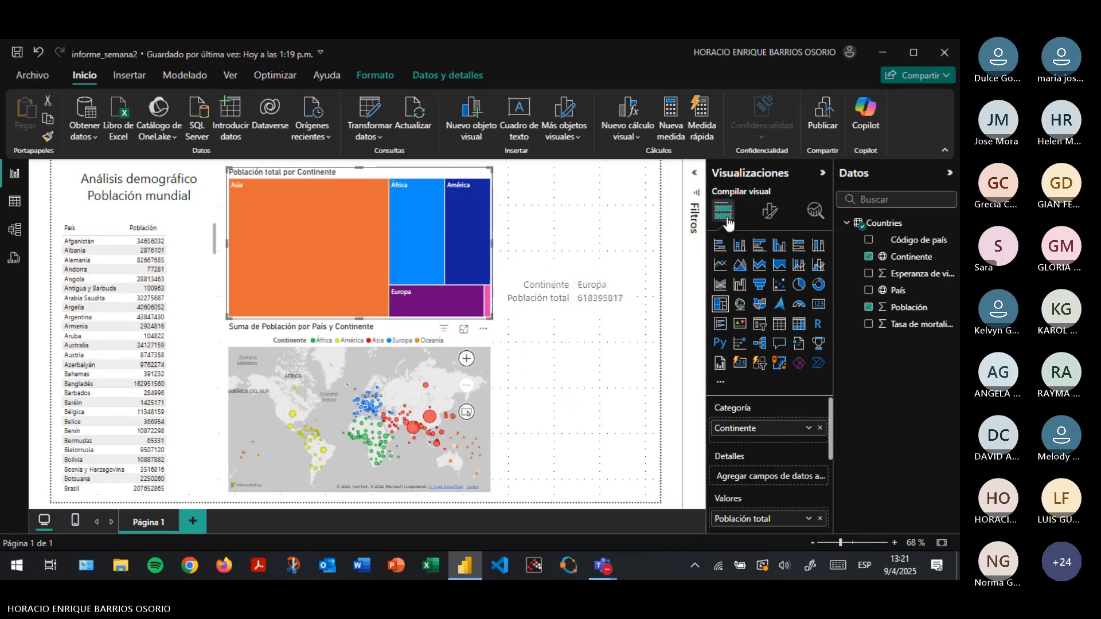
Turn on the treemap's legend and review its continent colour settings
{"action": "left_click", "coordinate": [770, 211]}
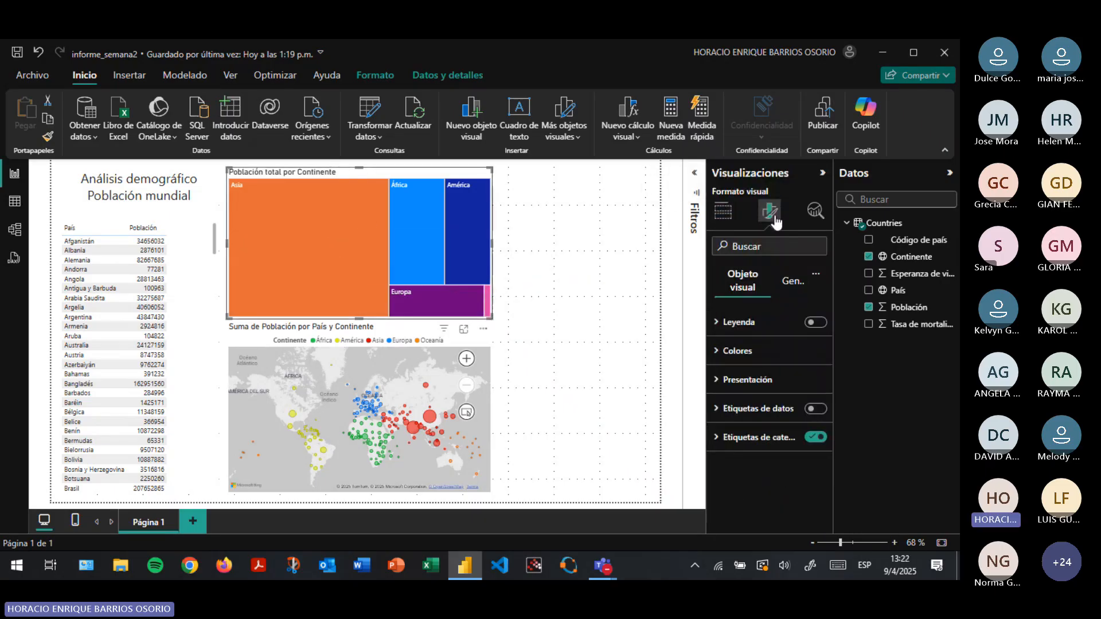
{"action": "left_click", "coordinate": [813, 325]}
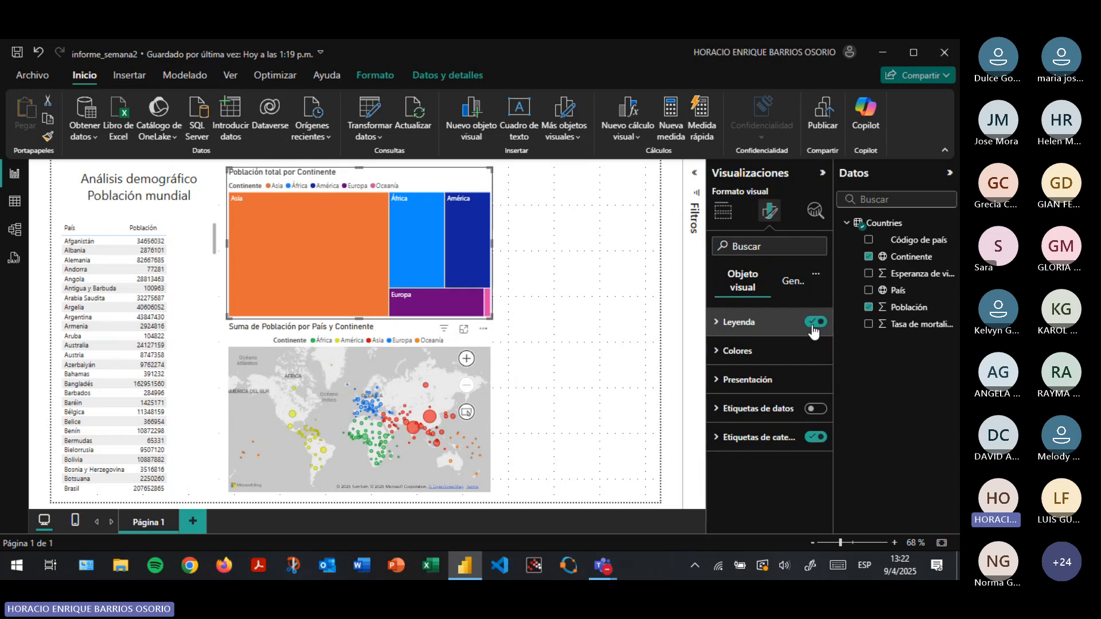
{"action": "left_click", "coordinate": [718, 349]}
{"action": "scroll", "coordinate": [772, 386], "scroll_direction": "down", "scroll_amount": 2}
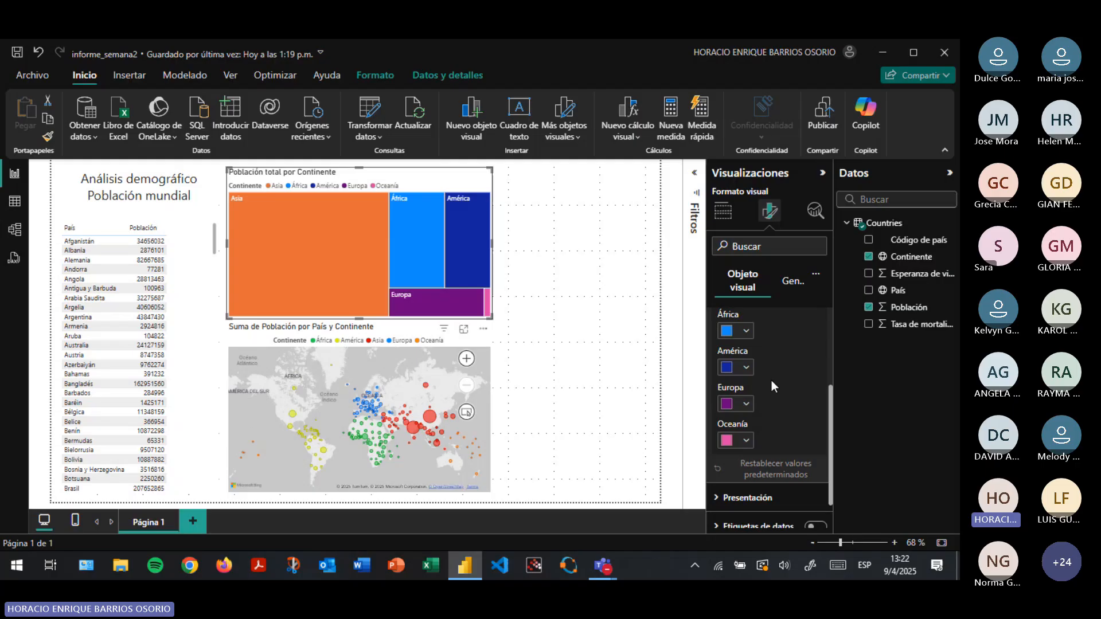
{"action": "scroll", "coordinate": [746, 376], "scroll_direction": "up", "scroll_amount": 3}
{"action": "left_click", "coordinate": [720, 351]}
Try the Binario and Alternancia (columnas, filas) tiling methods on the treemap, and go back to Cuadrificado
{"action": "left_click", "coordinate": [737, 380]}
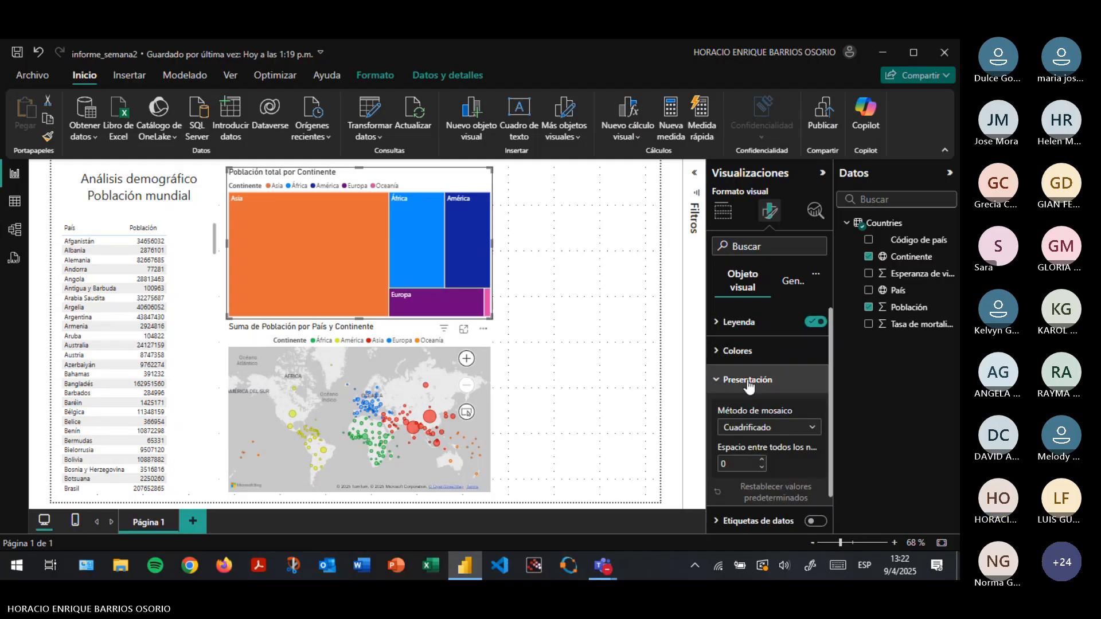
{"action": "left_click", "coordinate": [793, 429]}
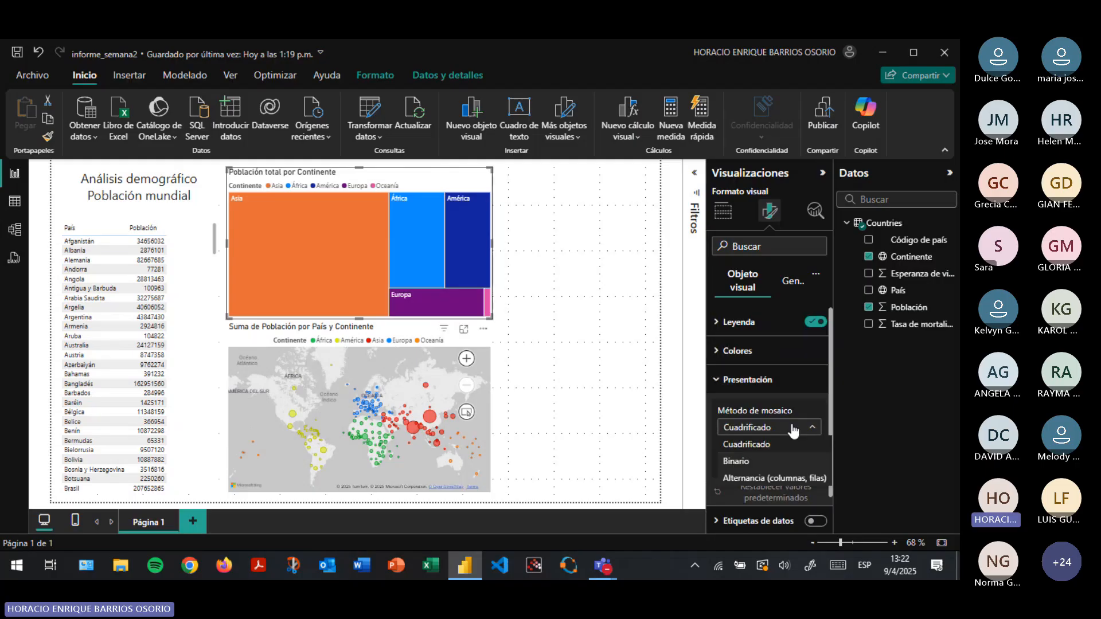
{"action": "left_click", "coordinate": [761, 464]}
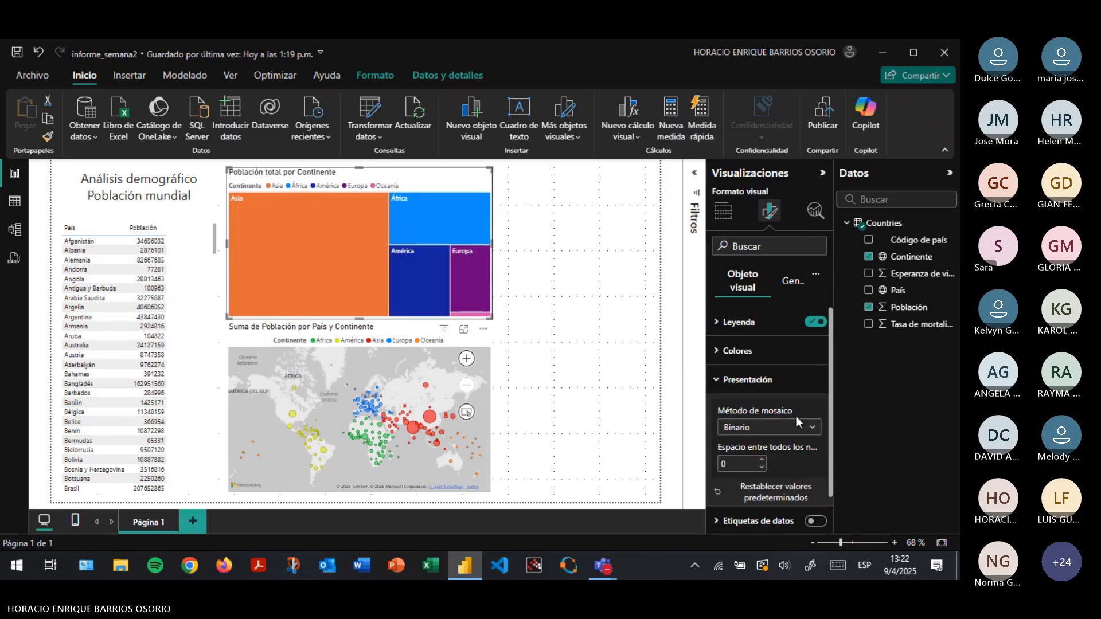
{"action": "left_click", "coordinate": [788, 430]}
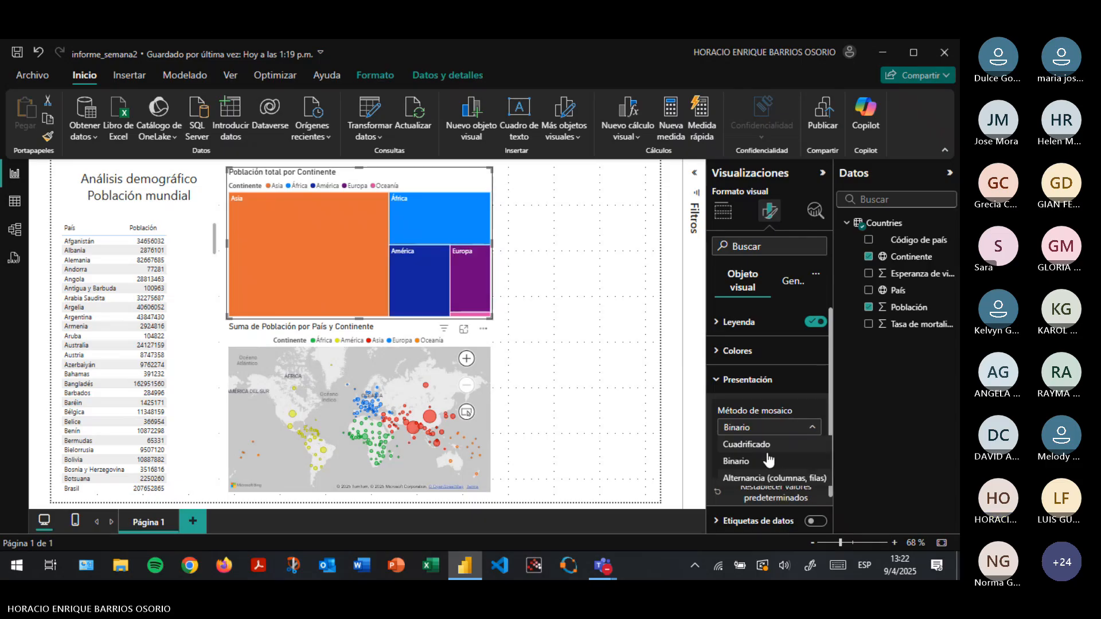
{"action": "left_click", "coordinate": [745, 476]}
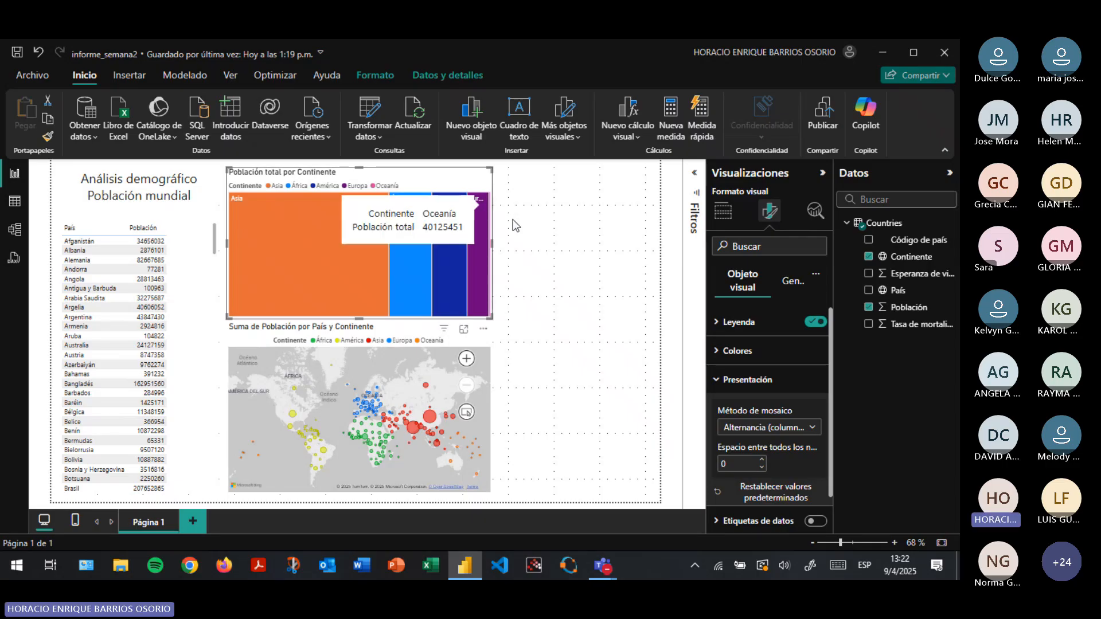
{"action": "left_click", "coordinate": [776, 430]}
{"action": "left_click", "coordinate": [769, 442]}
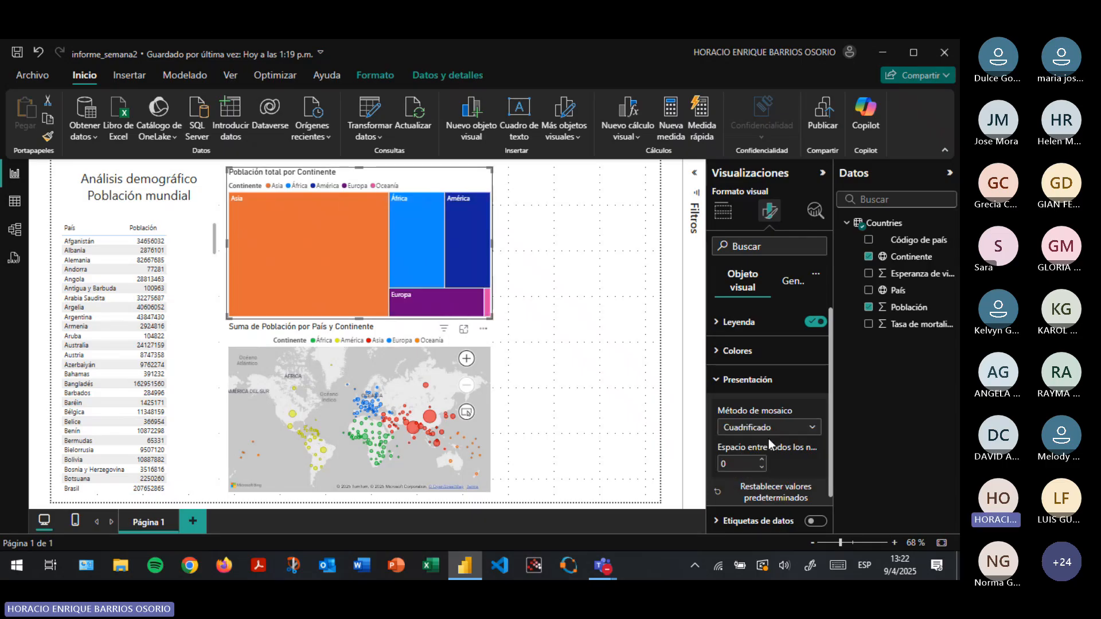
Turn on the treemap's data labels so each continent's tile shows its population
{"action": "scroll", "coordinate": [765, 458], "scroll_direction": "down", "scroll_amount": 1}
{"action": "left_click", "coordinate": [759, 486]}
{"action": "scroll", "coordinate": [756, 491], "scroll_direction": "down", "scroll_amount": 2}
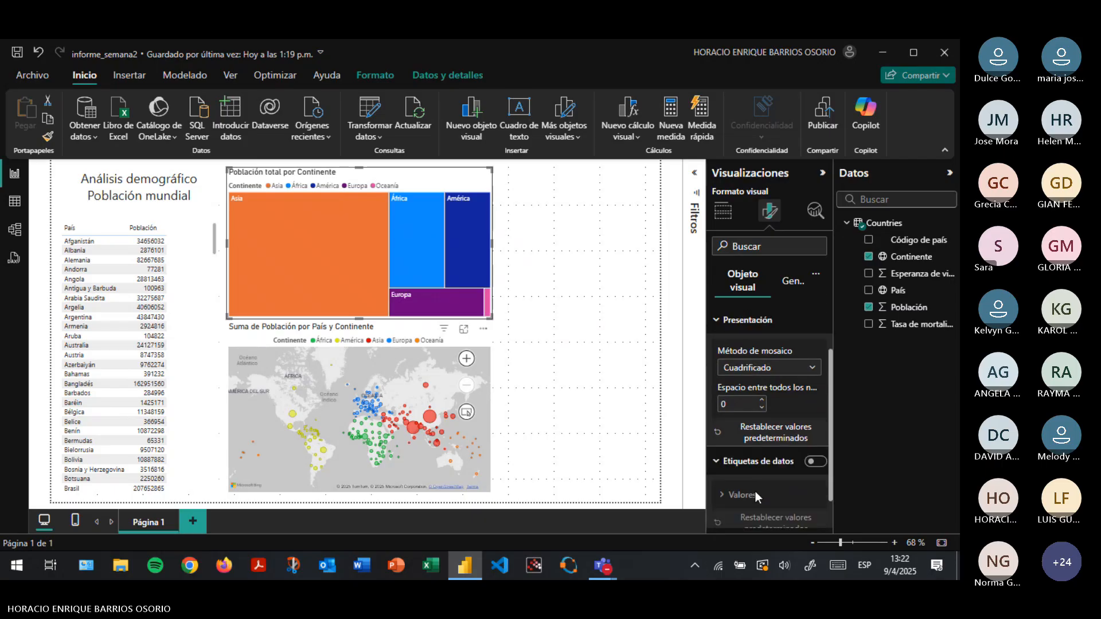
{"action": "left_click", "coordinate": [815, 425]}
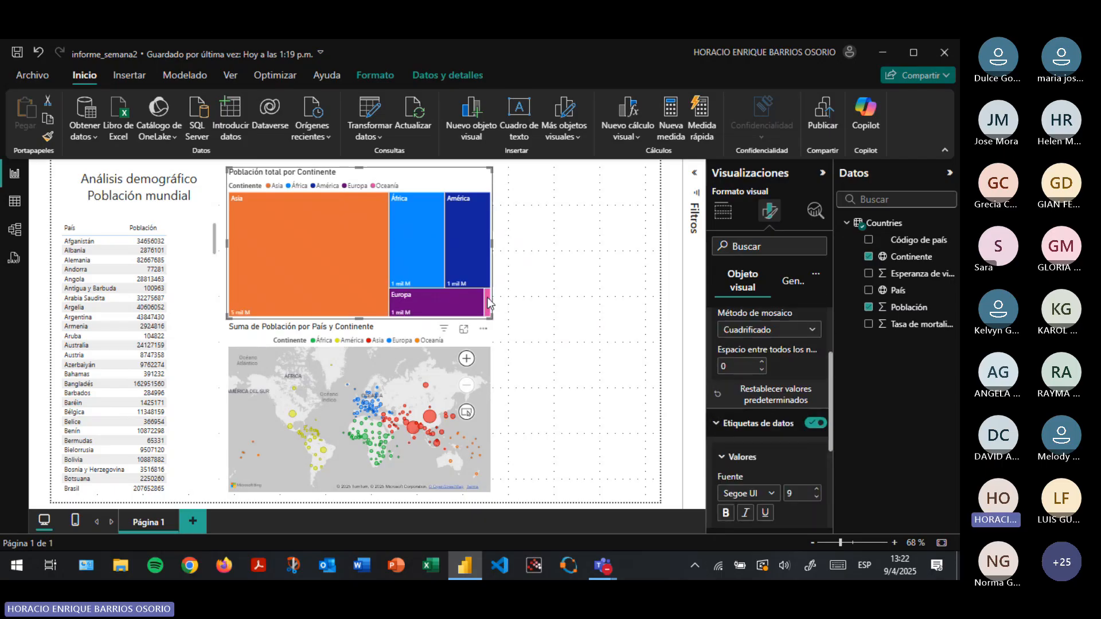
Show the treemap in focus mode and set its data label display units to Ninguno
{"action": "left_click", "coordinate": [464, 328]}
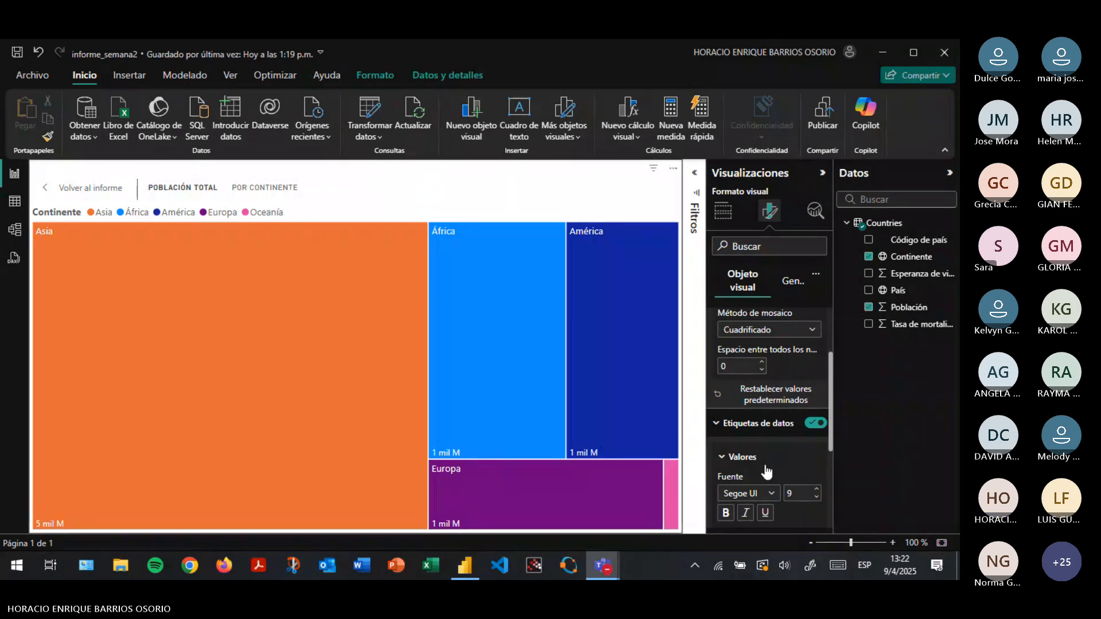
{"action": "scroll", "coordinate": [761, 467], "scroll_direction": "down", "scroll_amount": 3}
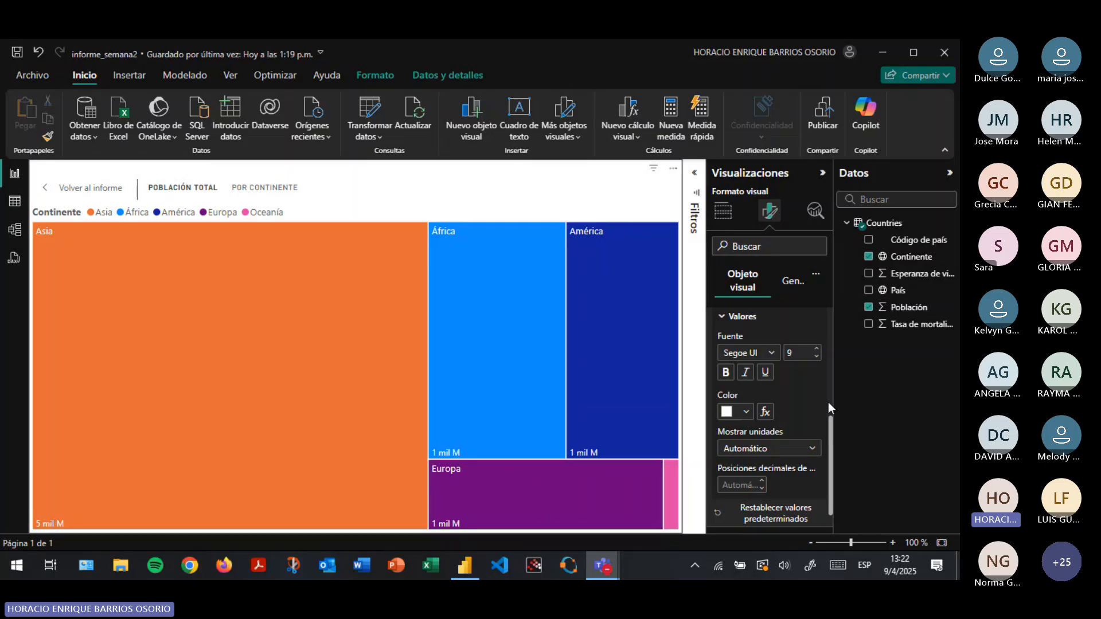
{"action": "left_click", "coordinate": [781, 451]}
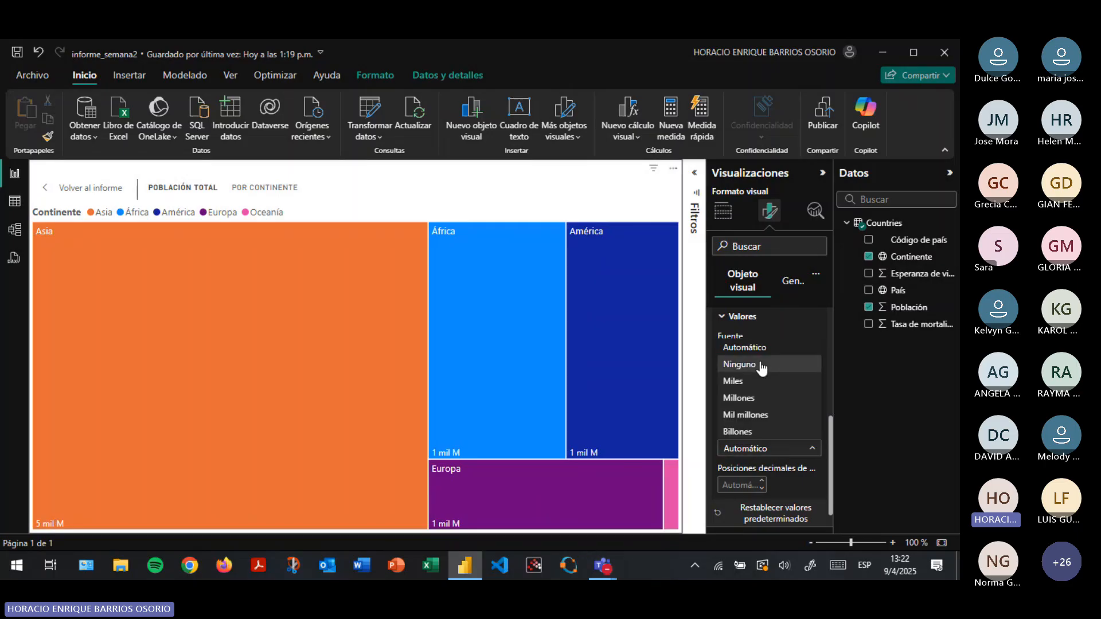
{"action": "left_click", "coordinate": [764, 363]}
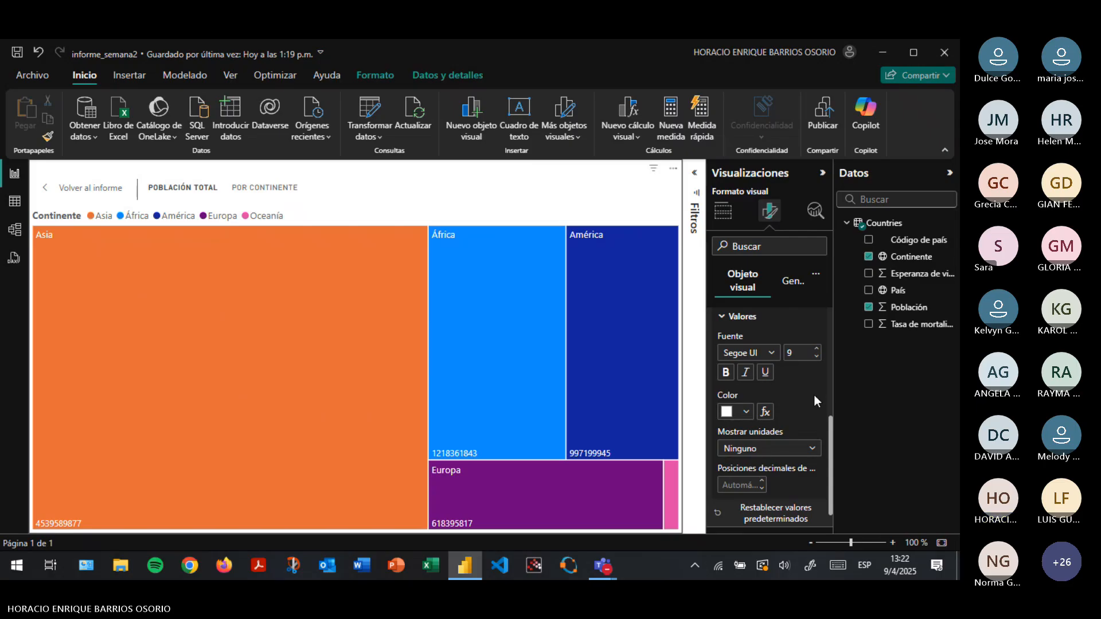
Try the Miles and Mil millones display units on the treemap's data labels, and go back to Ninguno
{"action": "left_click", "coordinate": [777, 451]}
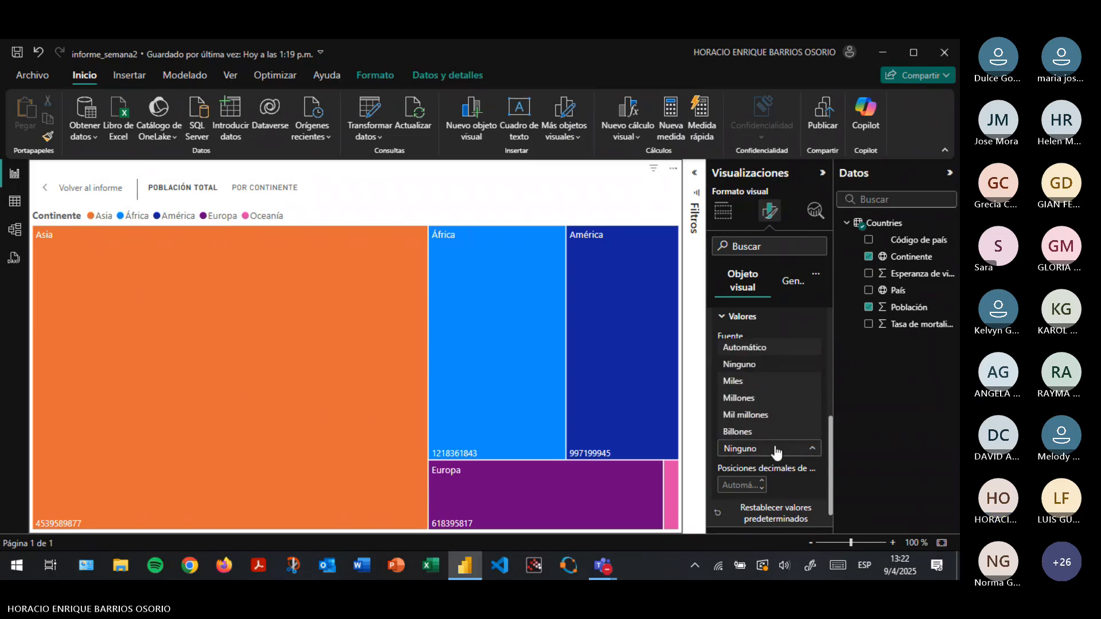
{"action": "left_click", "coordinate": [756, 382]}
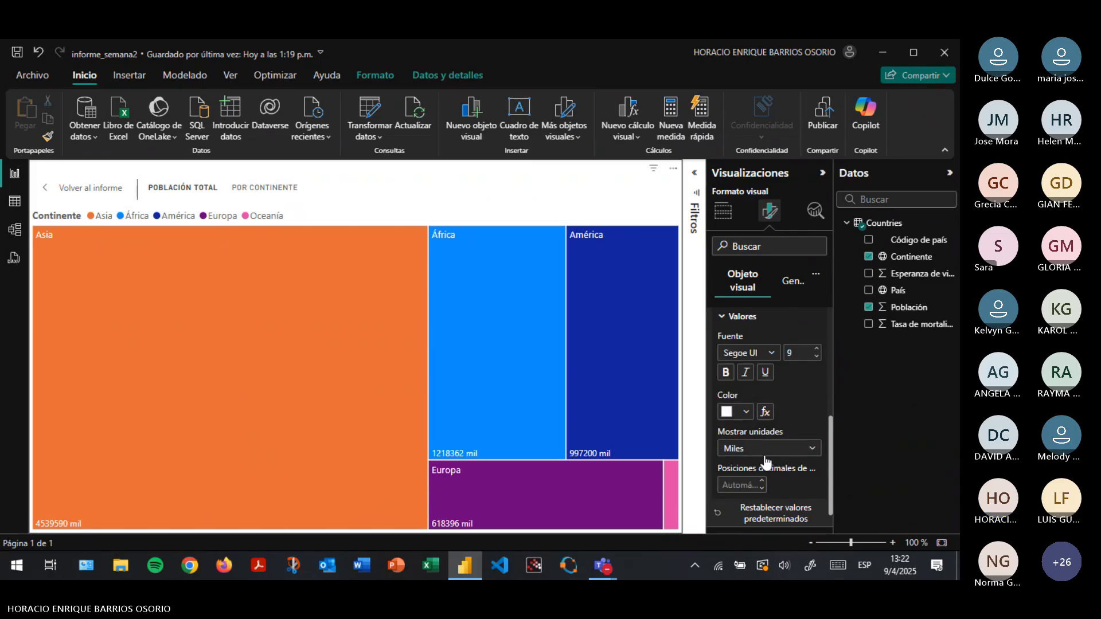
{"action": "left_click", "coordinate": [766, 455]}
{"action": "left_click", "coordinate": [745, 414]}
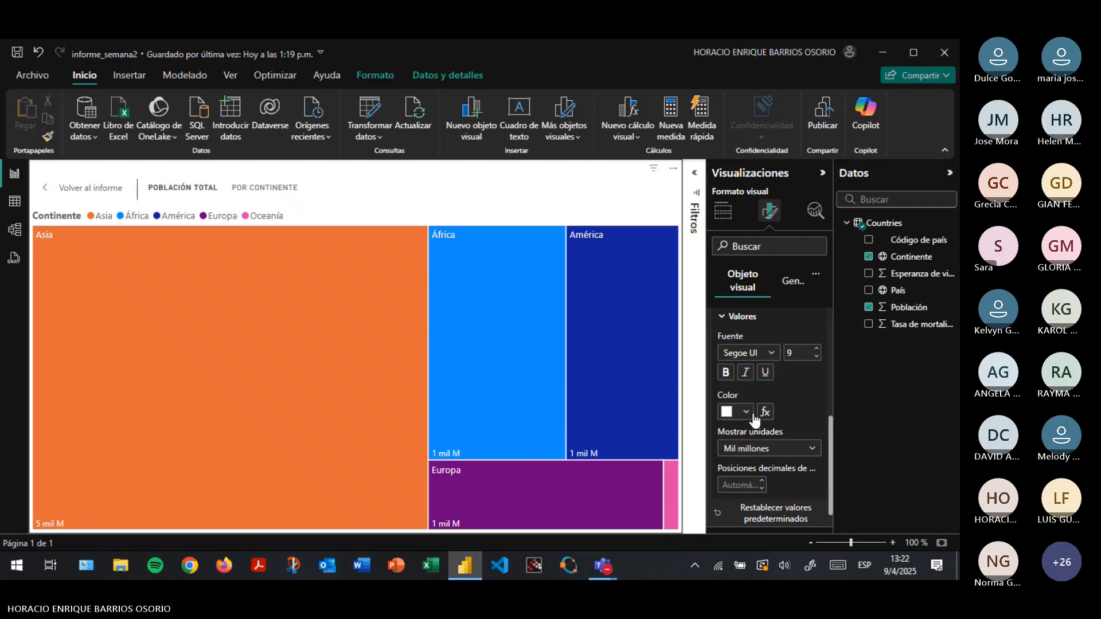
{"action": "left_click", "coordinate": [775, 453]}
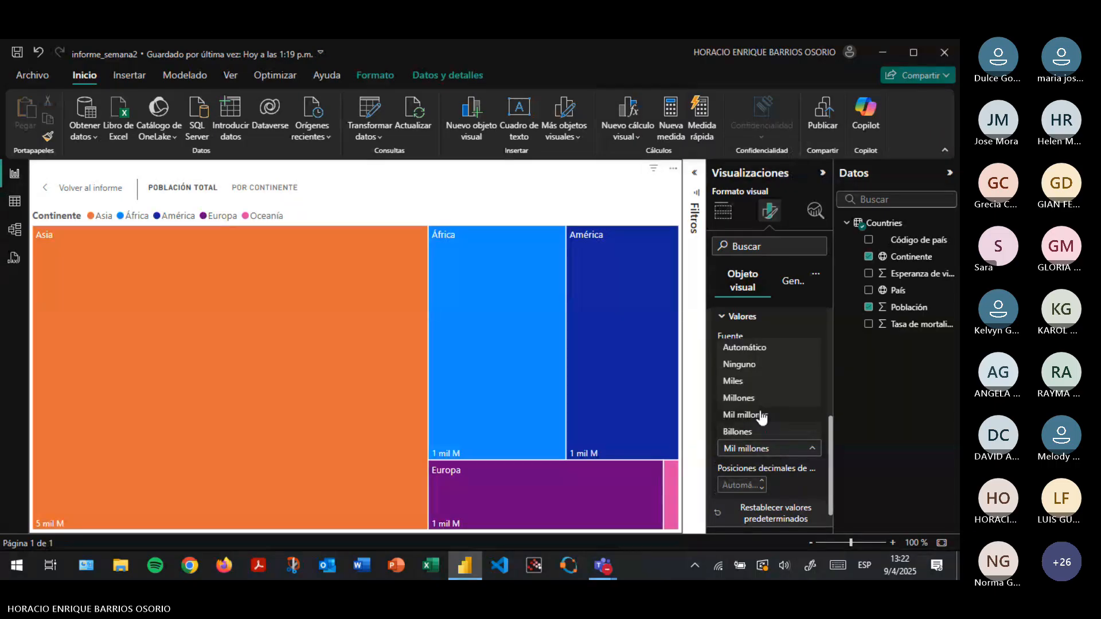
{"action": "left_click", "coordinate": [735, 382]}
{"action": "left_click", "coordinate": [786, 453]}
{"action": "left_click", "coordinate": [749, 366]}
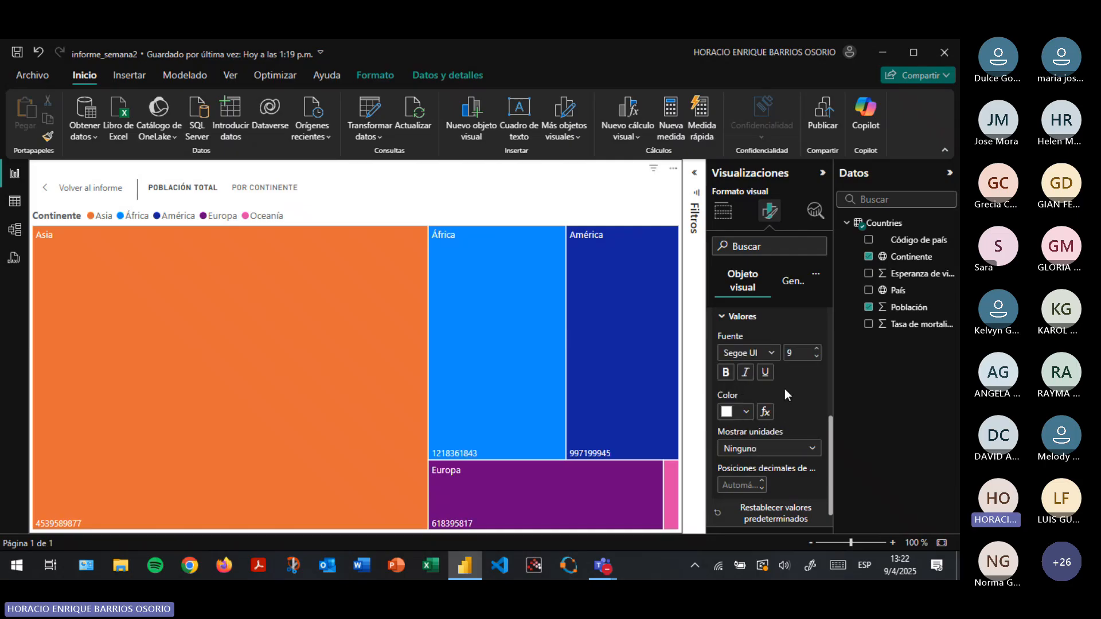
Format the Población column with a thousands separator
{"action": "scroll", "coordinate": [787, 400], "scroll_direction": "down", "scroll_amount": 1}
{"action": "scroll", "coordinate": [792, 409], "scroll_direction": "up", "scroll_amount": 4}
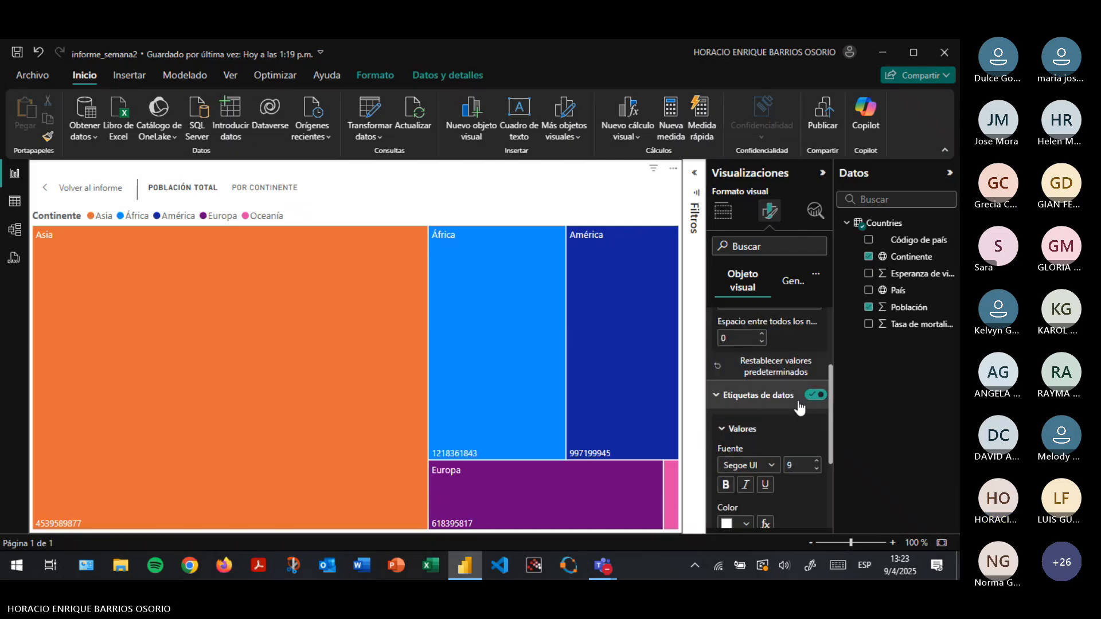
{"action": "scroll", "coordinate": [799, 405], "scroll_direction": "up", "scroll_amount": 4}
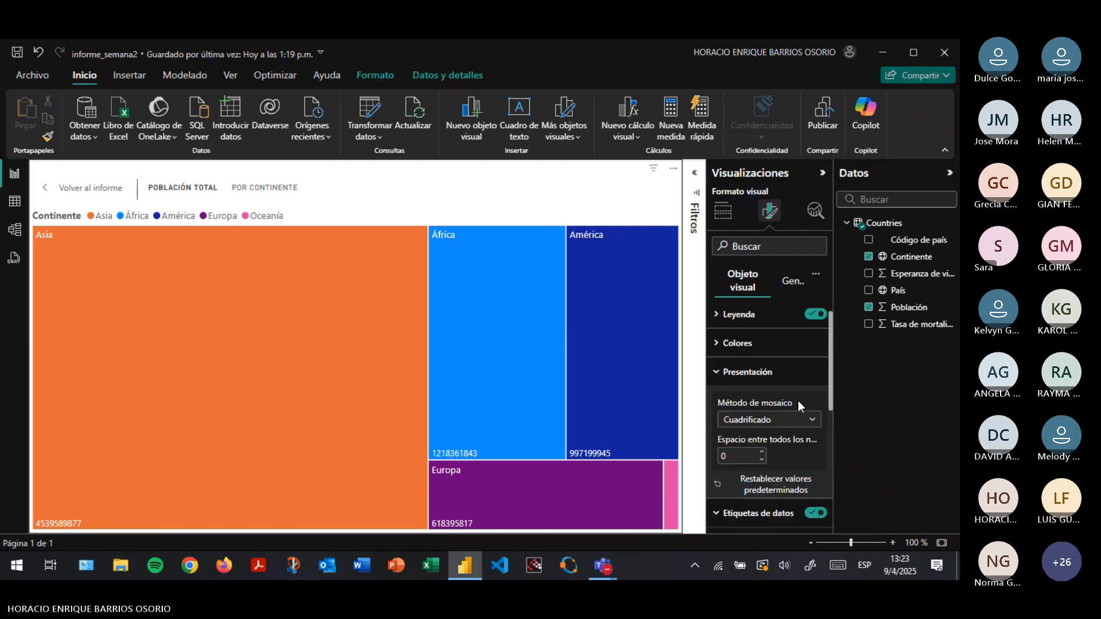
{"action": "left_click", "coordinate": [911, 308]}
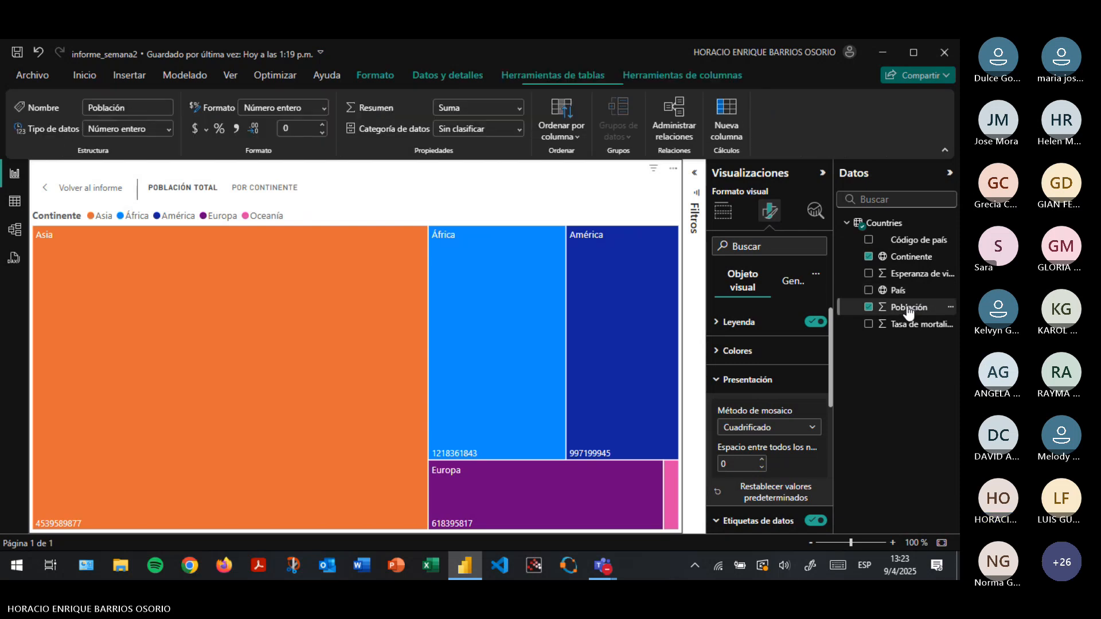
{"action": "left_click", "coordinate": [237, 130]}
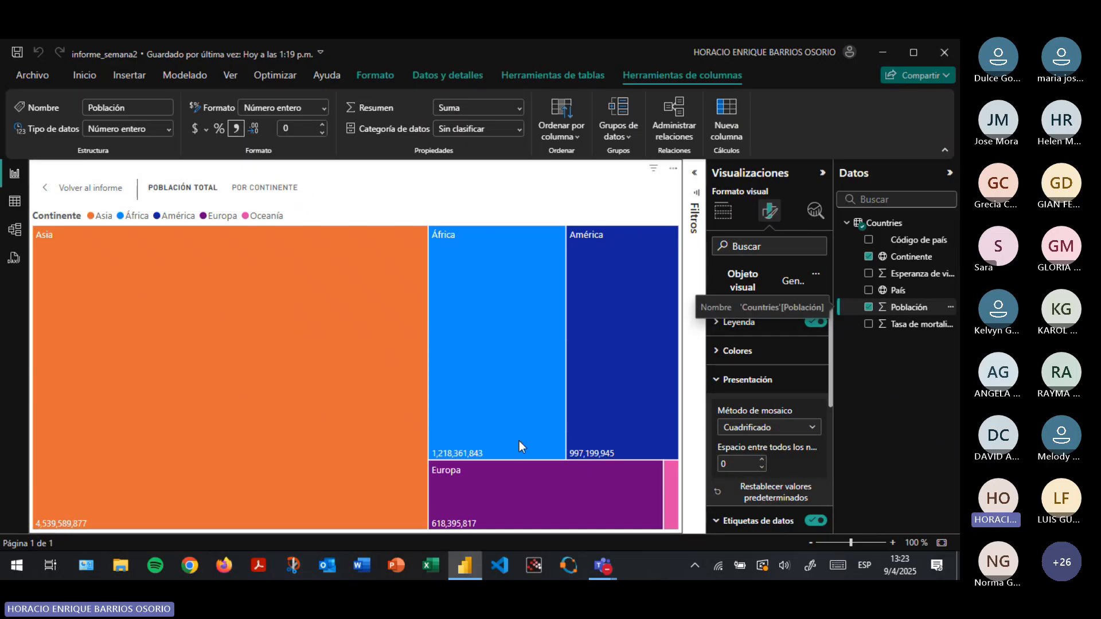
Check África's total population in the enlarged treemap and return to the report page
{"action": "mouse_move", "coordinate": [534, 460]}
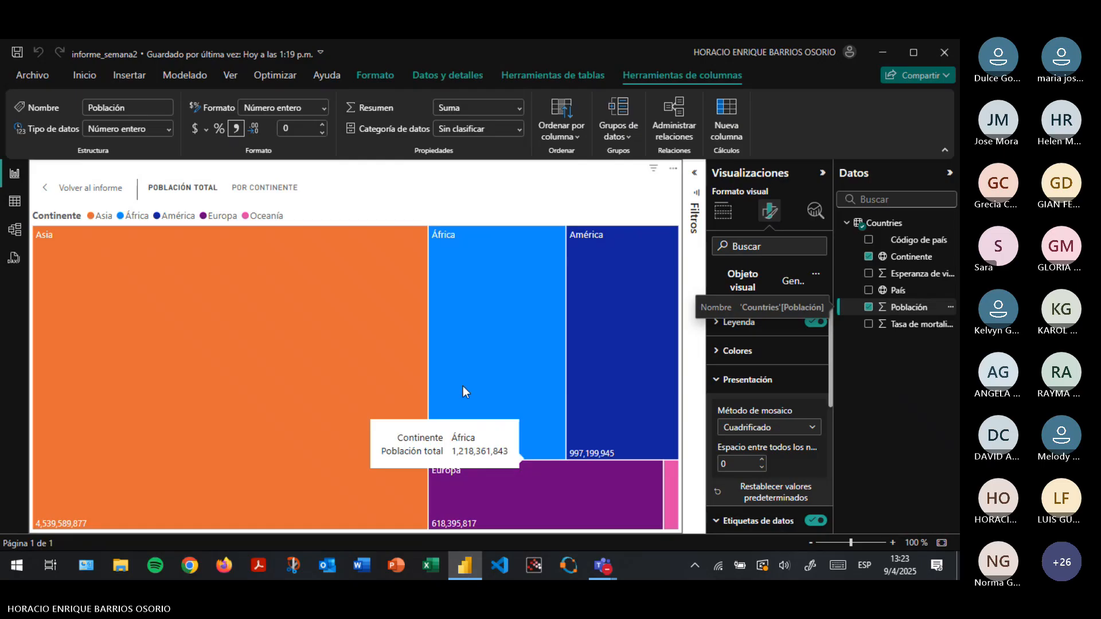
{"action": "scroll", "coordinate": [476, 361], "scroll_direction": "up", "scroll_amount": 2}
{"action": "scroll", "coordinate": [476, 360], "scroll_direction": "down", "scroll_amount": 3}
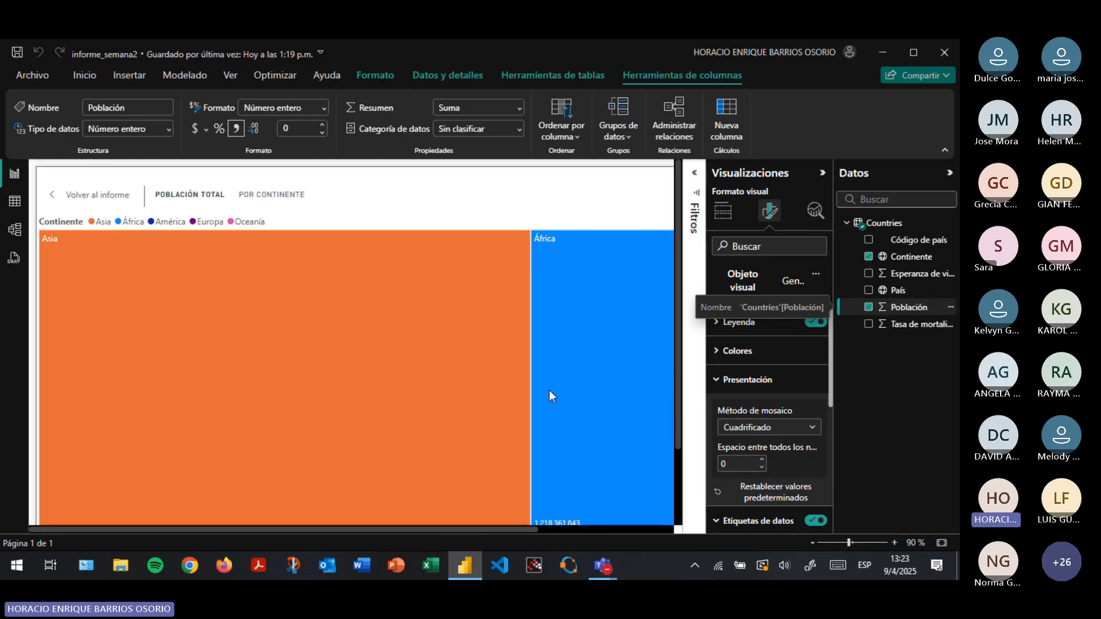
{"action": "left_click", "coordinate": [894, 544]}
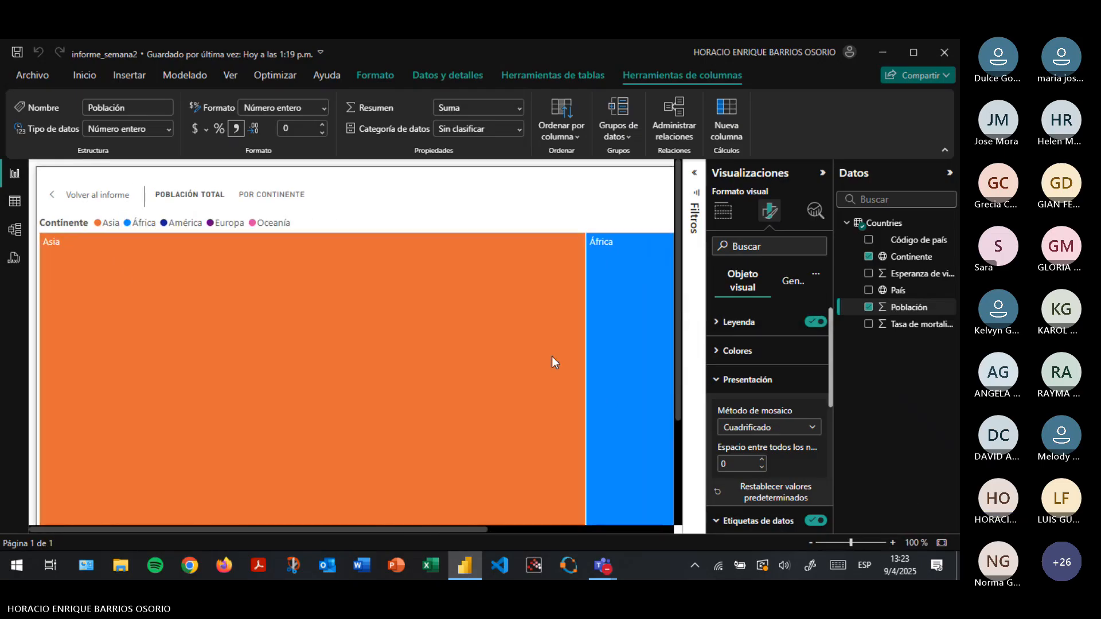
{"action": "left_click", "coordinate": [78, 201]}
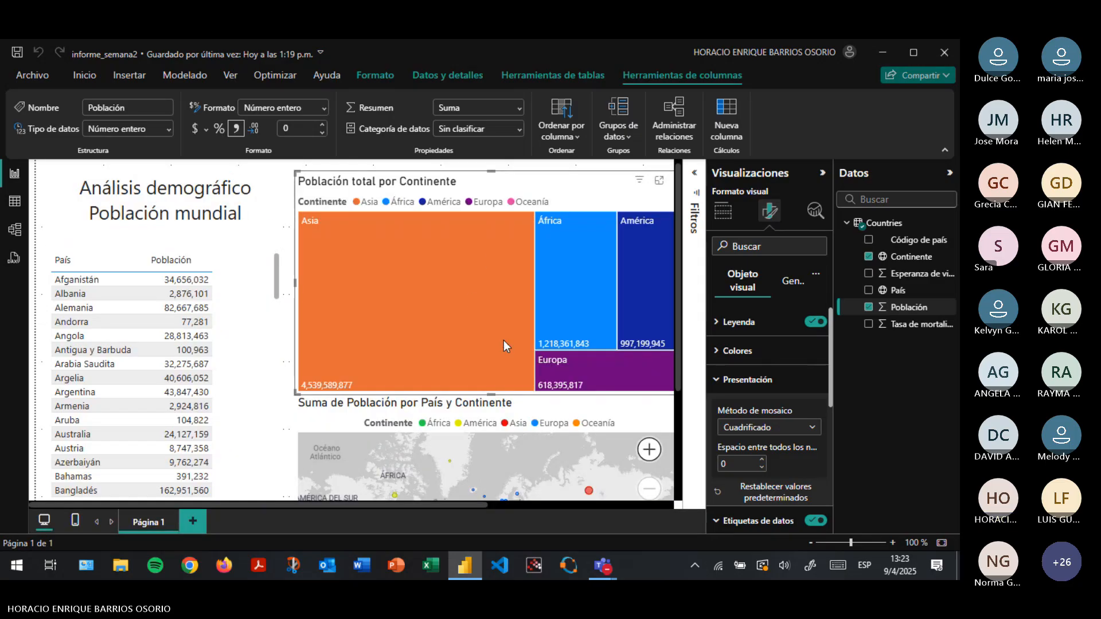
Insert an empty slicer beside the treemap and shrink it to a small box near the page's upper right corner
{"action": "scroll", "coordinate": [504, 340], "scroll_direction": "down", "scroll_amount": 3}
{"action": "left_click", "coordinate": [555, 352]}
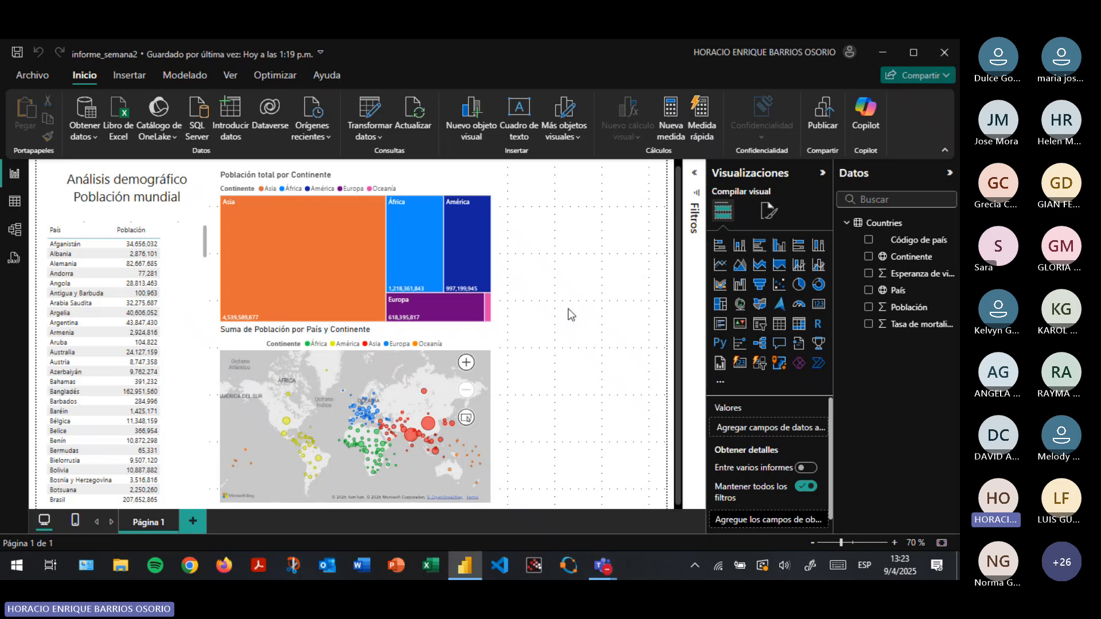
{"action": "left_click", "coordinate": [762, 325]}
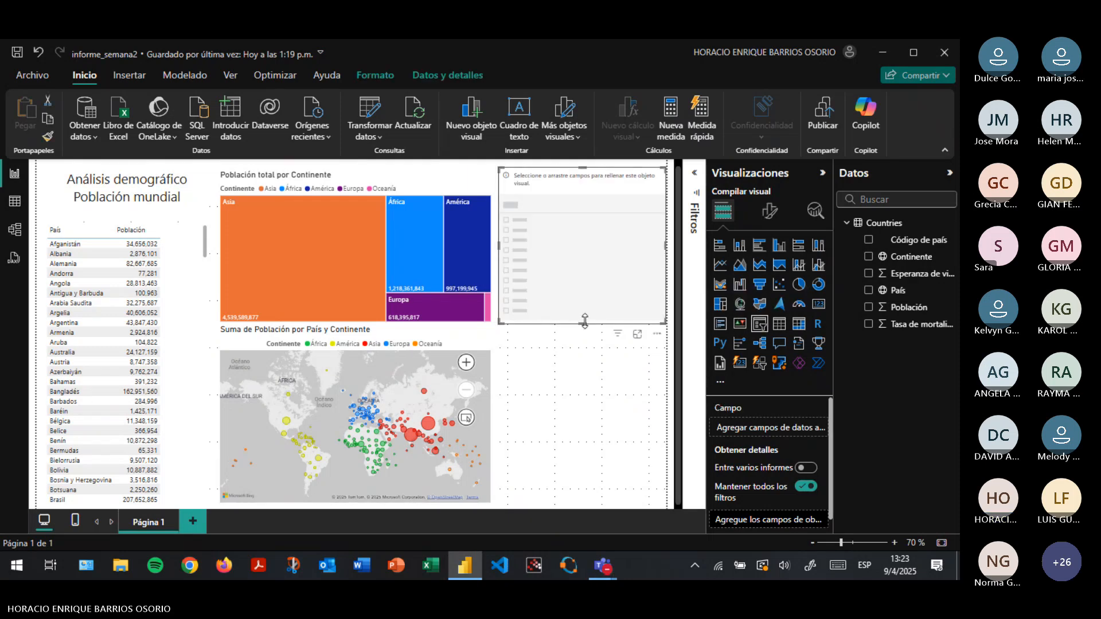
{"action": "left_click_drag", "start_coordinate": [584, 325], "coordinate": [576, 218]}
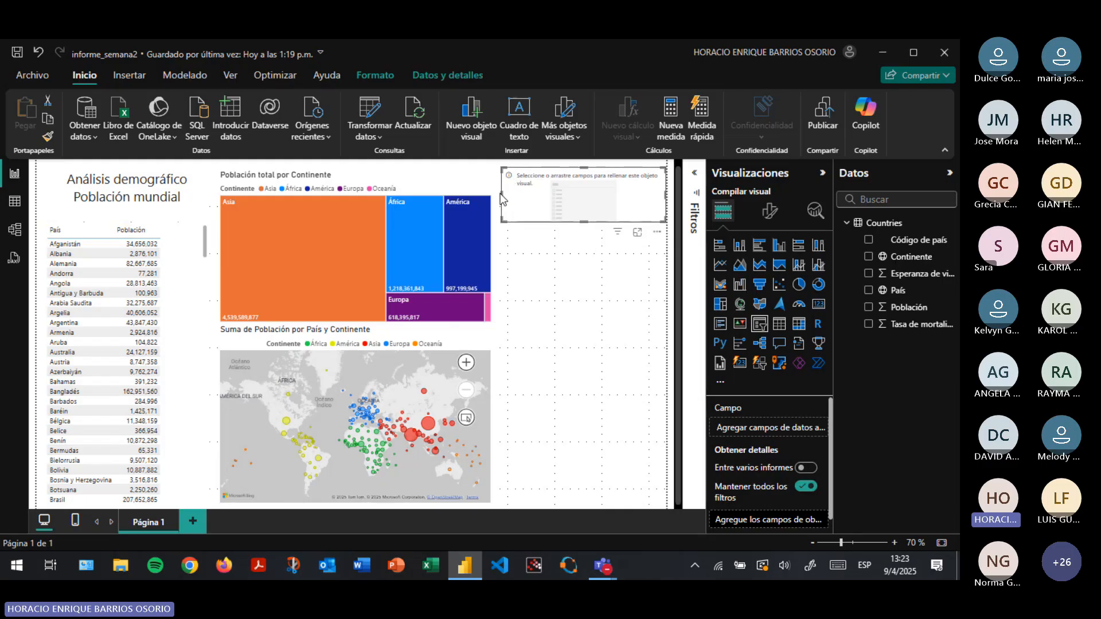
{"action": "left_click_drag", "start_coordinate": [500, 194], "coordinate": [583, 184]}
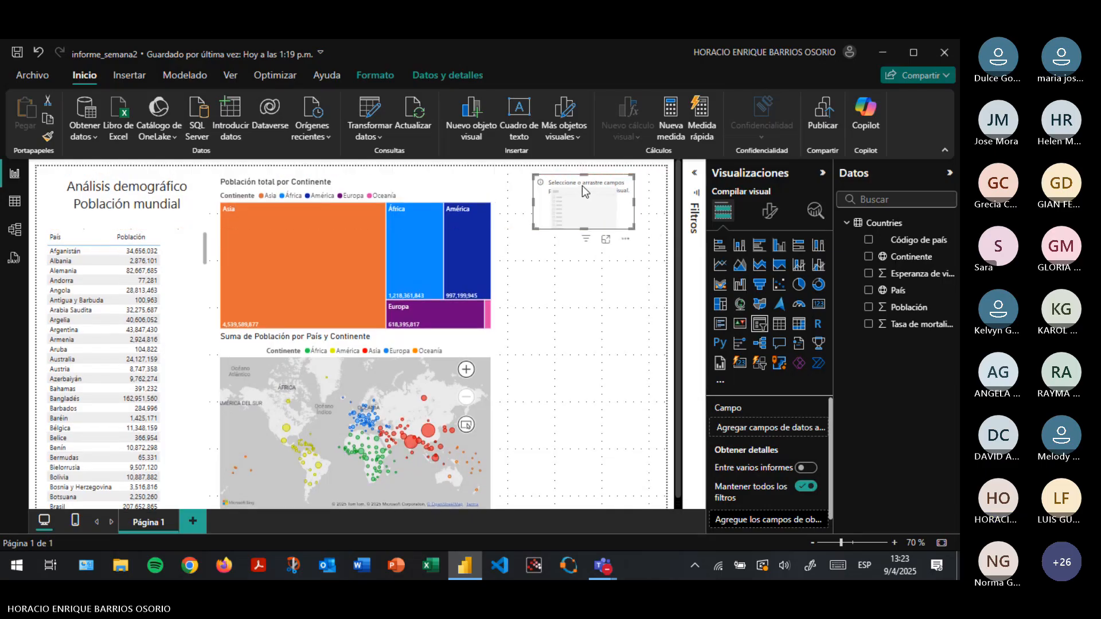
Widen the treemap toward the empty slicer and shift the slicer slightly to the right
{"action": "left_click", "coordinate": [492, 221]}
{"action": "left_click_drag", "start_coordinate": [492, 258], "coordinate": [533, 252]}
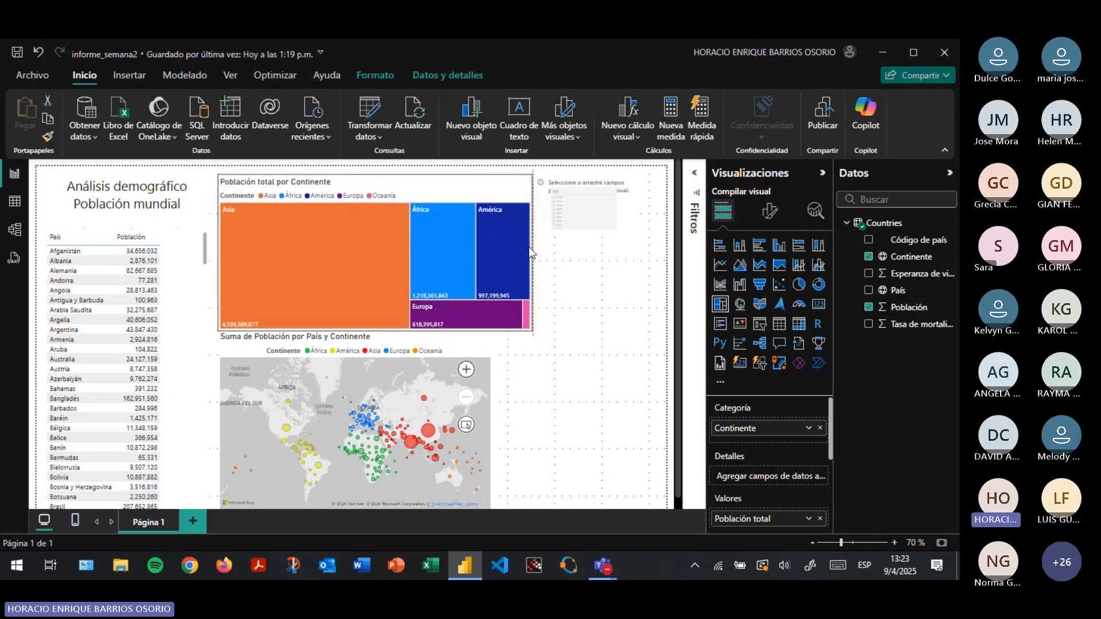
{"action": "left_click", "coordinate": [598, 195]}
Widen the country map to match the treemap's width and clear the Oceanía highlight from the report
{"action": "left_click", "coordinate": [473, 346]}
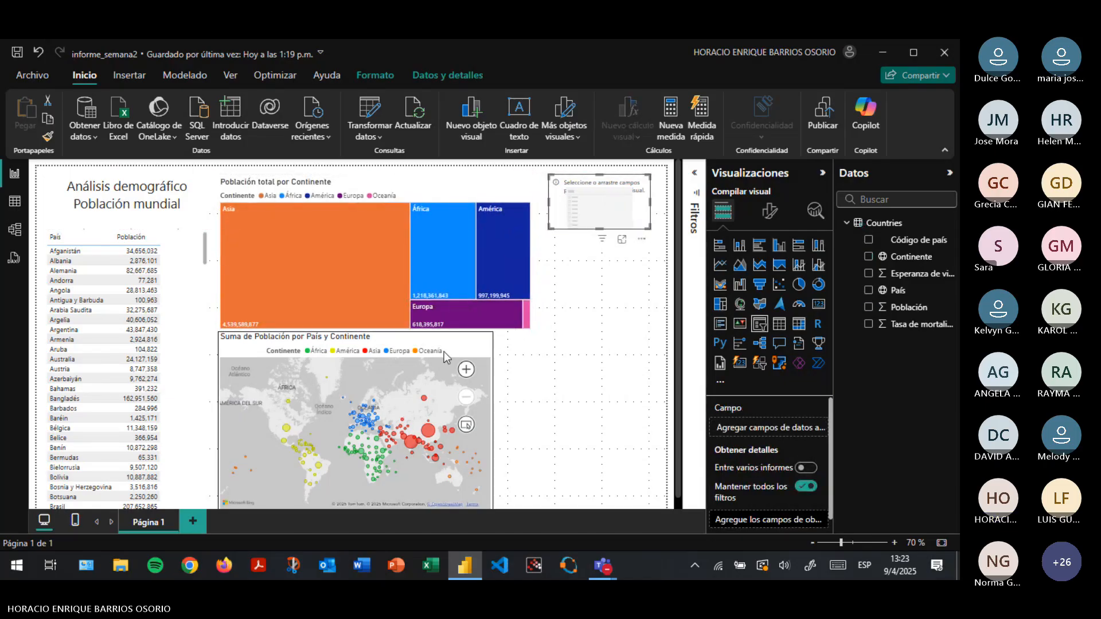
{"action": "left_click", "coordinate": [443, 352]}
{"action": "left_click_drag", "start_coordinate": [492, 420], "coordinate": [531, 413]}
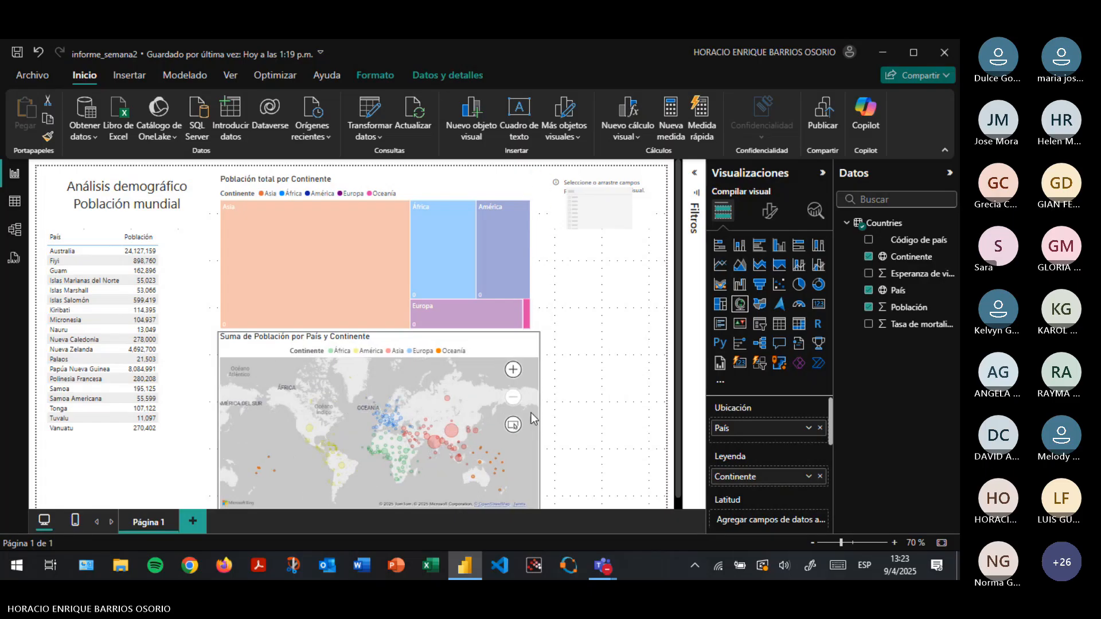
{"action": "left_click", "coordinate": [580, 246]}
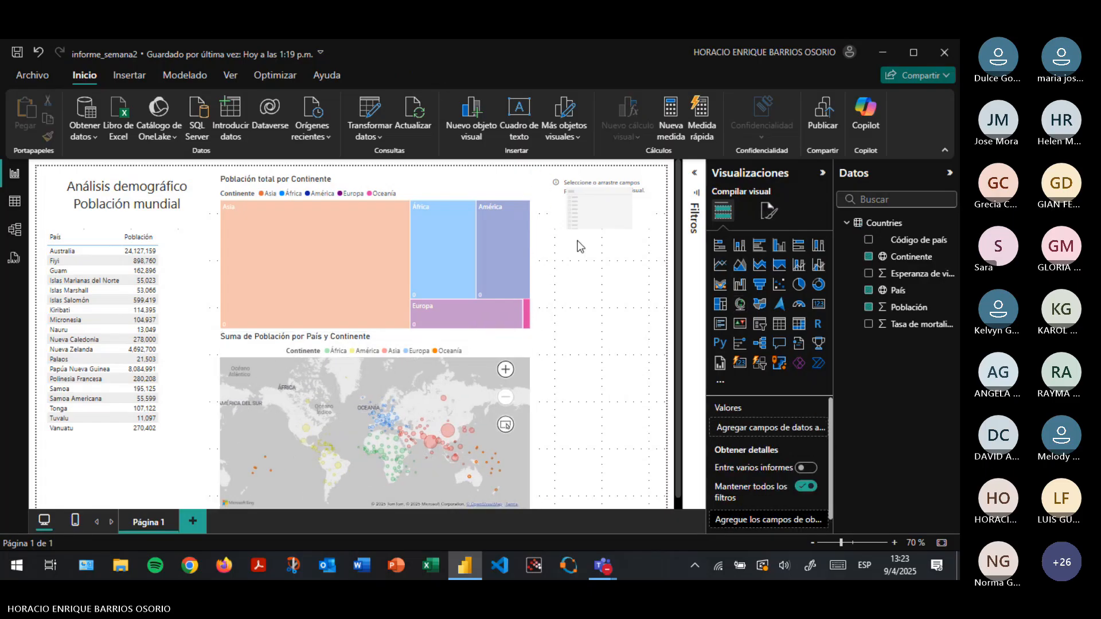
{"action": "left_click", "coordinate": [416, 412]}
Assign the Continente field to the slicer and make it tall enough to list all five continents
{"action": "left_click", "coordinate": [604, 215]}
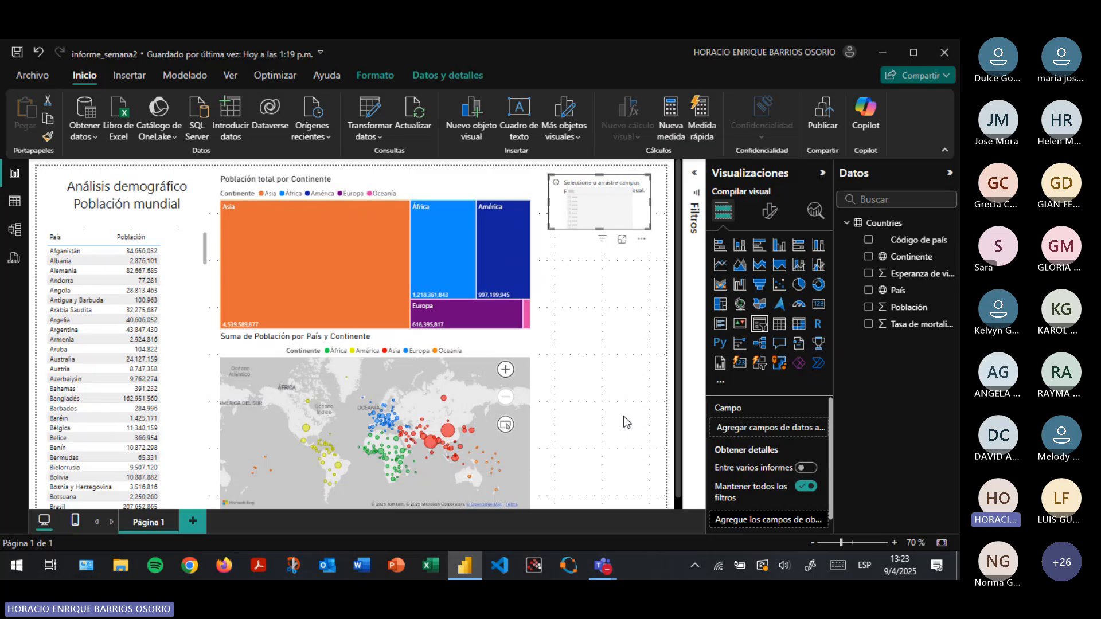
{"action": "left_click_drag", "start_coordinate": [907, 257], "coordinate": [768, 428]}
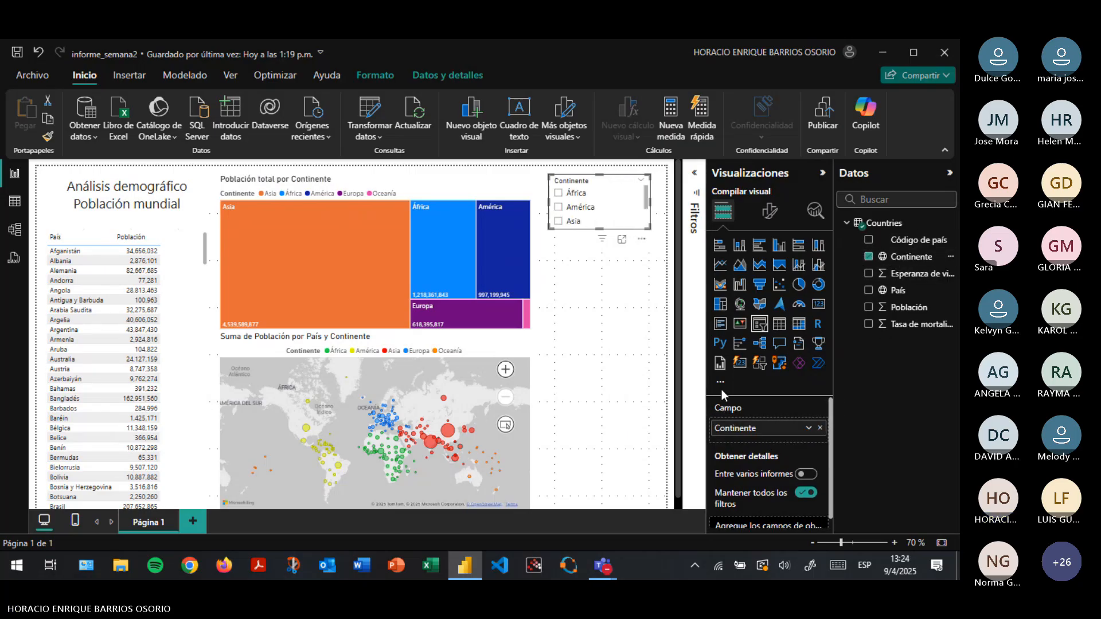
{"action": "left_click_drag", "start_coordinate": [600, 228], "coordinate": [601, 268]}
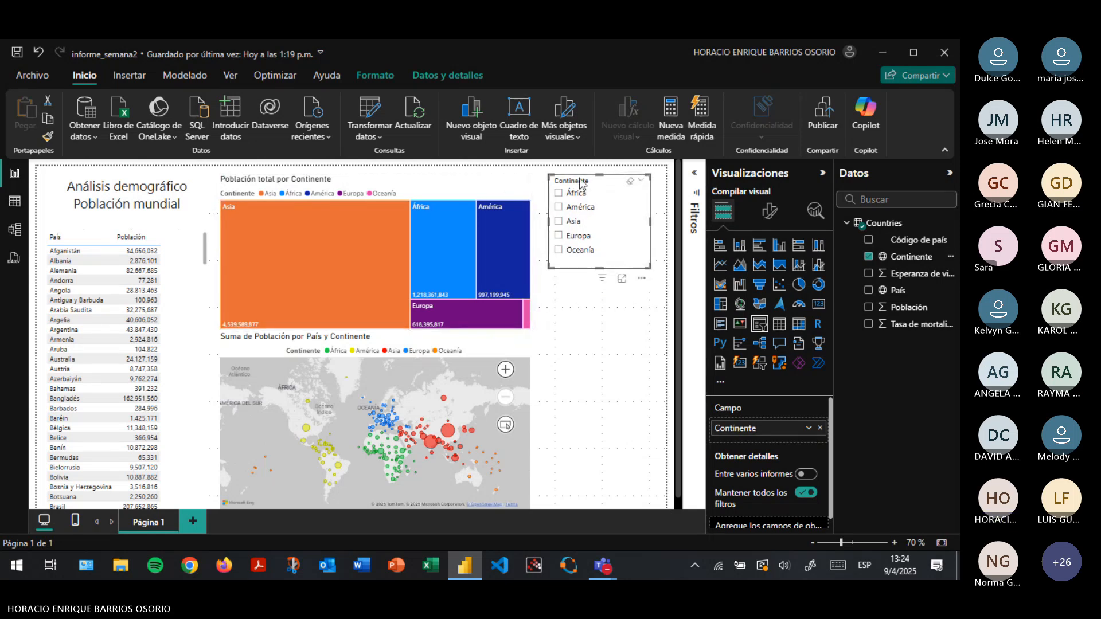
Duplicate the Continente slicer, place the copy directly below the original and empty the copy's field
{"action": "key", "text": "ctrl+c"}
{"action": "key", "text": "ctrl+v"}
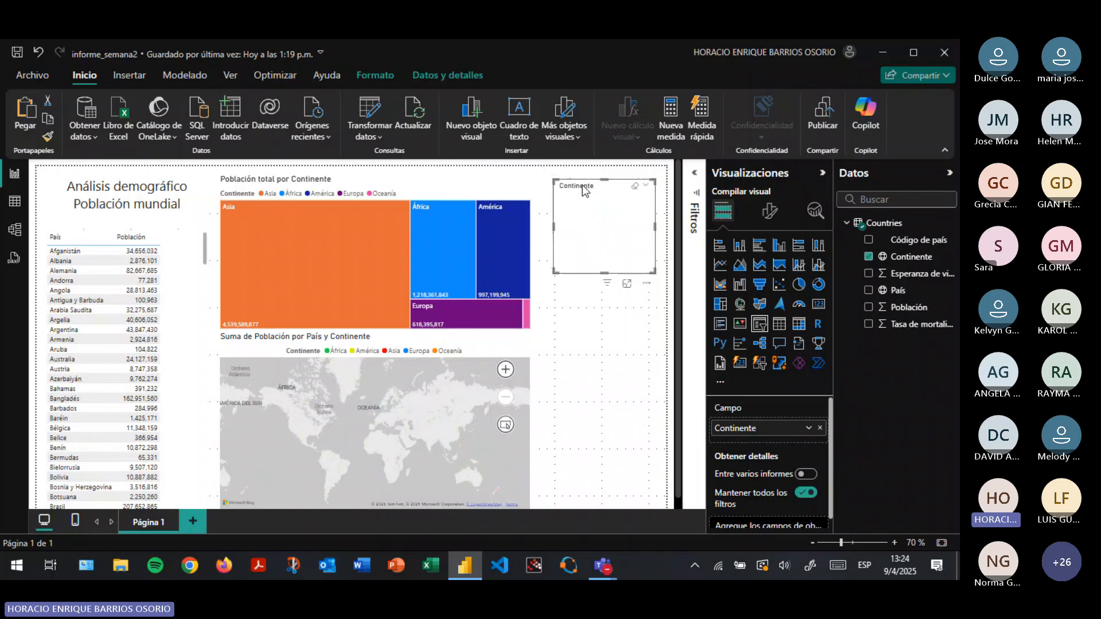
{"action": "left_click_drag", "start_coordinate": [580, 183], "coordinate": [579, 291]}
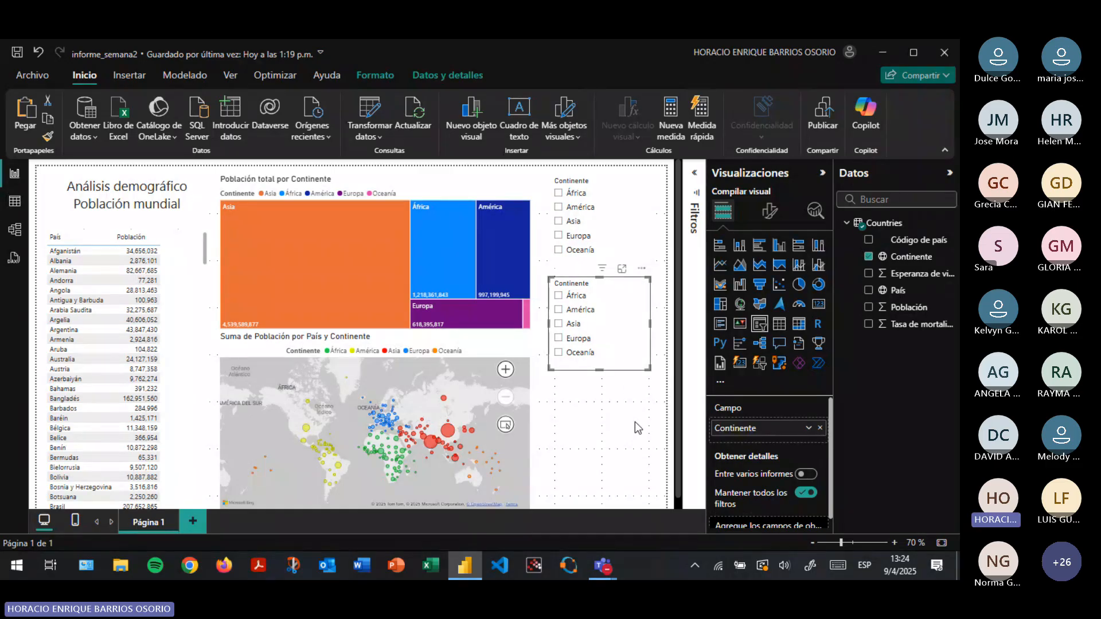
{"action": "key", "text": "ctrl+z"}
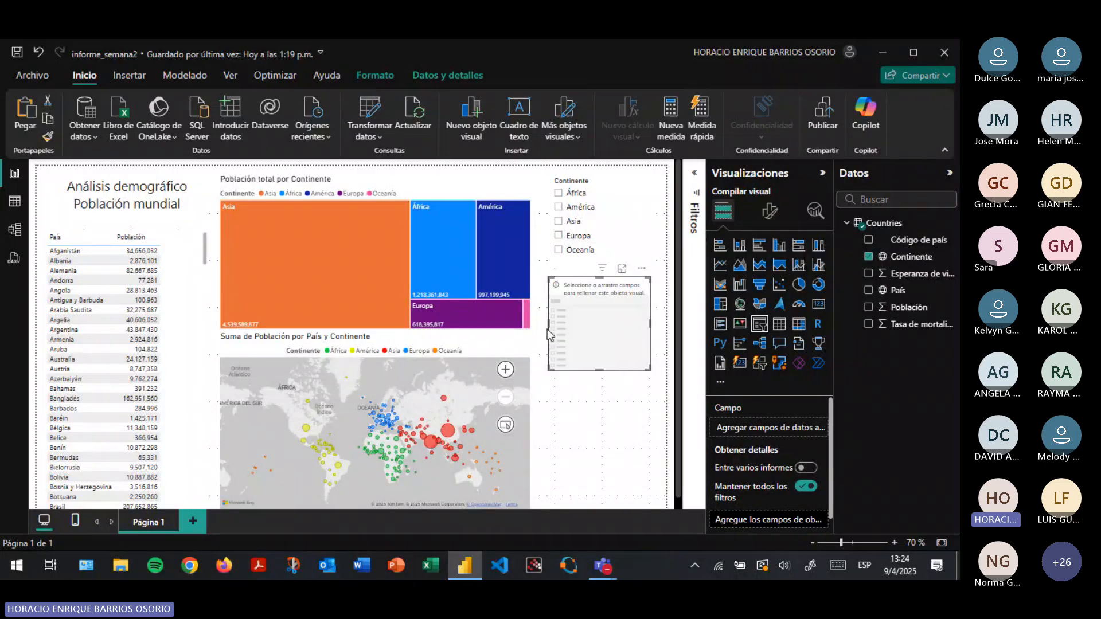
Examine the table of countries and their population in focus mode, going back to the report page in between
{"action": "left_click", "coordinate": [586, 405]}
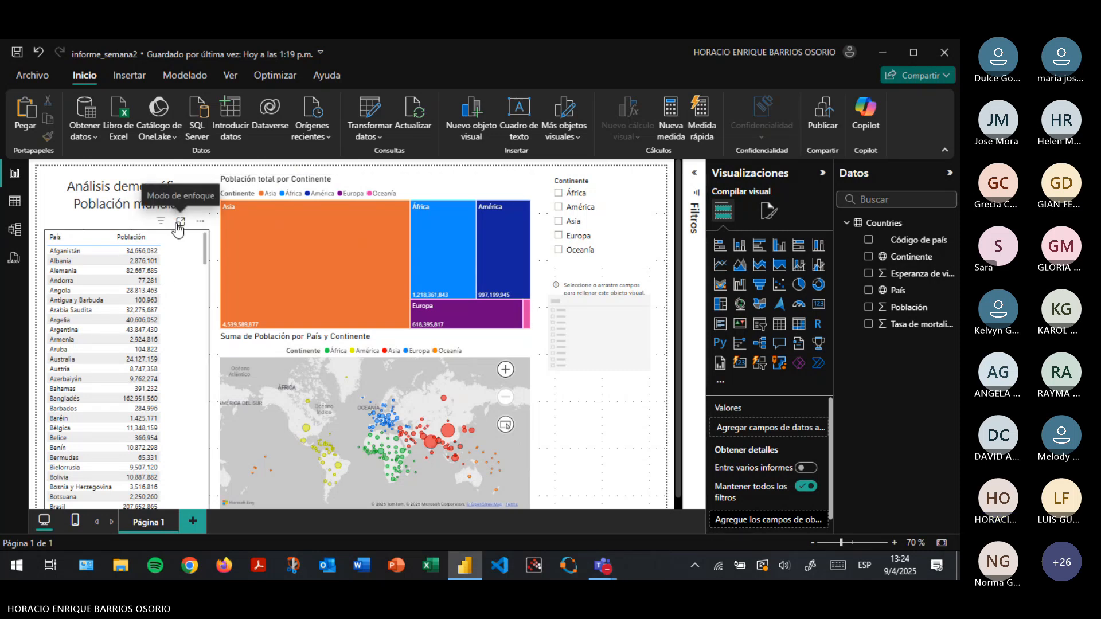
{"action": "left_click", "coordinate": [180, 222]}
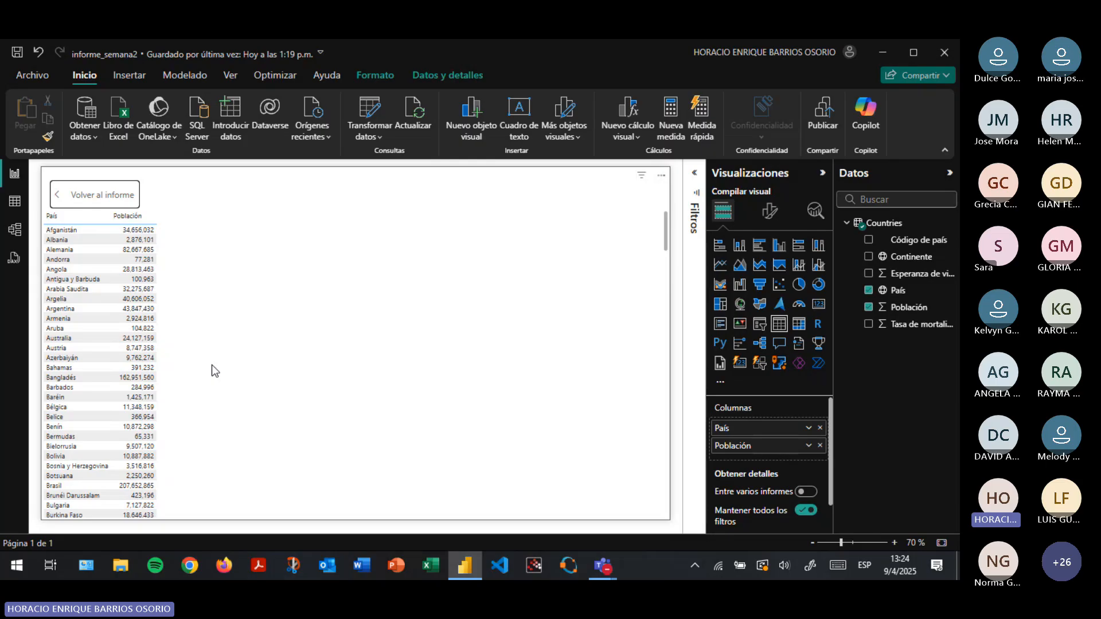
{"action": "left_click", "coordinate": [60, 201]}
{"action": "left_click", "coordinate": [593, 304]}
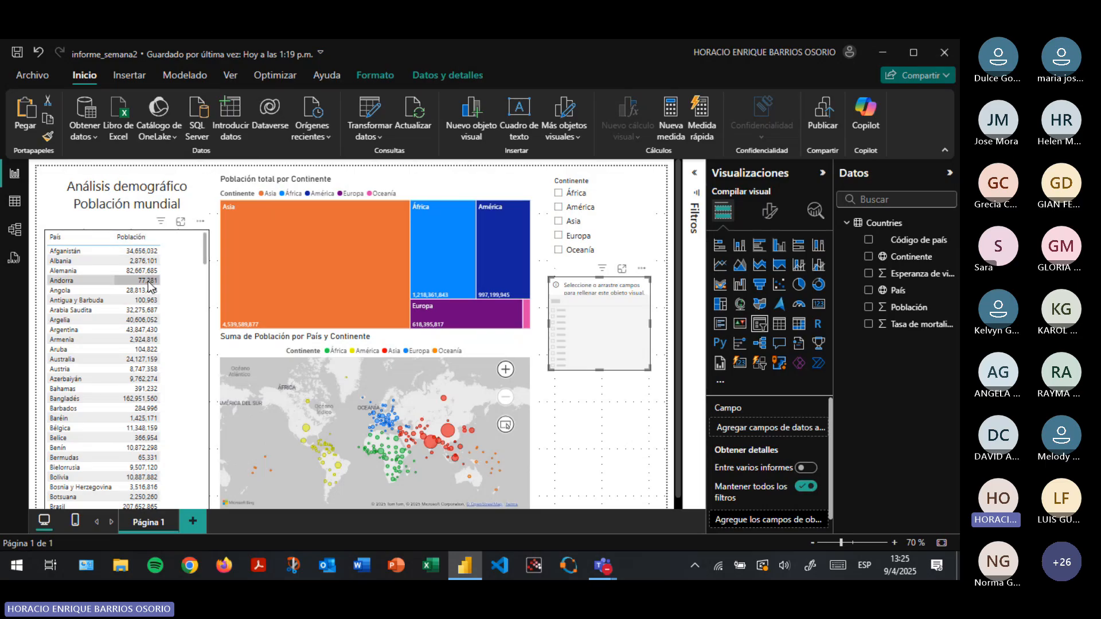
{"action": "left_click", "coordinate": [180, 222]}
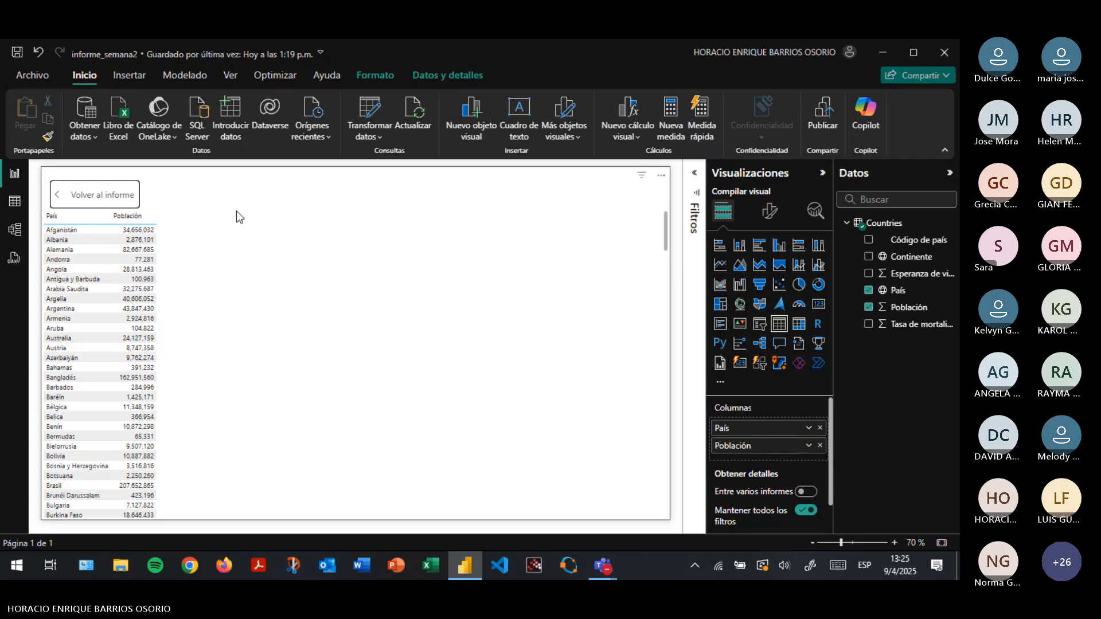
Return from focus mode, save the report and open the Power Query Editor to transform its data
{"action": "left_click", "coordinate": [123, 194]}
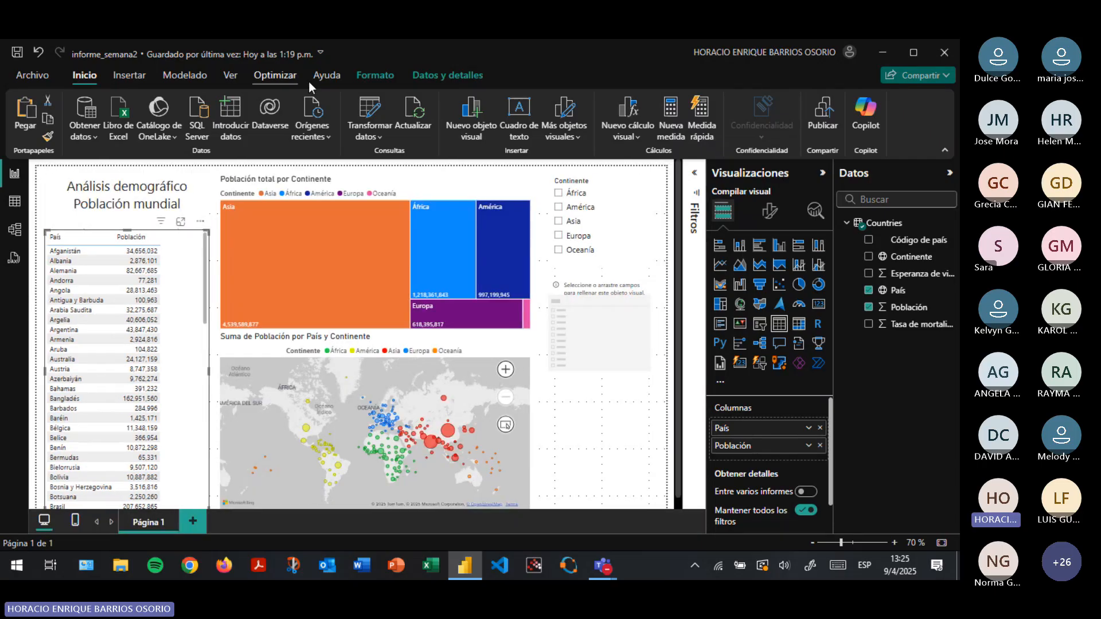
{"action": "left_click", "coordinate": [16, 55]}
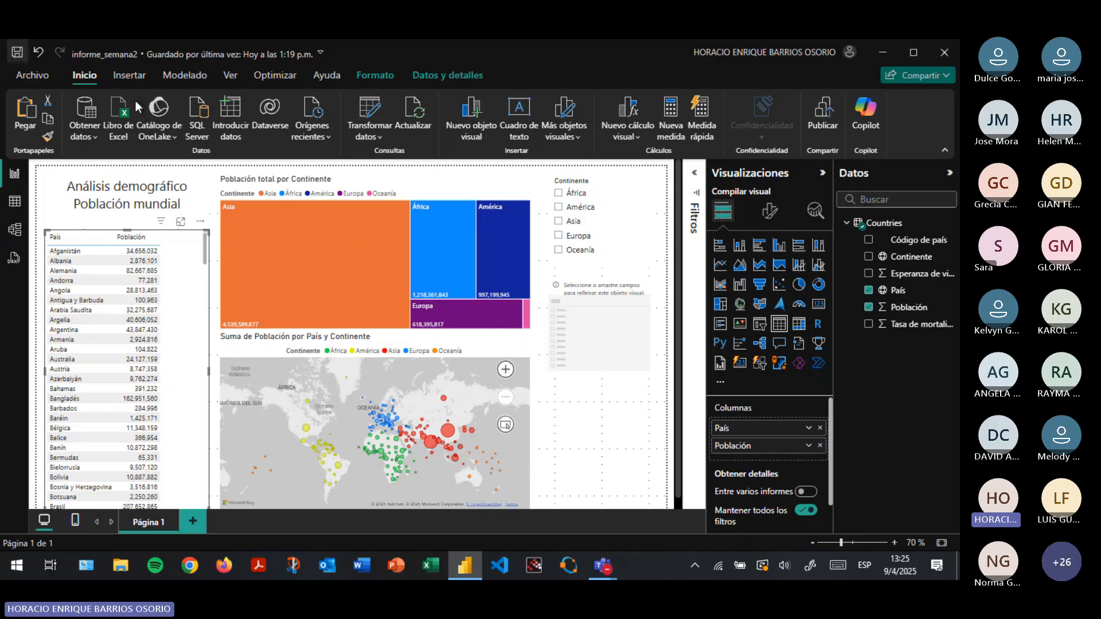
{"action": "left_click", "coordinate": [375, 111]}
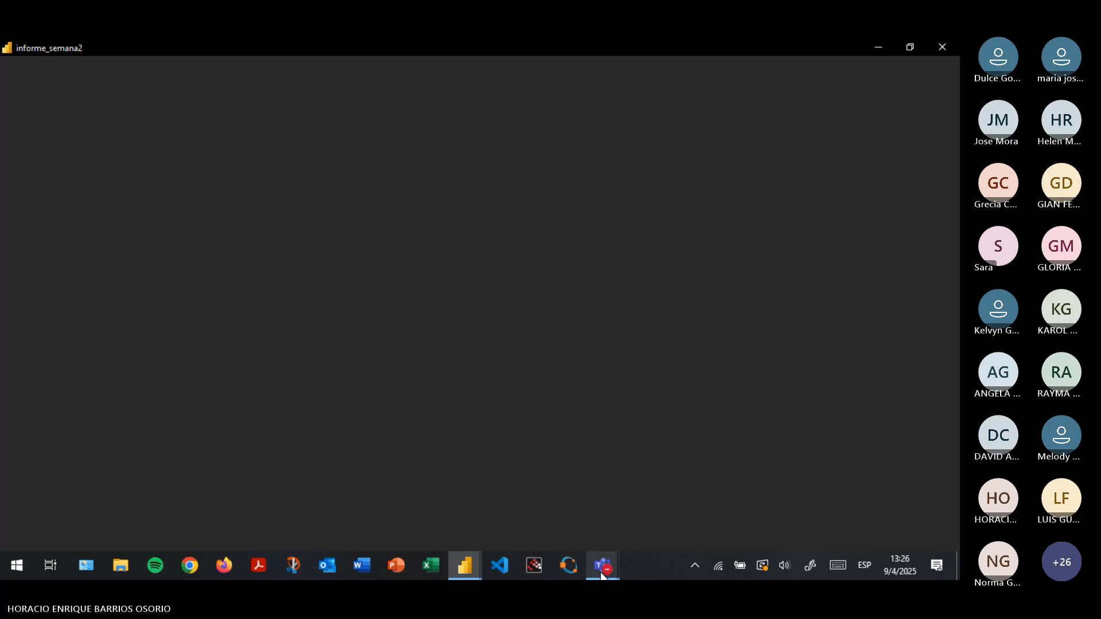
Switch to the Teams meeting and check its recording and transcription options before leaving the meeting window
{"action": "mouse_move", "coordinate": [603, 566]}
{"action": "left_click", "coordinate": [558, 515]}
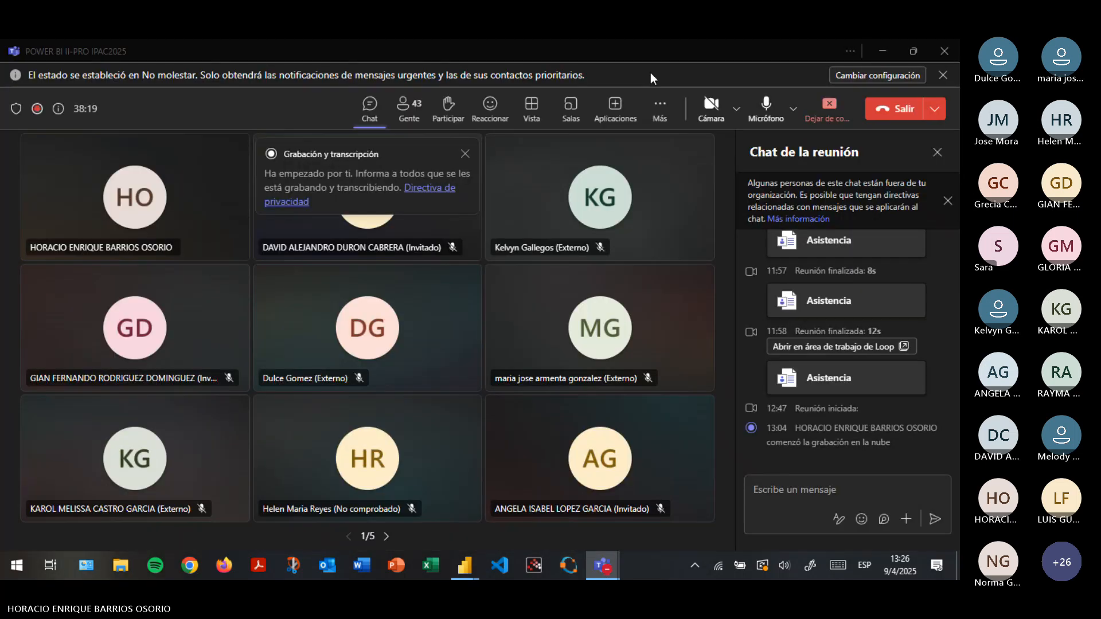
{"action": "left_click", "coordinate": [661, 110]}
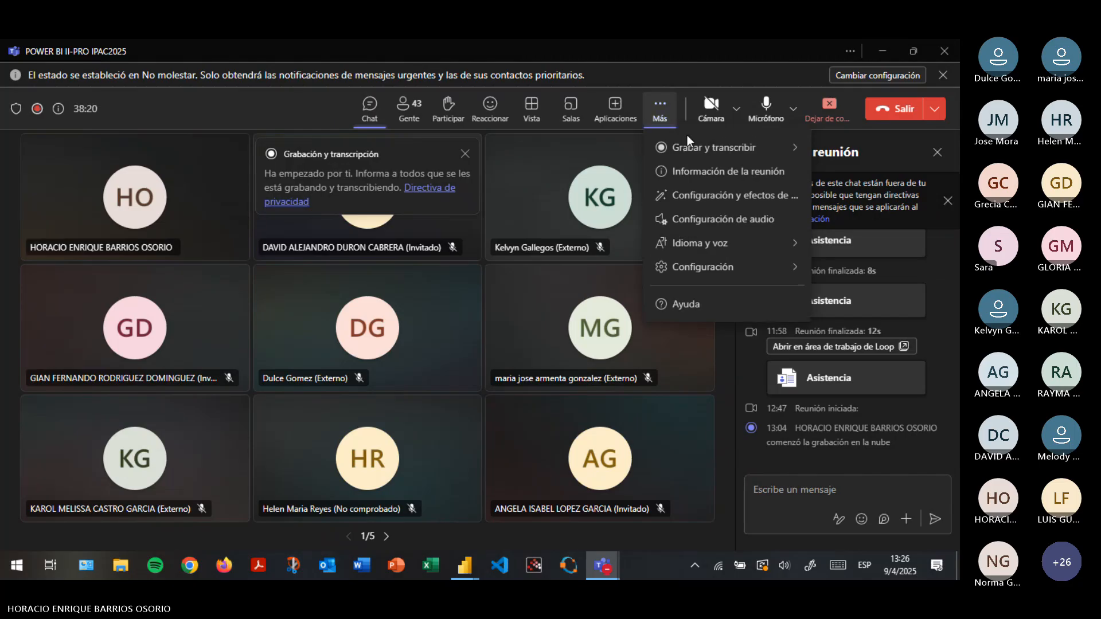
{"action": "left_click", "coordinate": [753, 150]}
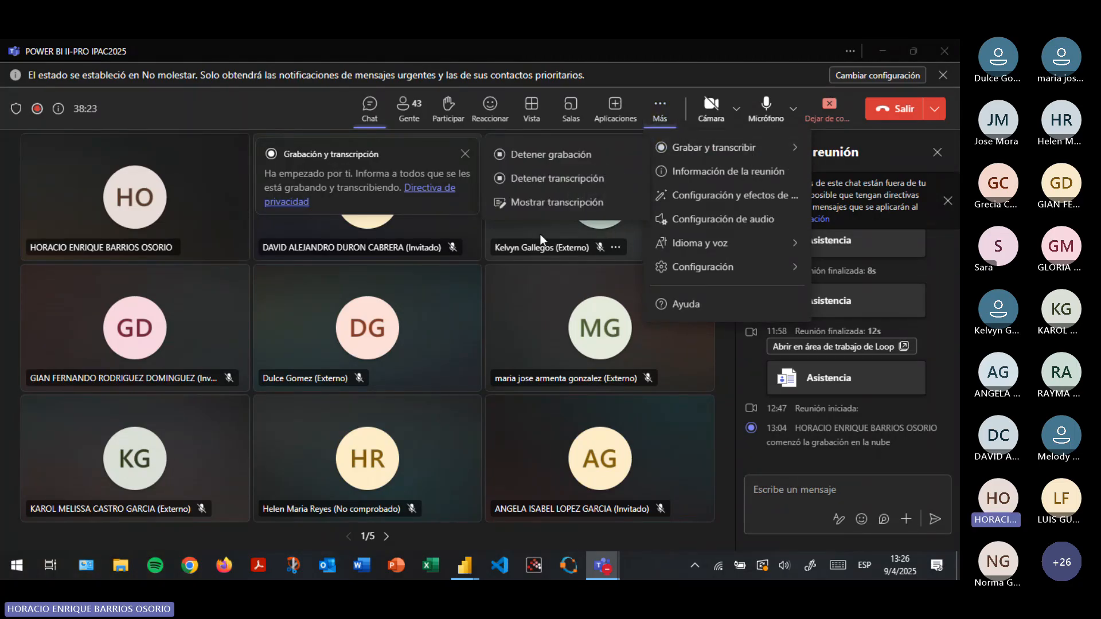
{"action": "left_click", "coordinate": [605, 564]}
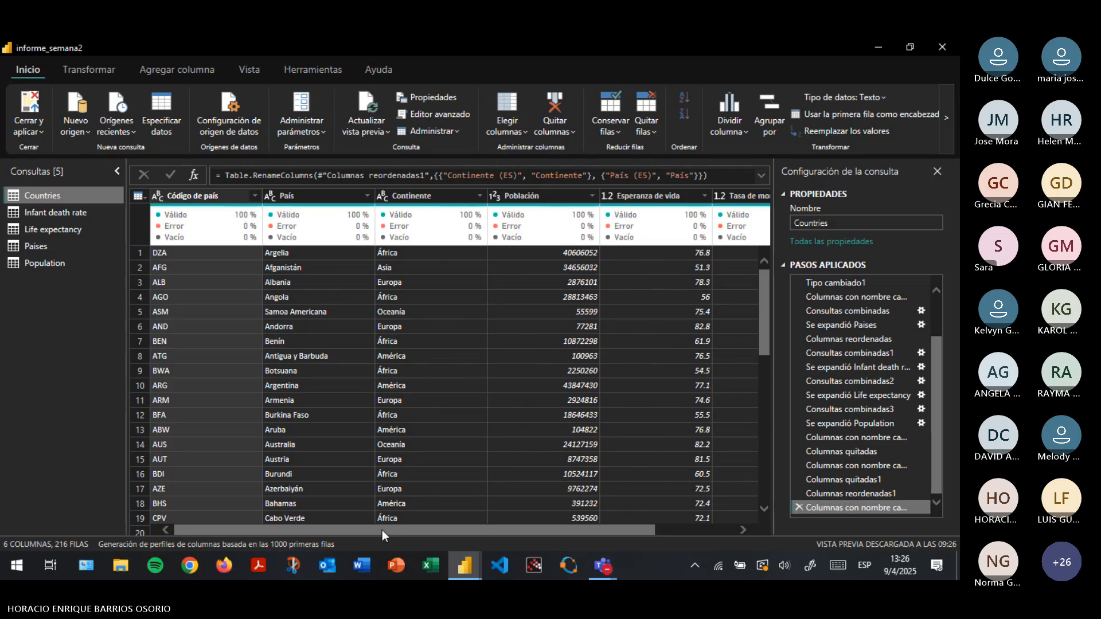
Start a conditional column in the Countries query and name it Rango de población
{"action": "left_click_drag", "start_coordinate": [382, 530], "coordinate": [483, 524]}
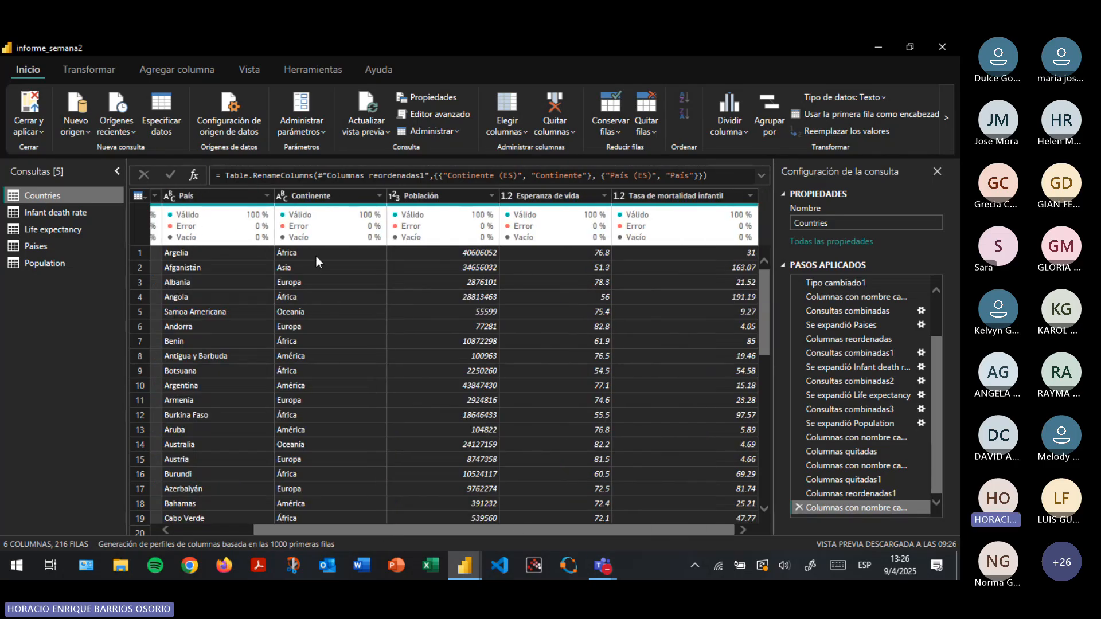
{"action": "left_click", "coordinate": [180, 70]}
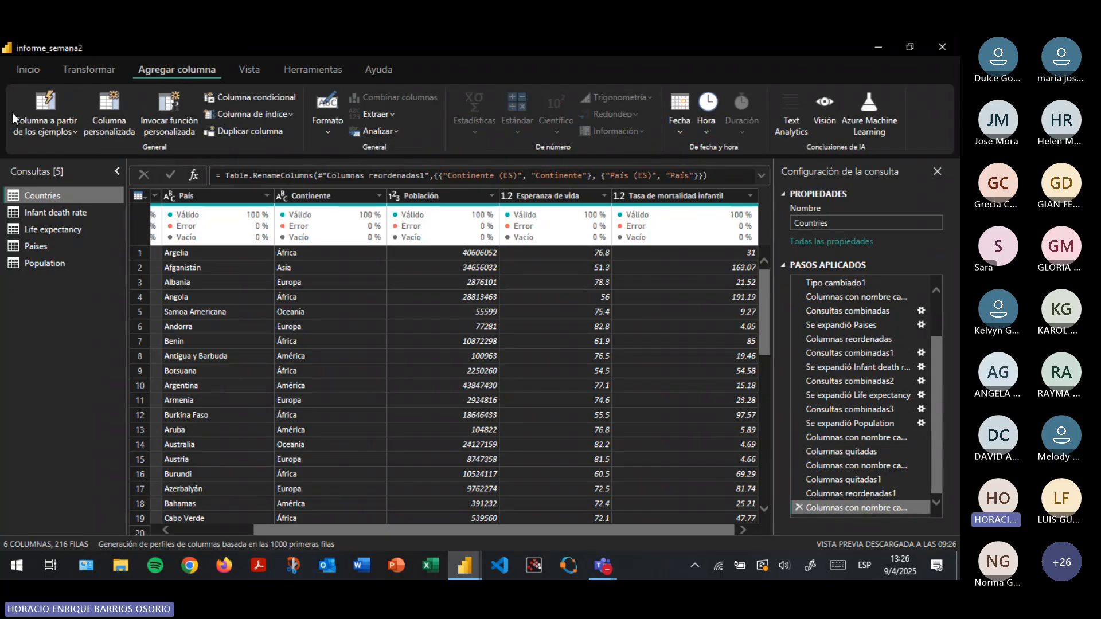
{"action": "left_click", "coordinate": [78, 132]}
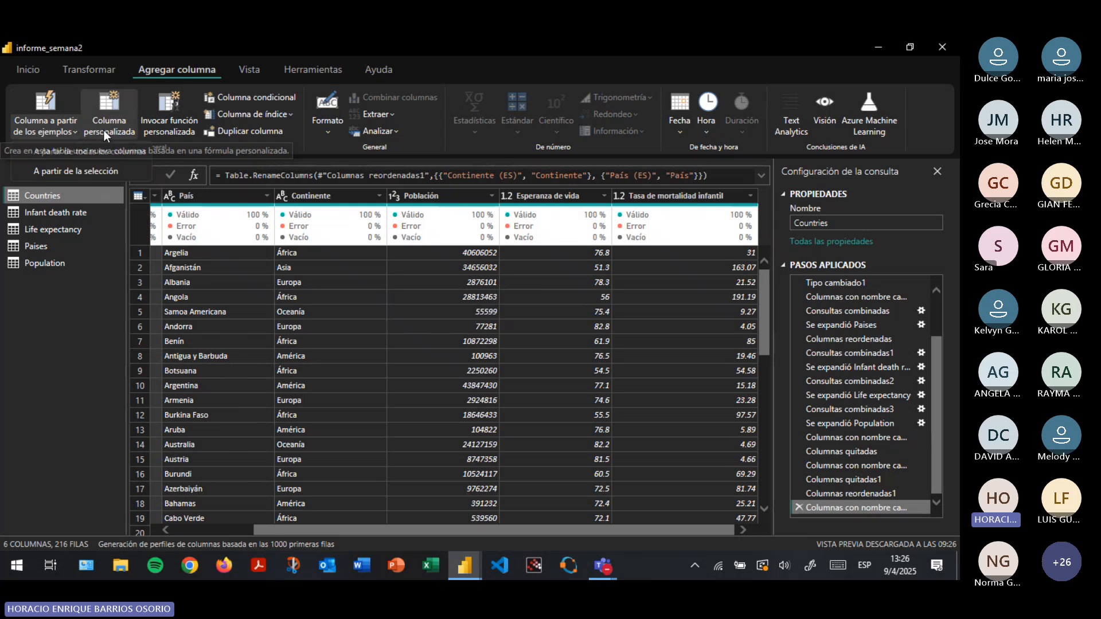
{"action": "left_click", "coordinate": [249, 94]}
{"action": "left_click", "coordinate": [249, 94]}
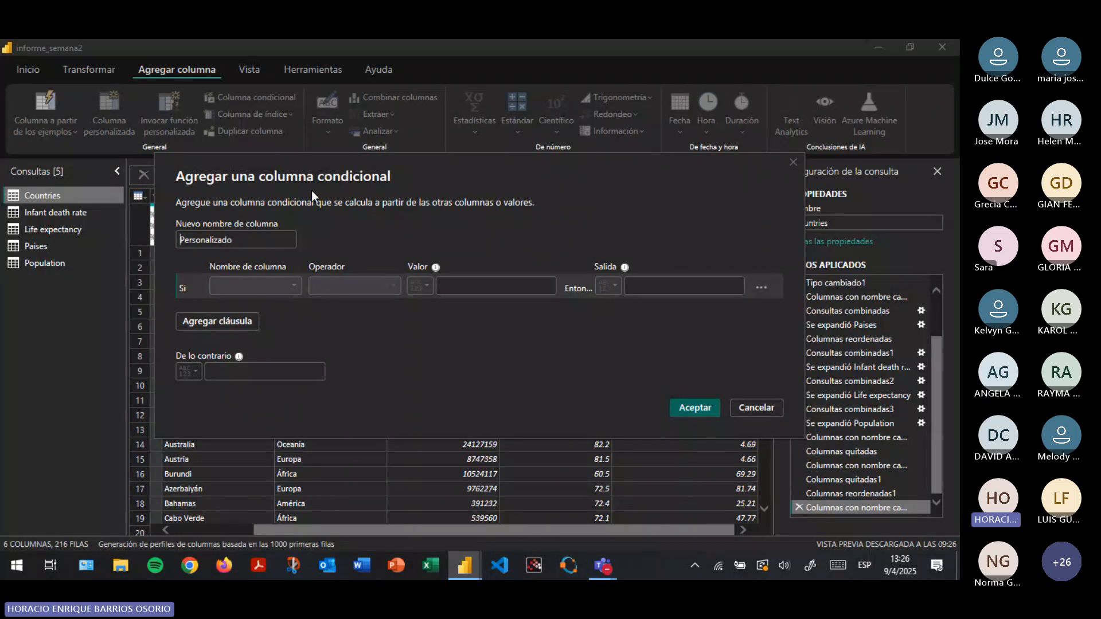
{"action": "double_click", "coordinate": [252, 236]}
{"action": "type", "text": "Rango "}
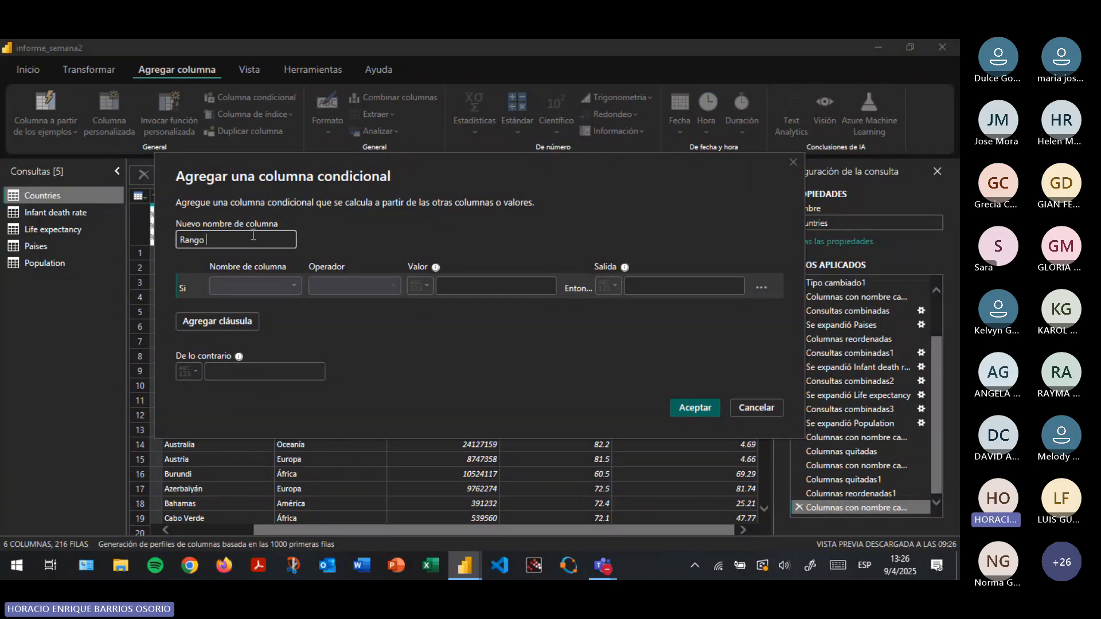
{"action": "type", "text": "de población"}
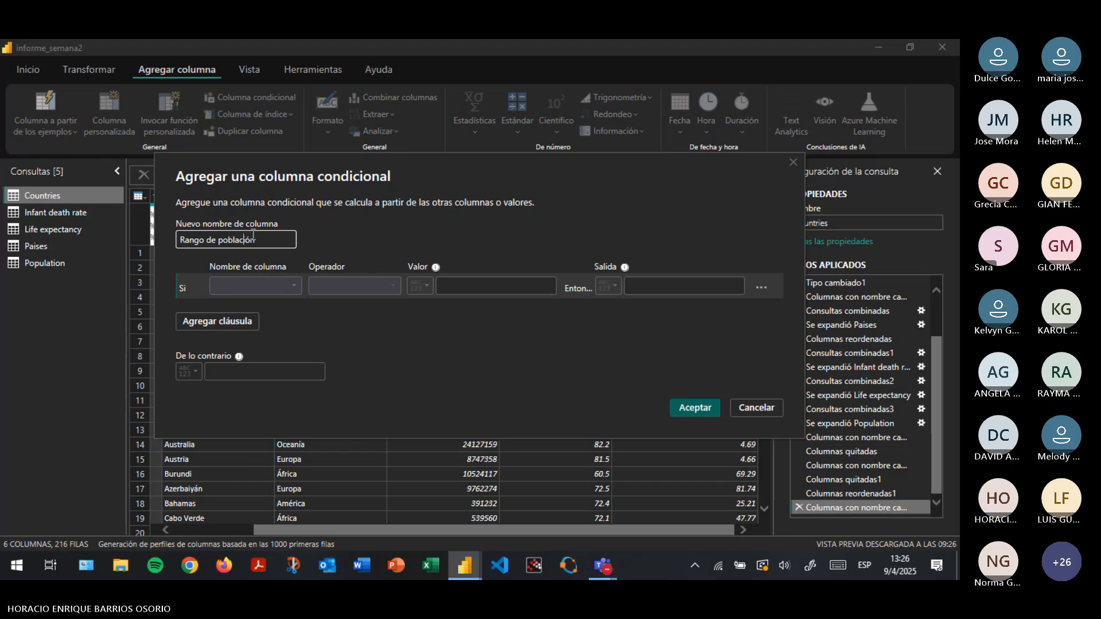
Change the new conditional column's name to Categoría poblacional
{"action": "key", "text": "ctrl+Left"}
{"action": "key", "text": "BackSpace"}
{"action": "key", "text": "BackSpace"}
{"action": "key", "text": "BackSpace"}
{"action": "key", "text": "BackSpace"}
{"action": "key", "text": "BackSpace"}
{"action": "key", "text": "BackSpace"}
{"action": "key", "text": "BackSpace"}
{"action": "key", "text": "BackSpace"}
{"action": "key", "text": "BackSpace"}
{"action": "type", "text": "c"}
{"action": "key", "text": "BackSpace"}
{"action": "type", "text": "Categori"}
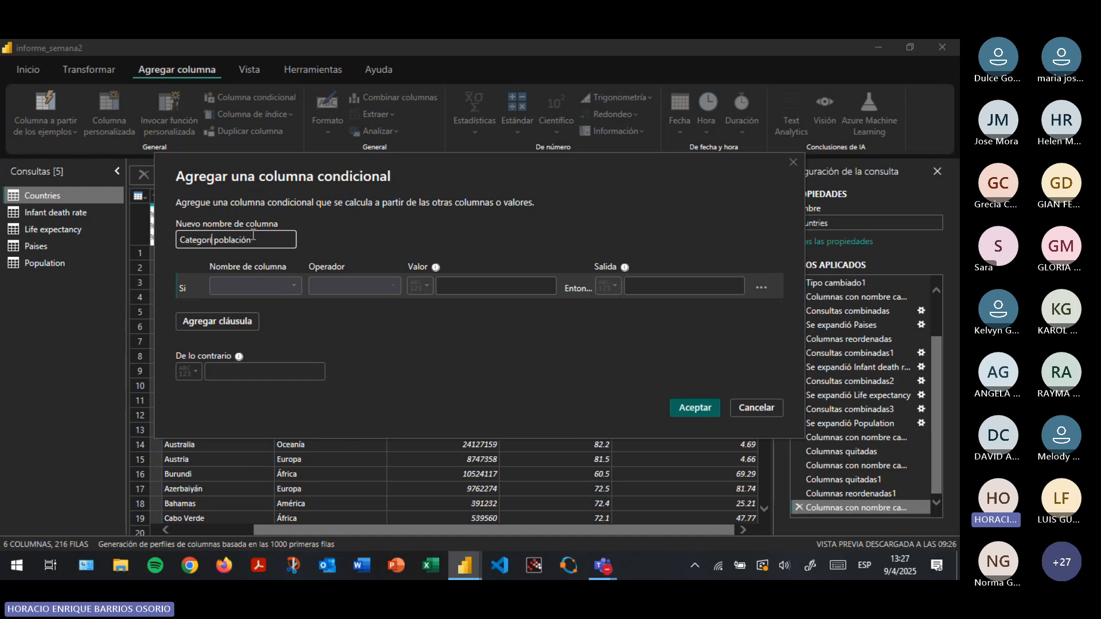
{"action": "type", "text": "a"}
{"action": "key", "text": "BackSpace"}
{"action": "key", "text": "BackSpace"}
{"action": "type", "text": "onal"}
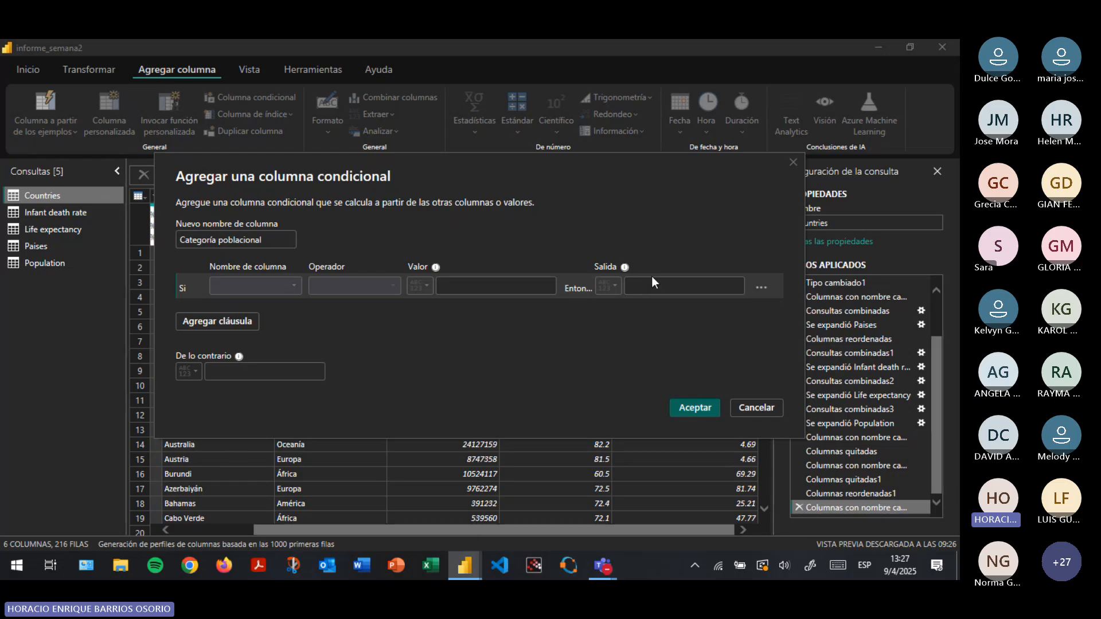
Base the first clause on the Población column and set its output to 0 - 1 M
{"action": "left_click", "coordinate": [242, 285]}
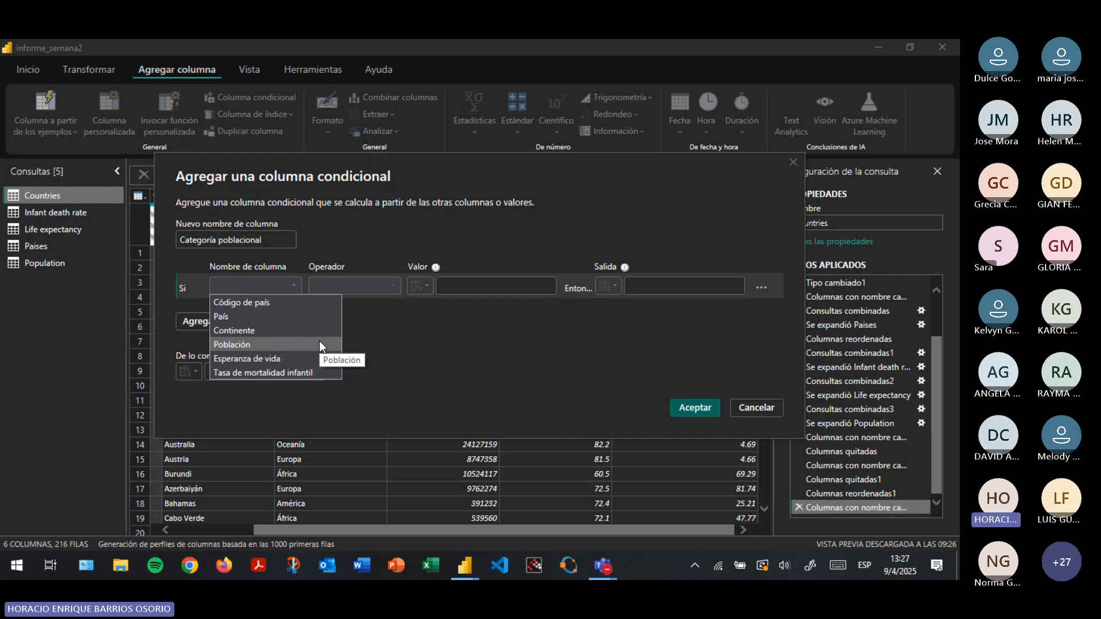
{"action": "left_click", "coordinate": [222, 345]}
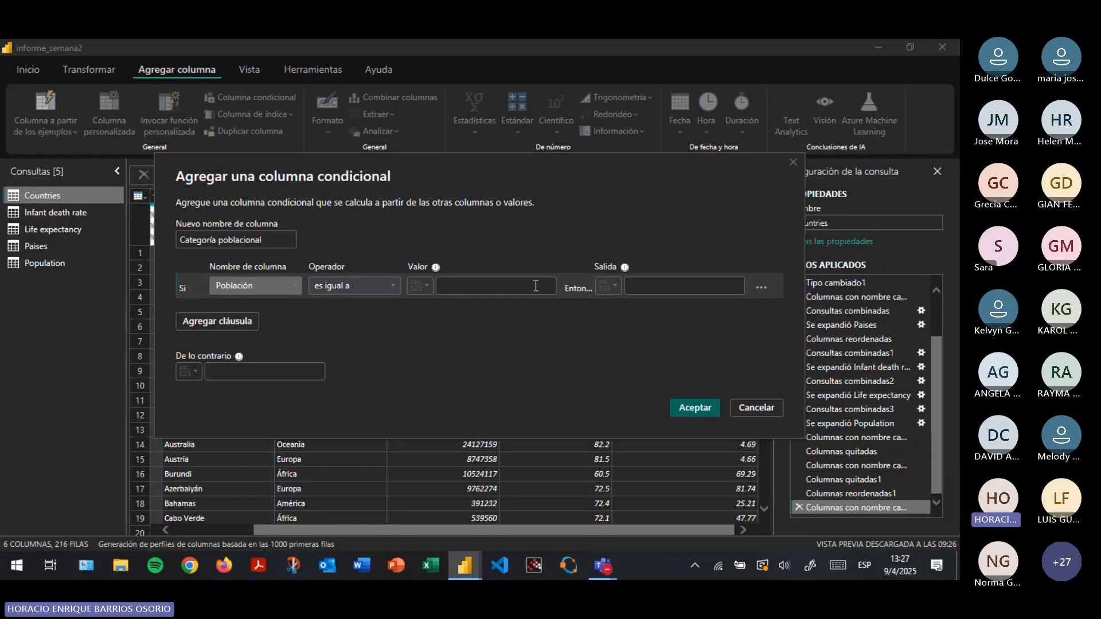
{"action": "left_click", "coordinate": [636, 288]}
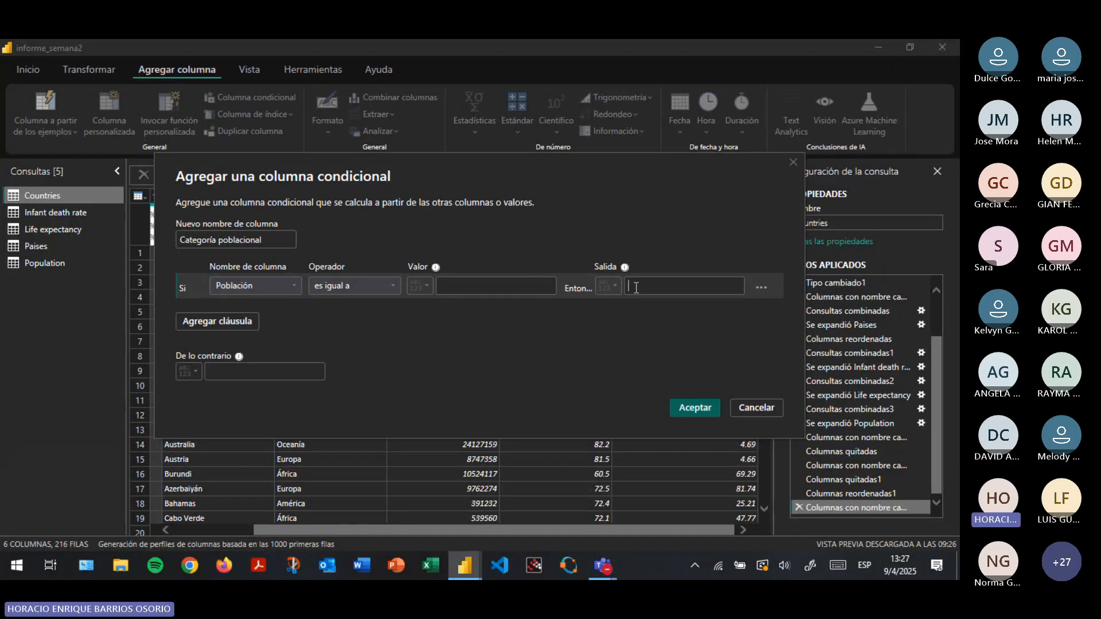
{"action": "type", "text": "1"}
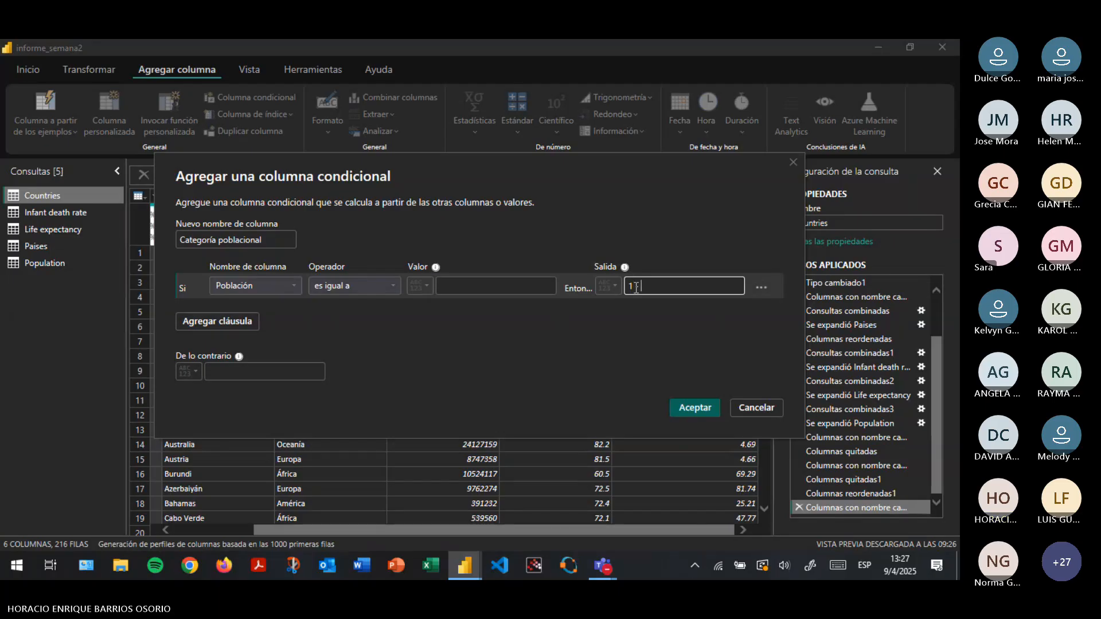
{"action": "key", "text": "BackSpace"}
{"action": "type", "text": "0"}
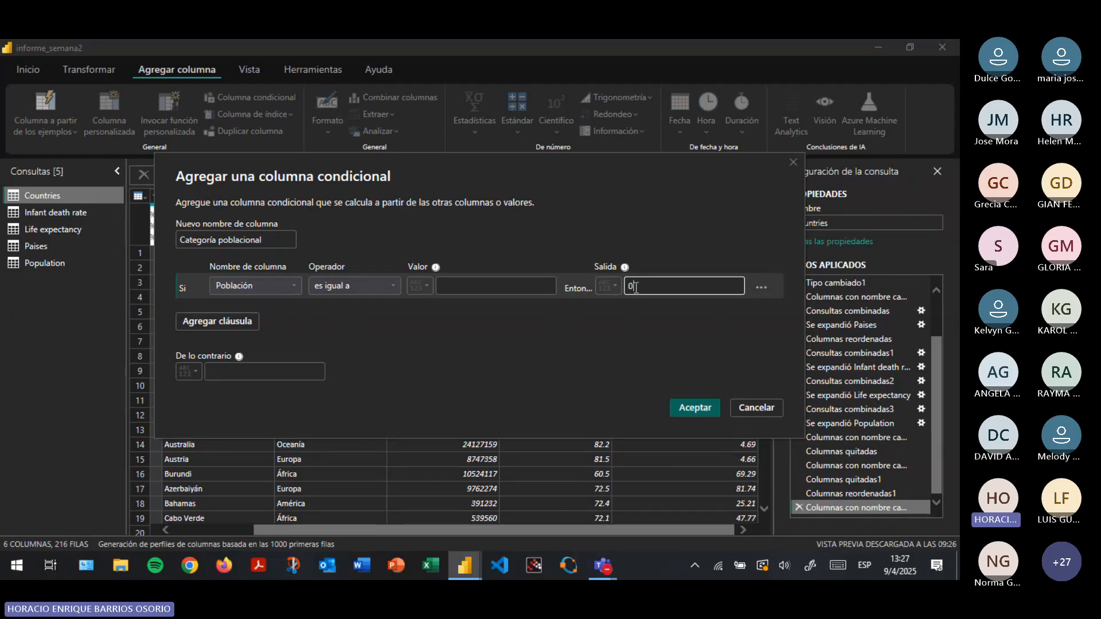
{"action": "type", "text": ".1 M"}
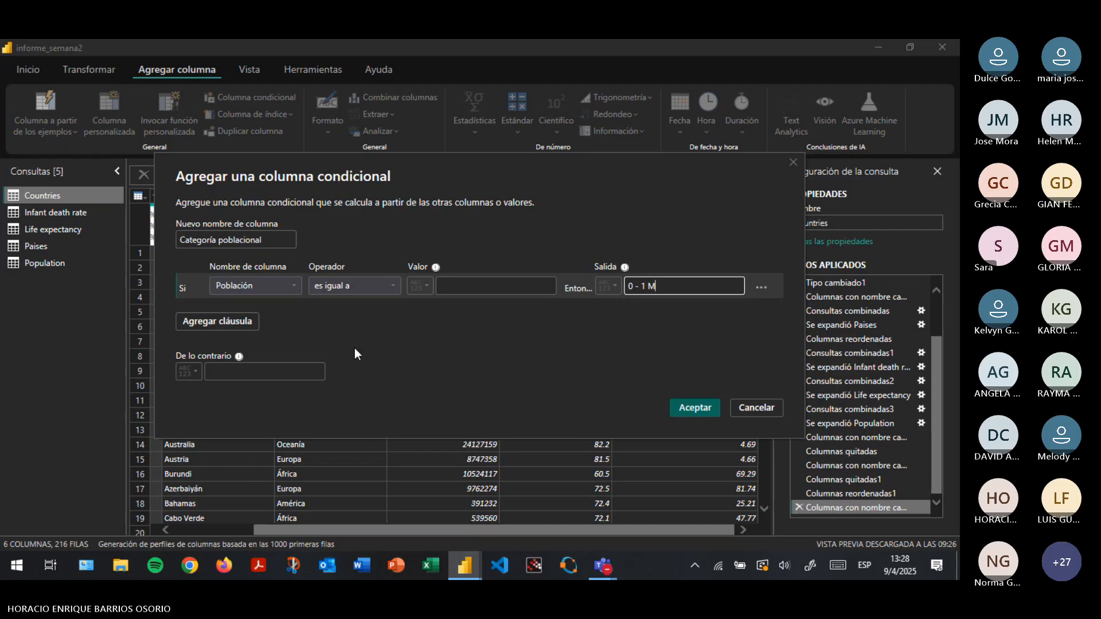
Set the first clause's comparison value to 1000000 and its operator to es menor o igual que
{"action": "left_click", "coordinate": [477, 284]}
{"action": "type", "text": "1"}
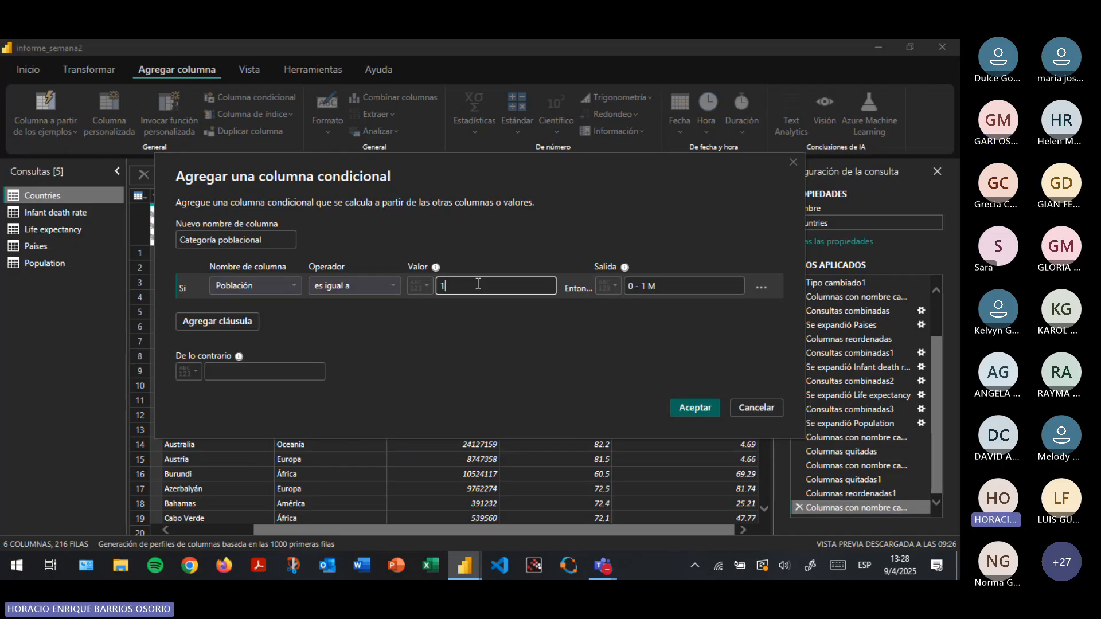
{"action": "type", "text": "000000"}
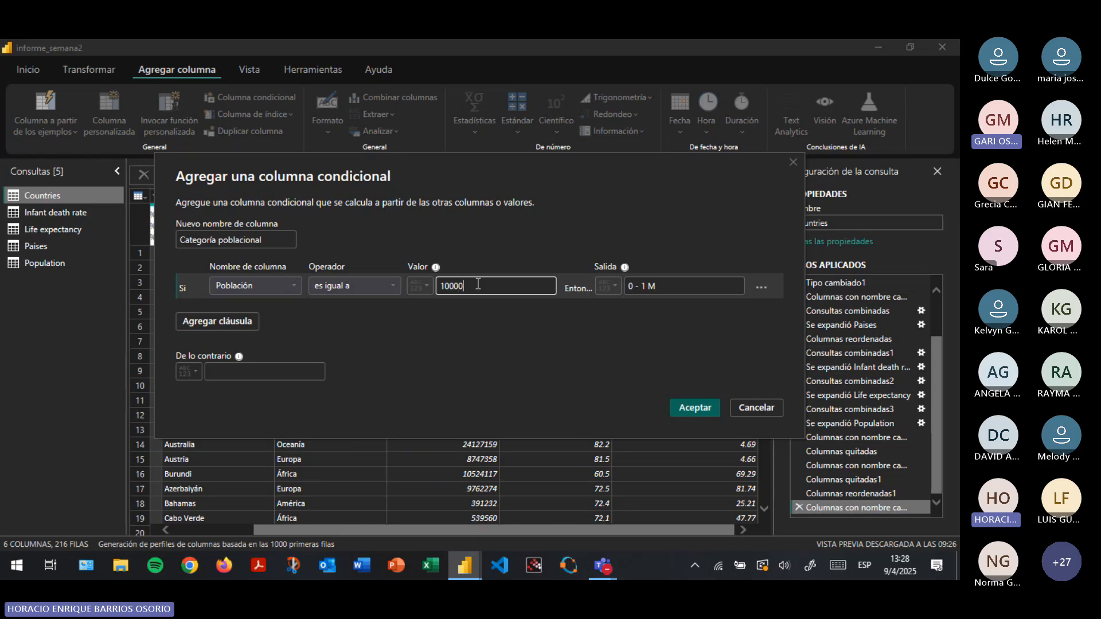
{"action": "double_click", "coordinate": [478, 284]}
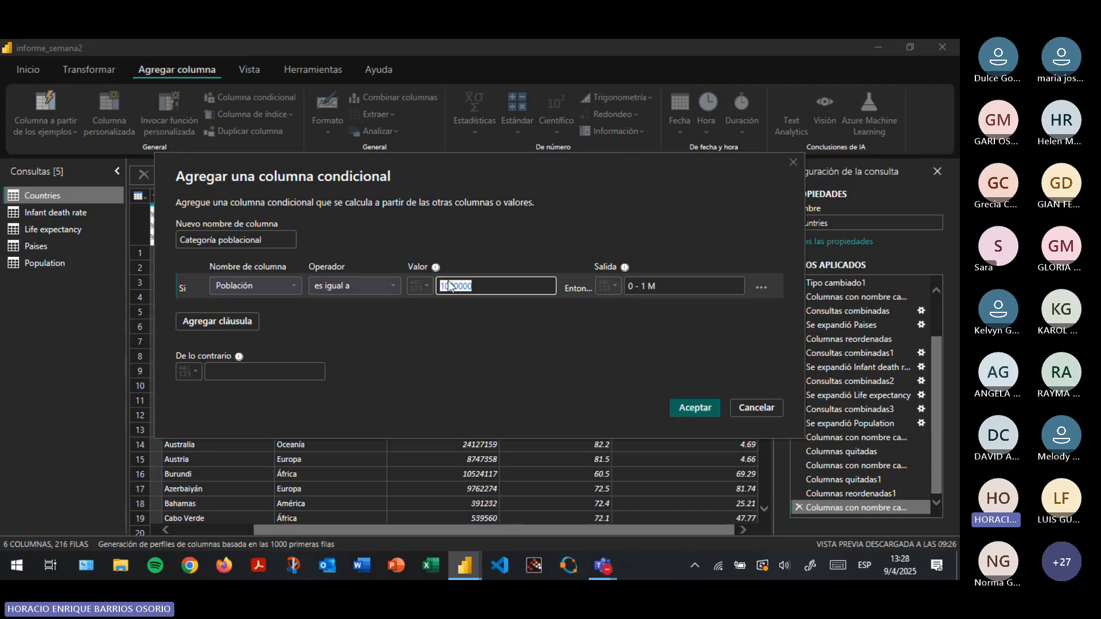
{"action": "left_click", "coordinate": [367, 285]}
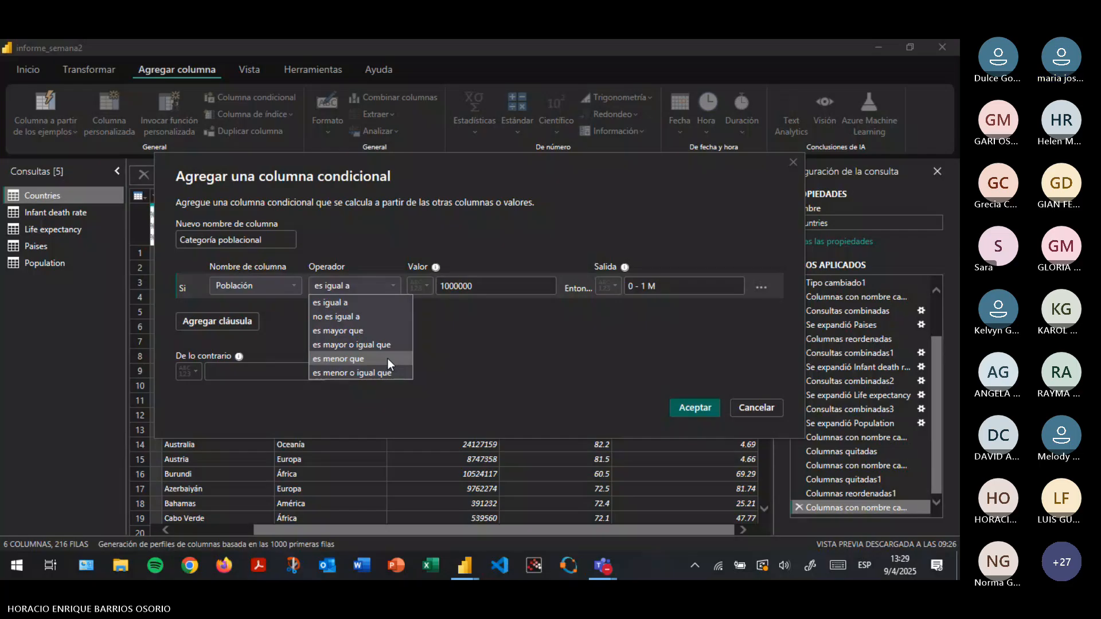
{"action": "left_click", "coordinate": [370, 374]}
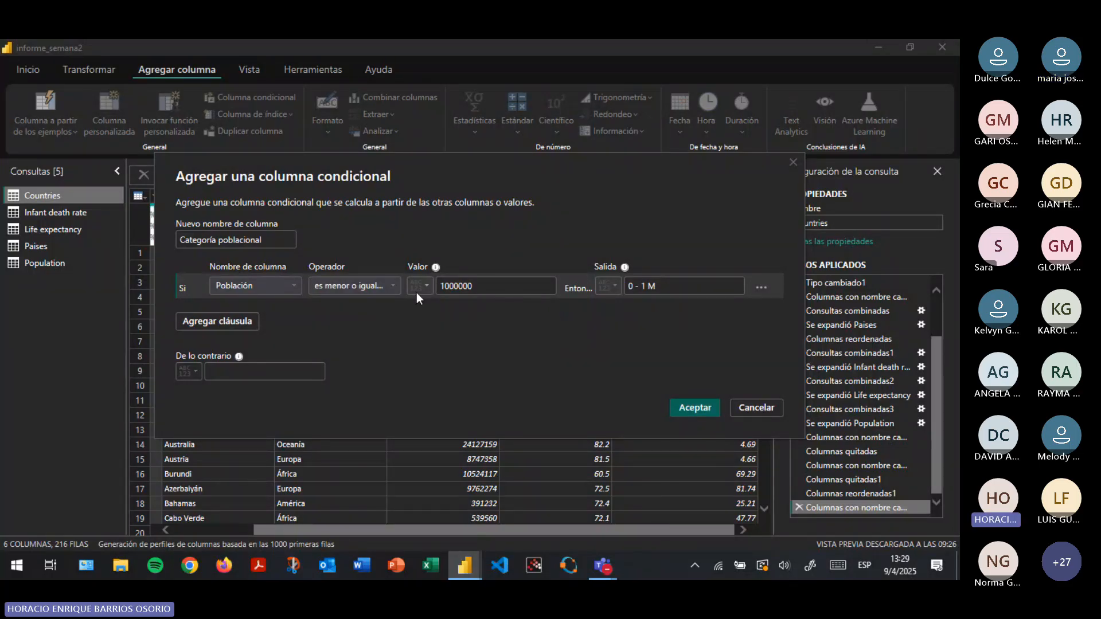
{"action": "double_click", "coordinate": [459, 287]}
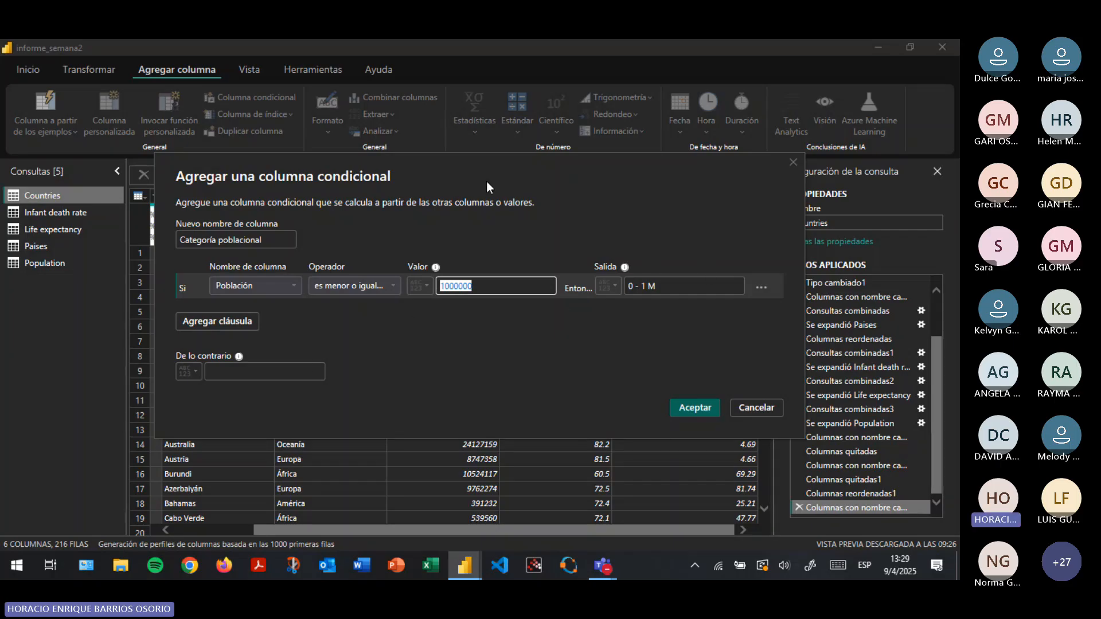
{"action": "left_click_drag", "start_coordinate": [486, 181], "coordinate": [582, 315]}
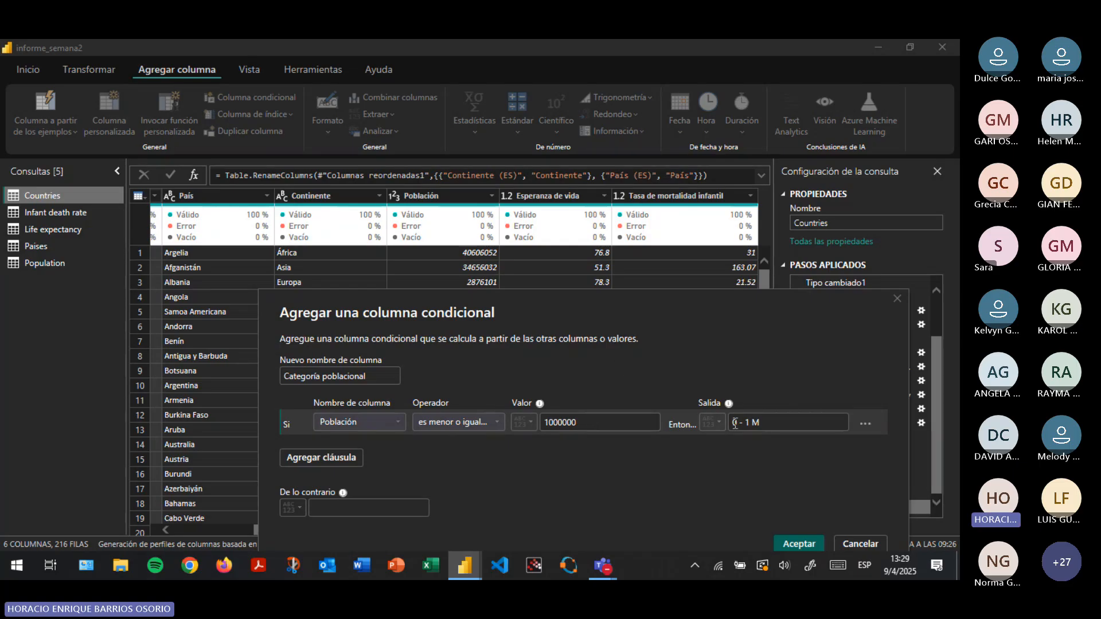
{"action": "left_click_drag", "start_coordinate": [733, 422], "coordinate": [767, 422]}
{"action": "left_click_drag", "start_coordinate": [633, 304], "coordinate": [633, 145]}
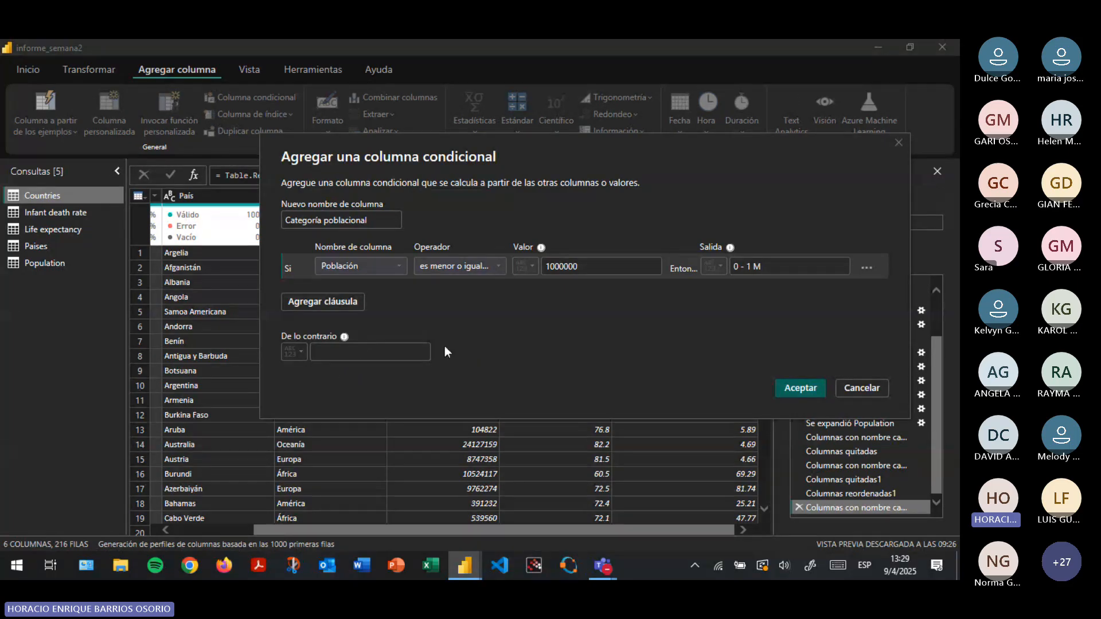
{"action": "left_click_drag", "start_coordinate": [656, 143], "coordinate": [584, 166]}
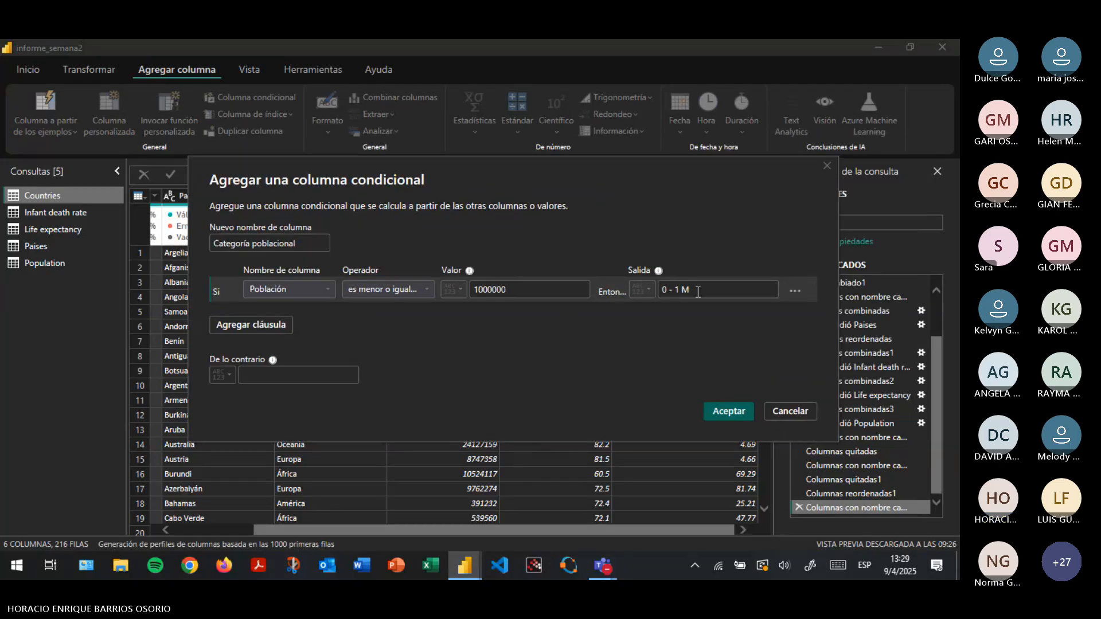
Add three empty clauses below the first one in the conditional column
{"action": "left_click", "coordinate": [250, 325]}
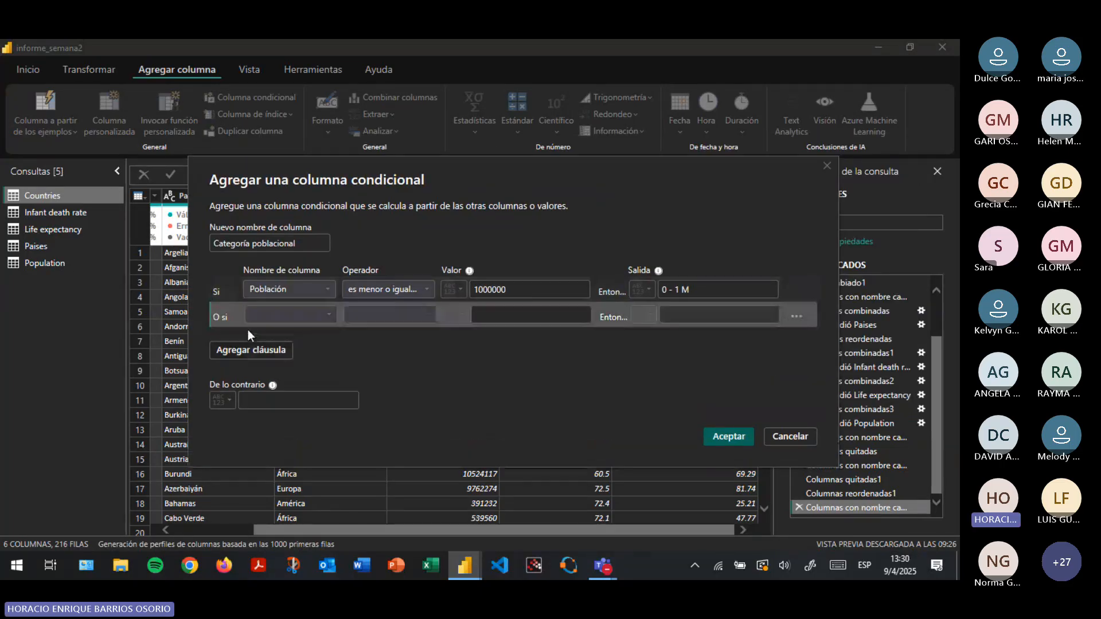
{"action": "left_click", "coordinate": [236, 350]}
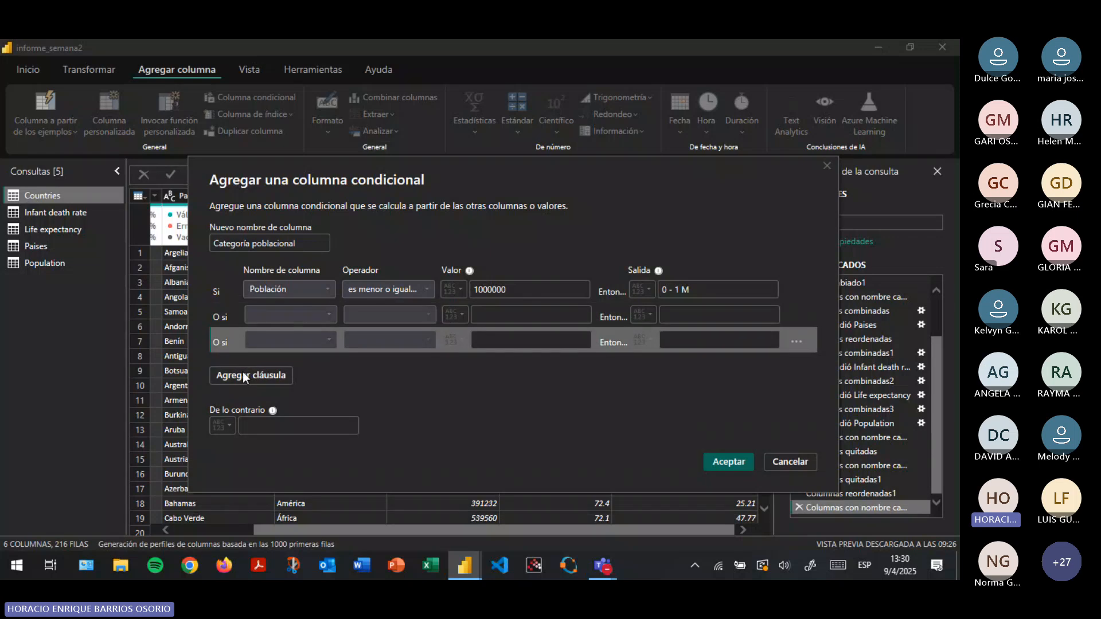
{"action": "left_click", "coordinate": [243, 375]}
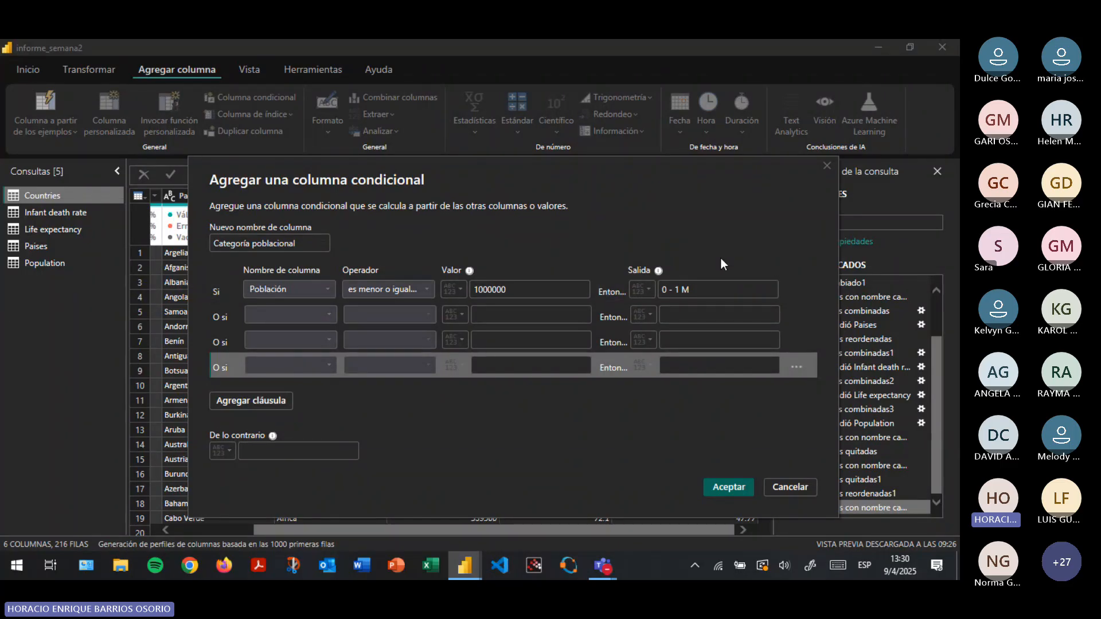
Set the outputs of the second, third and fourth clauses to 1 - 10 M, 10 - 100 M and 100 - 1000M
{"action": "left_click", "coordinate": [692, 312]}
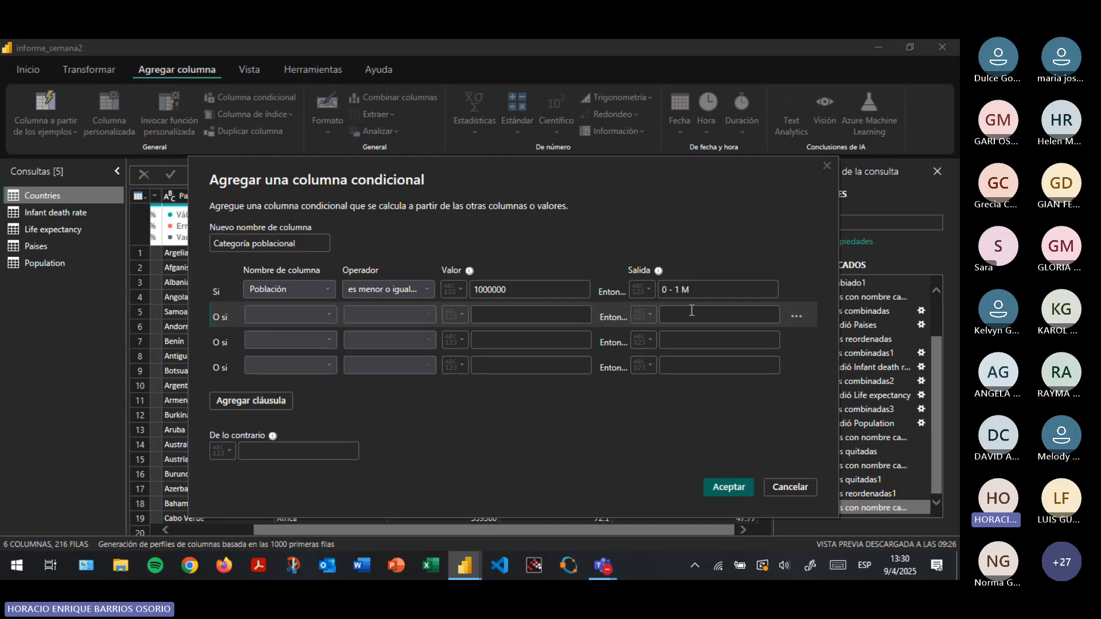
{"action": "type", "text": "1-"}
{"action": "type", "text": "- 10"}
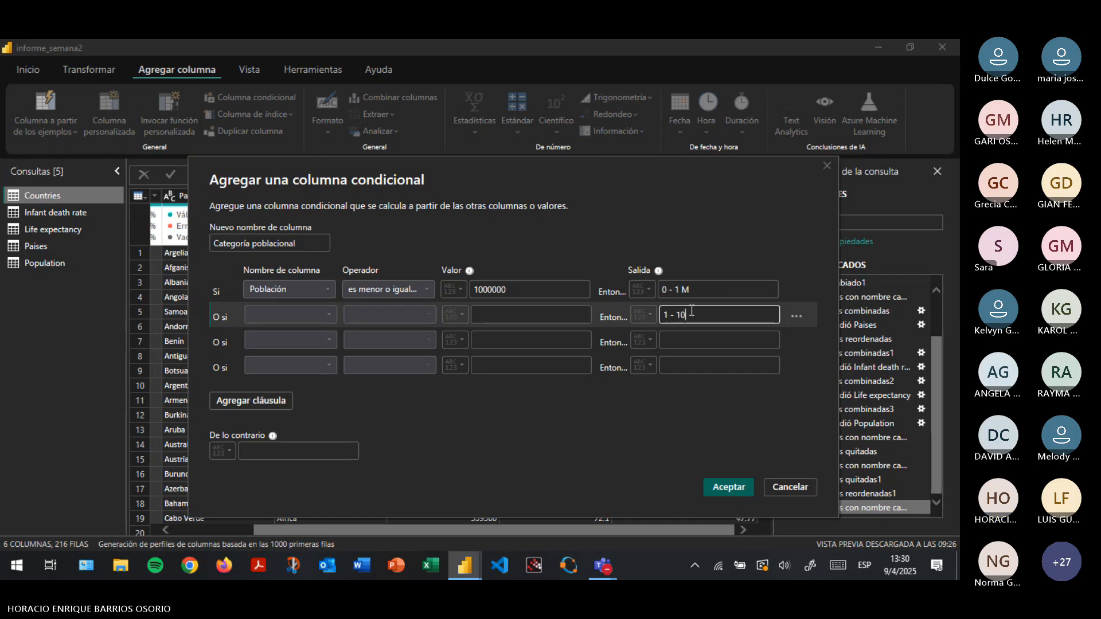
{"action": "type", "text": " M"}
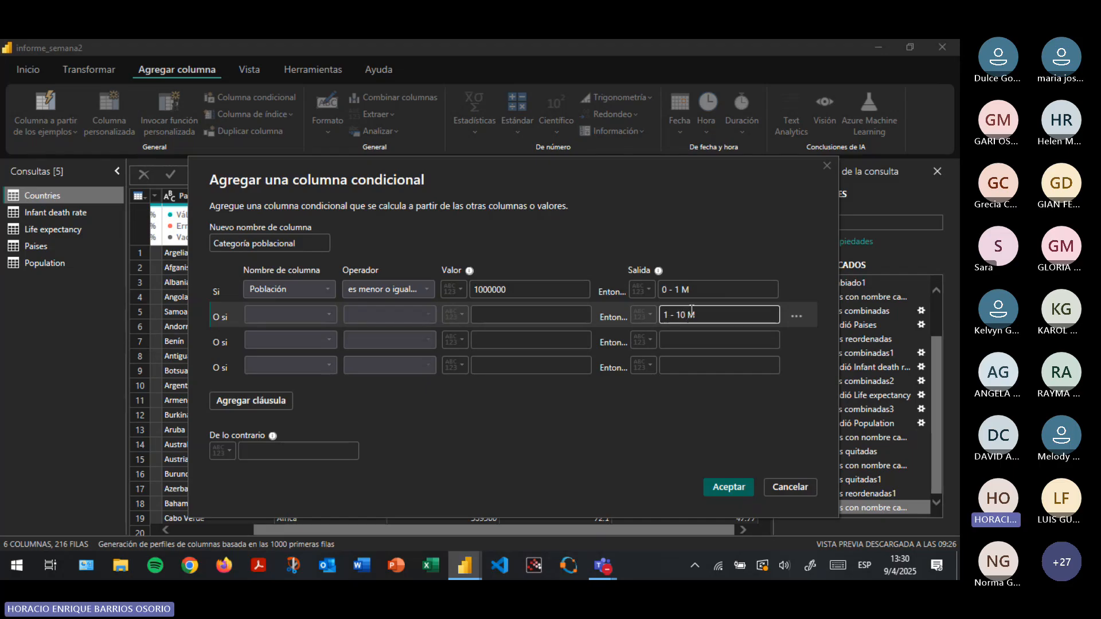
{"action": "left_click", "coordinate": [687, 339]}
{"action": "type", "text": "10"}
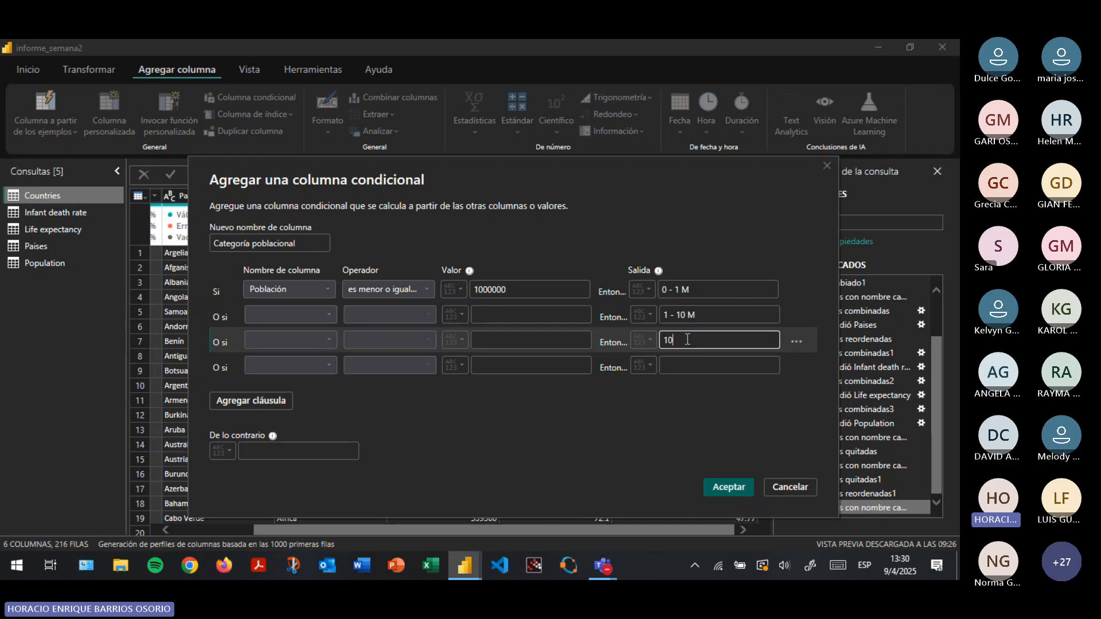
{"action": "type", "text": " - 100 M"}
{"action": "left_click", "coordinate": [675, 366]}
{"action": "type", "text": "100"}
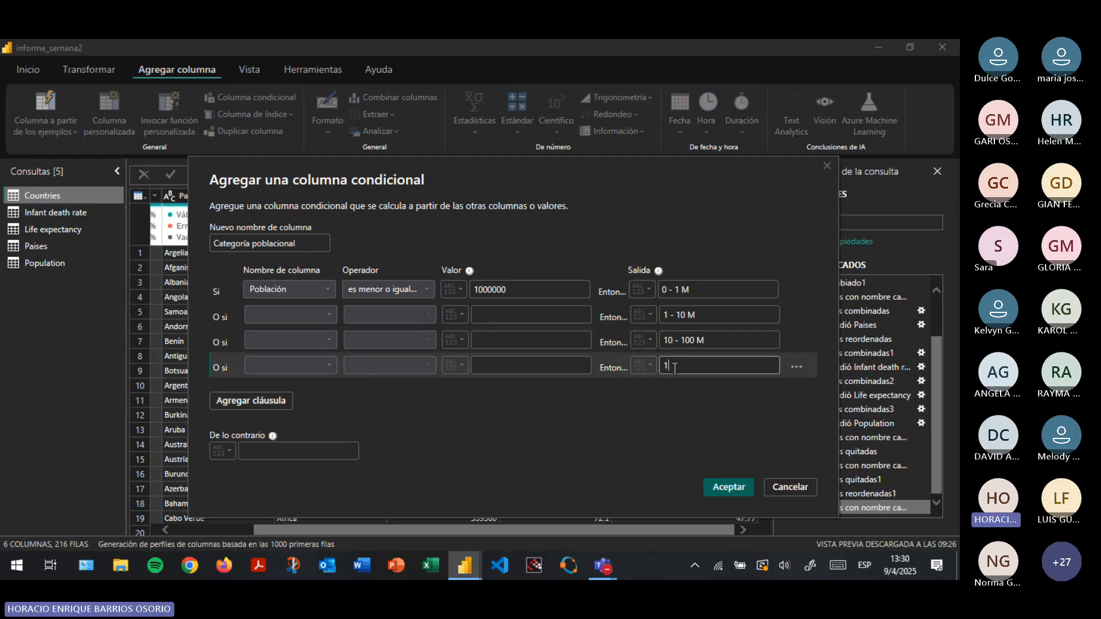
{"action": "type", "text": " - 1000M"}
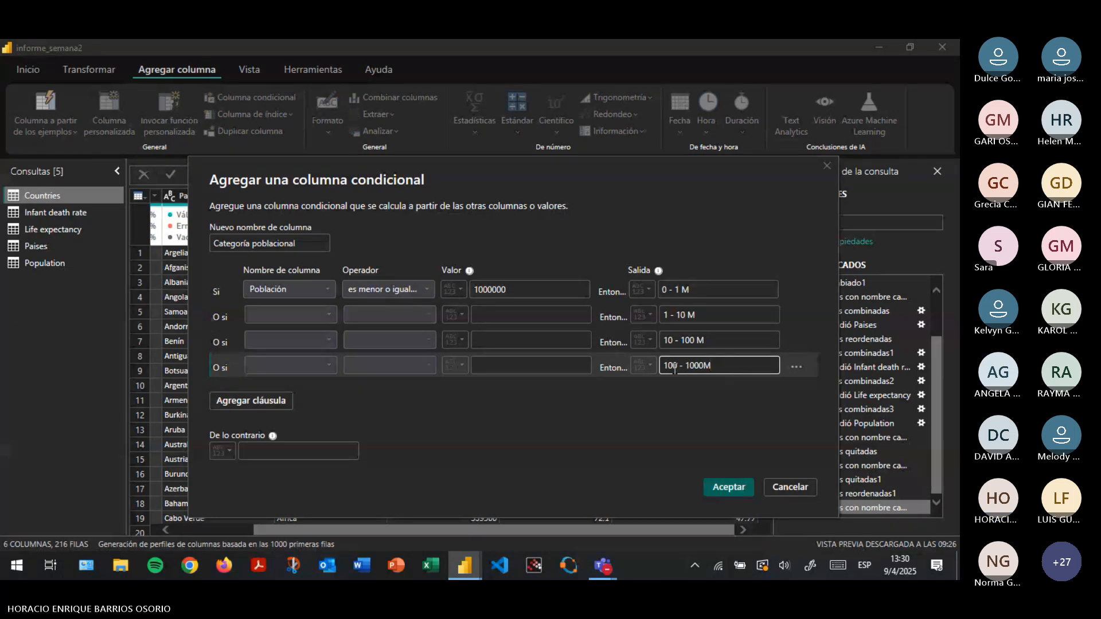
Base the second, third and fourth clauses on the Población column
{"action": "left_click", "coordinate": [315, 316]}
{"action": "left_click", "coordinate": [267, 374]}
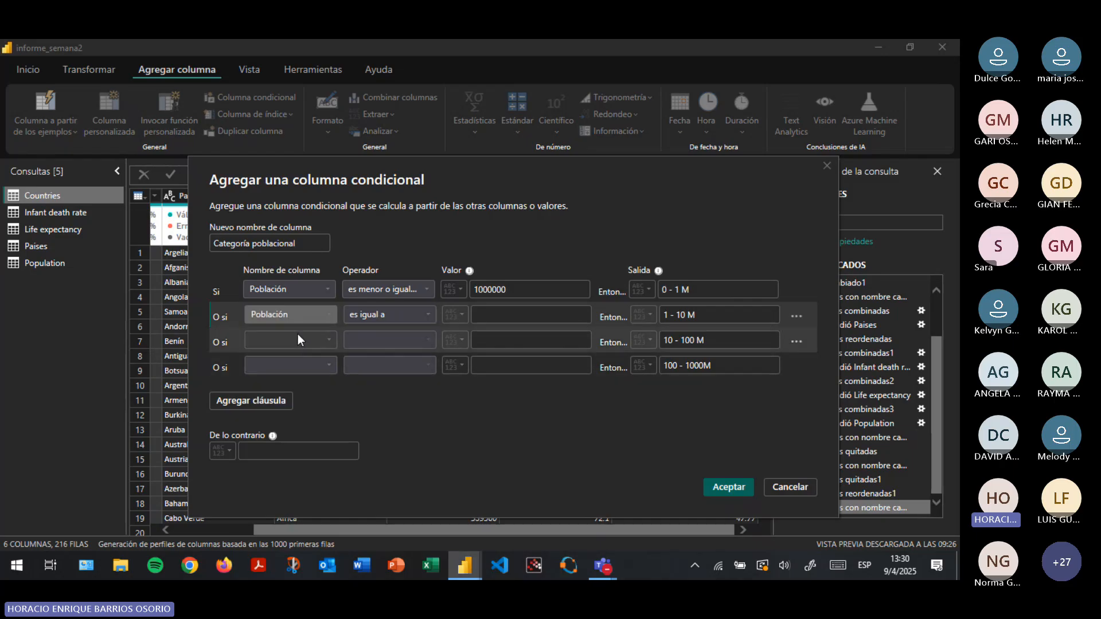
{"action": "left_click", "coordinate": [296, 340]}
{"action": "left_click", "coordinate": [281, 398]}
{"action": "left_click", "coordinate": [311, 365]}
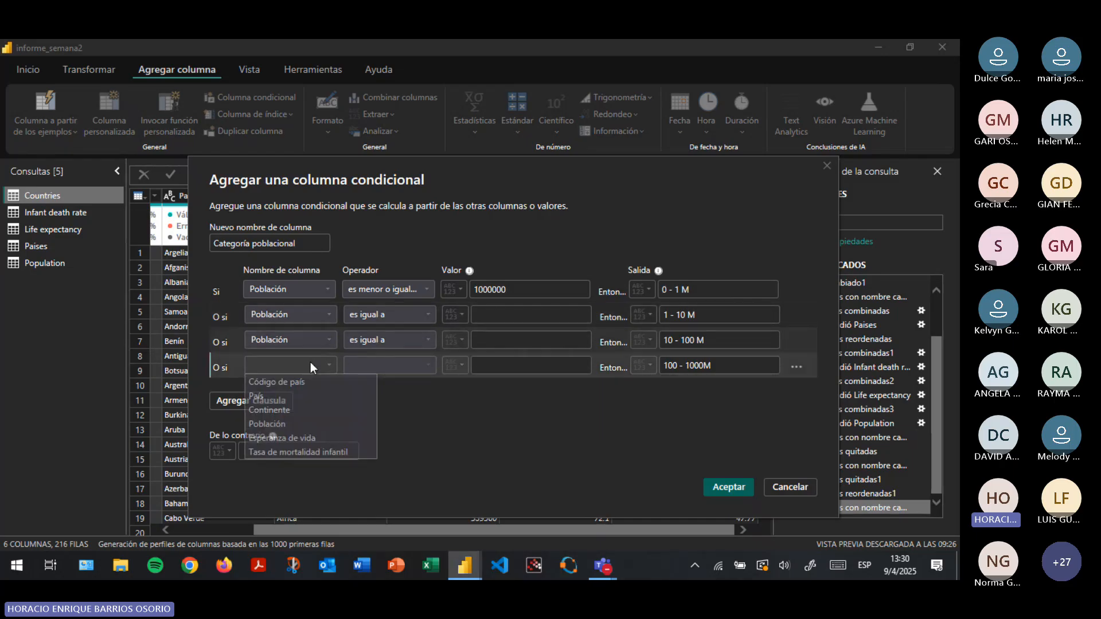
{"action": "left_click", "coordinate": [287, 421]}
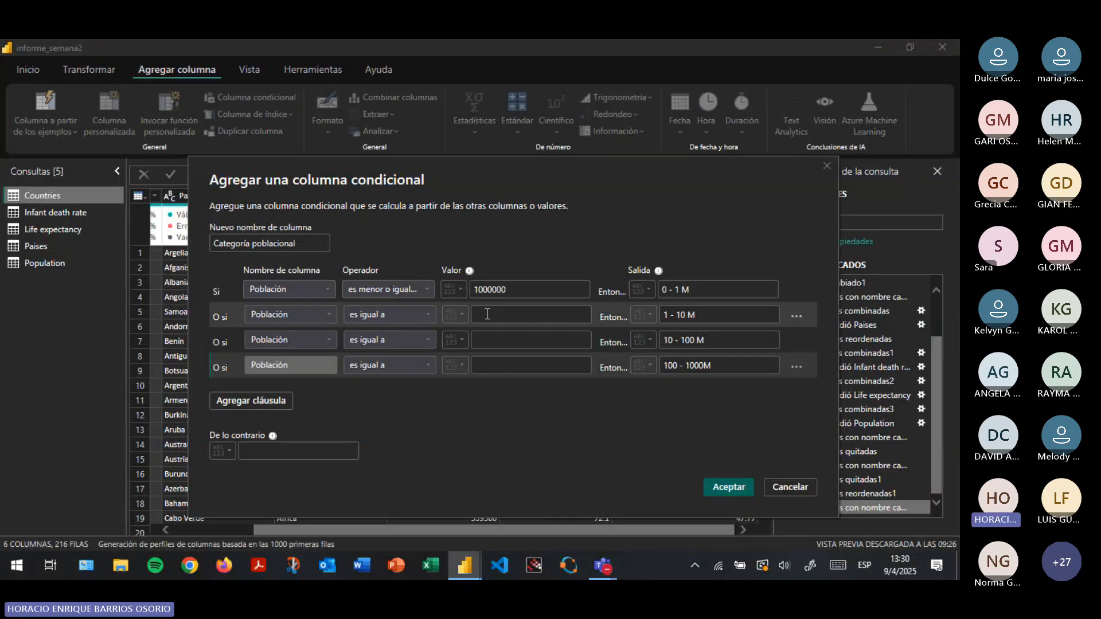
{"action": "left_click", "coordinate": [396, 315]}
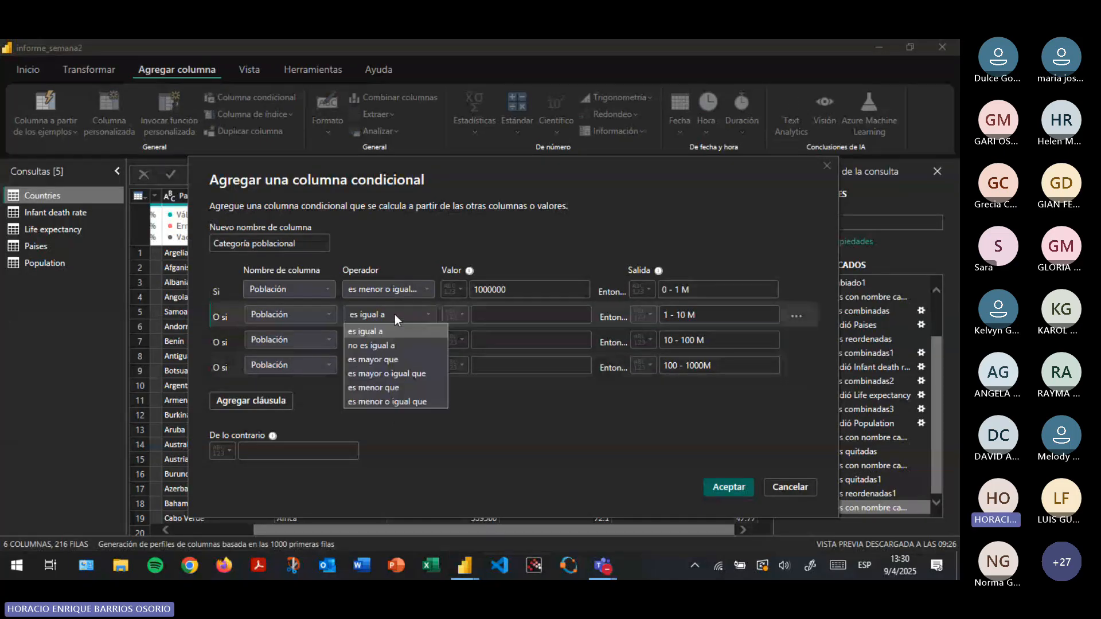
{"action": "left_click", "coordinate": [697, 310]}
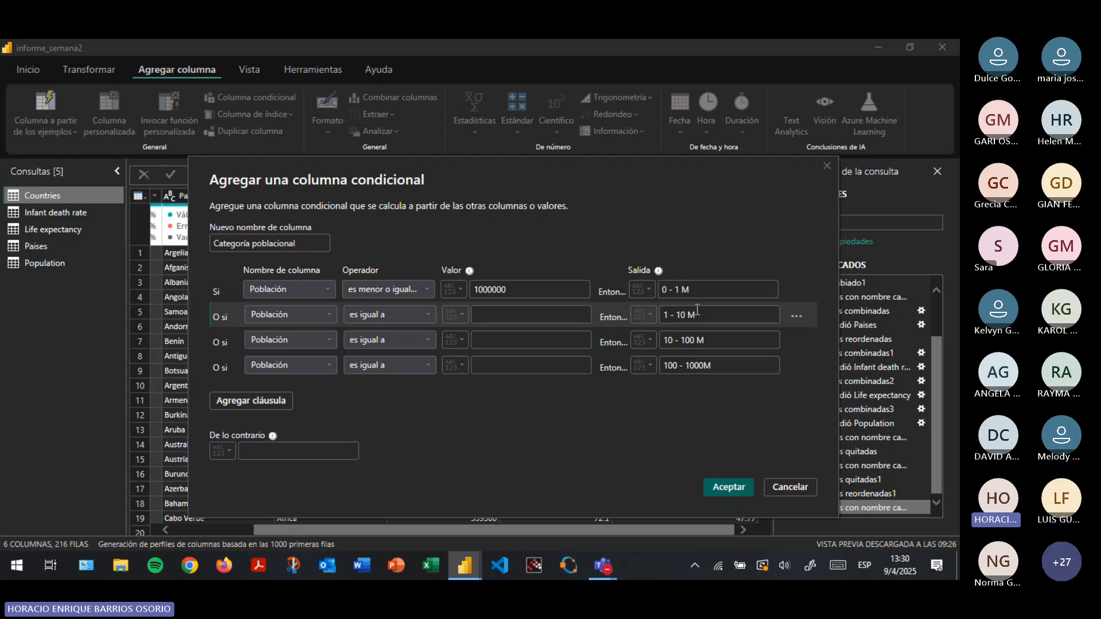
{"action": "left_click", "coordinate": [380, 318]}
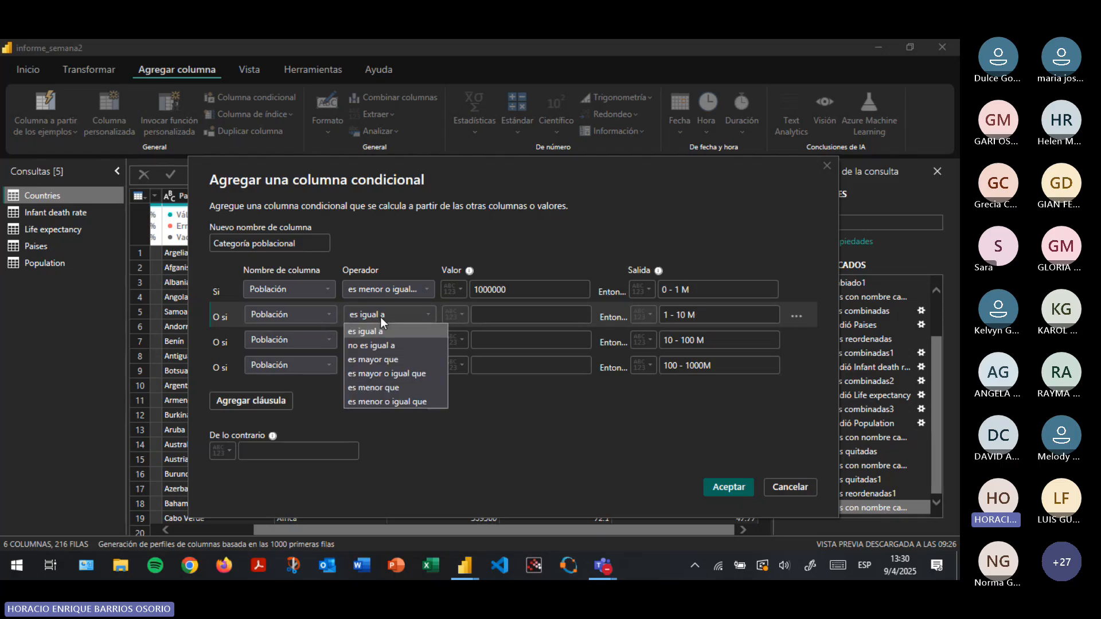
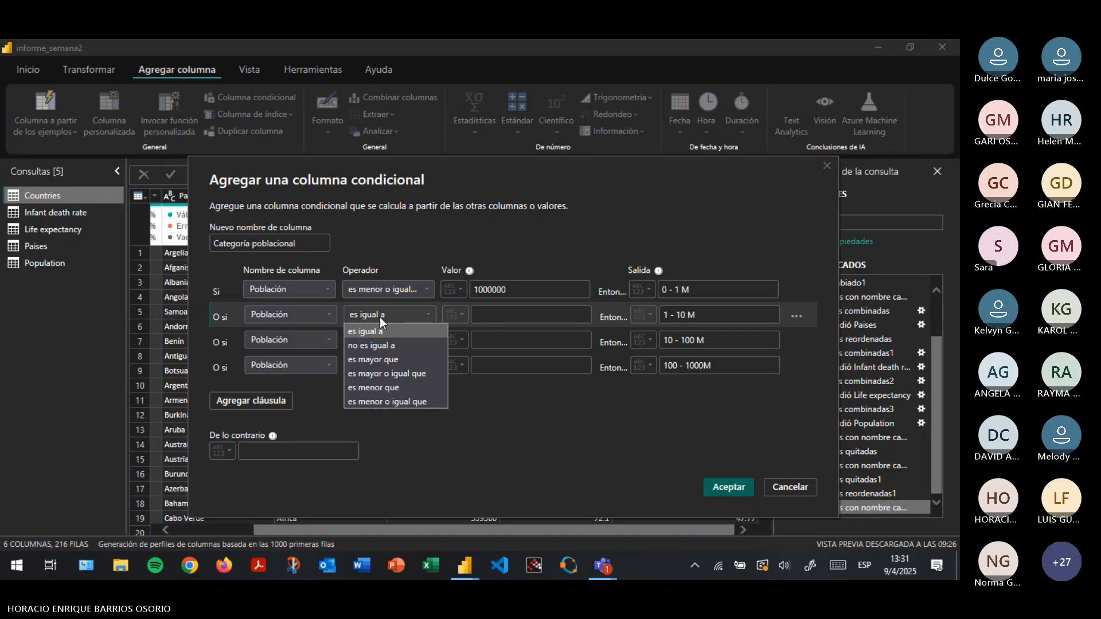
Switch to the Teams meeting to read the latest chat message, and return to the conditional column dialog
{"action": "left_click", "coordinate": [612, 569]}
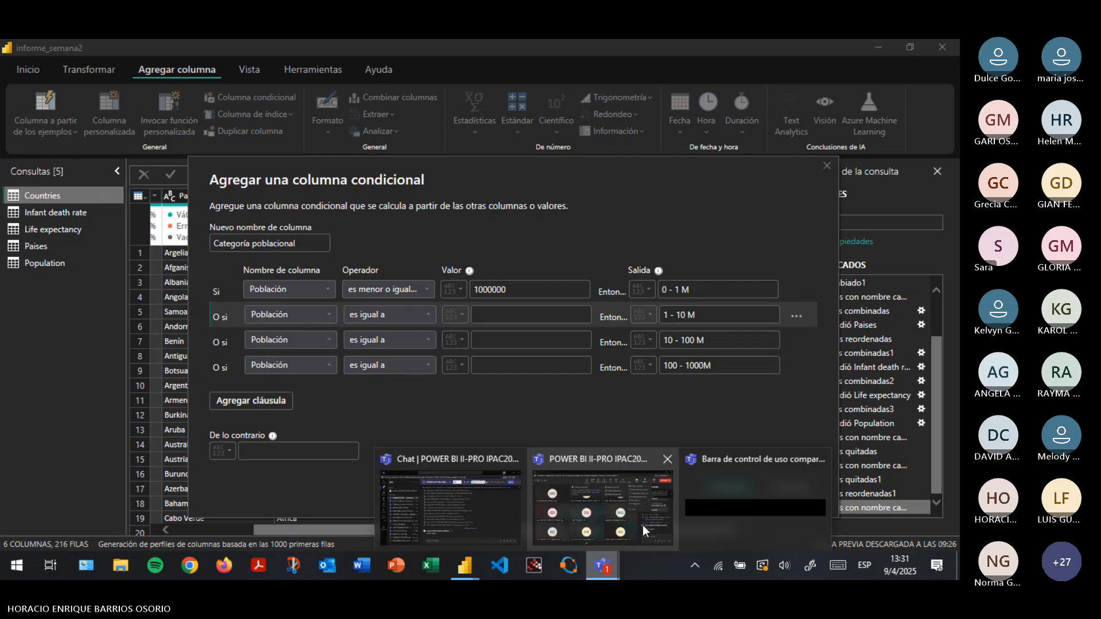
{"action": "left_click", "coordinate": [643, 524]}
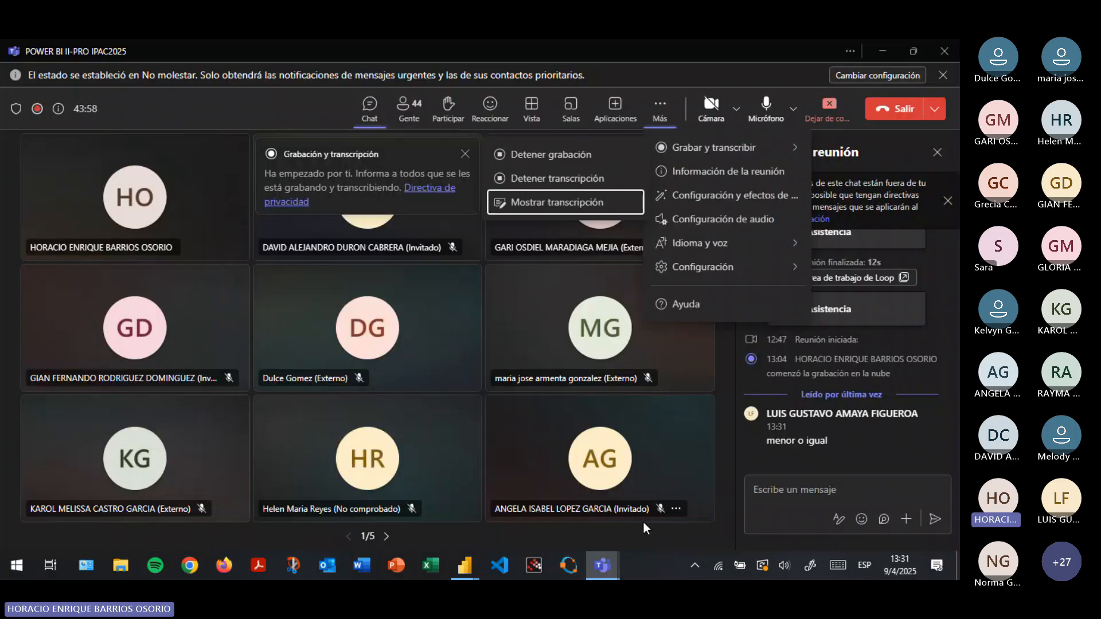
{"action": "key", "text": "alt+Tab"}
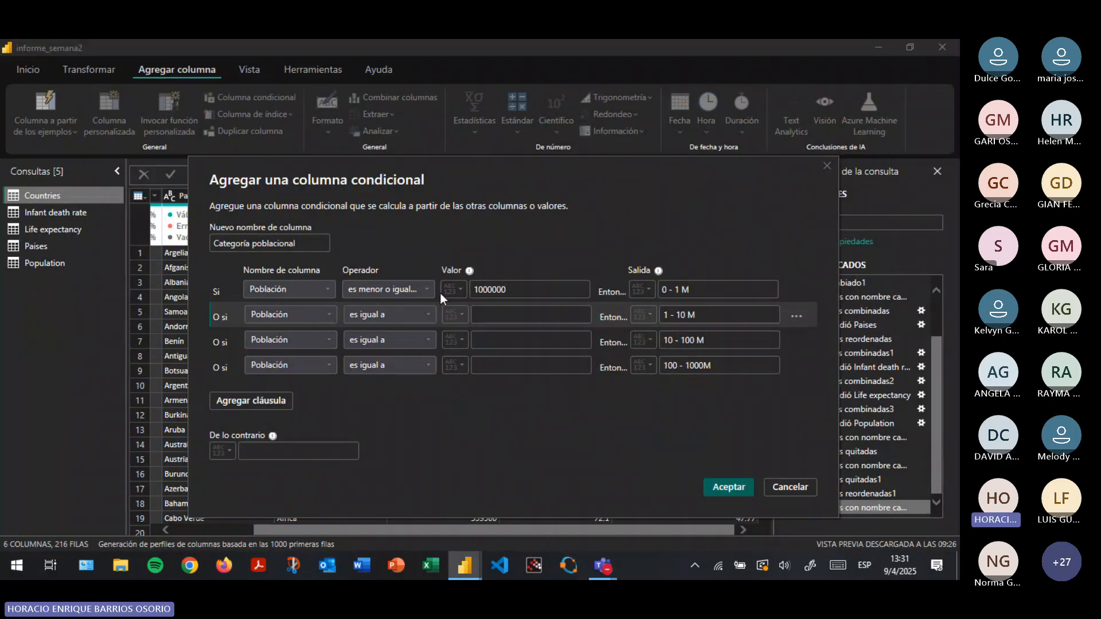
Set the second clause's operator to es menor o igual que and its comparison value to 10000000
{"action": "left_click", "coordinate": [398, 314]}
{"action": "left_click", "coordinate": [377, 401]}
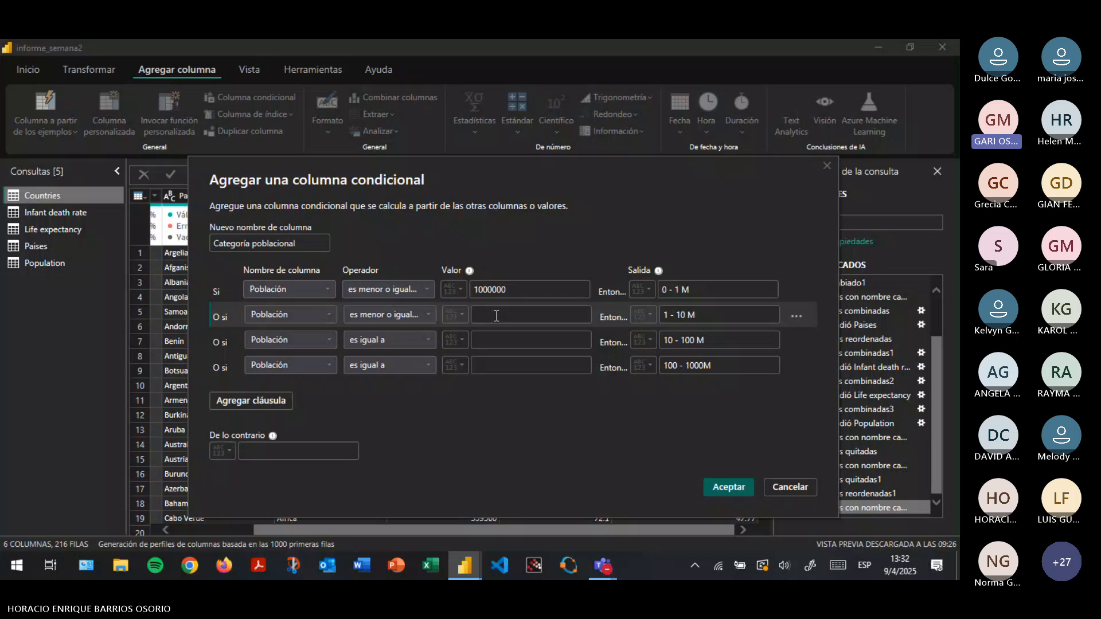
{"action": "left_click", "coordinate": [497, 316]}
{"action": "type", "text": "1000000"}
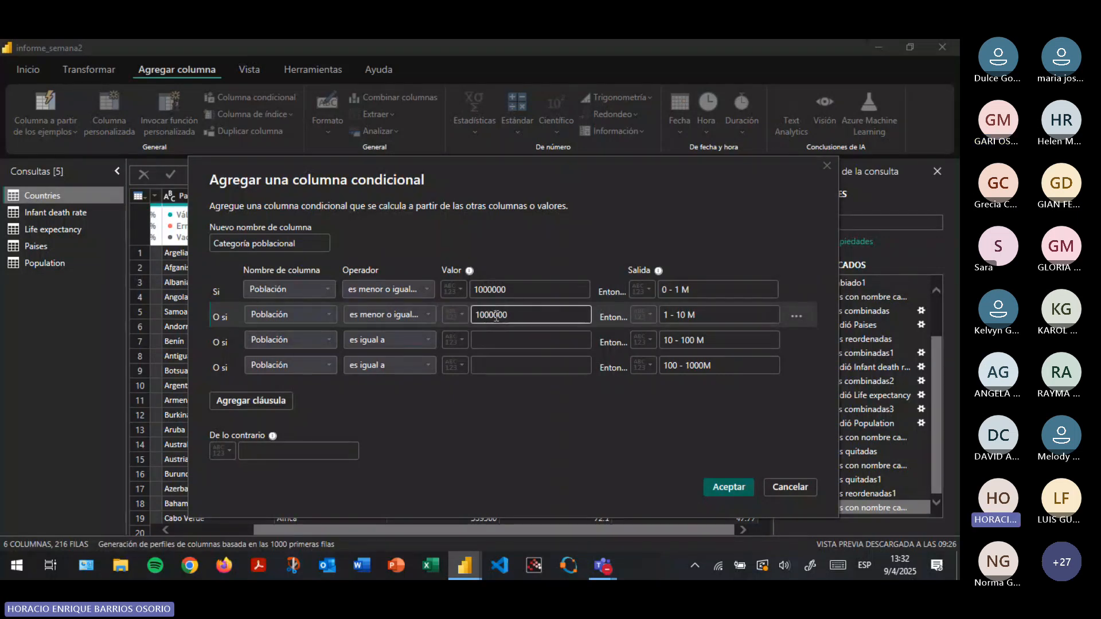
{"action": "type", "text": "0"}
Set the operator of the third and fourth clauses to es menor o igual que
{"action": "left_click", "coordinate": [384, 340]}
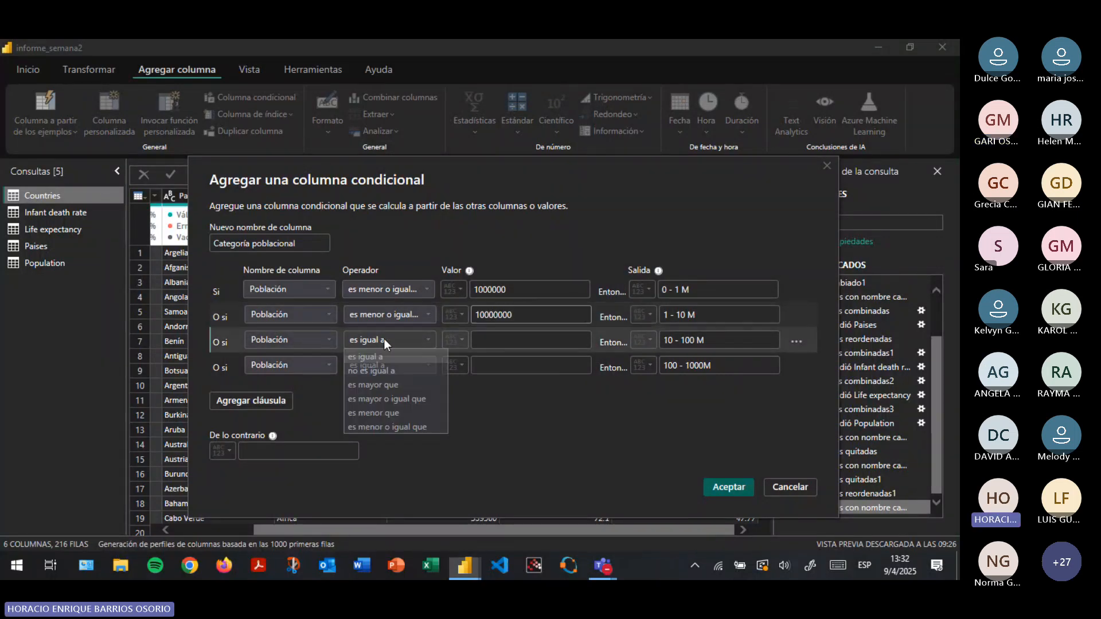
{"action": "left_click", "coordinate": [404, 427]}
{"action": "left_click", "coordinate": [391, 362]}
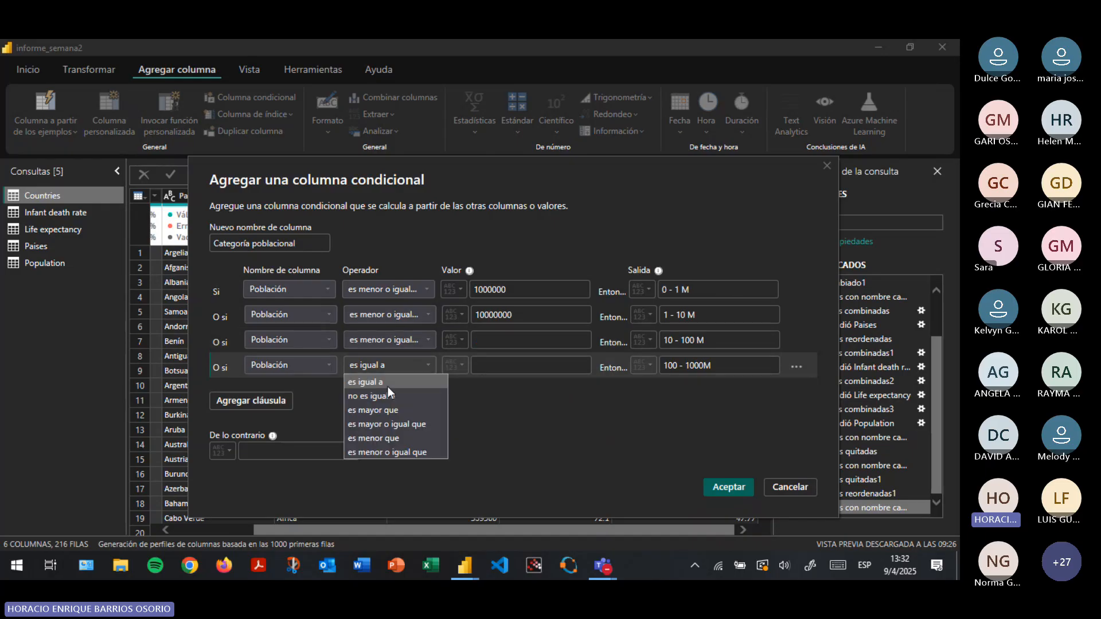
{"action": "left_click", "coordinate": [382, 453]}
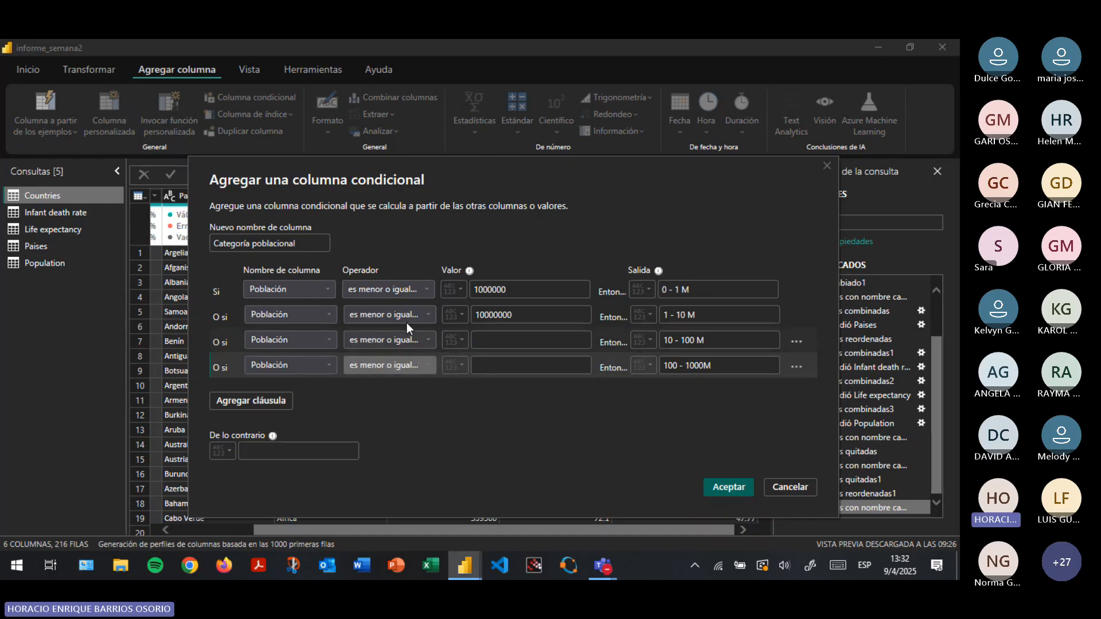
Fill the comparison values of the third and fourth clauses with 100000000, reusing the second clause's value
{"action": "double_click", "coordinate": [533, 316]}
{"action": "key", "text": "ctrl+c"}
{"action": "left_click", "coordinate": [520, 341]}
{"action": "key", "text": "ctrl+v"}
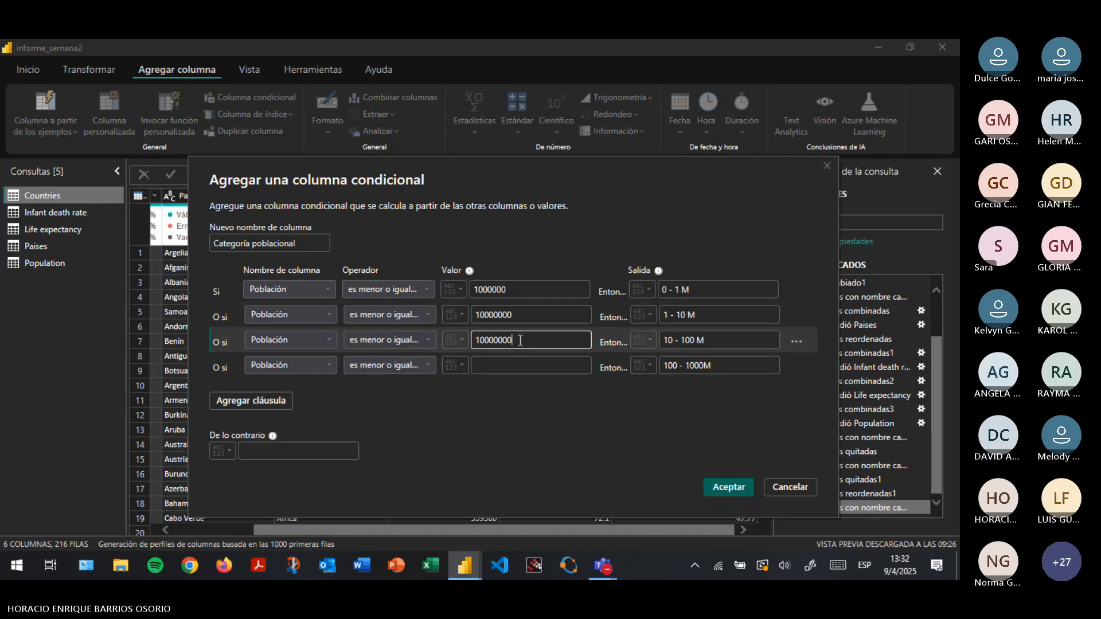
{"action": "type", "text": "0"}
{"action": "left_click", "coordinate": [507, 363]}
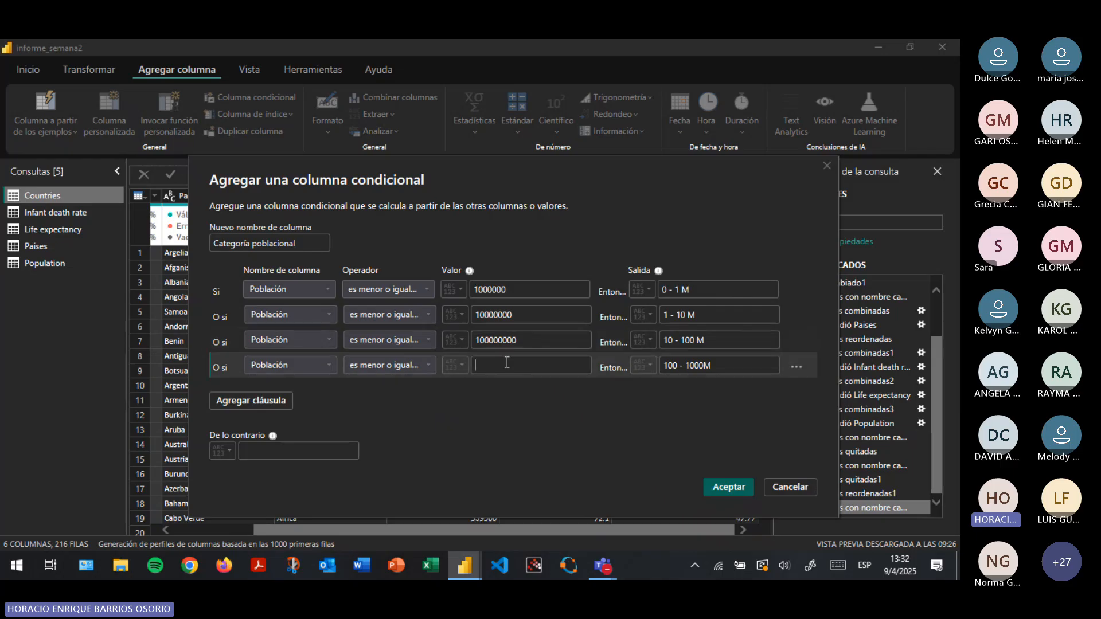
{"action": "key", "text": "ctrl+v"}
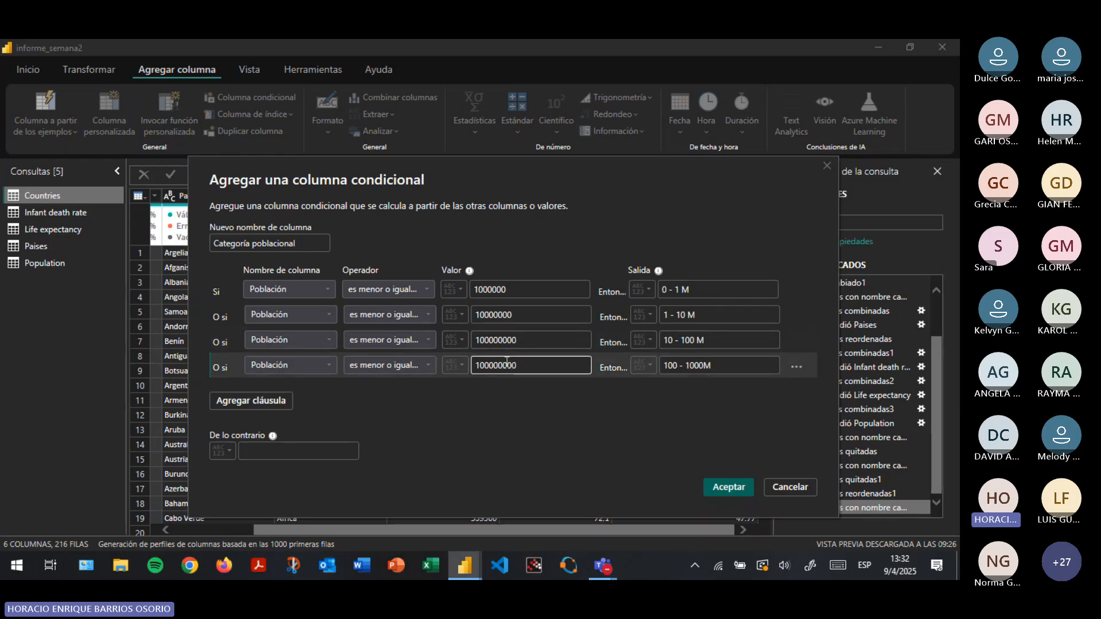
{"action": "type", "text": "0"}
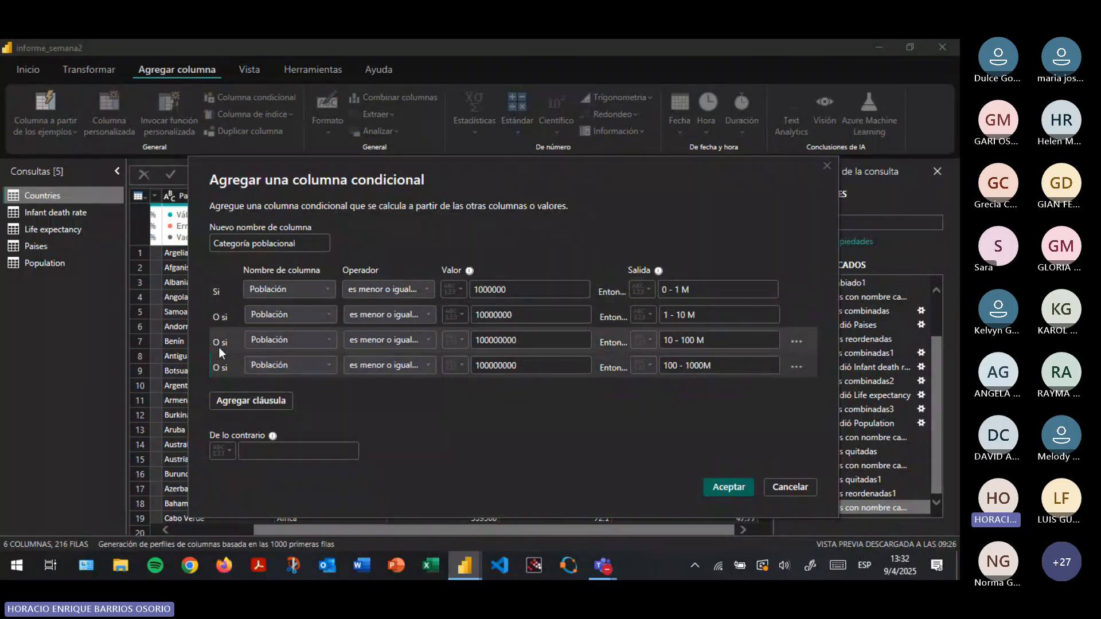
Set the De lo contrario output to 1000 M+ and create the conditional column
{"action": "left_click", "coordinate": [260, 450]}
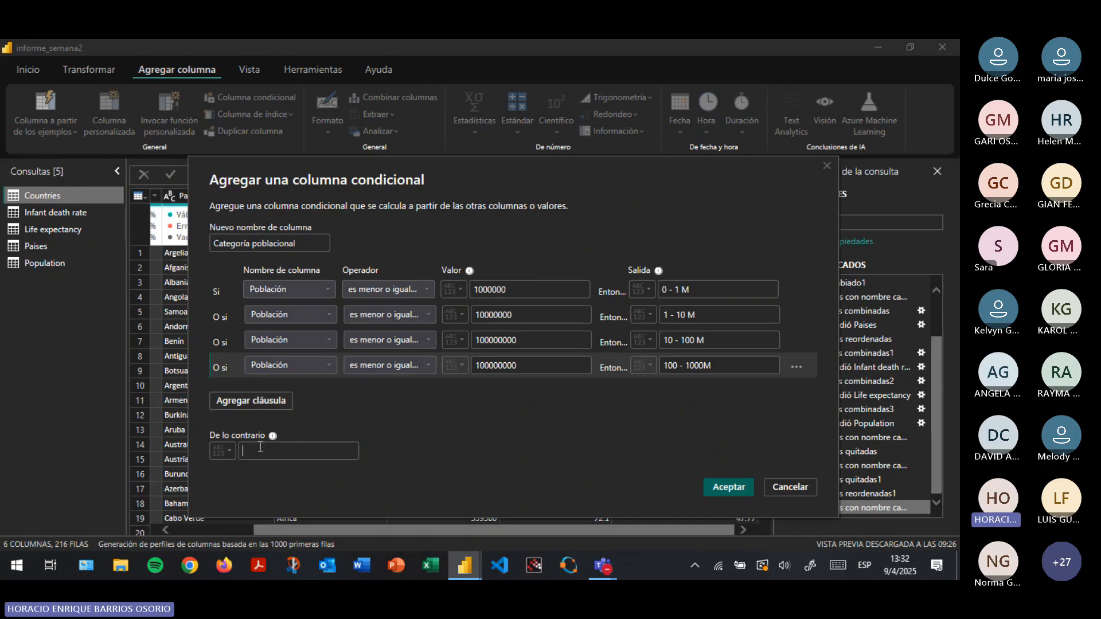
{"action": "type", "text": "1000 M+"}
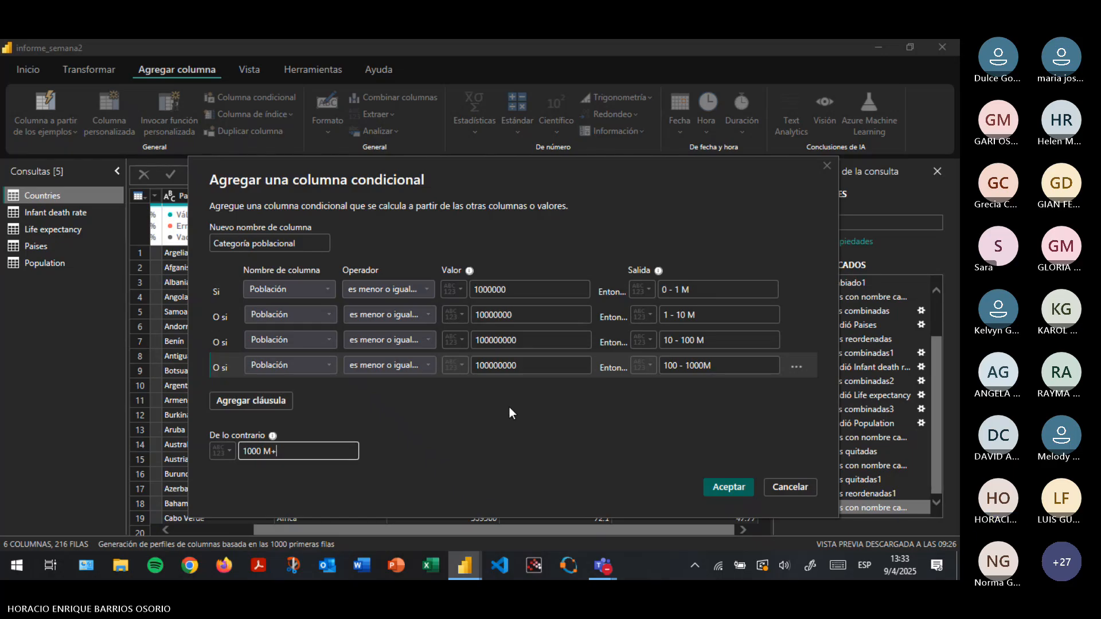
{"action": "left_click", "coordinate": [717, 486]}
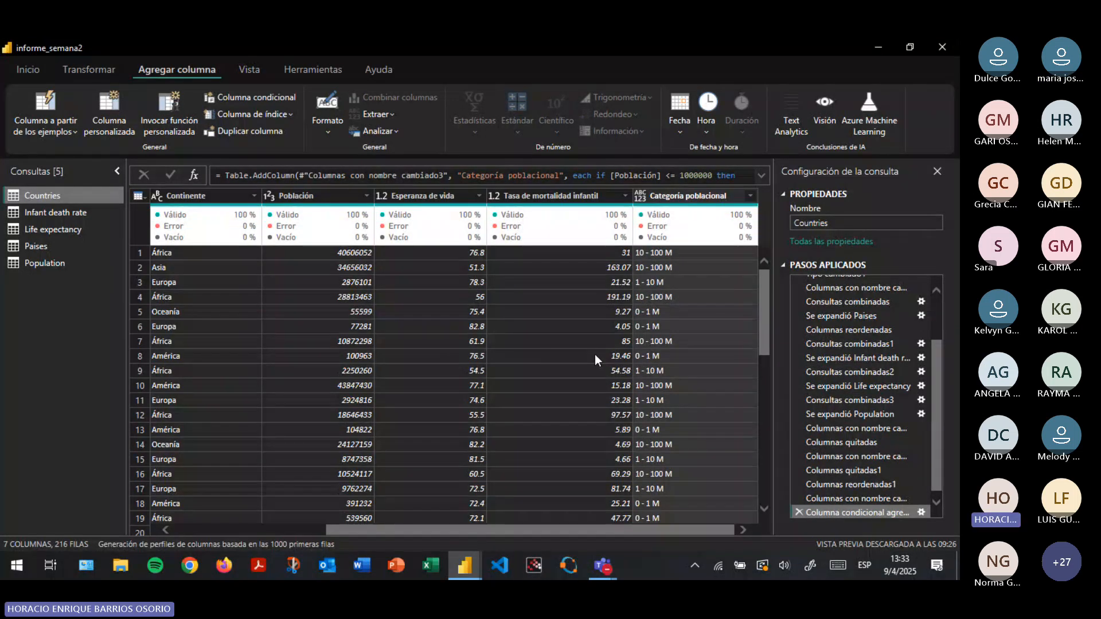
Close the query editor and apply the changes to the report
{"action": "left_click", "coordinate": [40, 65]}
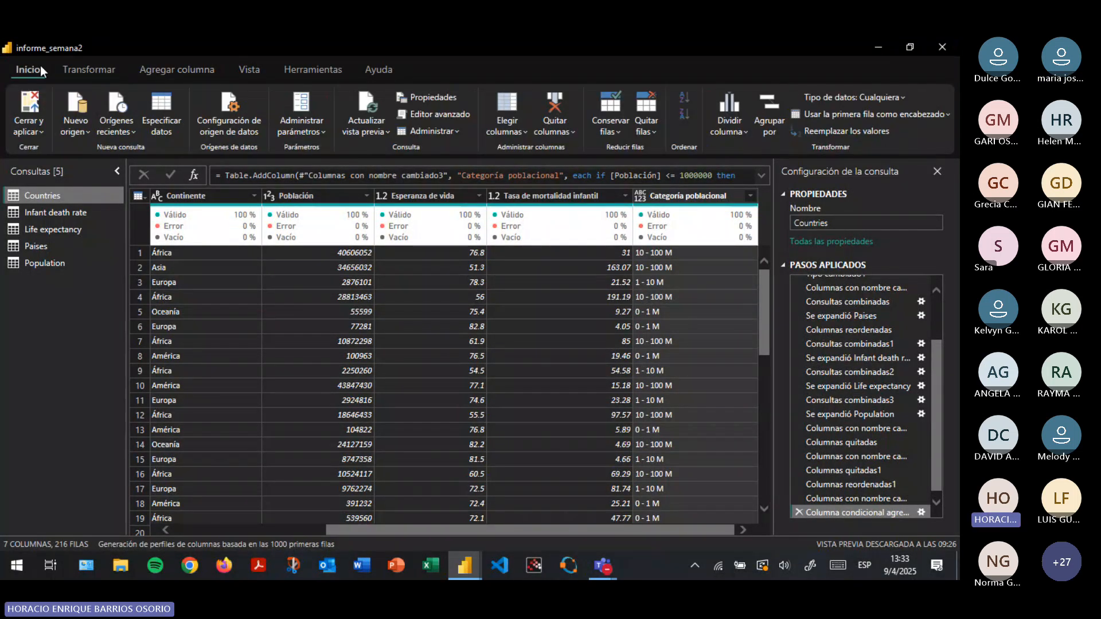
{"action": "left_click", "coordinate": [35, 106]}
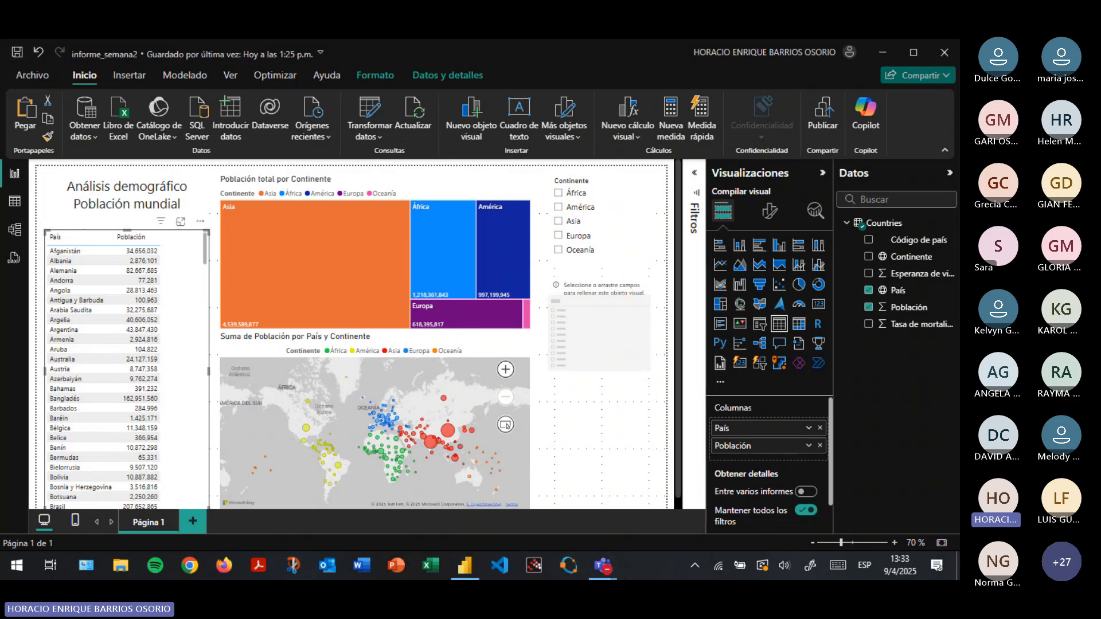
{"action": "key", "text": "alt+Tab"}
{"action": "key", "text": "alt+Tab"}
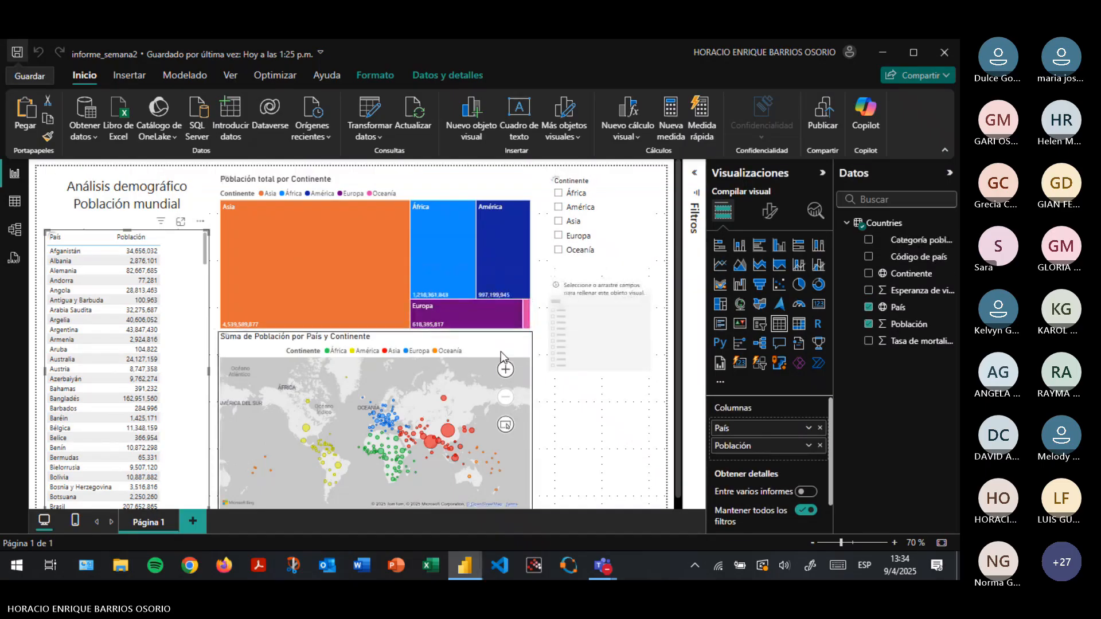
Assign the Categoría poblacional field to the empty slicer and shorten the slicer to fit its options
{"action": "left_click", "coordinate": [628, 347]}
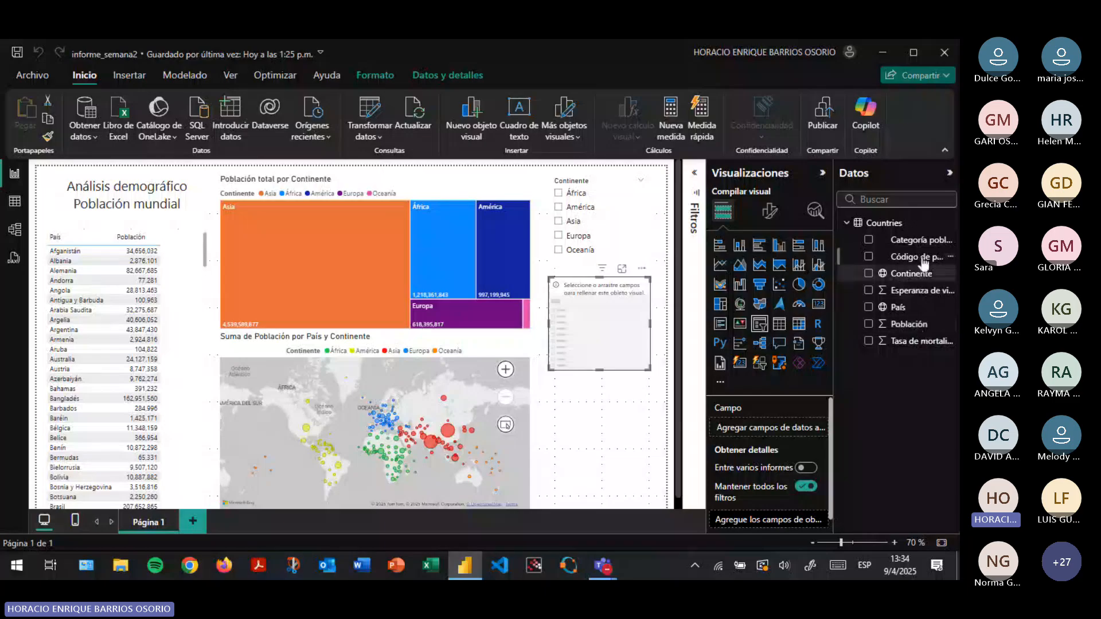
{"action": "left_click_drag", "start_coordinate": [918, 240], "coordinate": [779, 434]}
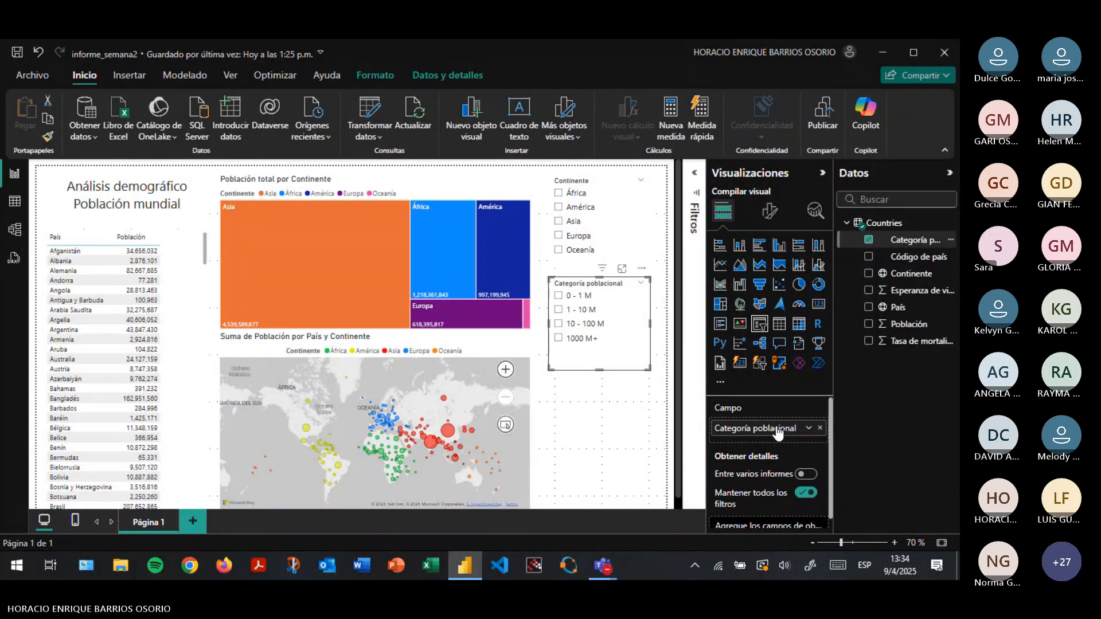
{"action": "left_click_drag", "start_coordinate": [601, 364], "coordinate": [614, 346]}
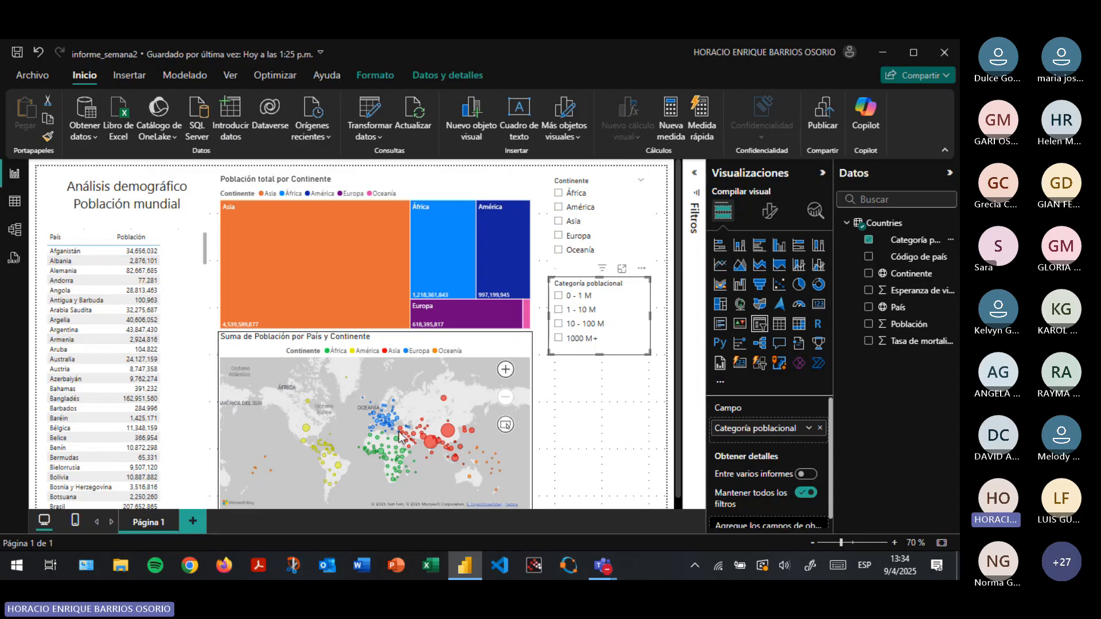
{"action": "left_click", "coordinate": [196, 356]}
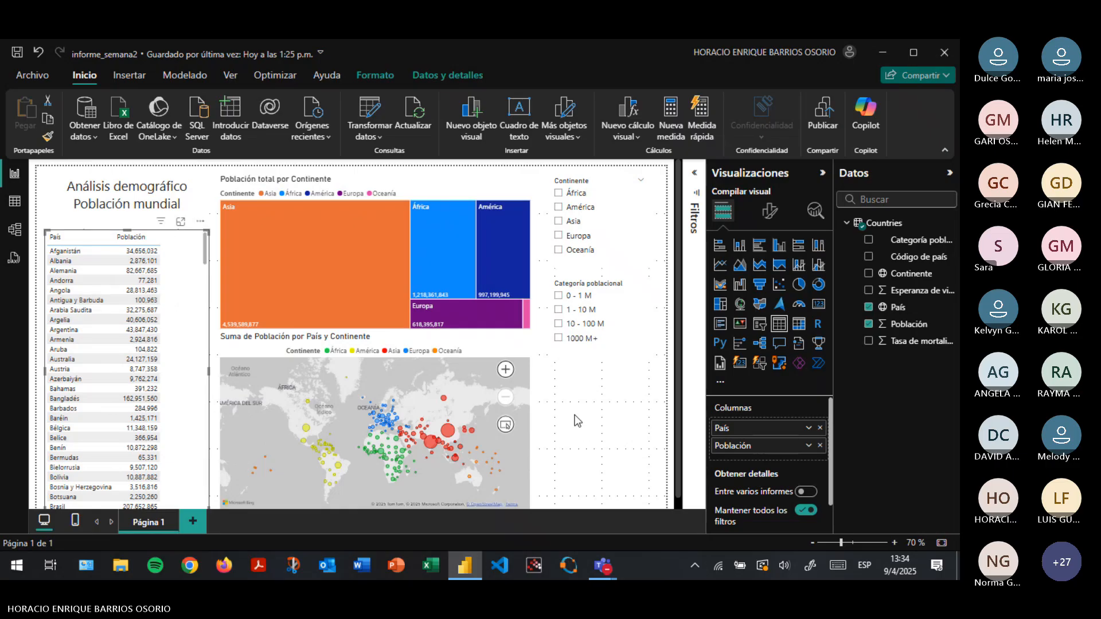
Test the Categoría poblacional slicer by filtering the report to 0 - 1 M, and clear the selection again
{"action": "left_click", "coordinate": [576, 414]}
{"action": "left_click", "coordinate": [205, 332]}
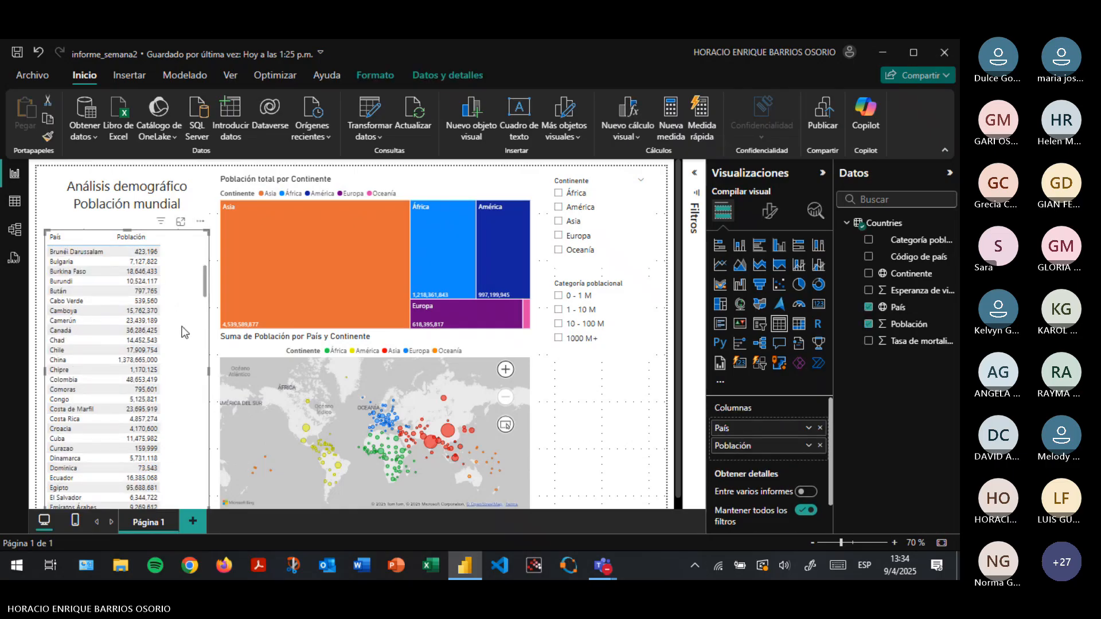
{"action": "scroll", "coordinate": [185, 321], "scroll_direction": "up", "scroll_amount": 5}
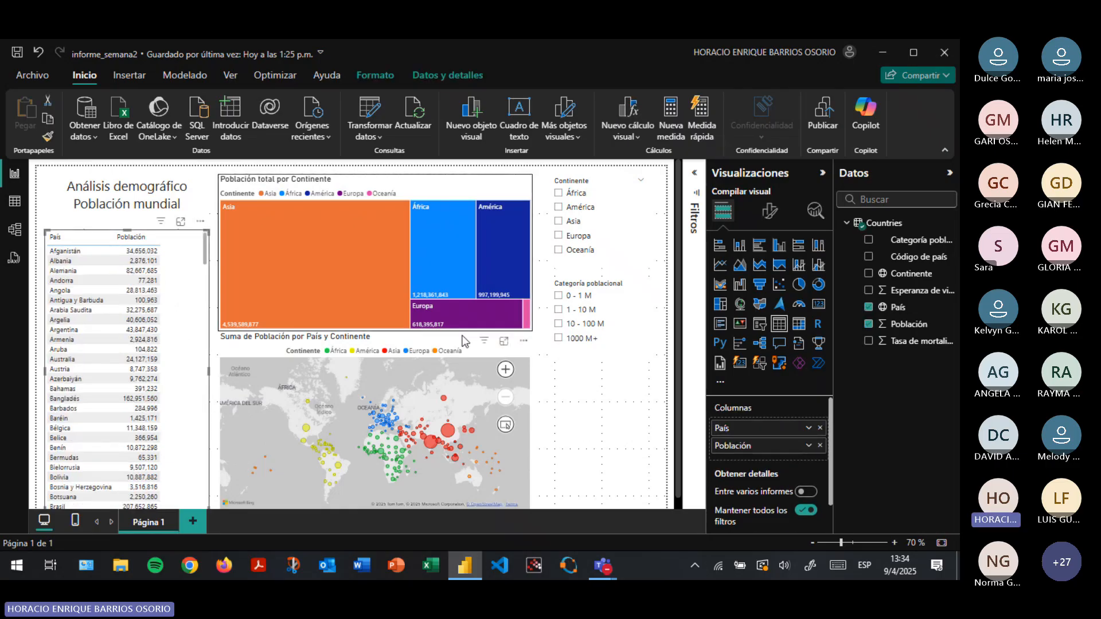
{"action": "left_click", "coordinate": [559, 296]}
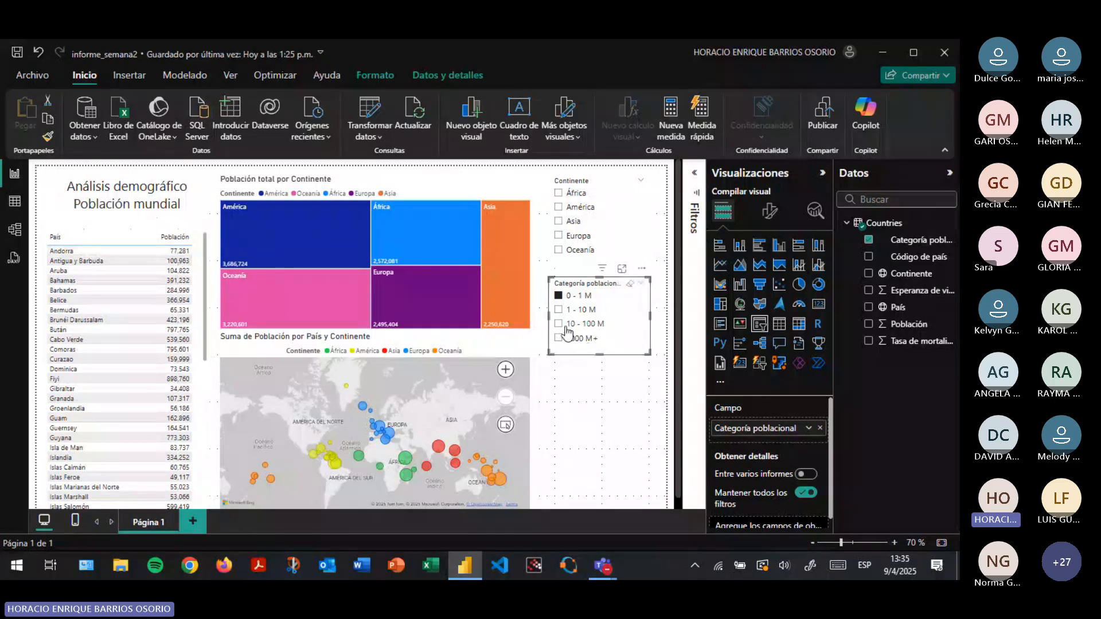
{"action": "left_click", "coordinate": [558, 296]}
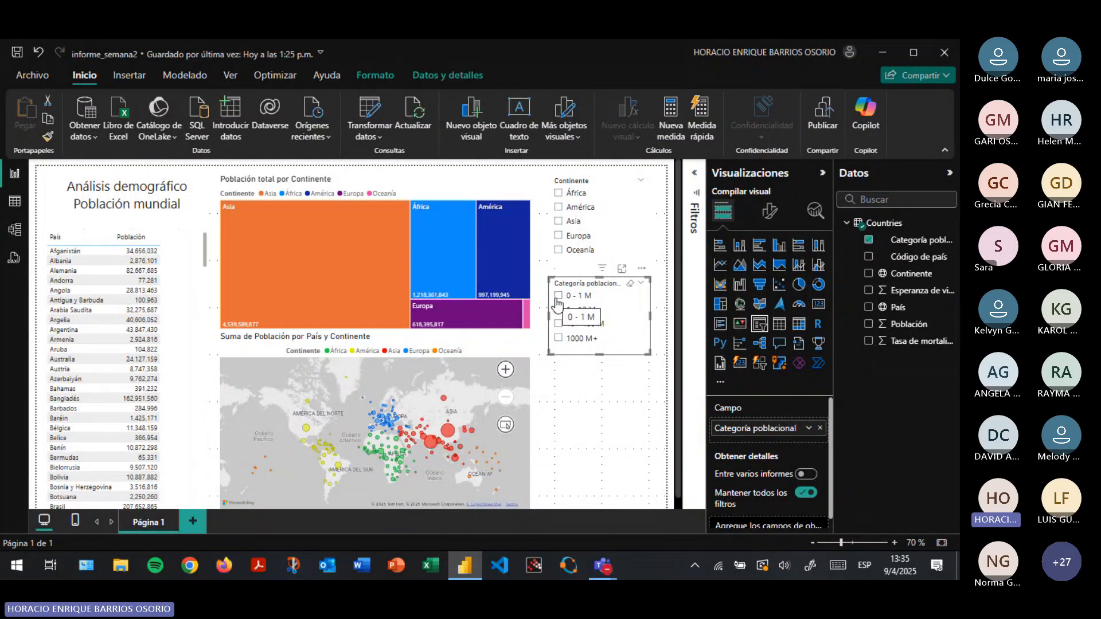
{"action": "left_click", "coordinate": [559, 298]}
{"action": "left_click", "coordinate": [559, 297]}
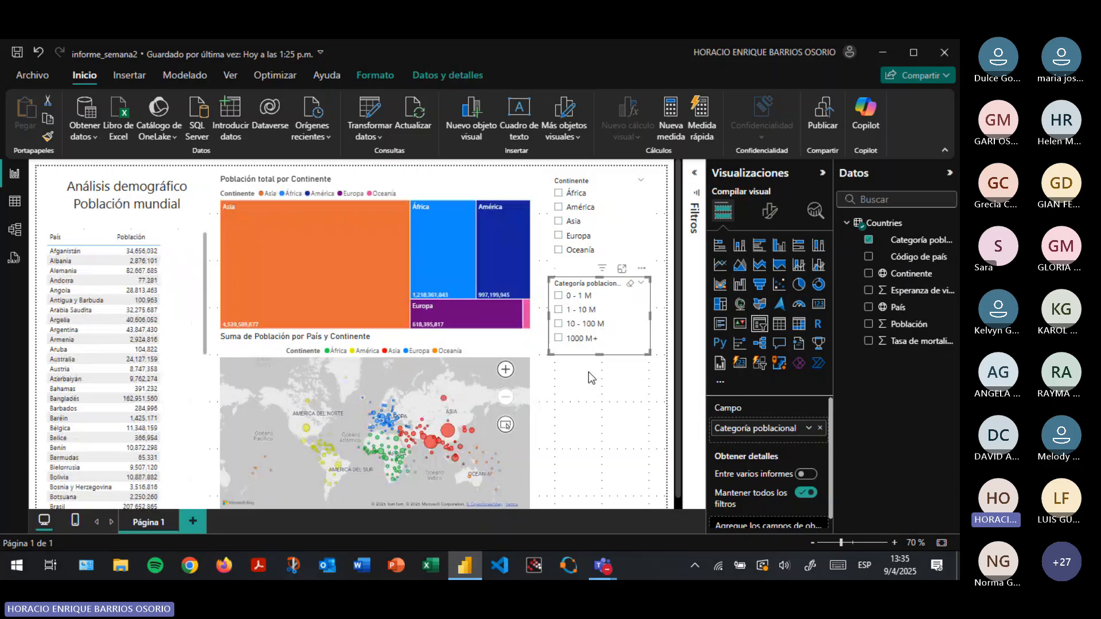
{"action": "left_click", "coordinate": [583, 423]}
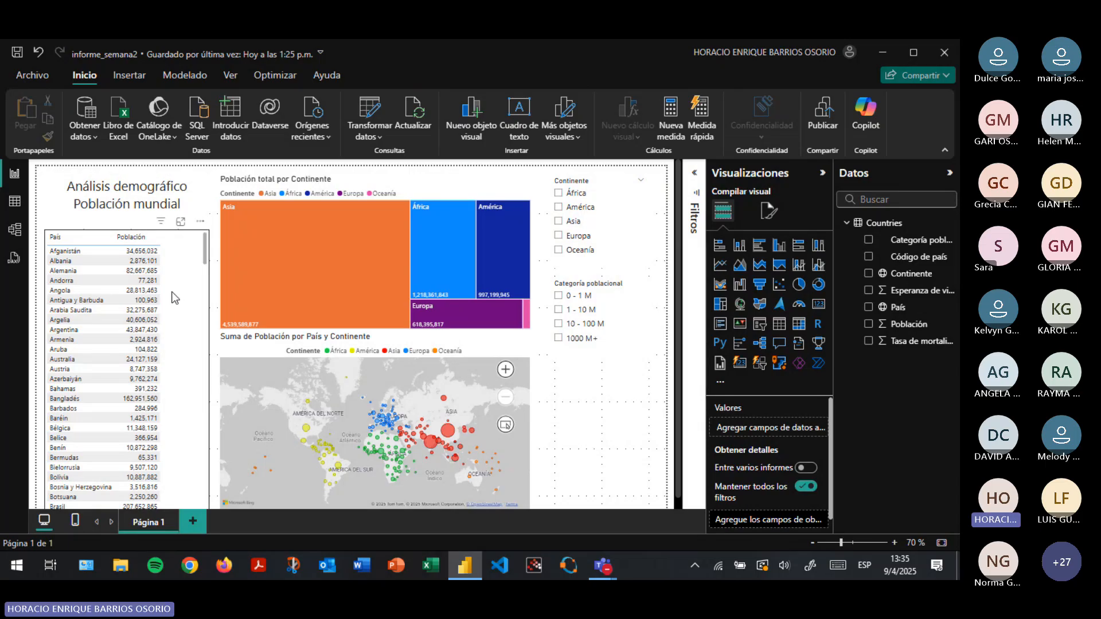
Convert the country table to a matrix and move Población from its columns to its values
{"action": "left_click", "coordinate": [194, 267]}
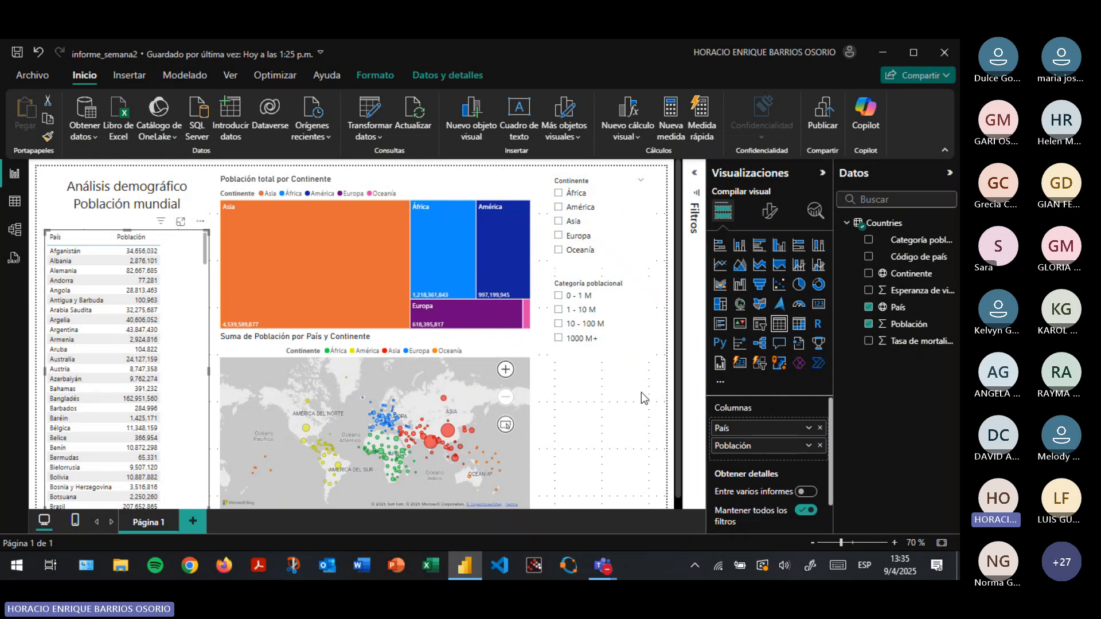
{"action": "left_click", "coordinate": [799, 325]}
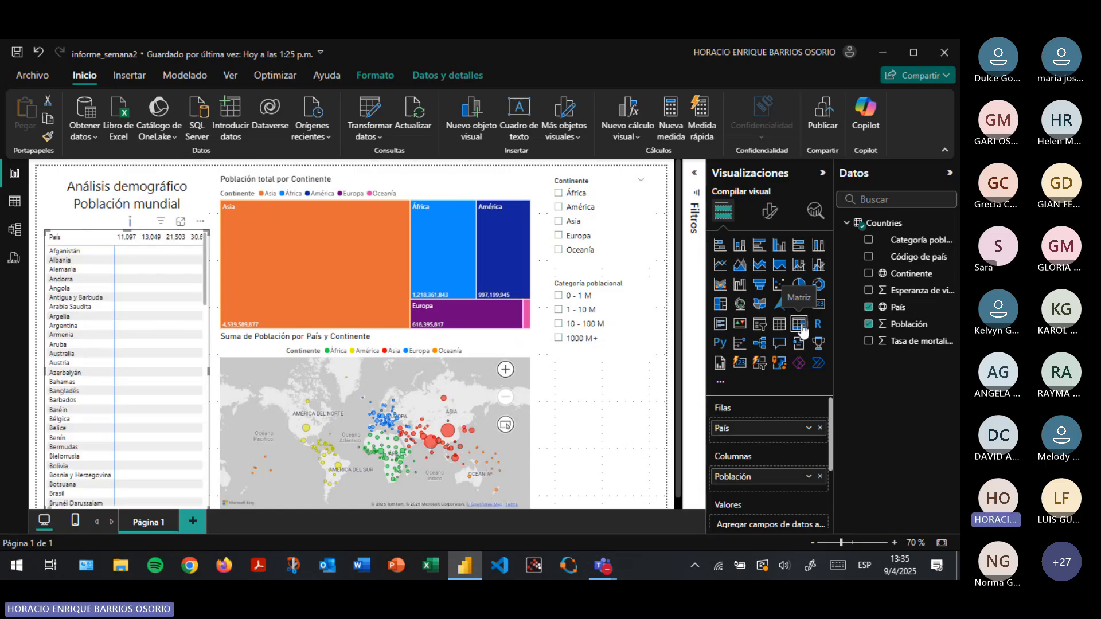
{"action": "scroll", "coordinate": [769, 413], "scroll_direction": "down", "scroll_amount": 2}
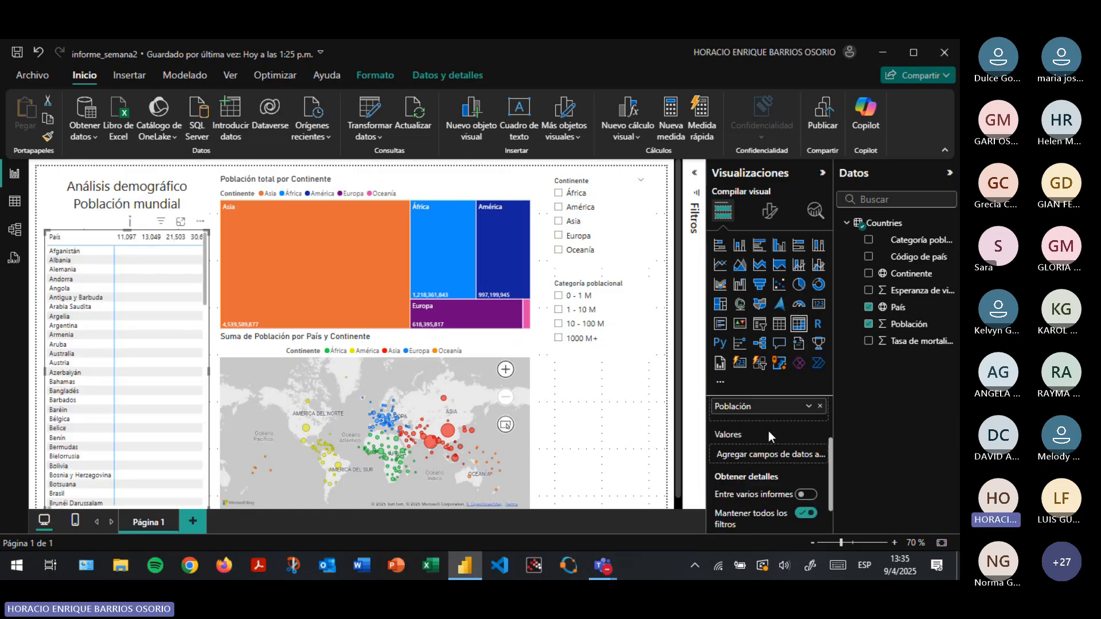
{"action": "left_click_drag", "start_coordinate": [760, 406], "coordinate": [759, 458]}
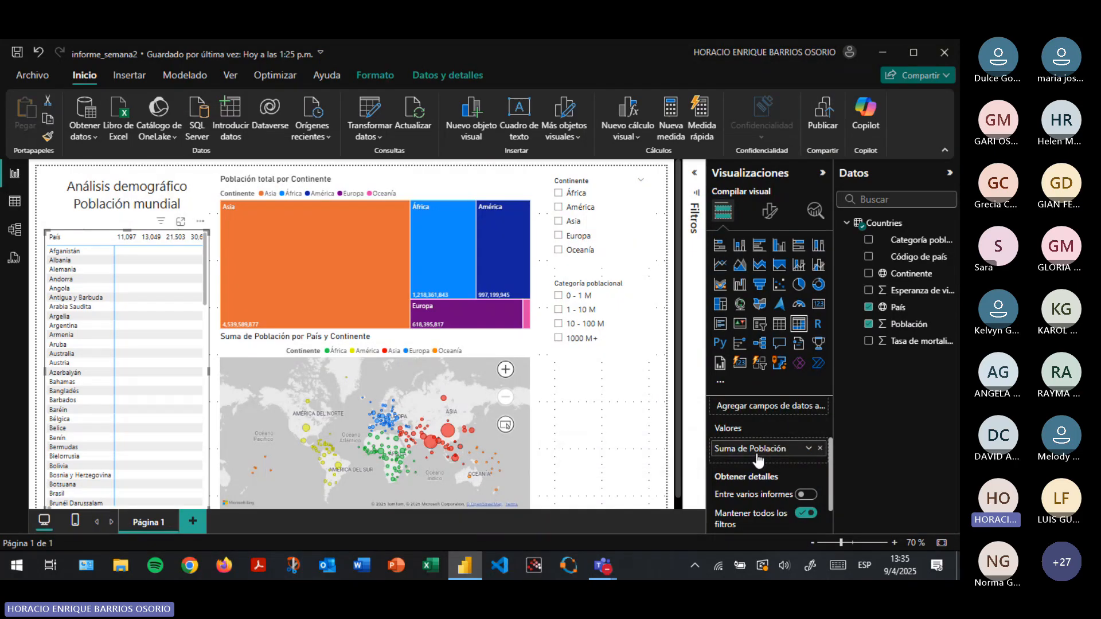
Rename the matrix's value field to Población
{"action": "left_click", "coordinate": [809, 449]}
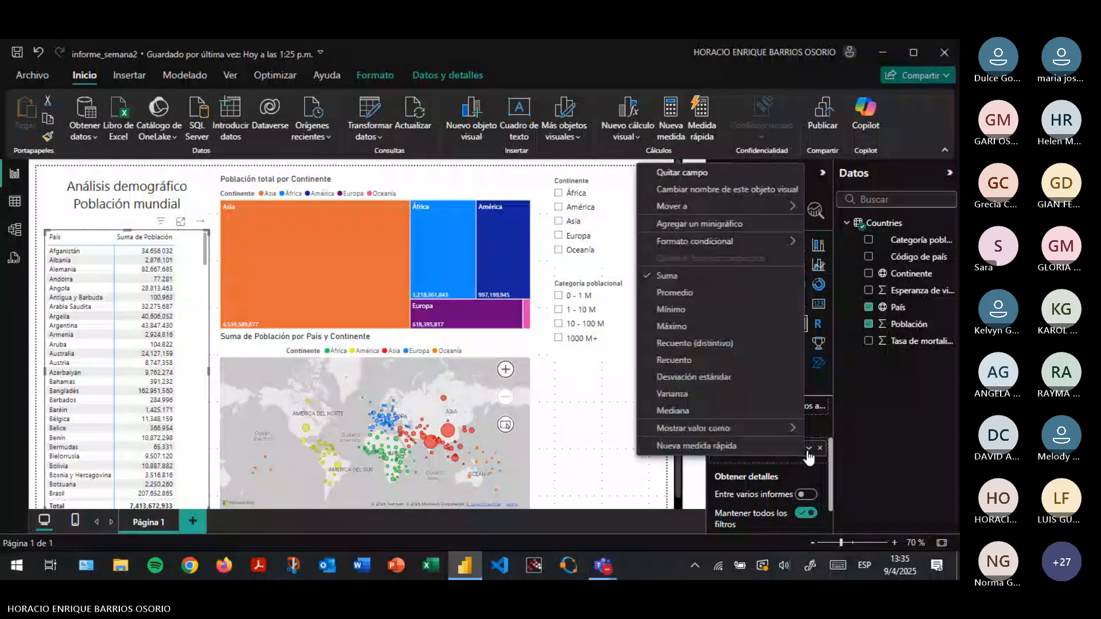
{"action": "left_click", "coordinate": [741, 458]}
{"action": "double_click", "coordinate": [746, 450]}
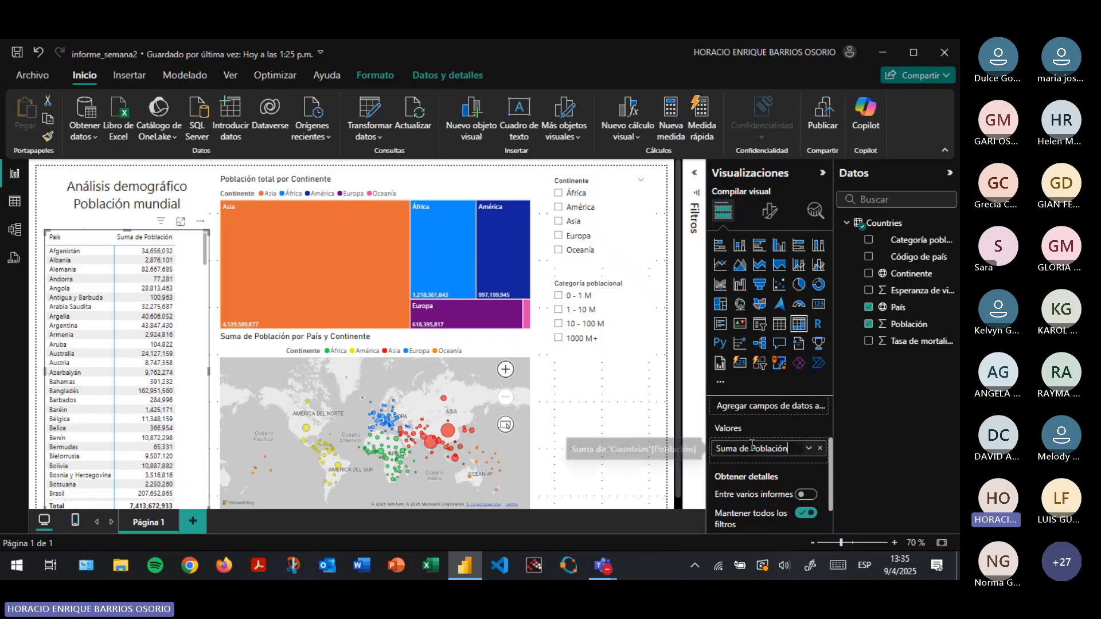
{"action": "key", "text": "BackSpace"}
{"action": "key", "text": "BackSpace"}
{"action": "key", "text": "BackSpace"}
{"action": "key", "text": "BackSpace"}
{"action": "key", "text": "BackSpace"}
{"action": "key", "text": "BackSpace"}
{"action": "key", "text": "BackSpace"}
{"action": "key", "text": "BackSpace"}
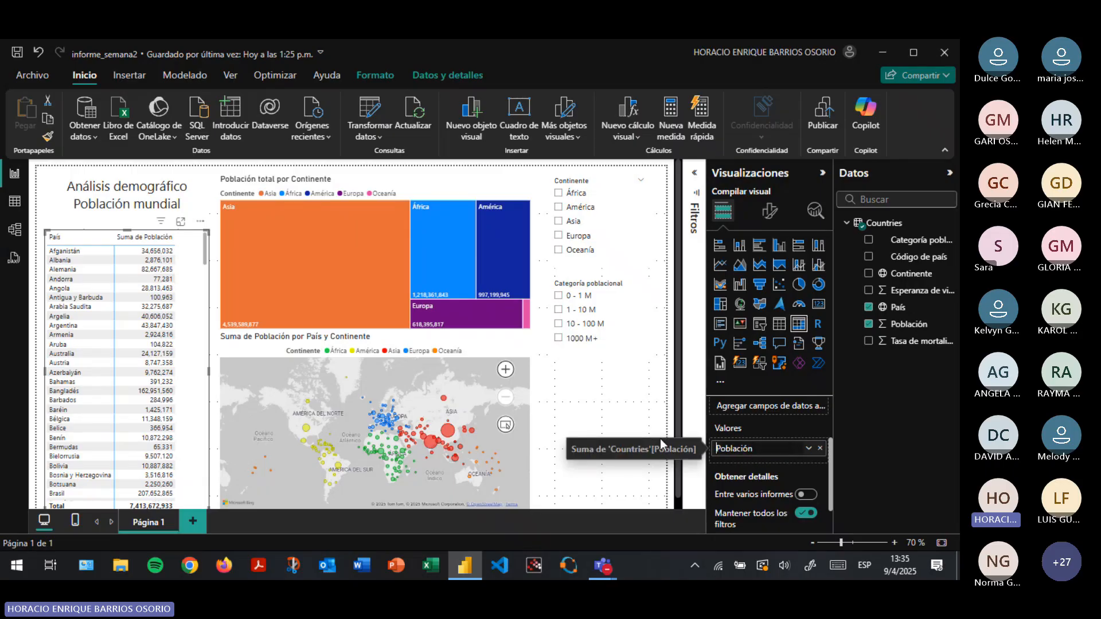
{"action": "key", "text": "Return"}
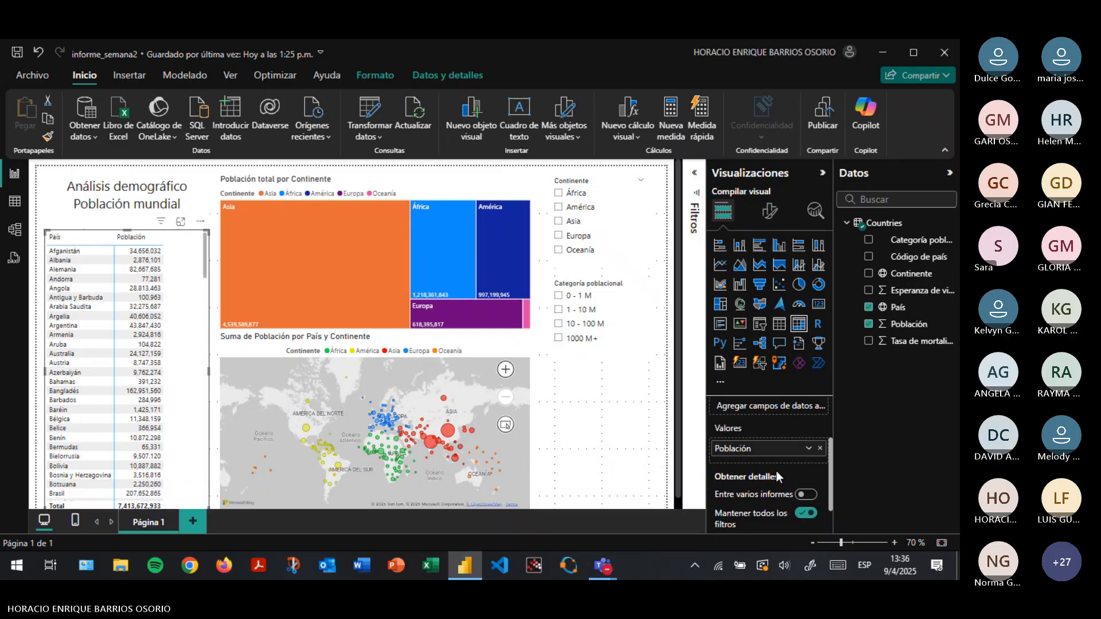
Add Continente above País in the matrix rows and expand every continent to list its countries
{"action": "scroll", "coordinate": [774, 466], "scroll_direction": "up", "scroll_amount": 2}
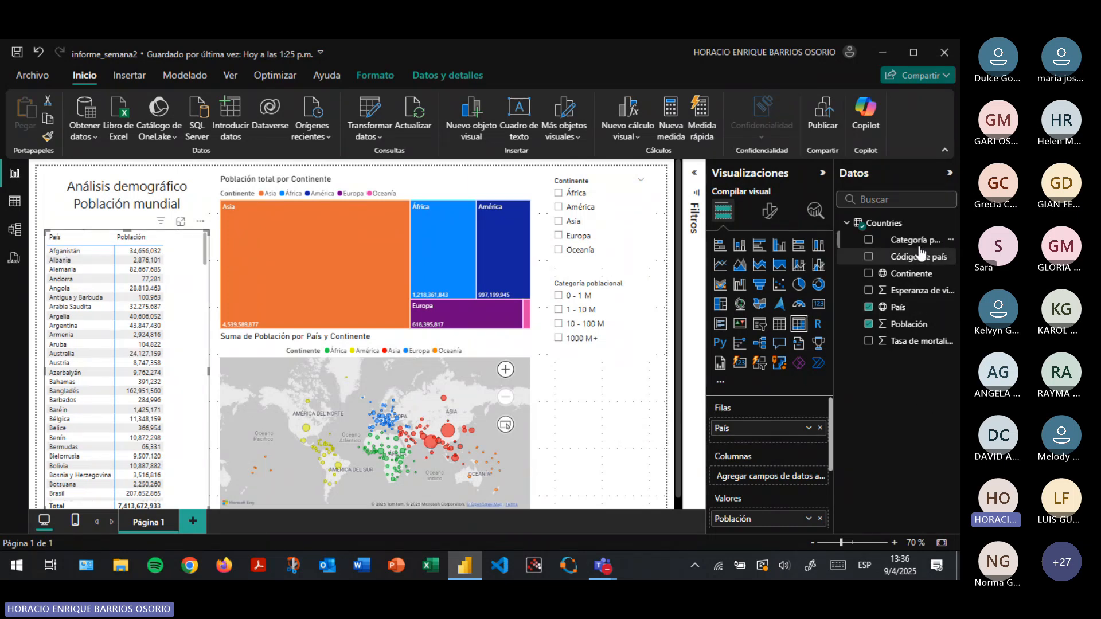
{"action": "left_click_drag", "start_coordinate": [922, 275], "coordinate": [759, 422]}
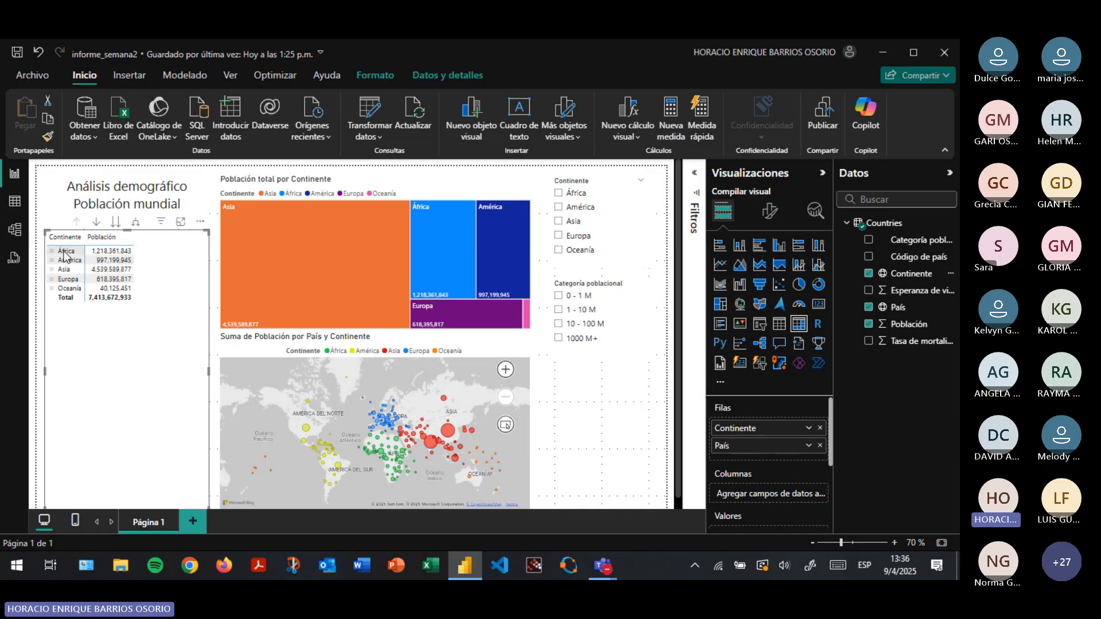
{"action": "left_click", "coordinate": [51, 288]}
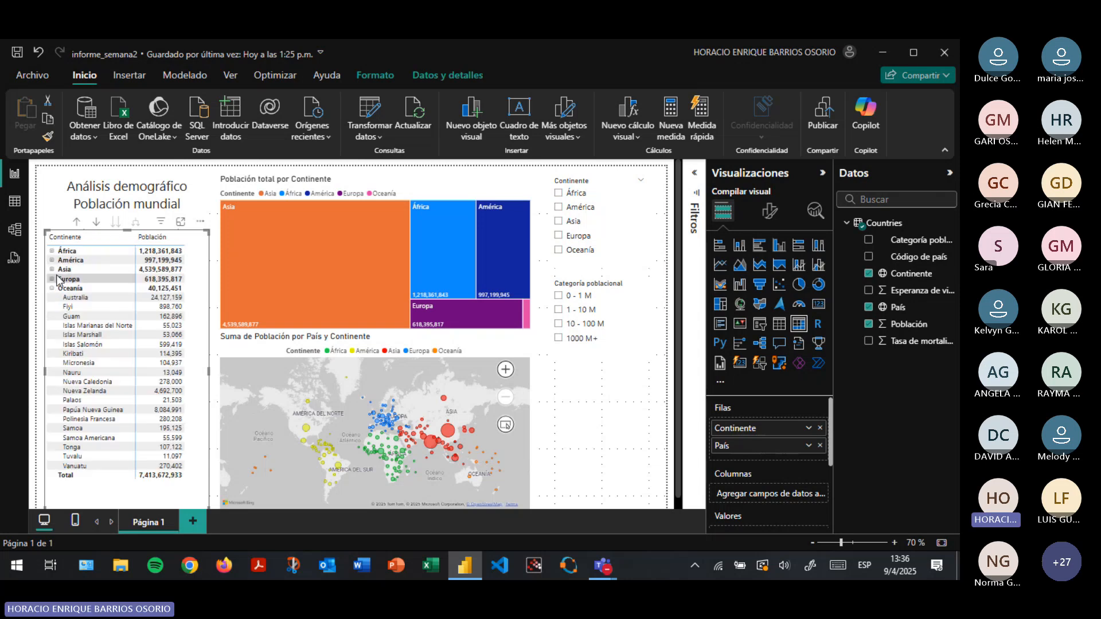
{"action": "left_click", "coordinate": [52, 280]}
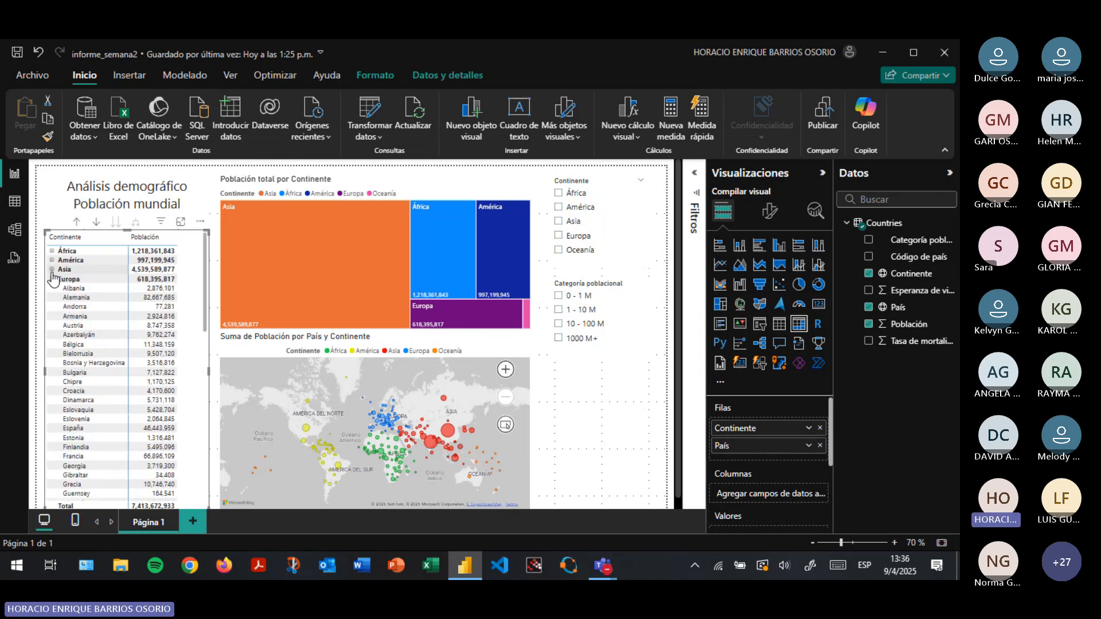
{"action": "left_click", "coordinate": [52, 269]}
{"action": "left_click", "coordinate": [51, 261]}
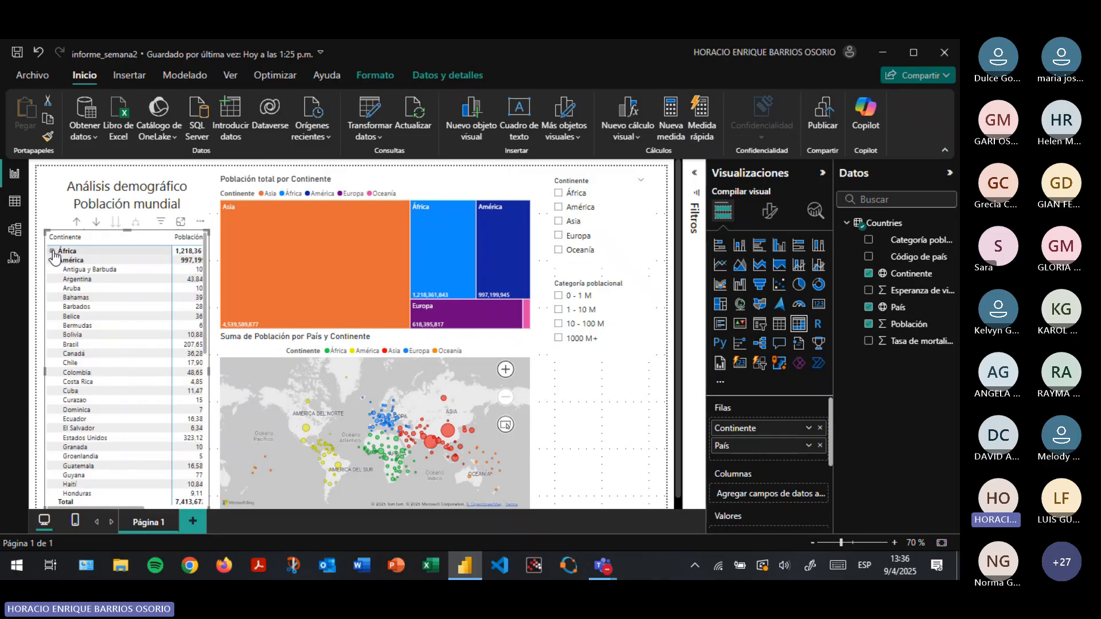
{"action": "left_click", "coordinate": [52, 252]}
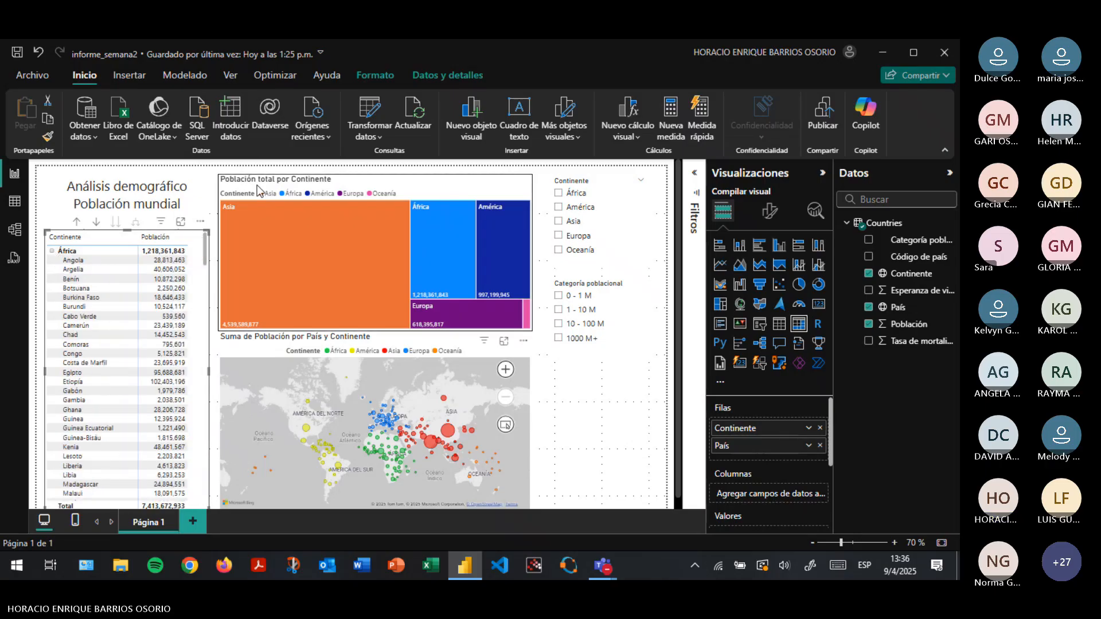
{"action": "scroll", "coordinate": [148, 349], "scroll_direction": "down", "scroll_amount": 2}
{"action": "scroll", "coordinate": [148, 348], "scroll_direction": "up", "scroll_amount": 2}
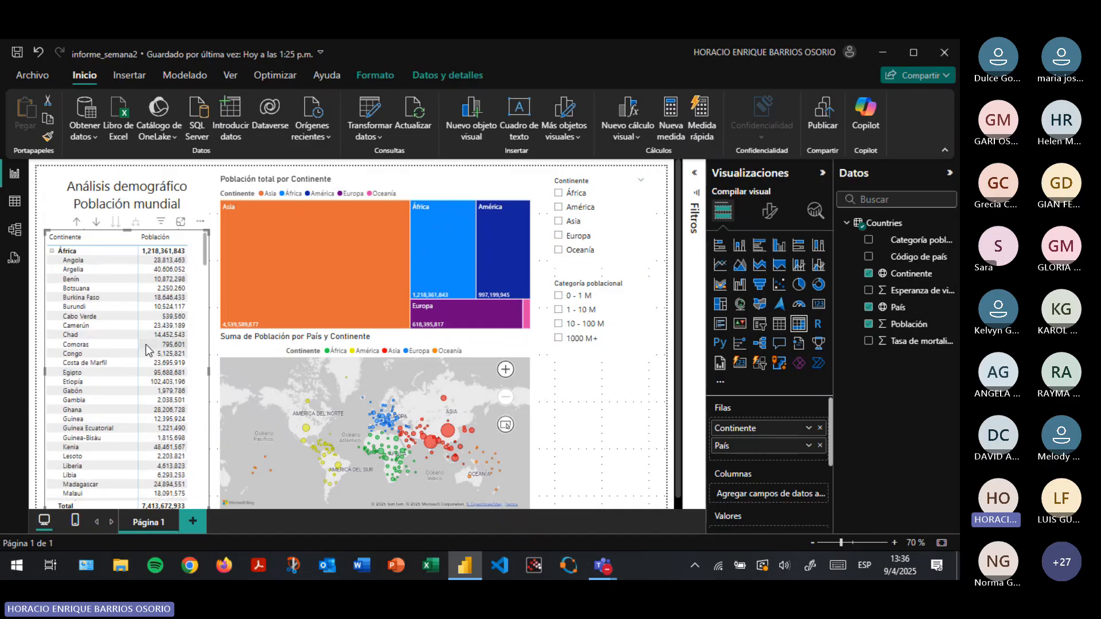
Insert a Borrar todas las segmentaciones button and place it below the slicers, level with the lower edge of the map
{"action": "left_click", "coordinate": [598, 418]}
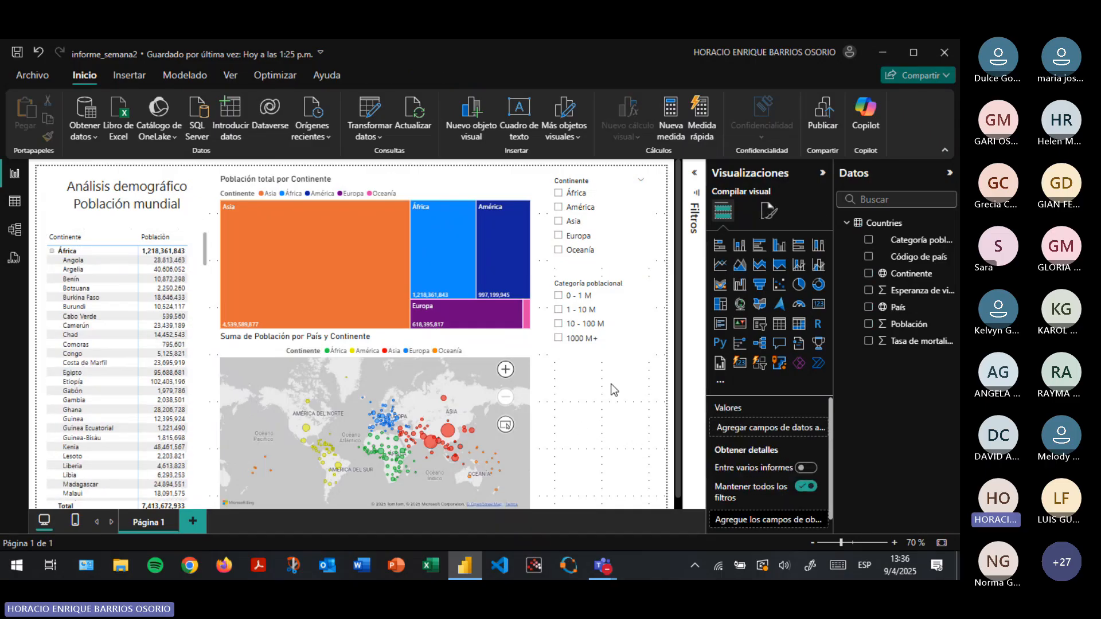
{"action": "left_click", "coordinate": [121, 78]}
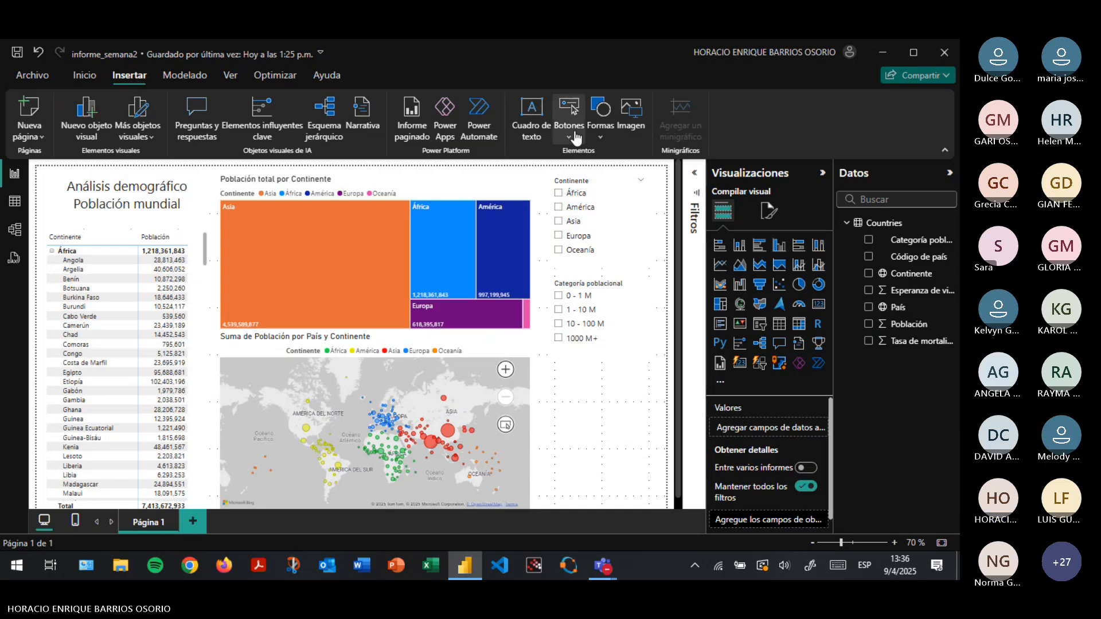
{"action": "left_click", "coordinate": [576, 138]}
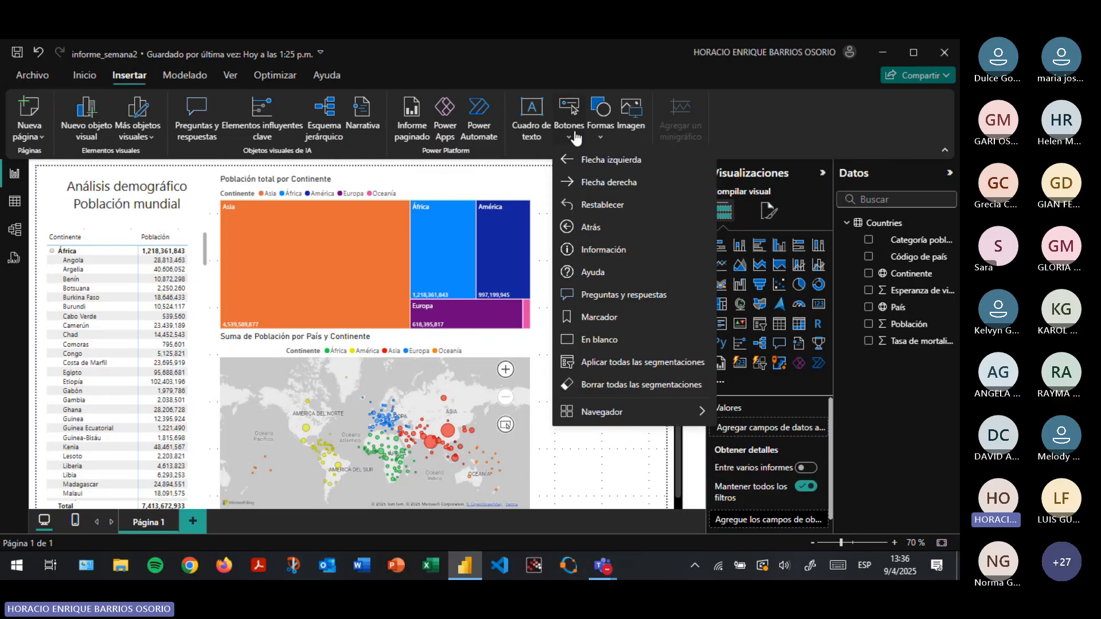
{"action": "left_click", "coordinate": [619, 386]}
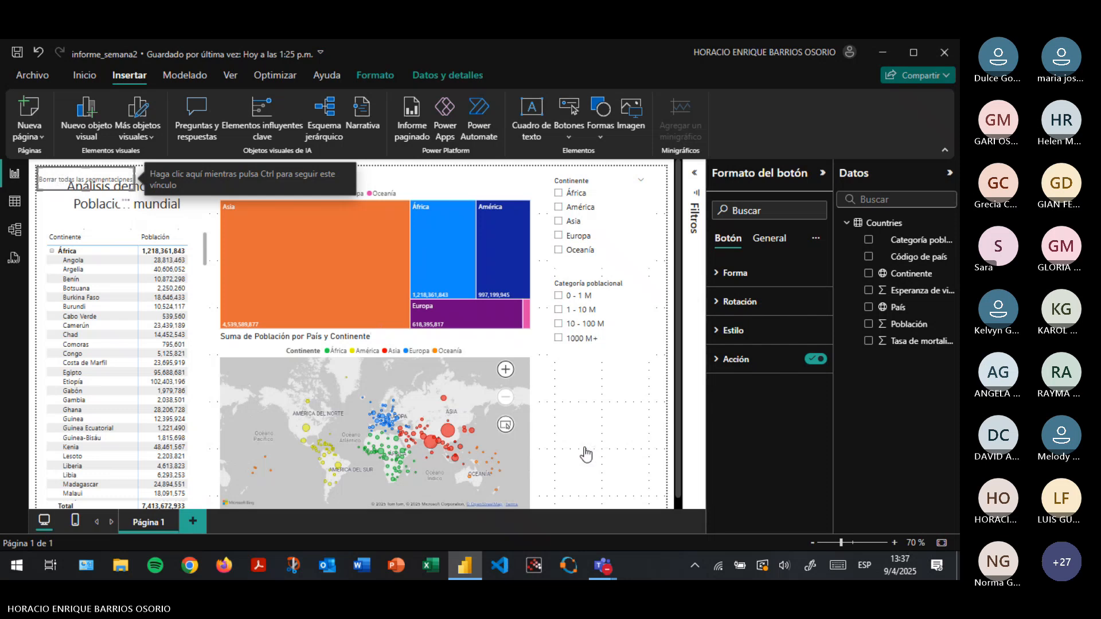
{"action": "left_click_drag", "start_coordinate": [586, 455], "coordinate": [592, 486]}
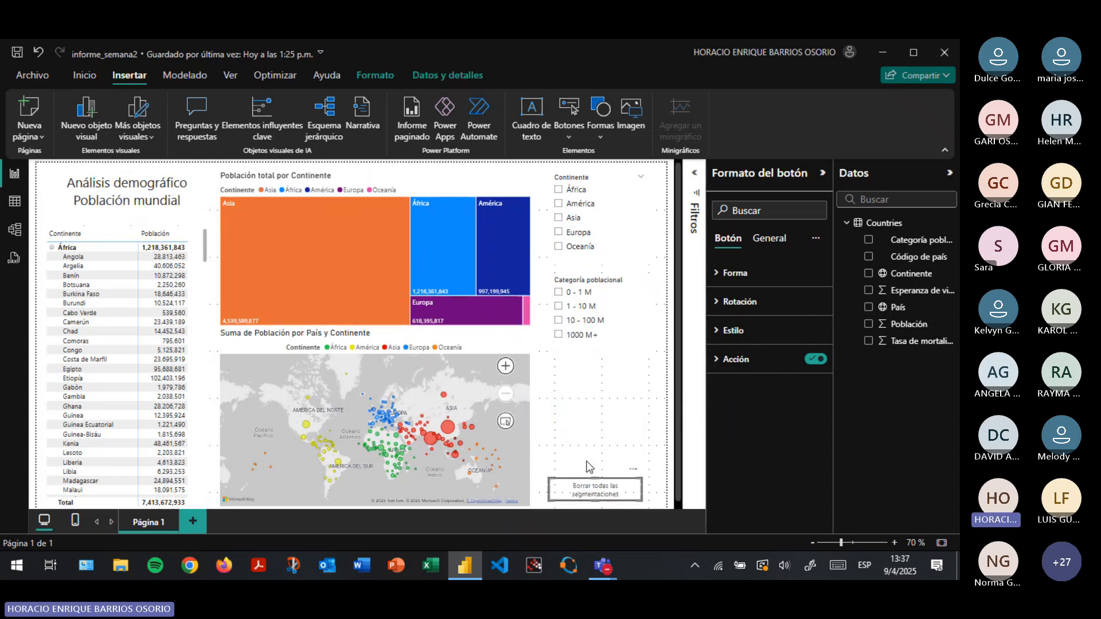
{"action": "left_click", "coordinate": [586, 467]}
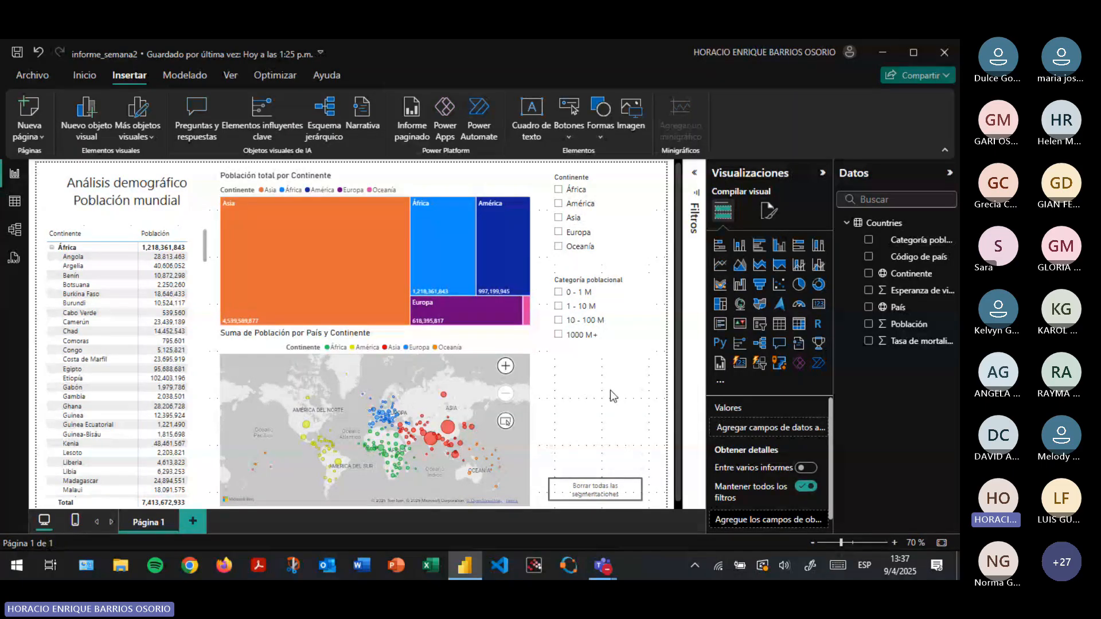
Add an empty pie chart and position it directly below the Categoría poblacional slicer
{"action": "left_click", "coordinate": [802, 293]}
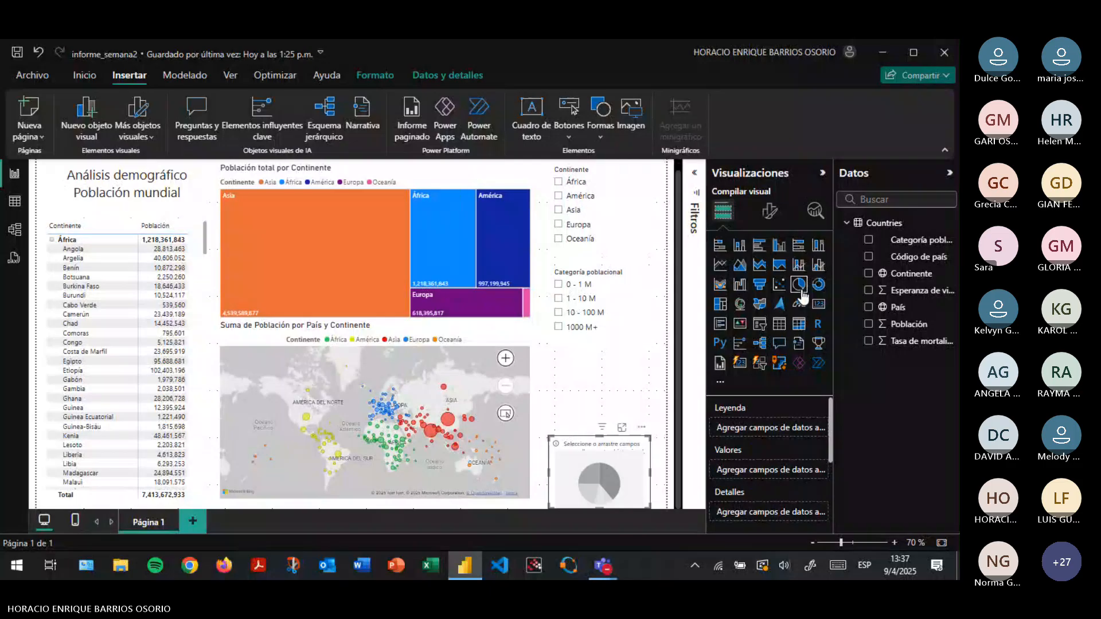
{"action": "left_click_drag", "start_coordinate": [610, 453], "coordinate": [608, 370]}
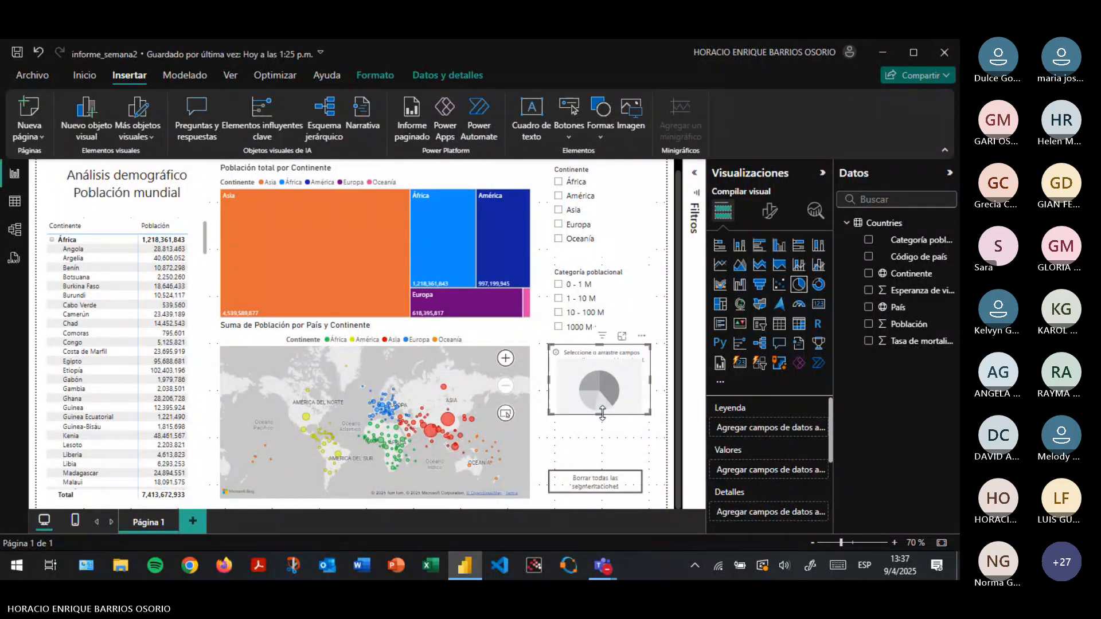
Extend the empty pie chart down to just above the clear-slicers button, with Continente as its legend and Población as its values
{"action": "left_click_drag", "start_coordinate": [602, 413], "coordinate": [598, 457]}
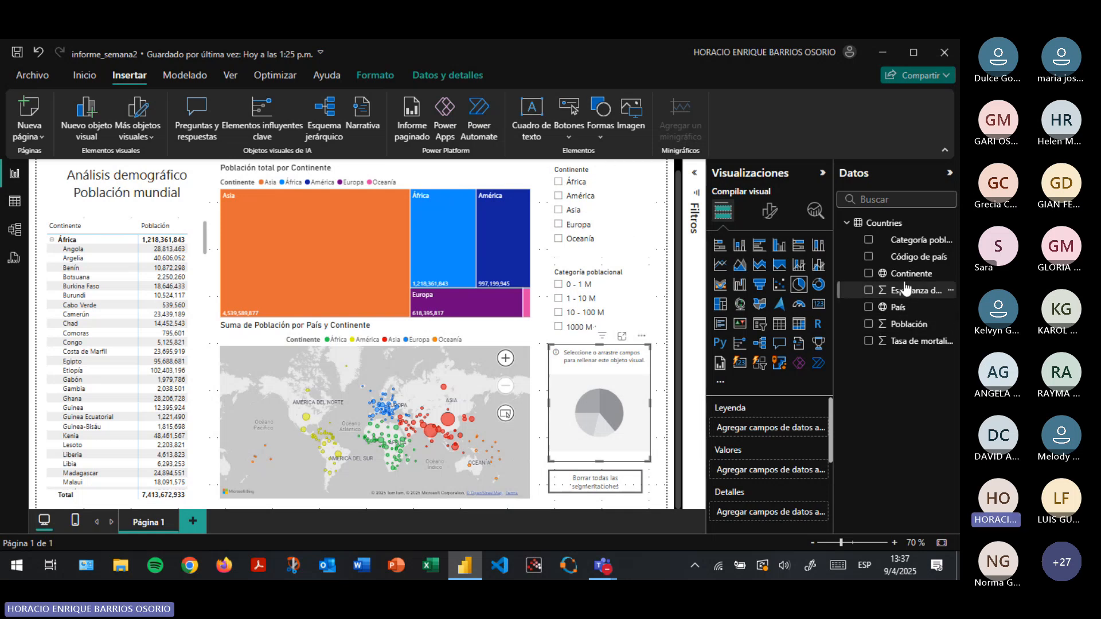
{"action": "left_click_drag", "start_coordinate": [912, 273], "coordinate": [771, 439]}
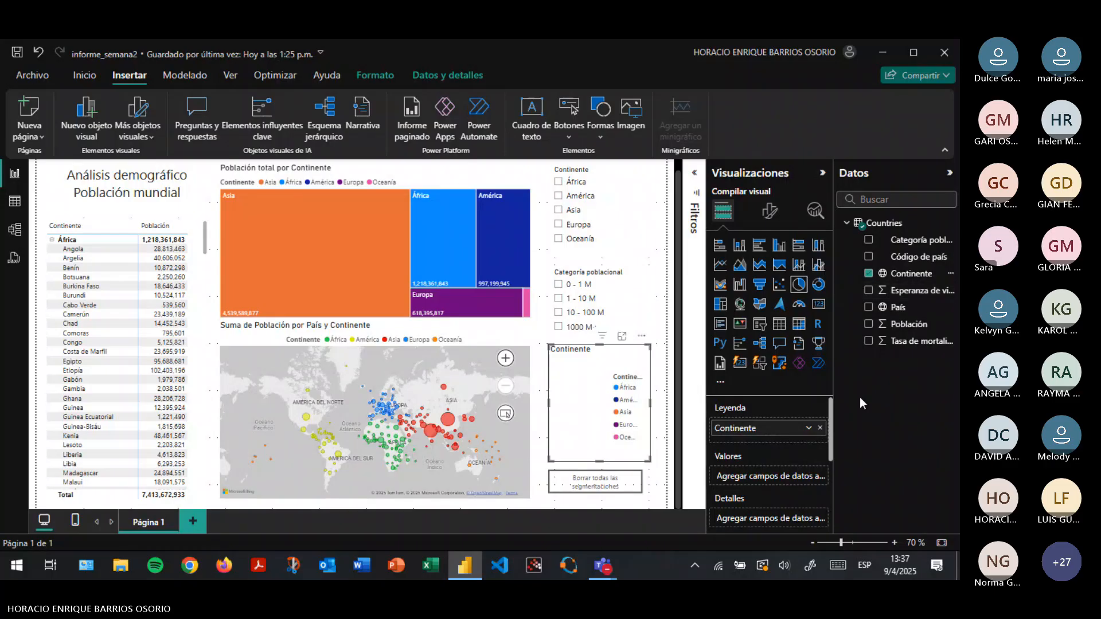
{"action": "left_click_drag", "start_coordinate": [909, 324], "coordinate": [792, 473]}
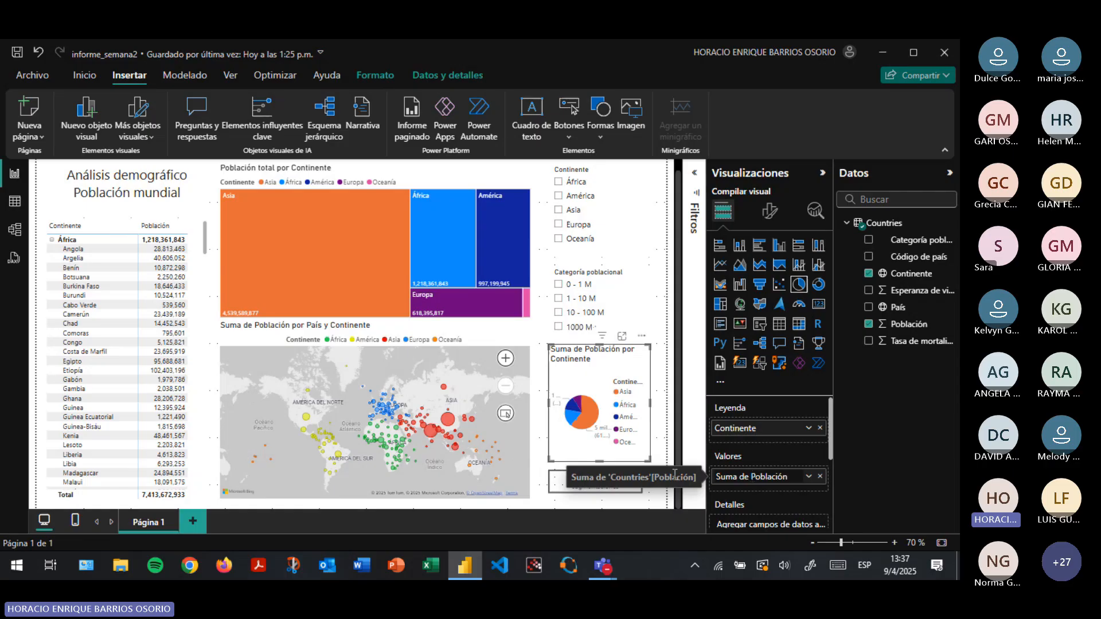
Rename the pie chart's values field to Población
{"action": "double_click", "coordinate": [751, 478]}
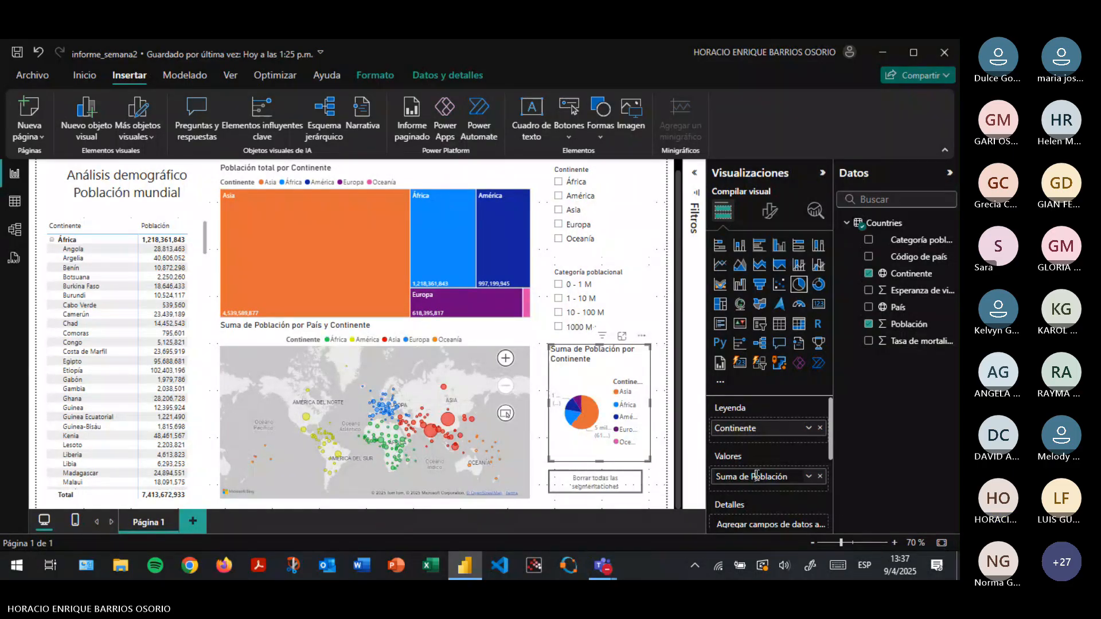
{"action": "left_click", "coordinate": [753, 477]}
{"action": "key", "text": "BackSpace"}
{"action": "key", "text": "BackSpace"}
{"action": "key", "text": "BackSpace"}
{"action": "key", "text": "BackSpace"}
{"action": "key", "text": "BackSpace"}
{"action": "key", "text": "BackSpace"}
{"action": "key", "text": "BackSpace"}
{"action": "key", "text": "BackSpace"}
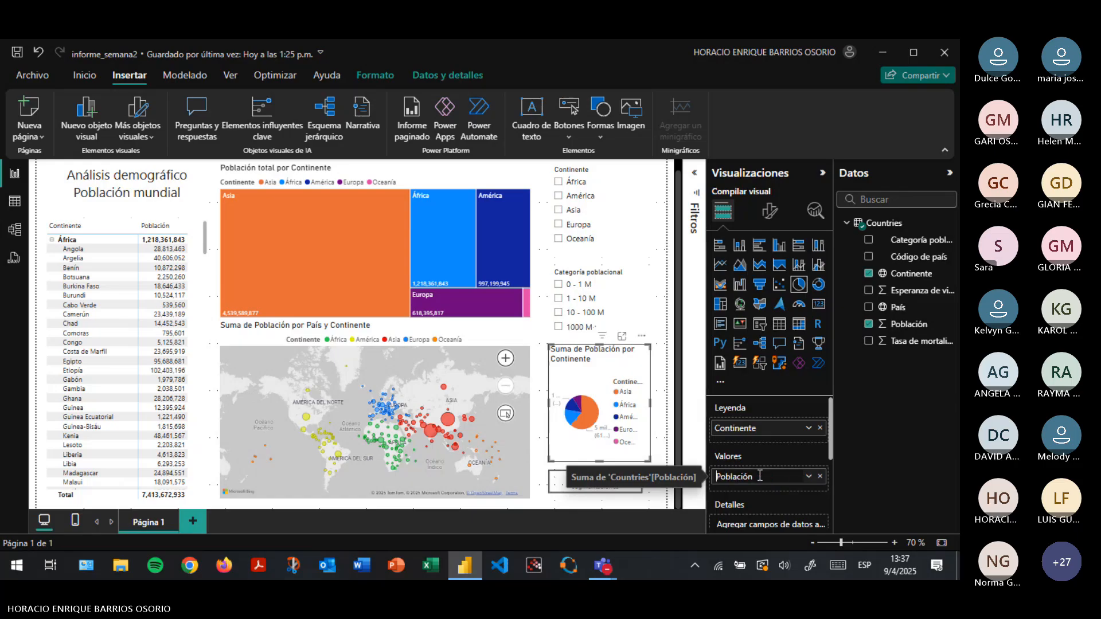
{"action": "key", "text": "Return"}
Narrow the map visual from its right edge and widen the pie chart leftward into the freed space
{"action": "left_click", "coordinate": [528, 411]}
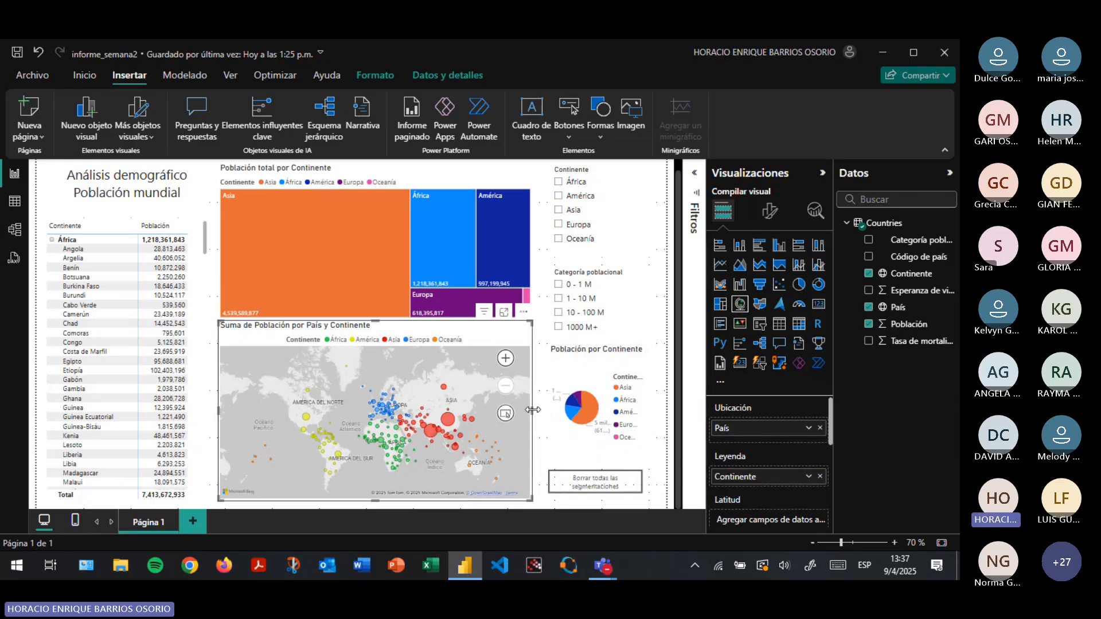
{"action": "left_click_drag", "start_coordinate": [534, 409], "coordinate": [514, 411]}
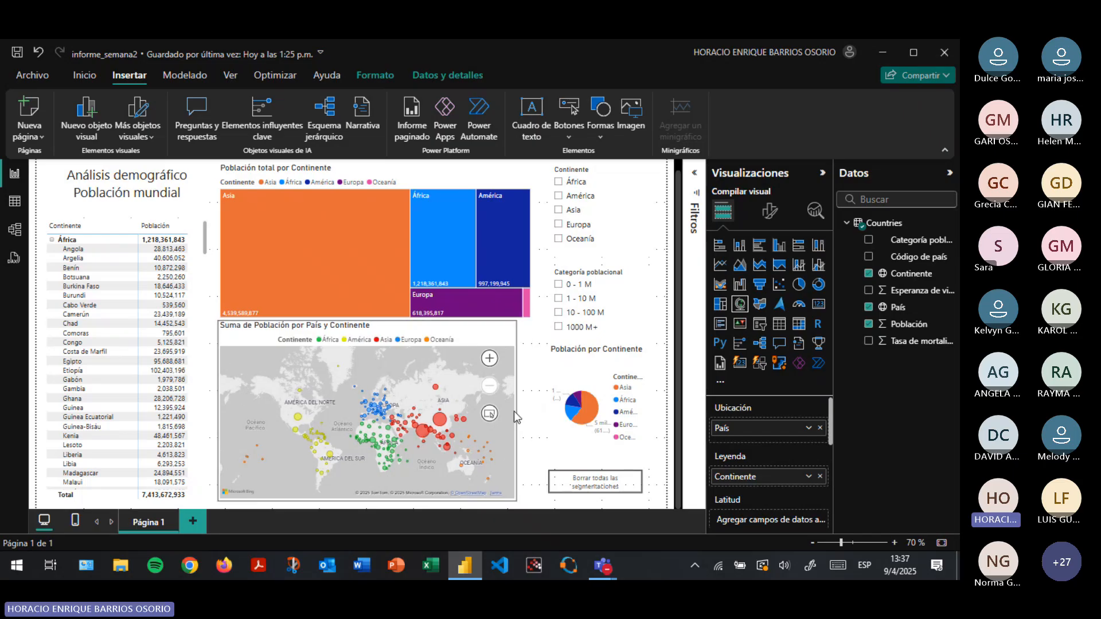
{"action": "left_click", "coordinate": [532, 241]}
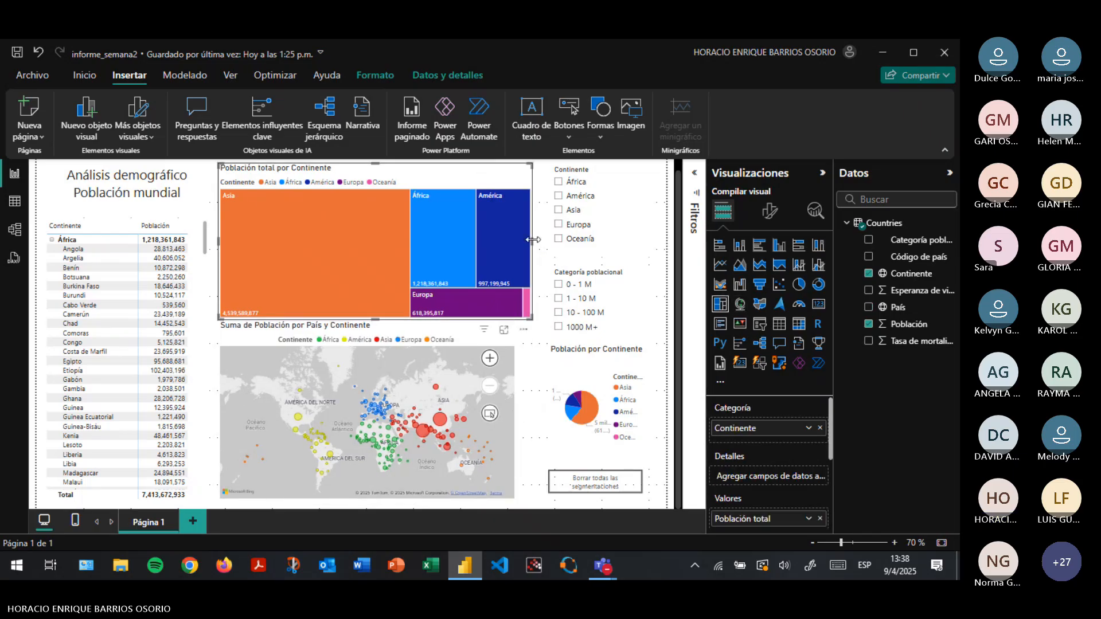
{"action": "left_click", "coordinate": [554, 405]}
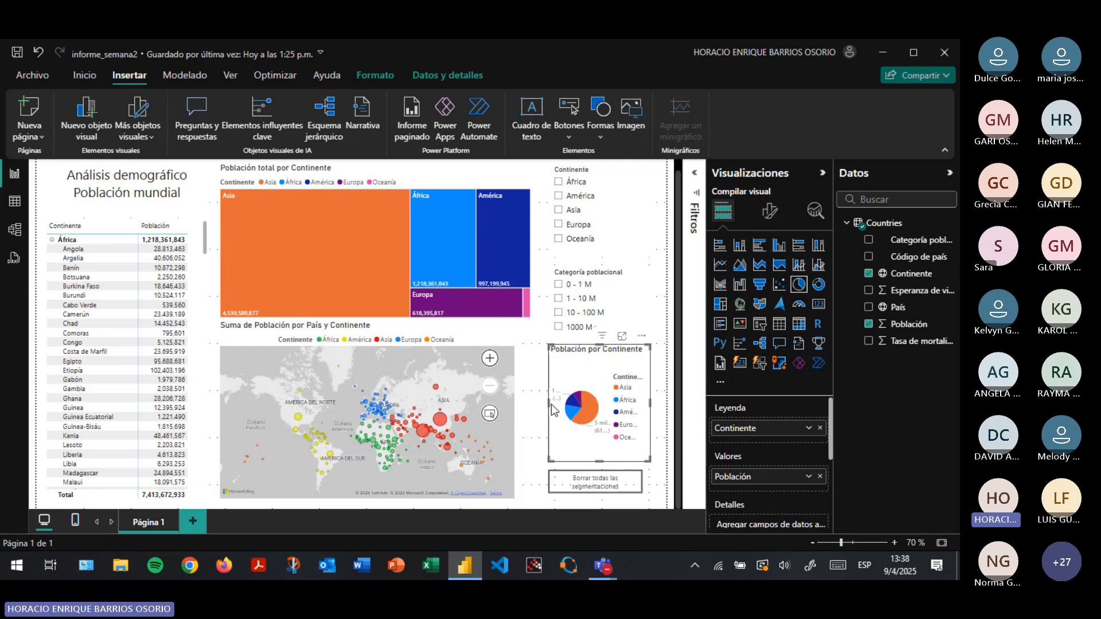
{"action": "left_click_drag", "start_coordinate": [531, 406], "coordinate": [529, 411]}
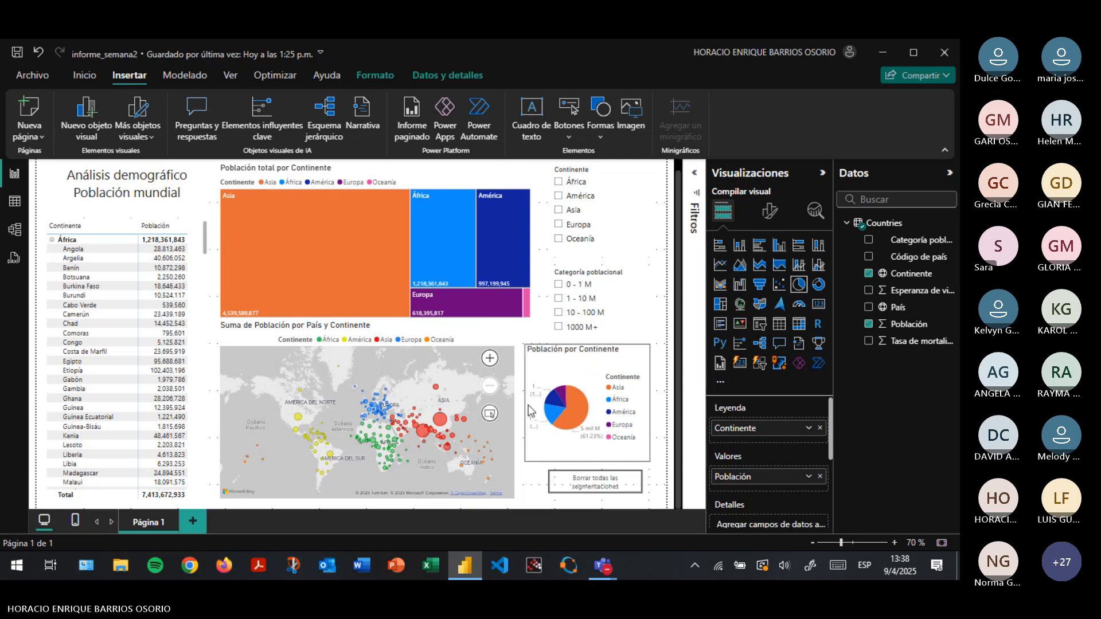
Review the pie chart's segment colours and open the options of its detail labels
{"action": "left_click", "coordinate": [770, 213]}
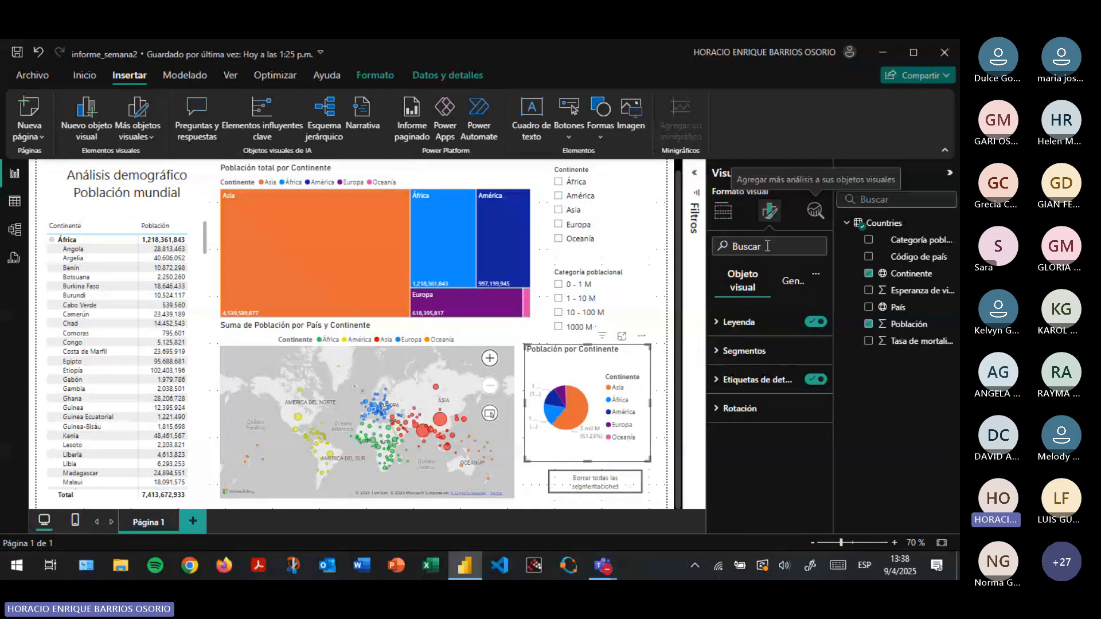
{"action": "left_click", "coordinate": [728, 353]}
{"action": "scroll", "coordinate": [772, 415], "scroll_direction": "down", "scroll_amount": 3}
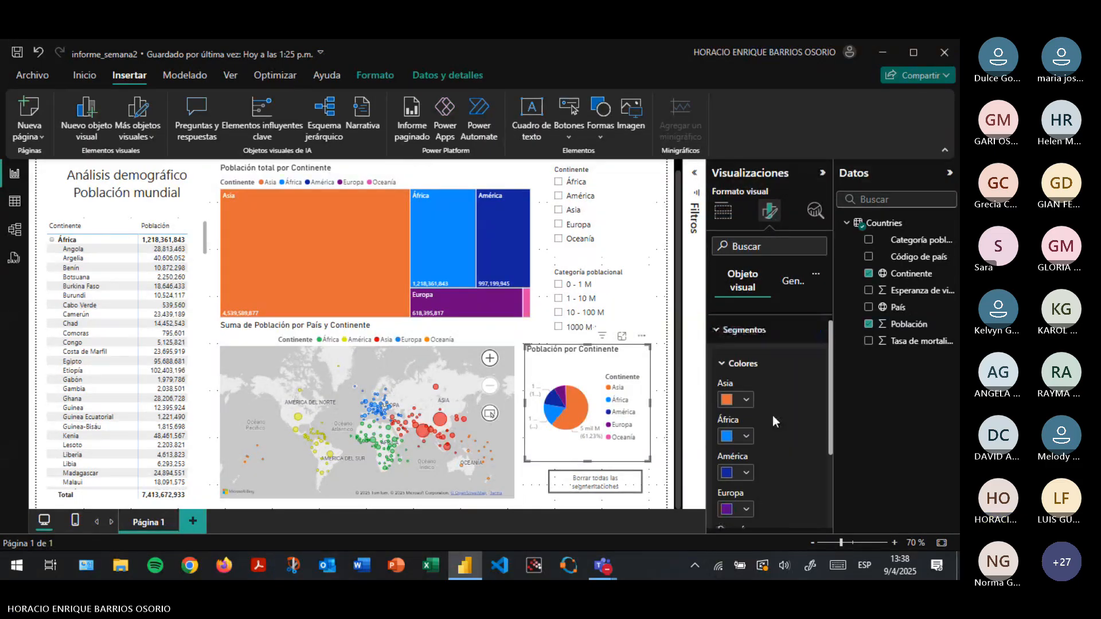
{"action": "scroll", "coordinate": [797, 408], "scroll_direction": "down", "scroll_amount": 1}
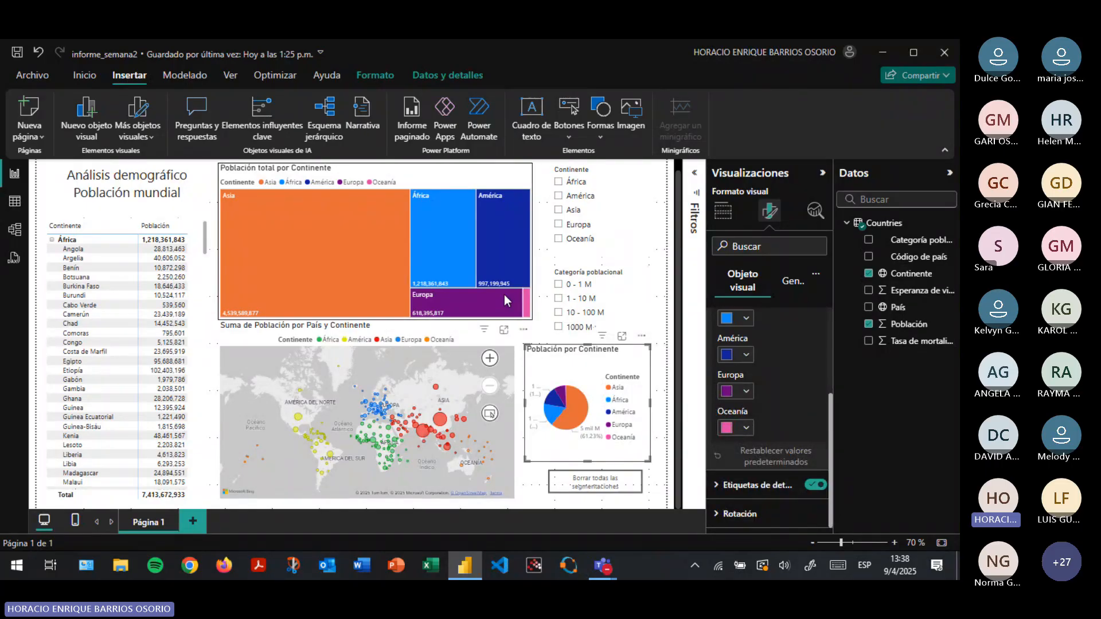
{"action": "left_click", "coordinate": [722, 486]}
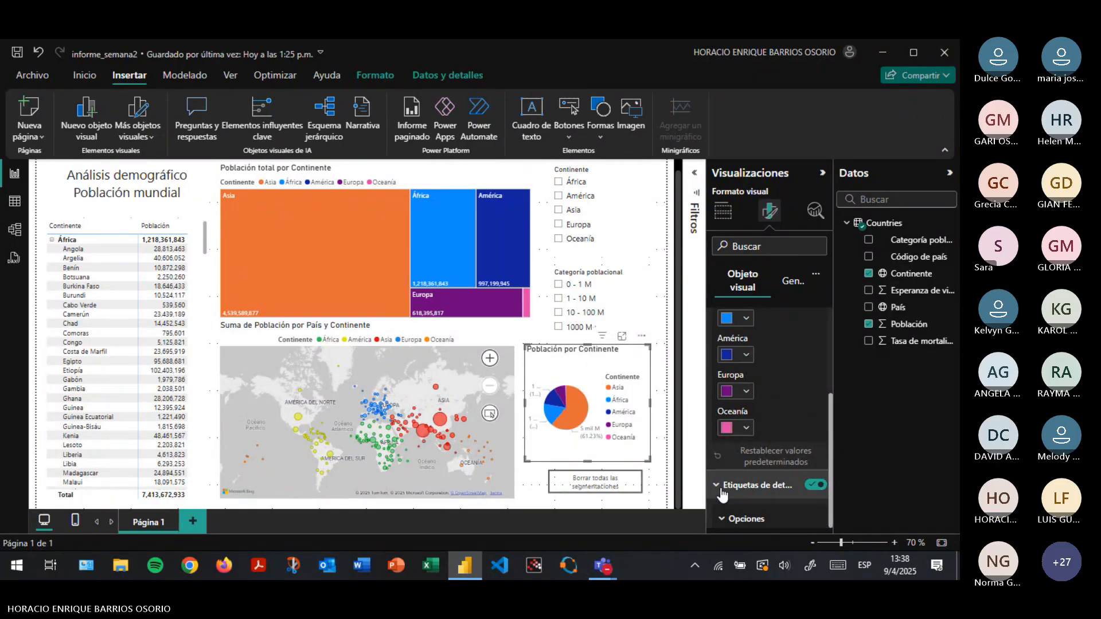
{"action": "scroll", "coordinate": [769, 397], "scroll_direction": "down", "scroll_amount": 3}
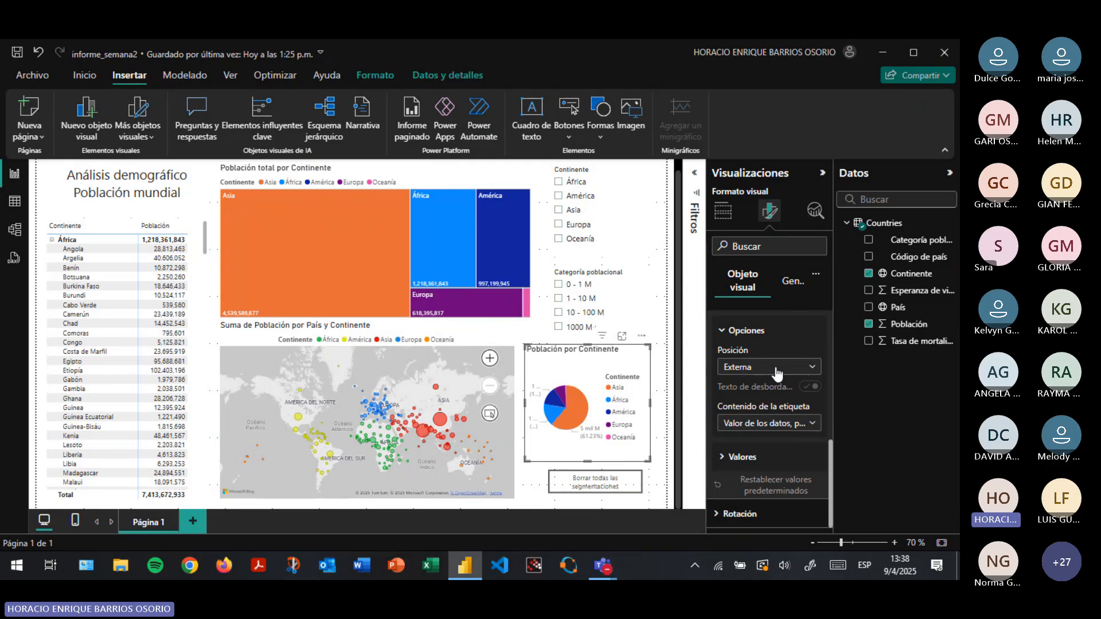
Try the Preferencia dentro position for the pie chart's detail labels and return it to Externa
{"action": "left_click", "coordinate": [778, 372]}
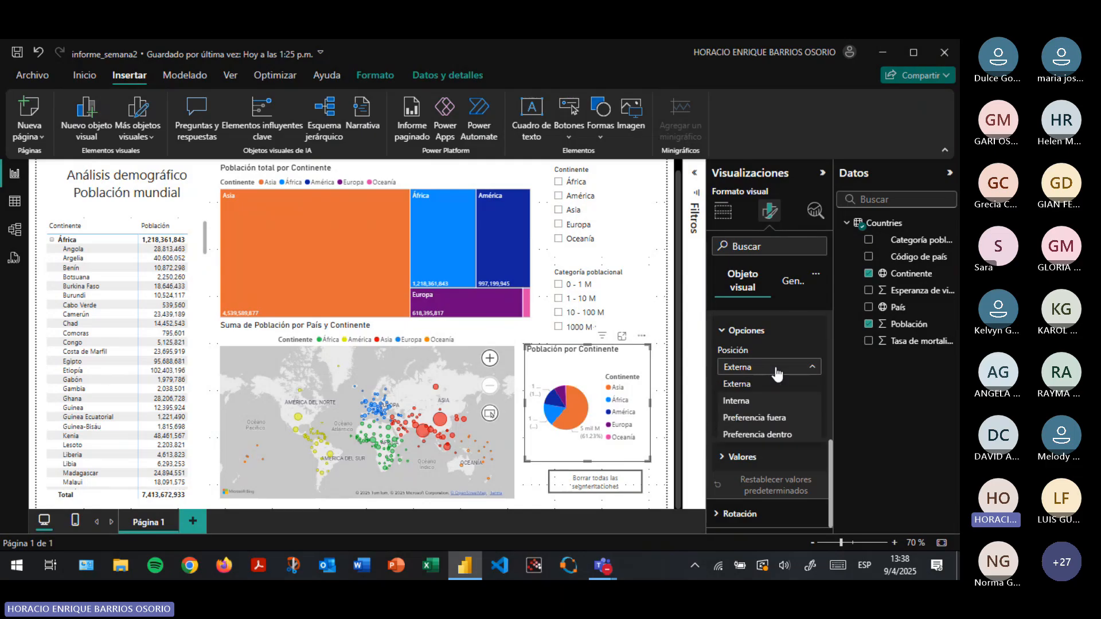
{"action": "left_click", "coordinate": [769, 436]}
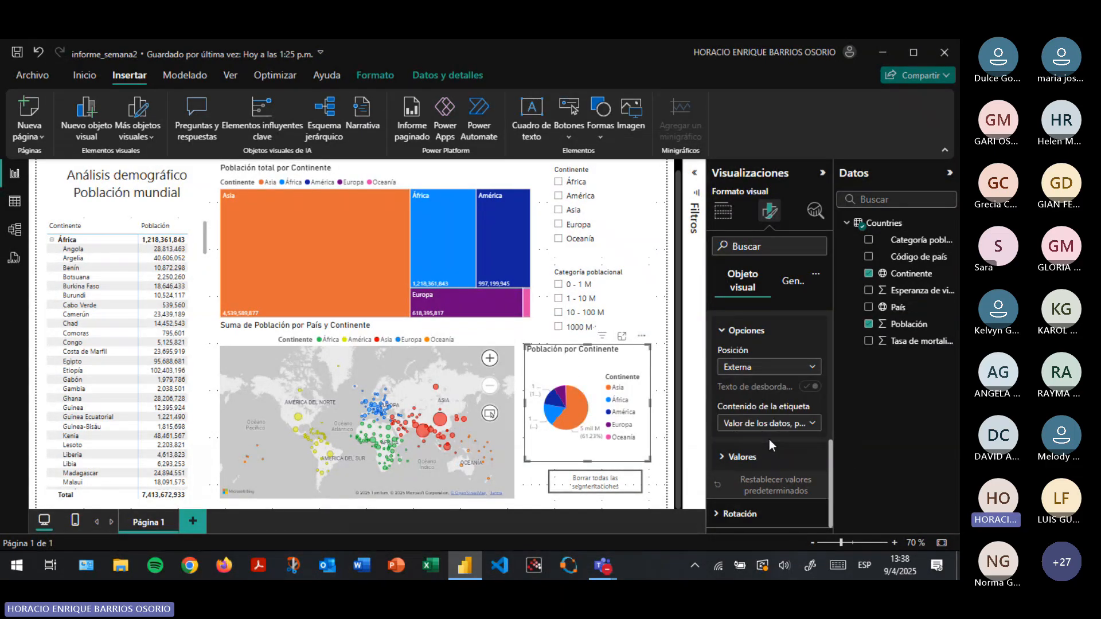
{"action": "left_click", "coordinate": [772, 422]}
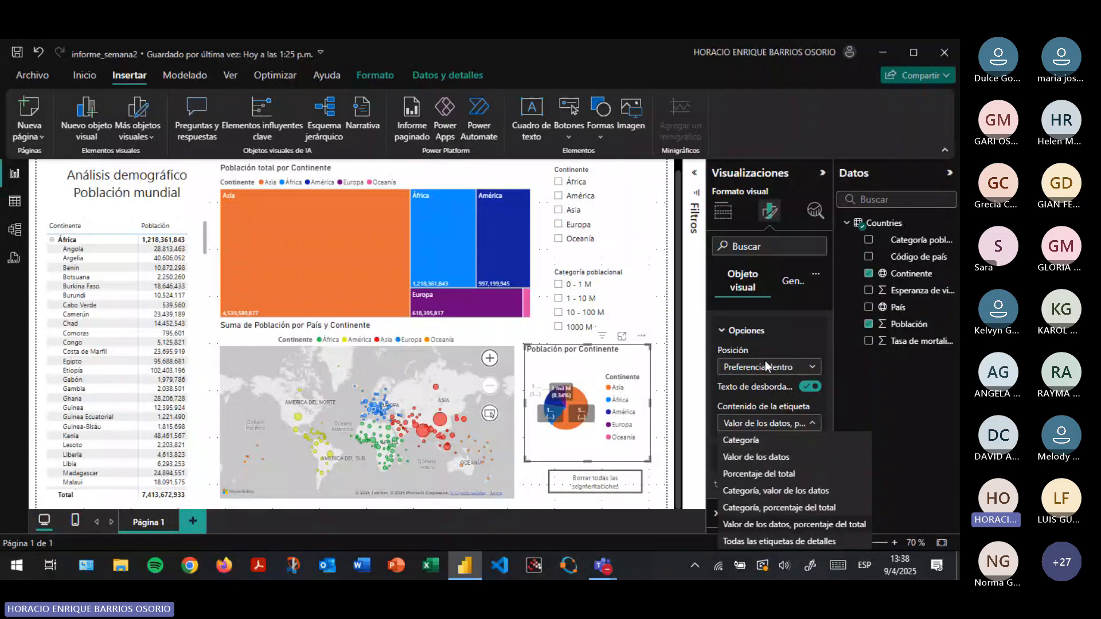
{"action": "left_click", "coordinate": [766, 366]}
{"action": "left_click", "coordinate": [765, 366]}
{"action": "left_click", "coordinate": [772, 381]}
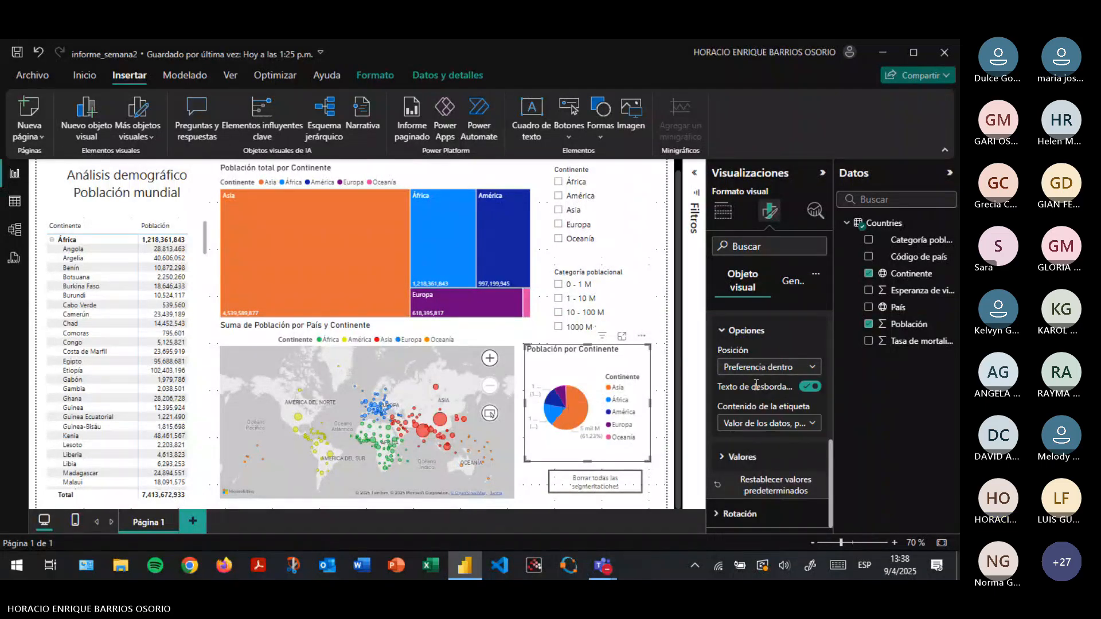
Set the detail labels' content to Porcentaje del total and try the Interna position before returning it to Externa
{"action": "left_click", "coordinate": [783, 417]}
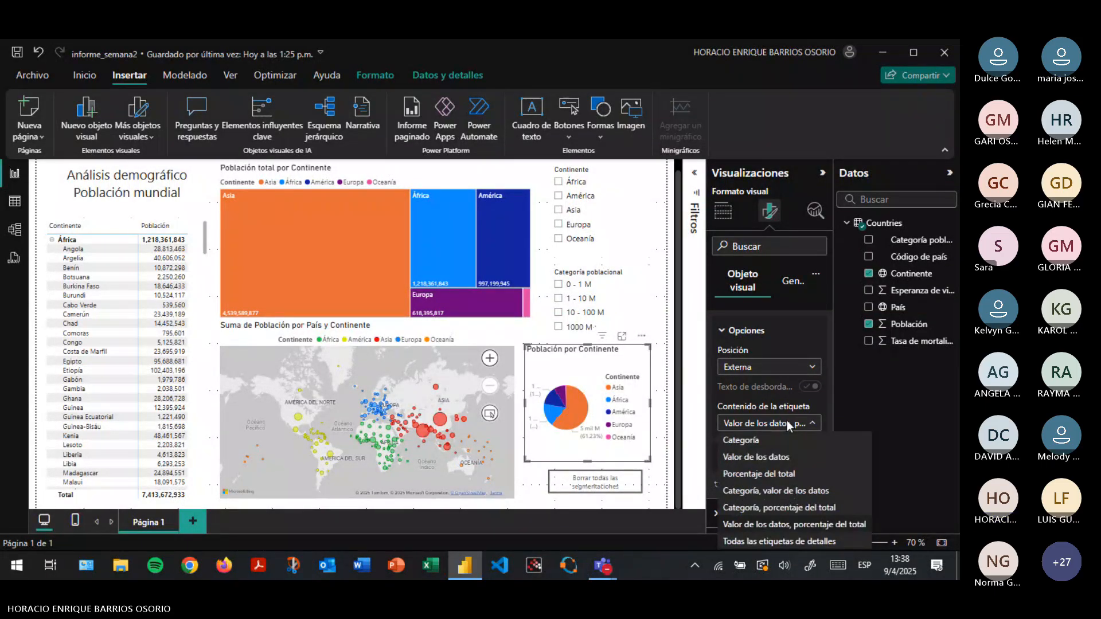
{"action": "left_click", "coordinate": [773, 475]}
{"action": "left_click", "coordinate": [788, 371]}
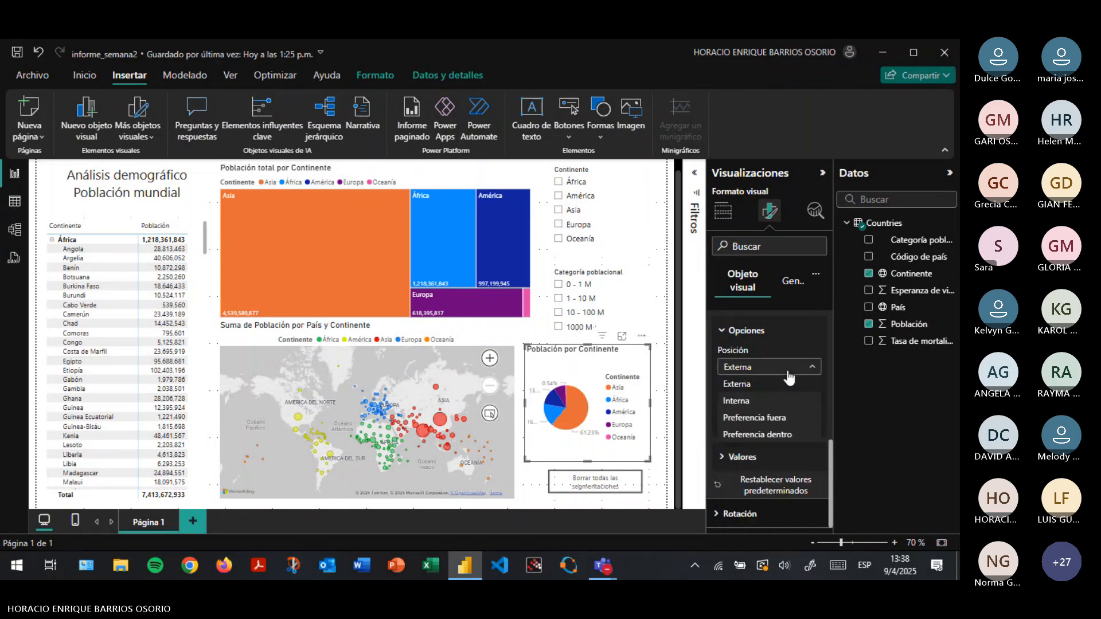
{"action": "left_click", "coordinate": [751, 400]}
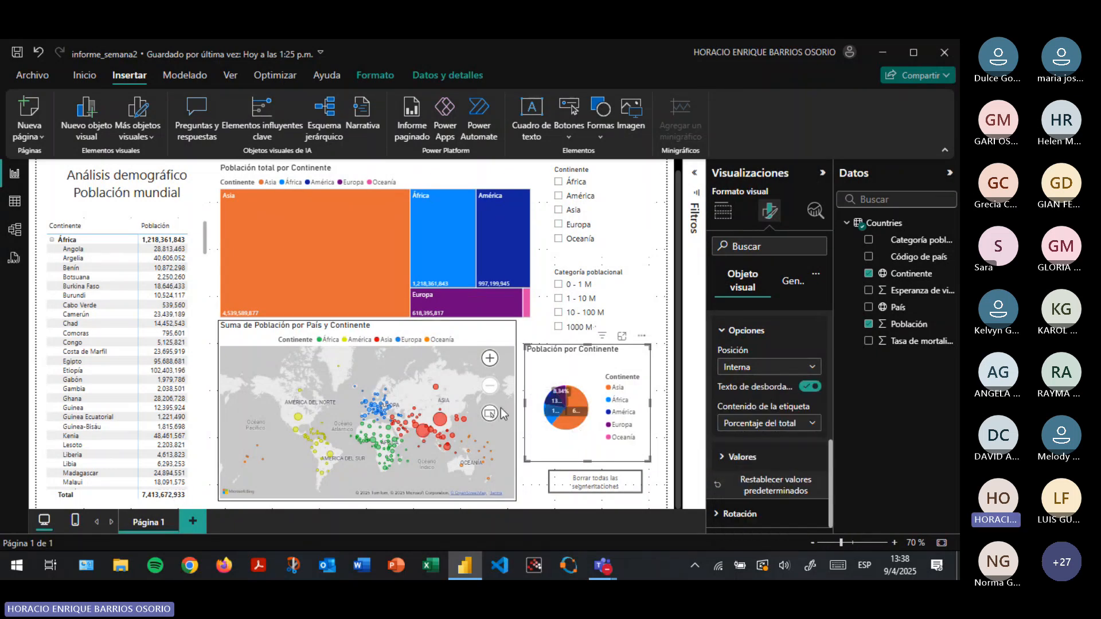
{"action": "left_click", "coordinate": [763, 367]}
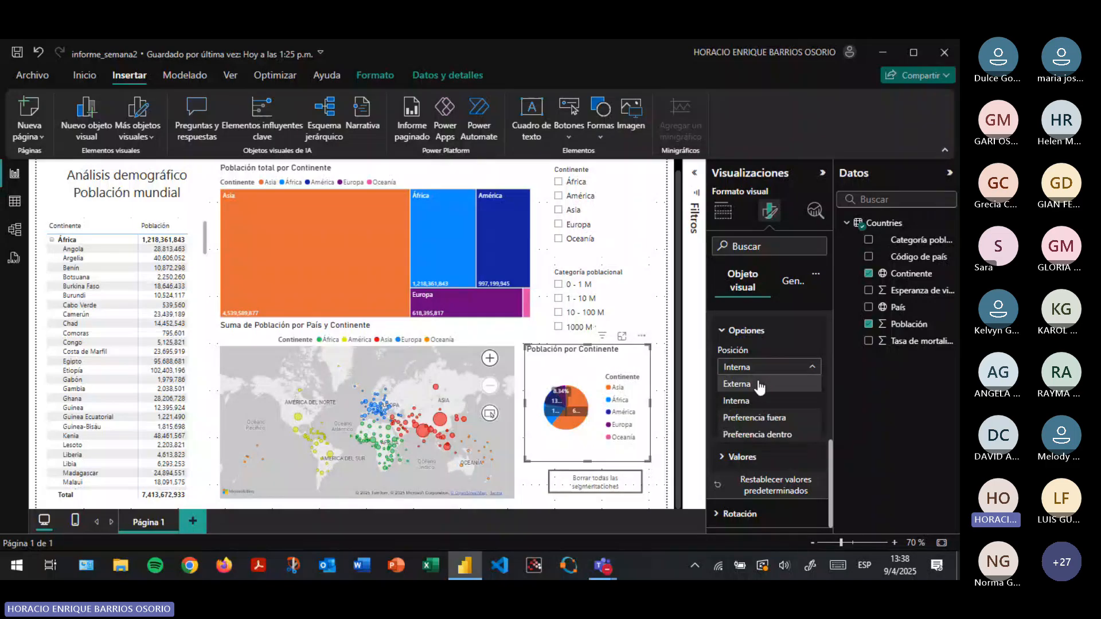
{"action": "left_click", "coordinate": [760, 385]}
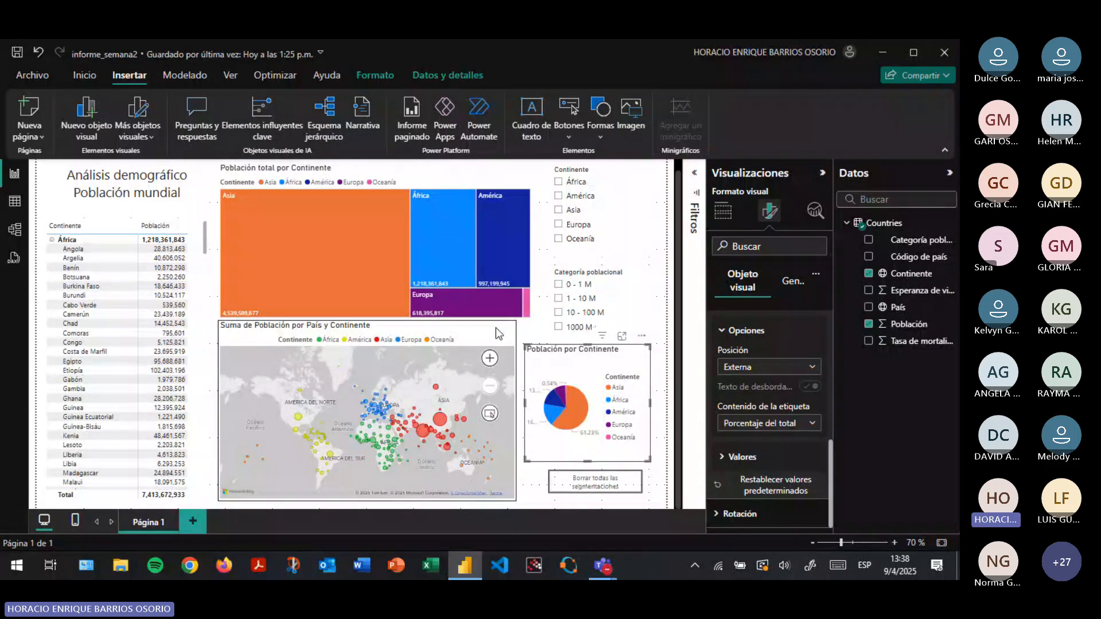
Narrow the map a little more and widen the pie chart leftward up to its edge
{"action": "left_click", "coordinate": [511, 413]}
{"action": "left_click_drag", "start_coordinate": [518, 411], "coordinate": [509, 411]}
{"action": "left_click", "coordinate": [524, 404]}
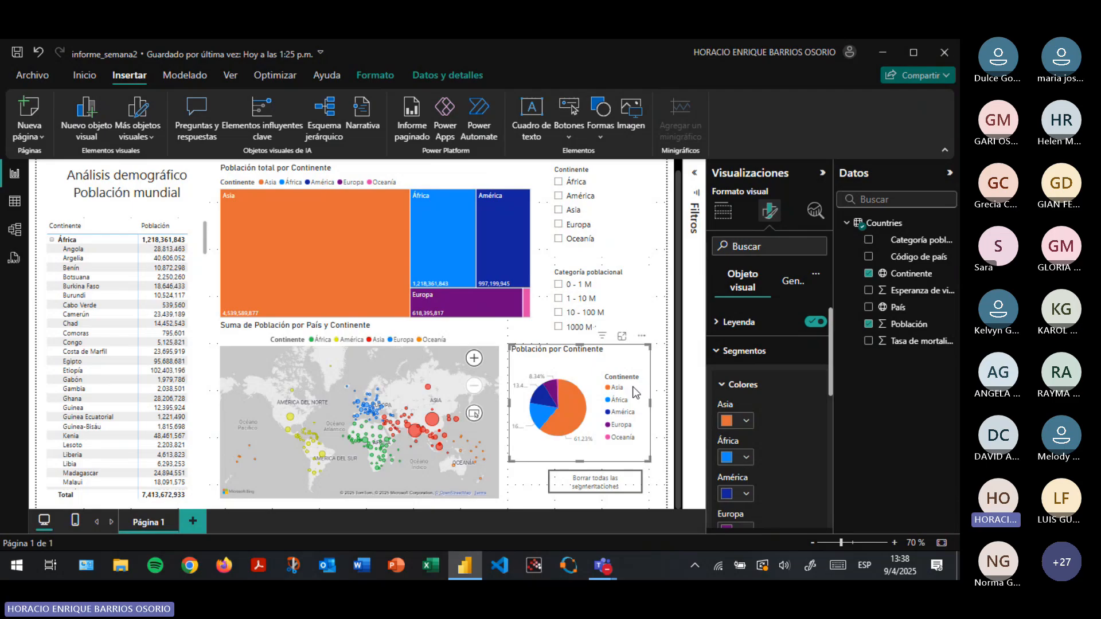
View the pie chart in focus mode and return to the report page
{"action": "left_click", "coordinate": [621, 337]}
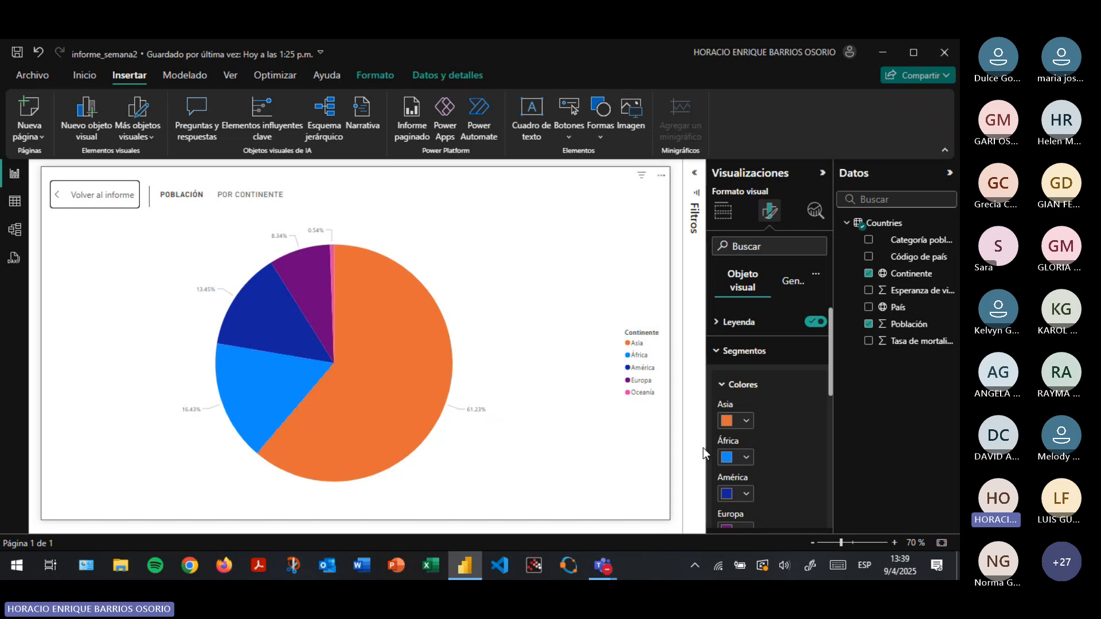
{"action": "key", "text": "Escape"}
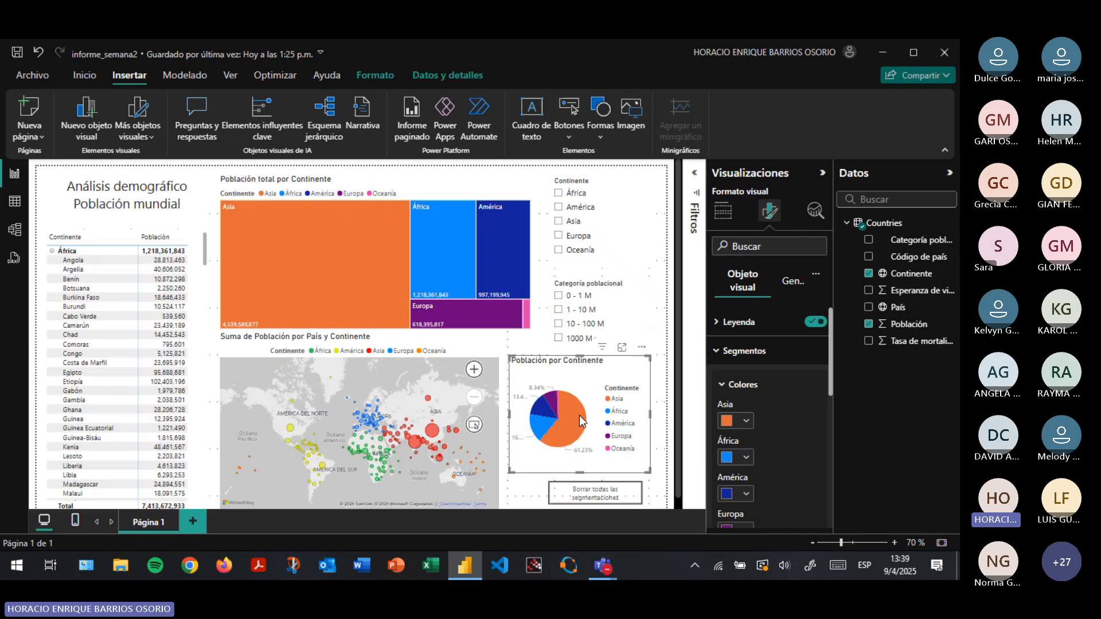
{"action": "left_click", "coordinate": [655, 503]}
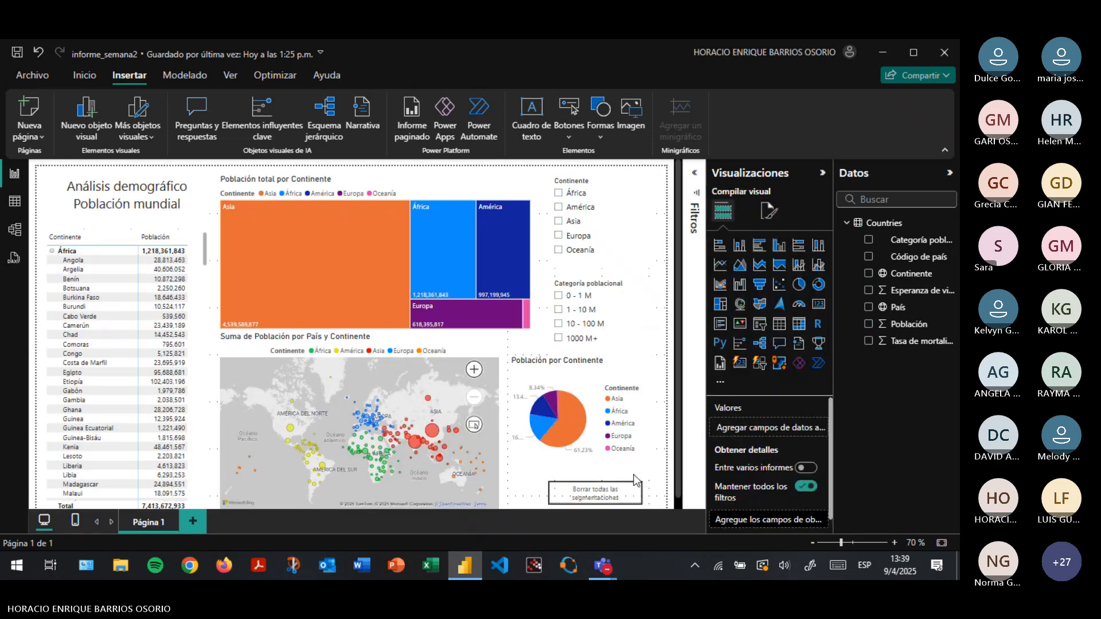
Set the display units of the pie chart's detail label values to Ninguno
{"action": "left_click", "coordinate": [627, 373]}
{"action": "left_click", "coordinate": [769, 211]}
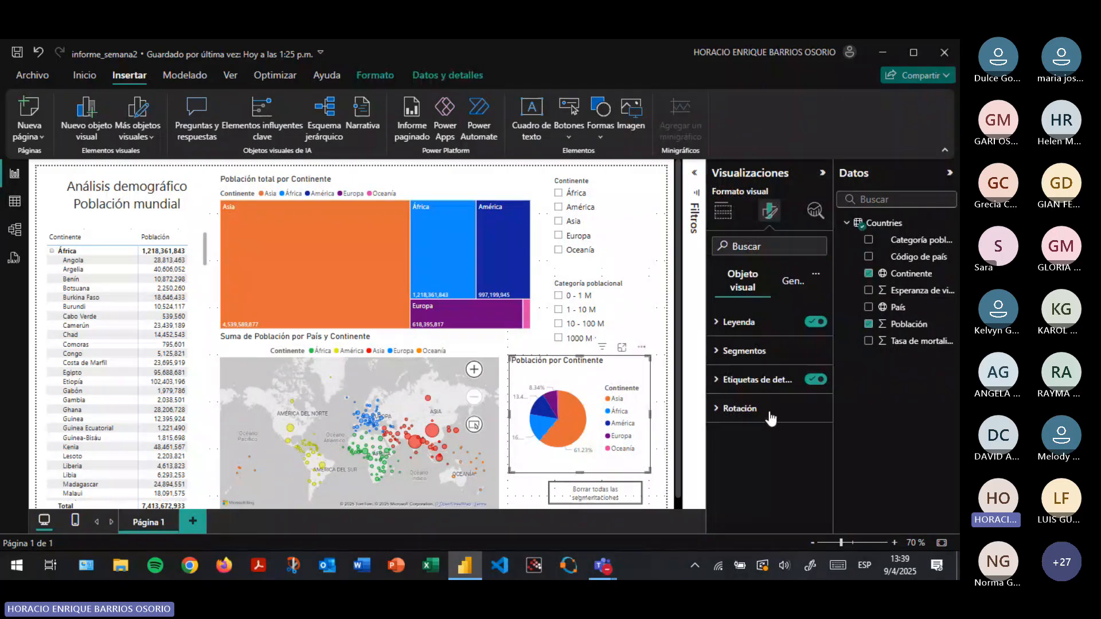
{"action": "left_click", "coordinate": [724, 379]}
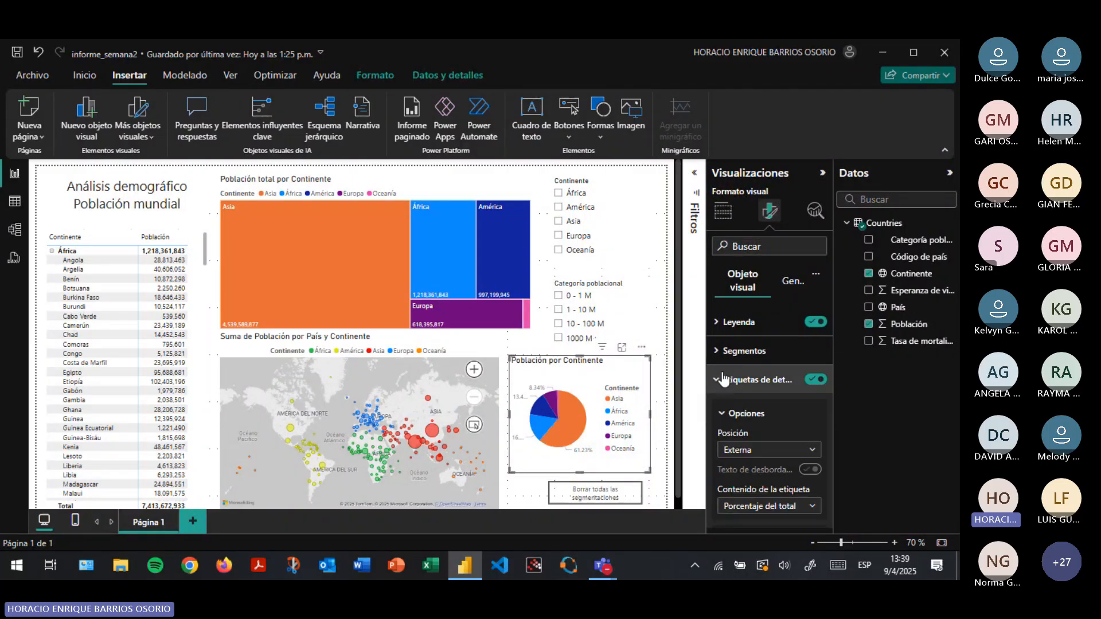
{"action": "scroll", "coordinate": [776, 476], "scroll_direction": "down", "scroll_amount": 2}
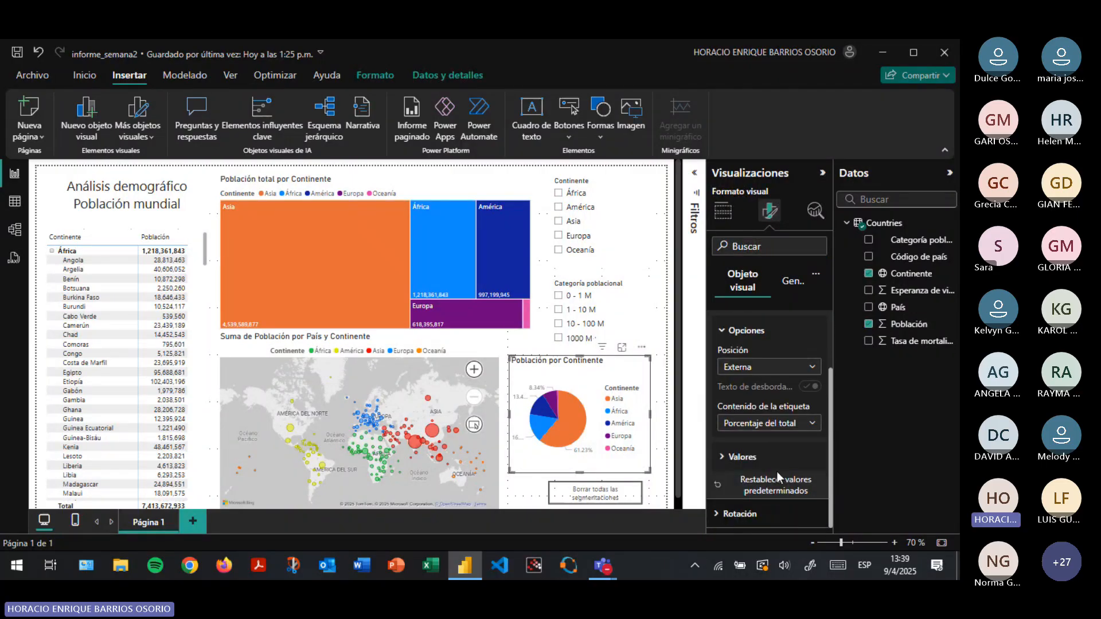
{"action": "left_click", "coordinate": [776, 462]}
{"action": "left_click", "coordinate": [771, 423]}
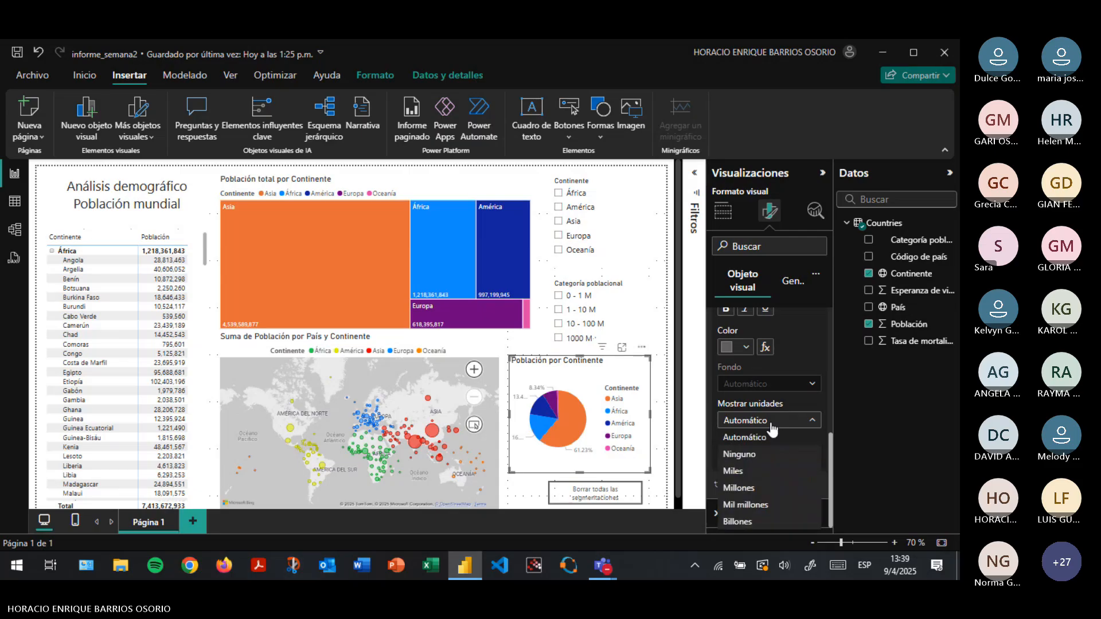
{"action": "left_click", "coordinate": [765, 453]}
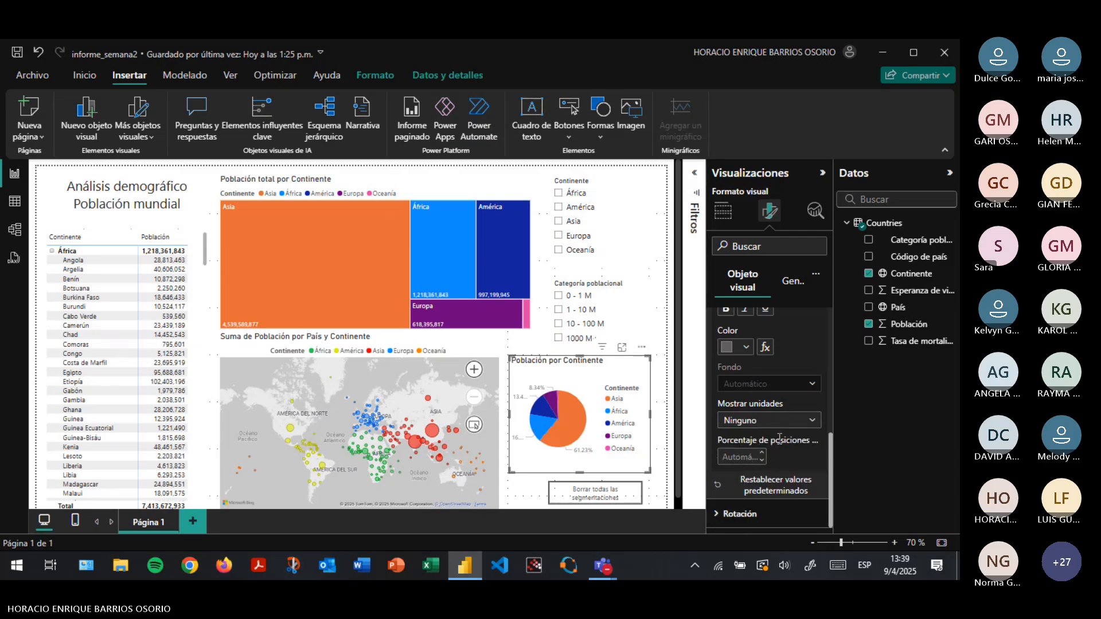
Set the percentage decimal places of the pie chart's detail labels to 0
{"action": "mouse_move", "coordinate": [779, 439]}
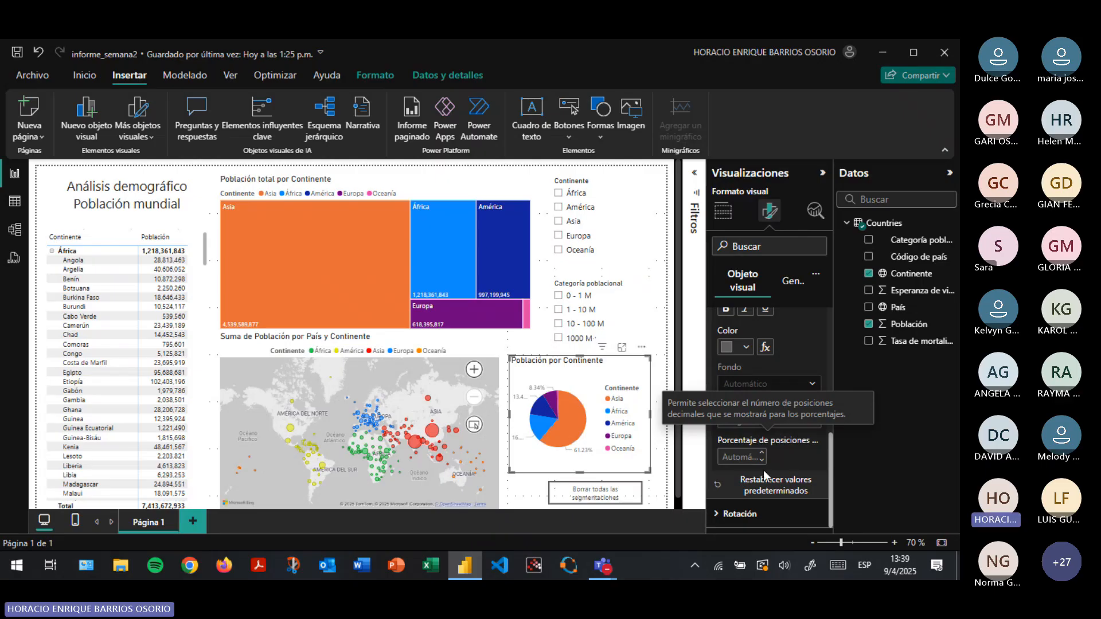
{"action": "left_click", "coordinate": [749, 458]}
{"action": "type", "text": "0"}
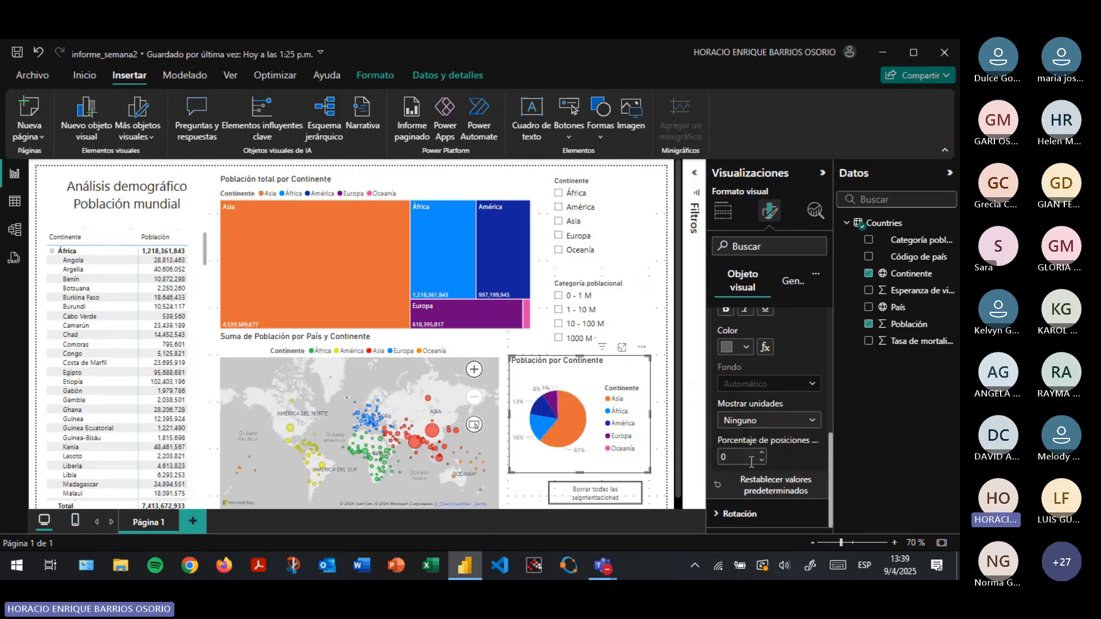
Check the pie chart in focus mode and reset the percentage decimal places of its detail labels to automatic
{"action": "left_click", "coordinate": [623, 348]}
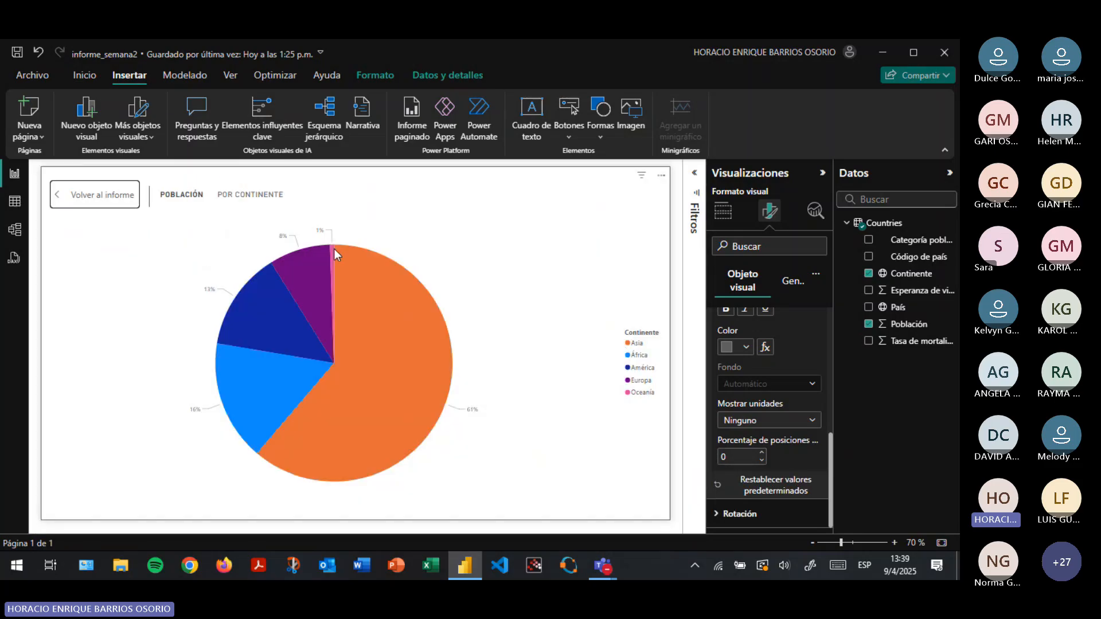
{"action": "left_click", "coordinate": [96, 195]}
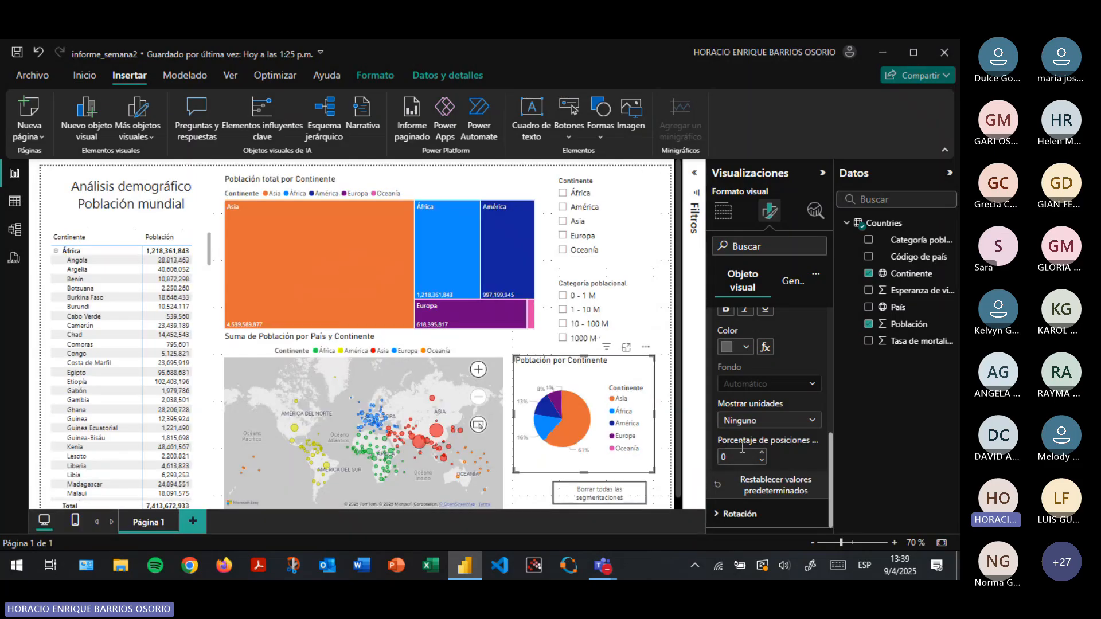
{"action": "key", "text": "BackSpace"}
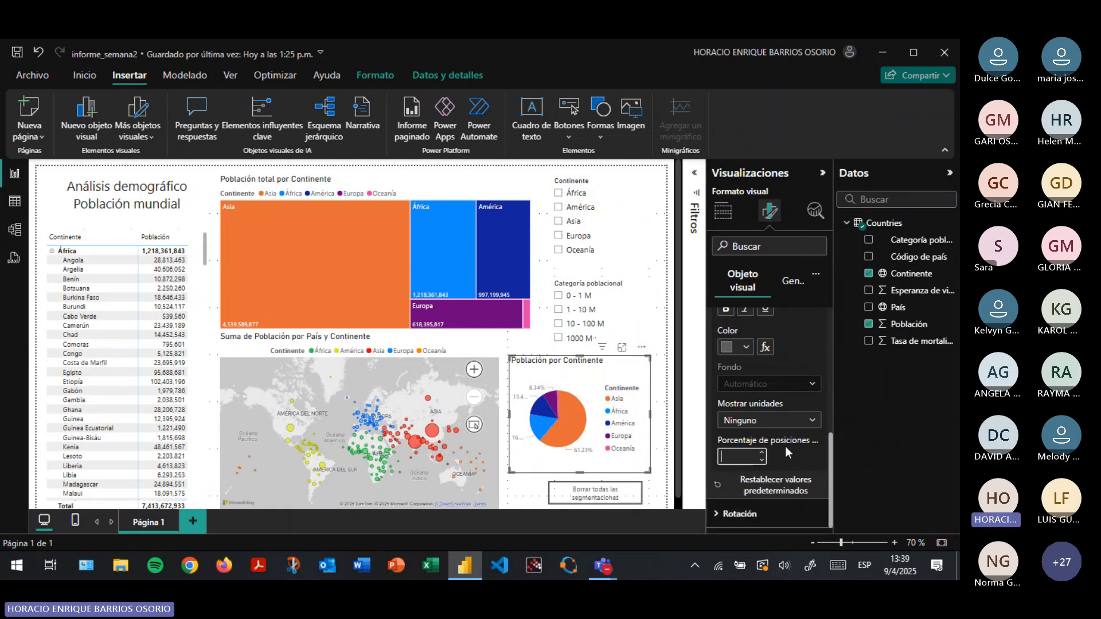
{"action": "left_click", "coordinate": [800, 453]}
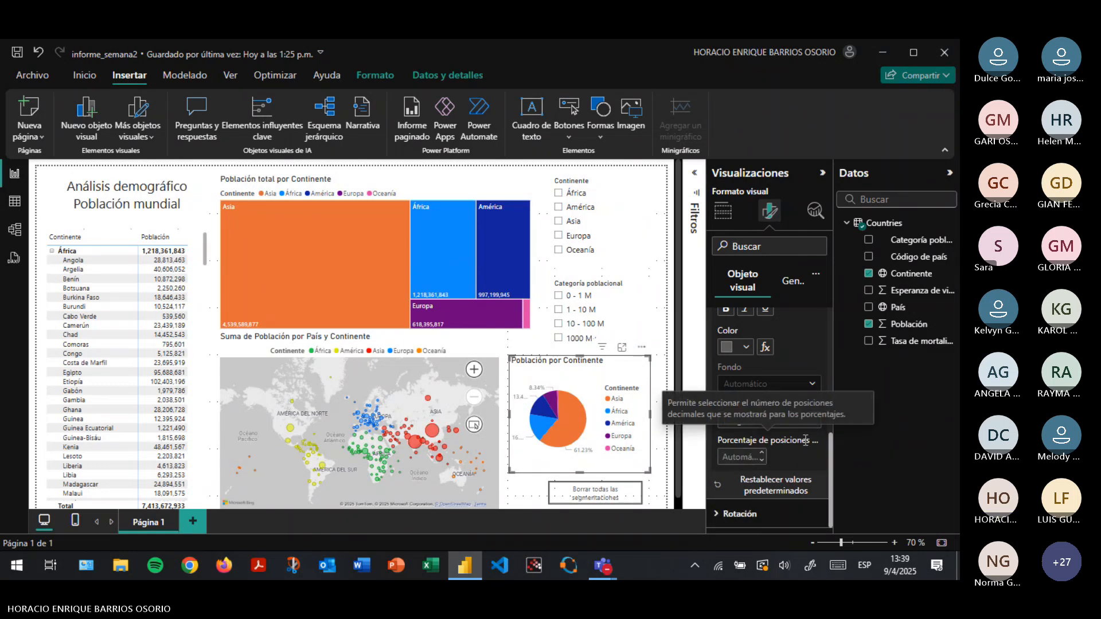
{"action": "scroll", "coordinate": [806, 440], "scroll_direction": "up", "scroll_amount": 5}
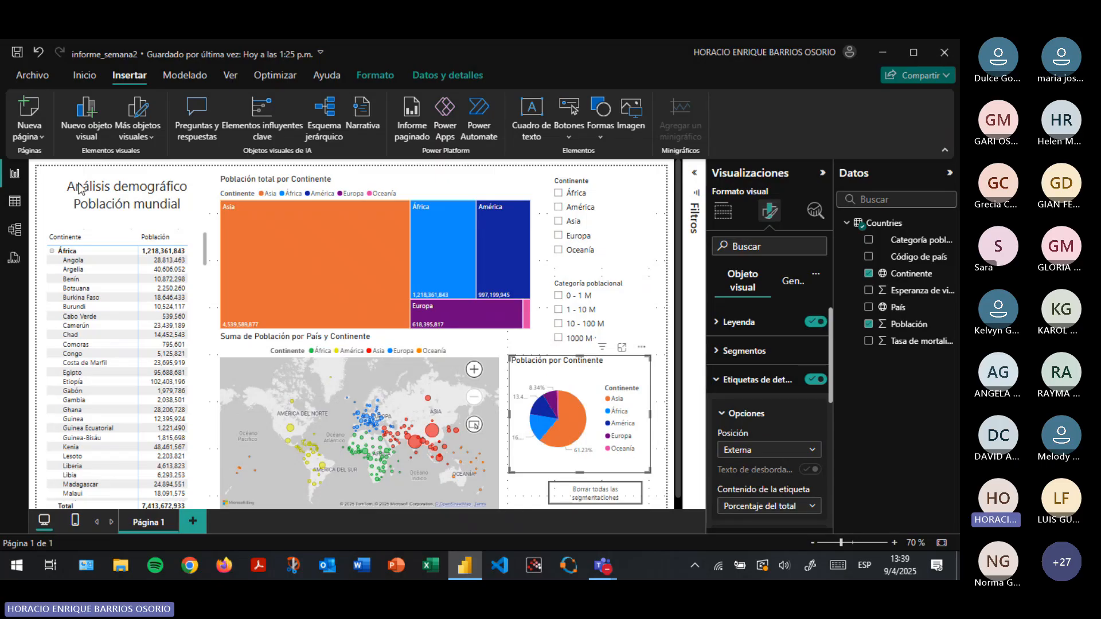
Add a second page to the report and copy the title text box from Página 1 onto it
{"action": "left_click", "coordinate": [193, 522]}
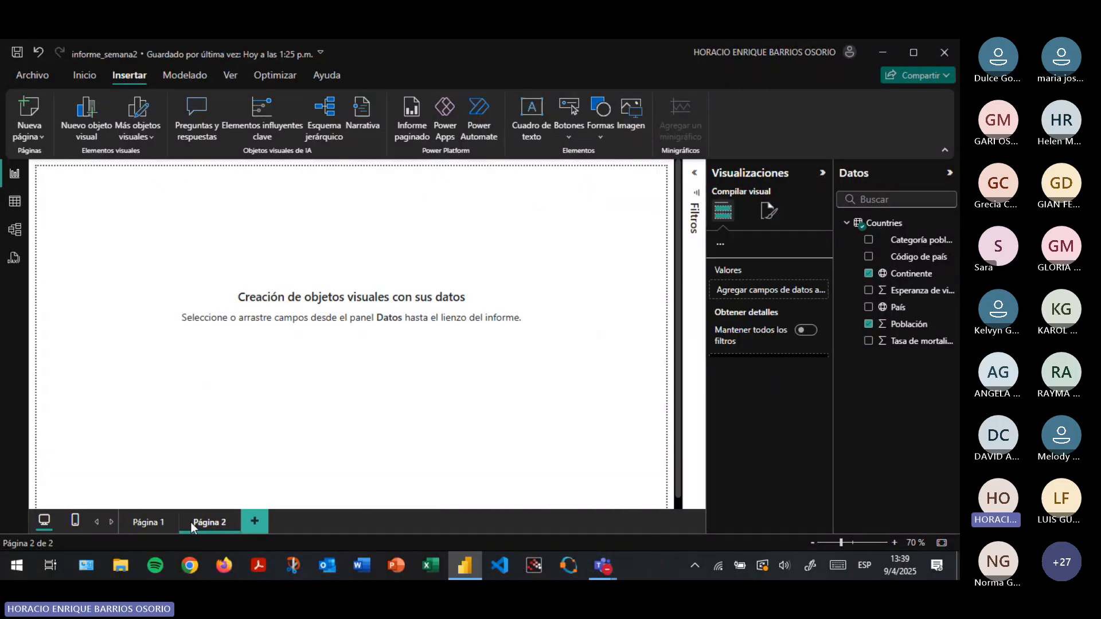
{"action": "left_click", "coordinate": [150, 528]}
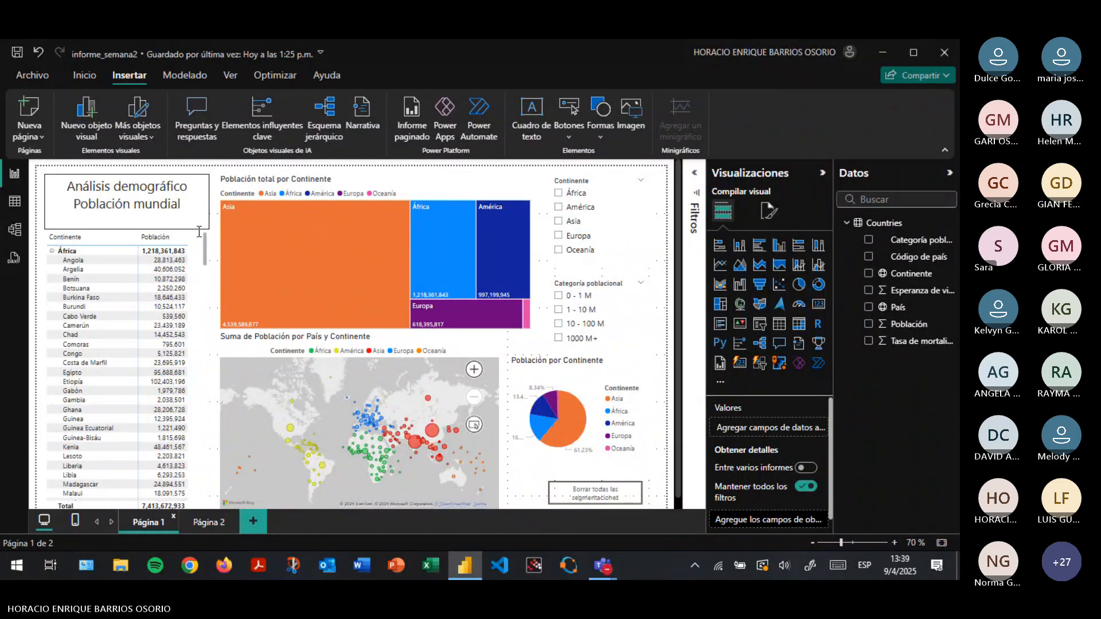
{"action": "left_click", "coordinate": [202, 182]}
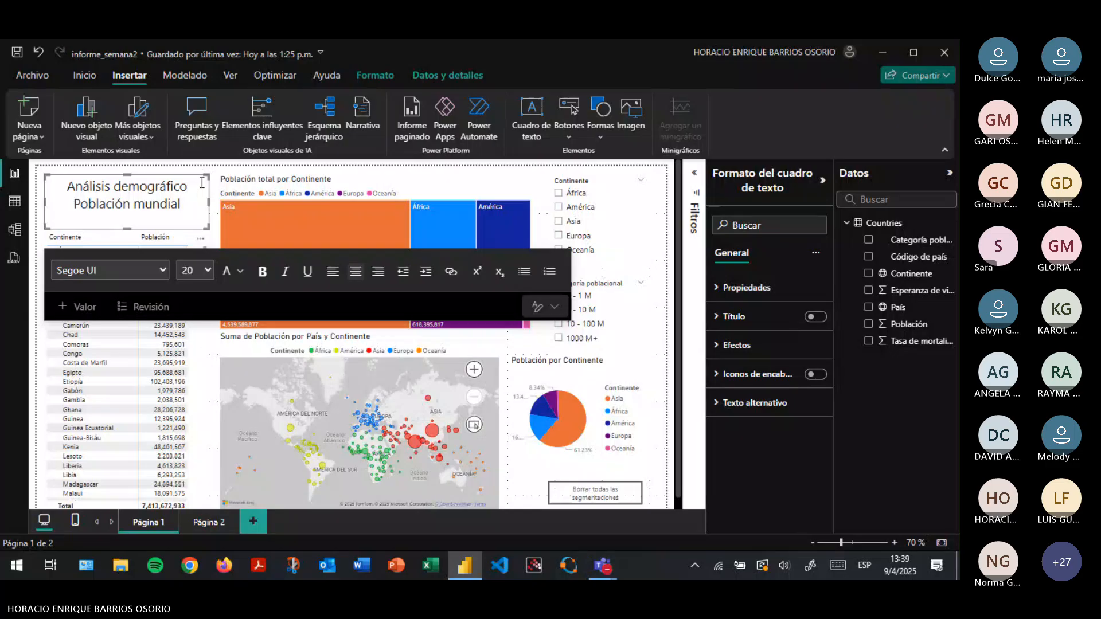
{"action": "left_click", "coordinate": [201, 239]}
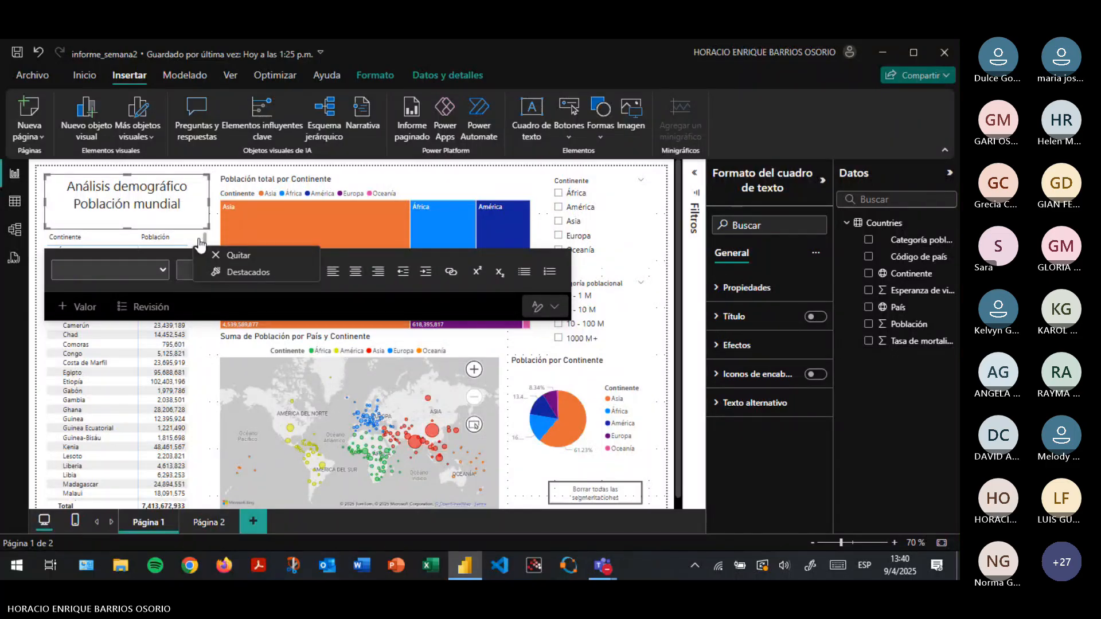
{"action": "left_click", "coordinate": [201, 240]}
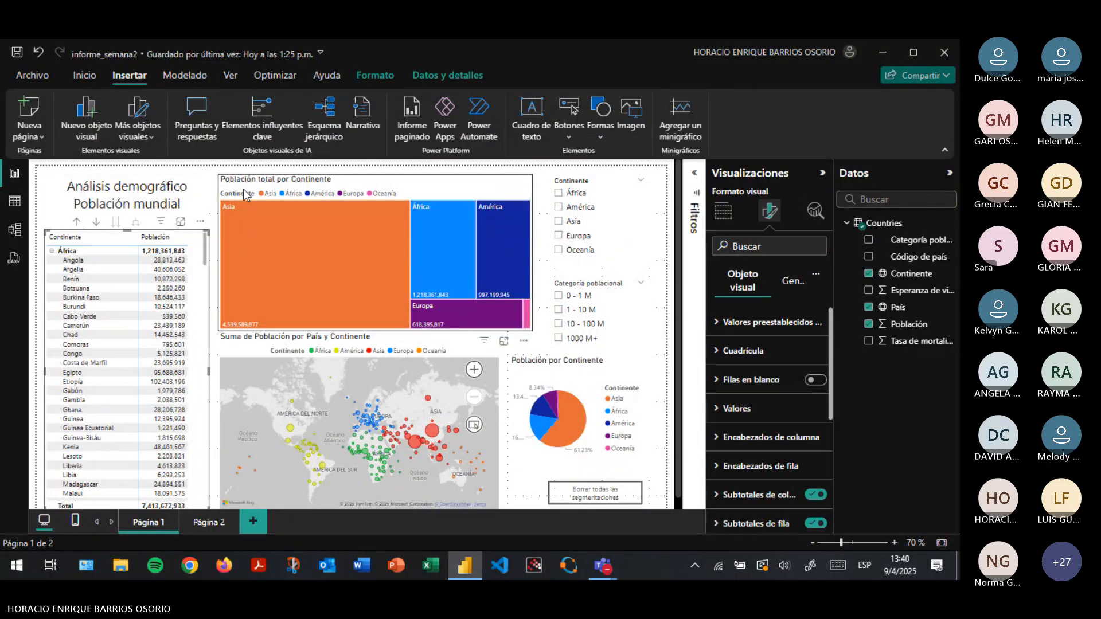
{"action": "left_click", "coordinate": [201, 221]}
{"action": "left_click", "coordinate": [189, 199]}
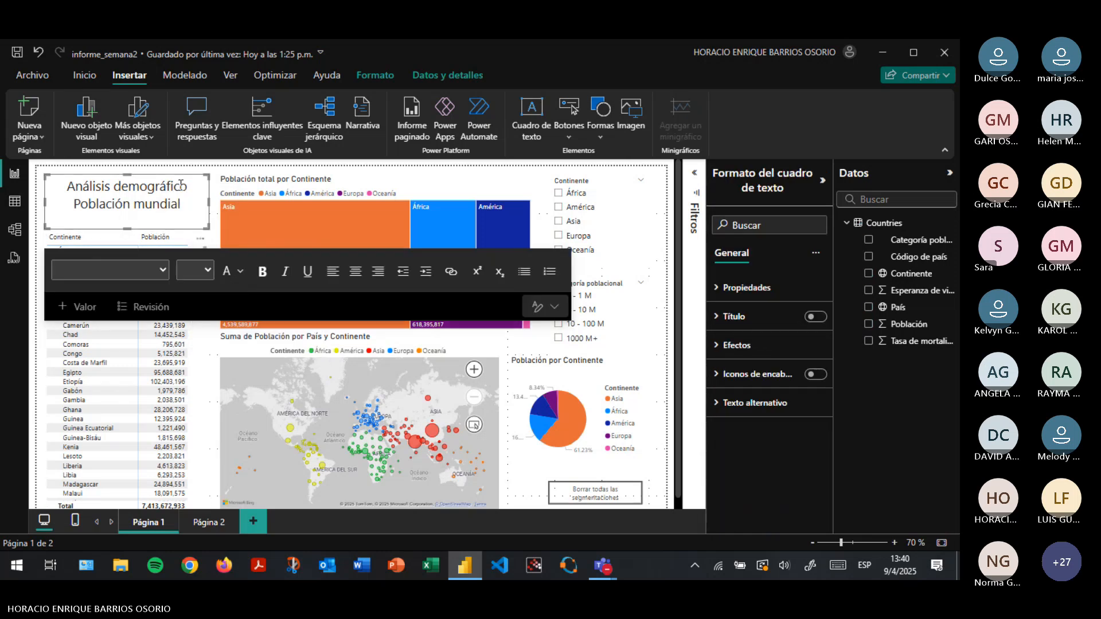
{"action": "left_click_drag", "start_coordinate": [181, 204], "coordinate": [172, 204]}
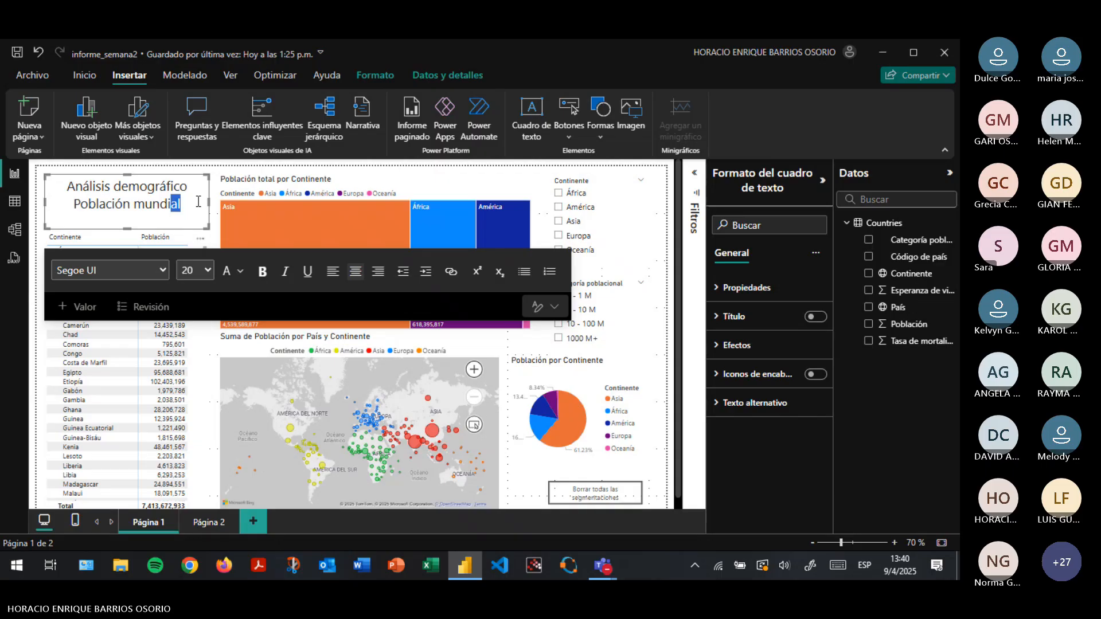
{"action": "left_click", "coordinate": [83, 76]}
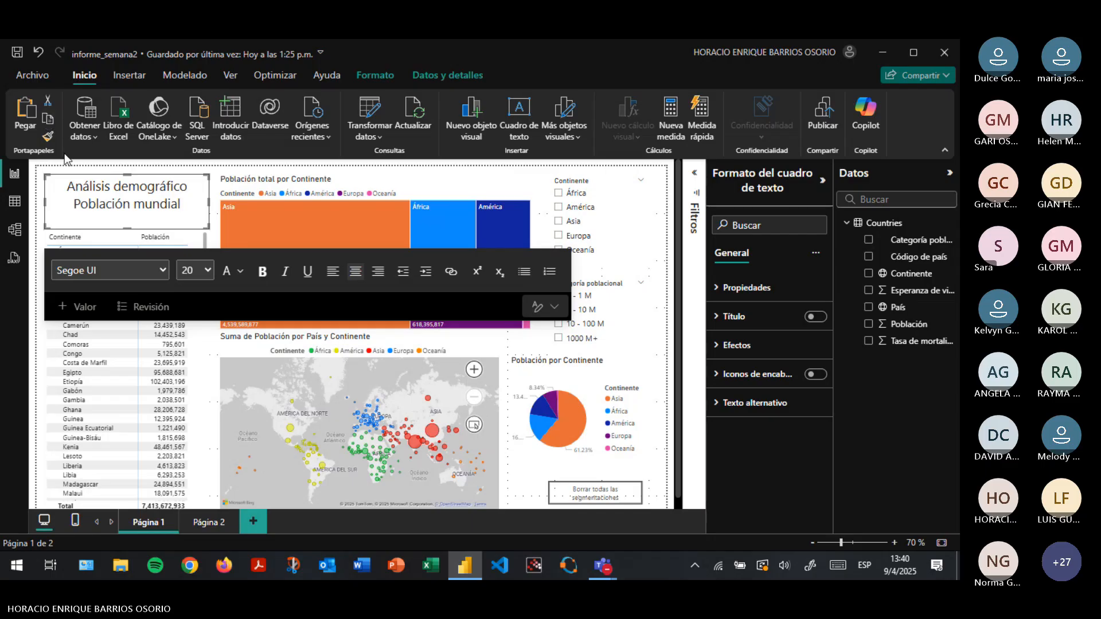
{"action": "left_click", "coordinate": [201, 522]}
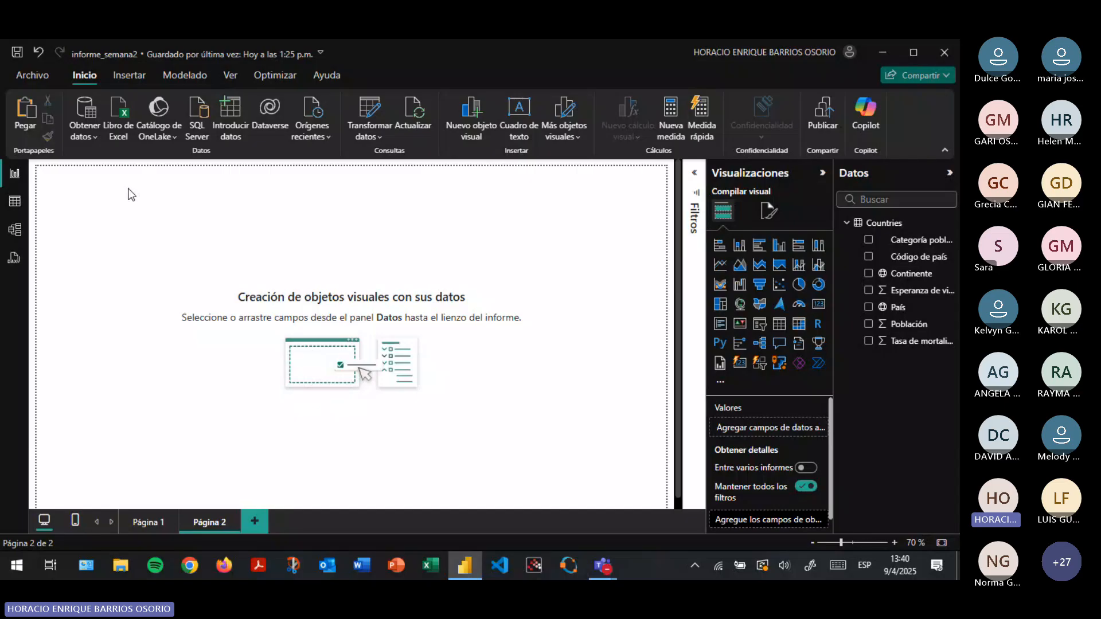
{"action": "key", "text": "ctrl+v"}
Replace the title's second line on Página 2 with "Esperanza de vida y tasa de mortalidad infantil"
{"action": "double_click", "coordinate": [109, 203]}
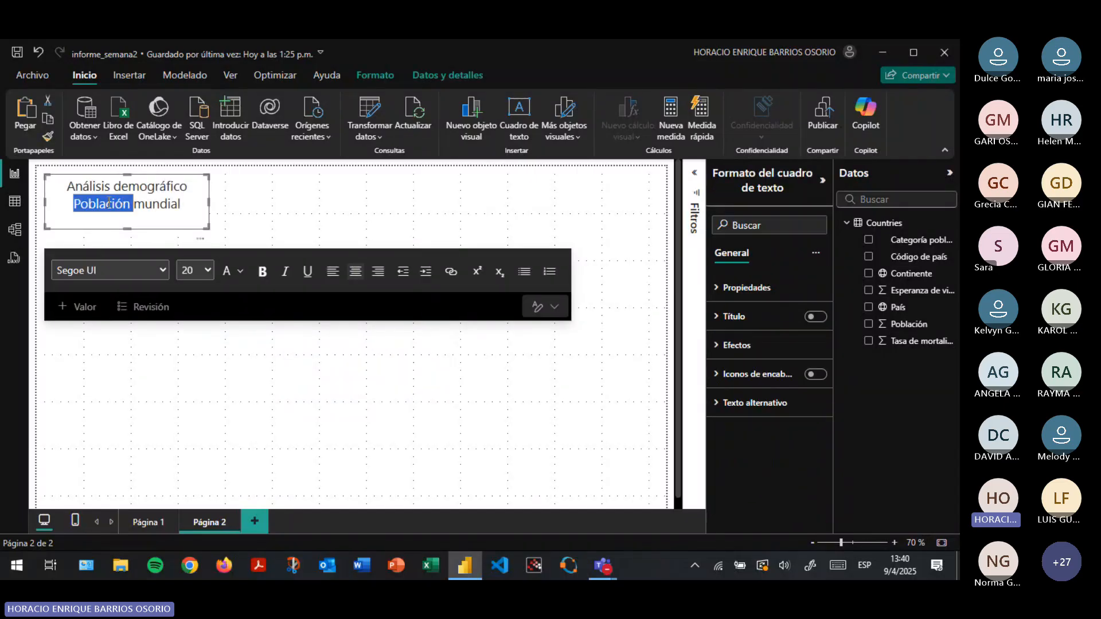
{"action": "left_click", "coordinate": [75, 205]}
{"action": "left_click", "coordinate": [191, 204], "text": "shift"}
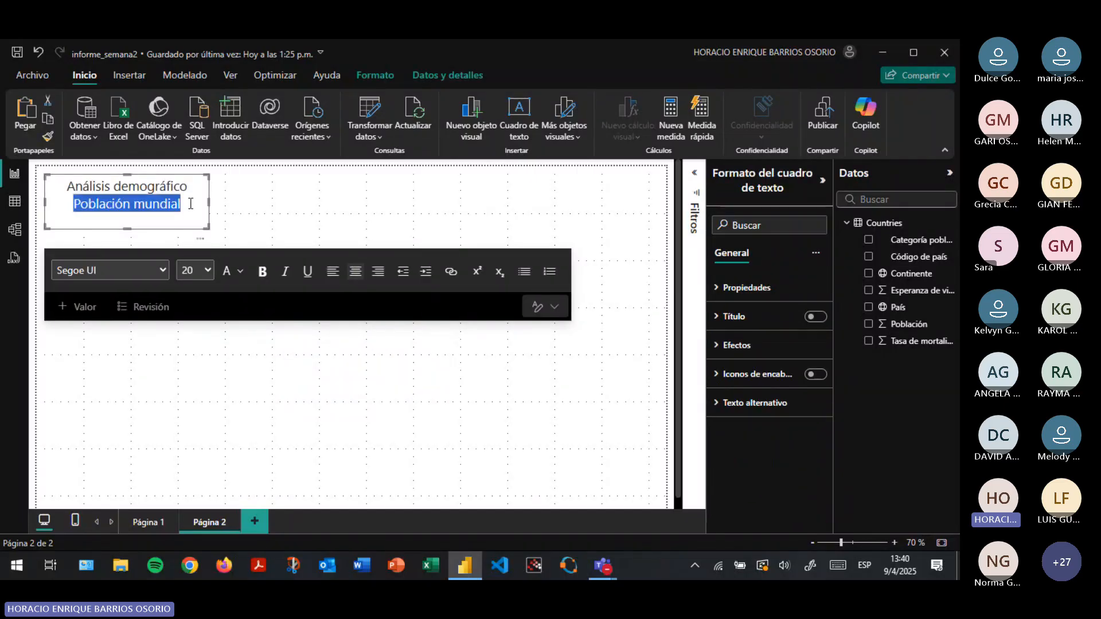
{"action": "type", "text": "Esperanz"}
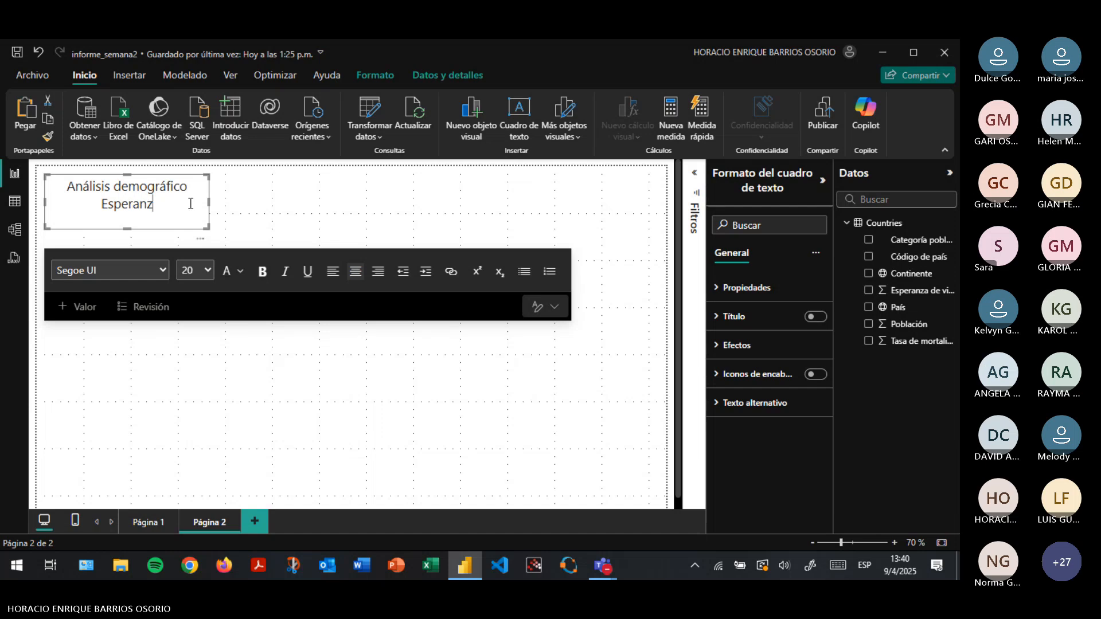
{"action": "type", "text": "a de vida y tas"}
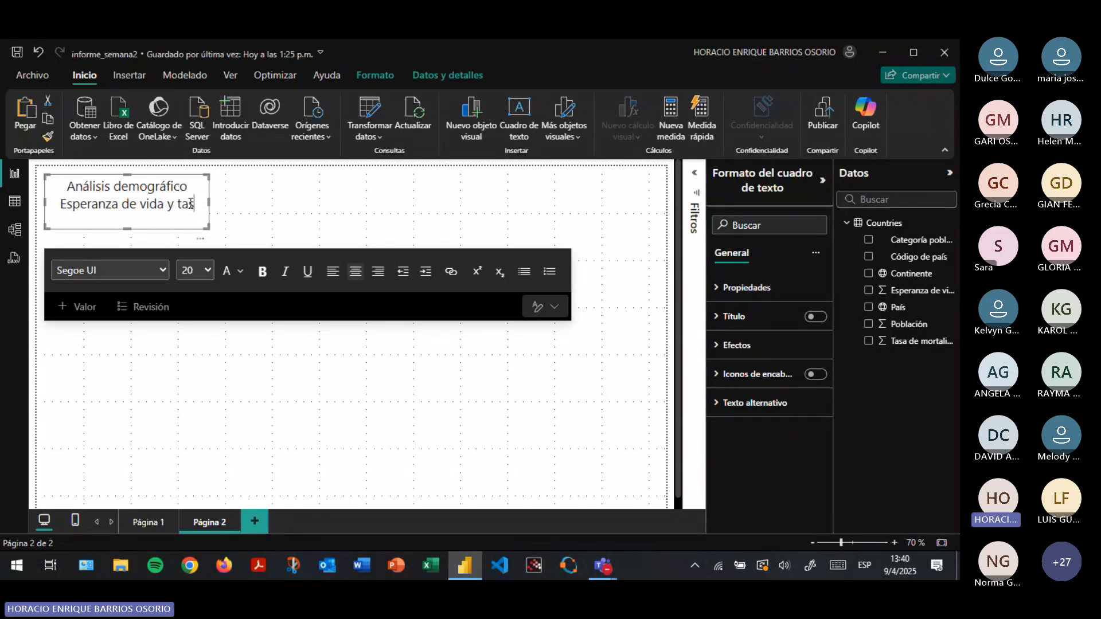
{"action": "type", "text": "a de mortalidad i"}
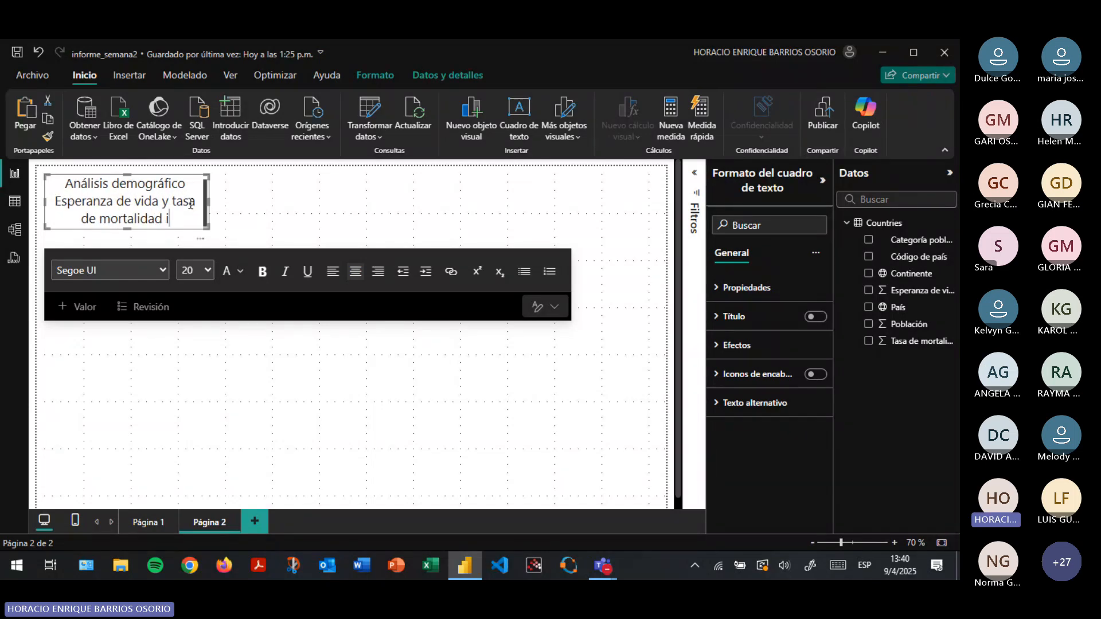
{"action": "type", "text": "nfnal"}
{"action": "key", "text": "BackSpace"}
{"action": "key", "text": "BackSpace"}
{"action": "key", "text": "BackSpace"}
{"action": "type", "text": "a"}
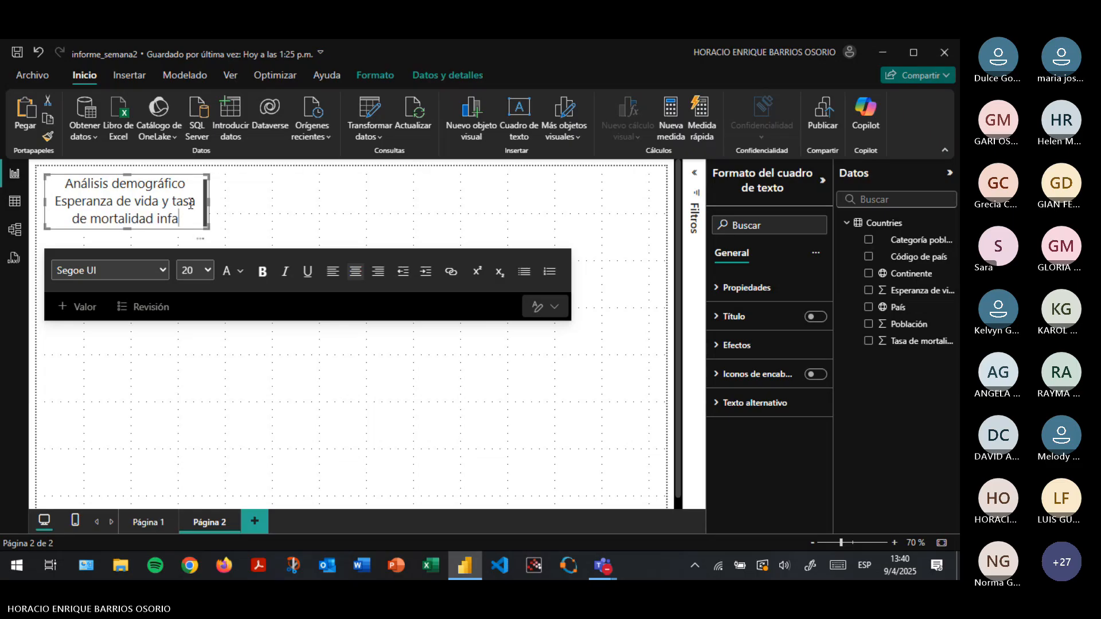
{"action": "type", "text": "ntil"}
Set the font size of the whole title text on Página 2 to 18
{"action": "key", "text": "ctrl+a"}
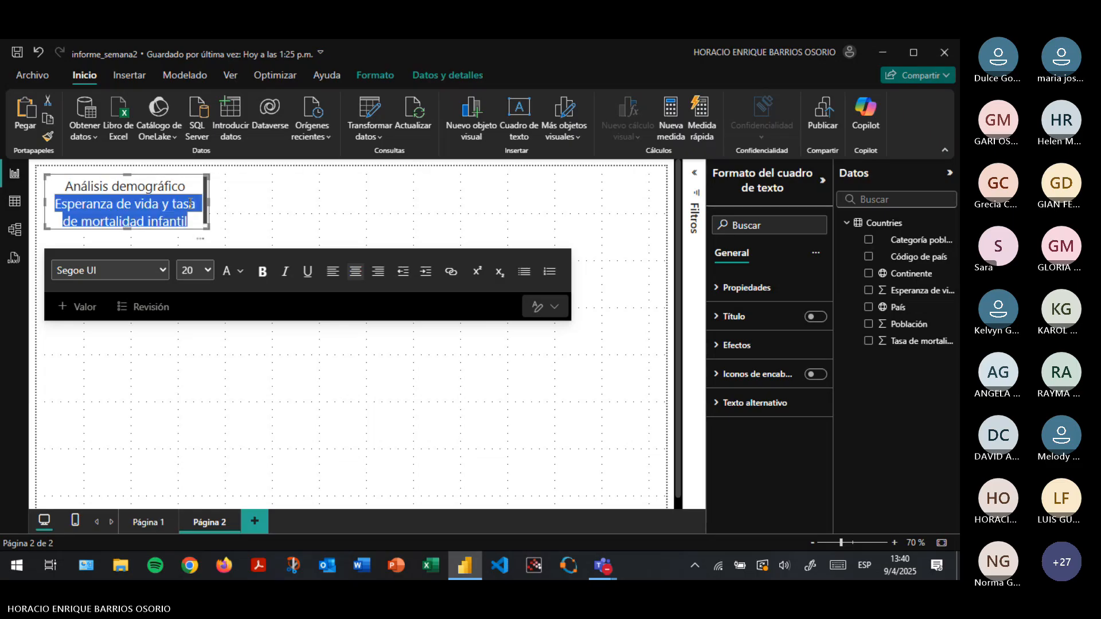
{"action": "left_click", "coordinate": [208, 273]}
{"action": "left_click", "coordinate": [190, 438]}
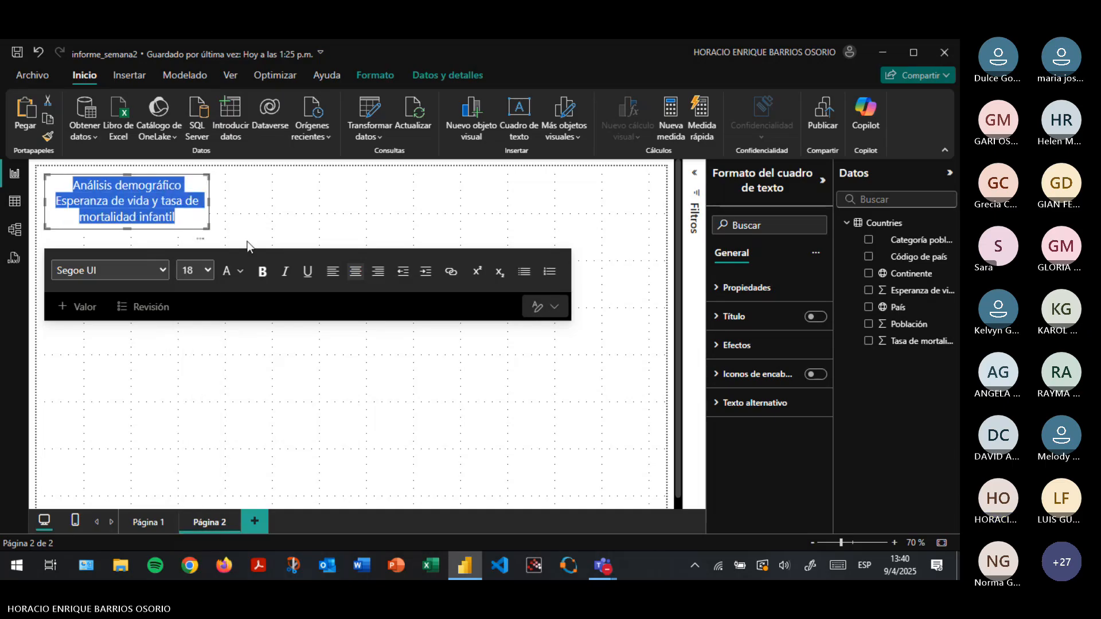
{"action": "key", "text": "Escape"}
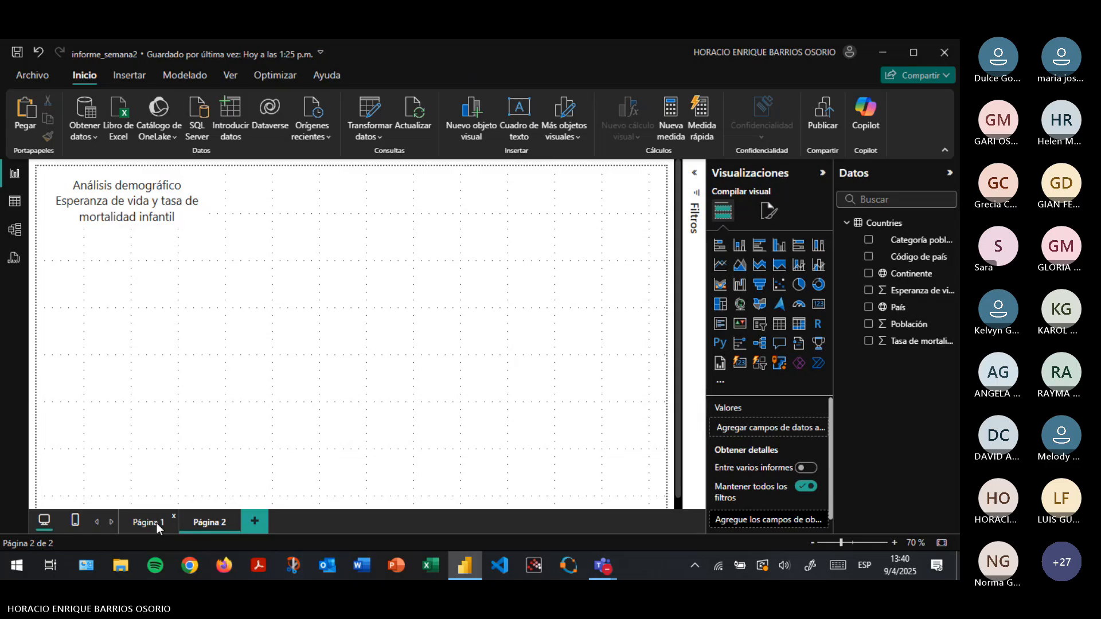
Copy the country population matrix and the "Borrar todas las segmentaciones" button from Página 1 to Página 2
{"action": "left_click", "coordinate": [156, 523]}
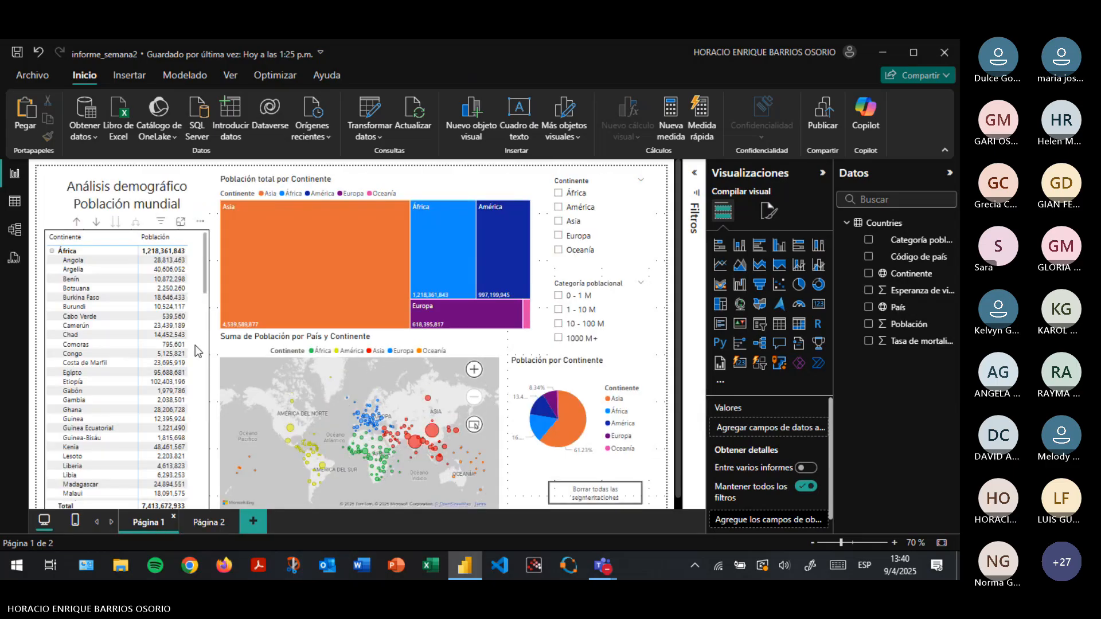
{"action": "left_click", "coordinate": [195, 345]}
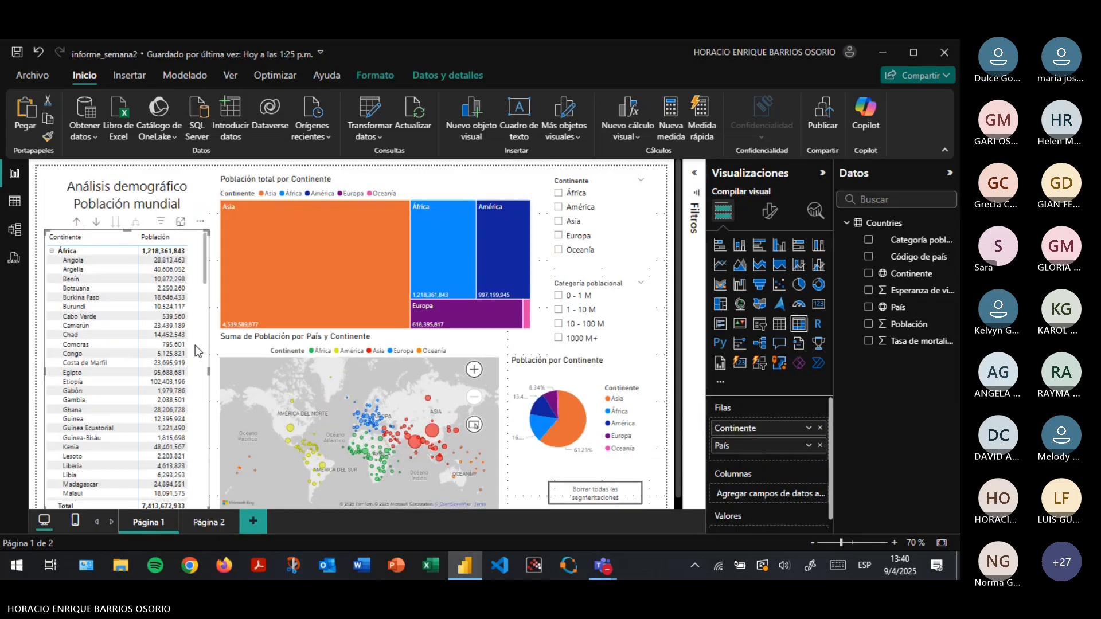
{"action": "left_click", "coordinate": [576, 494]}
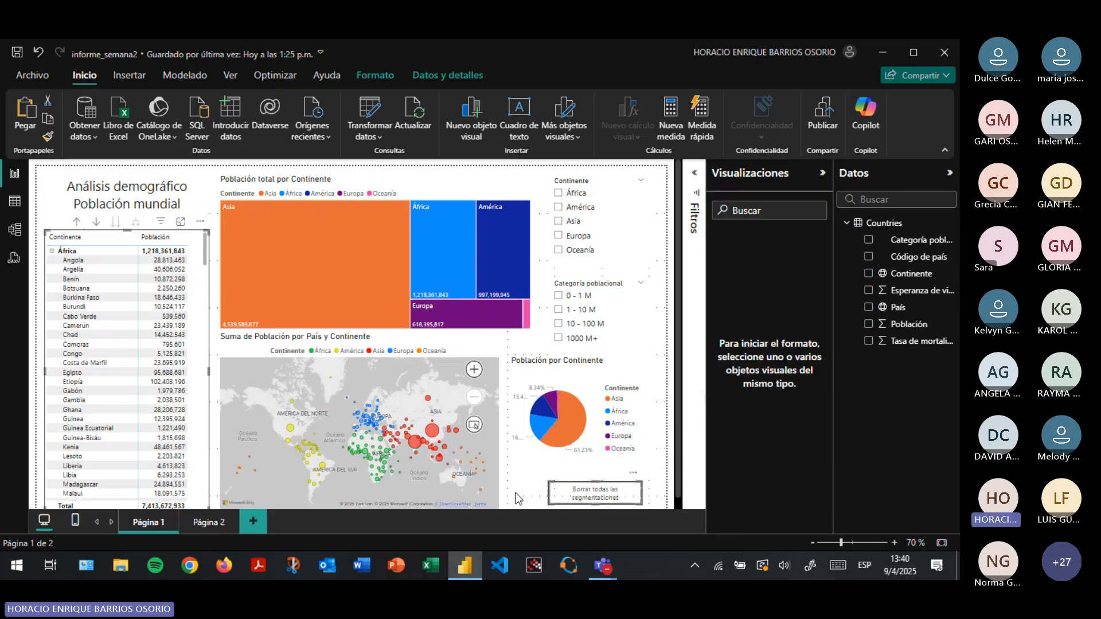
{"action": "left_click", "coordinate": [211, 523]}
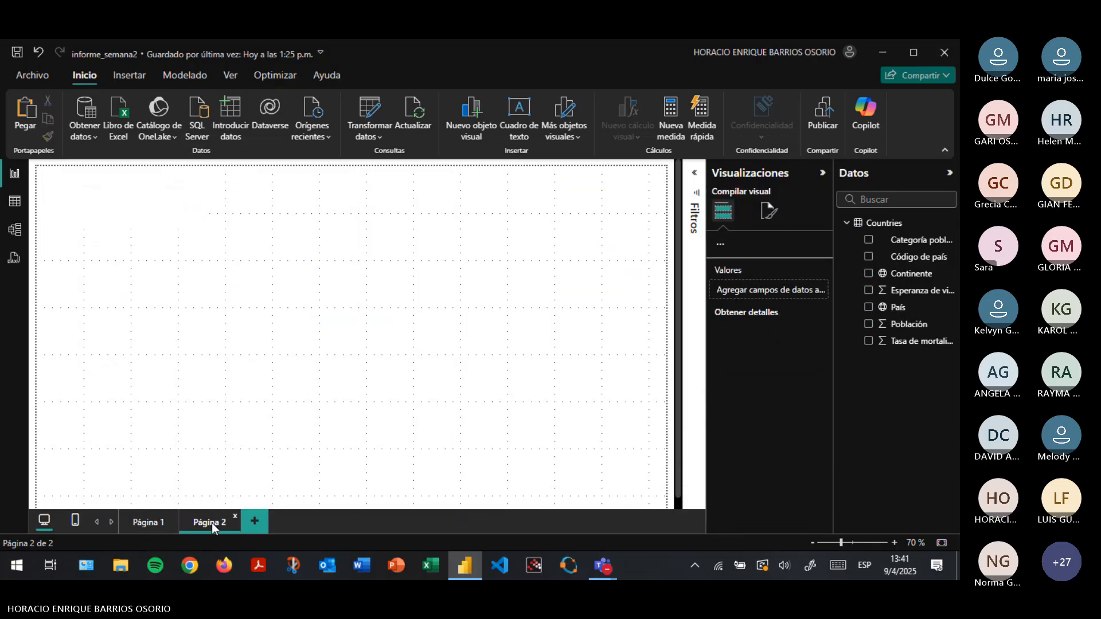
{"action": "key", "text": "ctrl+v"}
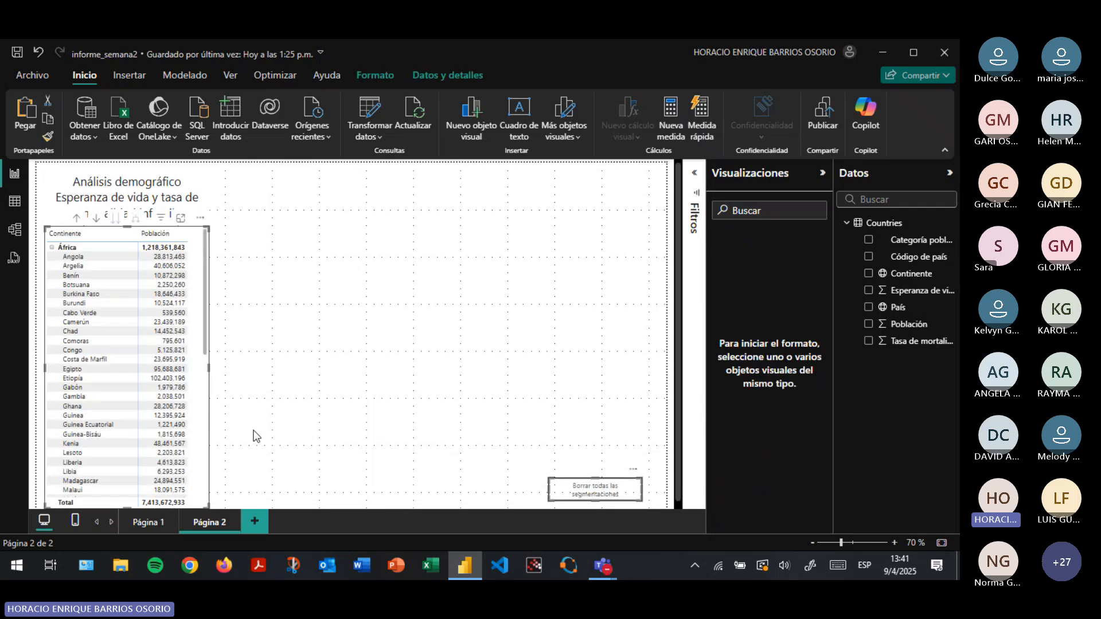
{"action": "left_click", "coordinate": [449, 469]}
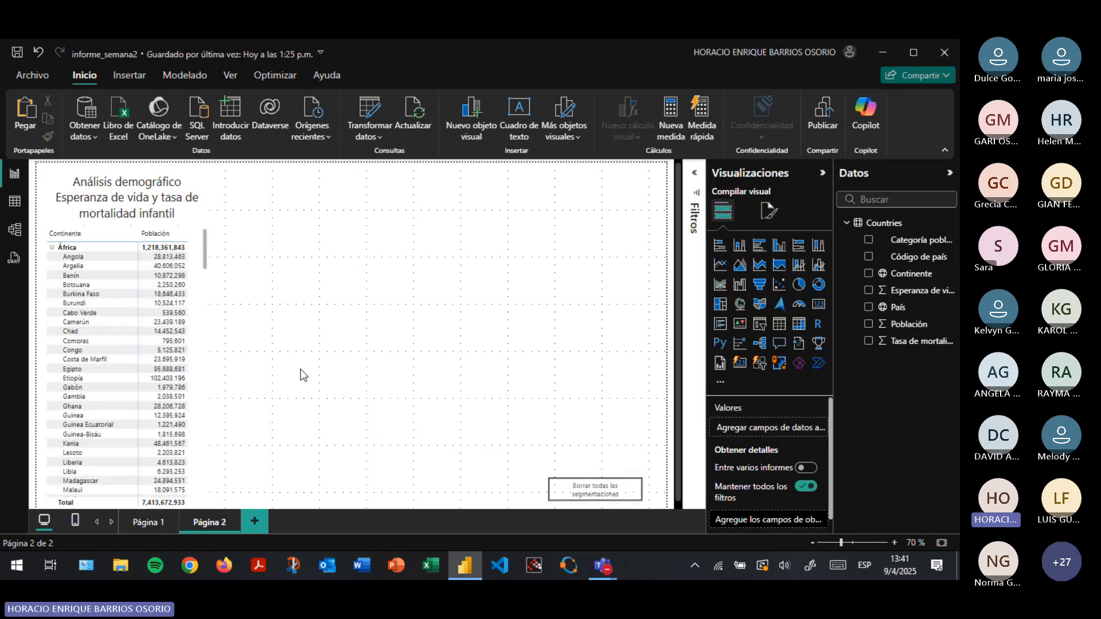
Widen the matrix on Página 2 rightward to a little under half the page's width
{"action": "left_click", "coordinate": [207, 376]}
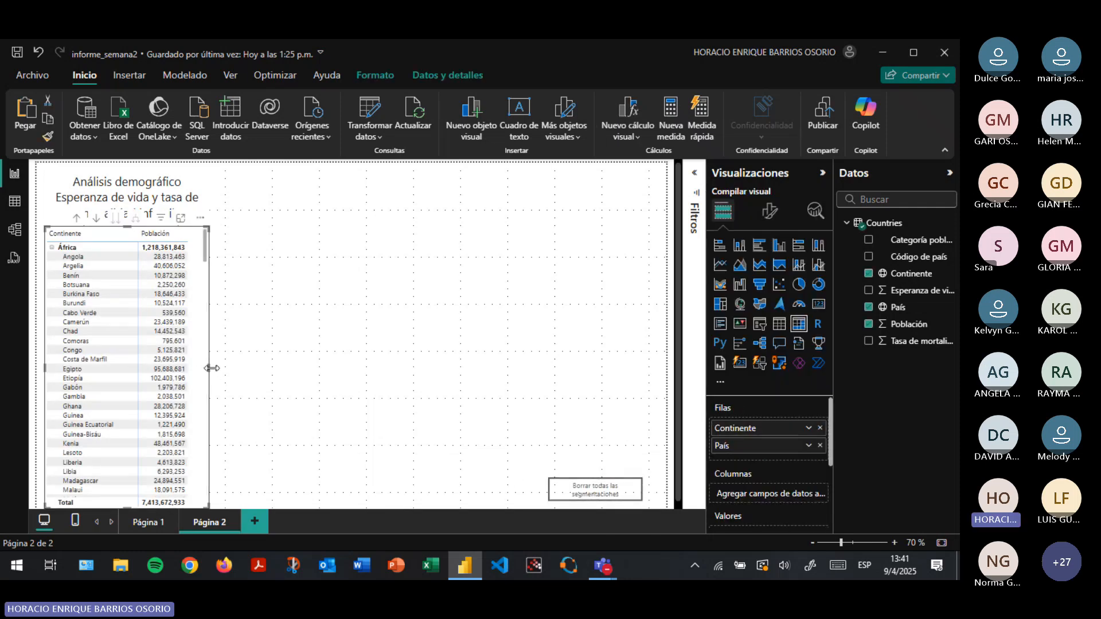
{"action": "left_click_drag", "start_coordinate": [210, 369], "coordinate": [325, 370]}
{"action": "left_click", "coordinate": [328, 370]}
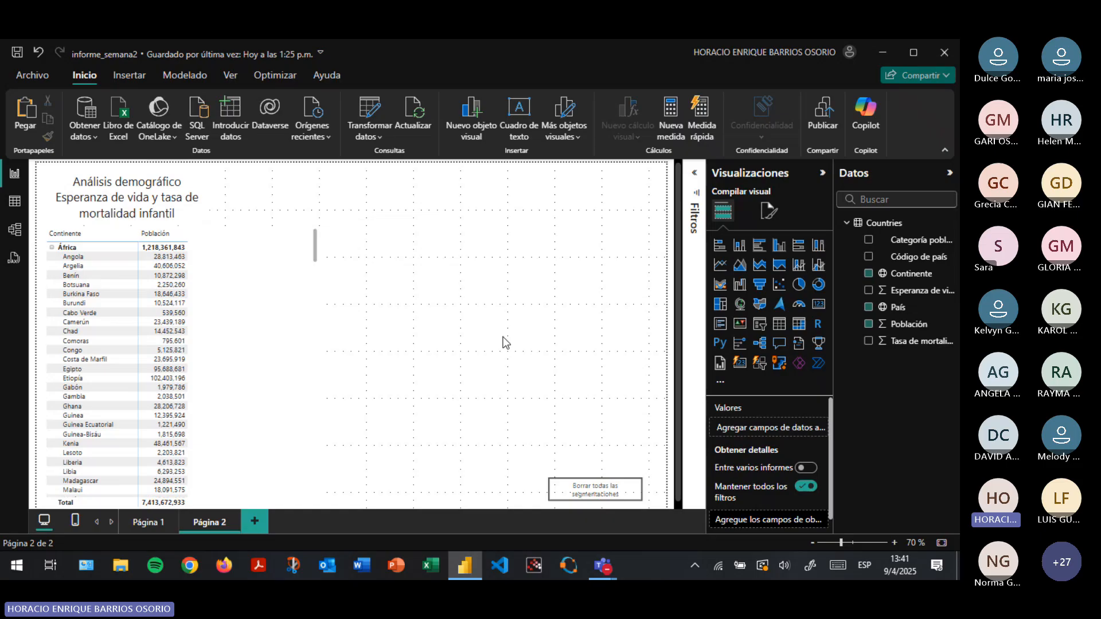
Insert an empty map visual, move it to the page's upper right corner and extend it downward to mid-page
{"action": "left_click", "coordinate": [740, 309]}
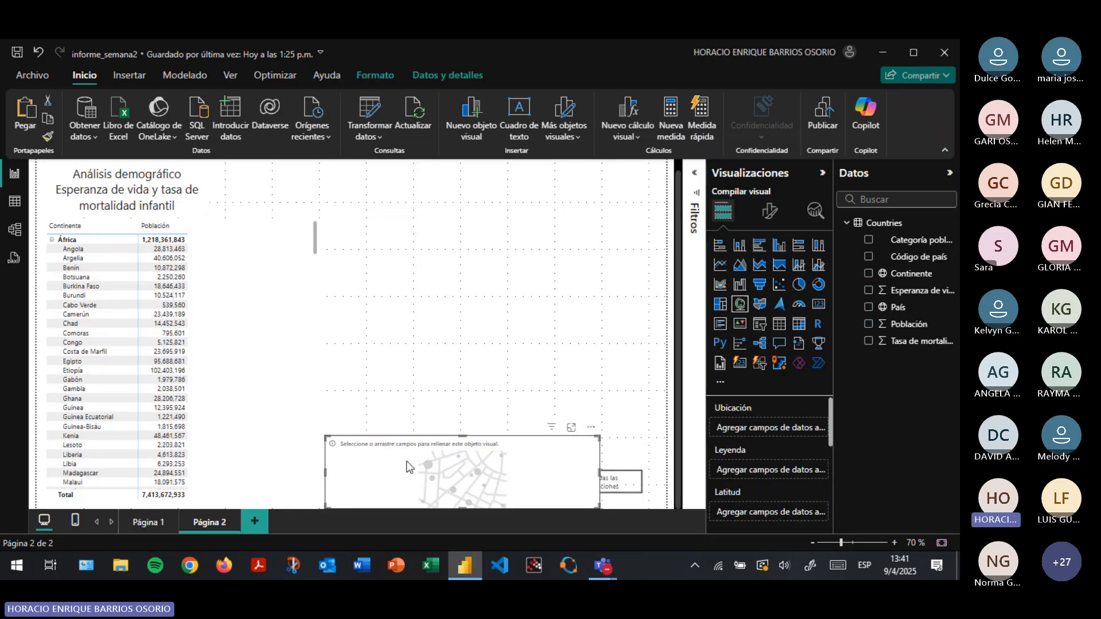
{"action": "left_click_drag", "start_coordinate": [408, 461], "coordinate": [453, 200]}
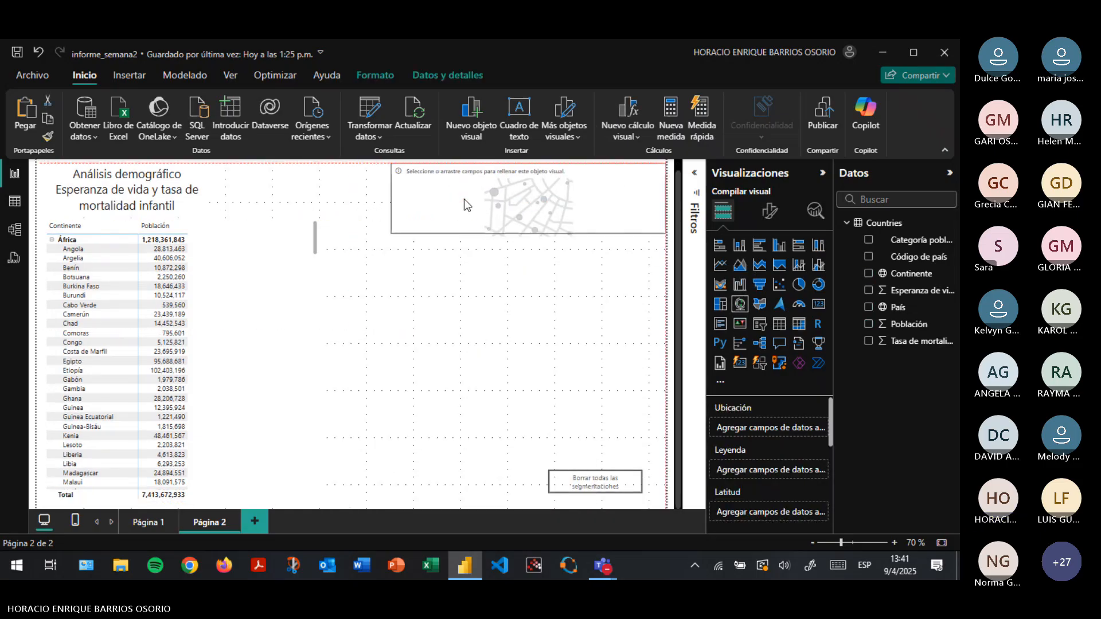
{"action": "left_click_drag", "start_coordinate": [393, 235], "coordinate": [395, 346]}
Add the Esperanza de vida field to the matrix's values below Población
{"action": "left_click", "coordinate": [295, 284]}
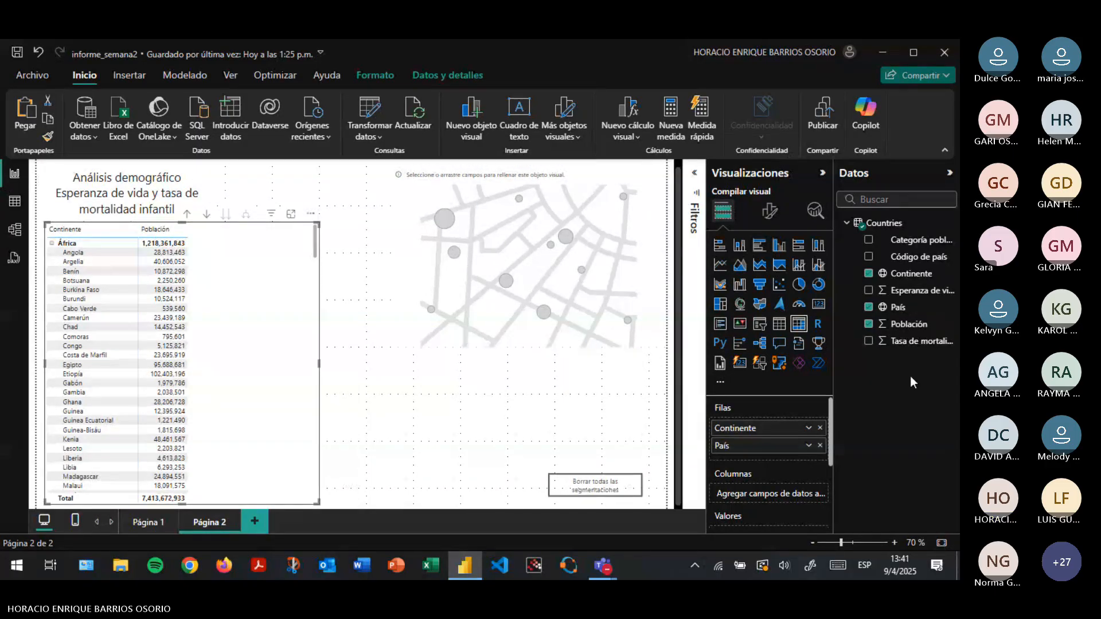
{"action": "left_click_drag", "start_coordinate": [922, 299], "coordinate": [784, 435]}
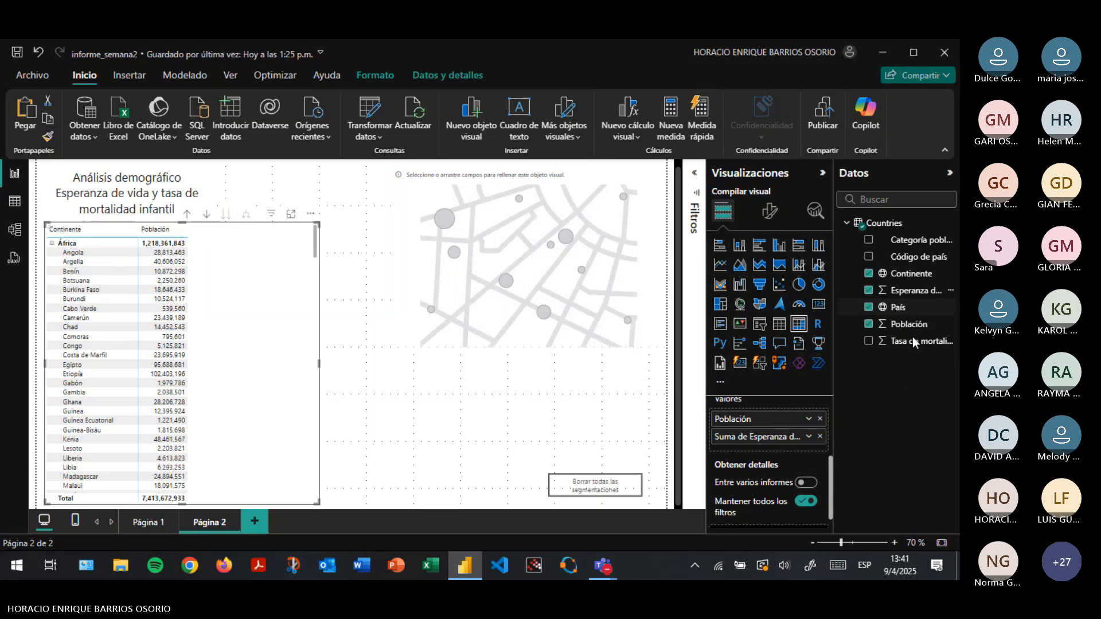
Add the Tasa de mortalidad infantil field to the matrix's values and rename the life expectancy value as "Esperanza de vida [años]"
{"action": "left_click_drag", "start_coordinate": [912, 352], "coordinate": [779, 447]}
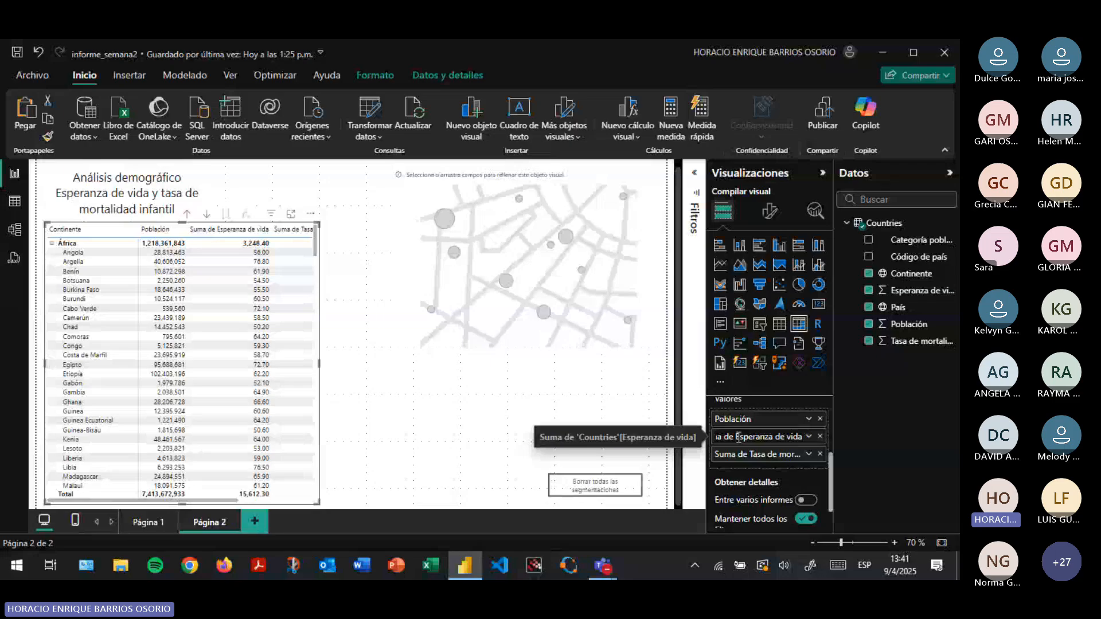
{"action": "key", "text": "BackSpace"}
{"action": "key", "text": "BackSpace"}
{"action": "key", "text": "BackSpace"}
{"action": "key", "text": "BackSpace"}
{"action": "key", "text": "BackSpace"}
{"action": "key", "text": "BackSpace"}
{"action": "key", "text": "BackSpace"}
{"action": "key", "text": "BackSpace"}
{"action": "key", "text": "Return"}
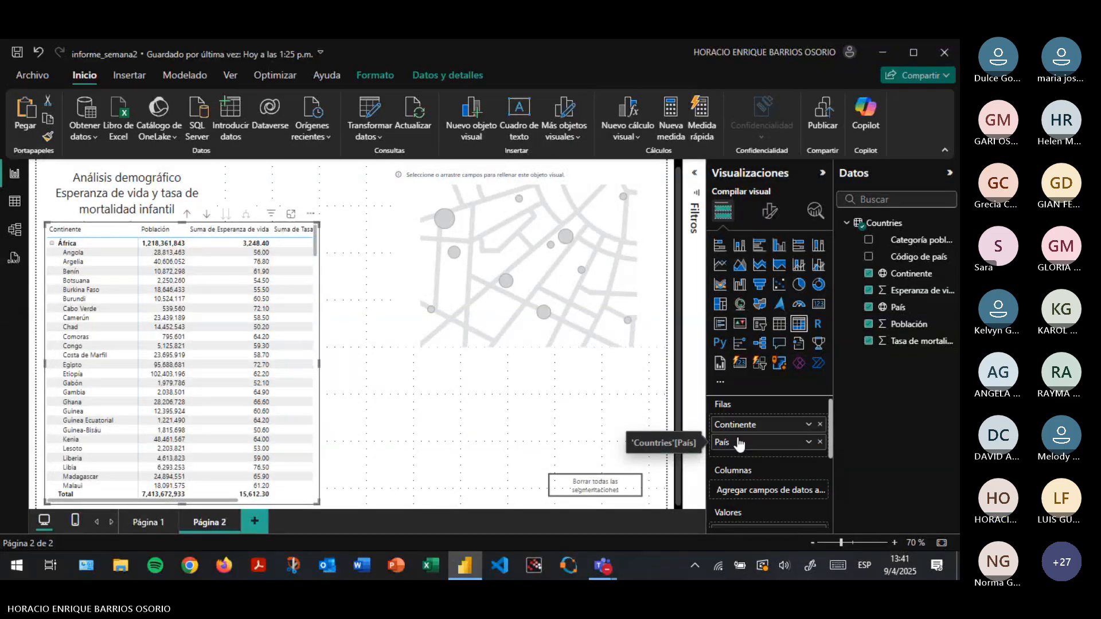
{"action": "scroll", "coordinate": [760, 440], "scroll_direction": "down", "scroll_amount": 3}
{"action": "left_click", "coordinate": [785, 409]}
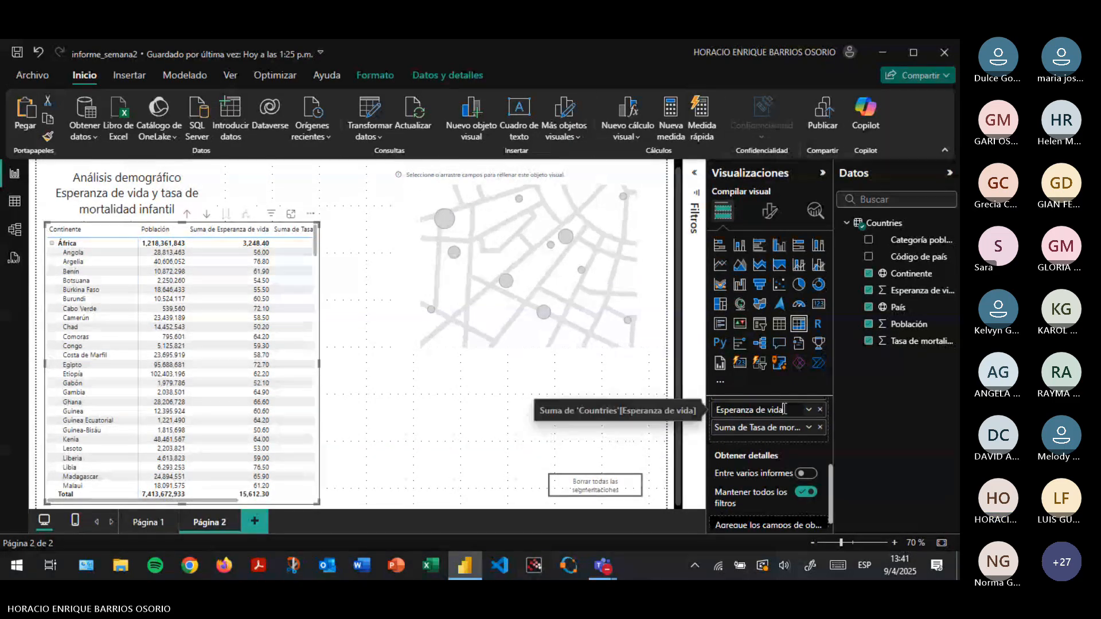
{"action": "type", "text": "(a"}
{"action": "type", "text": "ños]"}
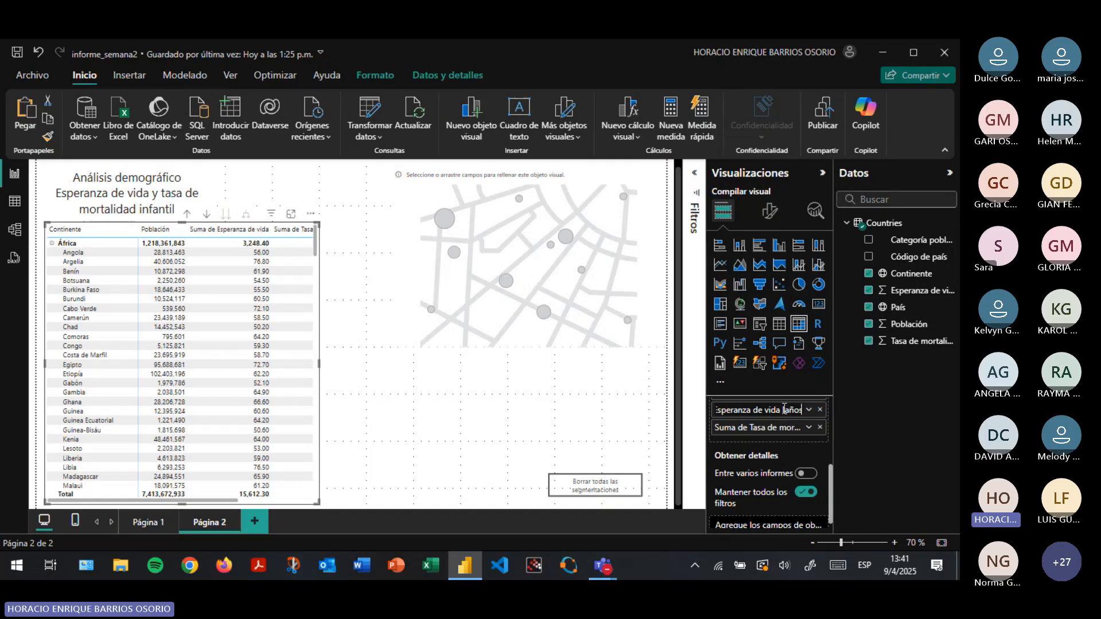
{"action": "key", "text": "Return"}
Rename the matrix's infant mortality value as "Tasa de mortalidad infantil [decesos/1000 nacimientos]"
{"action": "double_click", "coordinate": [739, 429]}
{"action": "left_click", "coordinate": [724, 429]}
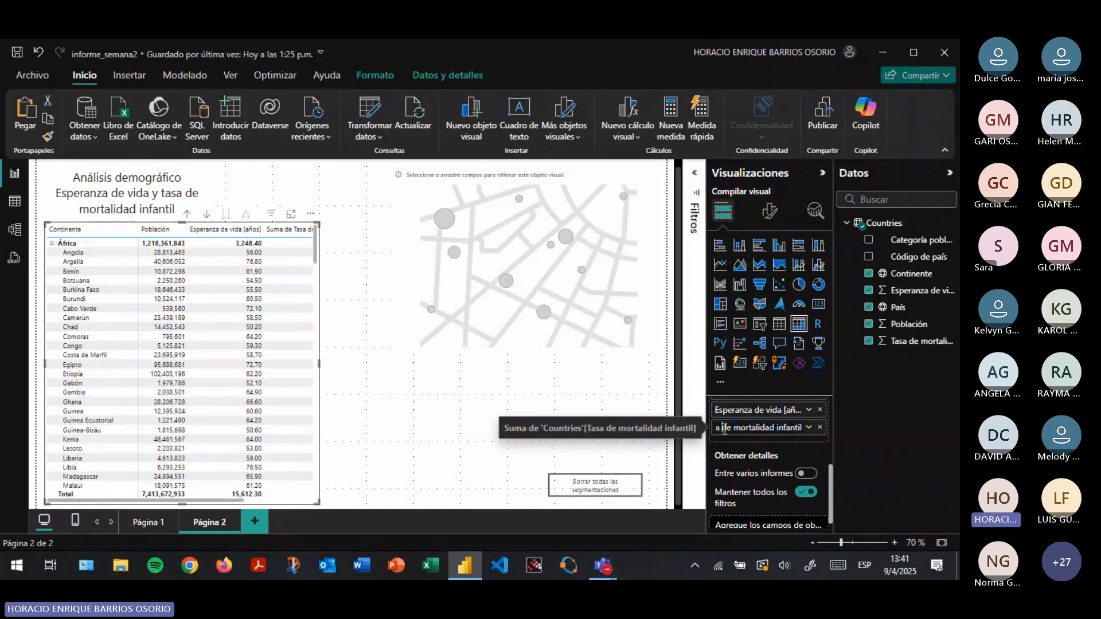
{"action": "key", "text": "End"}
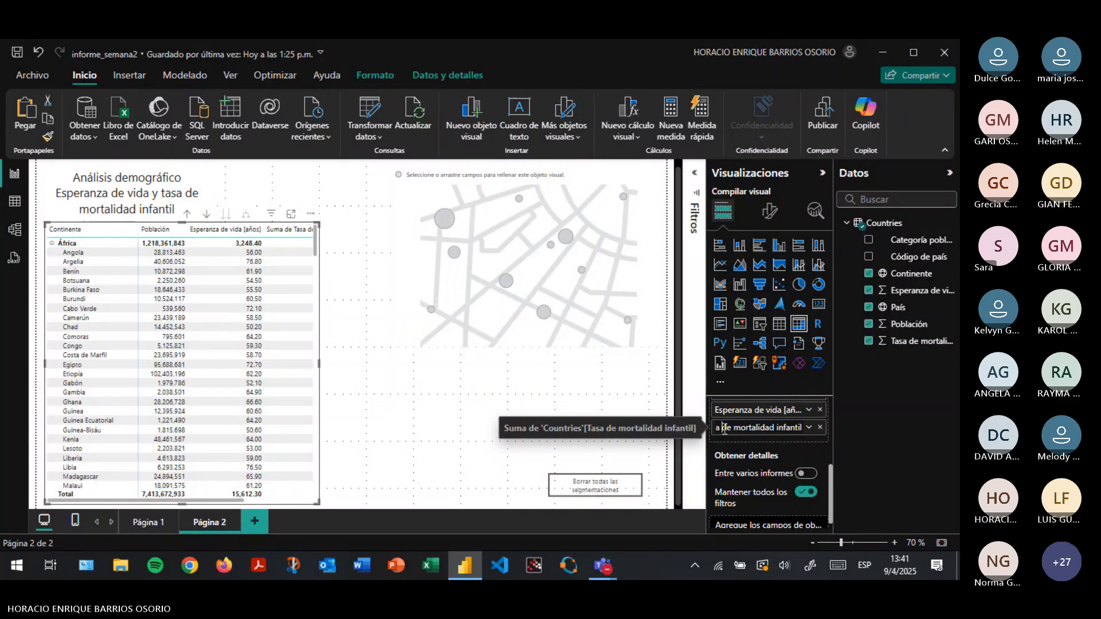
{"action": "key", "text": "Home"}
{"action": "key", "text": "Delete"}
{"action": "key", "text": "Delete"}
{"action": "key", "text": "Delete"}
{"action": "key", "text": "Delete"}
{"action": "key", "text": "Delete"}
{"action": "key", "text": "Delete"}
{"action": "key", "text": "Delete"}
{"action": "key", "text": "Delete"}
{"action": "key", "text": "End"}
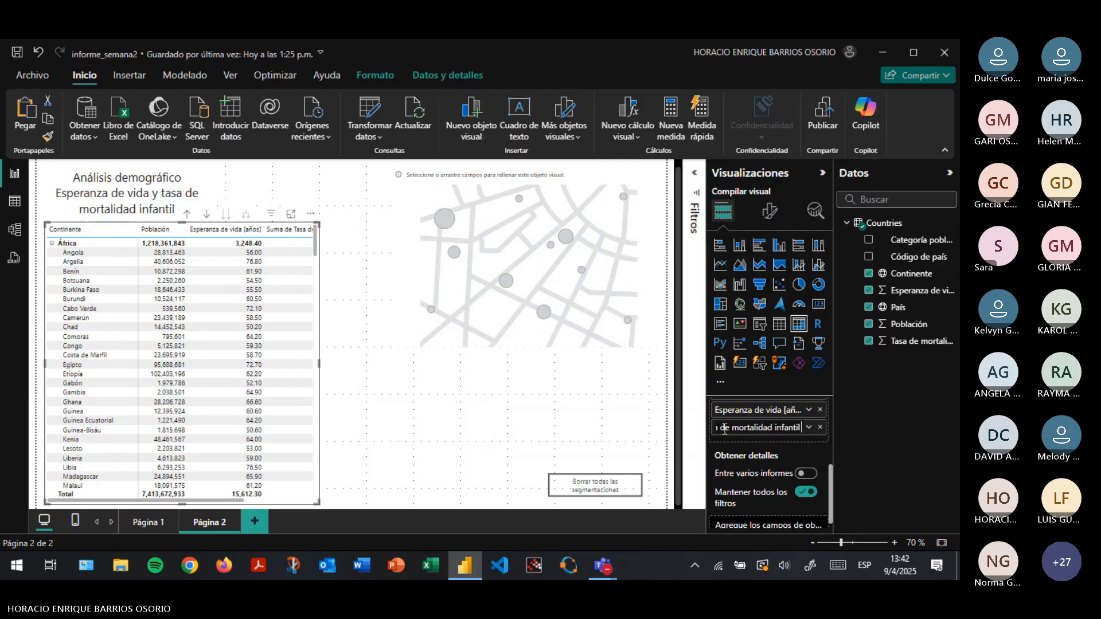
{"action": "type", "text": "["}
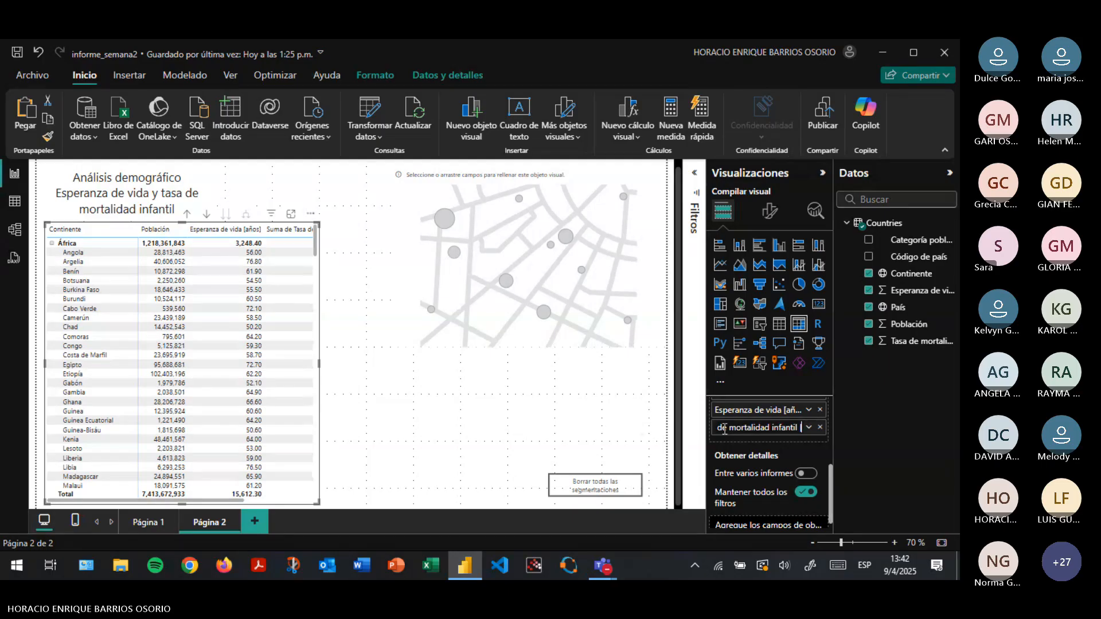
{"action": "type", "text": "de"}
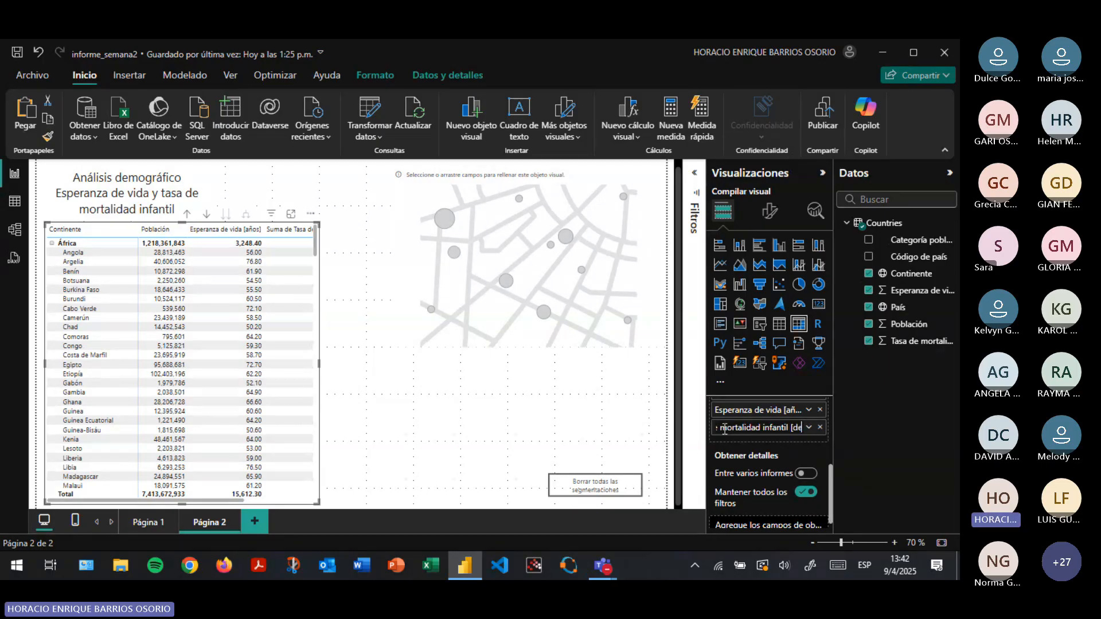
{"action": "type", "text": "cesos"}
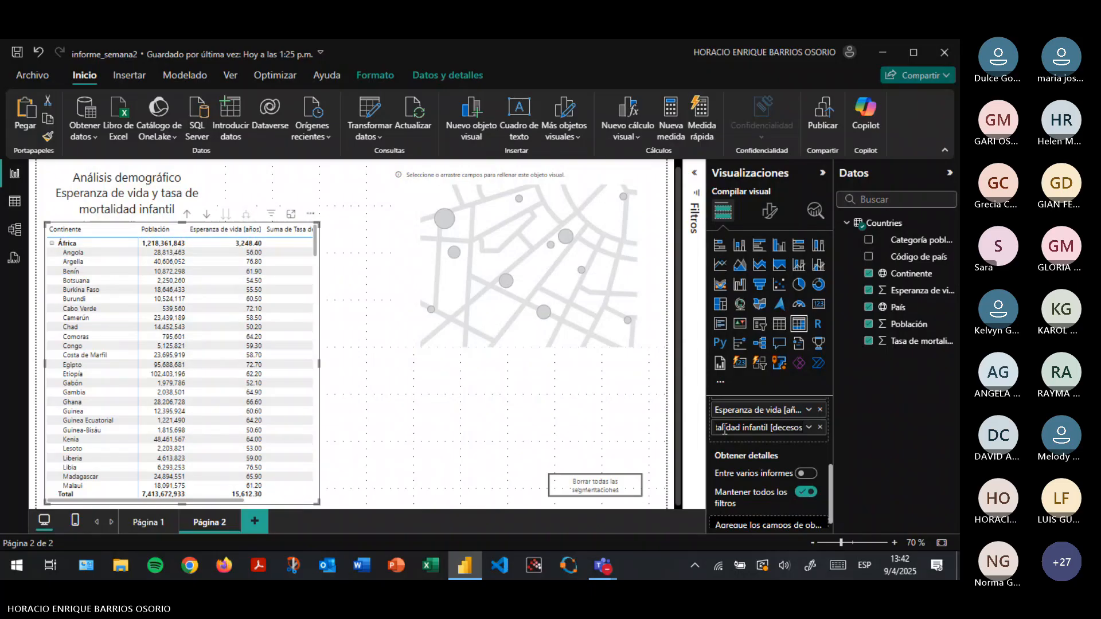
{"action": "type", "text": "/"}
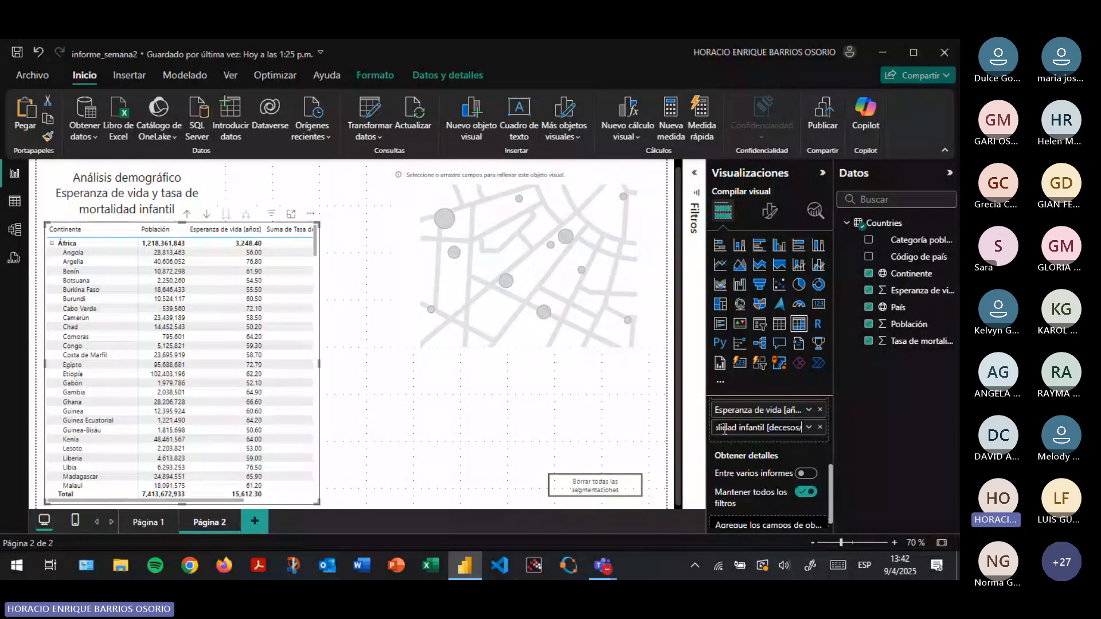
{"action": "type", "text": "1000"}
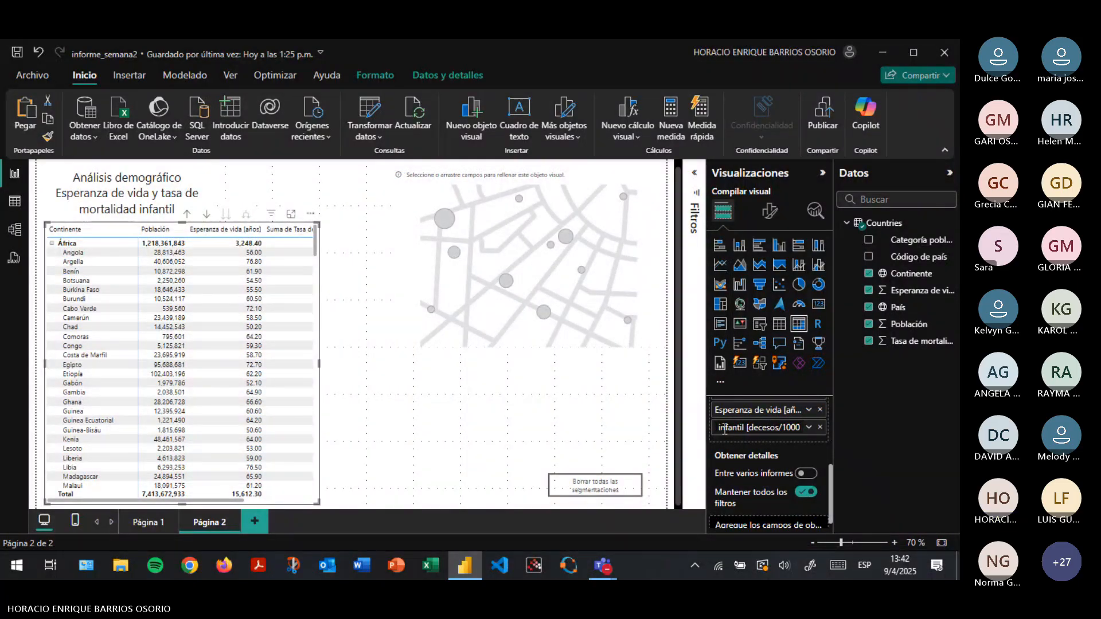
{"action": "type", "text": " nacimientos"}
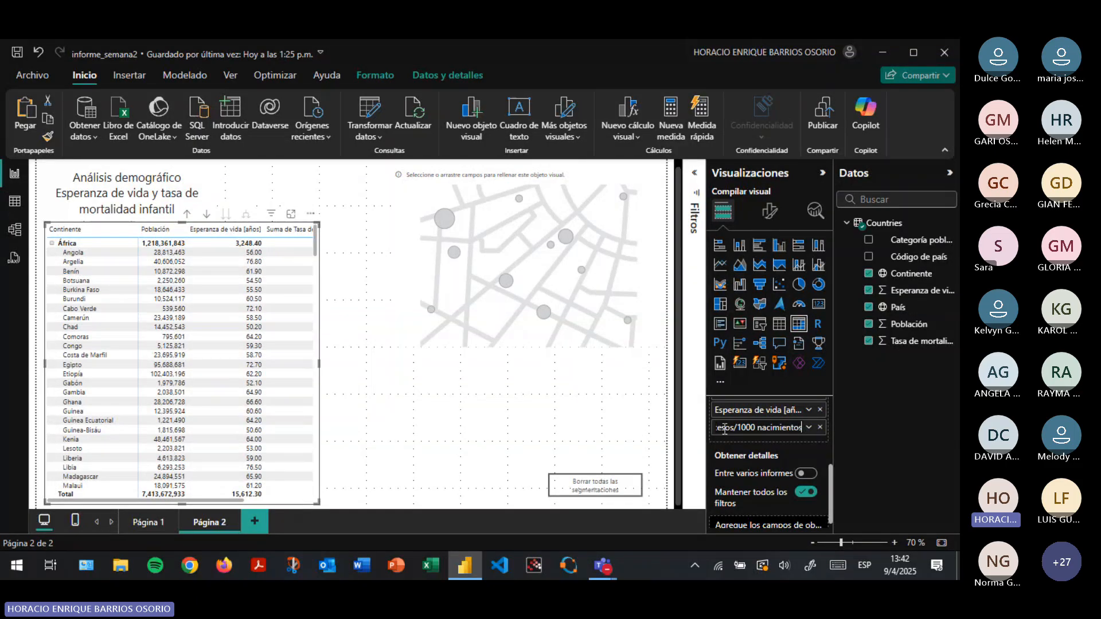
{"action": "type", "text": "]"}
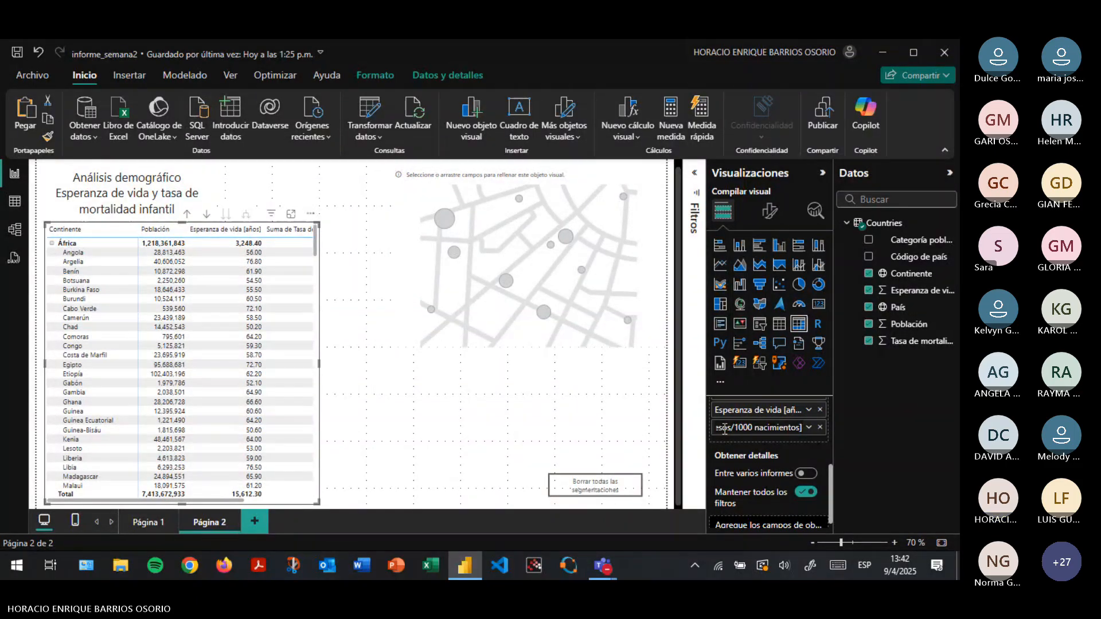
{"action": "key", "text": "Return"}
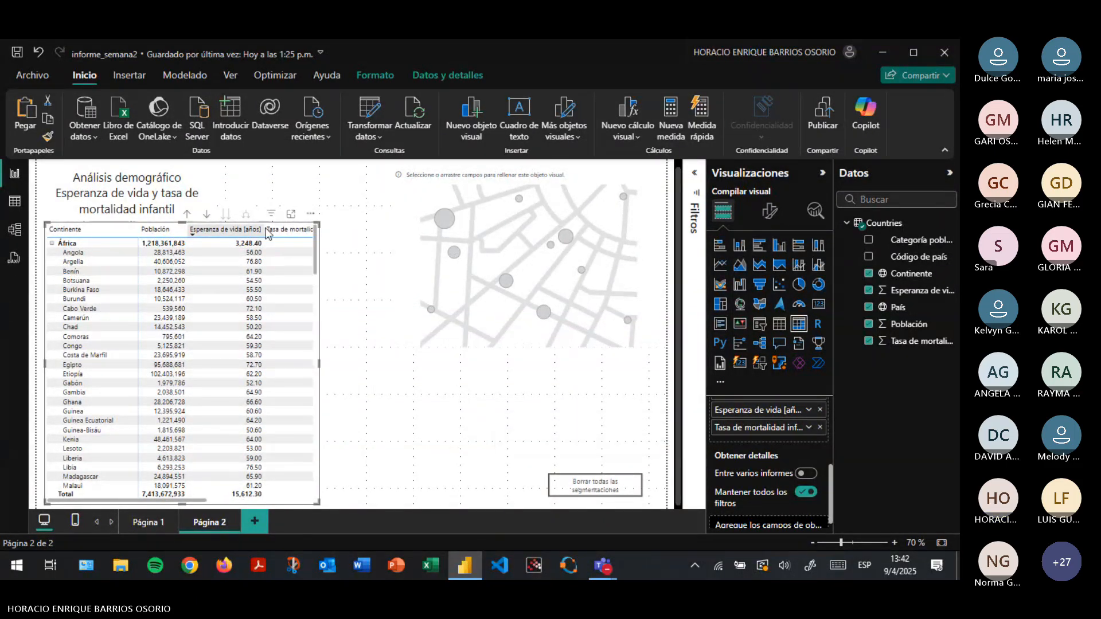
Widen the matrix to just over half the page and narrow its life expectancy and infant mortality columns so their headers wrap
{"action": "left_click_drag", "start_coordinate": [262, 234], "coordinate": [244, 238]}
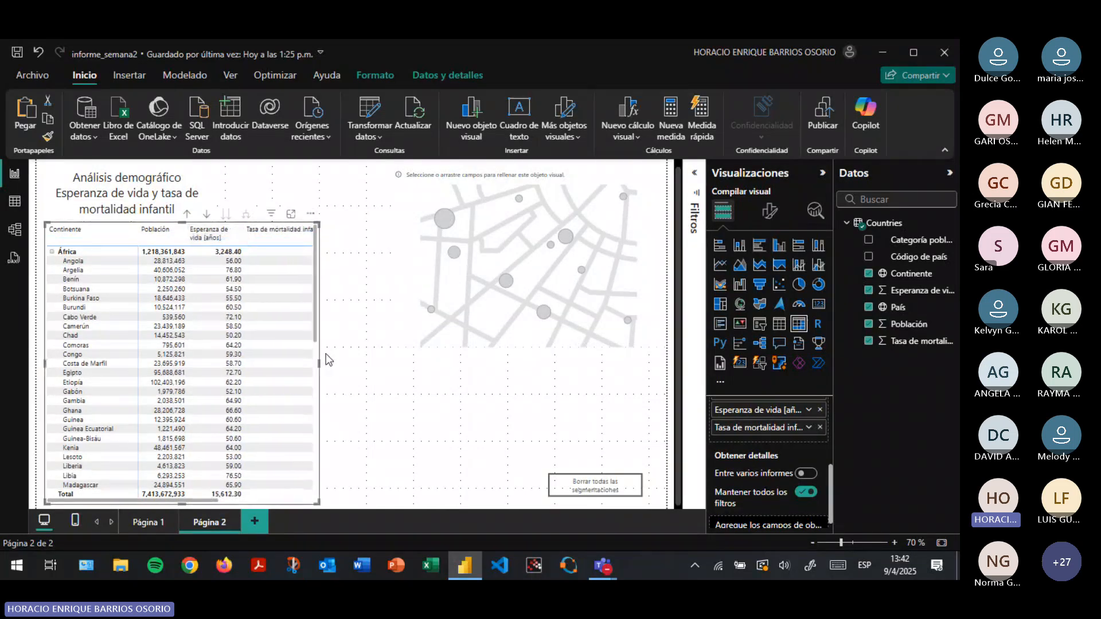
{"action": "left_click_drag", "start_coordinate": [319, 361], "coordinate": [374, 362]}
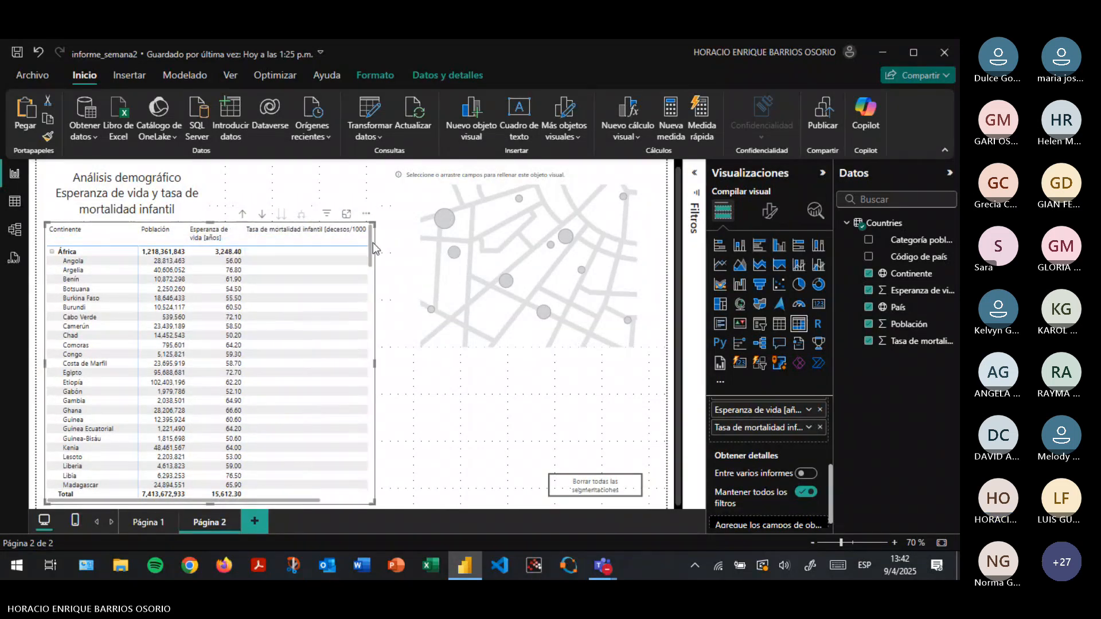
{"action": "left_click_drag", "start_coordinate": [295, 501], "coordinate": [349, 501]}
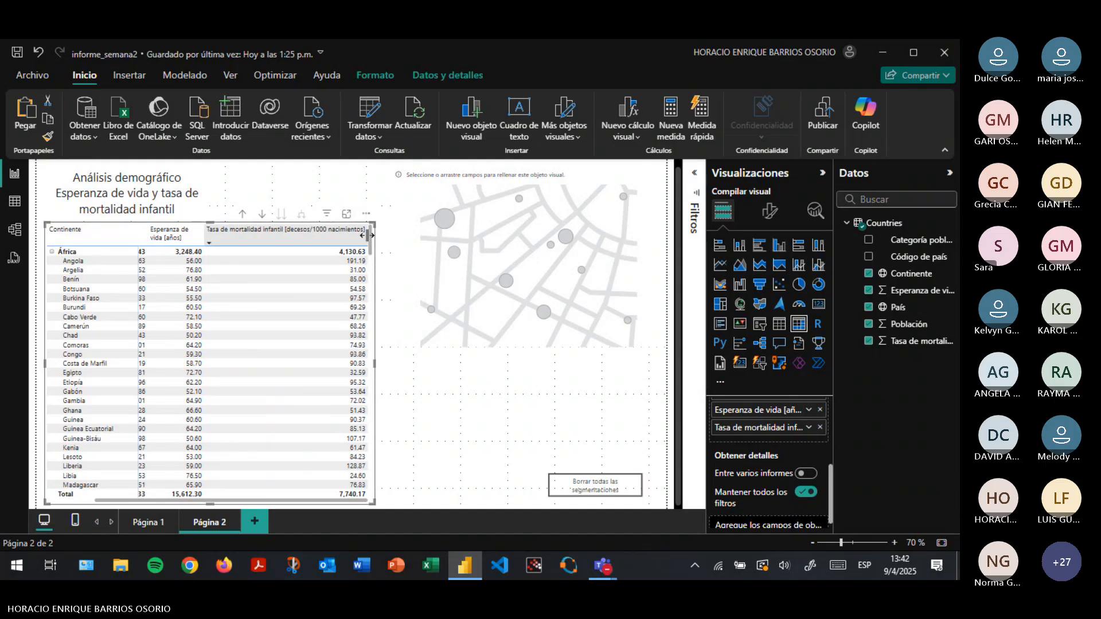
{"action": "left_click_drag", "start_coordinate": [367, 238], "coordinate": [278, 241]}
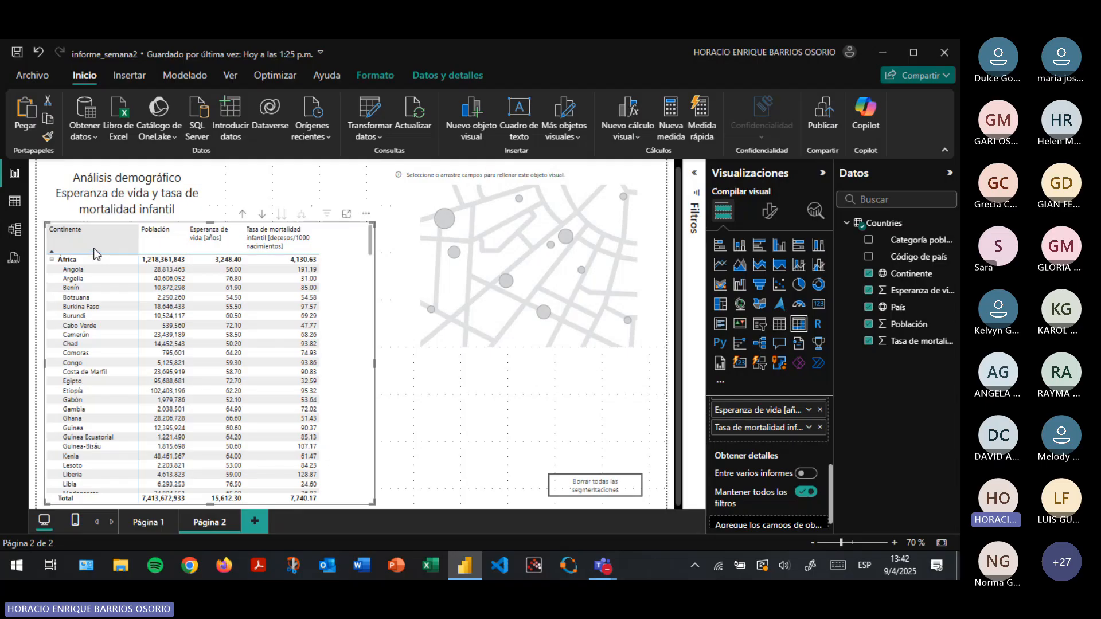
Show the Página 2 matrix in focus mode and collapse África, América, Asia, Europa and Oceanía to the continent level
{"action": "left_click", "coordinate": [149, 520]}
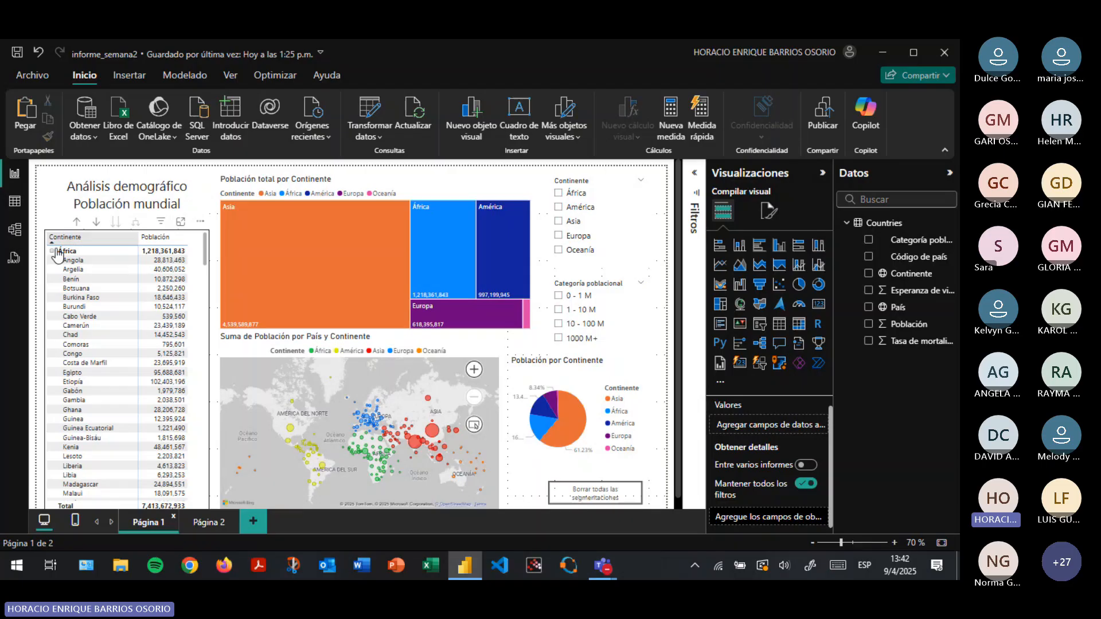
{"action": "left_click", "coordinate": [212, 529]}
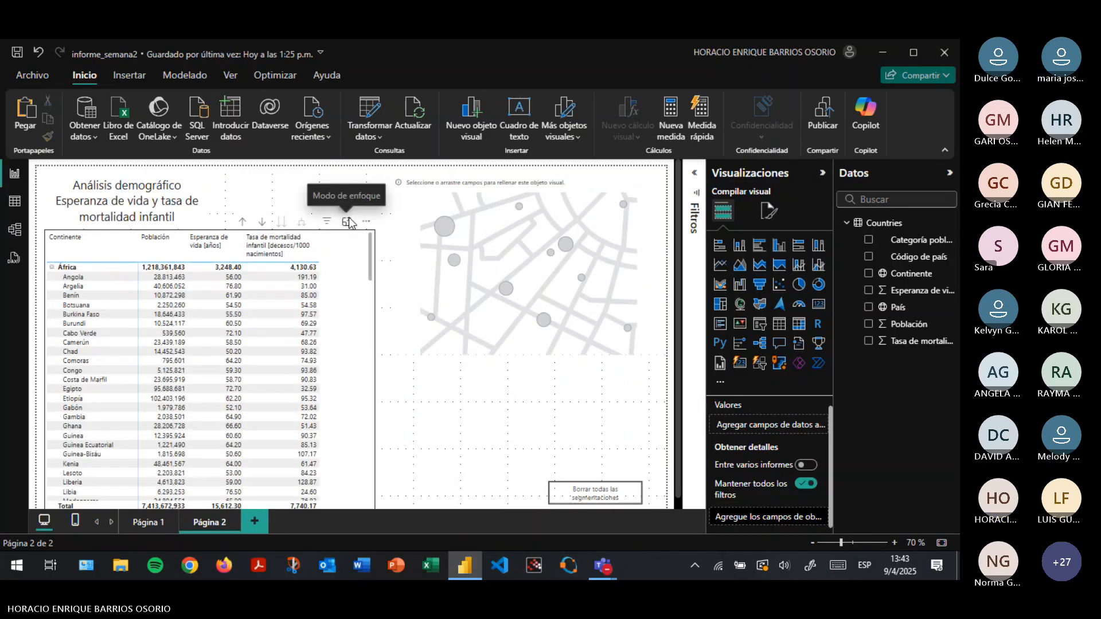
{"action": "left_click", "coordinate": [348, 222]}
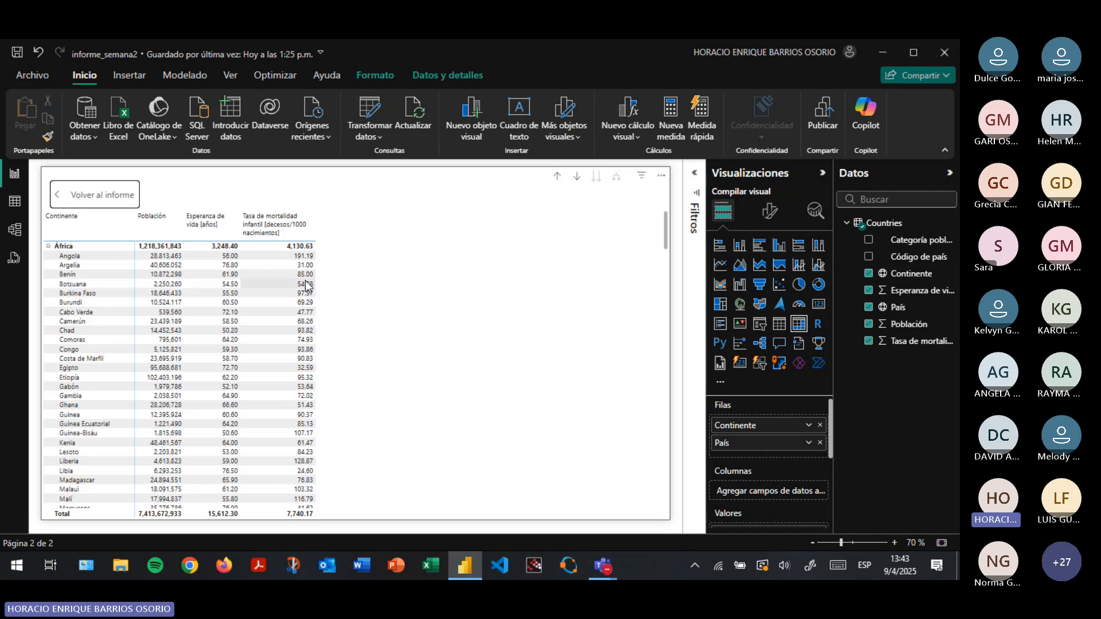
{"action": "left_click", "coordinate": [48, 246]}
{"action": "left_click", "coordinate": [48, 256]}
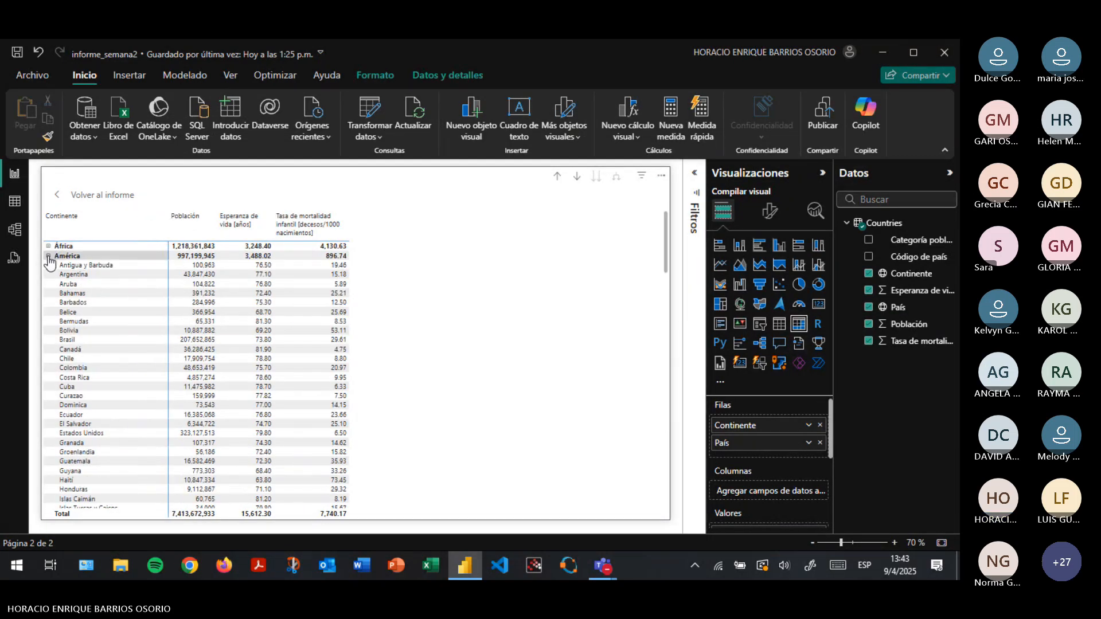
{"action": "left_click", "coordinate": [49, 257]}
{"action": "left_click", "coordinate": [48, 265]}
{"action": "left_click", "coordinate": [48, 275]}
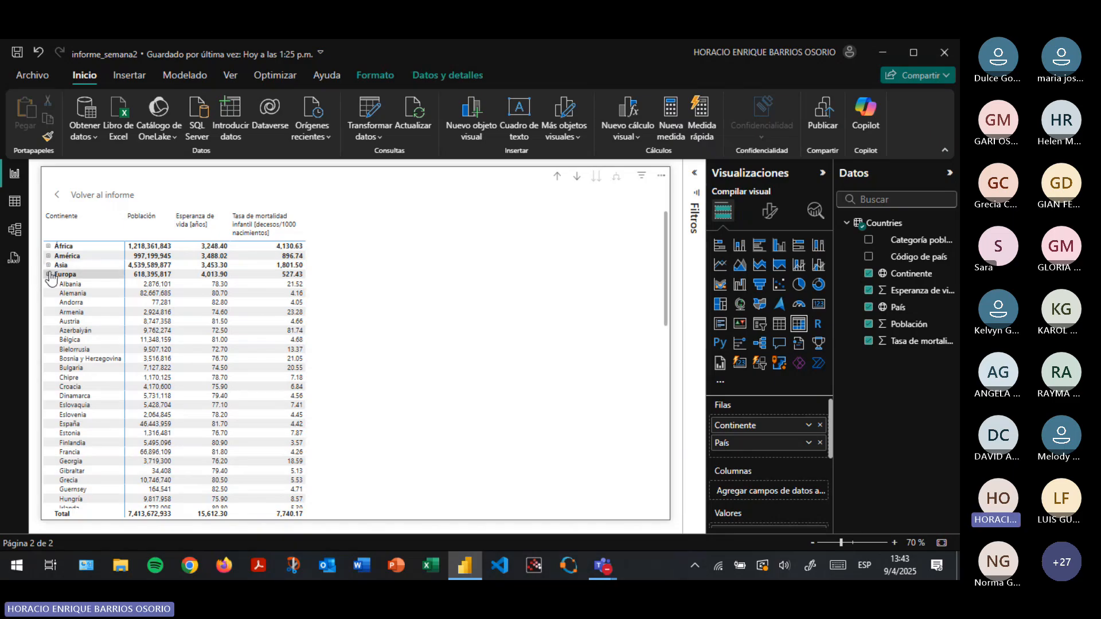
{"action": "left_click", "coordinate": [48, 284]}
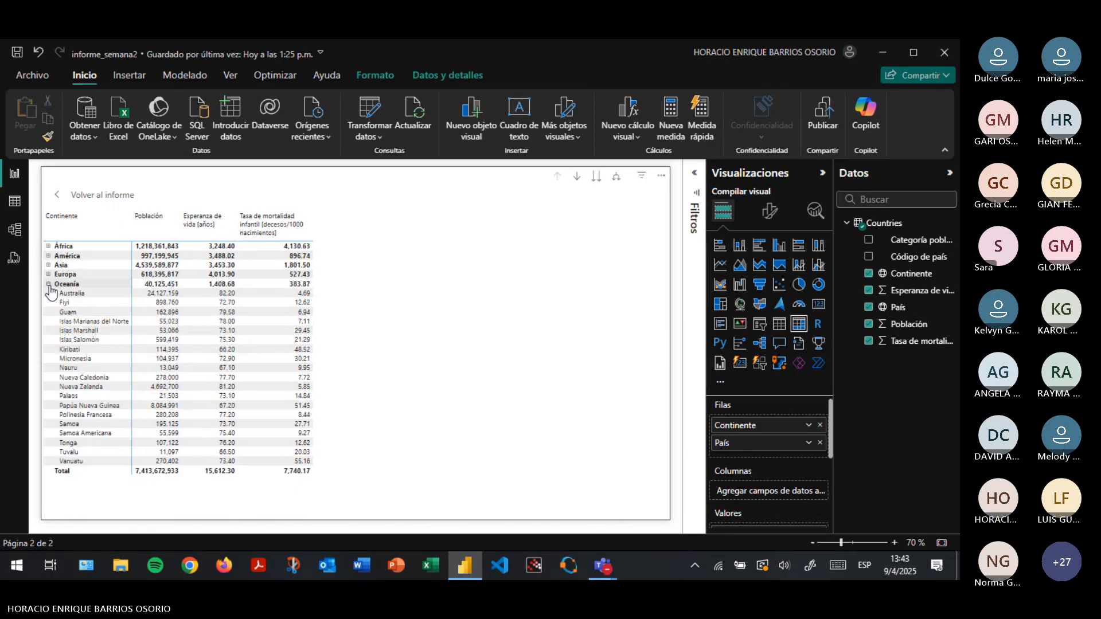
{"action": "left_click", "coordinate": [48, 284]}
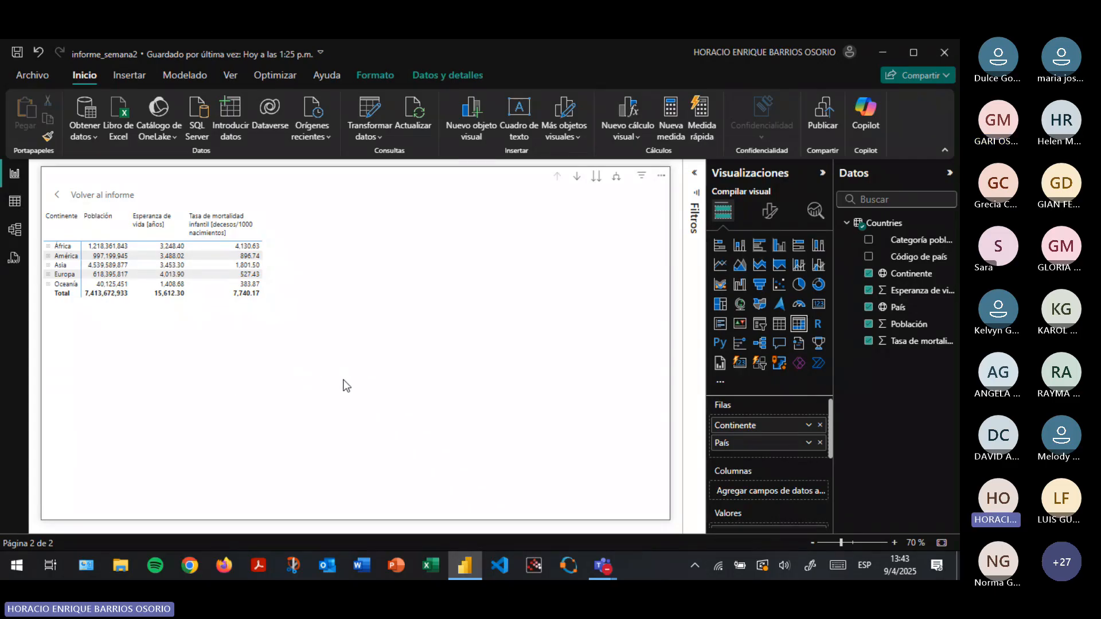
Review the aggregation options of the matrix's three values and set Esperanza de vida [años] to Promedio
{"action": "scroll", "coordinate": [772, 446], "scroll_direction": "down", "scroll_amount": 3}
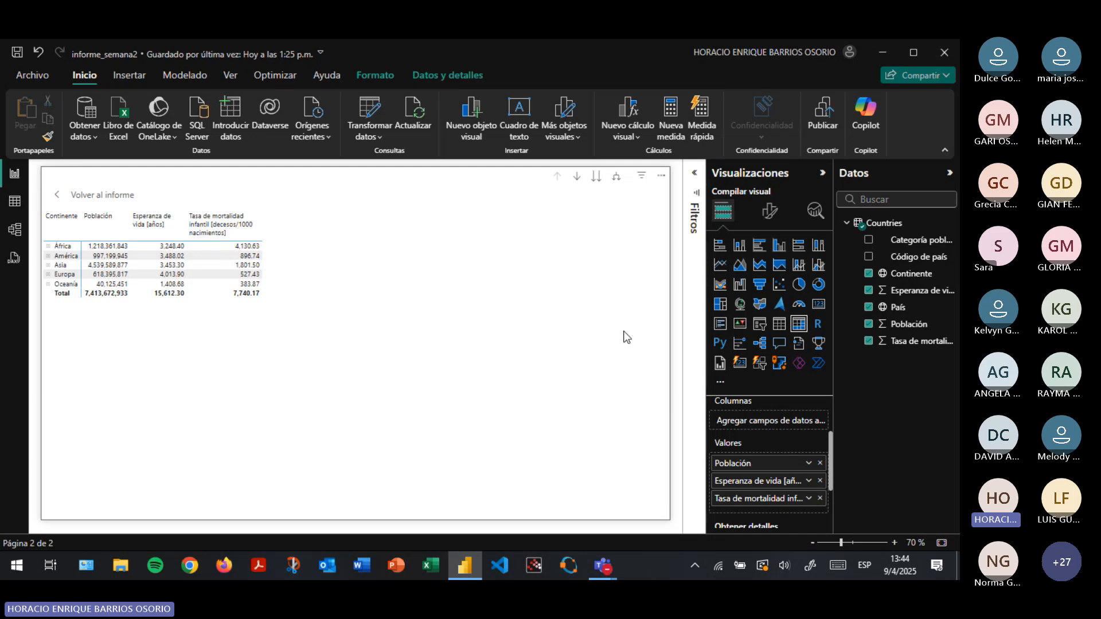
{"action": "left_click", "coordinate": [809, 463]}
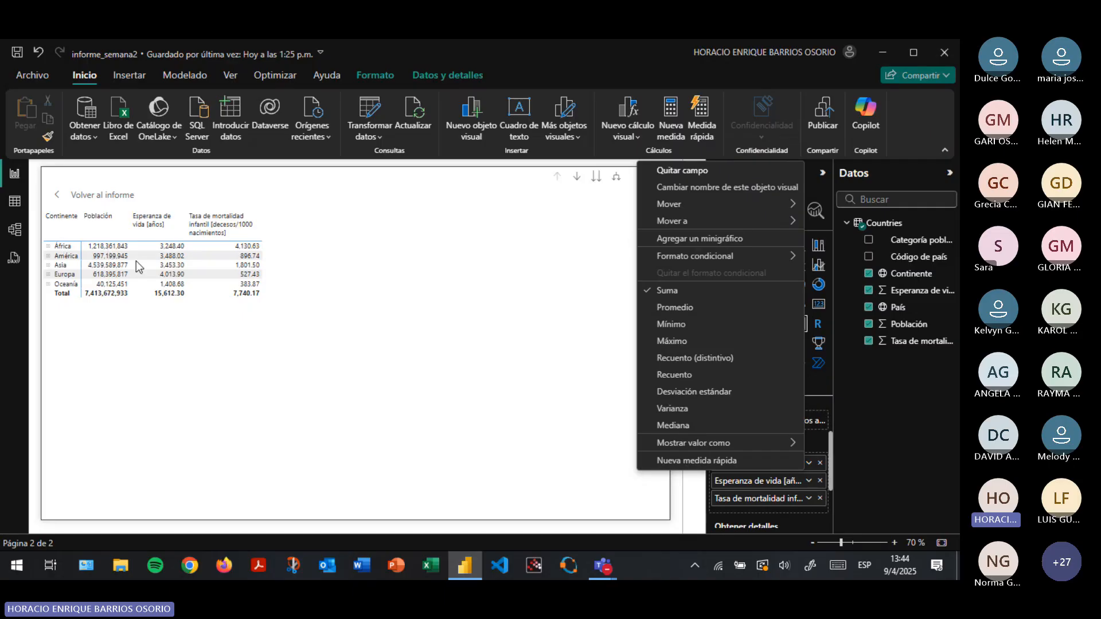
{"action": "left_click", "coordinate": [526, 397]}
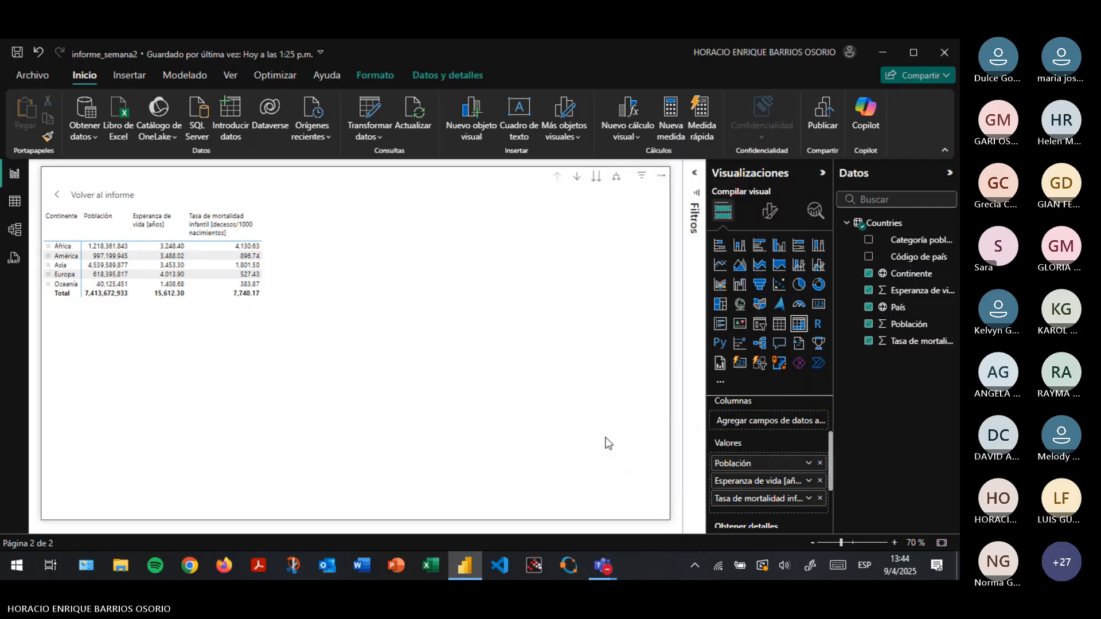
{"action": "left_click", "coordinate": [810, 481]}
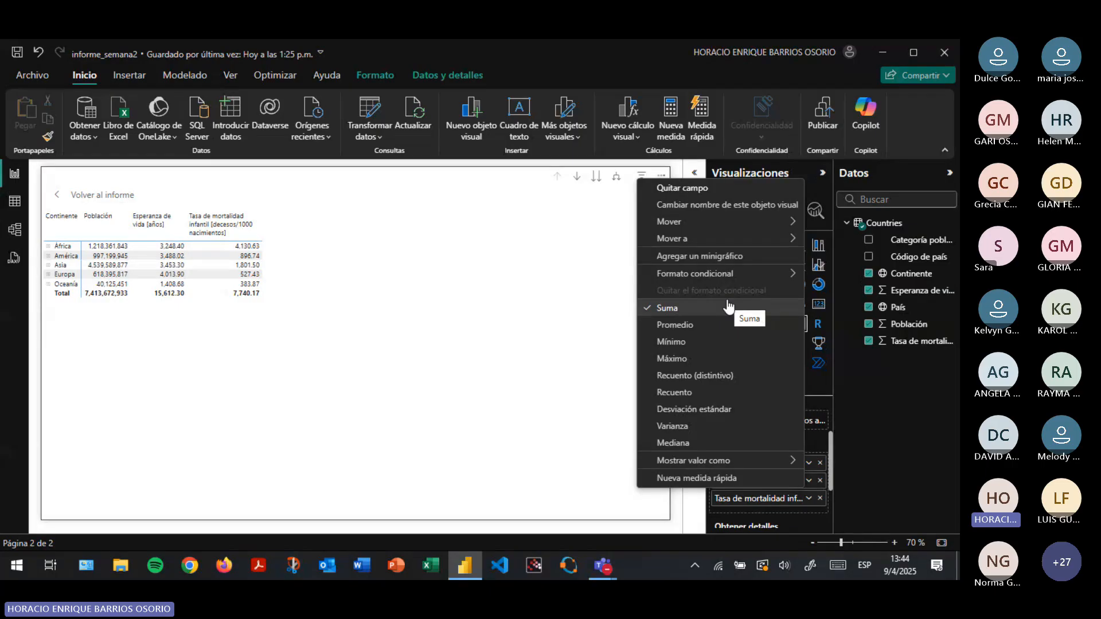
{"action": "left_click", "coordinate": [897, 449]}
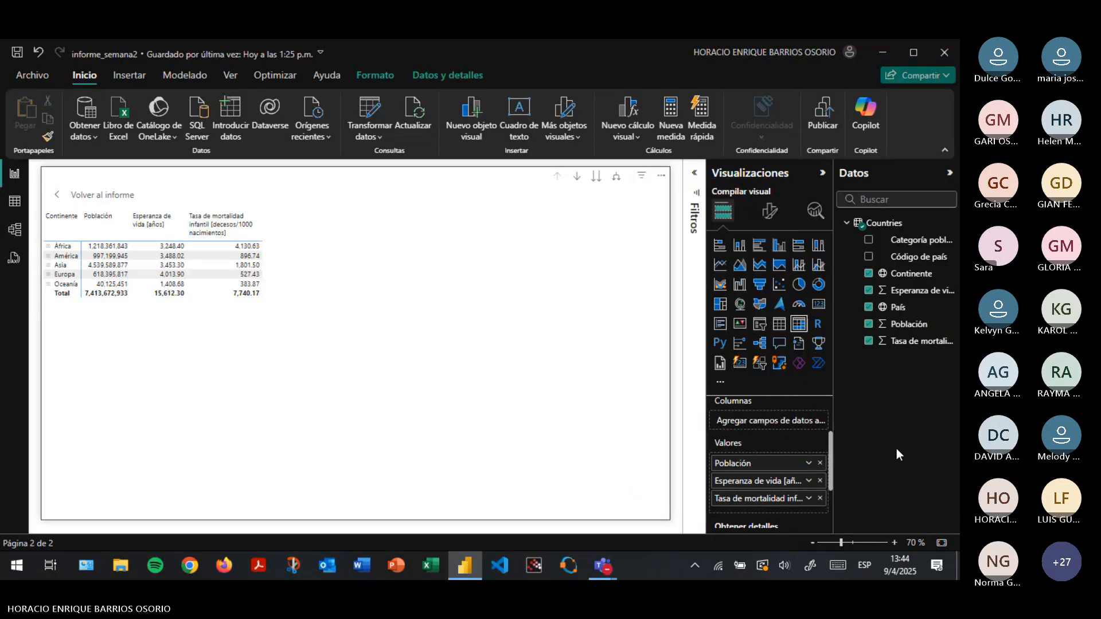
{"action": "left_click", "coordinate": [809, 499]}
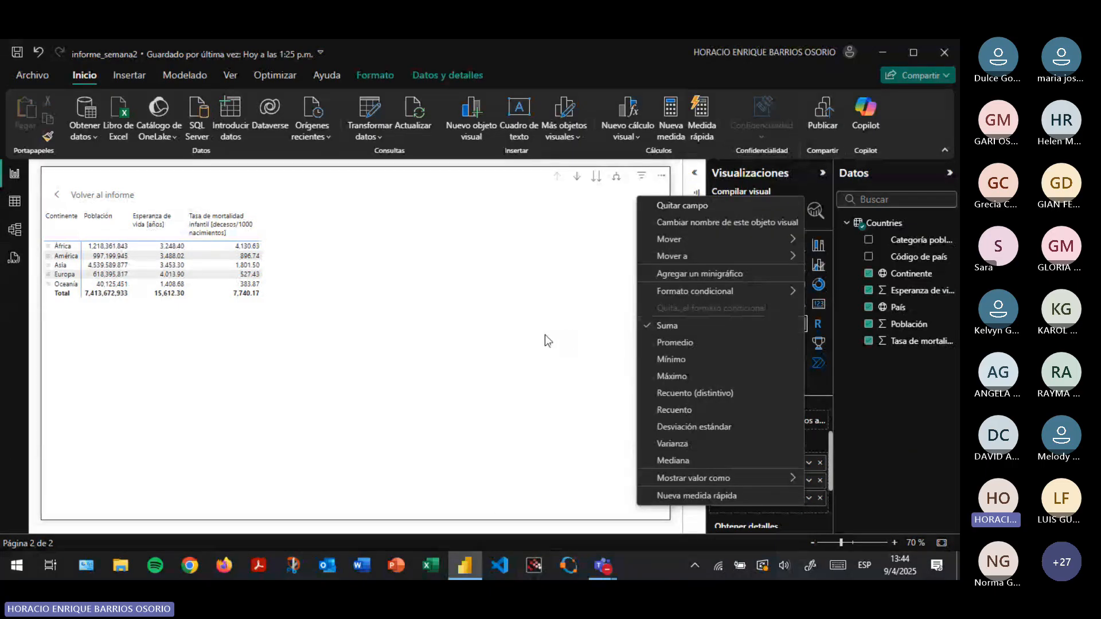
{"action": "left_click", "coordinate": [202, 249]}
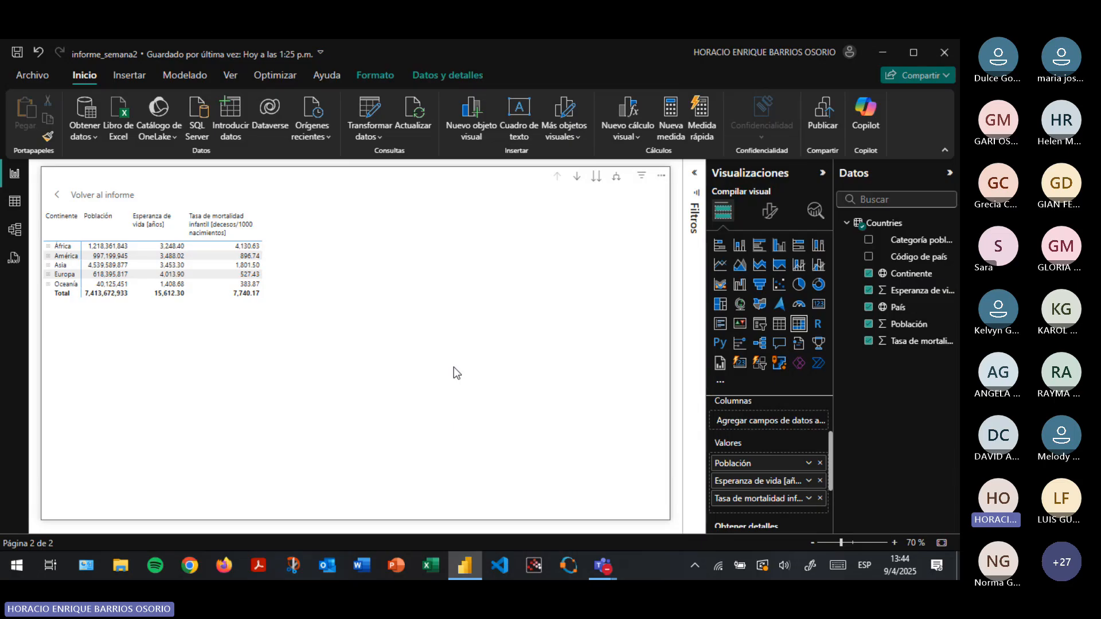
{"action": "left_click", "coordinate": [809, 481]}
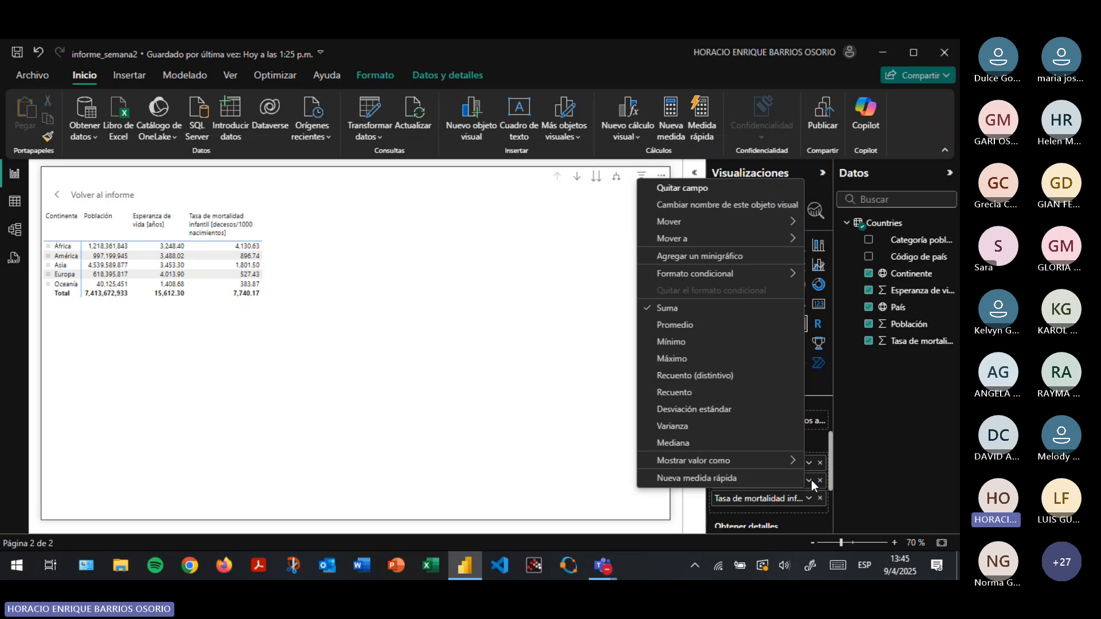
{"action": "left_click", "coordinate": [698, 330]}
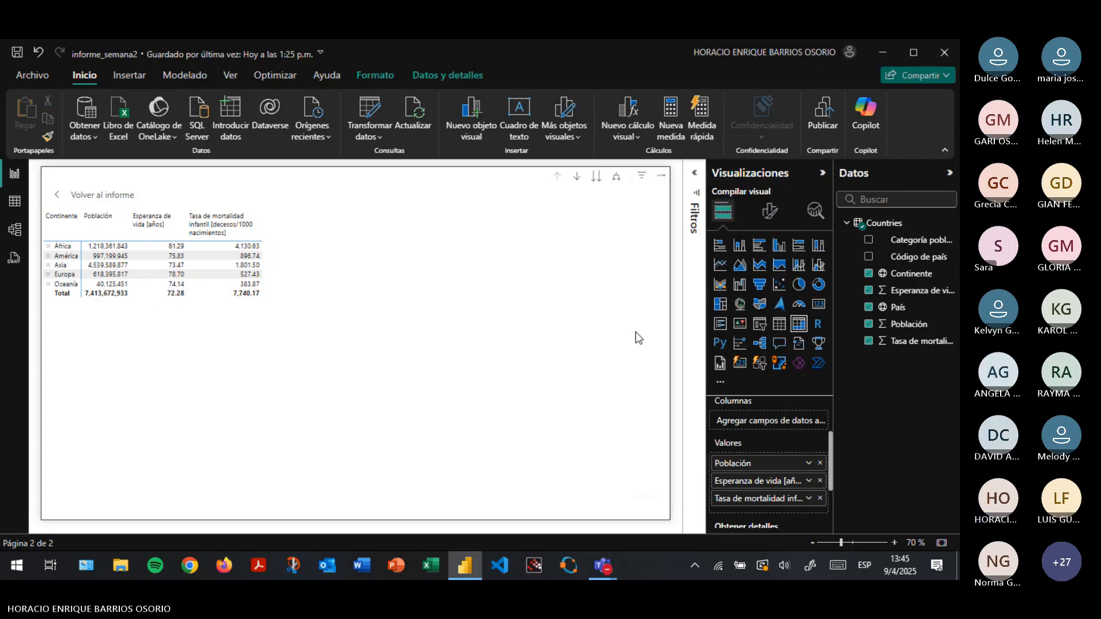
Set the aggregation of the matrix's infant mortality value to Promedio and check the country rows under África
{"action": "left_click", "coordinate": [810, 499]}
{"action": "left_click", "coordinate": [686, 338]}
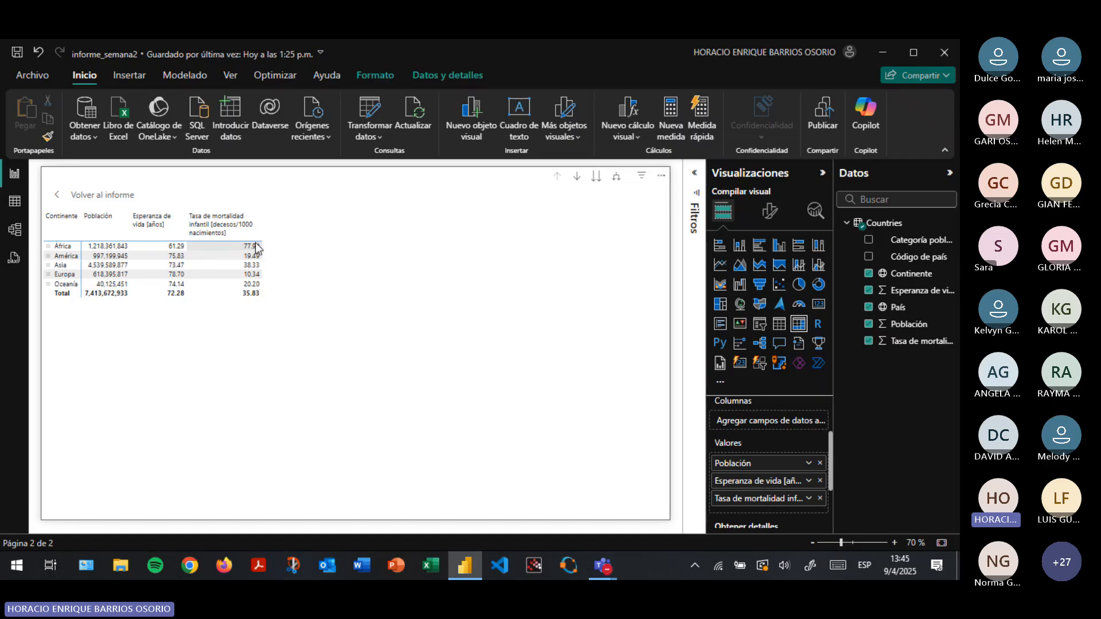
{"action": "left_click", "coordinate": [49, 247]}
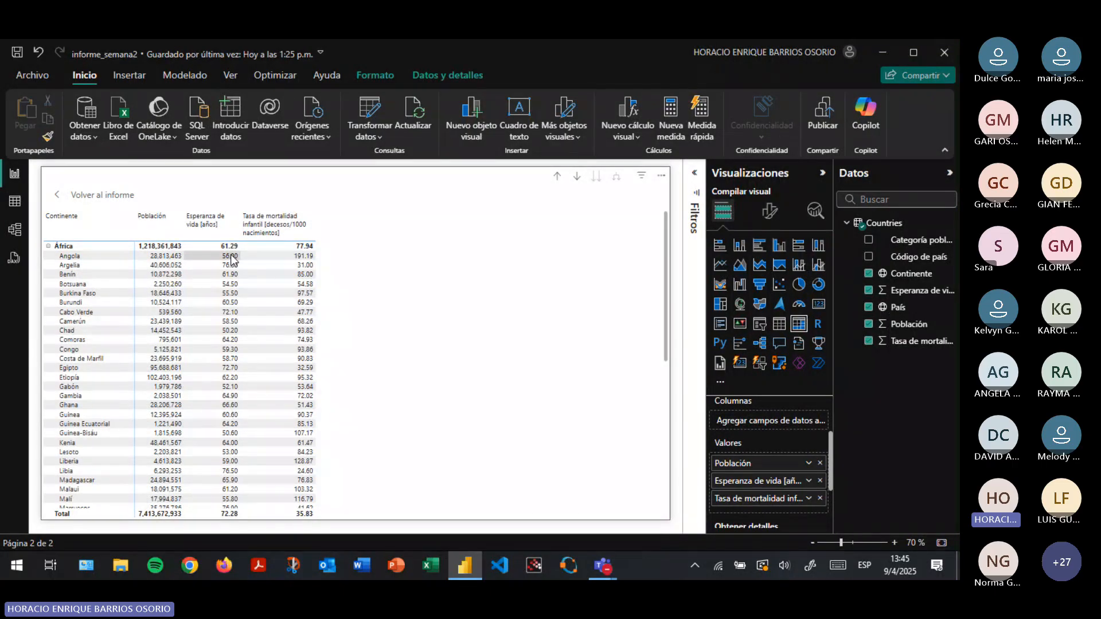
{"action": "left_click", "coordinate": [48, 247]}
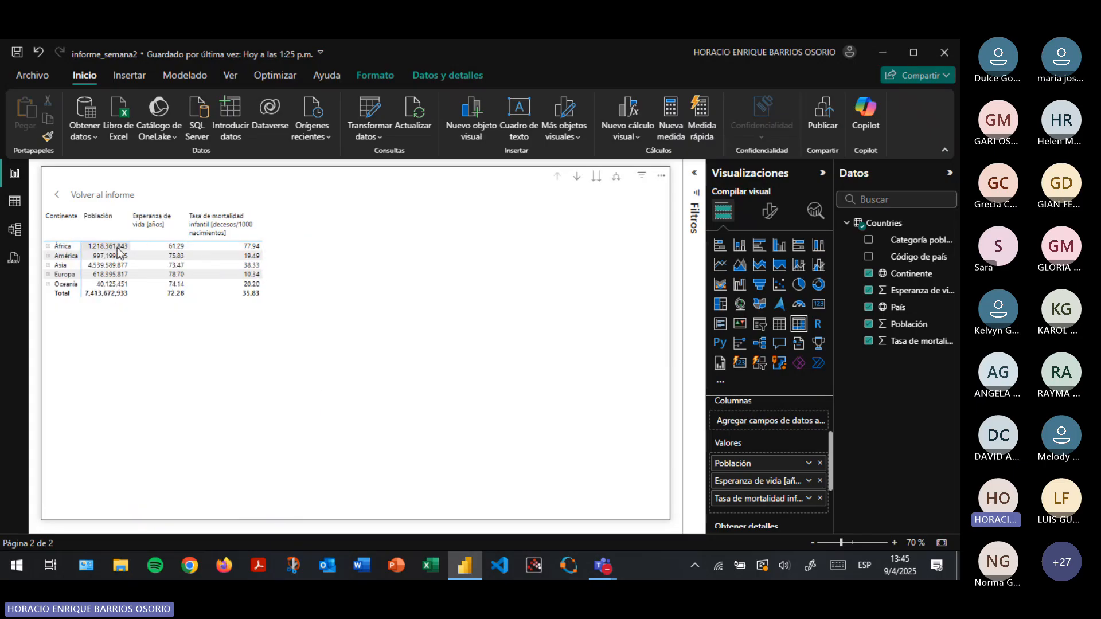
Return to the report page, shorten the empty map to about half the page height, and place a copy directly below it
{"action": "left_click", "coordinate": [58, 195]}
{"action": "left_click", "coordinate": [423, 265]}
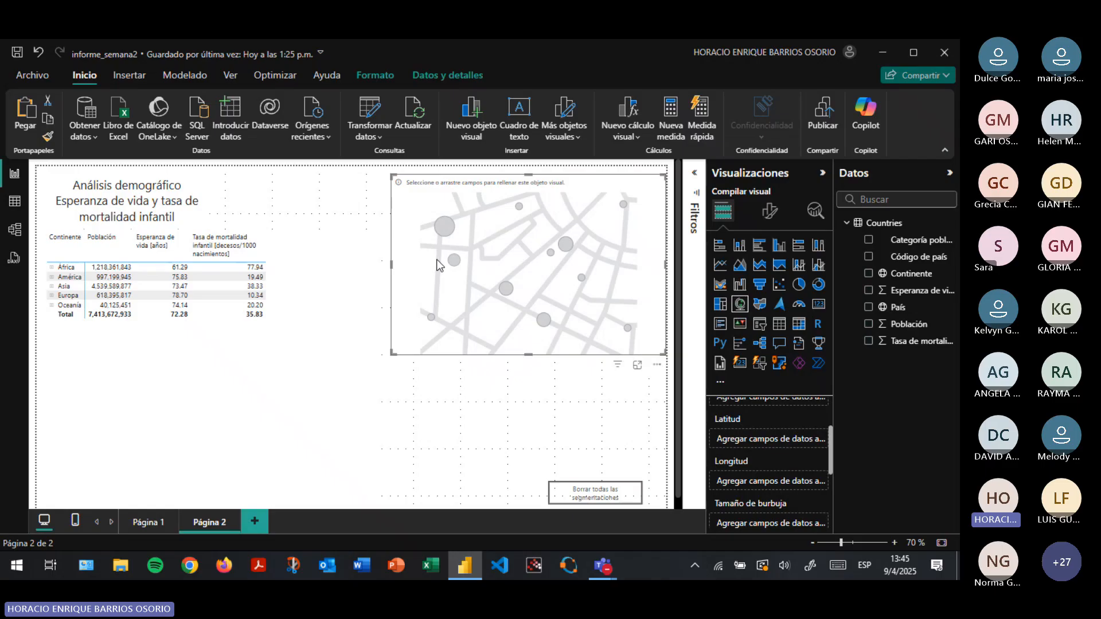
{"action": "left_click_drag", "start_coordinate": [529, 354], "coordinate": [532, 309]}
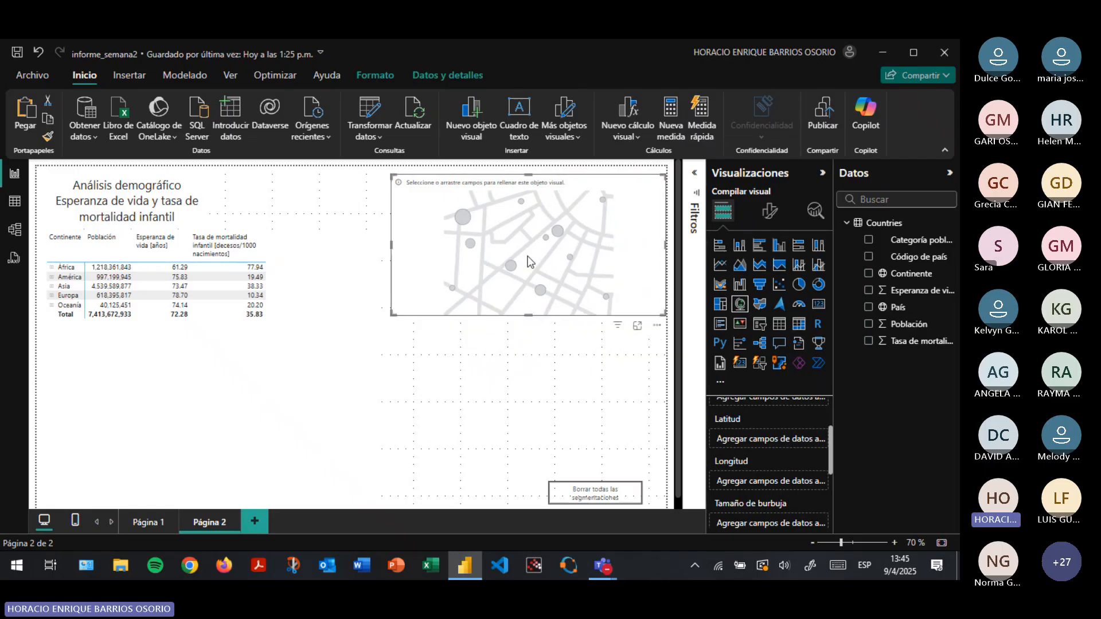
{"action": "key", "text": "ctrl+v"}
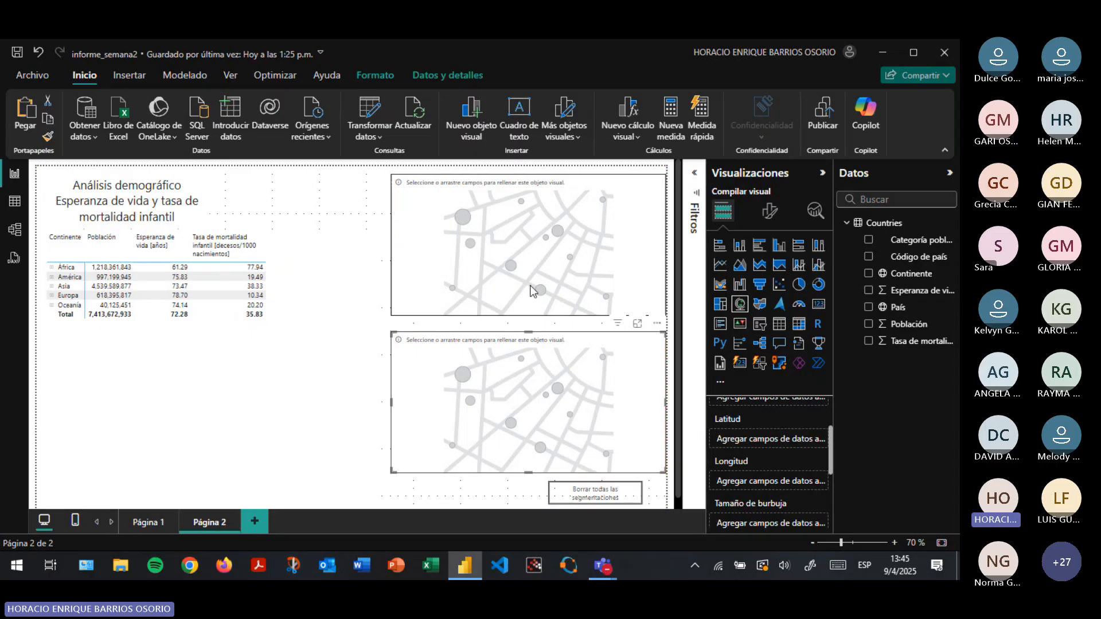
{"action": "left_click_drag", "start_coordinate": [543, 370], "coordinate": [544, 361]}
Assign País as the location field of the upper map
{"action": "left_click", "coordinate": [516, 247]}
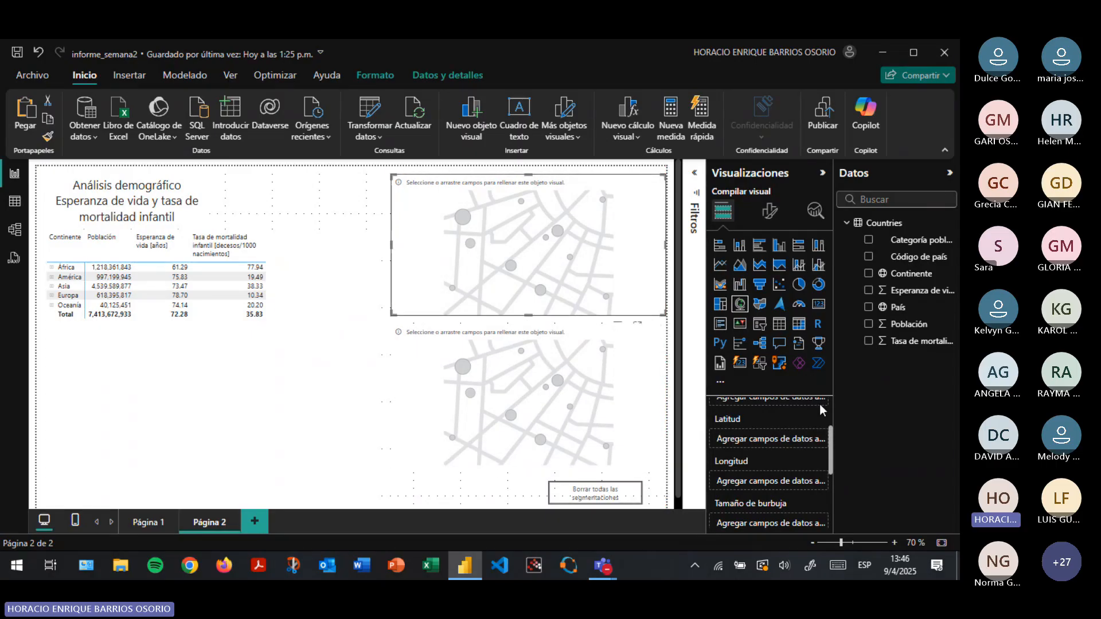
{"action": "scroll", "coordinate": [776, 425], "scroll_direction": "up", "scroll_amount": 3}
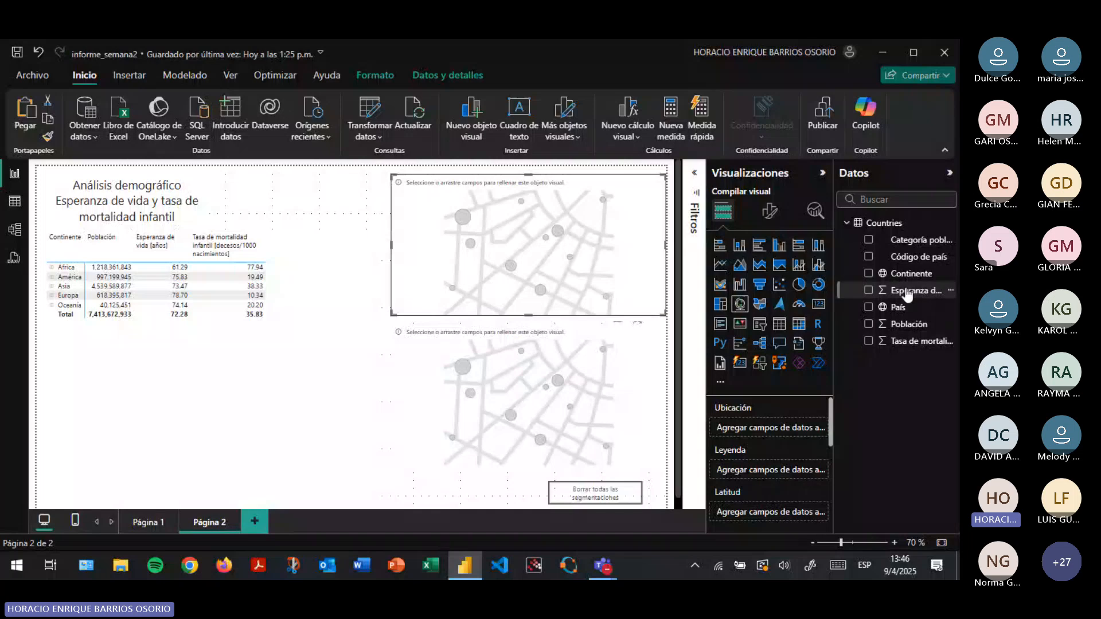
{"action": "left_click_drag", "start_coordinate": [899, 310], "coordinate": [778, 428]}
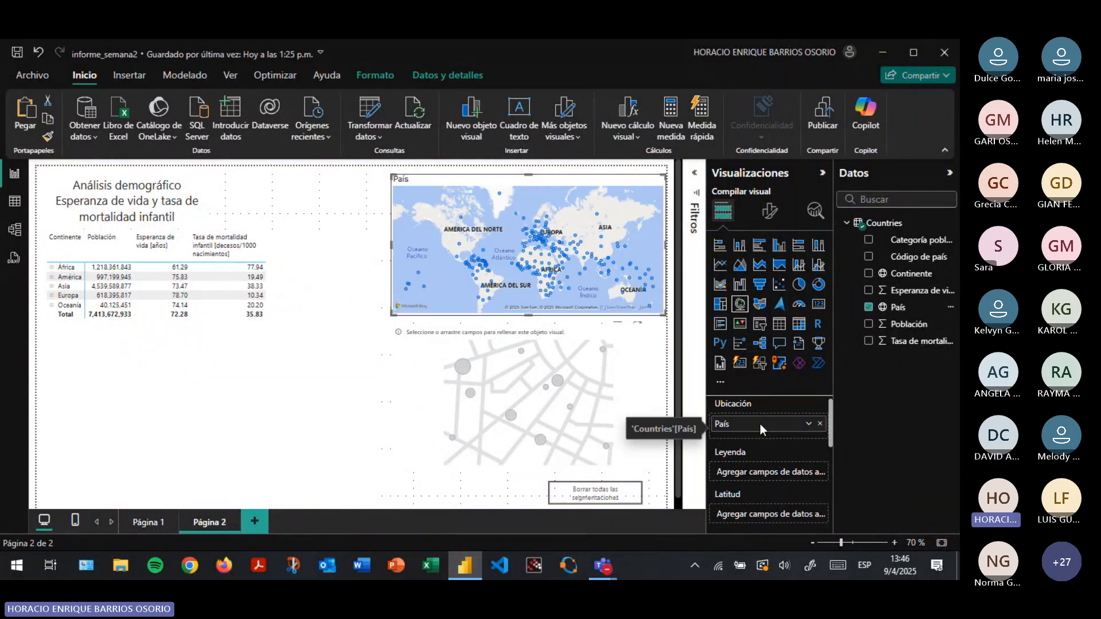
{"action": "scroll", "coordinate": [761, 429], "scroll_direction": "down", "scroll_amount": 2}
Assign País as the location field of the lower map
{"action": "left_click", "coordinate": [558, 405]}
{"action": "scroll", "coordinate": [761, 426], "scroll_direction": "down", "scroll_amount": 2}
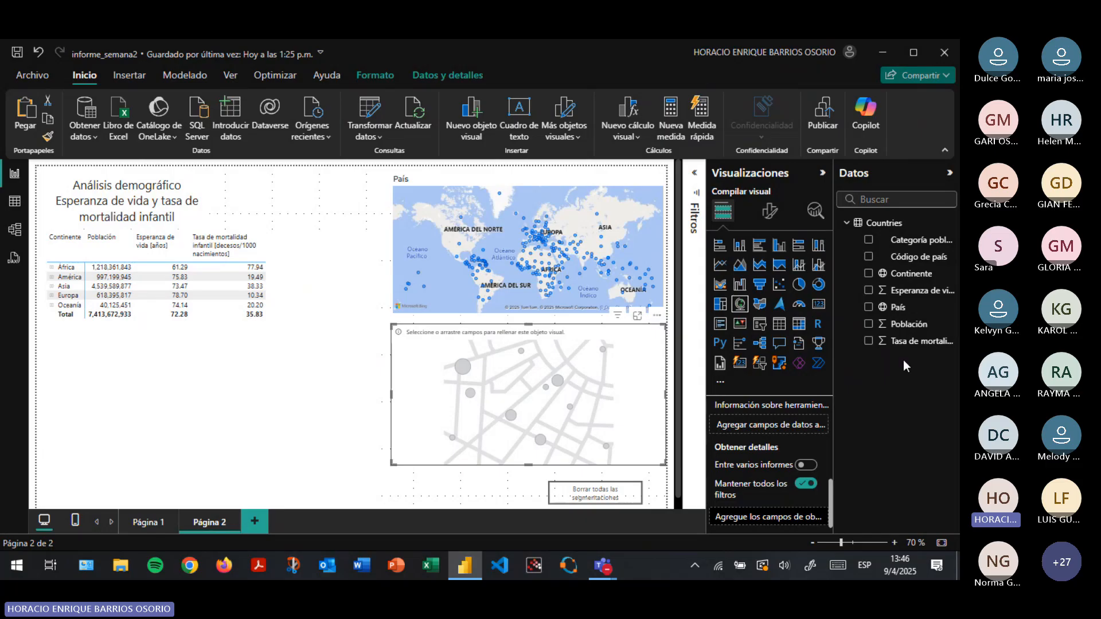
{"action": "left_click_drag", "start_coordinate": [898, 308], "coordinate": [923, 416]}
{"action": "scroll", "coordinate": [805, 445], "scroll_direction": "up", "scroll_amount": 1}
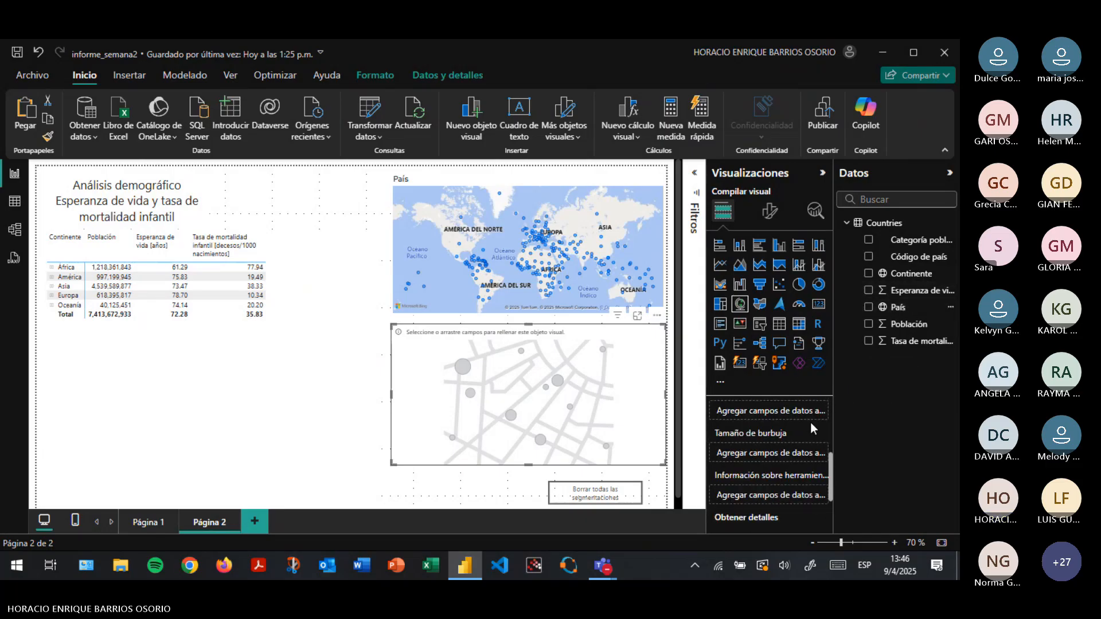
{"action": "scroll", "coordinate": [810, 423], "scroll_direction": "up", "scroll_amount": 1}
{"action": "scroll", "coordinate": [790, 411], "scroll_direction": "up", "scroll_amount": 2}
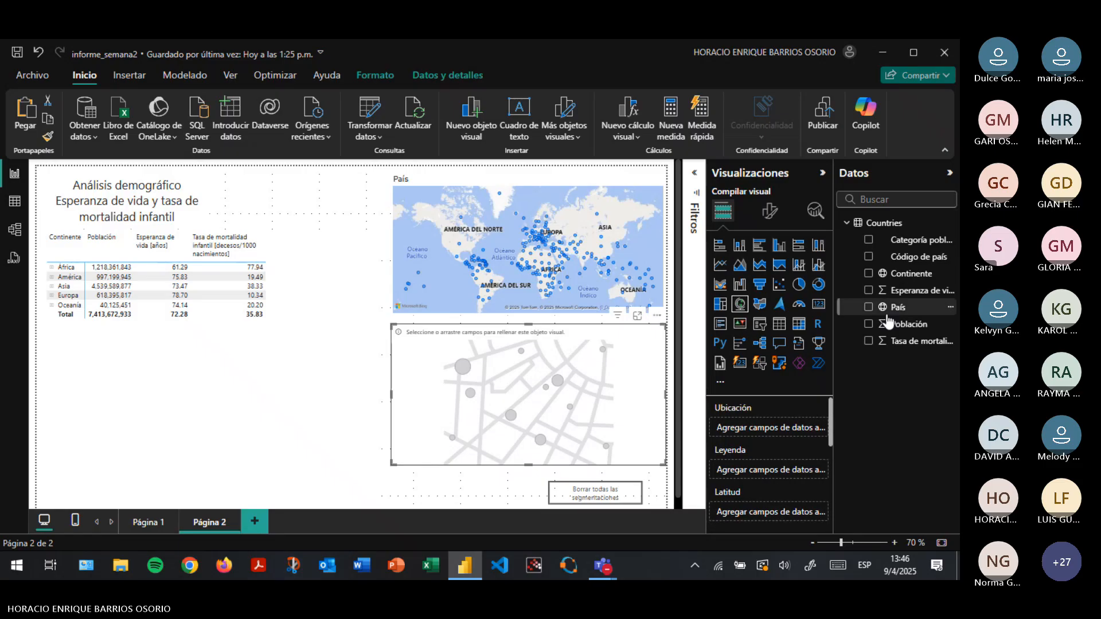
{"action": "left_click_drag", "start_coordinate": [895, 308], "coordinate": [789, 438]}
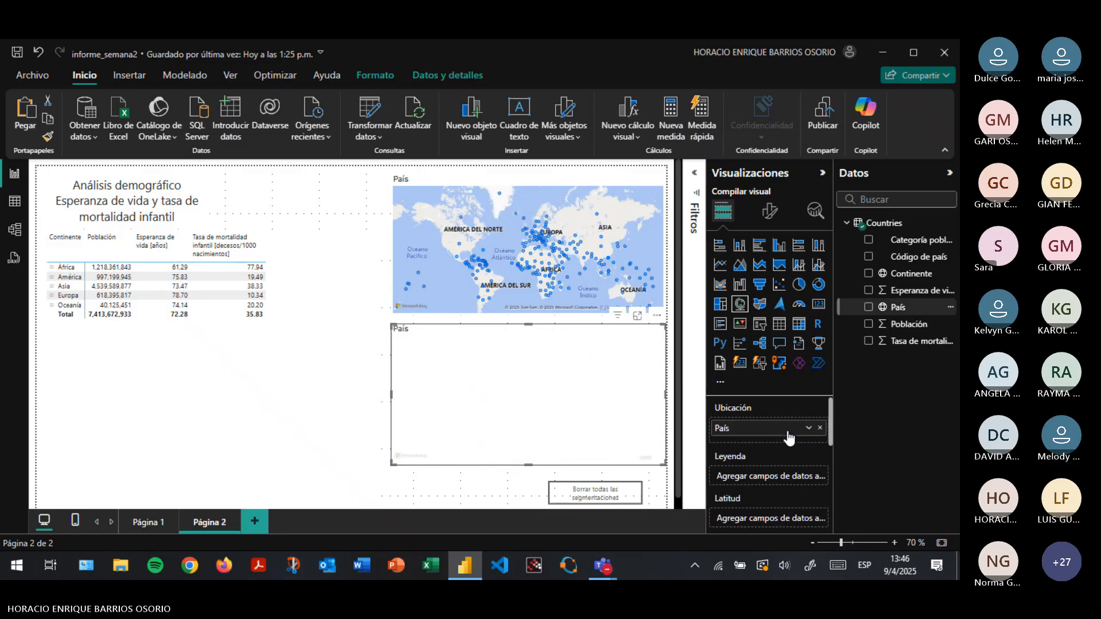
Expand África and América to their countries in the matrix and narrow the matrix to fit its columns
{"action": "left_click", "coordinate": [364, 386]}
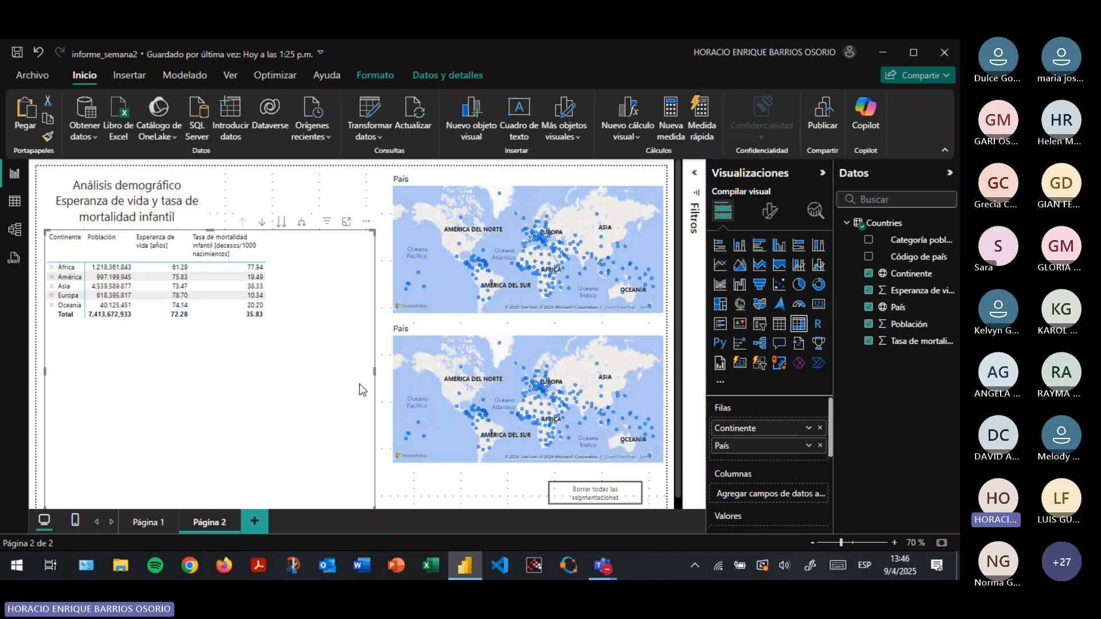
{"action": "left_click", "coordinate": [52, 267]}
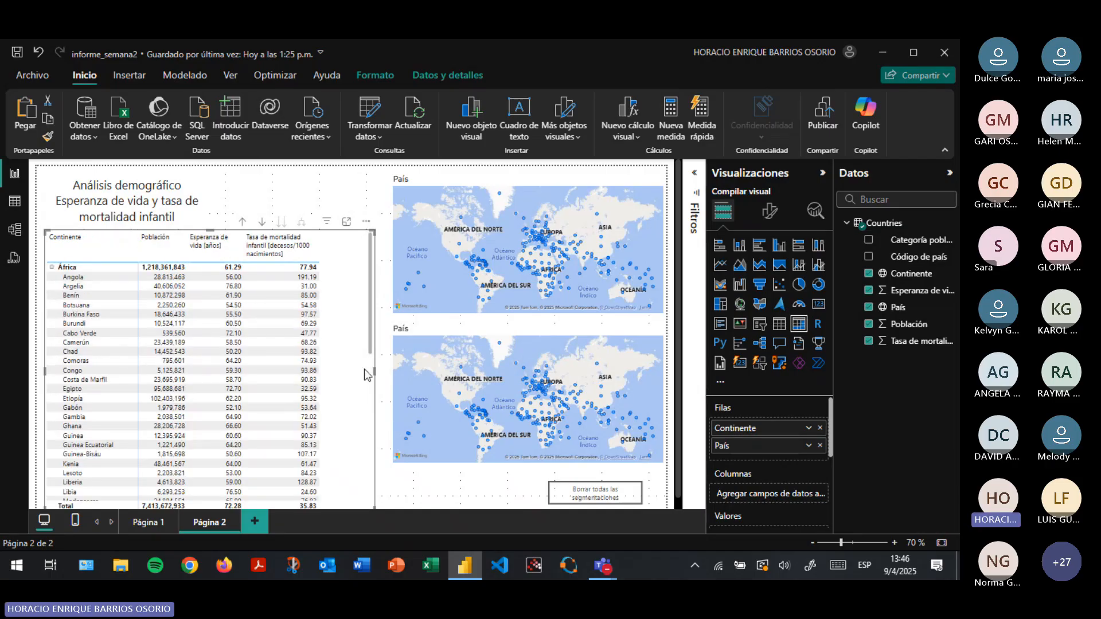
{"action": "left_click_drag", "start_coordinate": [377, 378], "coordinate": [343, 375]}
{"action": "scroll", "coordinate": [288, 256], "scroll_direction": "down", "scroll_amount": 10}
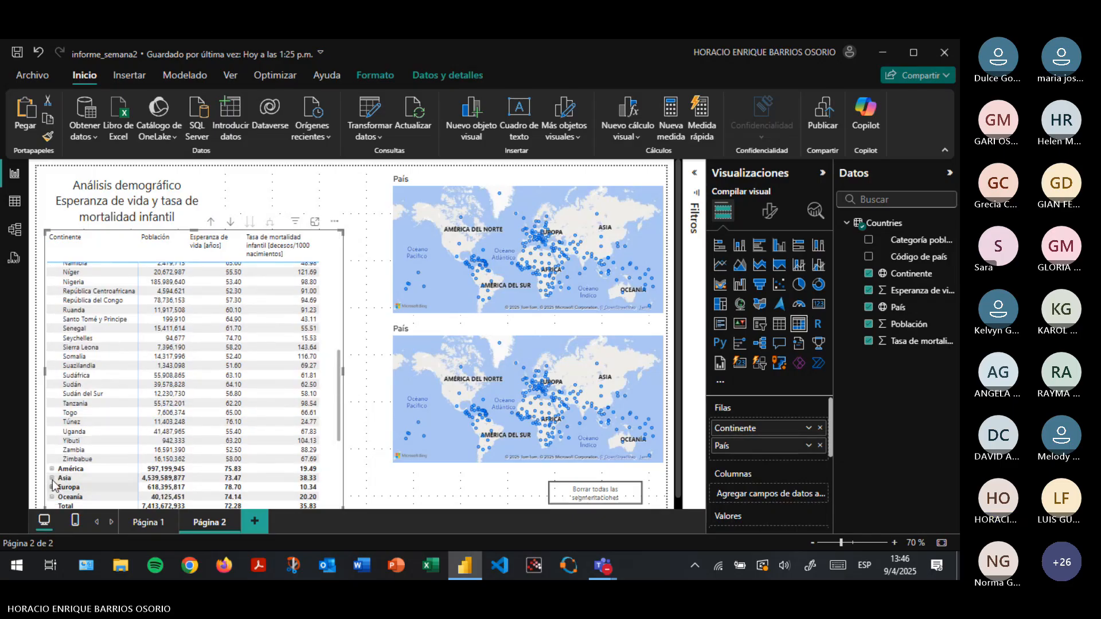
{"action": "left_click", "coordinate": [52, 478]}
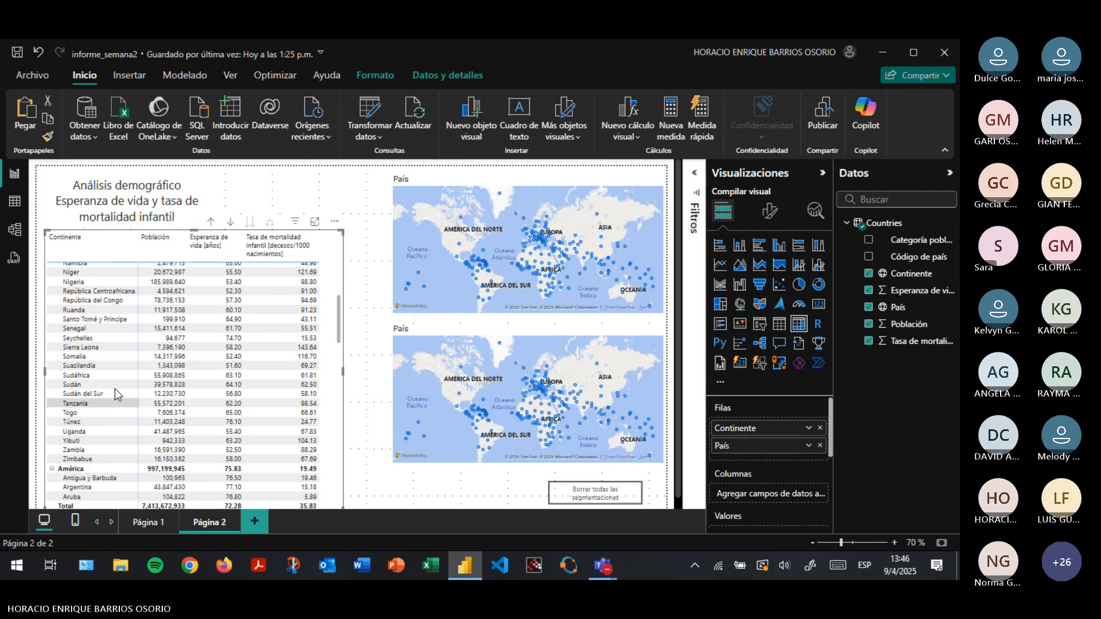
{"action": "scroll", "coordinate": [115, 389], "scroll_direction": "up", "scroll_amount": 10}
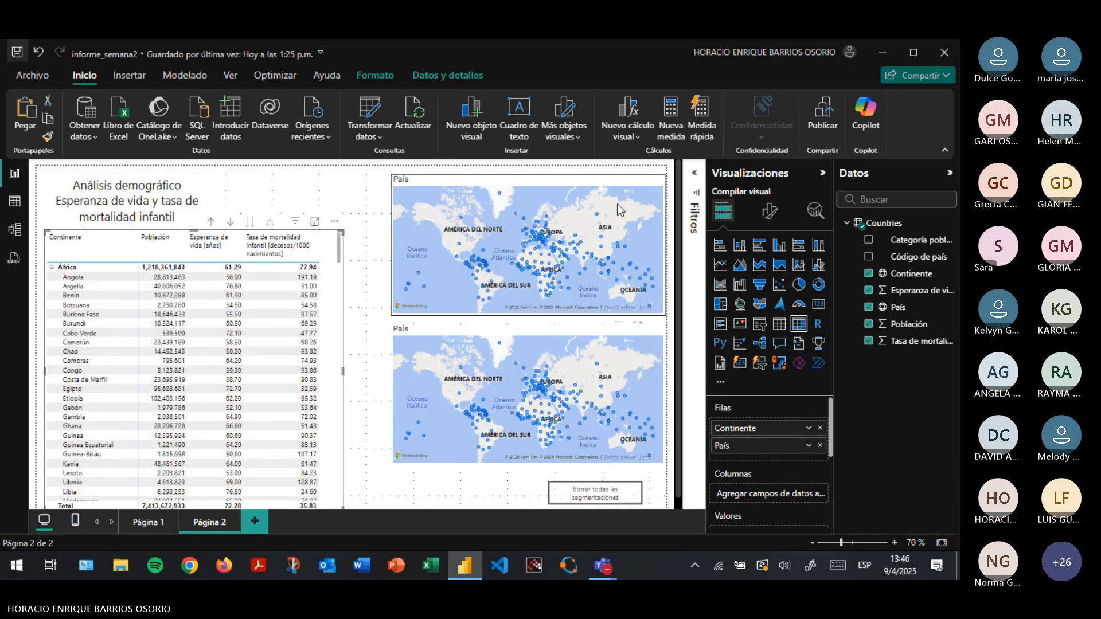
Size the upper map's bubbles by Esperanza de vida and the lower map's bubbles by Tasa de mortalidad infantil
{"action": "left_click", "coordinate": [615, 181]}
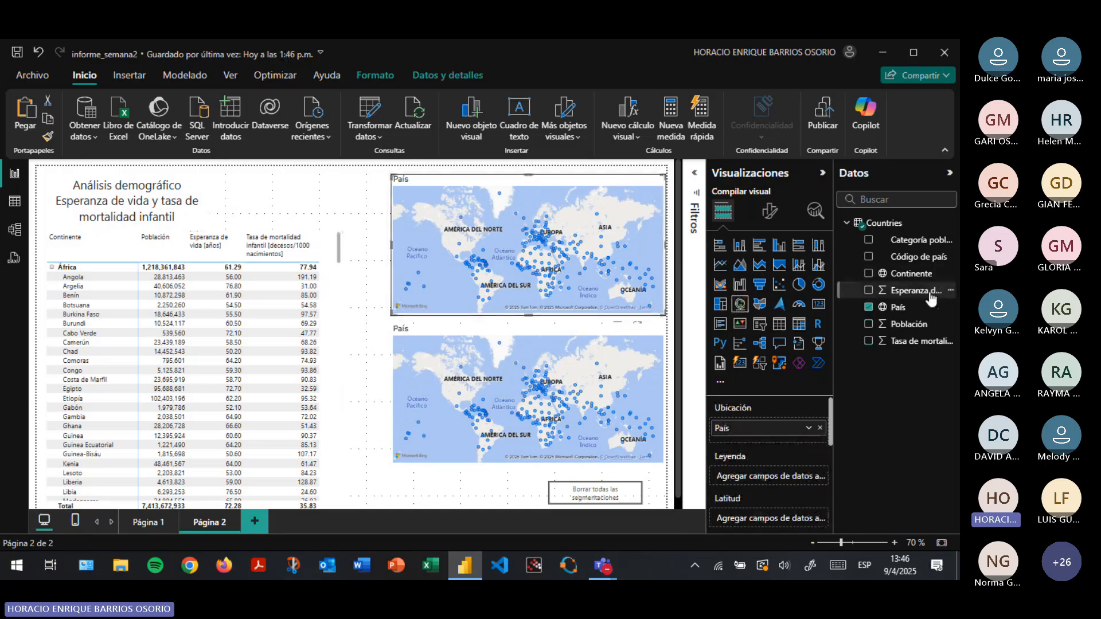
{"action": "scroll", "coordinate": [797, 434], "scroll_direction": "down", "scroll_amount": 4}
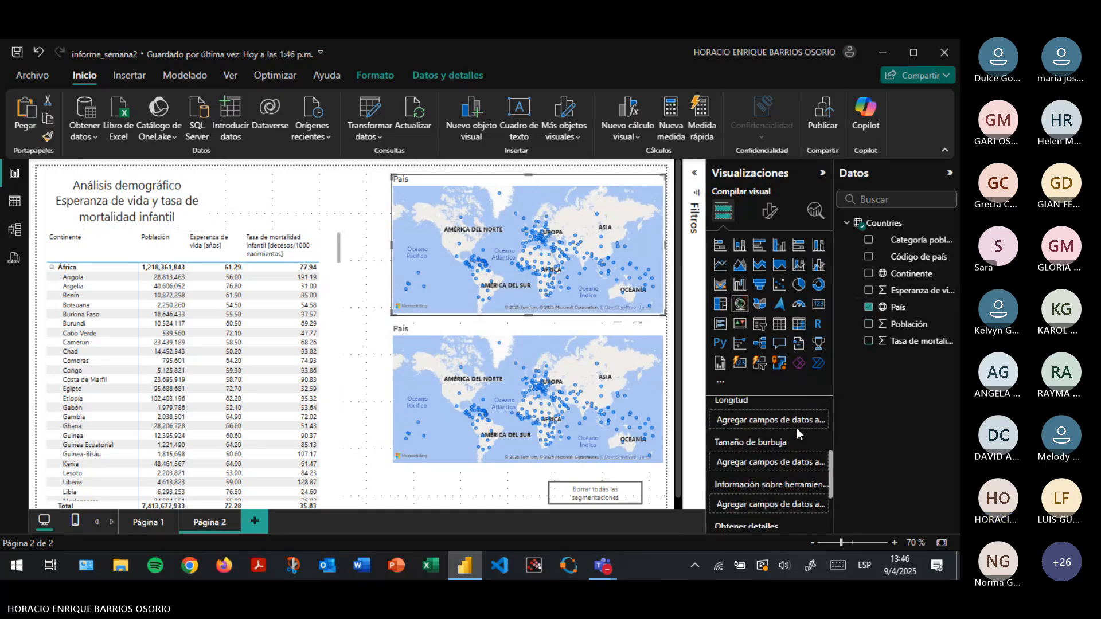
{"action": "left_click_drag", "start_coordinate": [914, 302], "coordinate": [783, 470]}
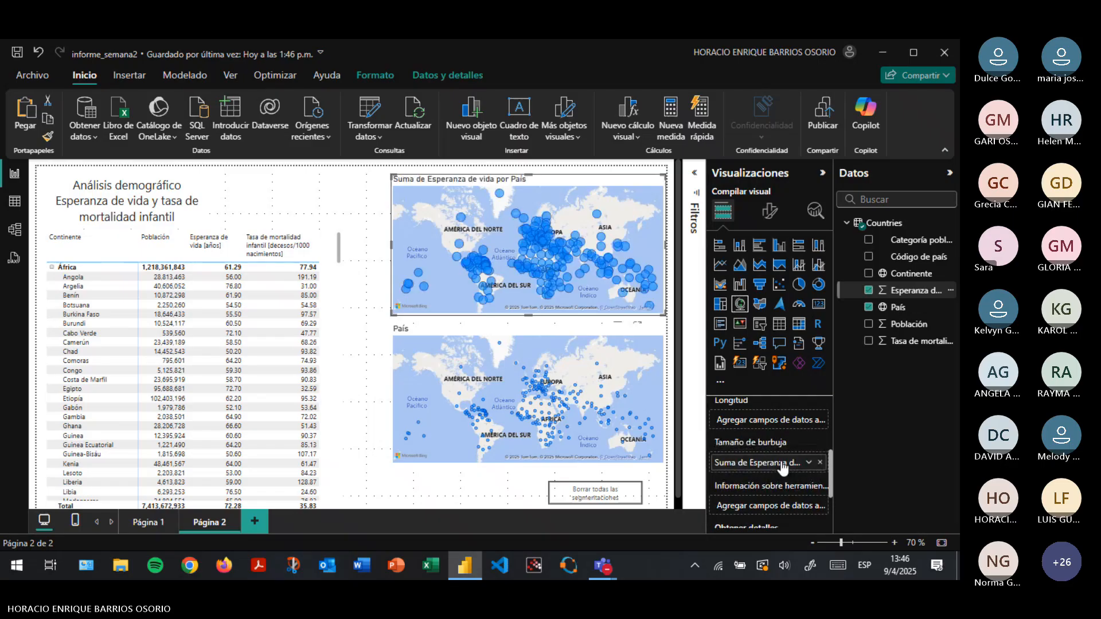
{"action": "left_click", "coordinate": [540, 333]}
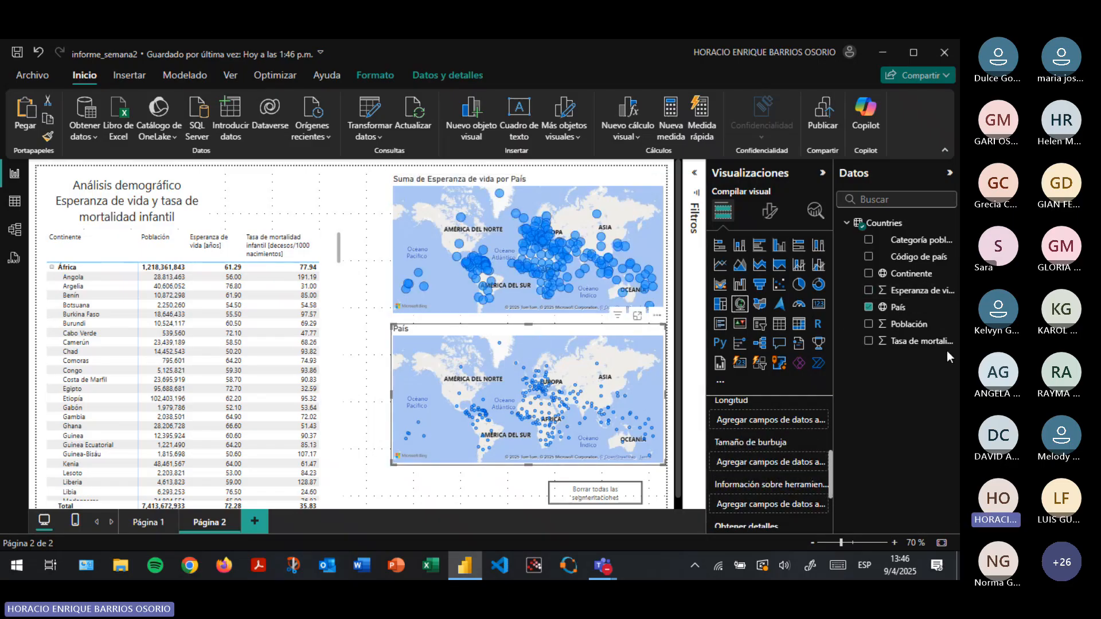
{"action": "left_click_drag", "start_coordinate": [913, 341], "coordinate": [800, 463]}
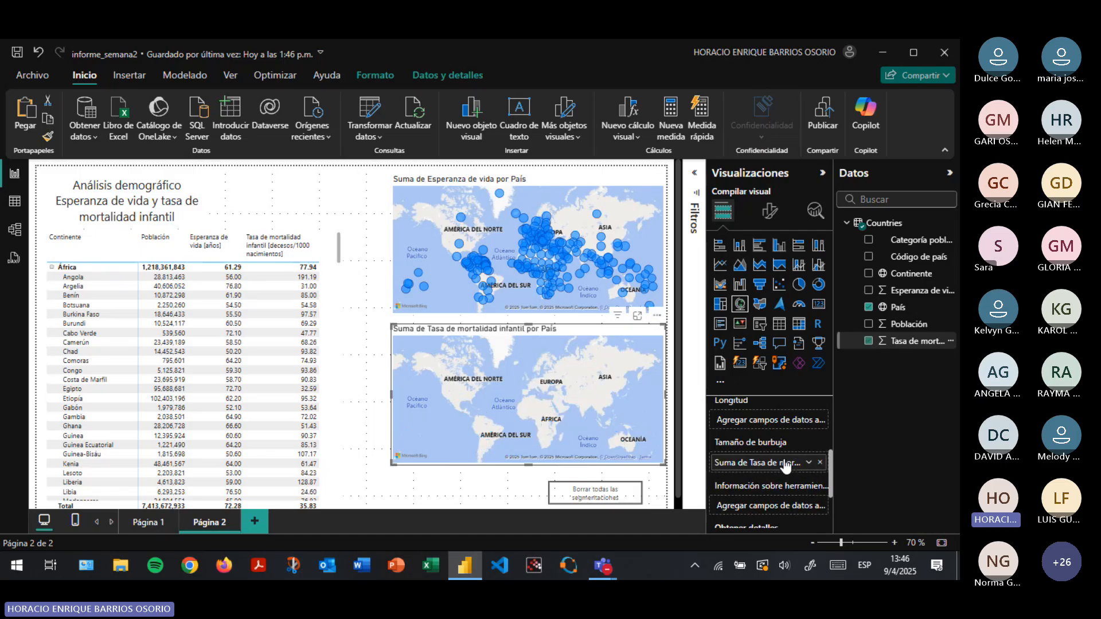
Set the map style of both the life expectancy and the infant mortality map to Oscuro
{"action": "left_click", "coordinate": [601, 184]}
{"action": "left_click", "coordinate": [769, 211]}
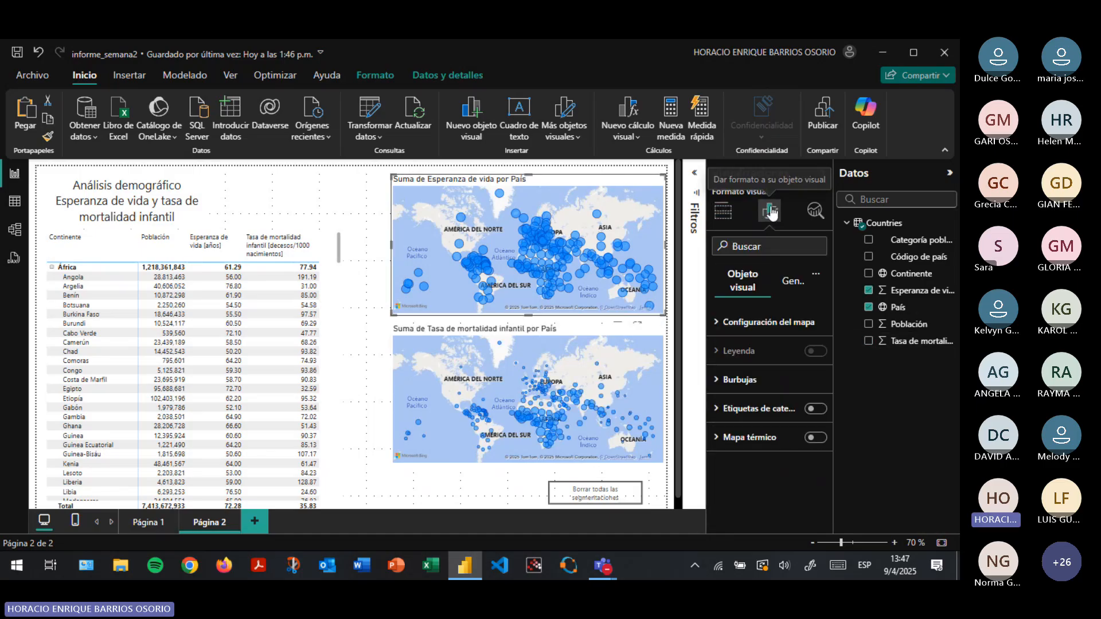
{"action": "left_click", "coordinate": [762, 323]}
{"action": "left_click", "coordinate": [752, 394]}
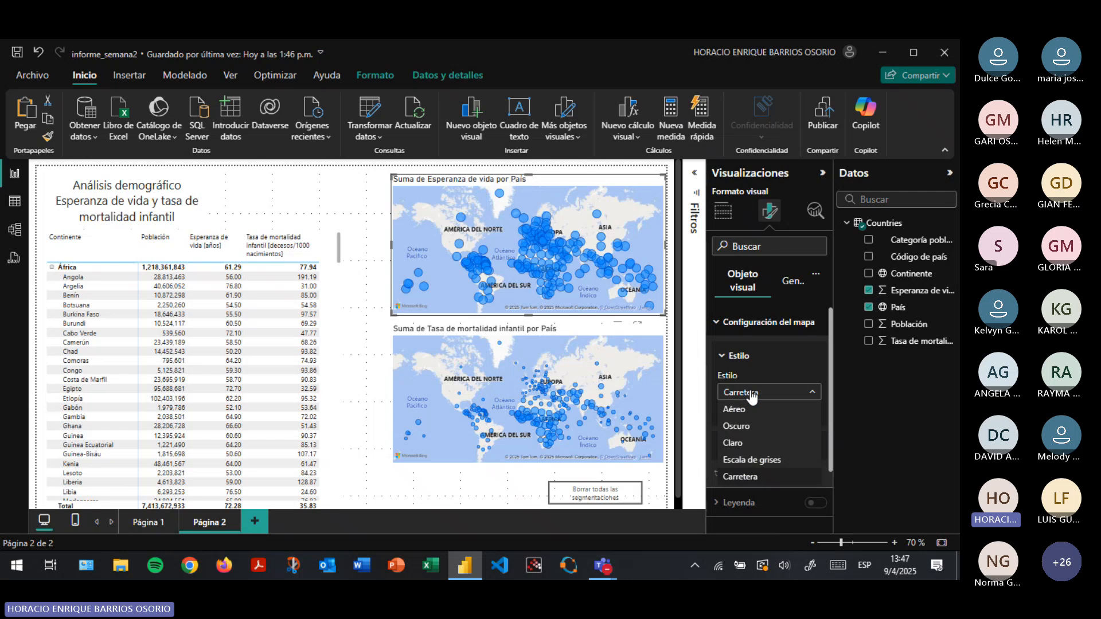
{"action": "left_click", "coordinate": [744, 427]}
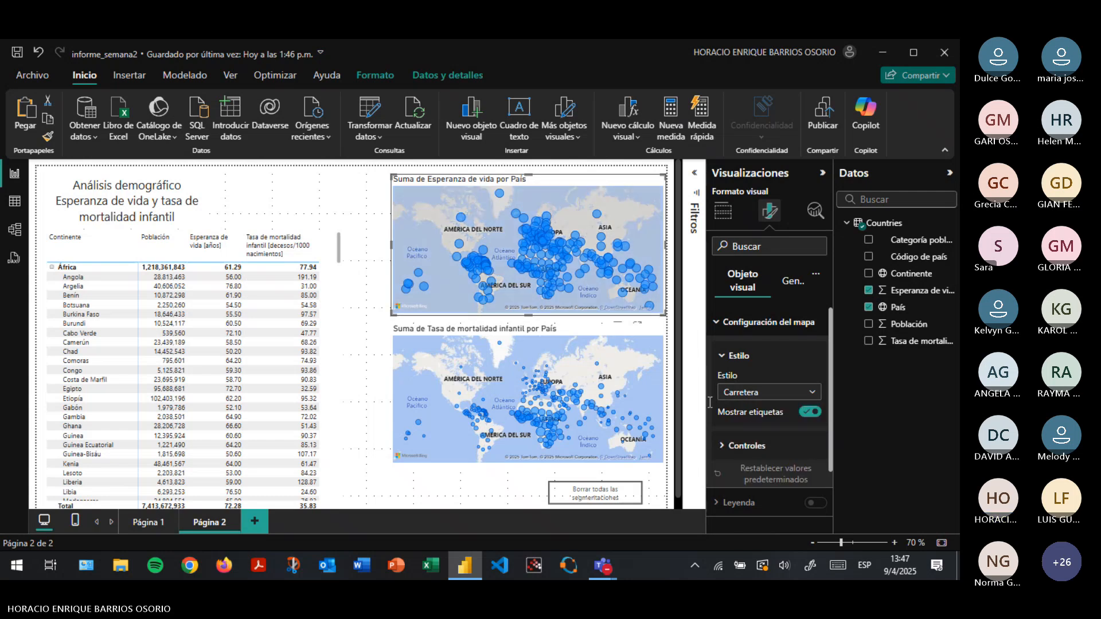
{"action": "left_click", "coordinate": [576, 330]}
{"action": "left_click", "coordinate": [752, 392]}
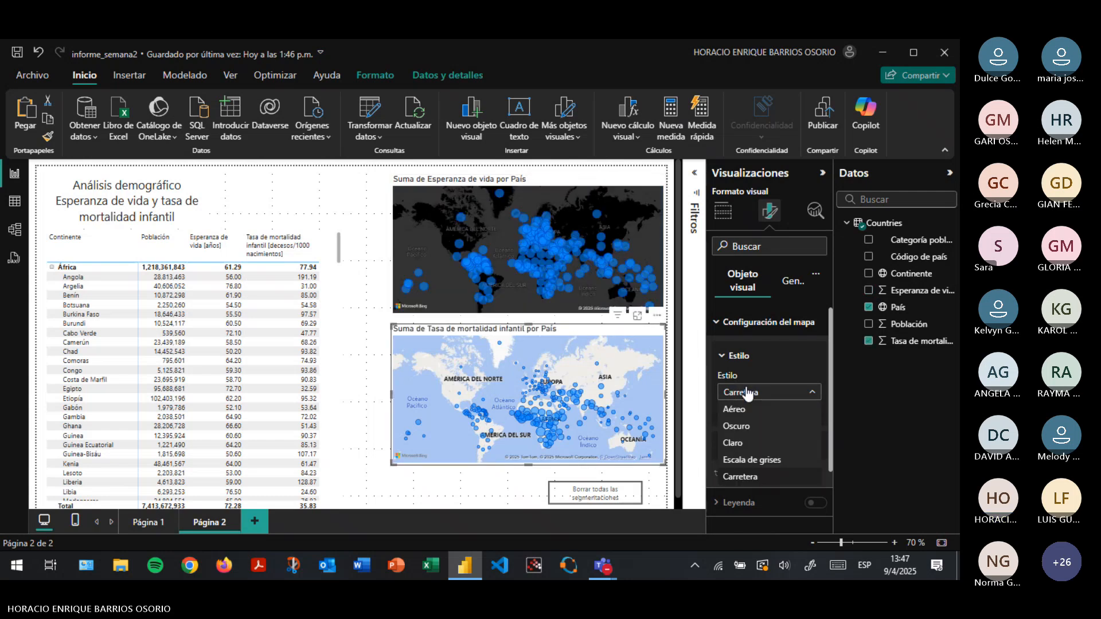
{"action": "left_click", "coordinate": [752, 427]}
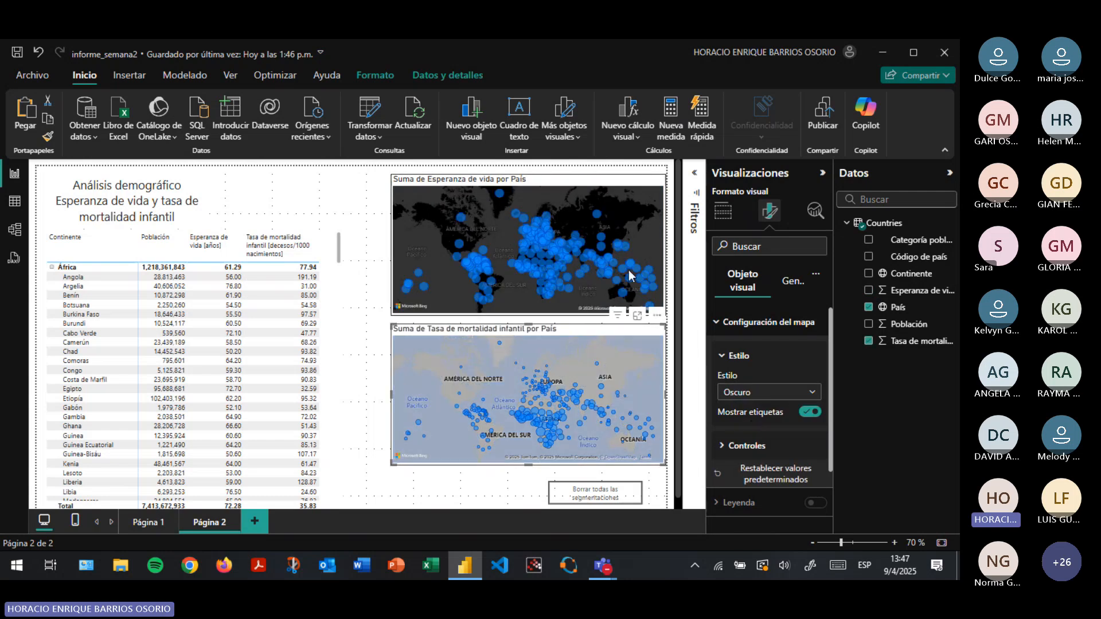
Set the life expectancy map's style to Escala de grises
{"action": "left_click", "coordinate": [628, 187]}
{"action": "left_click", "coordinate": [752, 392]}
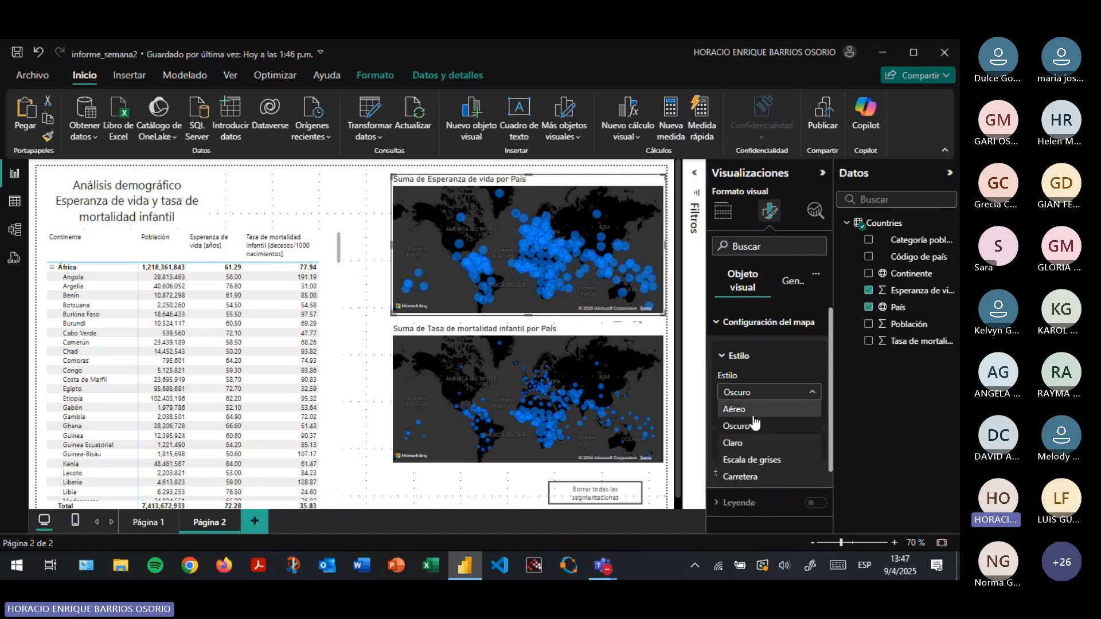
{"action": "left_click", "coordinate": [752, 461]}
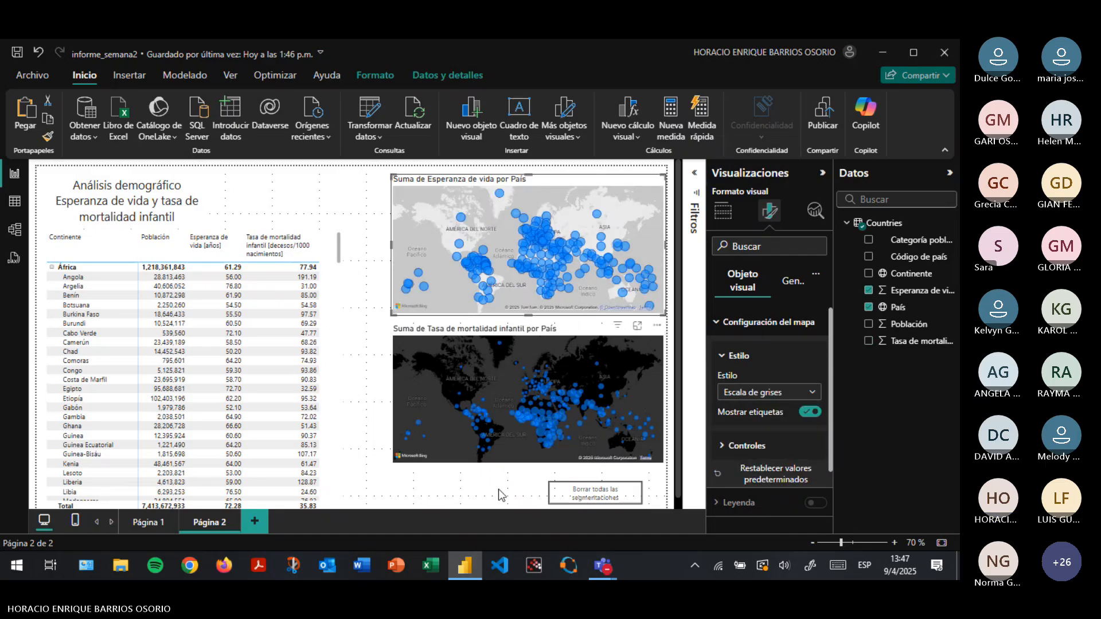
{"action": "left_click", "coordinate": [433, 499]}
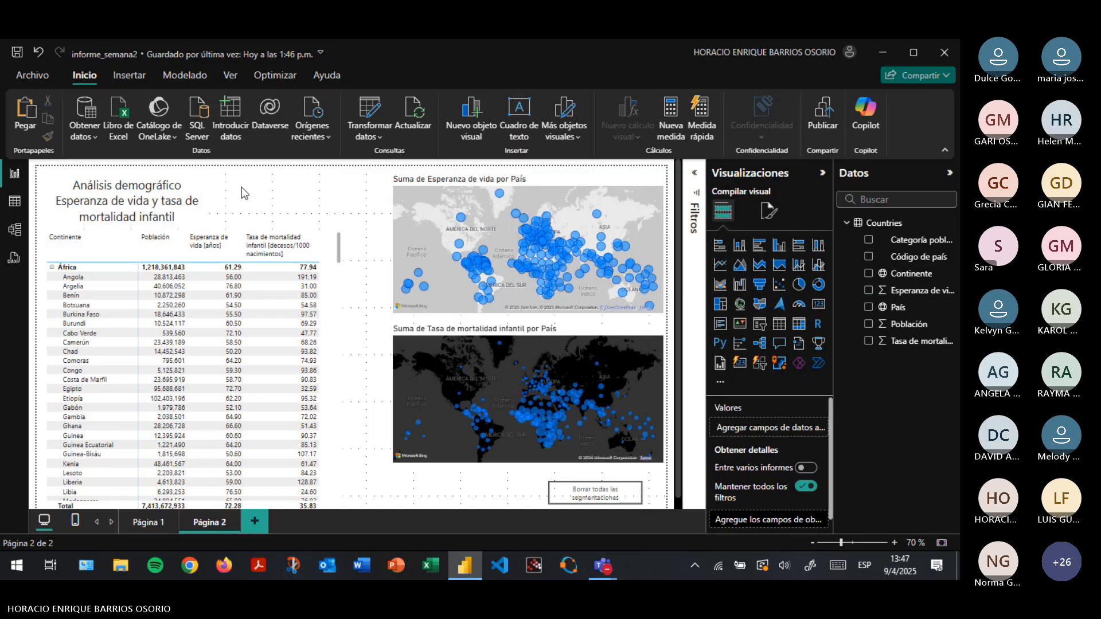
Narrow the page title's text box and align the "Borrar todas las segmentaciones" button with the right edge of the maps
{"action": "left_click", "coordinate": [202, 215]}
{"action": "key", "text": "Escape"}
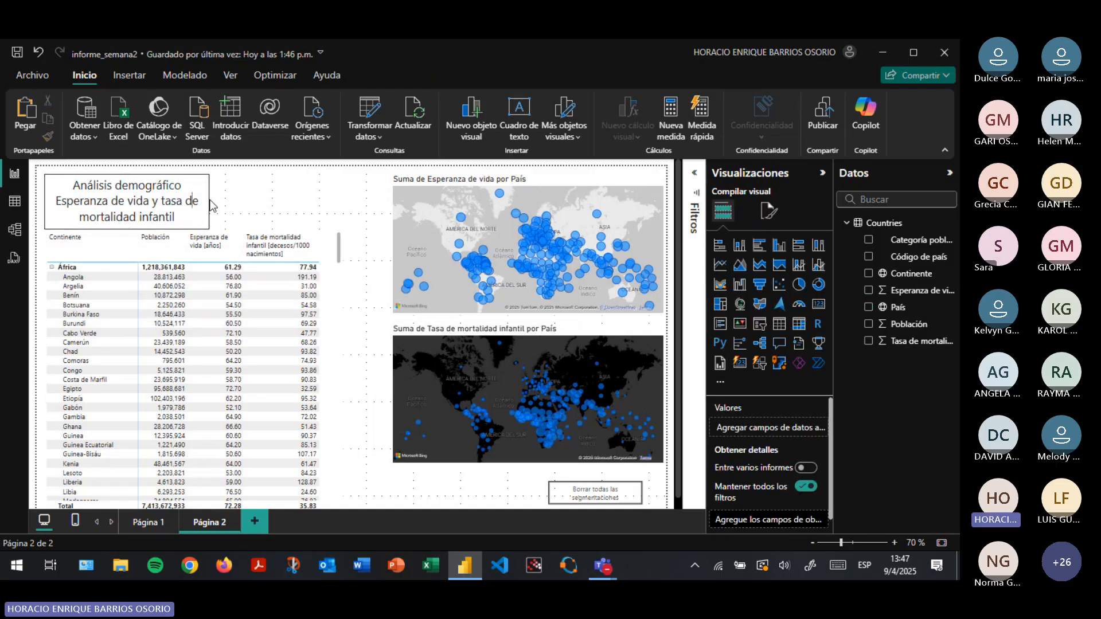
{"action": "left_click", "coordinate": [210, 205]}
{"action": "left_click_drag", "start_coordinate": [209, 205], "coordinate": [185, 208]}
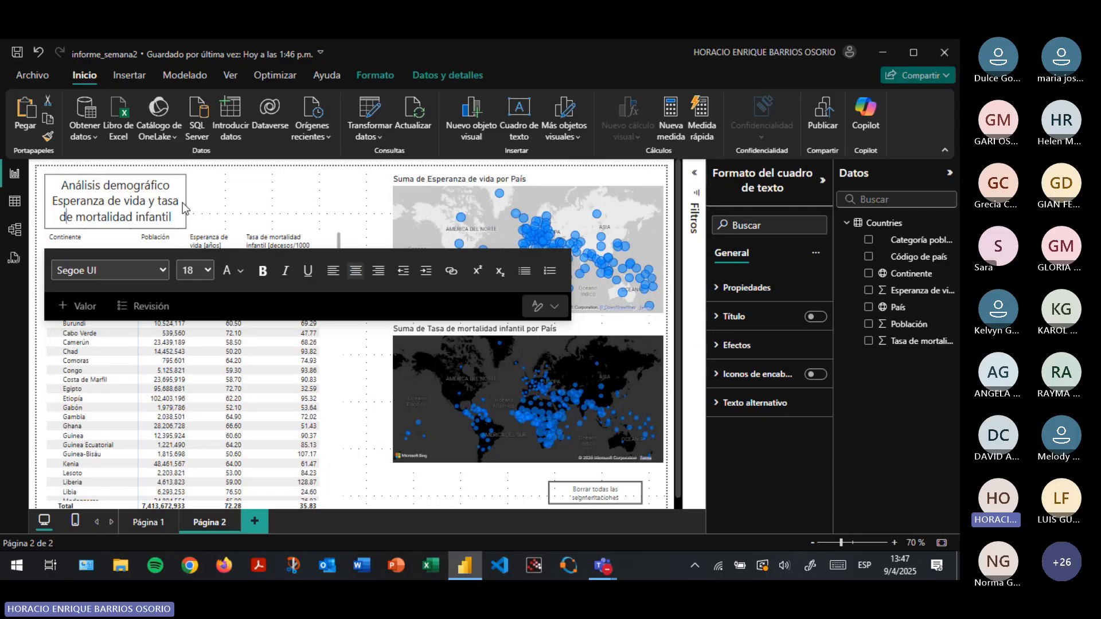
{"action": "left_click", "coordinate": [240, 199]}
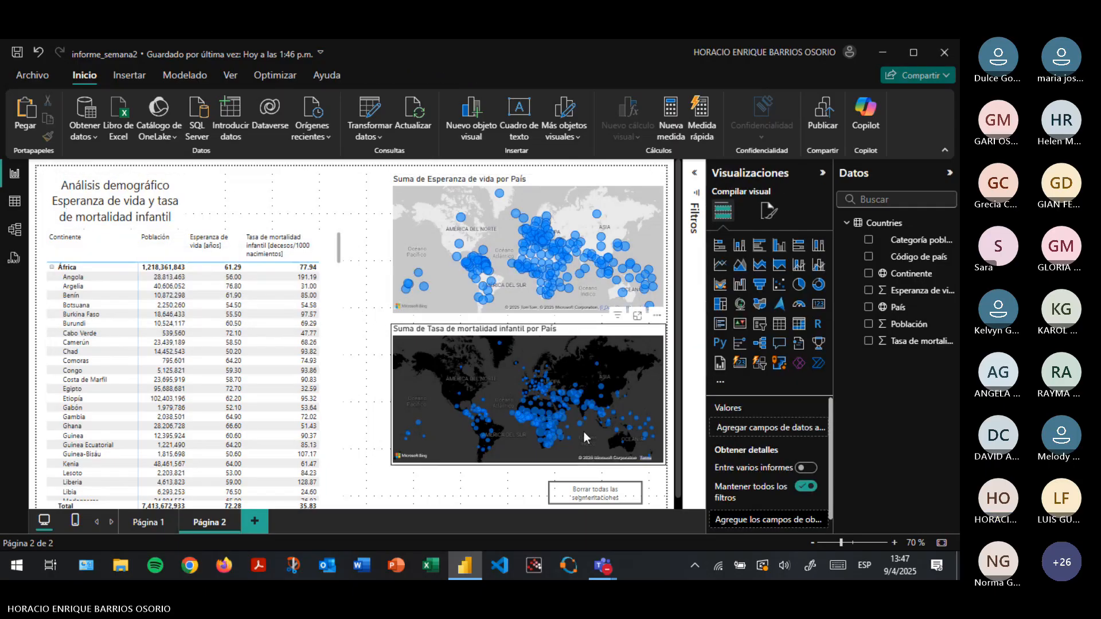
{"action": "left_click_drag", "start_coordinate": [585, 505], "coordinate": [610, 503]}
{"action": "scroll", "coordinate": [508, 496], "scroll_direction": "down", "scroll_amount": 1}
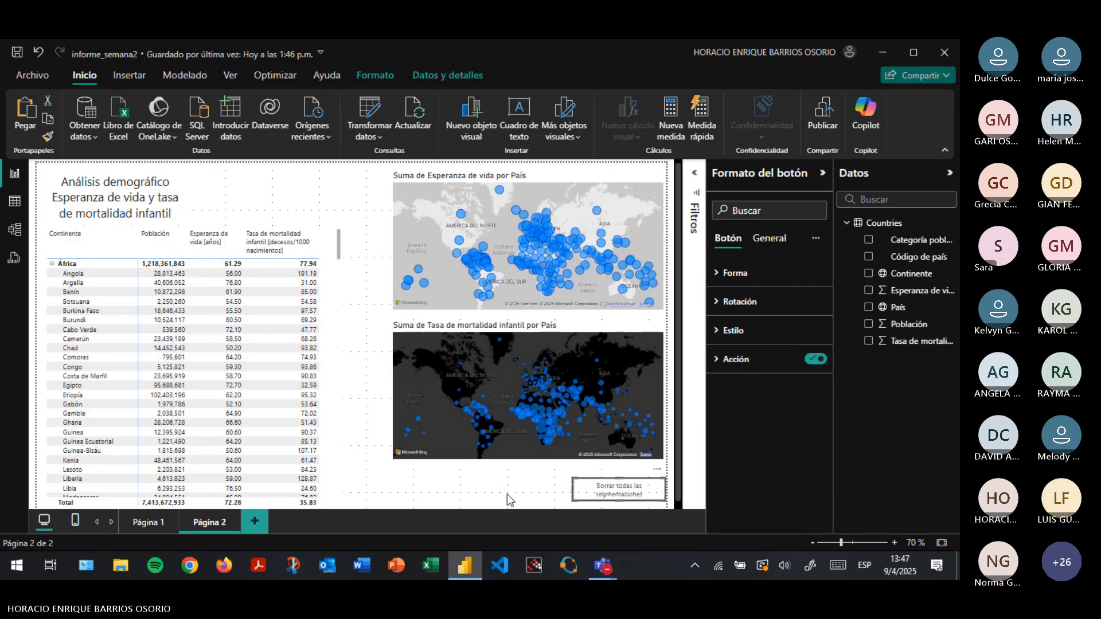
Set the bubble size of the life expectancy map to -15, with the range scale on Automático
{"action": "left_click", "coordinate": [480, 488]}
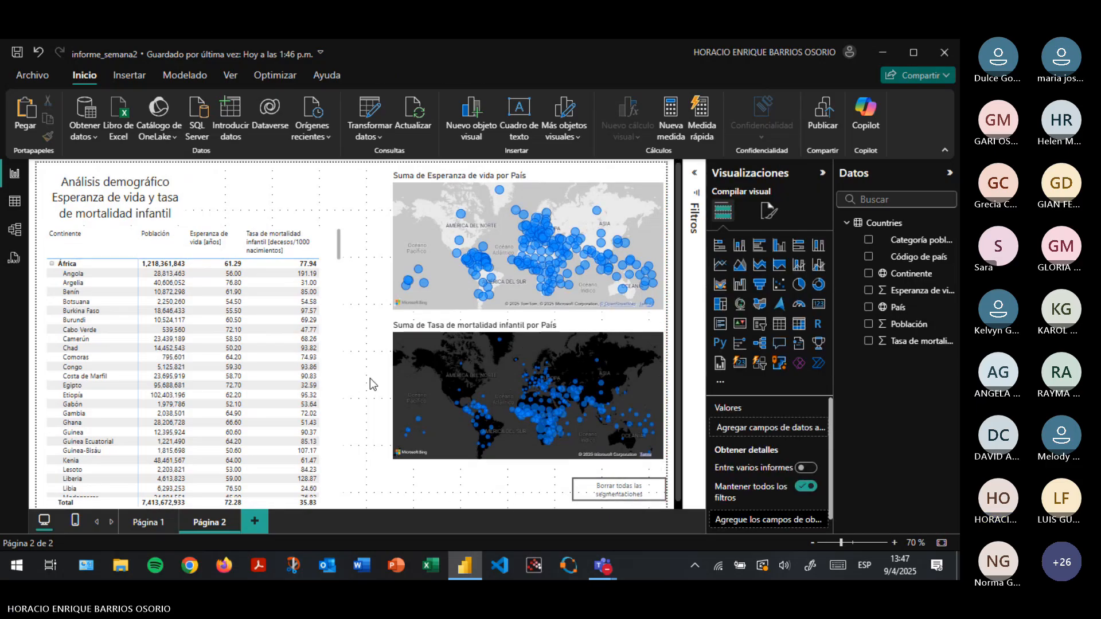
{"action": "left_click", "coordinate": [770, 211]}
{"action": "left_click", "coordinate": [738, 328]}
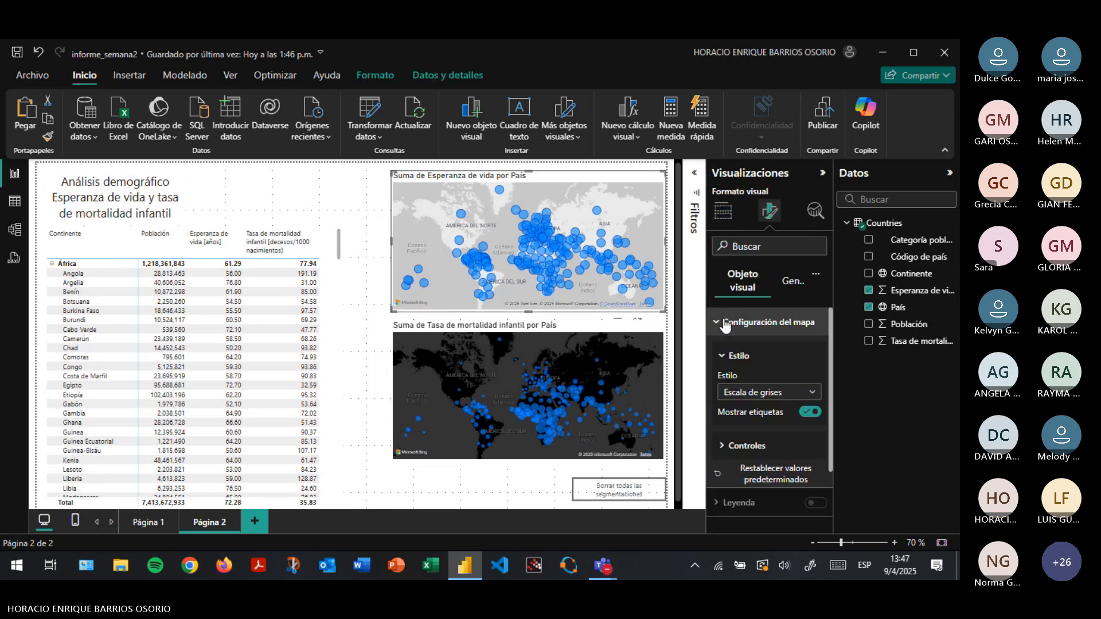
{"action": "left_click", "coordinate": [738, 333]}
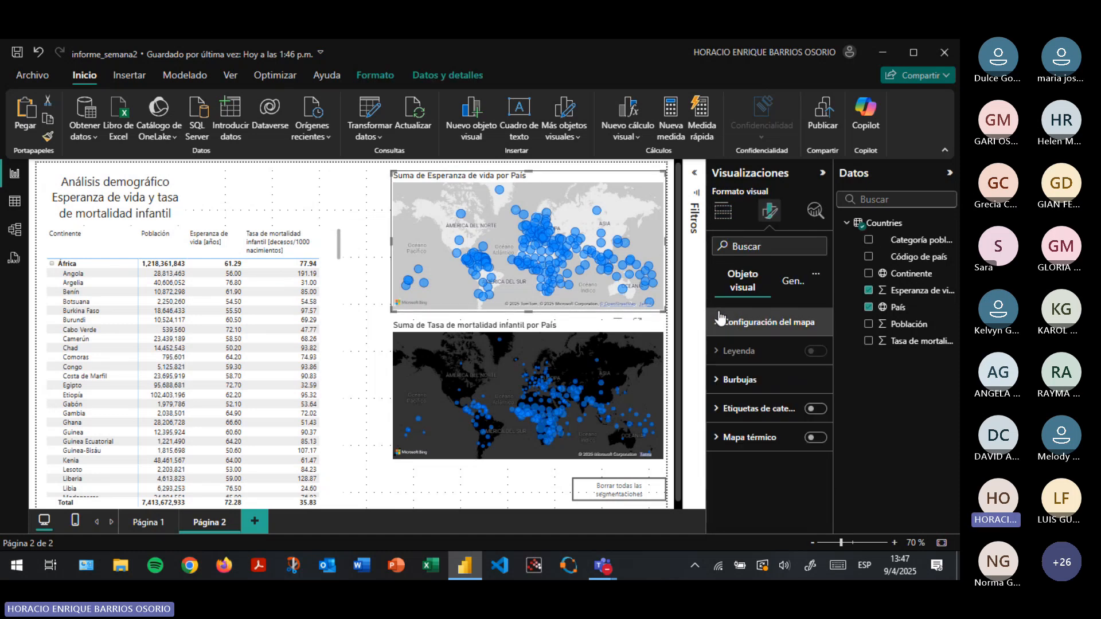
{"action": "left_click", "coordinate": [717, 386]}
{"action": "scroll", "coordinate": [763, 444], "scroll_direction": "down", "scroll_amount": 2}
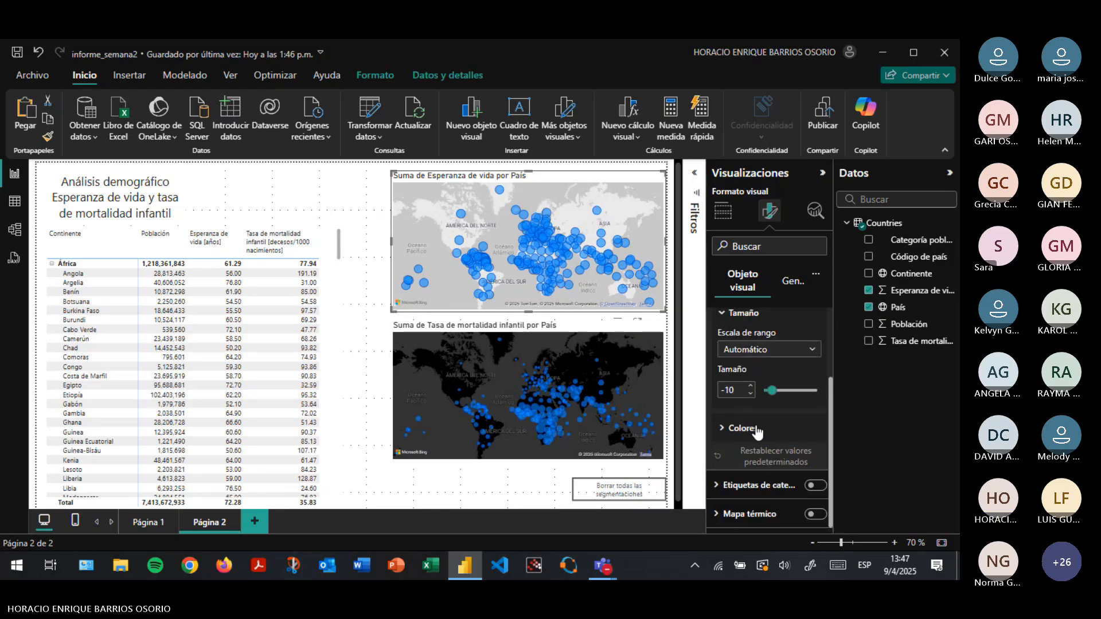
{"action": "left_click", "coordinate": [757, 431]}
{"action": "scroll", "coordinate": [757, 430], "scroll_direction": "up", "scroll_amount": 2}
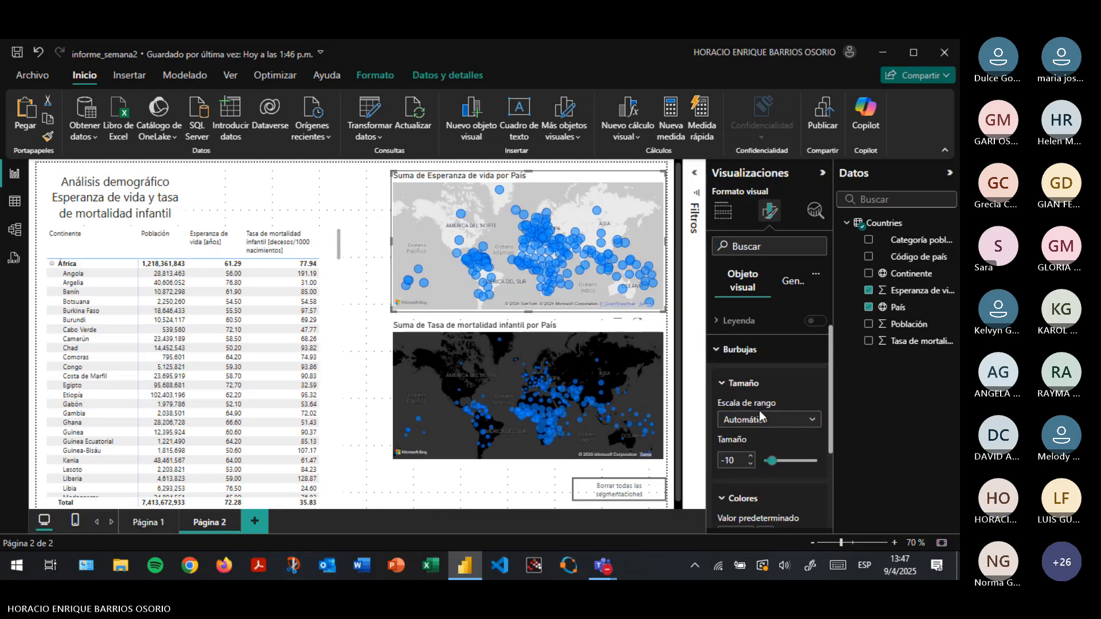
{"action": "left_click", "coordinate": [764, 421]}
{"action": "left_click", "coordinate": [766, 470]}
{"action": "left_click_drag", "start_coordinate": [771, 459], "coordinate": [771, 462]}
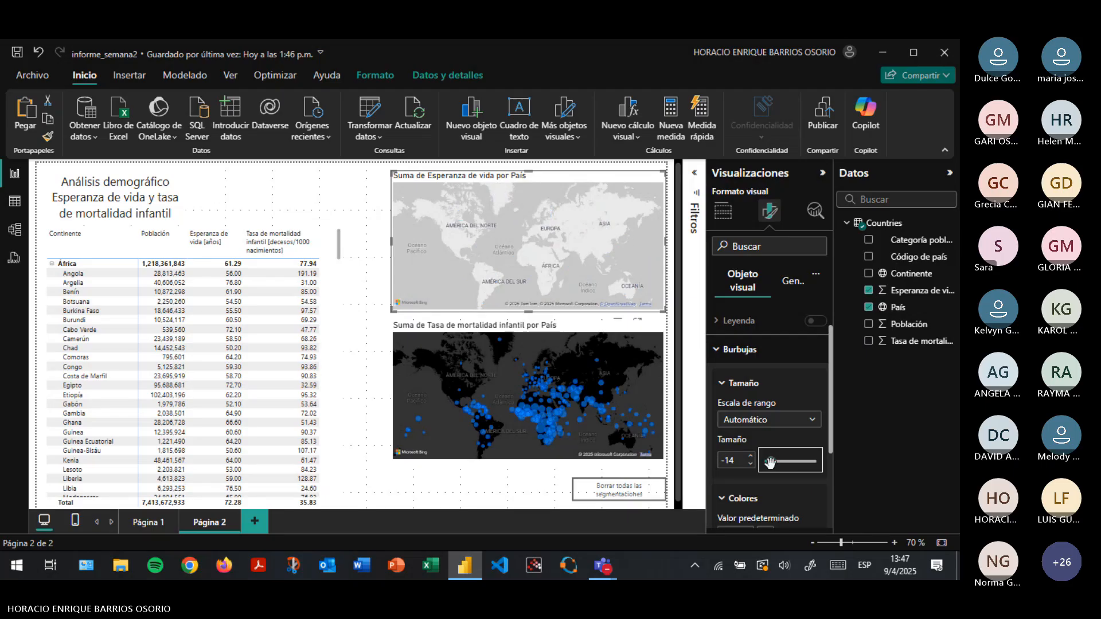
{"action": "left_click", "coordinate": [730, 462]}
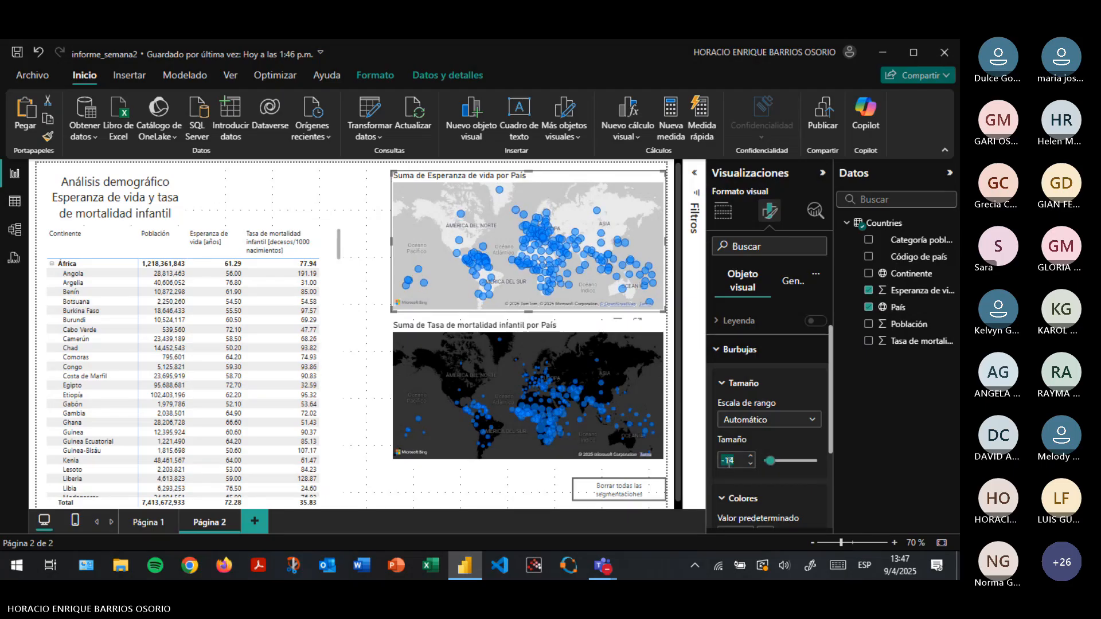
{"action": "type", "text": "-15"}
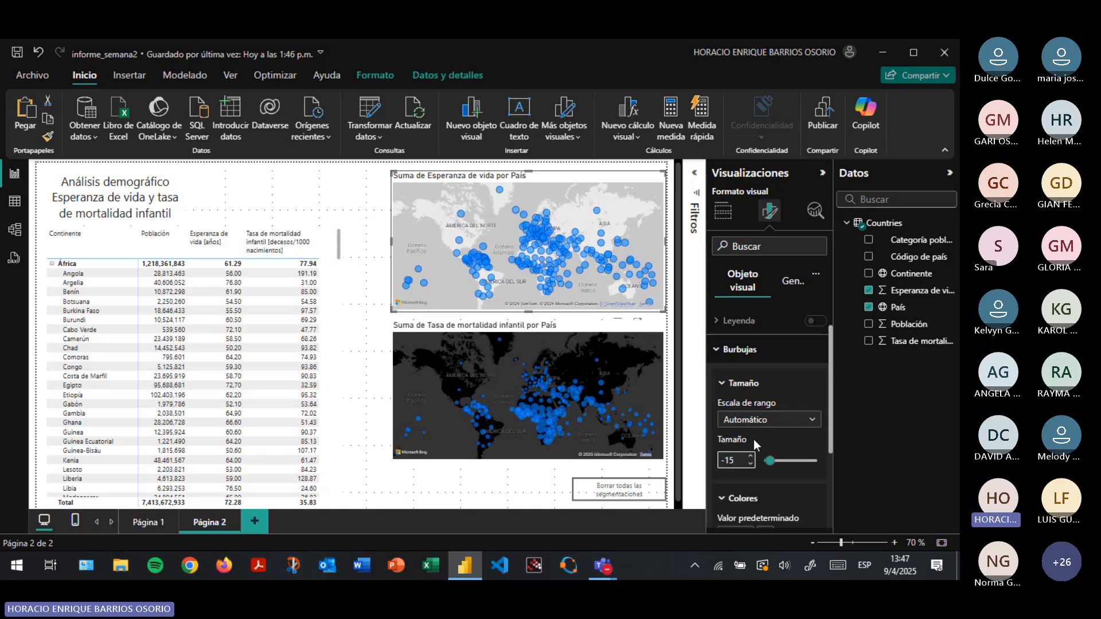
Colour the life expectancy map's bubbles green after trying red, and save the report
{"action": "scroll", "coordinate": [753, 439], "scroll_direction": "down", "scroll_amount": 2}
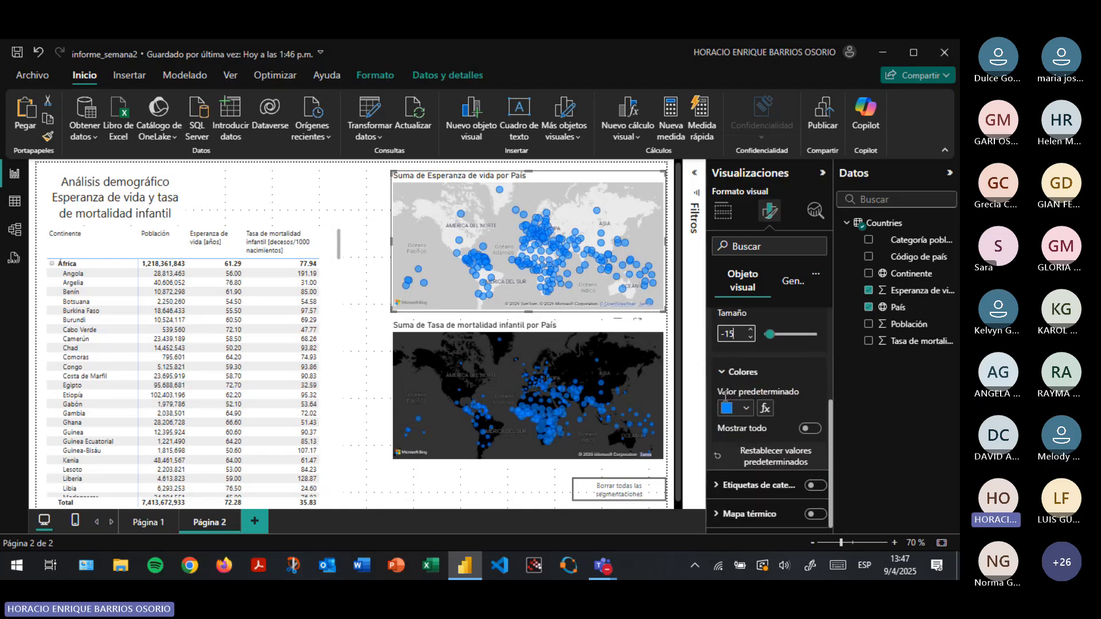
{"action": "left_click", "coordinate": [747, 408]}
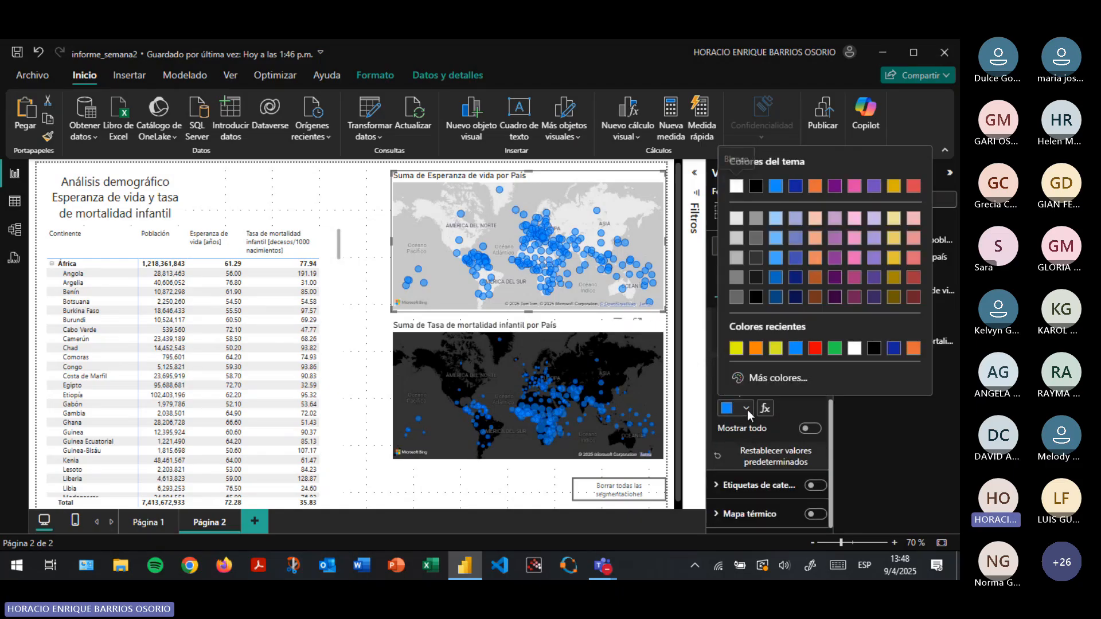
{"action": "left_click", "coordinate": [815, 348]}
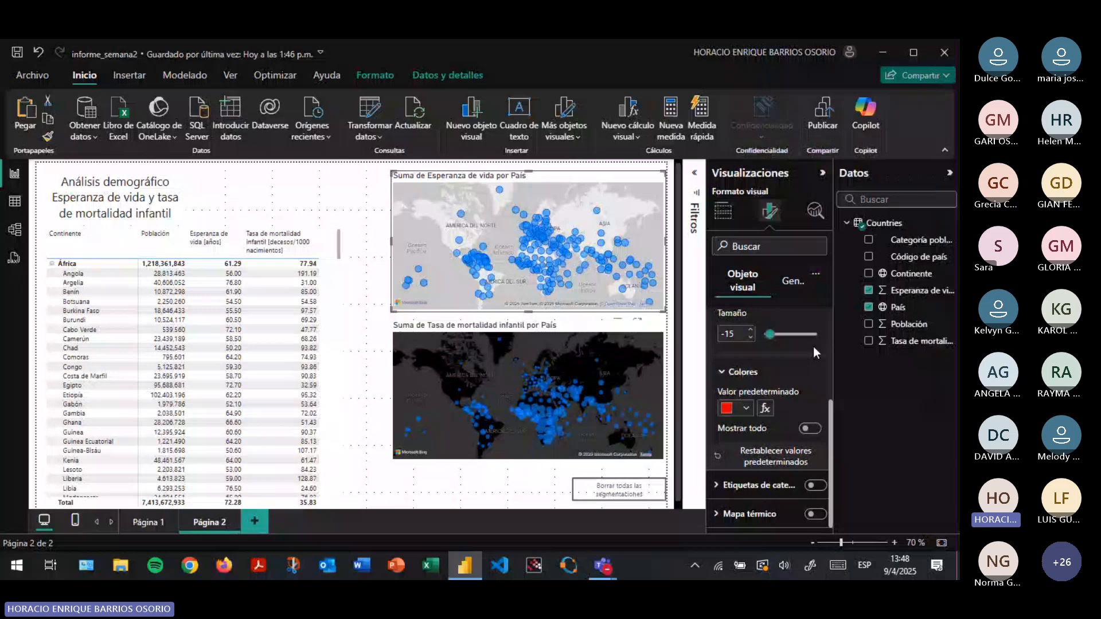
{"action": "left_click", "coordinate": [746, 409]}
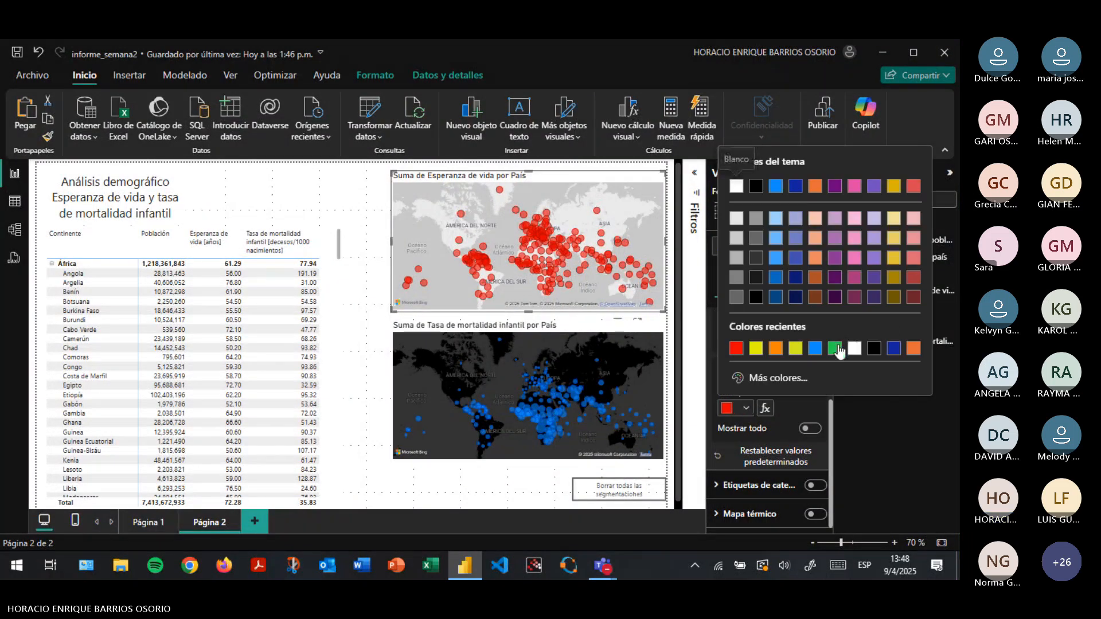
{"action": "left_click", "coordinate": [836, 348]}
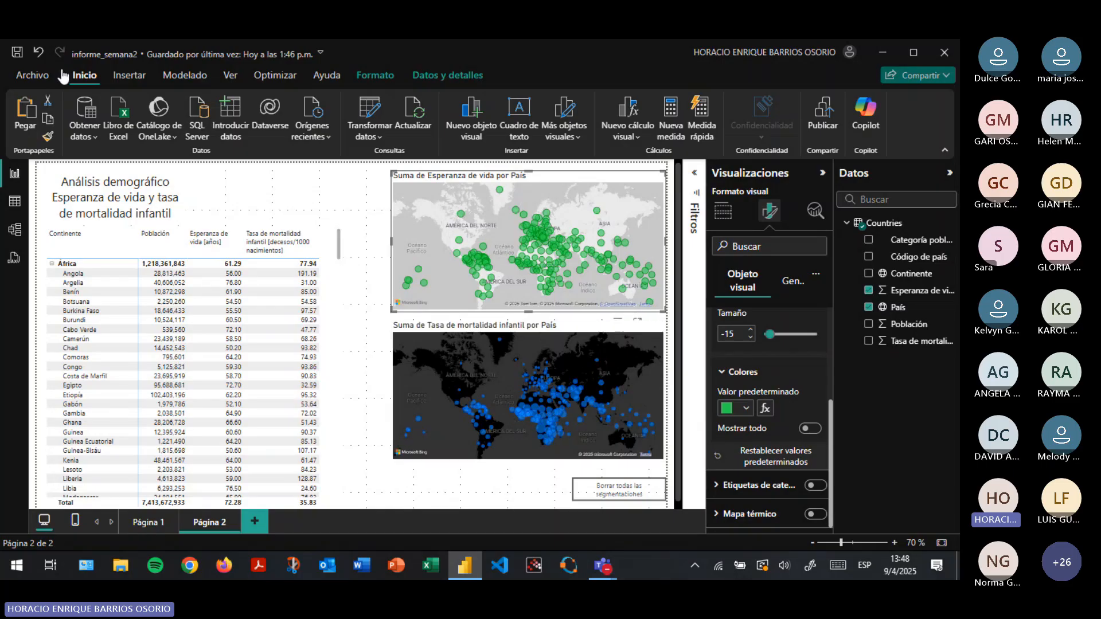
{"action": "left_click", "coordinate": [17, 54]}
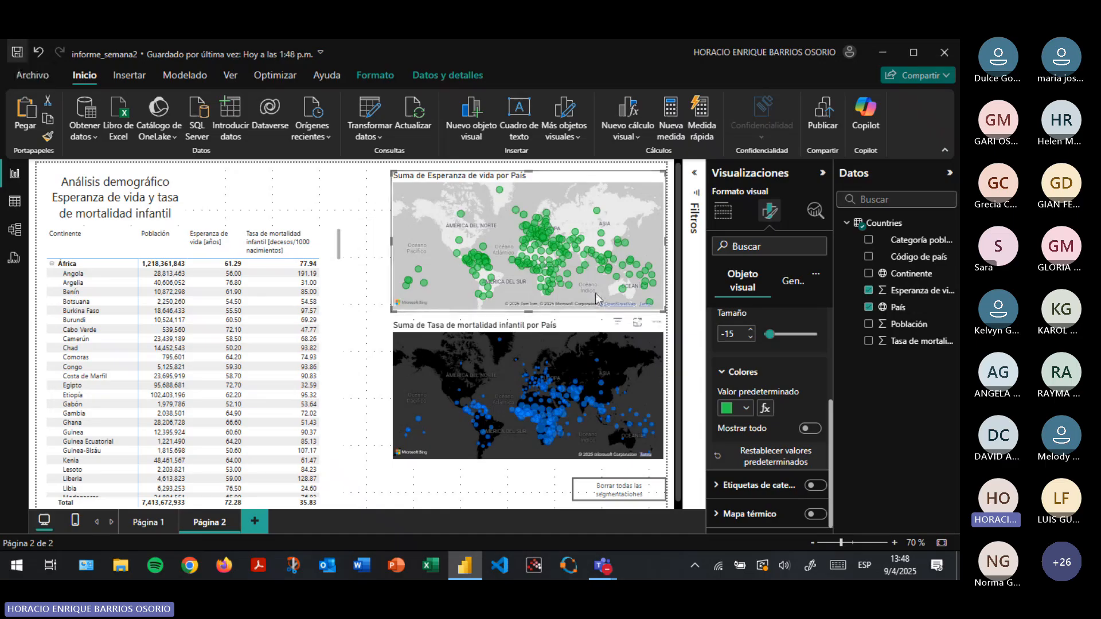
Show the life expectancy map in focus mode and set its bubble size to -20 after trying -30 and -5
{"action": "left_click", "coordinate": [638, 322]}
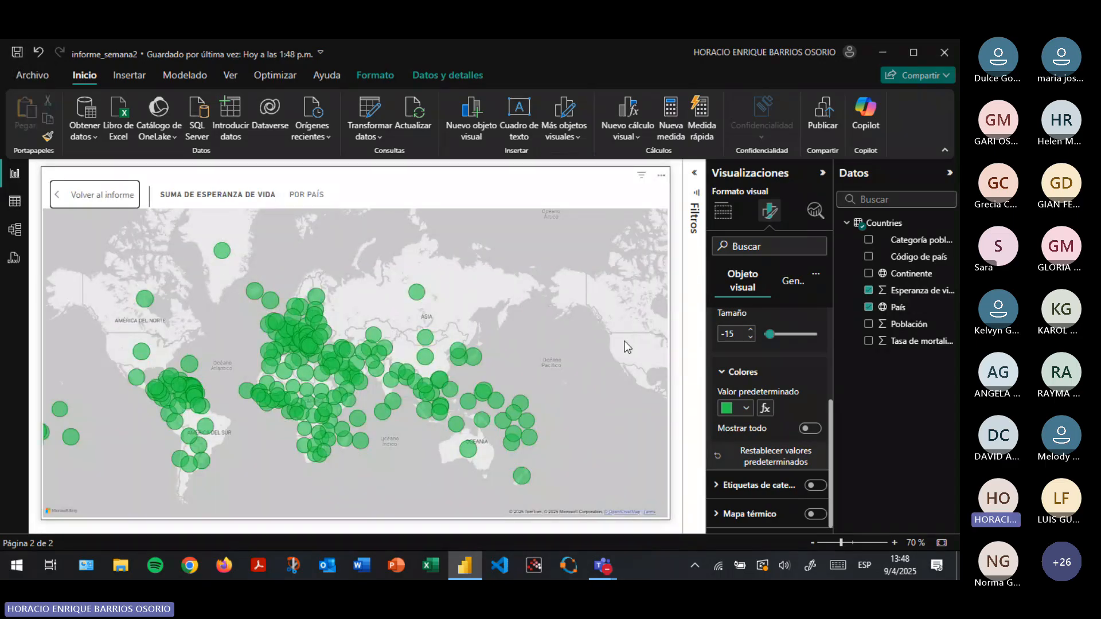
{"action": "double_click", "coordinate": [732, 334]}
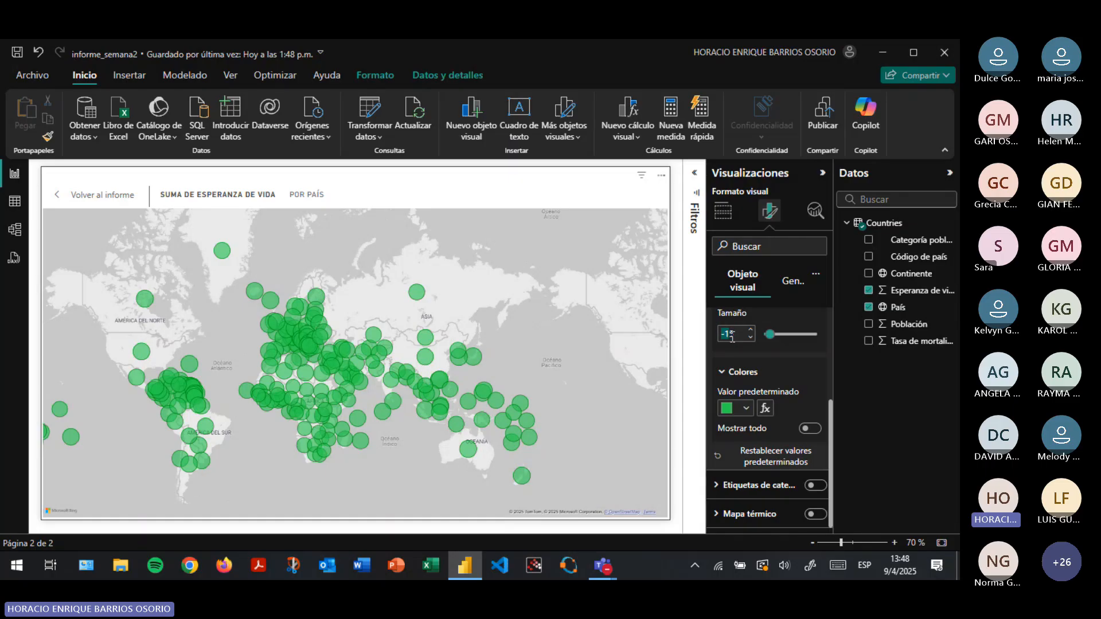
{"action": "type", "text": "-30"}
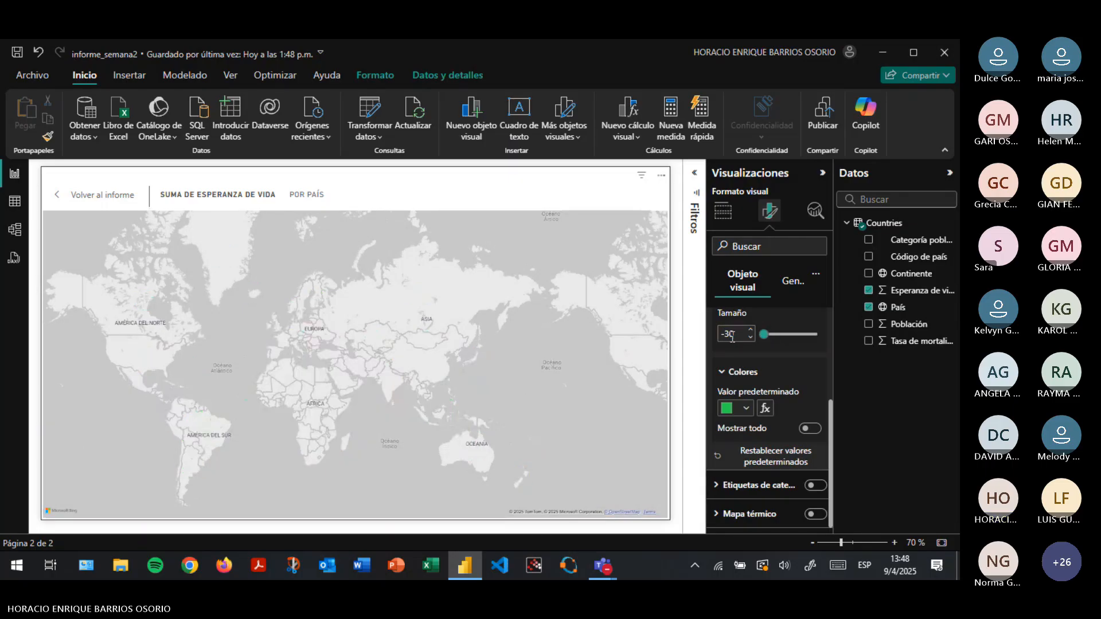
{"action": "left_click_drag", "start_coordinate": [741, 334], "coordinate": [697, 333]}
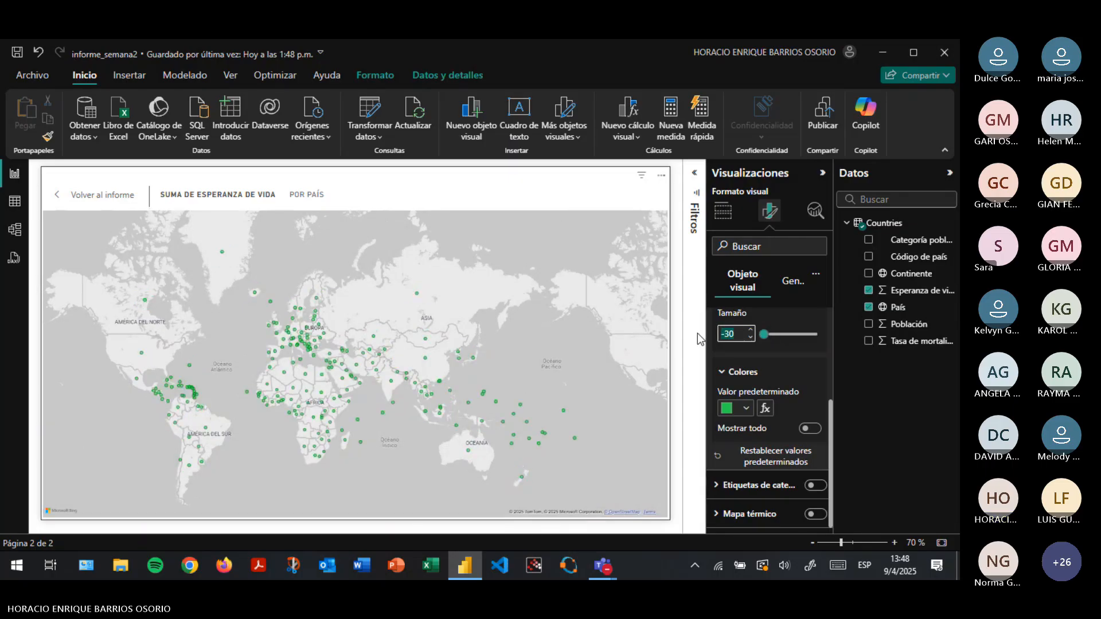
{"action": "type", "text": "-5"}
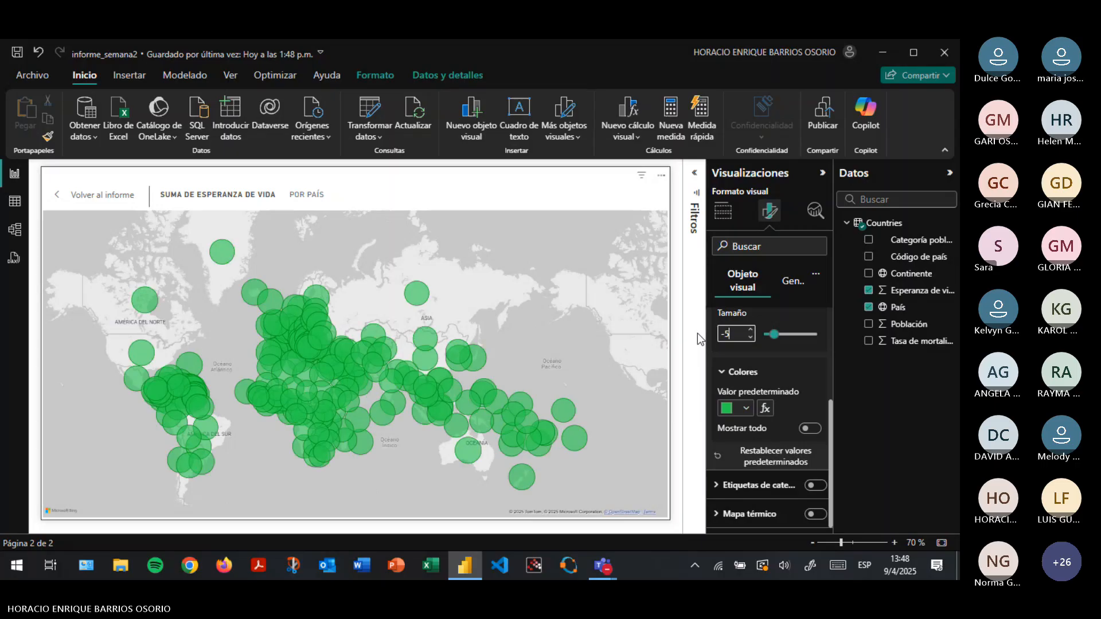
{"action": "left_click_drag", "start_coordinate": [708, 330], "coordinate": [732, 331]}
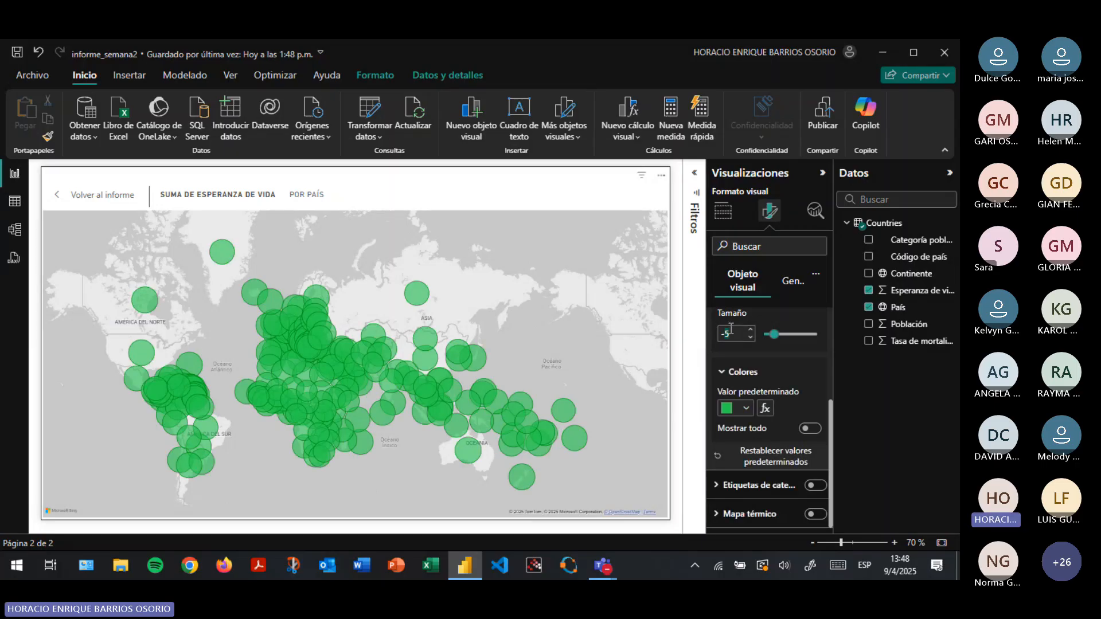
{"action": "key", "text": "BackSpace"}
{"action": "type", "text": "-20"}
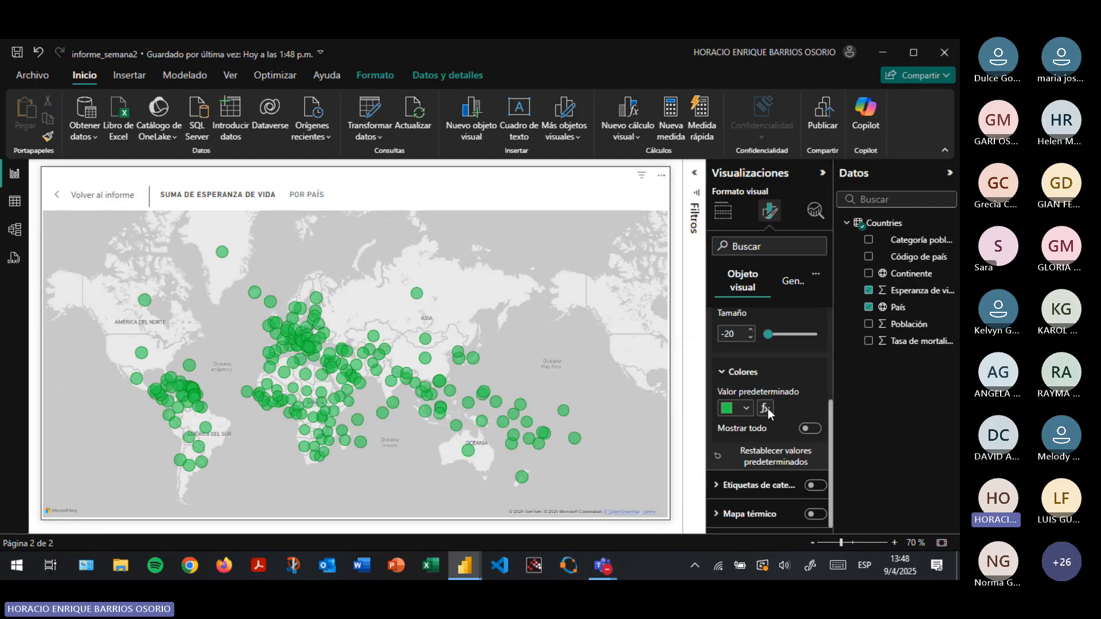
Open the conditional formatting of the bubble colour and examine the field and summary options of the Reglas and Valor de campo styles
{"action": "left_click", "coordinate": [768, 409]}
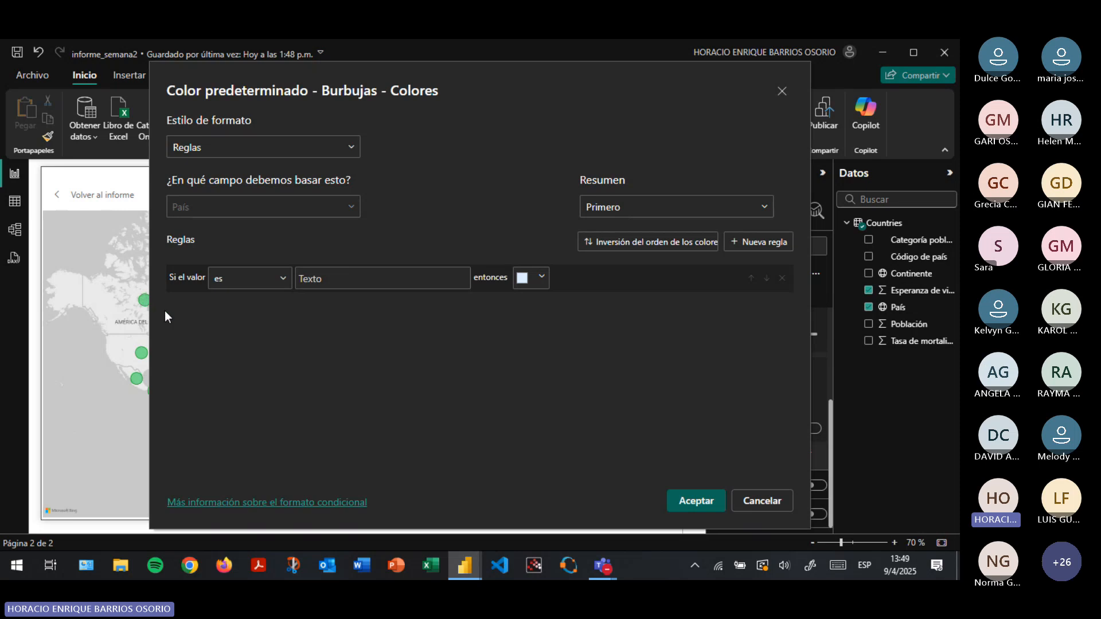
{"action": "left_click", "coordinate": [255, 149]}
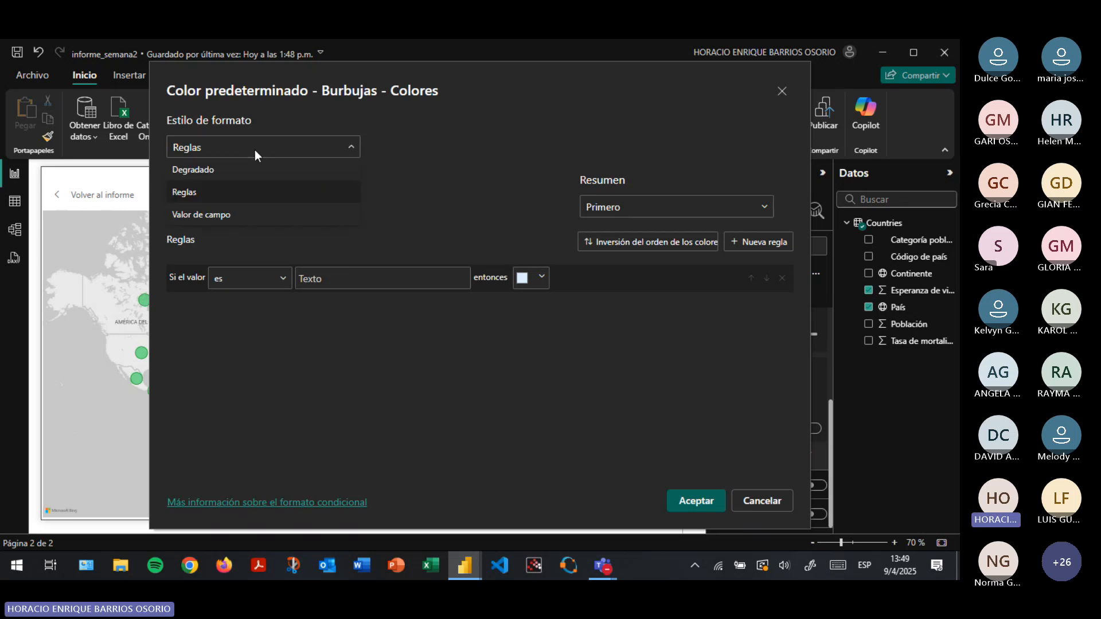
{"action": "left_click", "coordinate": [247, 148]}
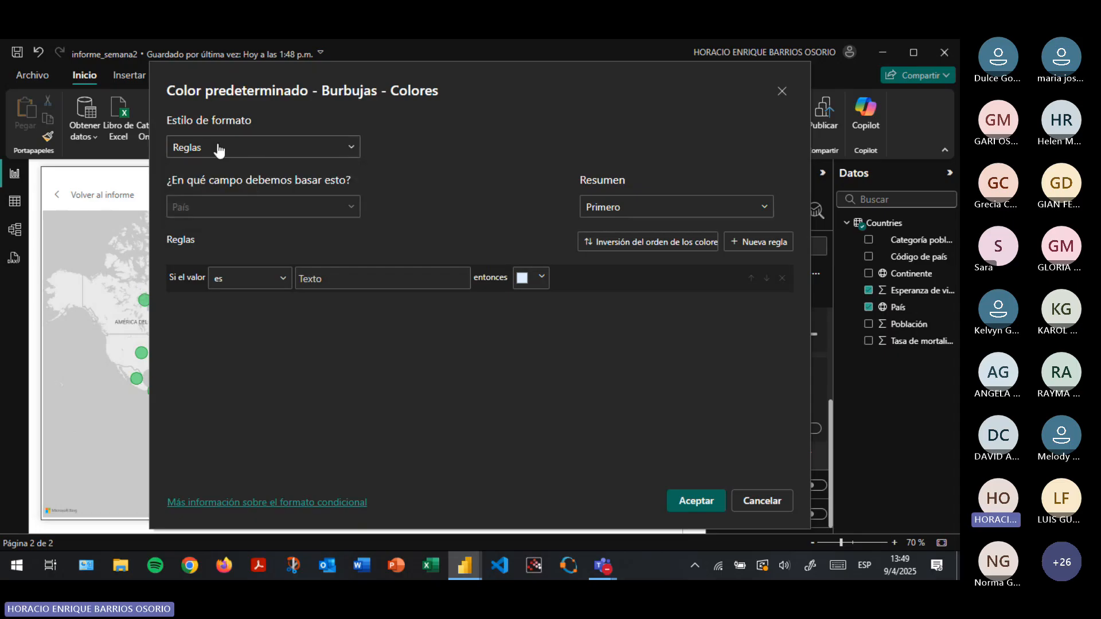
{"action": "left_click", "coordinate": [229, 142]}
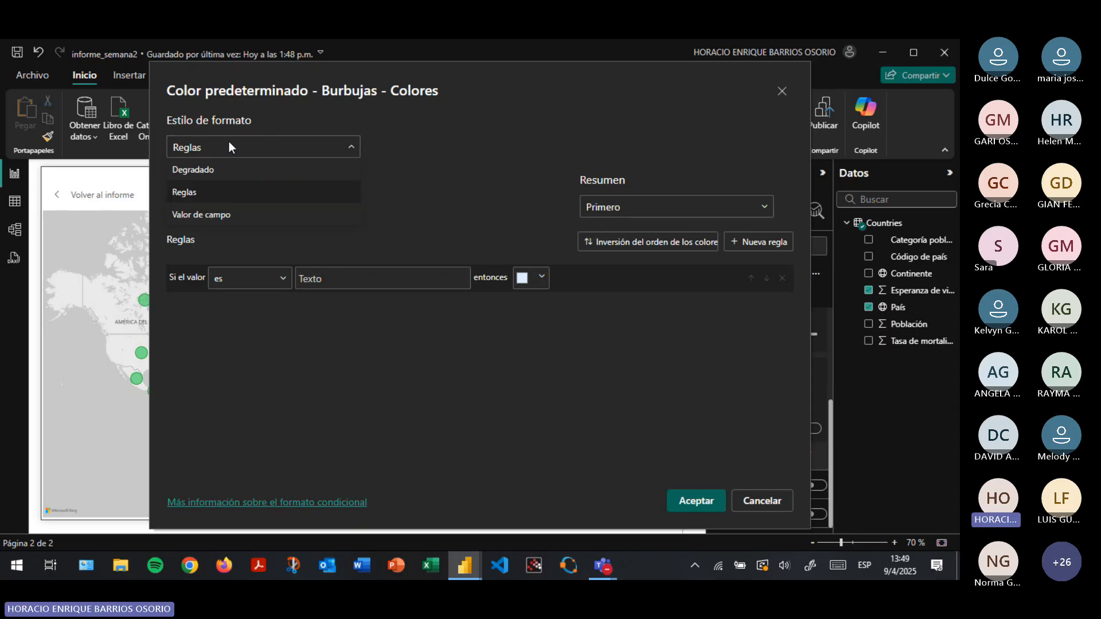
{"action": "left_click", "coordinate": [210, 215]}
{"action": "left_click", "coordinate": [210, 208]}
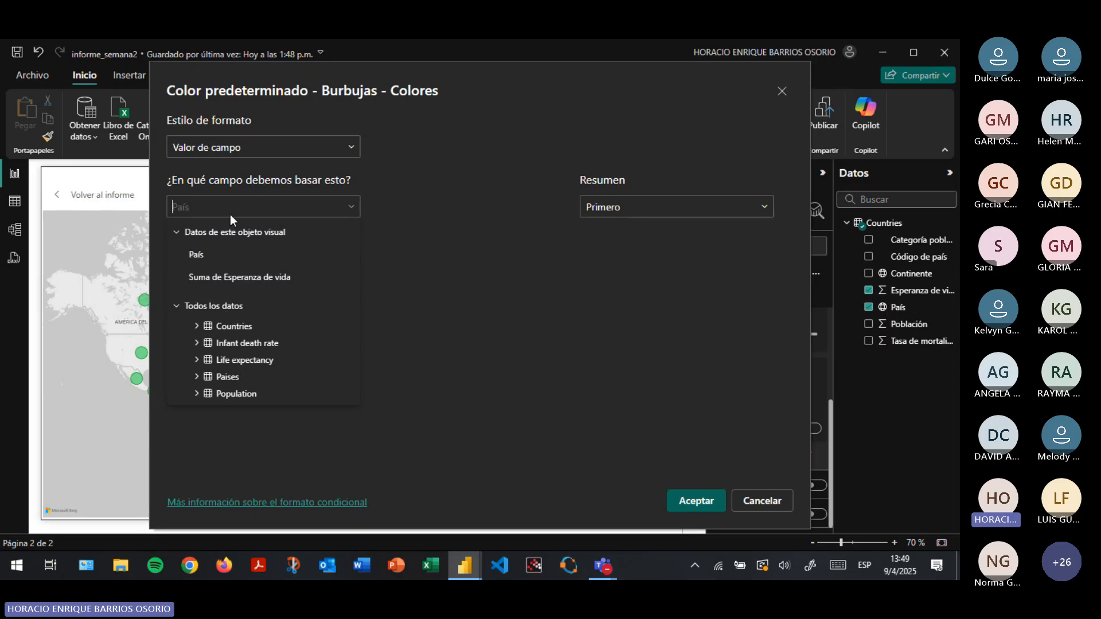
{"action": "left_click", "coordinate": [393, 228]}
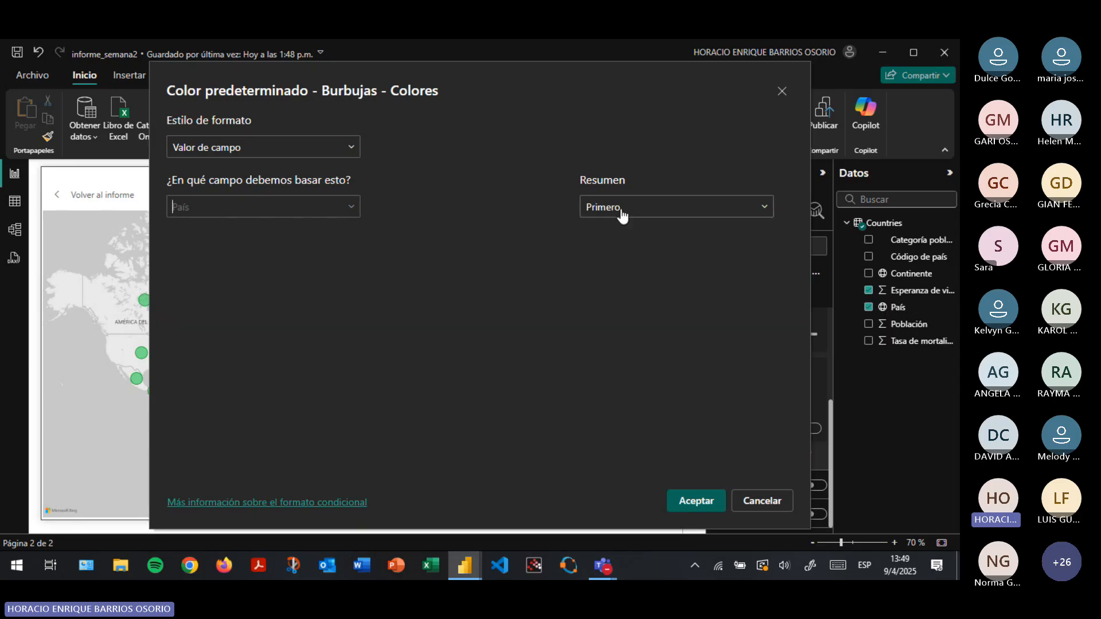
{"action": "left_click", "coordinate": [623, 213]}
{"action": "left_click", "coordinate": [340, 164]}
{"action": "left_click", "coordinate": [273, 159]}
{"action": "left_click", "coordinate": [206, 193]}
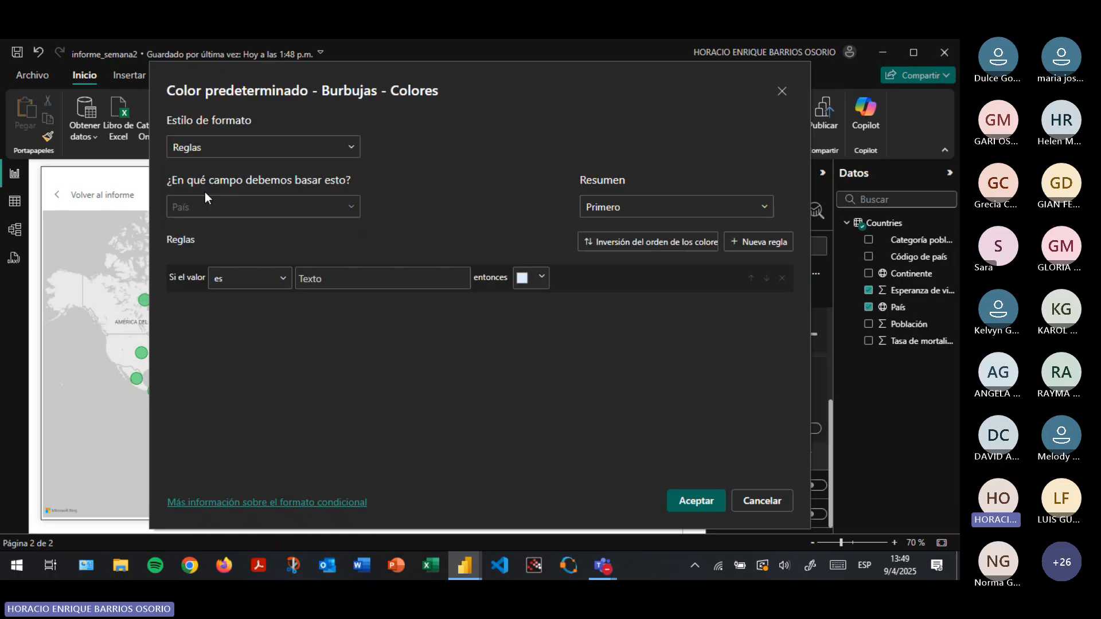
{"action": "left_click", "coordinate": [617, 207]}
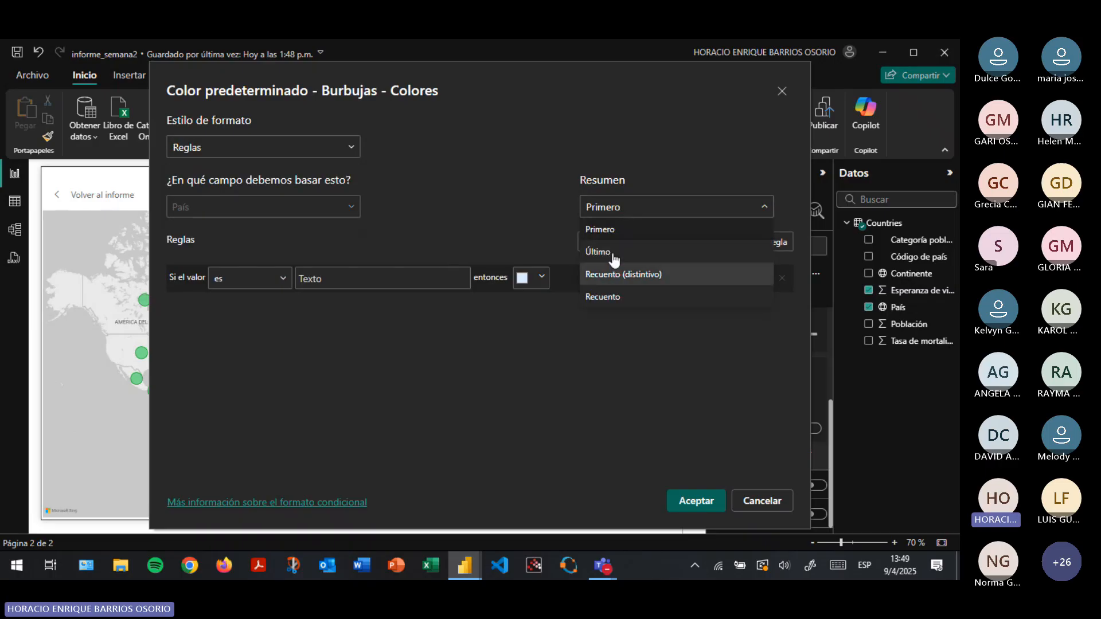
{"action": "left_click", "coordinate": [519, 212]}
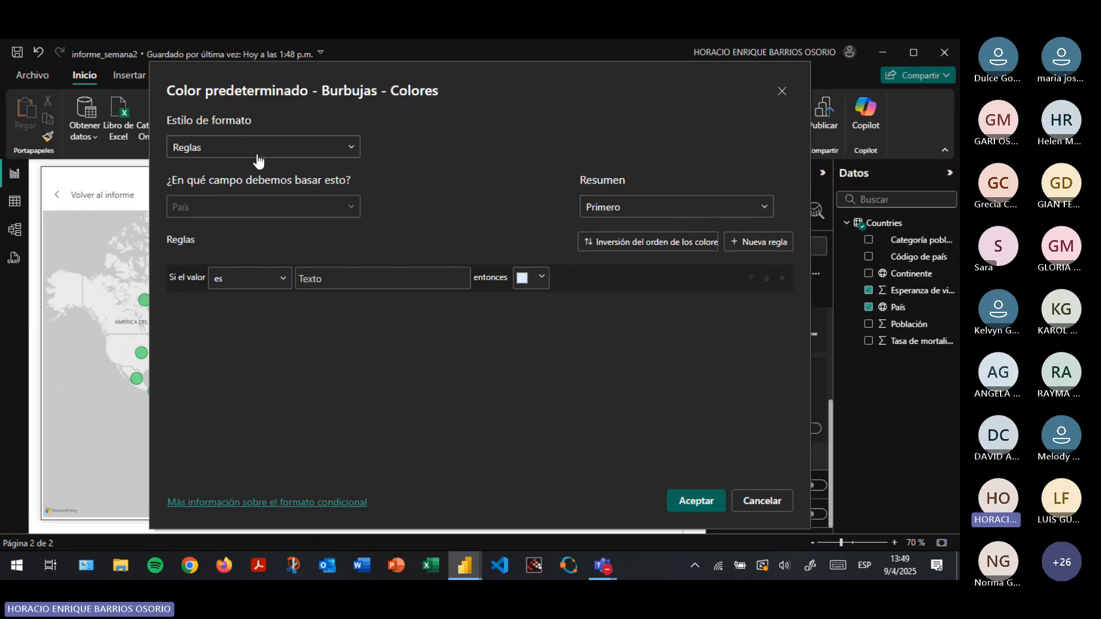
Set the bubble colour's format style to Degradado, based on the Esperanza de vida field of the Countries table
{"action": "left_click", "coordinate": [257, 160]}
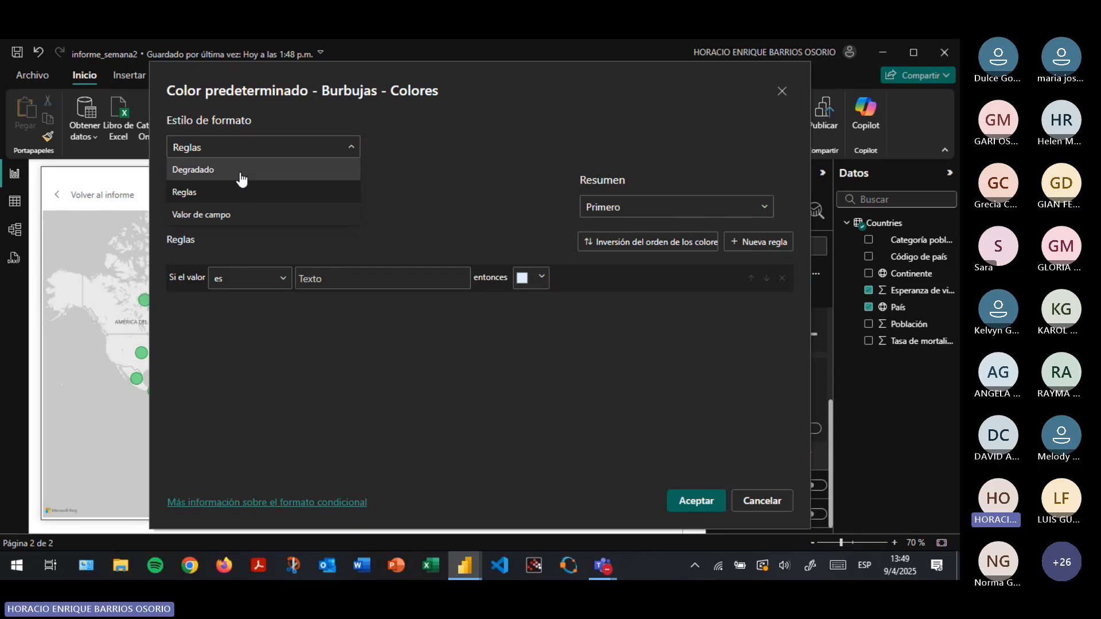
{"action": "left_click", "coordinate": [239, 171]}
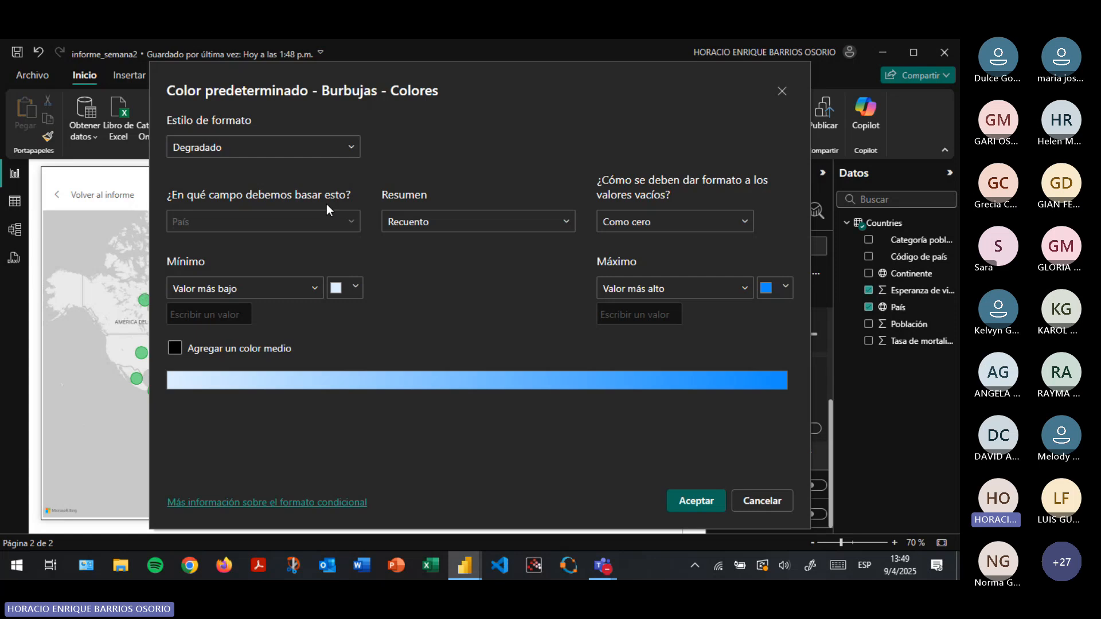
{"action": "left_click", "coordinate": [342, 223]}
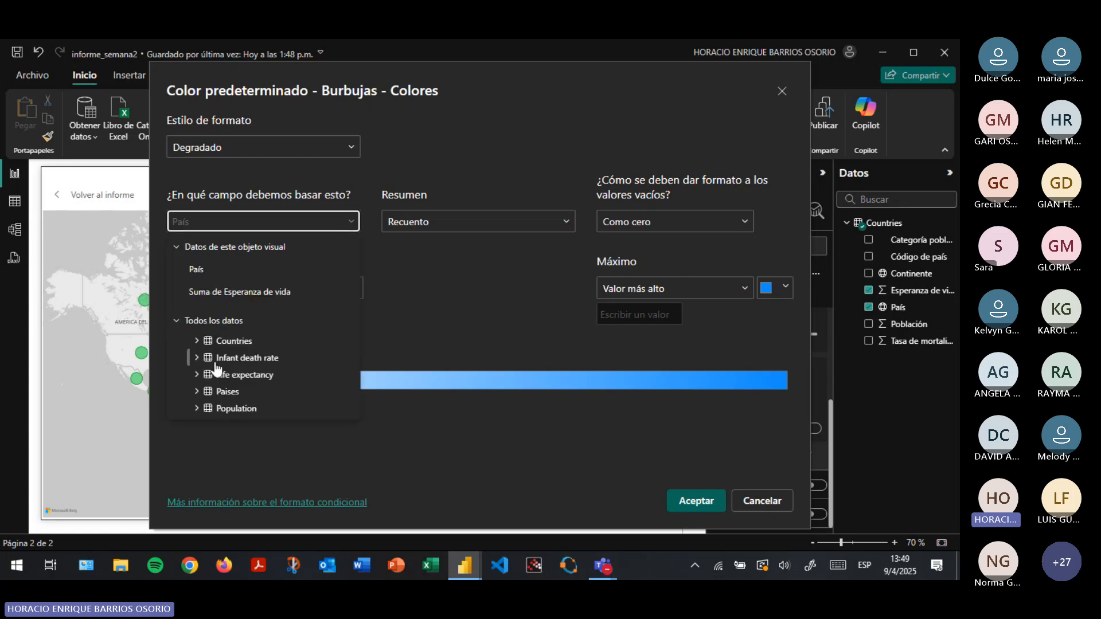
{"action": "left_click", "coordinate": [197, 342]}
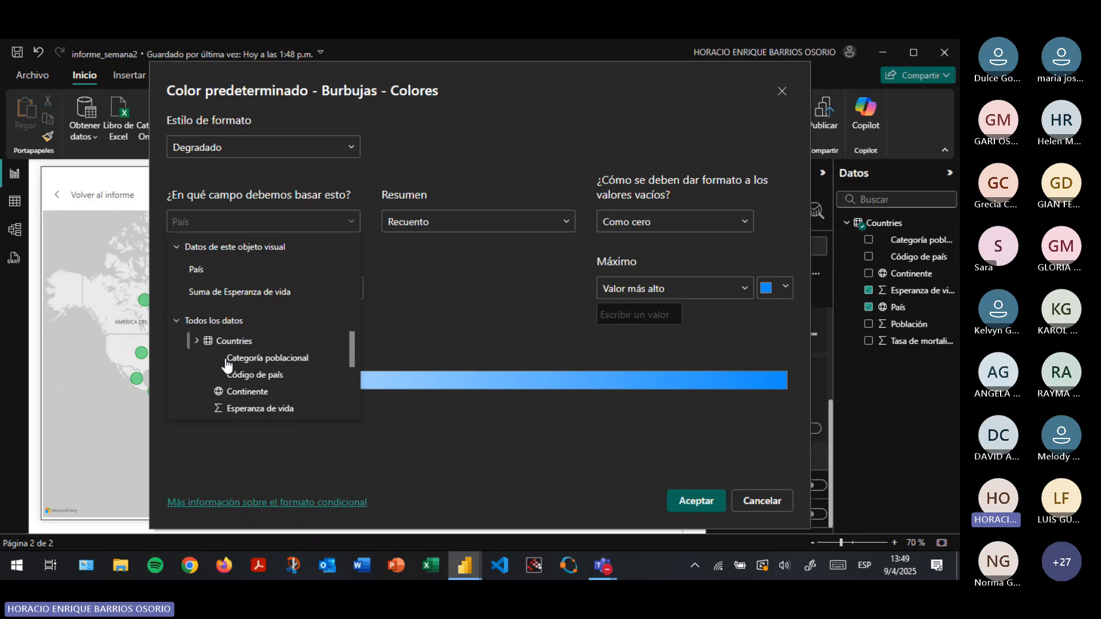
{"action": "left_click", "coordinate": [259, 409]}
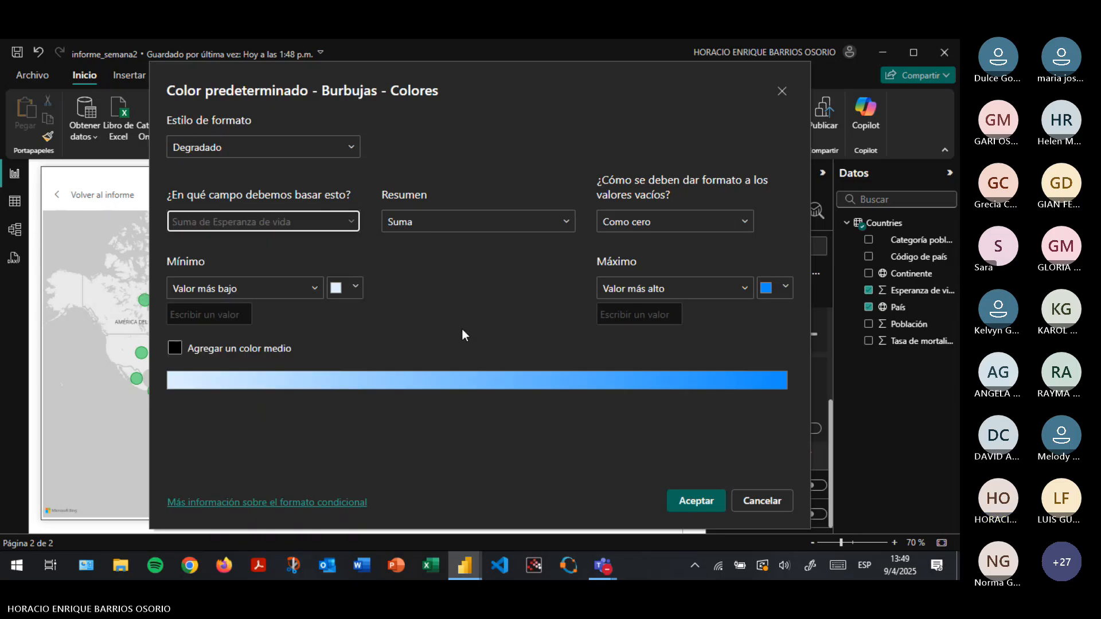
Examine the gradient's options for summary, empty-value formatting, and the Mínimo and Máximo value types
{"action": "left_click", "coordinate": [459, 222]}
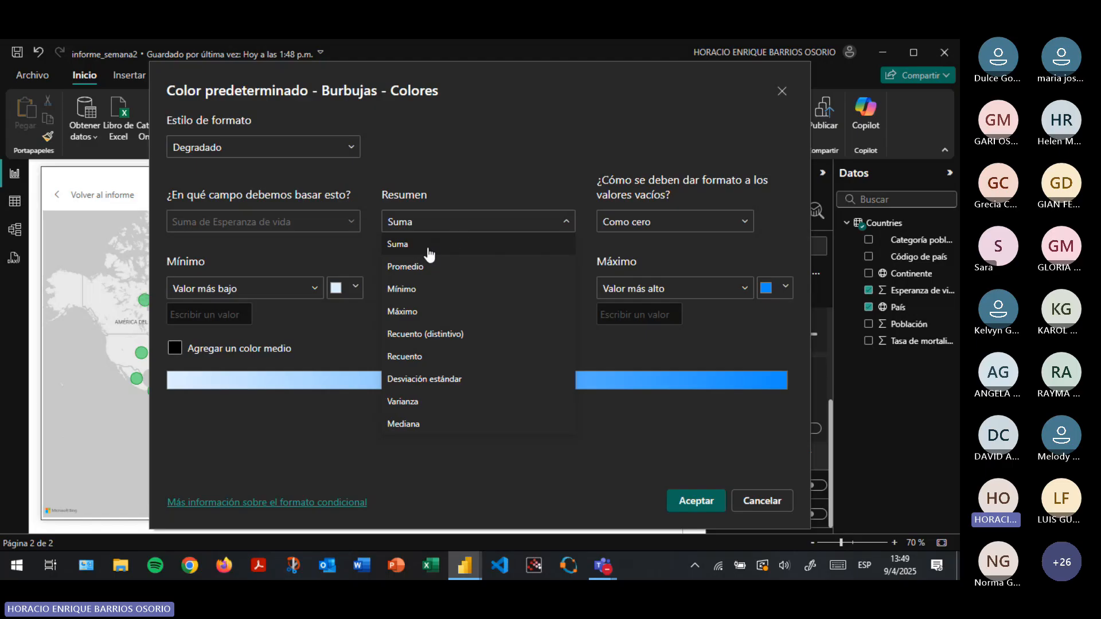
{"action": "left_click", "coordinate": [426, 249]}
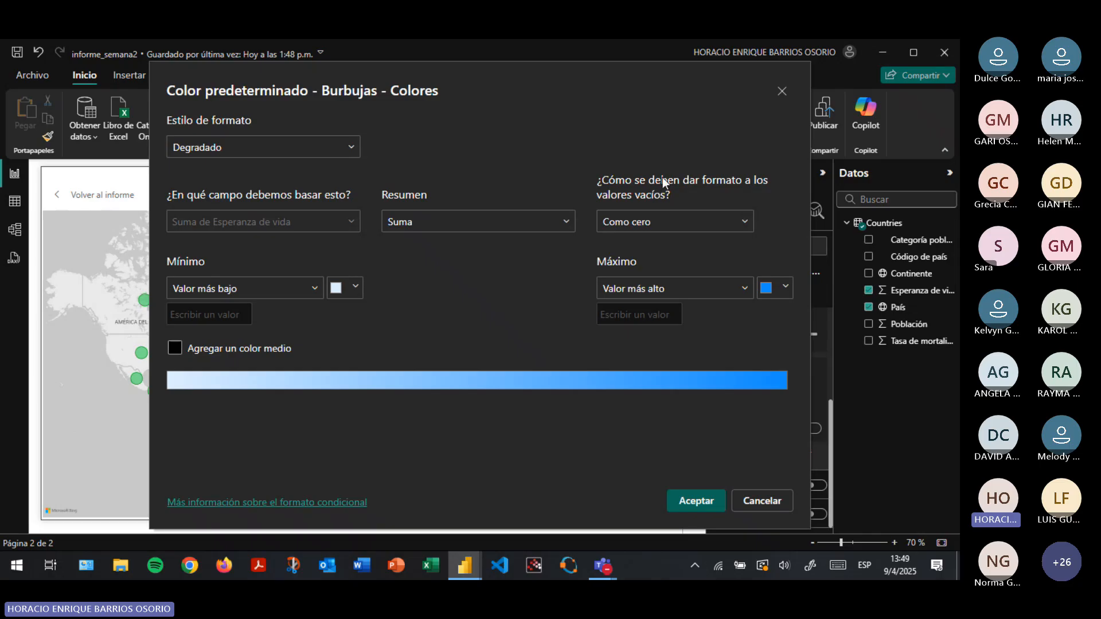
{"action": "left_click", "coordinate": [638, 219]}
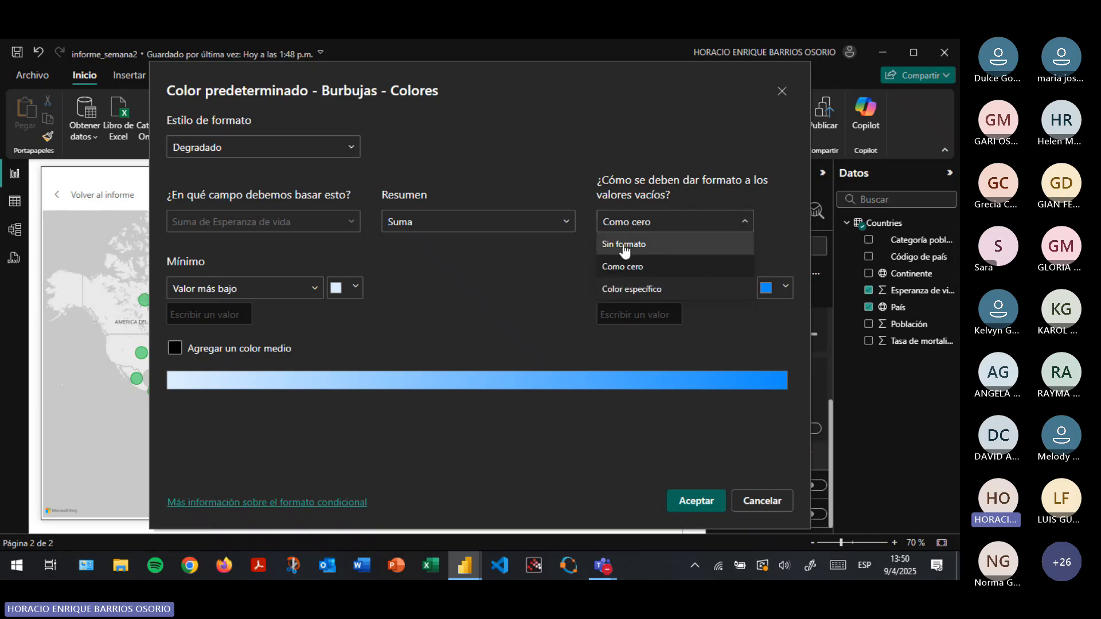
{"action": "left_click", "coordinate": [515, 282]}
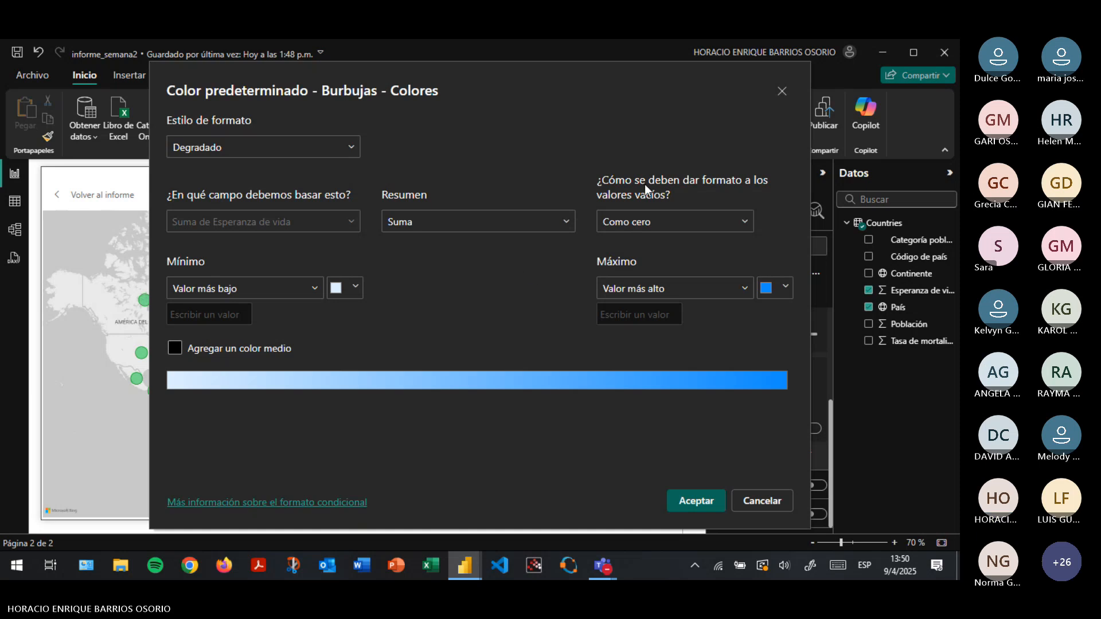
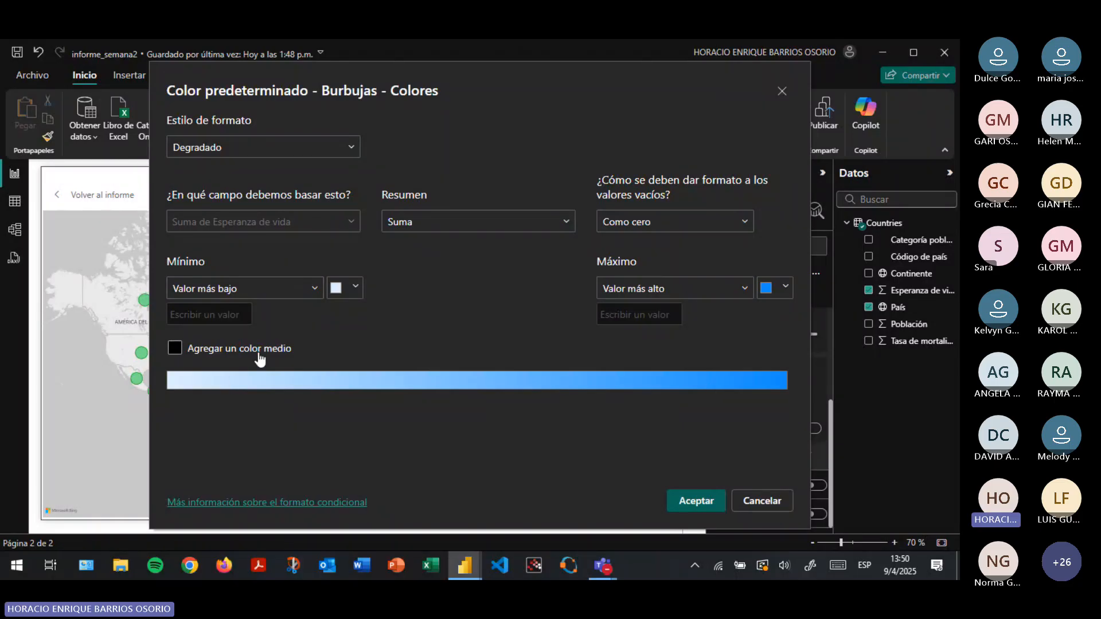
{"action": "left_click", "coordinate": [280, 292]}
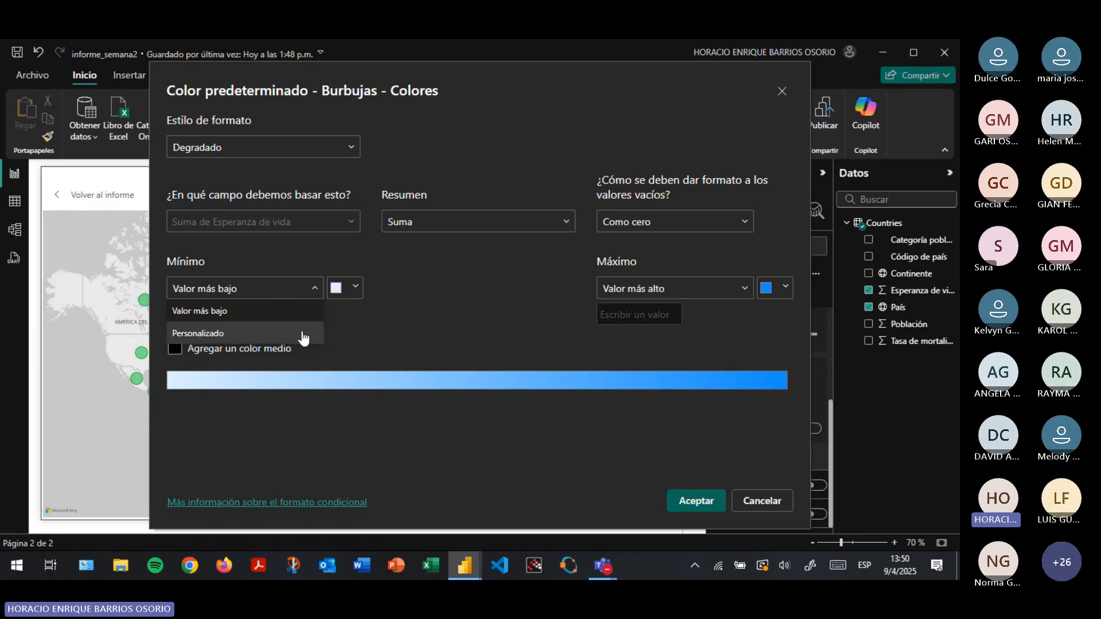
{"action": "left_click", "coordinate": [391, 335]}
{"action": "left_click", "coordinate": [605, 297]}
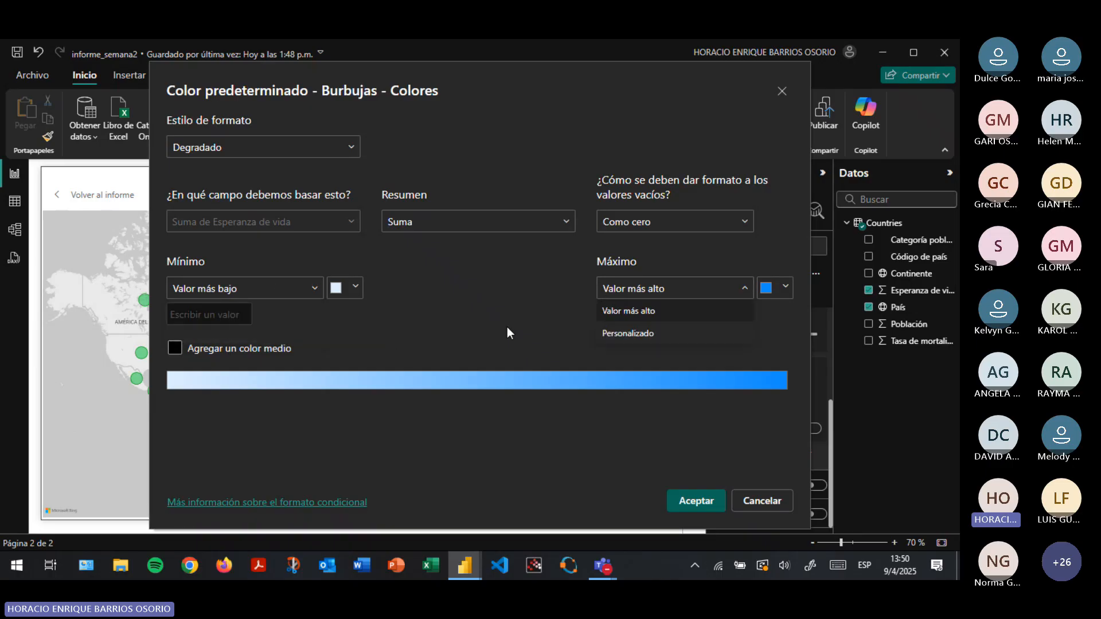
{"action": "left_click", "coordinate": [413, 330]}
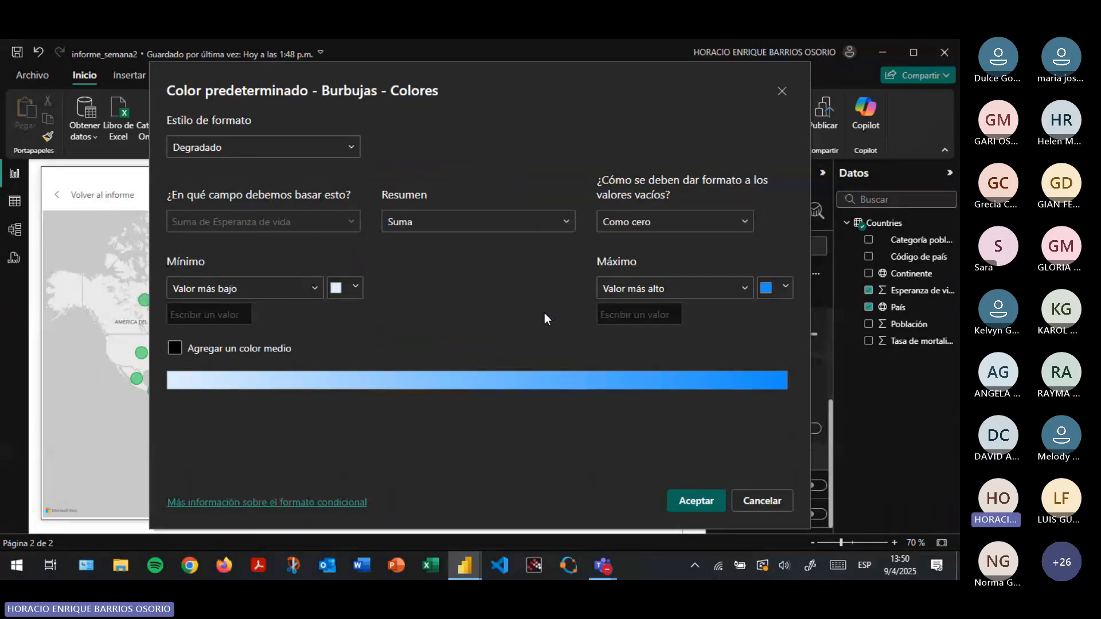
Set the gradient's Máximo colour to the custom dark green #008009
{"action": "left_click", "coordinate": [773, 294]}
{"action": "left_click", "coordinate": [631, 482]}
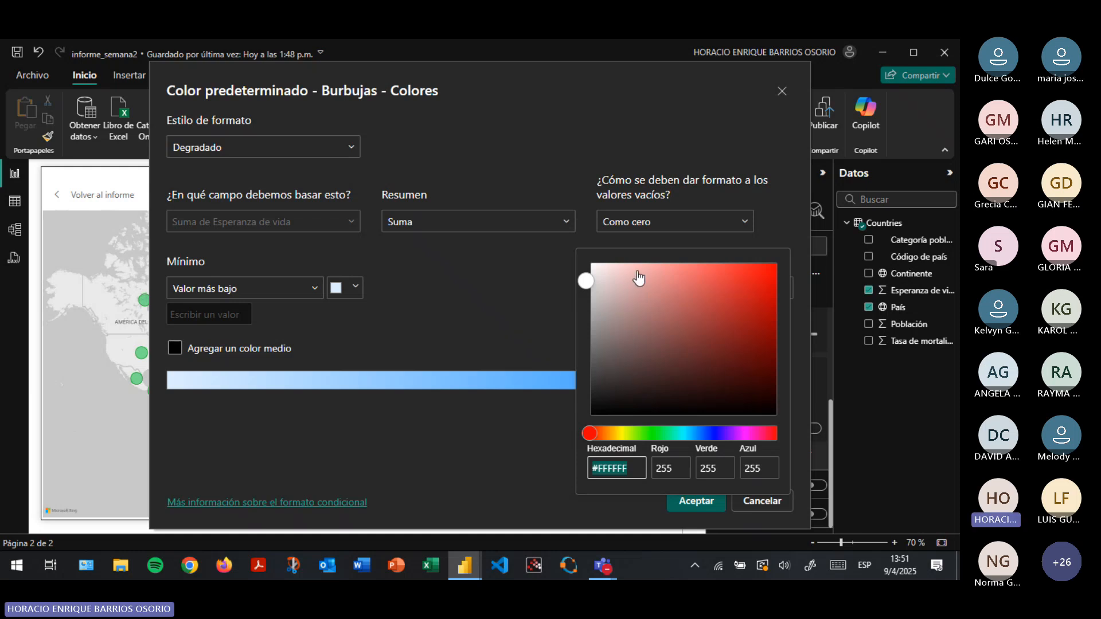
{"action": "left_click", "coordinate": [649, 434]}
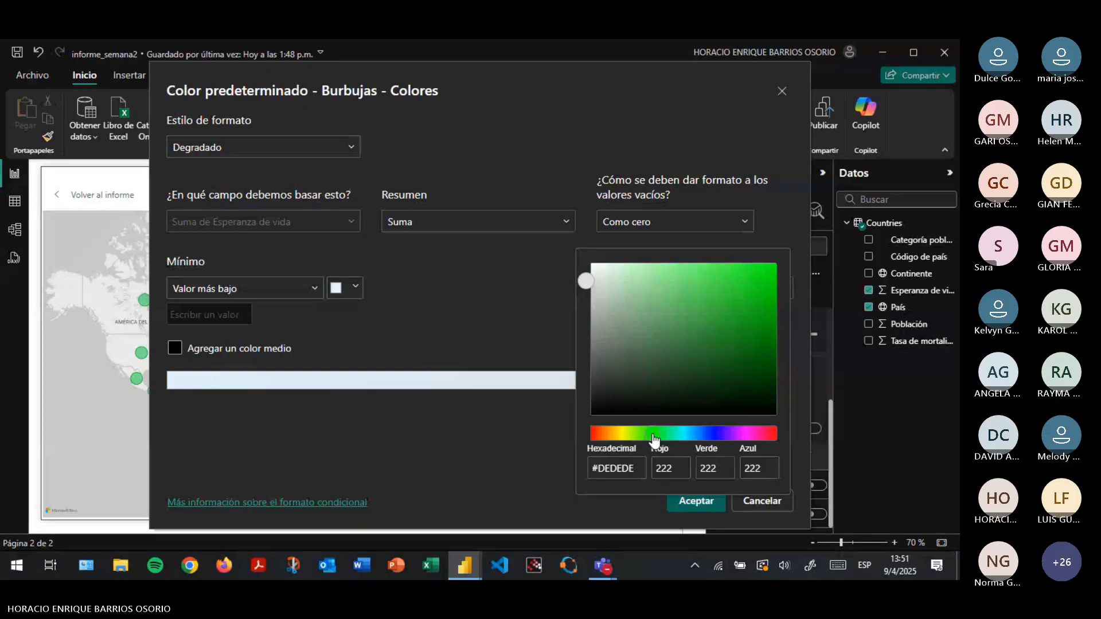
{"action": "left_click", "coordinate": [706, 276]}
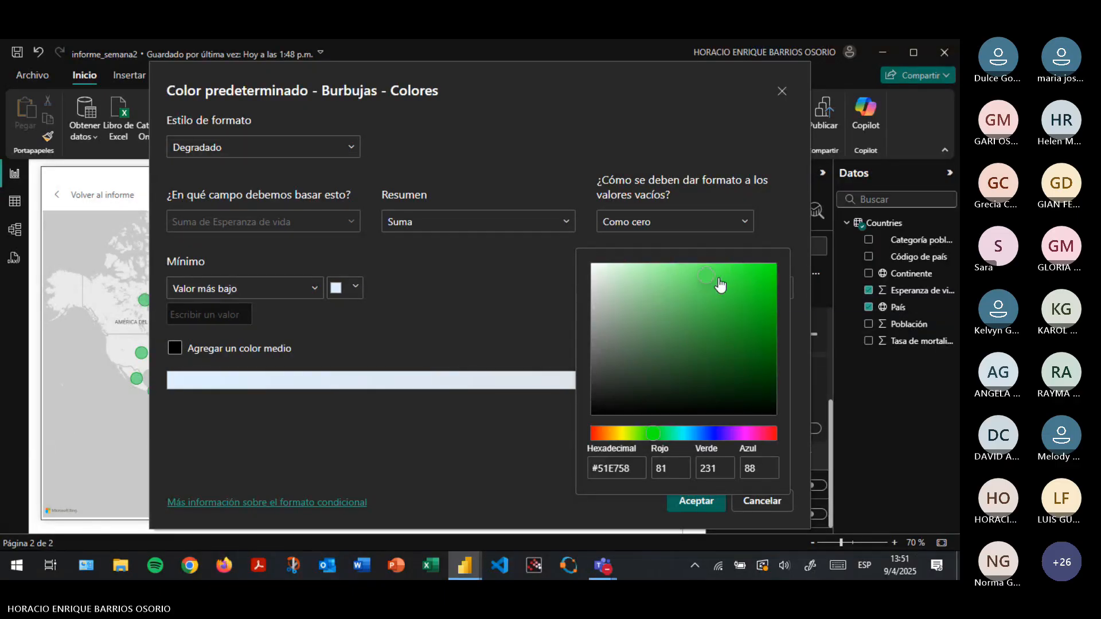
{"action": "left_click_drag", "start_coordinate": [721, 285], "coordinate": [797, 253]}
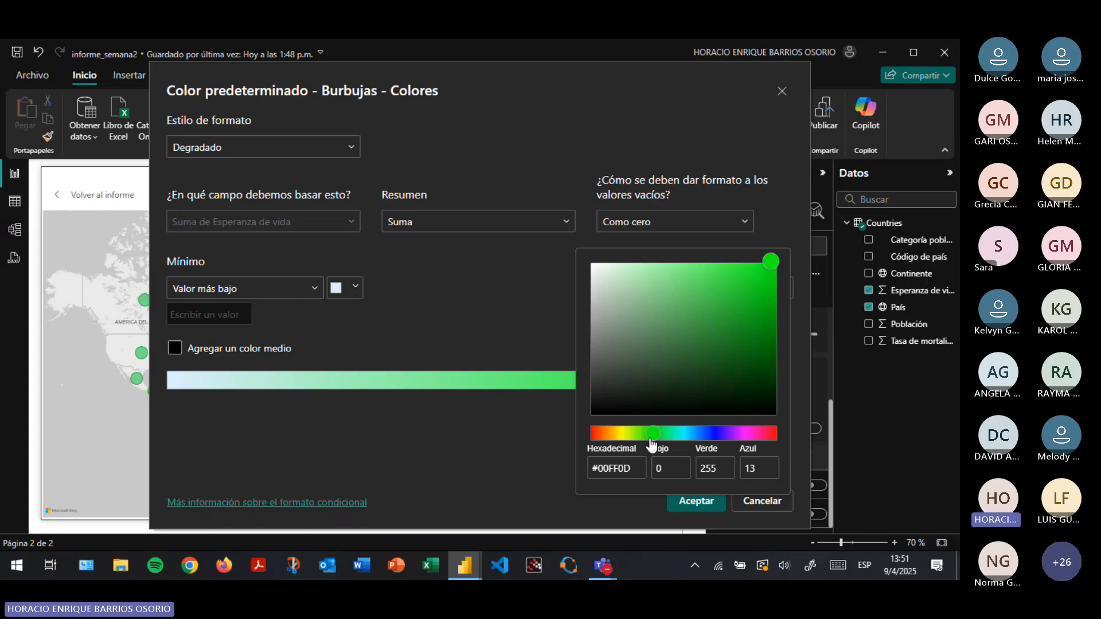
{"action": "left_click_drag", "start_coordinate": [652, 443], "coordinate": [655, 439]}
{"action": "left_click_drag", "start_coordinate": [757, 287], "coordinate": [780, 338]}
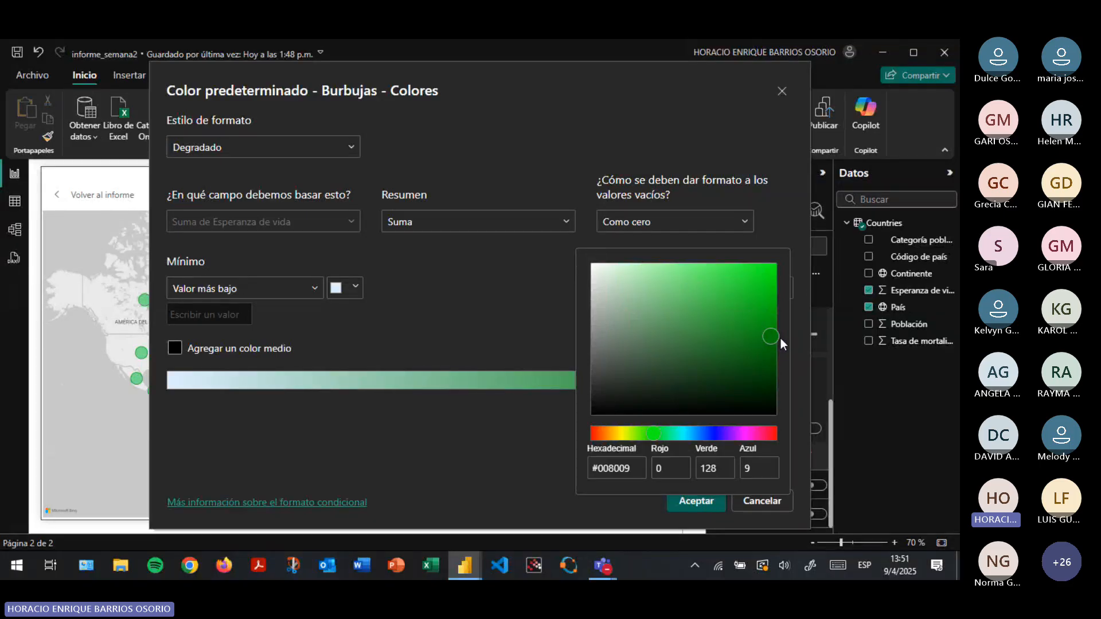
{"action": "left_click", "coordinate": [470, 462]}
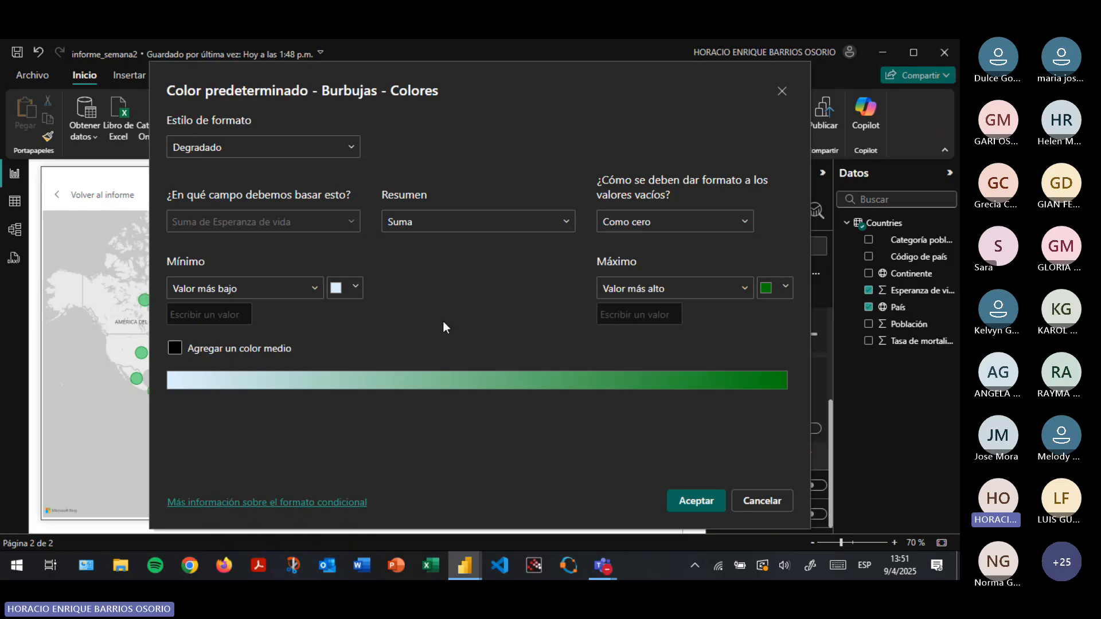
Set the gradient's Mínimo colour to the custom red #FF0000
{"action": "left_click", "coordinate": [352, 291]}
{"action": "left_click", "coordinate": [368, 483]}
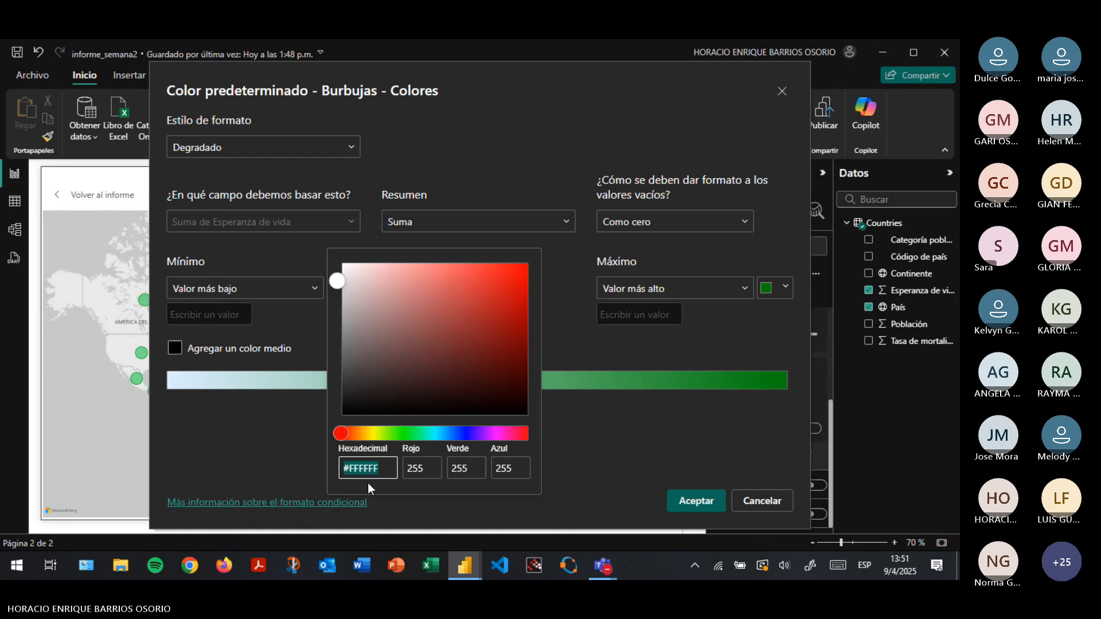
{"action": "left_click_drag", "start_coordinate": [409, 347], "coordinate": [539, 266]}
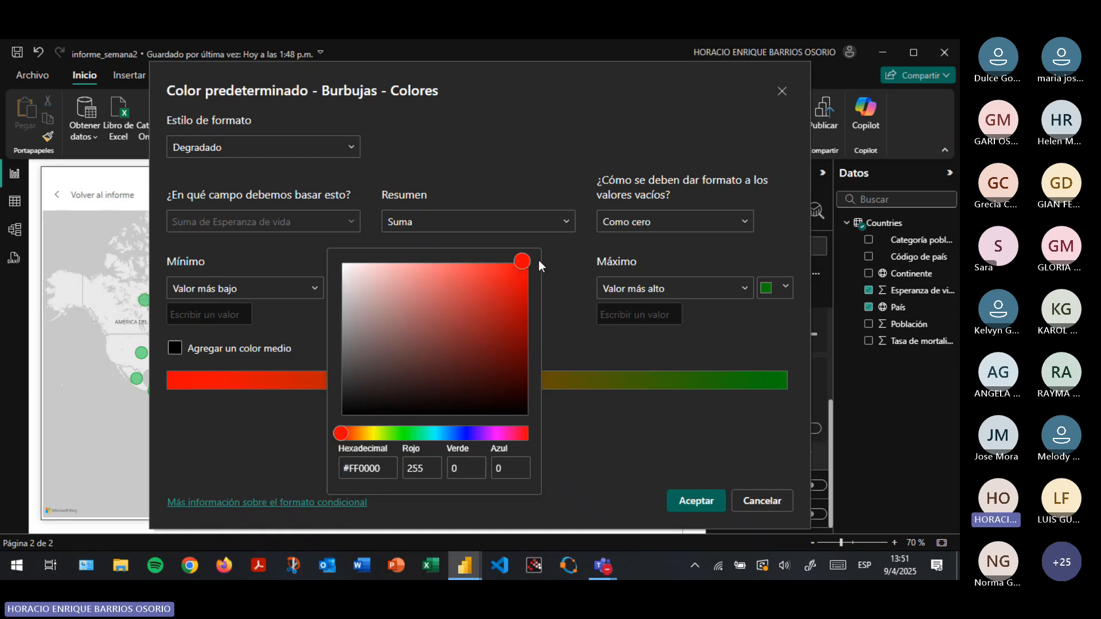
{"action": "left_click", "coordinate": [587, 400]}
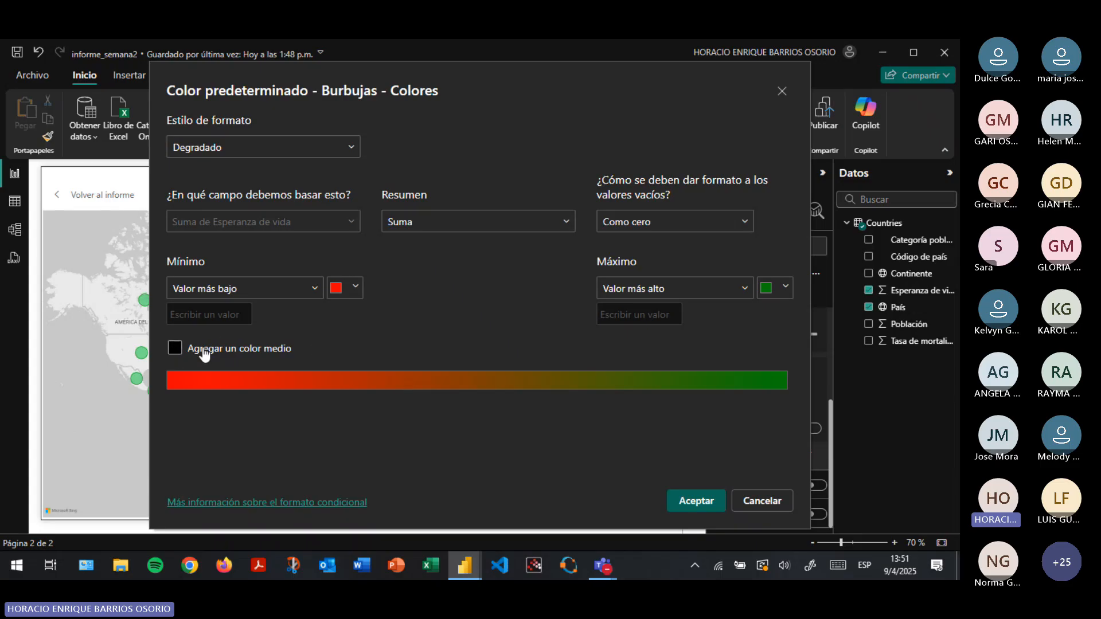
Add a middle colour to the gradient, set it to the custom yellow #FFFB00, and apply the conditional formatting
{"action": "left_click", "coordinate": [175, 348]}
{"action": "left_click", "coordinate": [562, 290]}
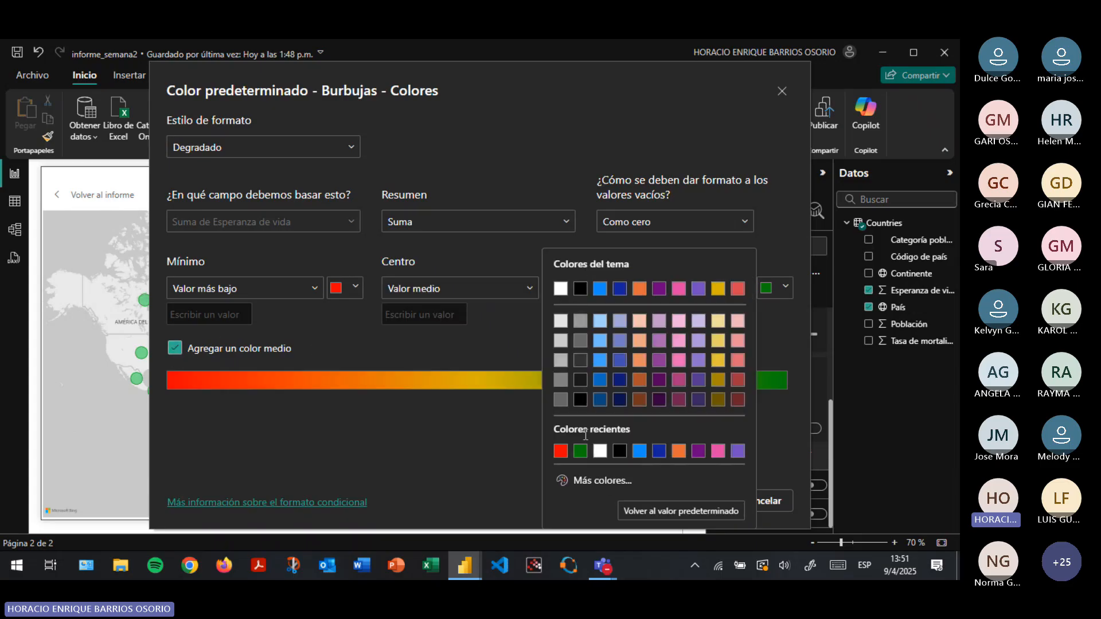
{"action": "left_click", "coordinate": [602, 481]}
{"action": "left_click", "coordinate": [586, 435]}
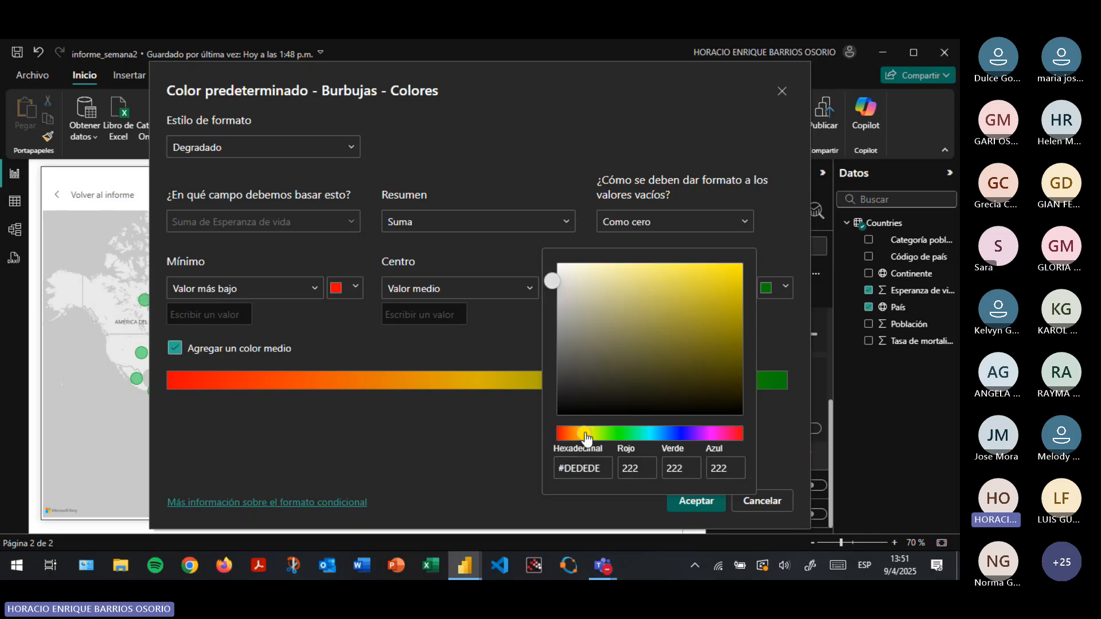
{"action": "left_click_drag", "start_coordinate": [697, 283], "coordinate": [755, 256]}
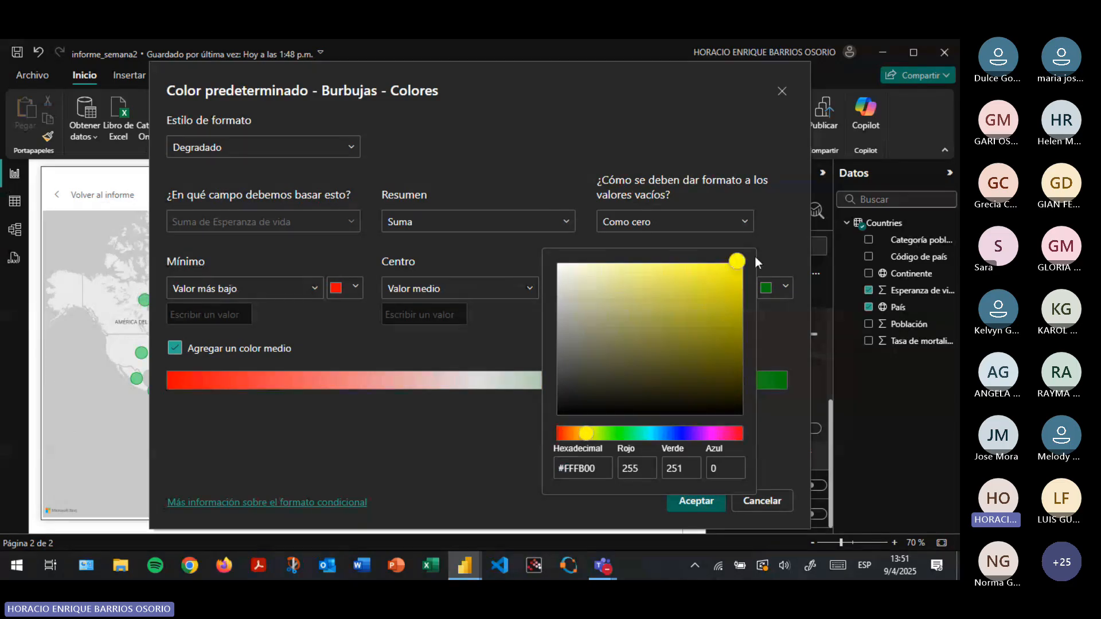
{"action": "left_click", "coordinate": [460, 452]}
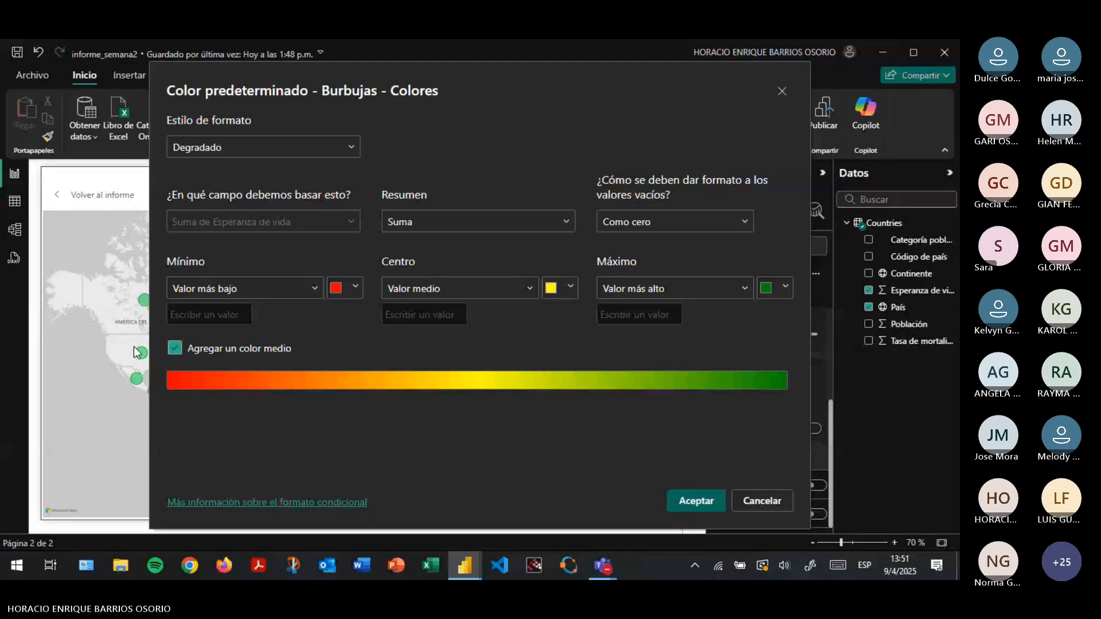
{"action": "left_click", "coordinate": [687, 511]}
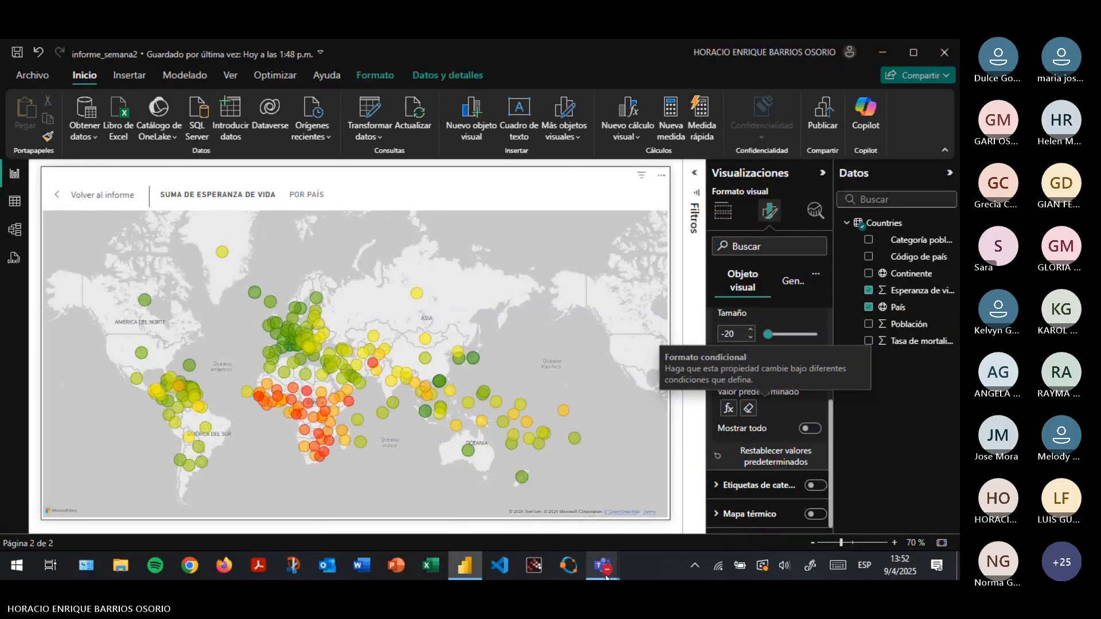
Switch to the Teams meeting window to check the meeting chat, and return to the Power BI report
{"action": "mouse_move", "coordinate": [606, 576]}
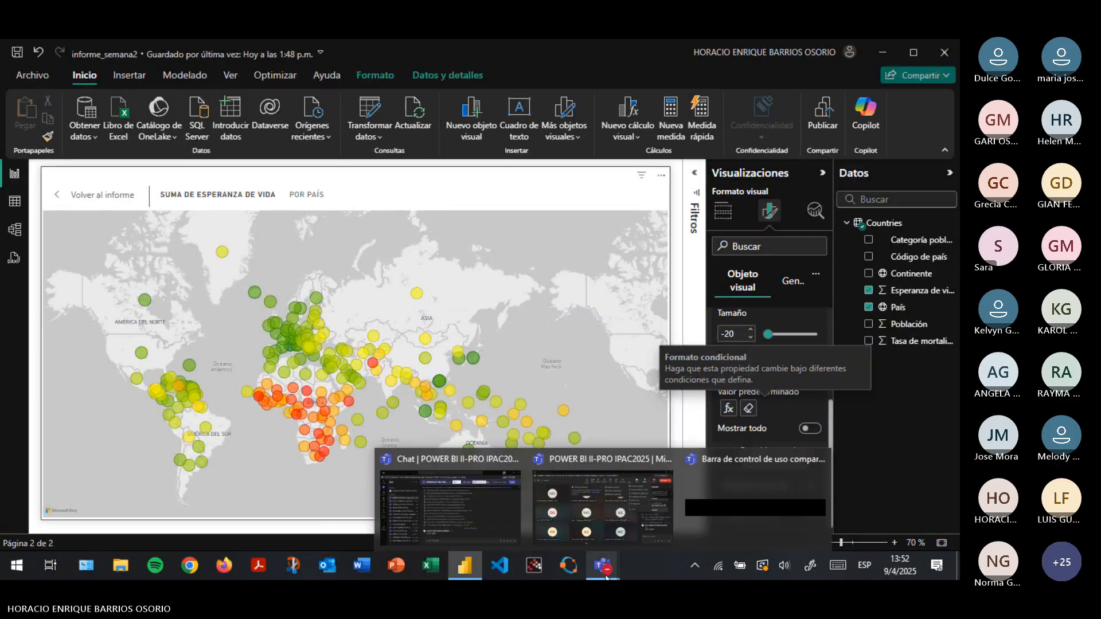
{"action": "left_click", "coordinate": [588, 525]}
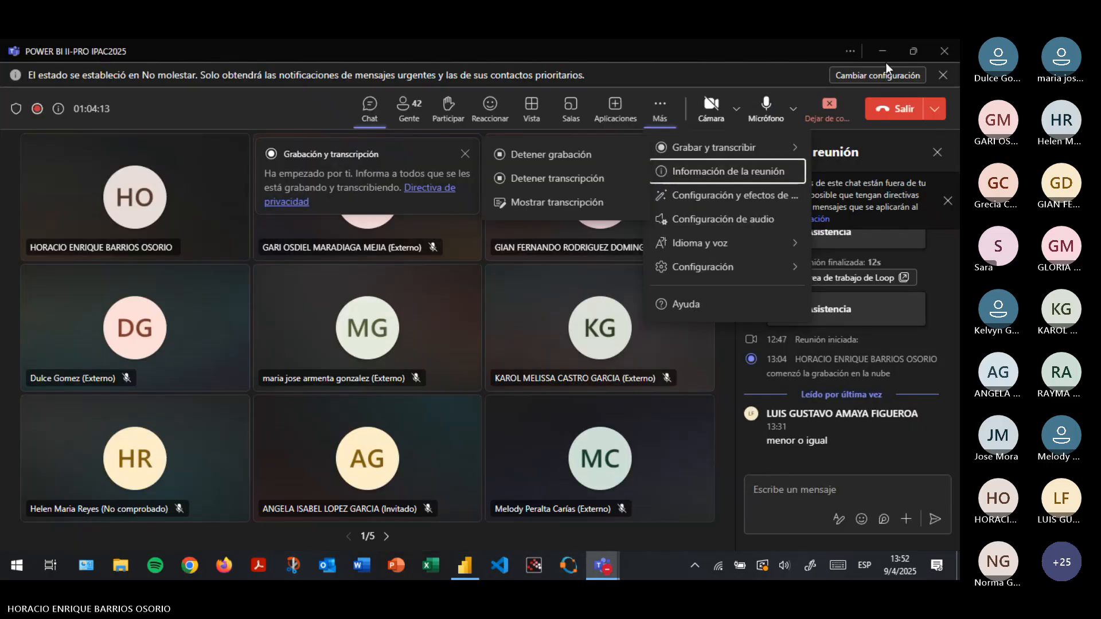
{"action": "left_click", "coordinate": [785, 43]}
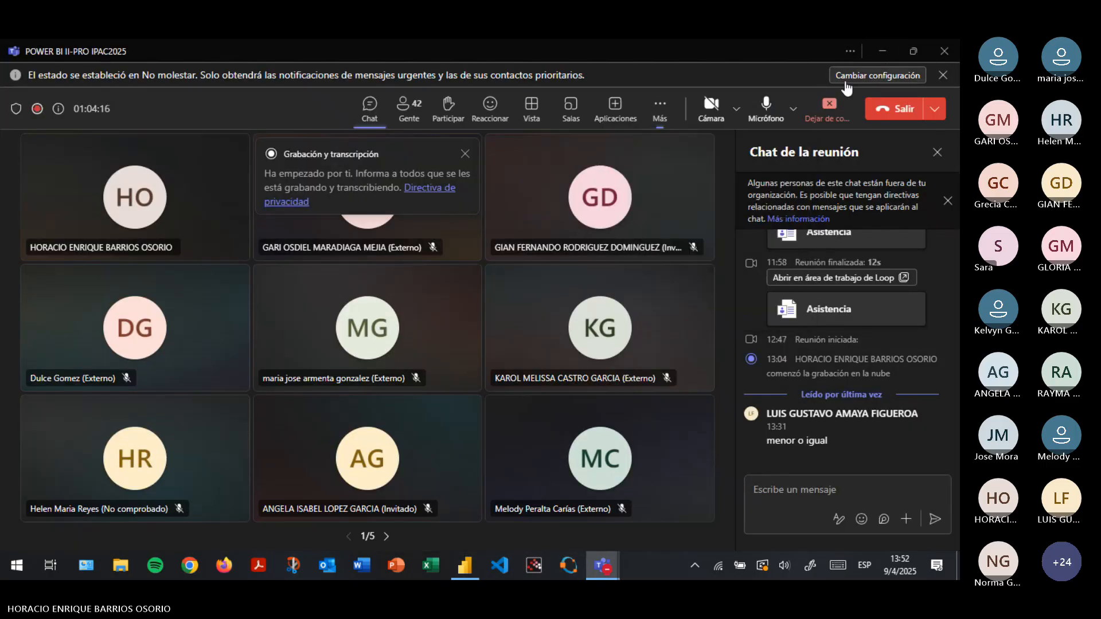
{"action": "left_click", "coordinate": [880, 48]}
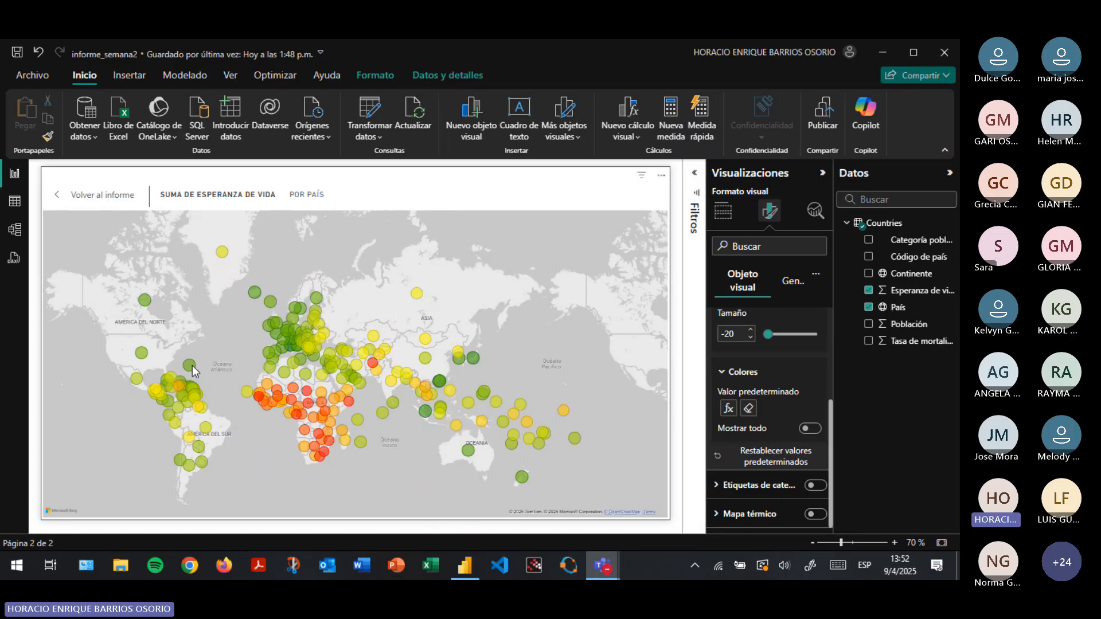
Inspect the life expectancy map's coloured bubbles over Africa and the Americas, and return to the report page
{"action": "mouse_move", "coordinate": [192, 366]}
{"action": "scroll", "coordinate": [257, 466], "scroll_direction": "up", "scroll_amount": 3}
{"action": "left_click_drag", "start_coordinate": [431, 394], "coordinate": [405, 454]}
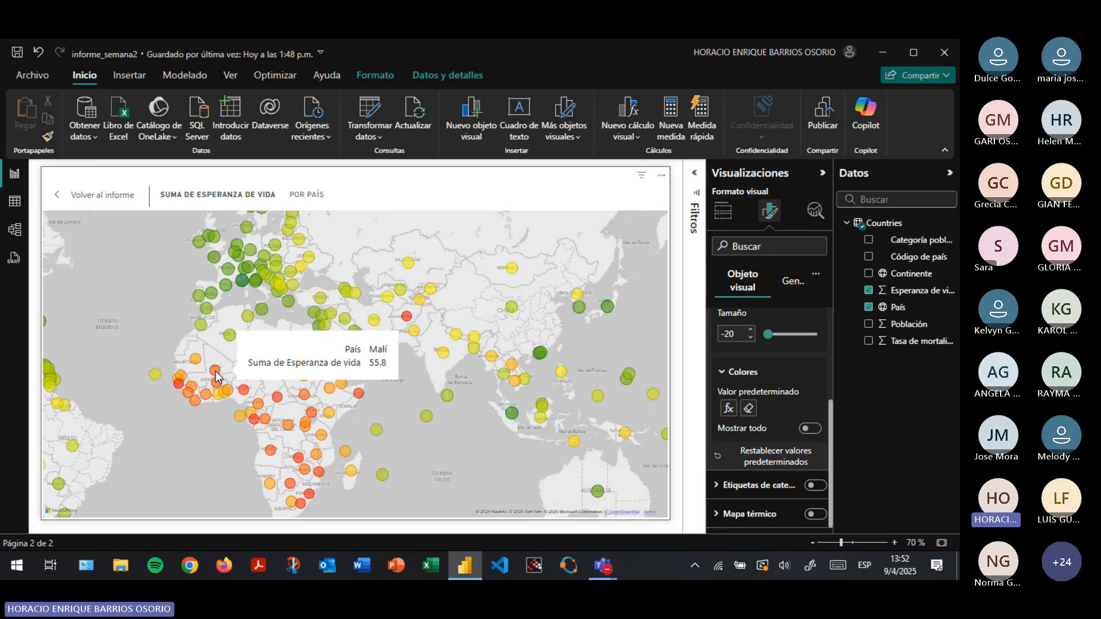
{"action": "left_click_drag", "start_coordinate": [168, 456], "coordinate": [439, 408]}
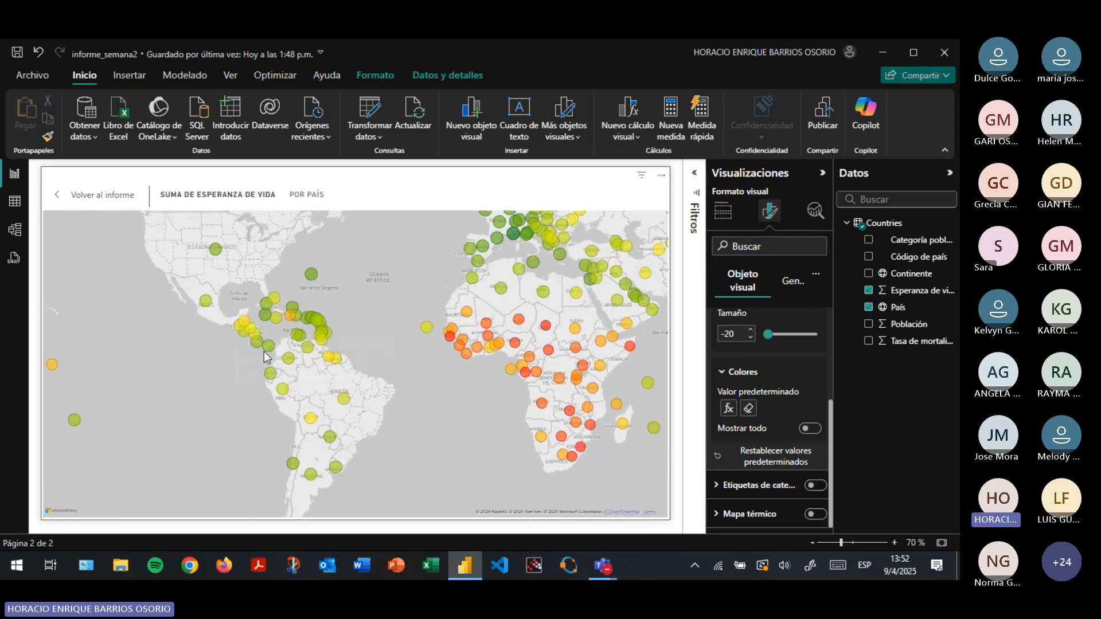
{"action": "scroll", "coordinate": [264, 352], "scroll_direction": "down", "scroll_amount": 2}
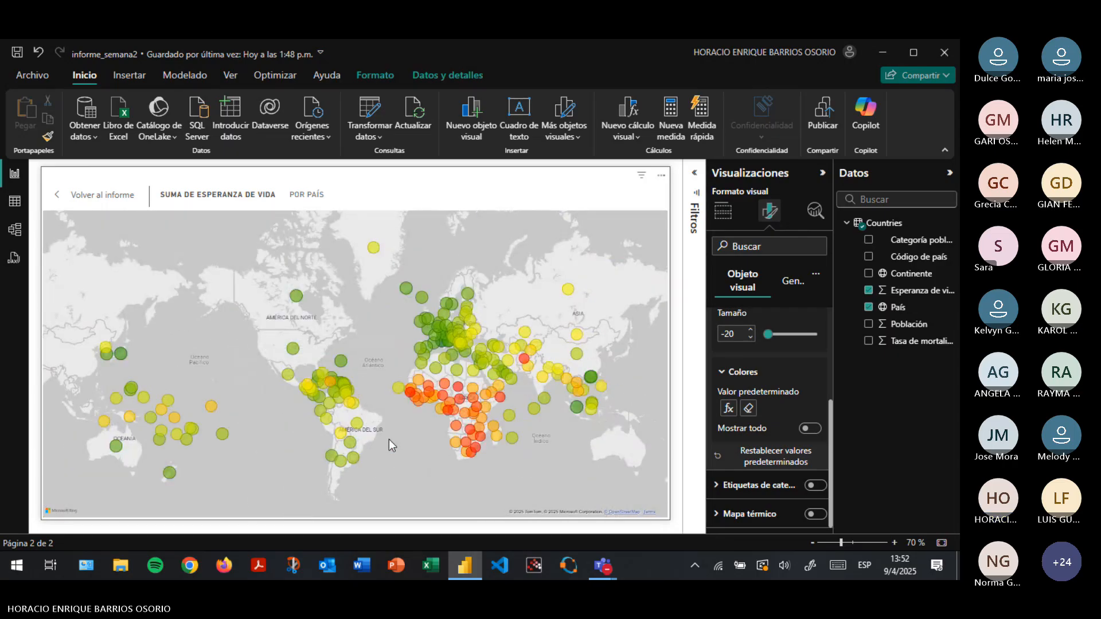
{"action": "left_click", "coordinate": [114, 194]}
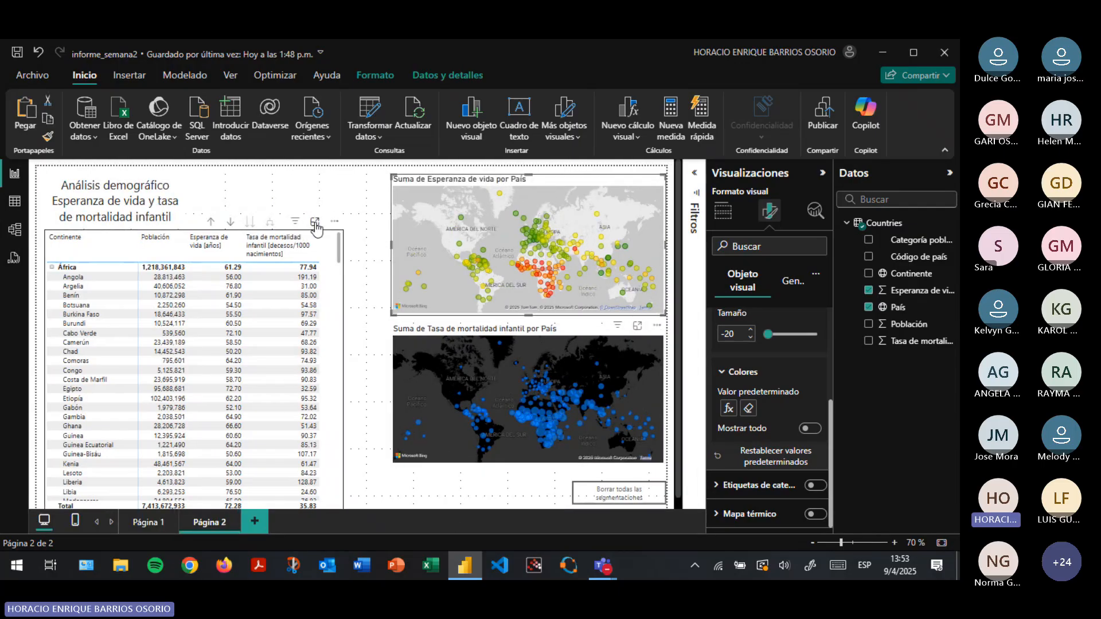
Show the matrix in focus mode and expand its Elementos de celda formatting options
{"action": "left_click", "coordinate": [314, 222]}
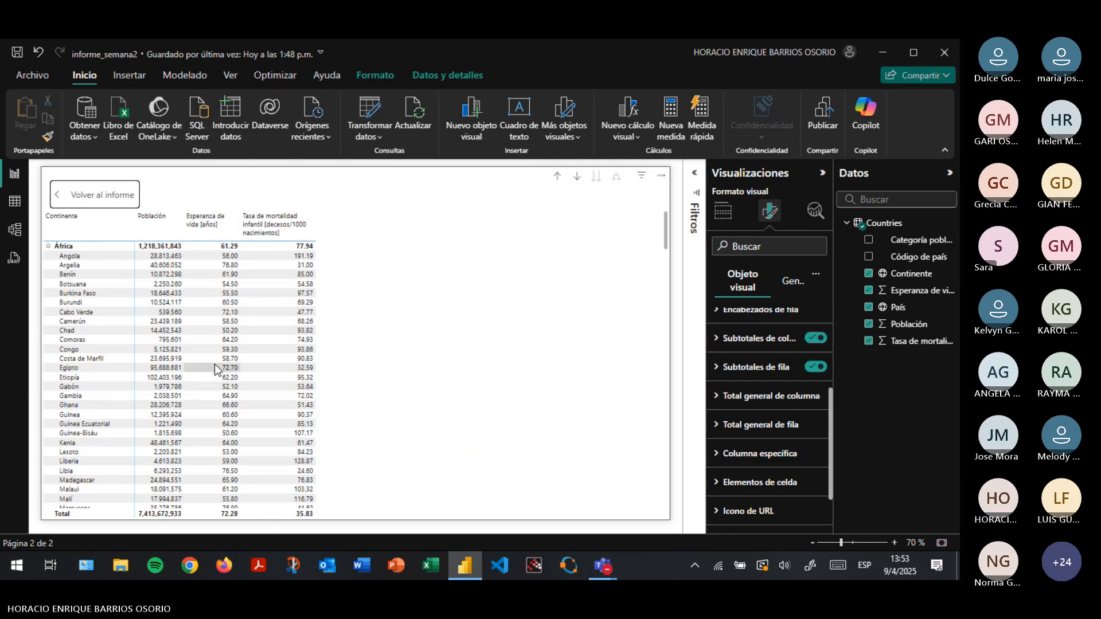
{"action": "left_click", "coordinate": [98, 195]}
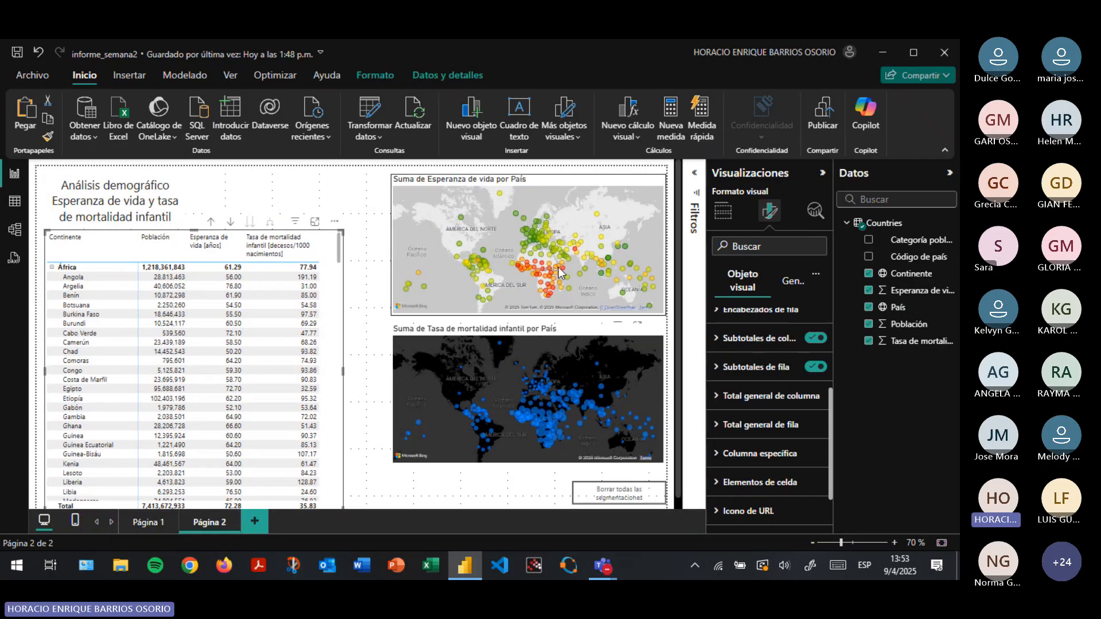
{"action": "left_click", "coordinate": [315, 221]}
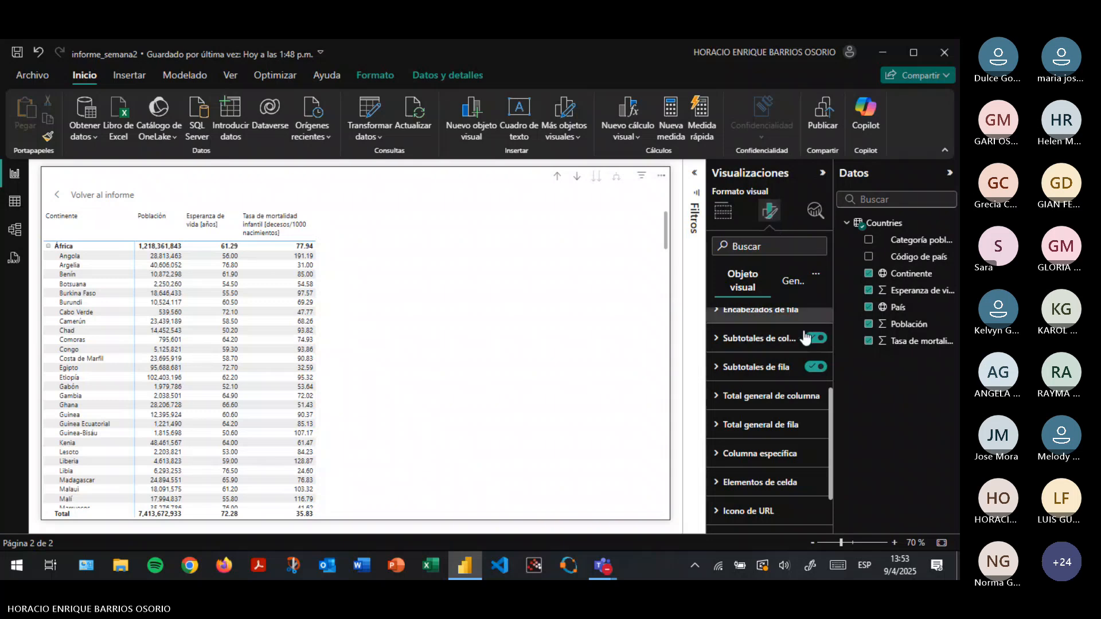
{"action": "scroll", "coordinate": [756, 472], "scroll_direction": "down", "scroll_amount": 1}
{"action": "left_click", "coordinate": [746, 425]}
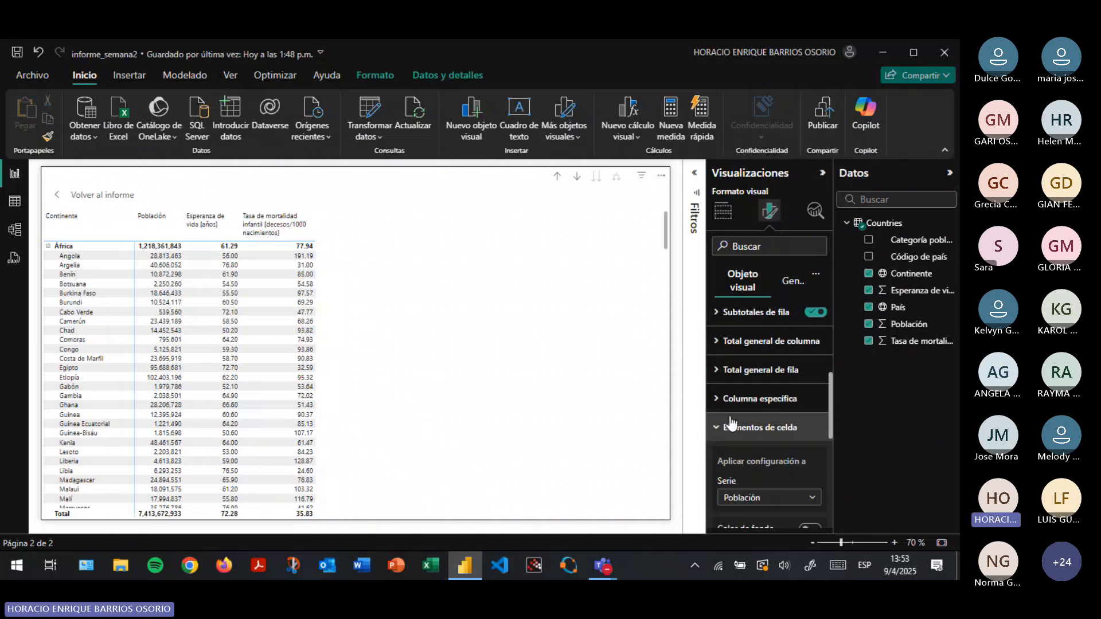
{"action": "scroll", "coordinate": [742, 413], "scroll_direction": "down", "scroll_amount": 5}
{"action": "scroll", "coordinate": [746, 409], "scroll_direction": "up", "scroll_amount": 2}
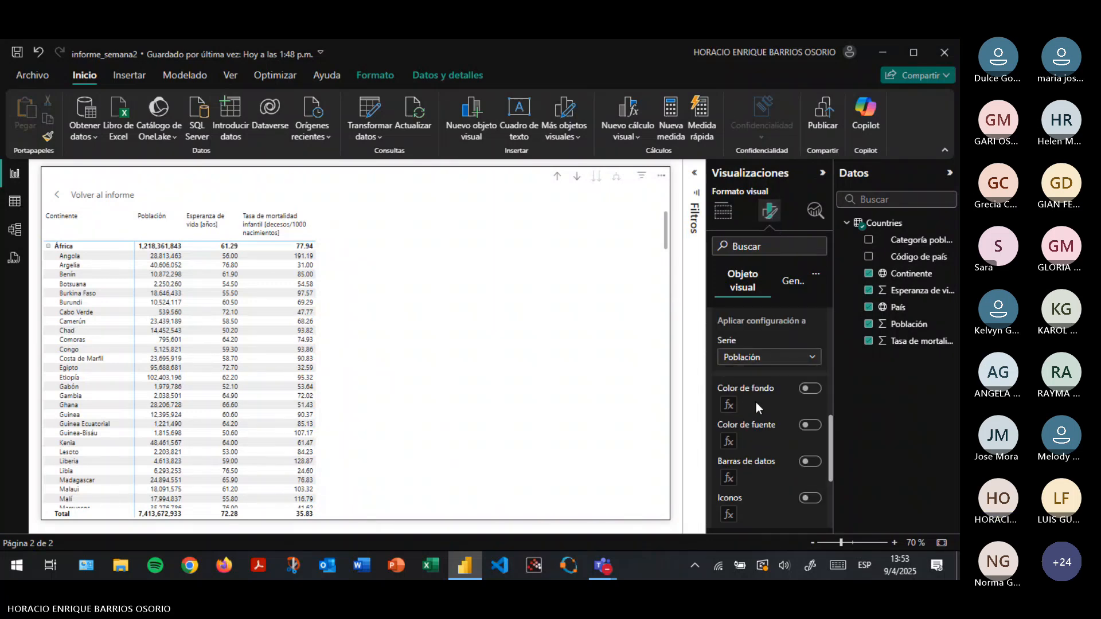
Turn on data bars for the Población series and review them along the countries of Africa, America and Asia
{"action": "left_click", "coordinate": [773, 363]}
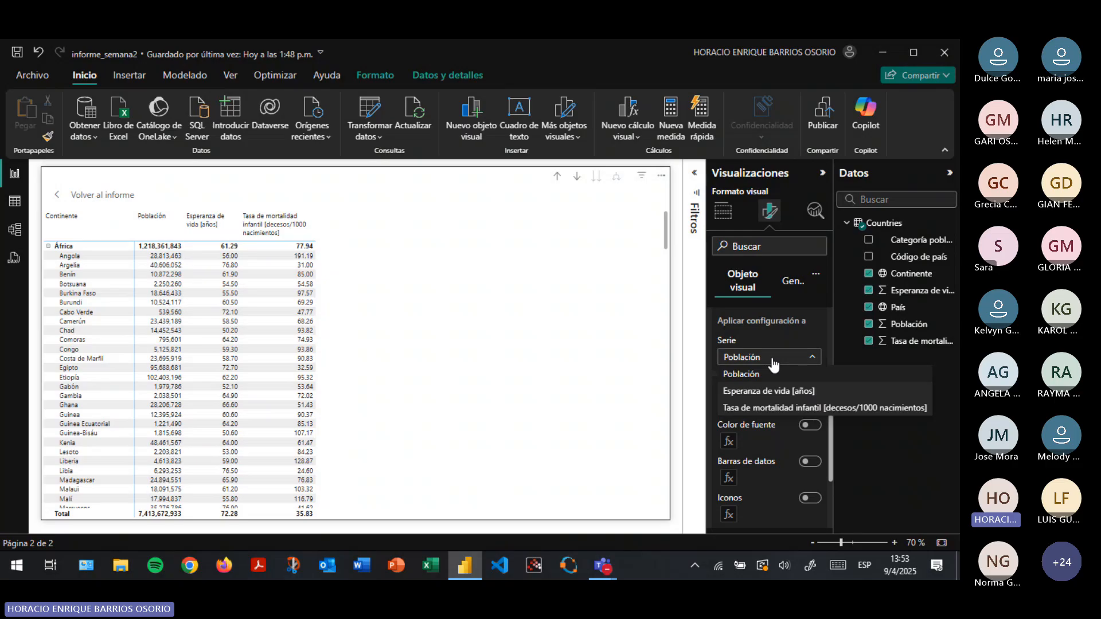
{"action": "left_click", "coordinate": [774, 357]}
{"action": "left_click", "coordinate": [775, 358]}
{"action": "left_click", "coordinate": [910, 445]}
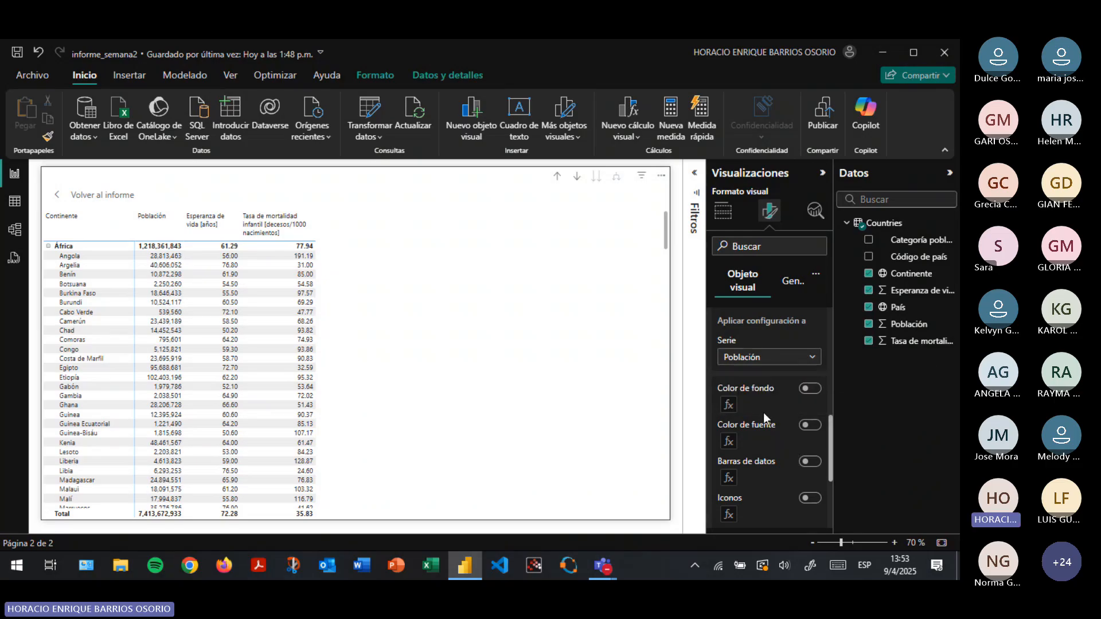
{"action": "scroll", "coordinate": [769, 396], "scroll_direction": "down", "scroll_amount": 2}
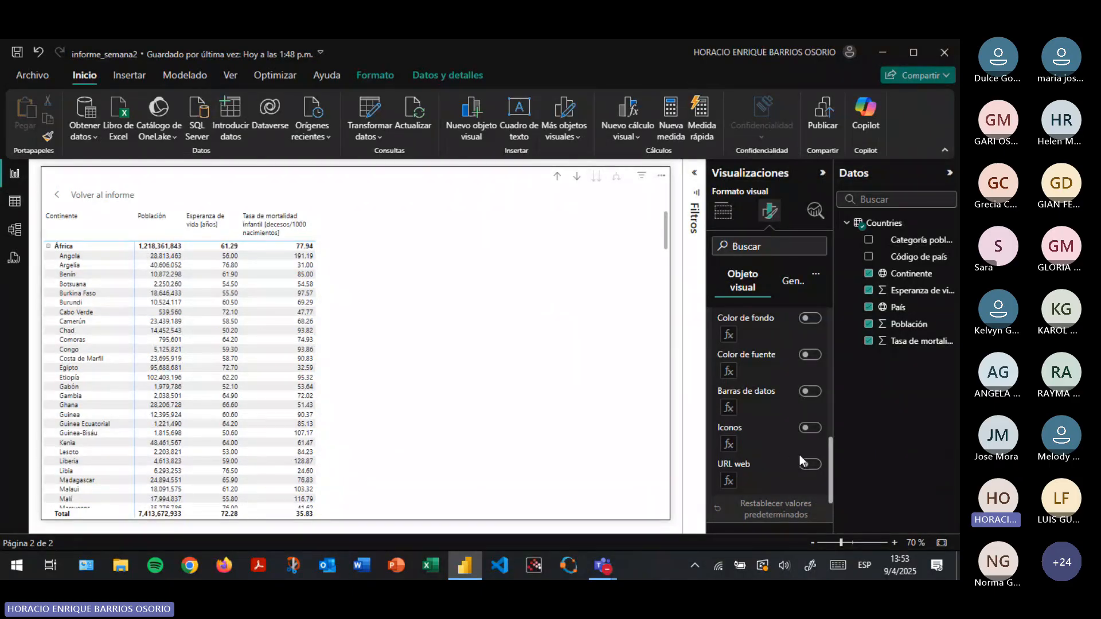
{"action": "left_click", "coordinate": [811, 394]}
{"action": "scroll", "coordinate": [172, 390], "scroll_direction": "down", "scroll_amount": 3}
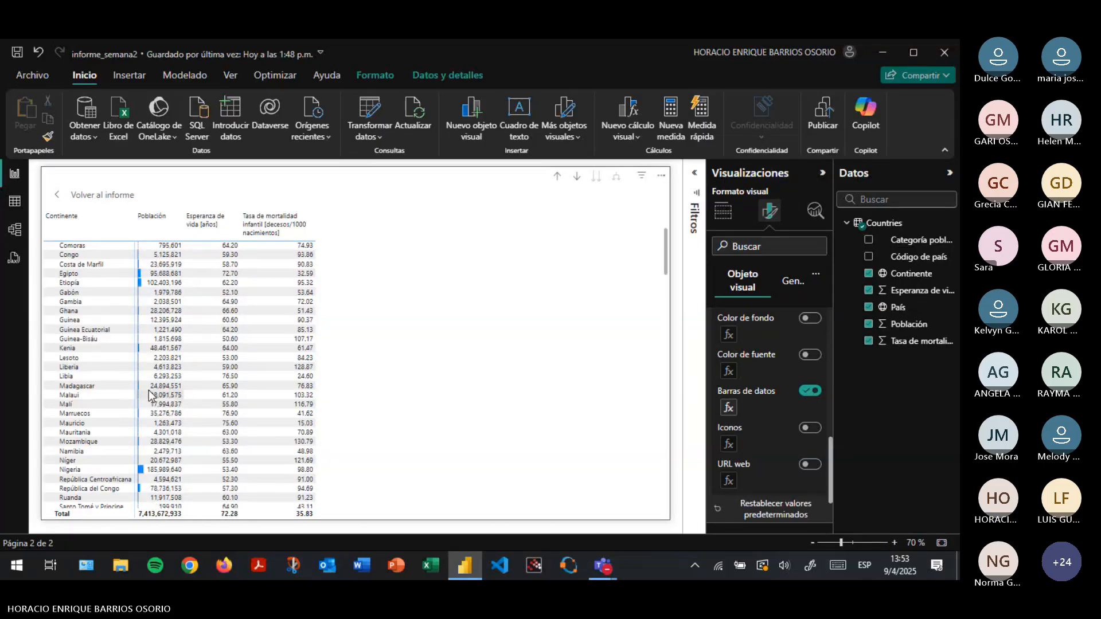
{"action": "scroll", "coordinate": [149, 392], "scroll_direction": "down", "scroll_amount": 15}
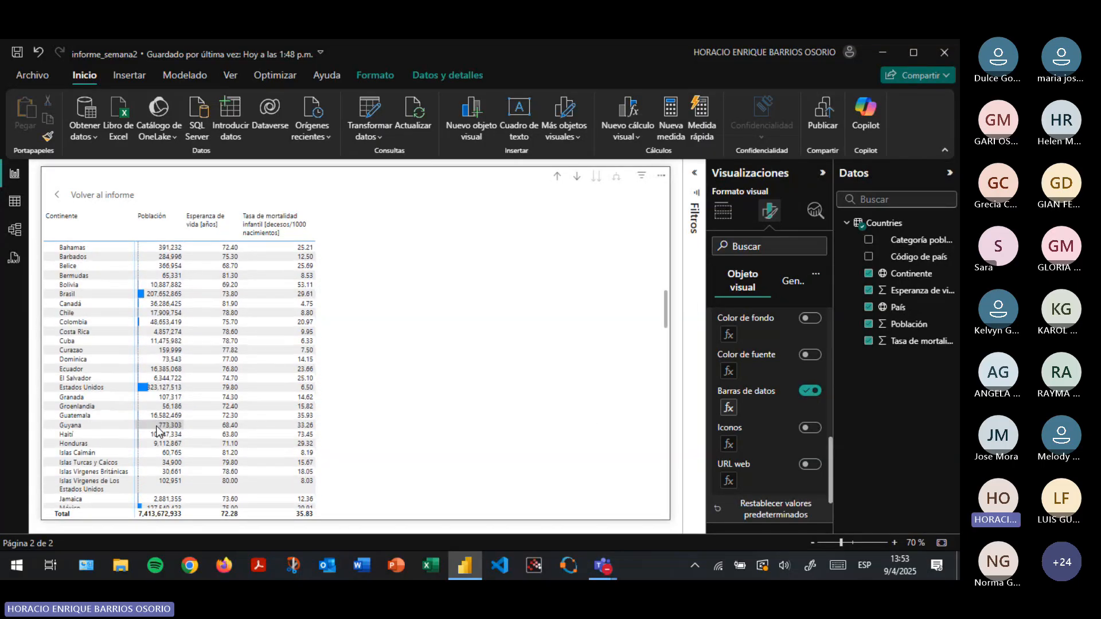
{"action": "scroll", "coordinate": [158, 431], "scroll_direction": "down", "scroll_amount": 5}
{"action": "scroll", "coordinate": [167, 499], "scroll_direction": "down", "scroll_amount": 5}
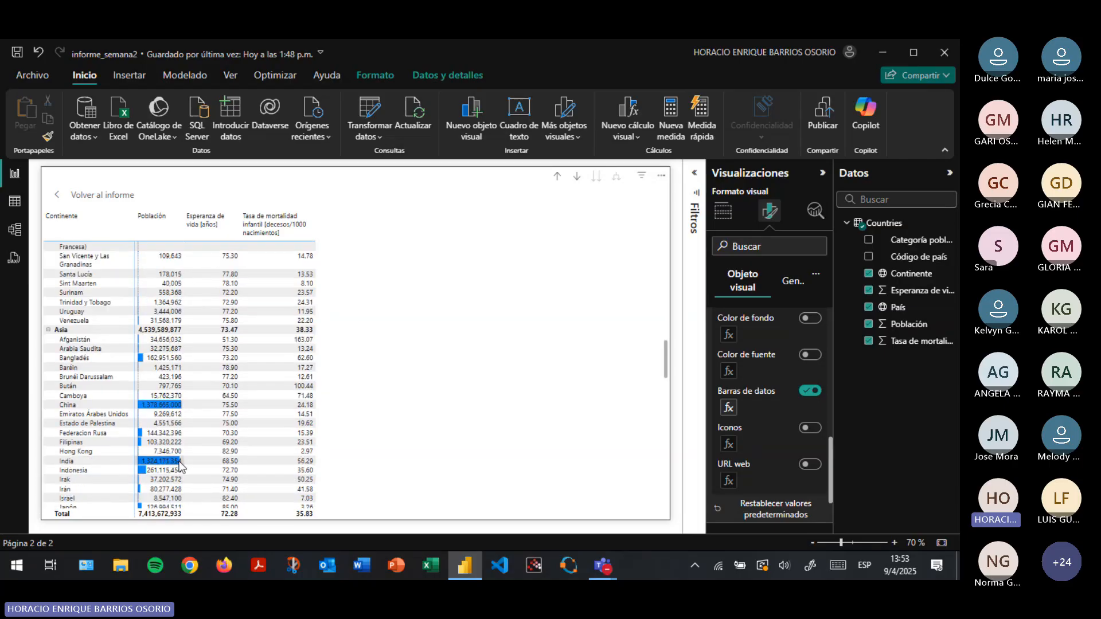
{"action": "scroll", "coordinate": [166, 477], "scroll_direction": "up", "scroll_amount": 10}
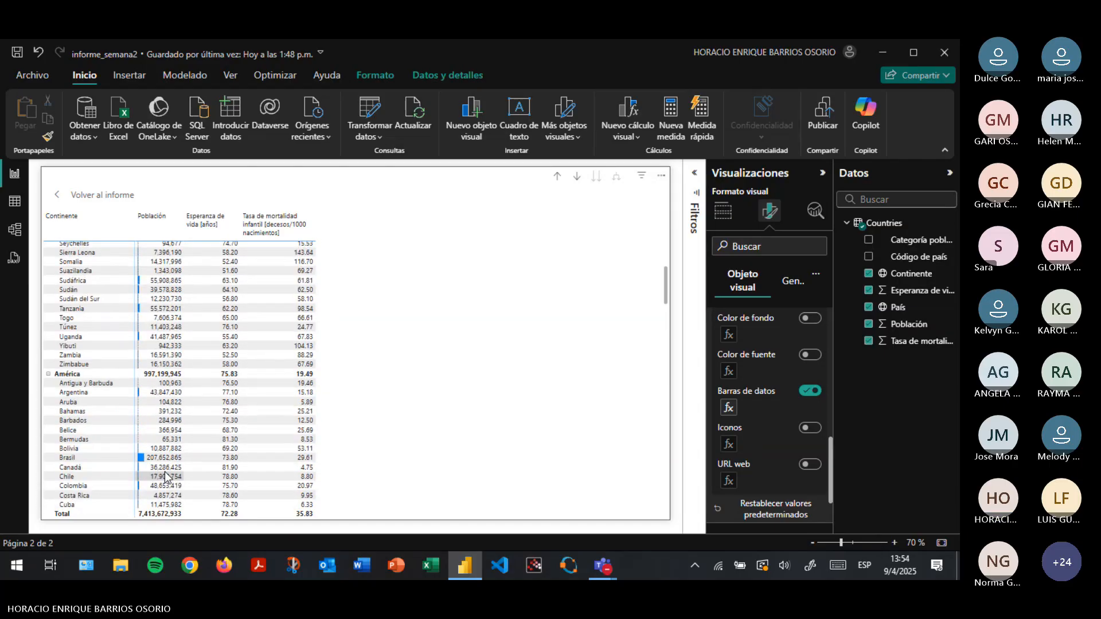
{"action": "scroll", "coordinate": [166, 477], "scroll_direction": "up", "scroll_amount": 10}
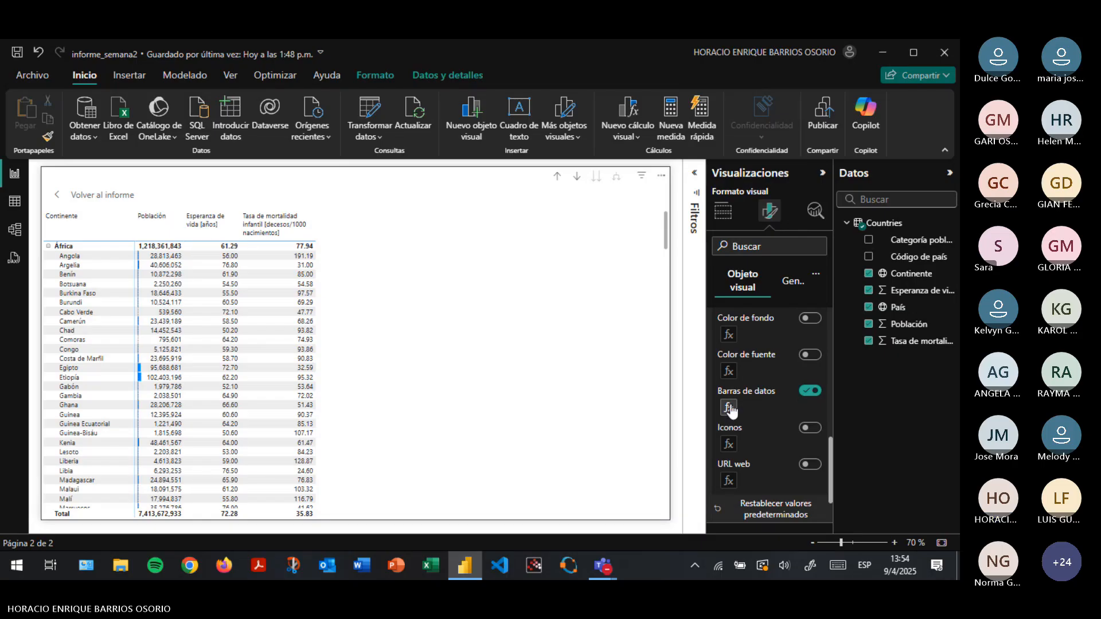
Turn off the Población data bars, enable its background colour instead, and open the background's conditional formatting settings
{"action": "left_click", "coordinate": [811, 392]}
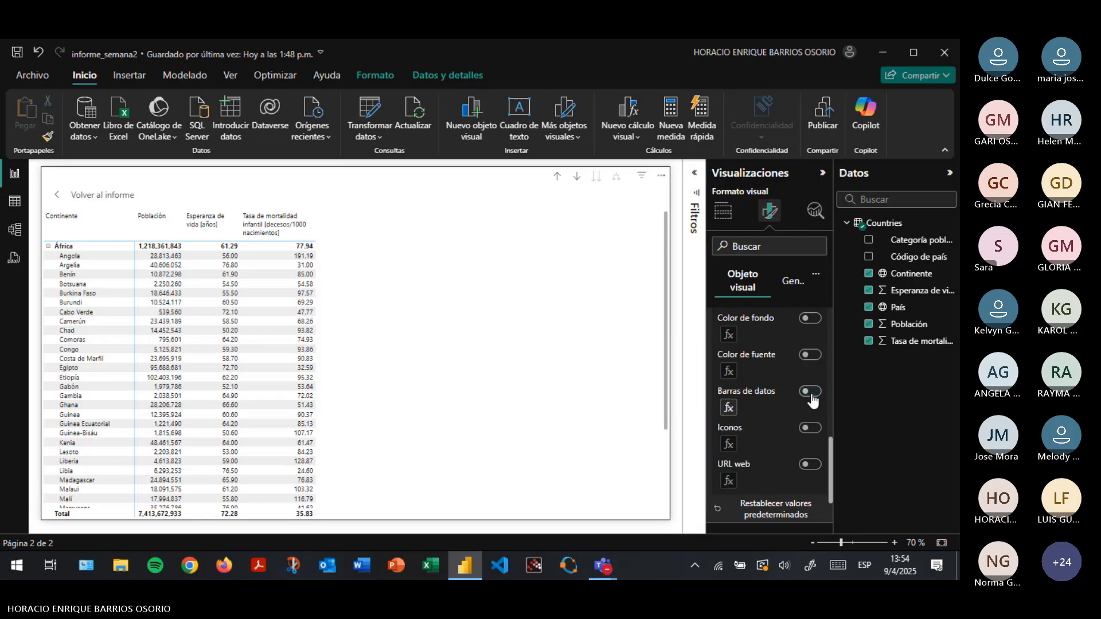
{"action": "left_click", "coordinate": [814, 319]}
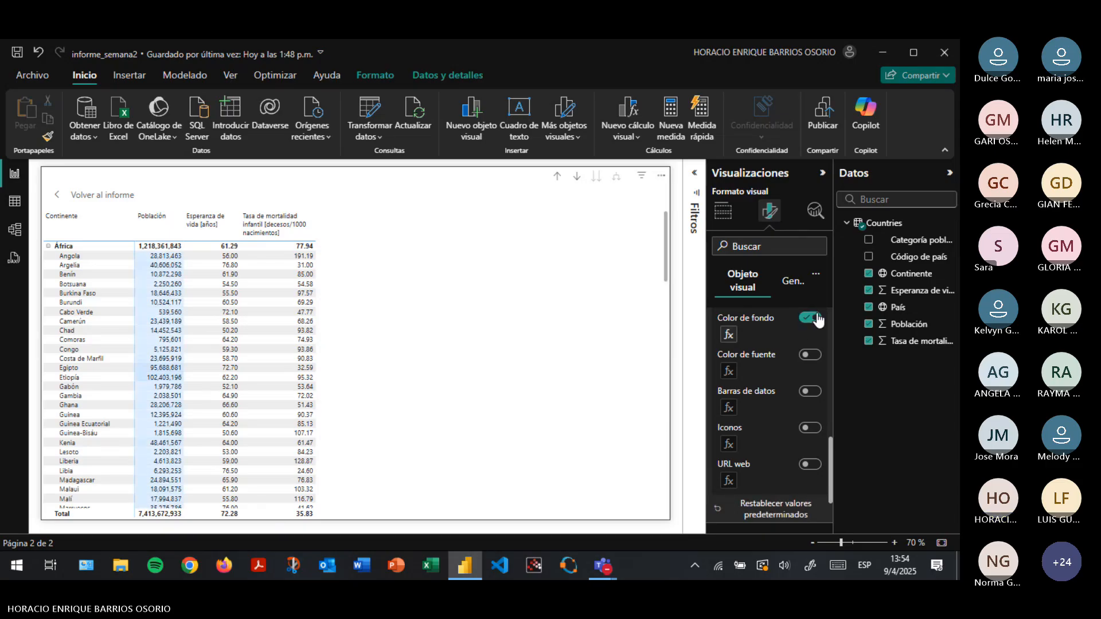
{"action": "left_click", "coordinate": [728, 337]}
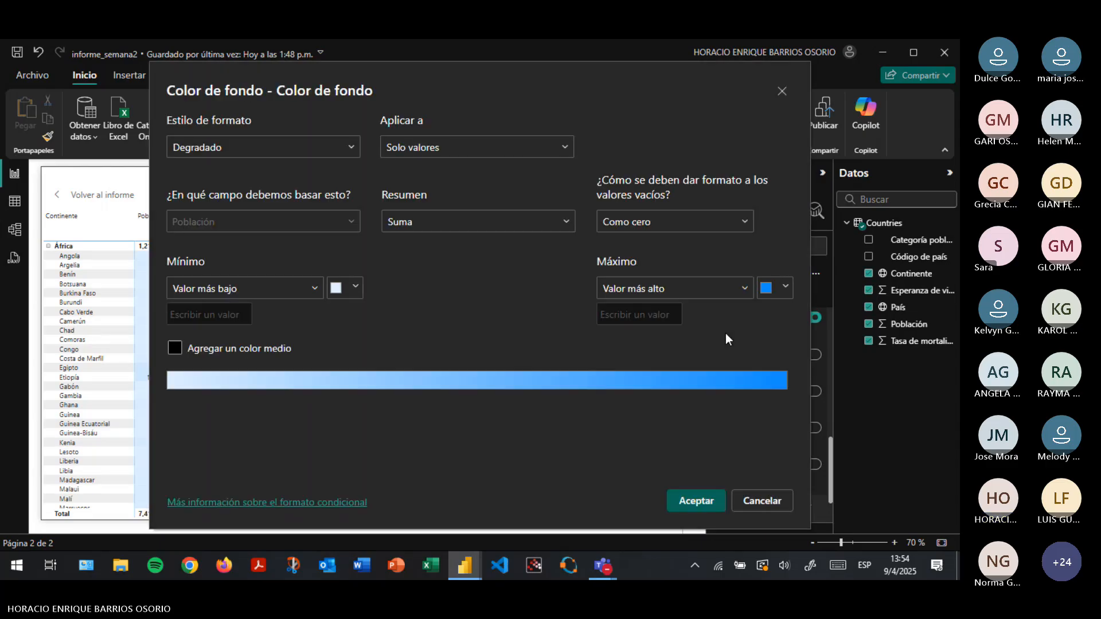
{"action": "left_click", "coordinate": [332, 146]}
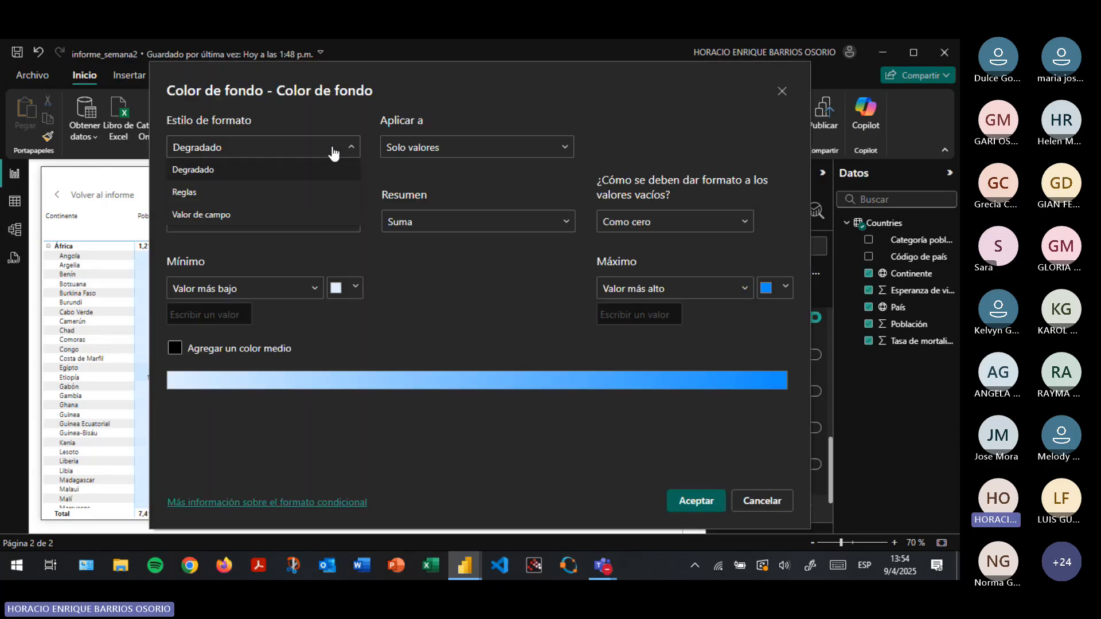
{"action": "left_click", "coordinate": [334, 150]}
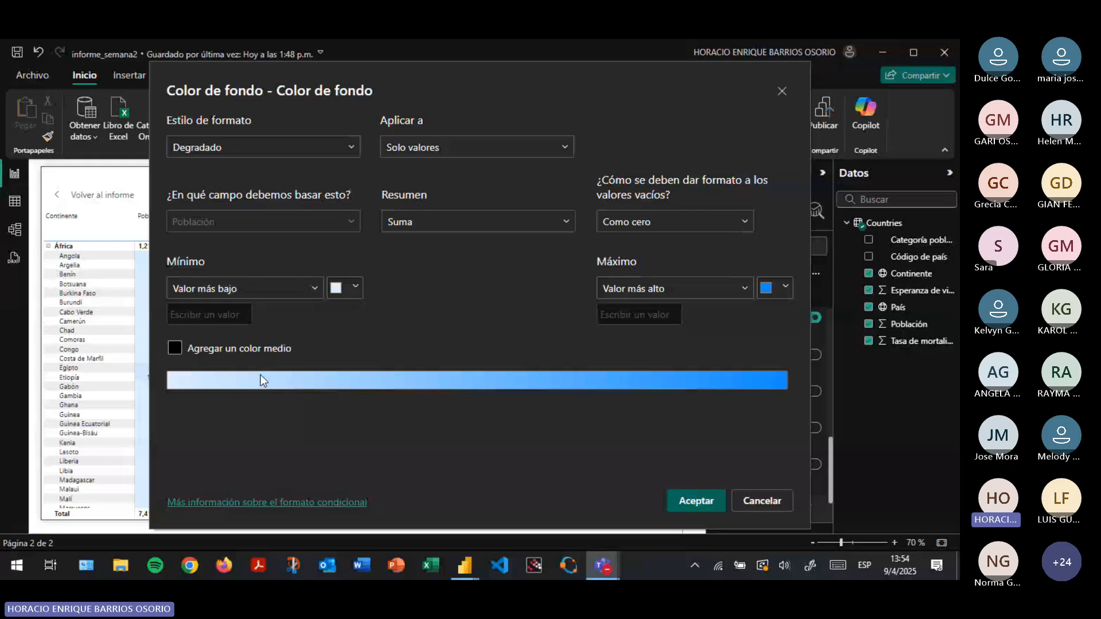
Set the background gradient's Mínimo colour to the custom light grey #E0E0E0
{"action": "left_click", "coordinate": [355, 287]}
{"action": "left_click", "coordinate": [359, 481]}
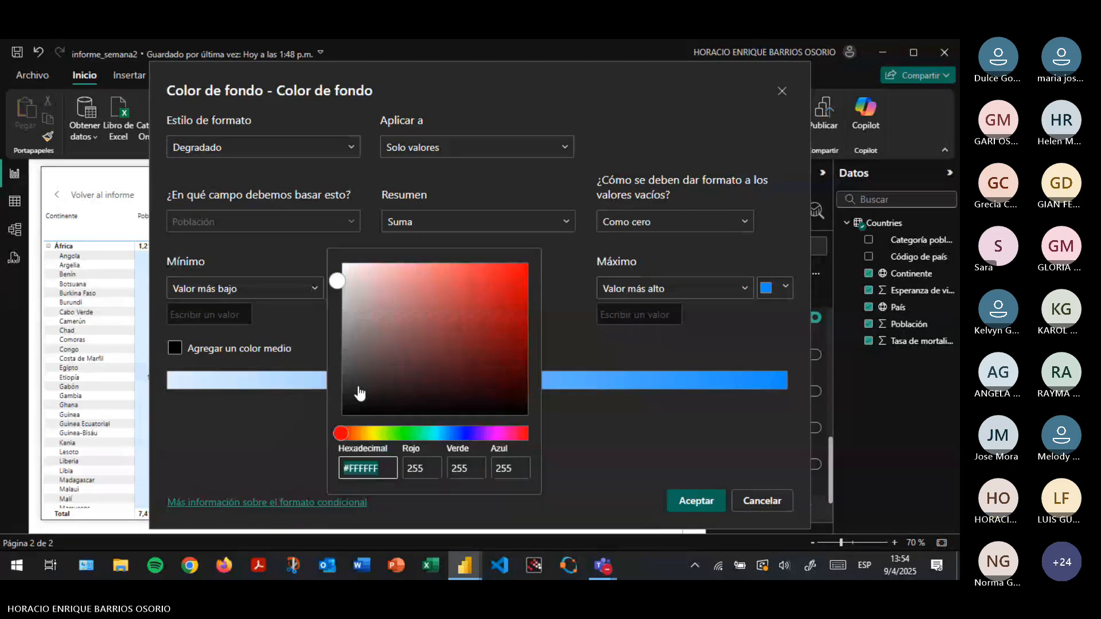
{"action": "left_click", "coordinate": [343, 276]}
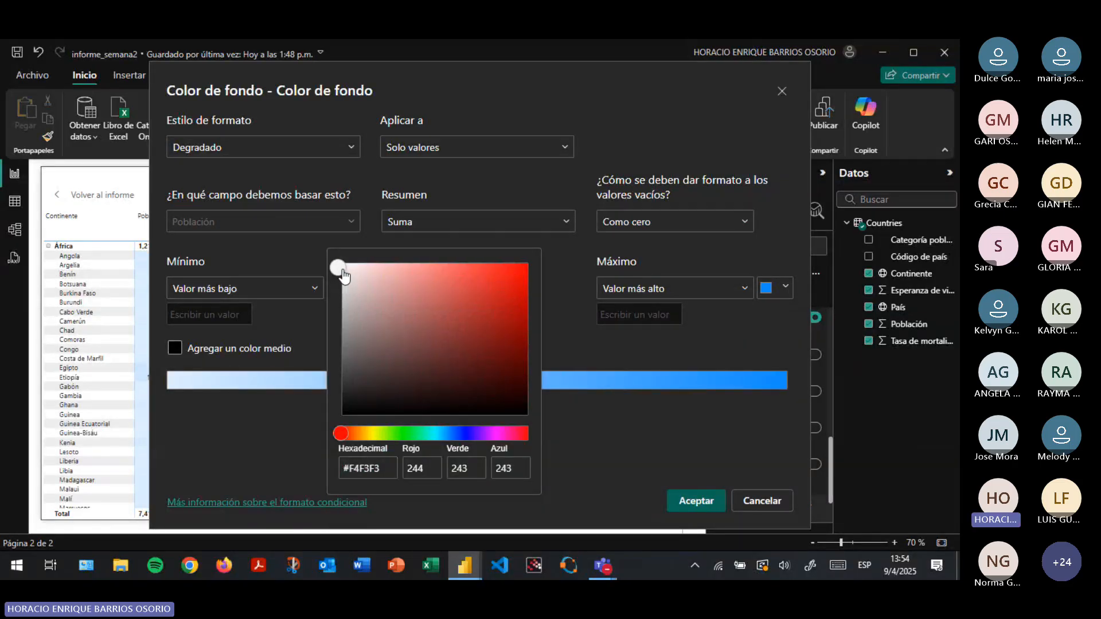
{"action": "left_click_drag", "start_coordinate": [346, 282], "coordinate": [332, 279]}
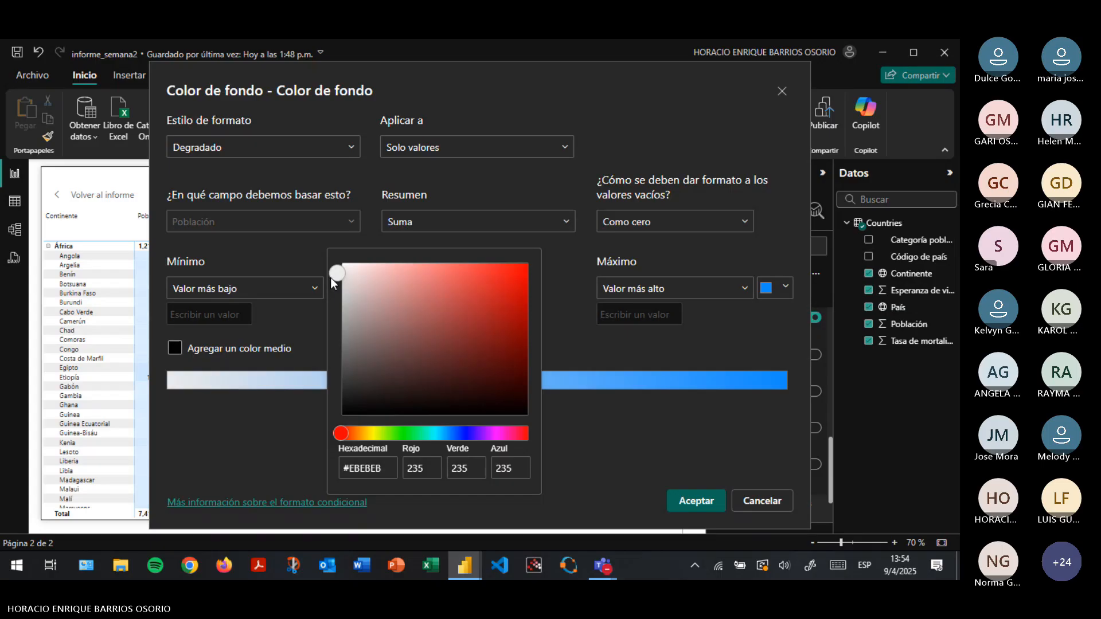
{"action": "left_click", "coordinate": [332, 281]}
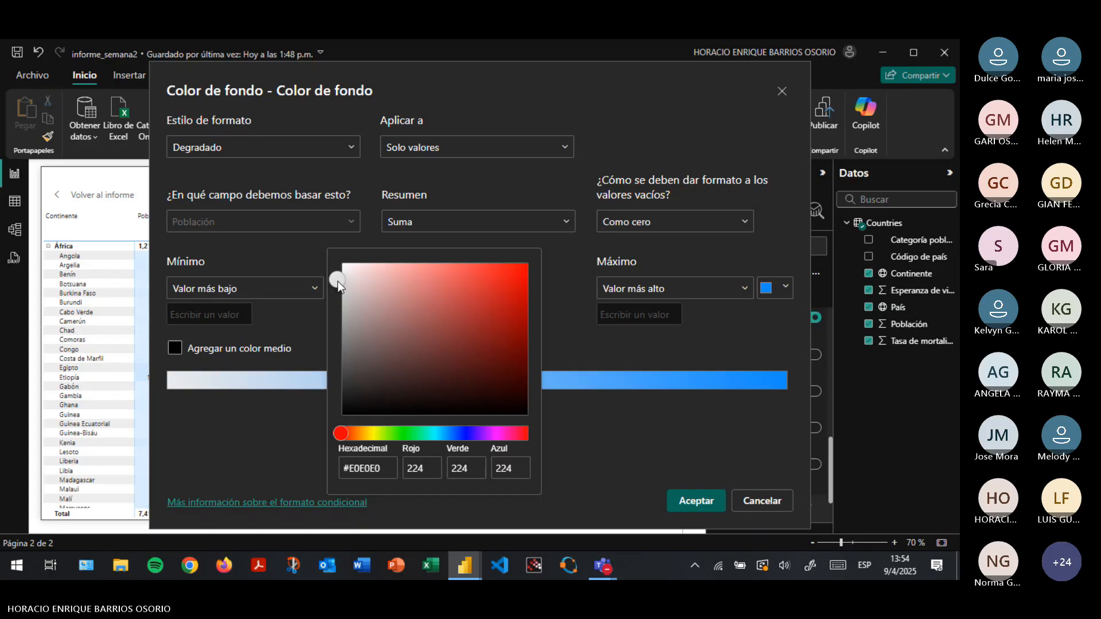
{"action": "left_click", "coordinate": [276, 409]}
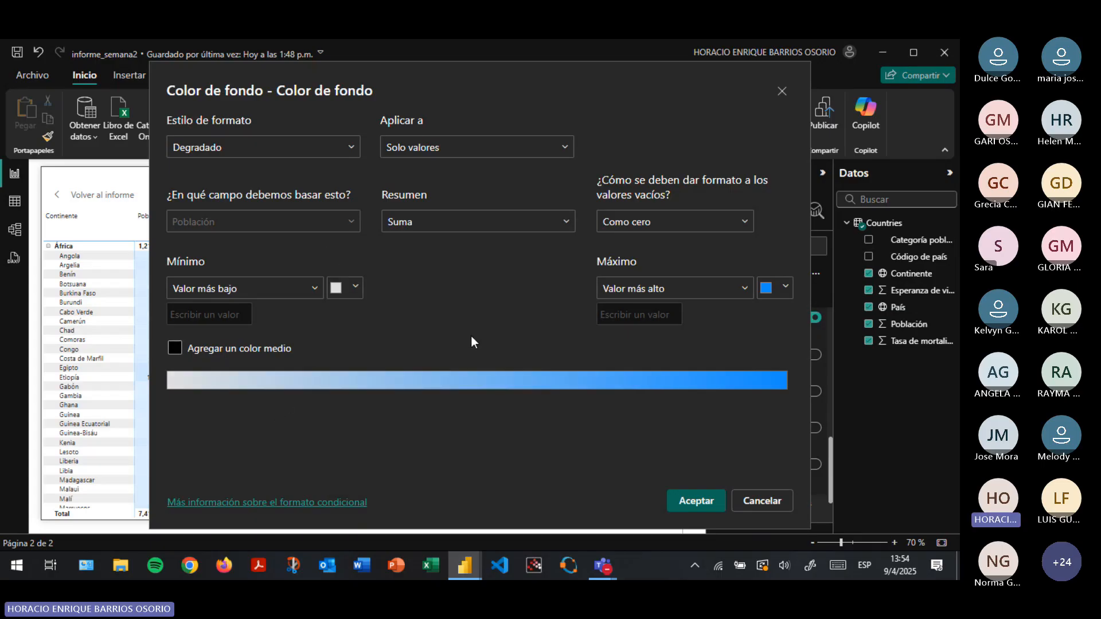
Set the background gradient's Máximo colour to a custom dark green, about #078500
{"action": "left_click", "coordinate": [786, 287]}
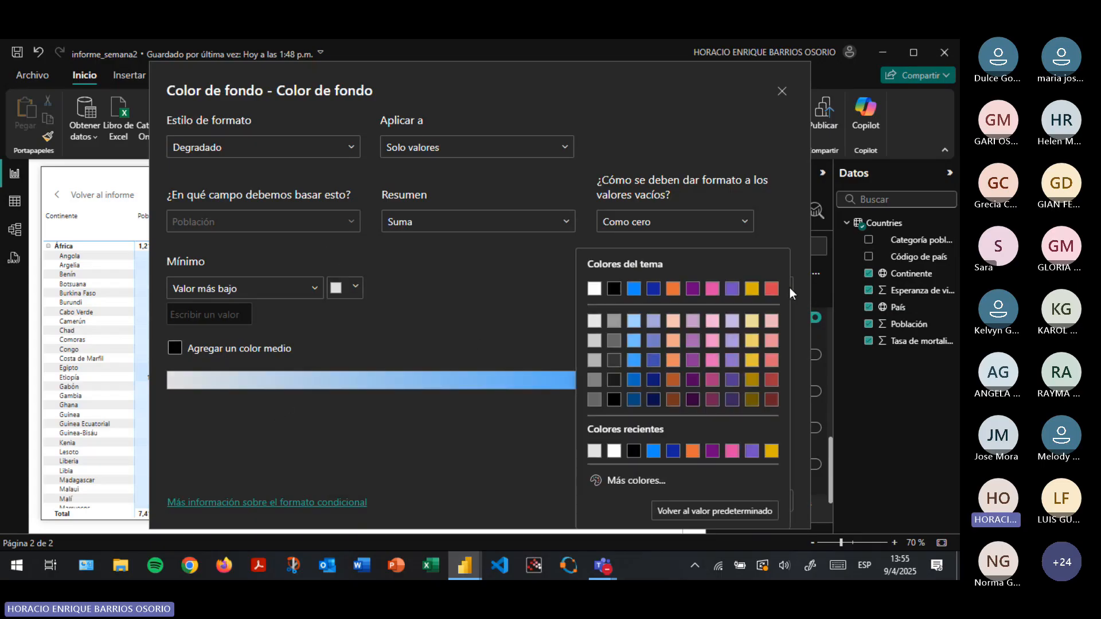
{"action": "left_click", "coordinate": [631, 481]}
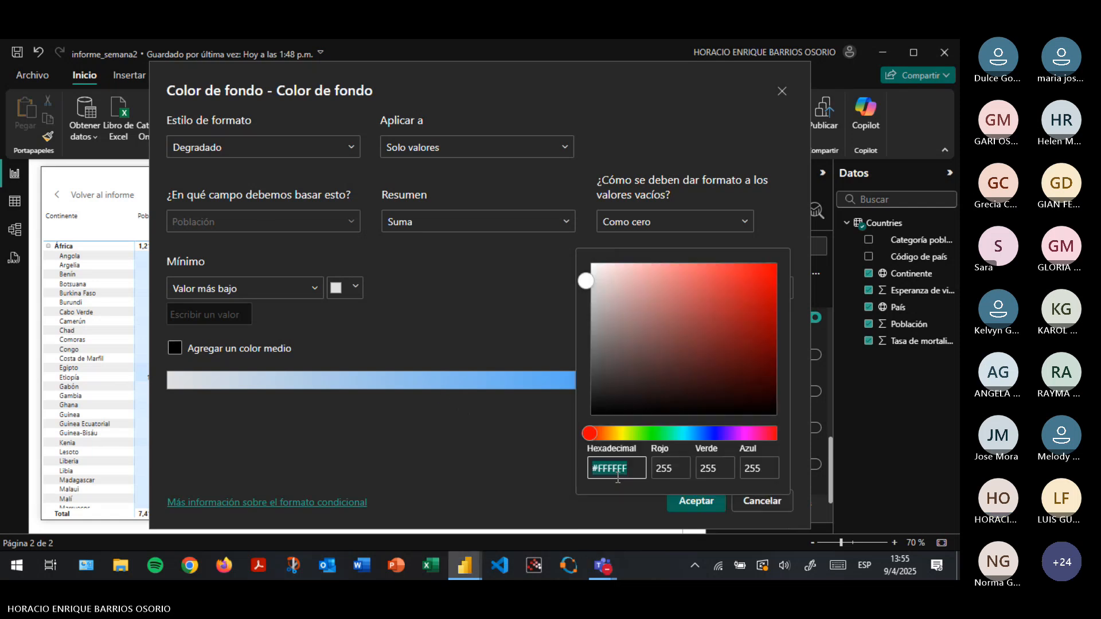
{"action": "left_click", "coordinate": [649, 434]}
{"action": "left_click_drag", "start_coordinate": [763, 315], "coordinate": [777, 336]}
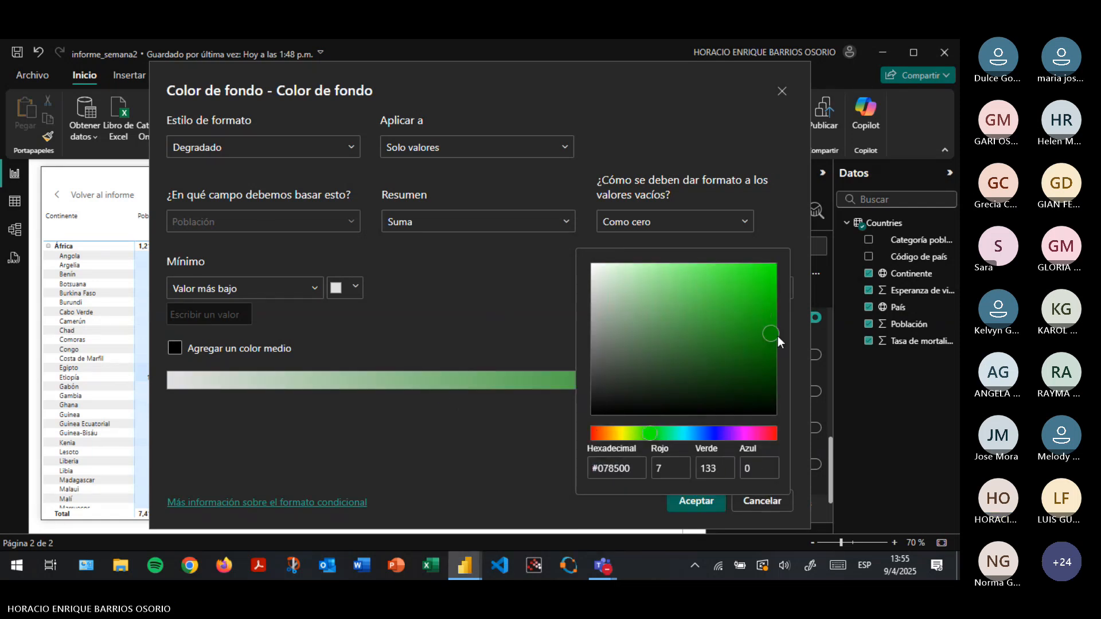
{"action": "left_click", "coordinate": [519, 315]}
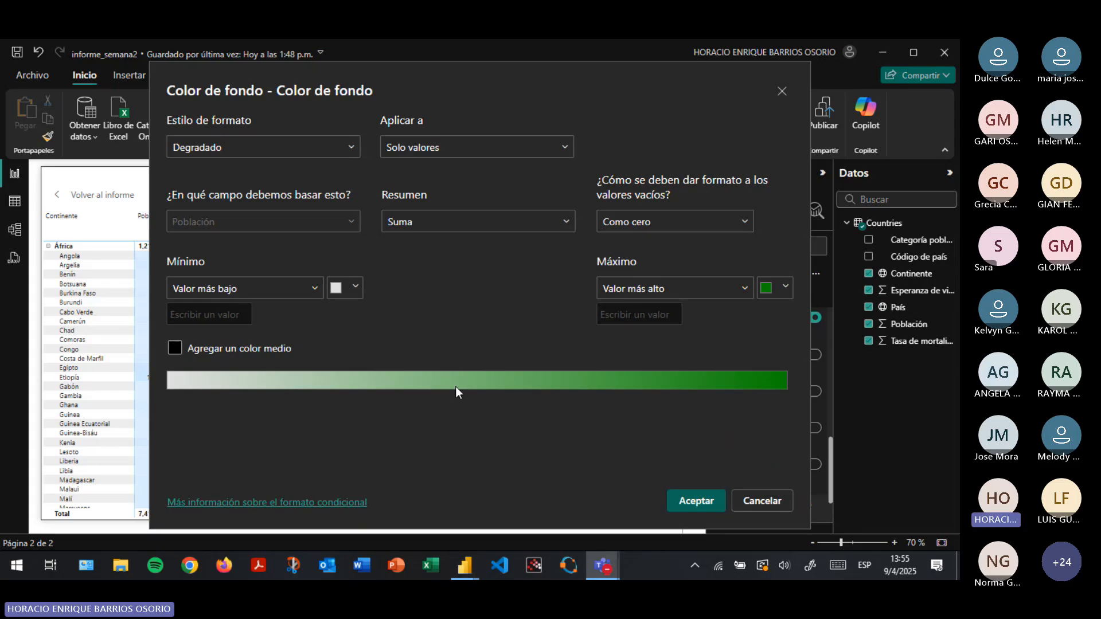
Set the background gradient's Mínimo colour to a custom light green, about #77FB89, and apply the conditional formatting
{"action": "left_click", "coordinate": [339, 288]}
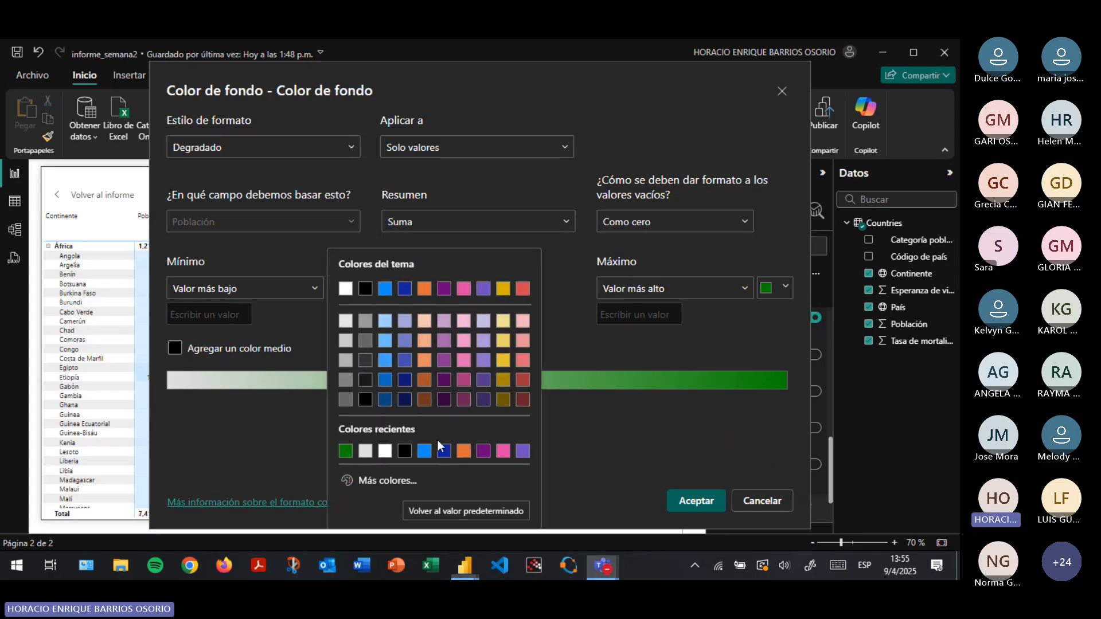
{"action": "left_click", "coordinate": [362, 480]}
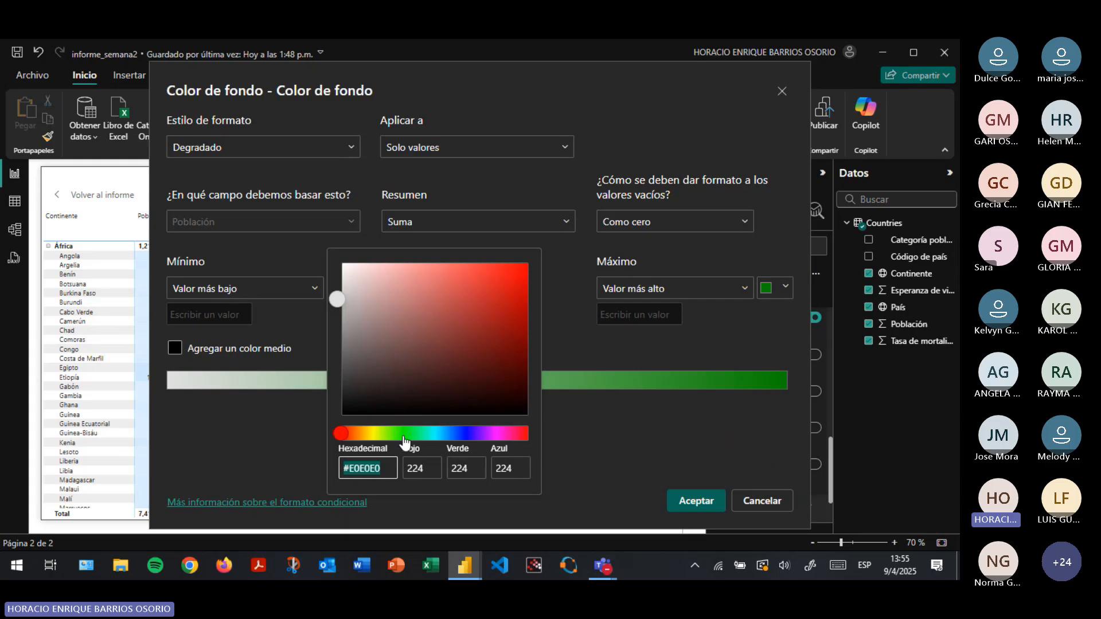
{"action": "left_click", "coordinate": [406, 433]}
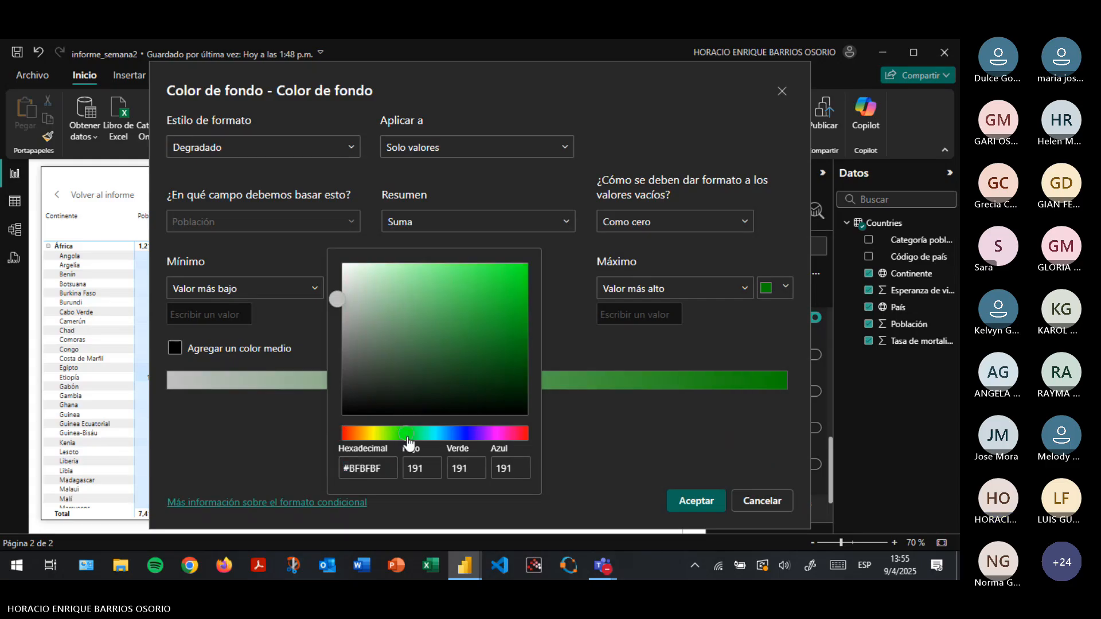
{"action": "left_click_drag", "start_coordinate": [408, 294], "coordinate": [412, 259]}
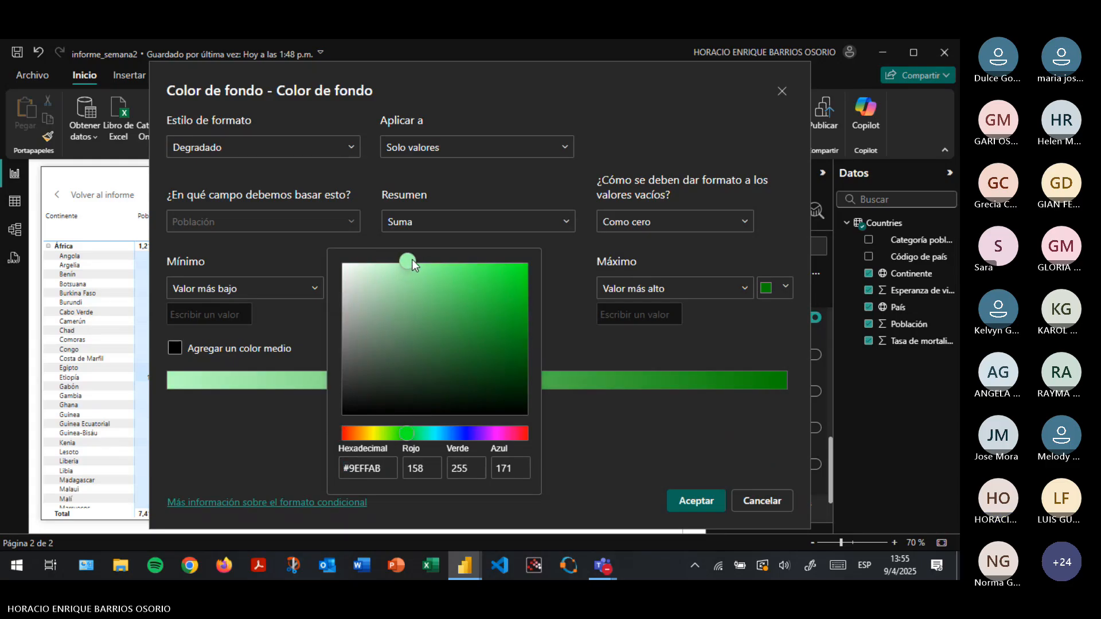
{"action": "left_click", "coordinate": [264, 439]}
{"action": "left_click", "coordinate": [355, 287]}
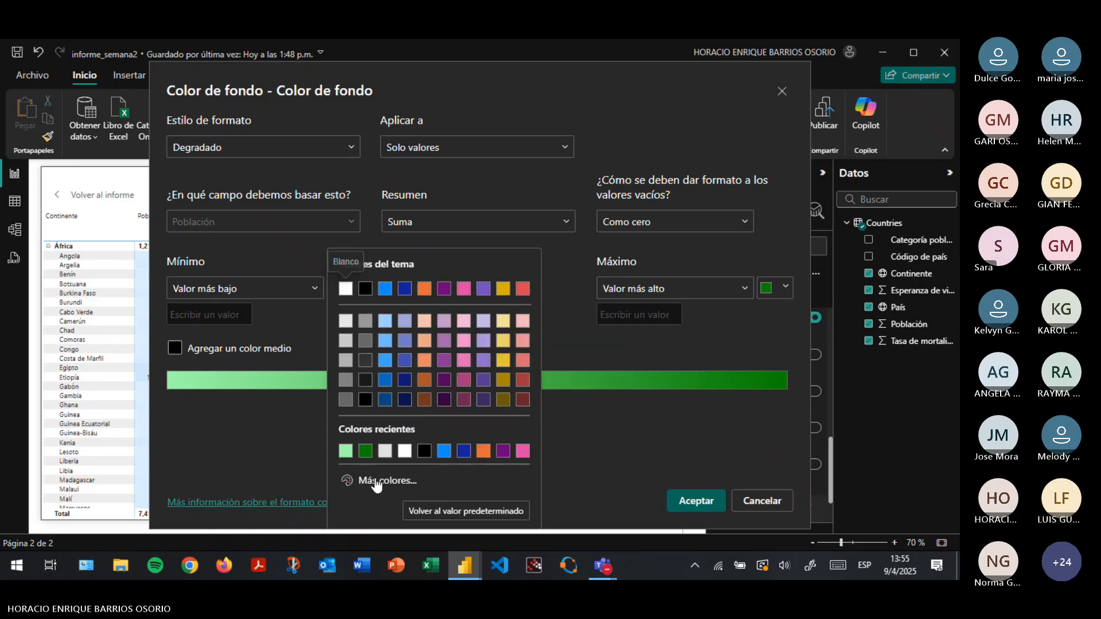
{"action": "left_click", "coordinate": [372, 481]}
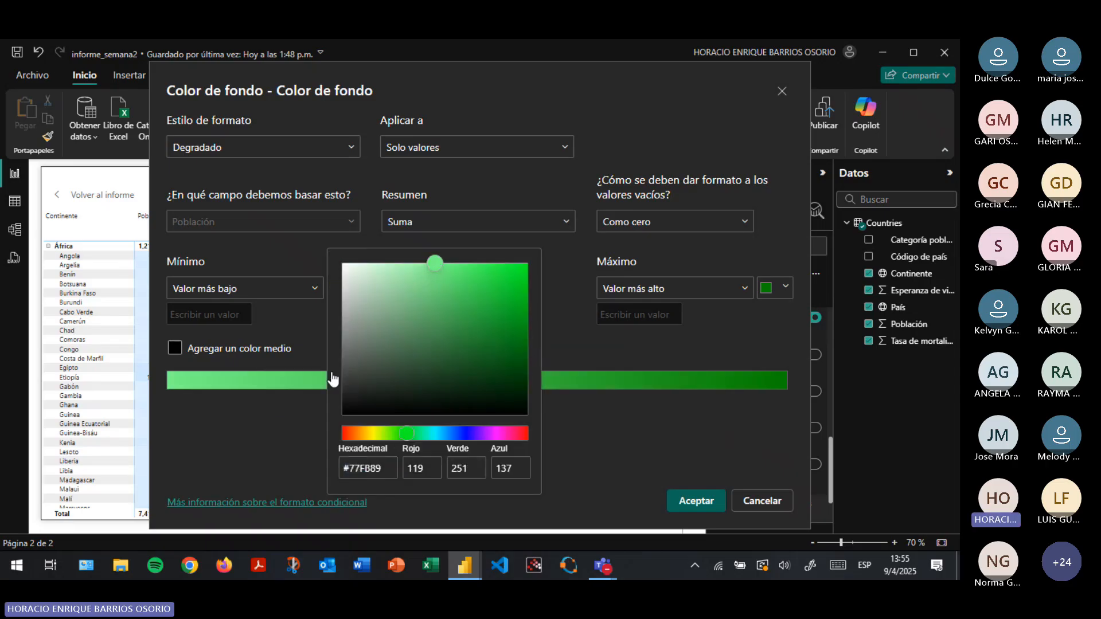
{"action": "left_click", "coordinate": [270, 432]}
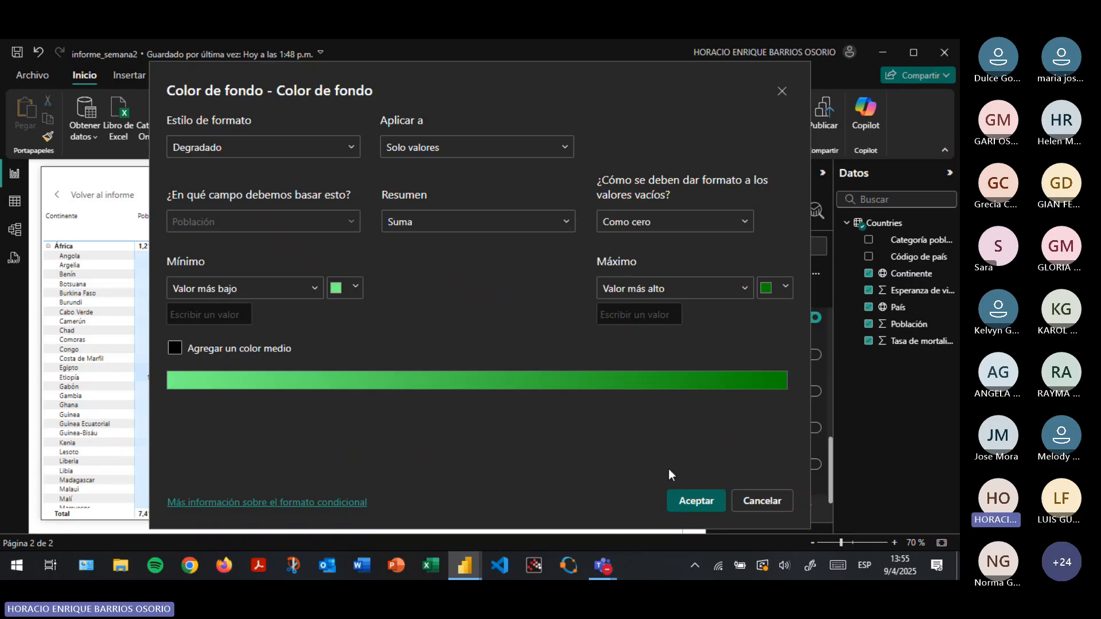
{"action": "left_click", "coordinate": [706, 504]}
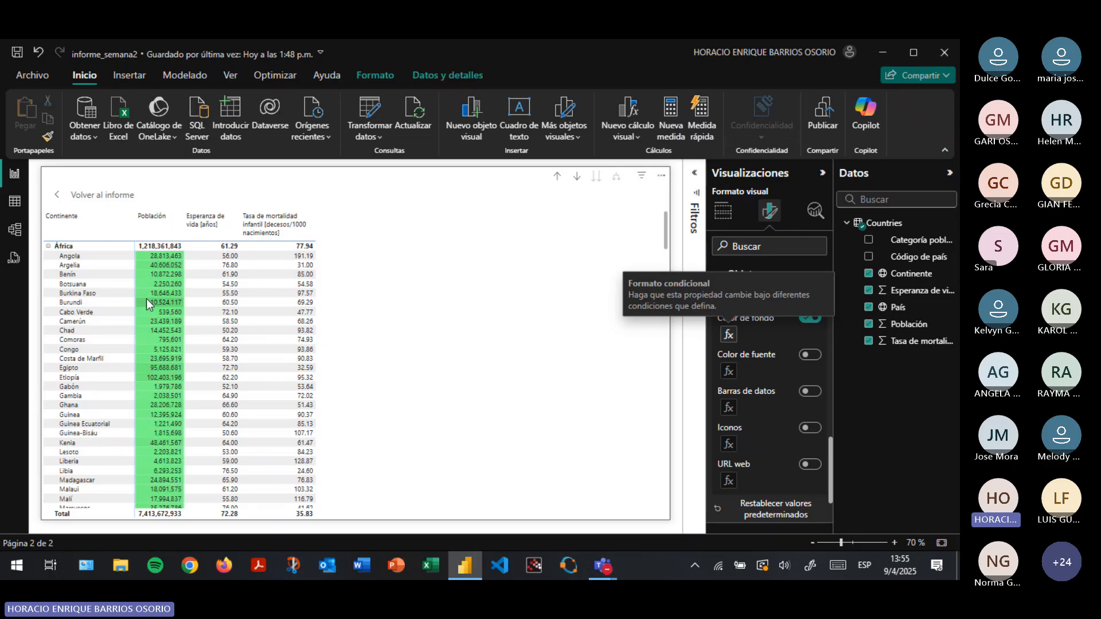
Examine the Población background gradient across the countries of each continent in the expanded matrix
{"action": "scroll", "coordinate": [146, 299], "scroll_direction": "down", "scroll_amount": 3}
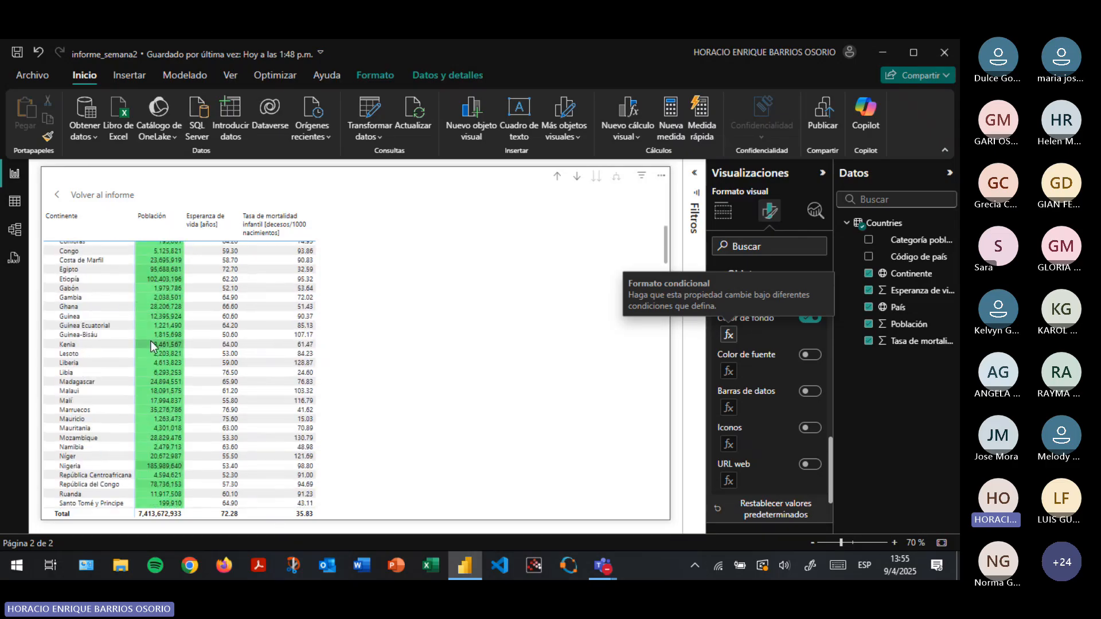
{"action": "scroll", "coordinate": [150, 341], "scroll_direction": "down", "scroll_amount": 5}
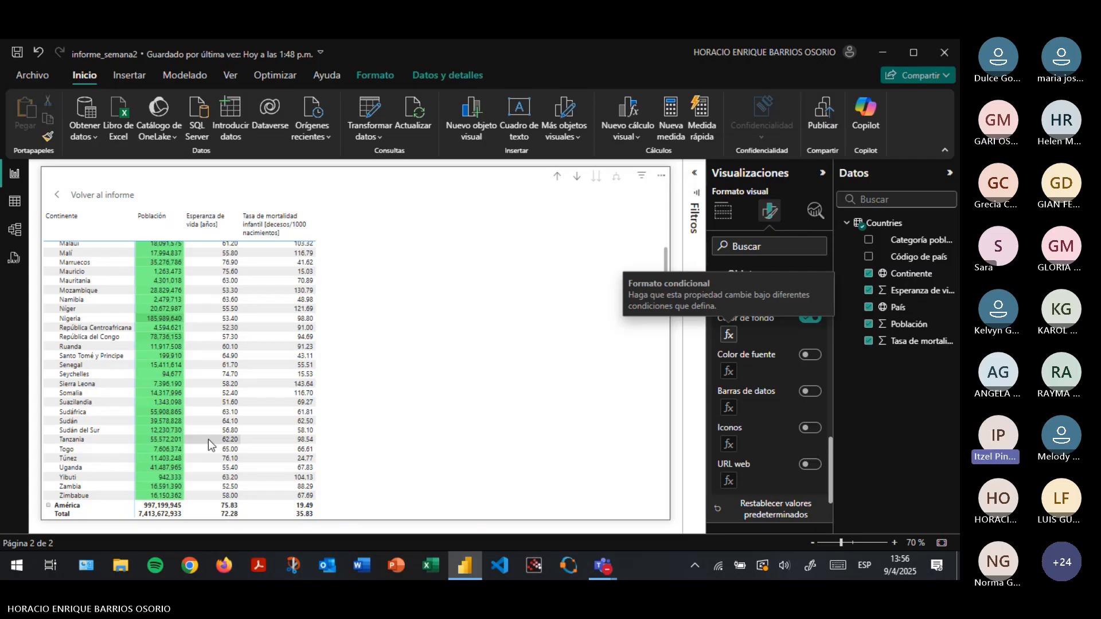
{"action": "scroll", "coordinate": [194, 434], "scroll_direction": "down", "scroll_amount": 2}
{"action": "scroll", "coordinate": [194, 435], "scroll_direction": "down", "scroll_amount": 10}
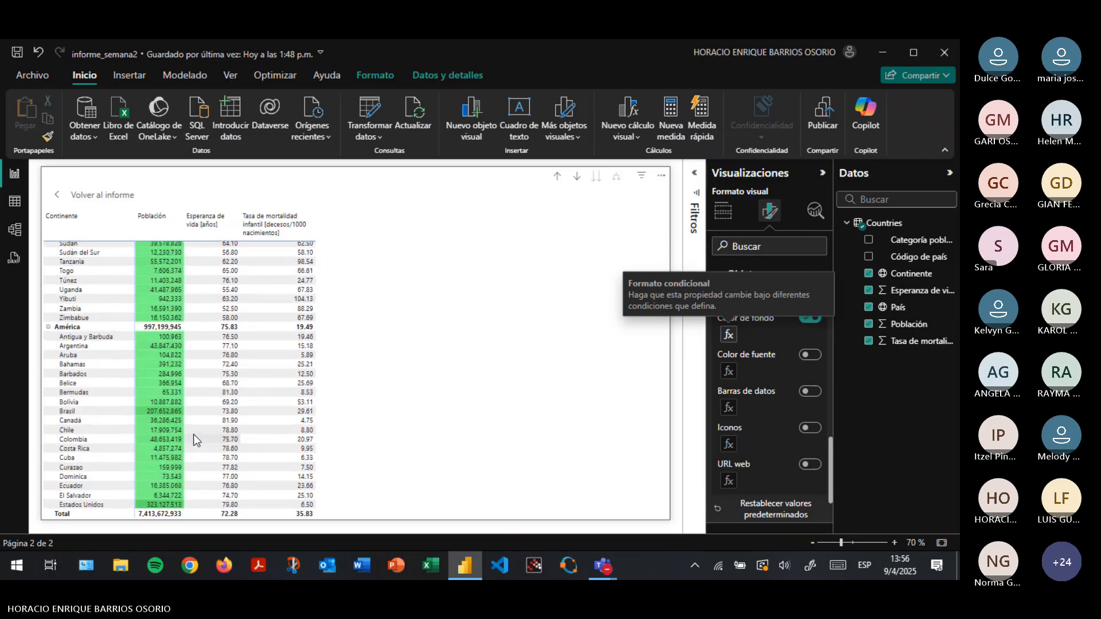
{"action": "scroll", "coordinate": [194, 435], "scroll_direction": "down", "scroll_amount": 10}
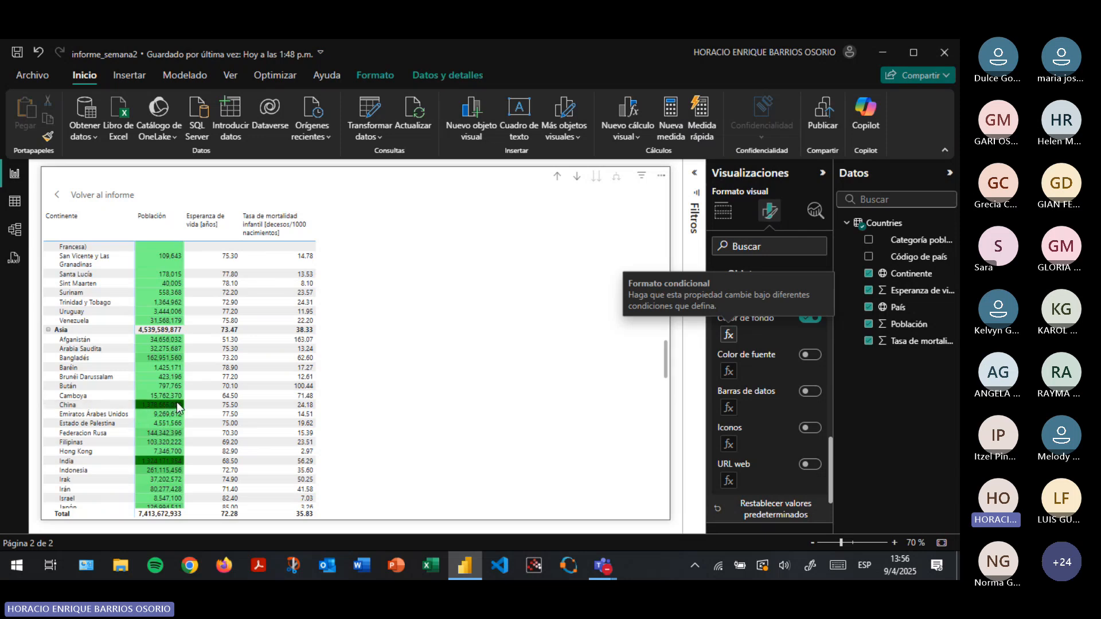
{"action": "scroll", "coordinate": [177, 401], "scroll_direction": "down", "scroll_amount": 15}
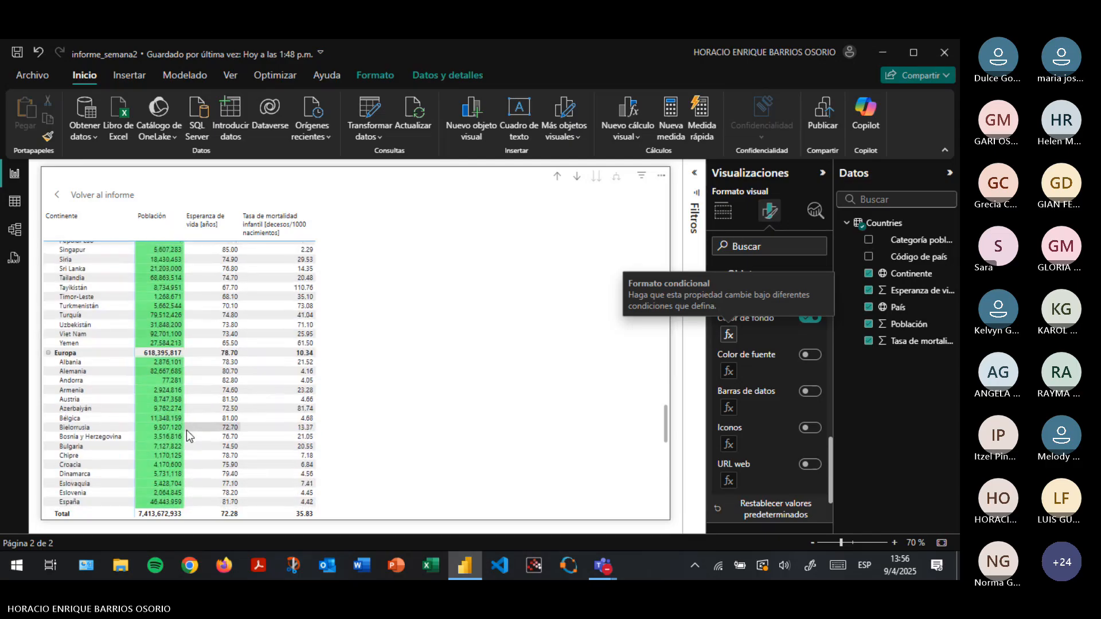
{"action": "scroll", "coordinate": [187, 430], "scroll_direction": "up", "scroll_amount": 3}
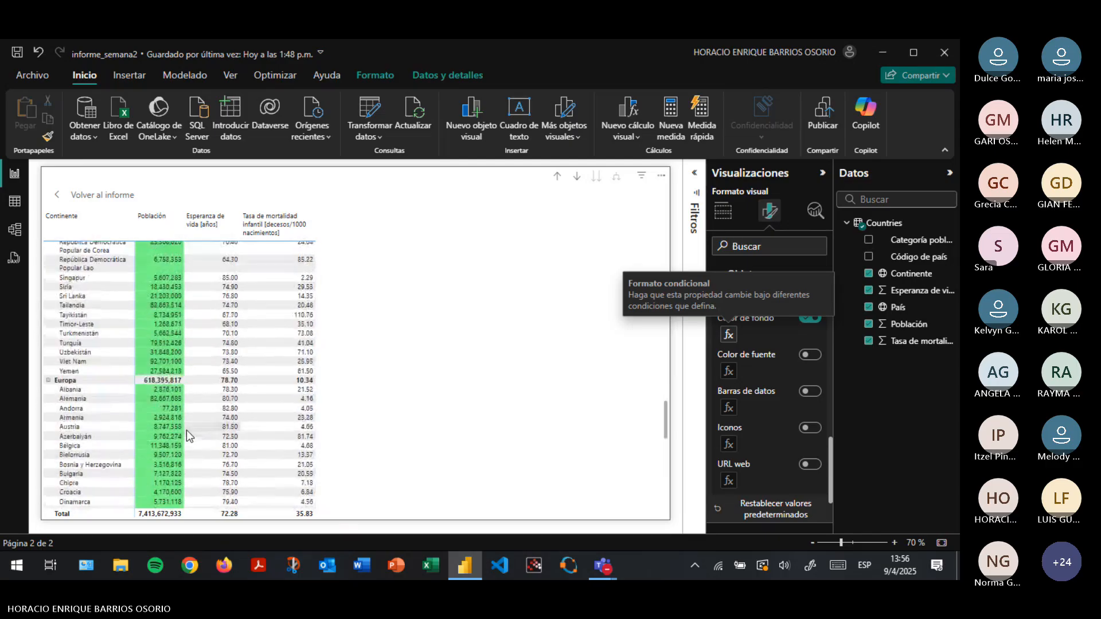
{"action": "scroll", "coordinate": [187, 431], "scroll_direction": "up", "scroll_amount": 20}
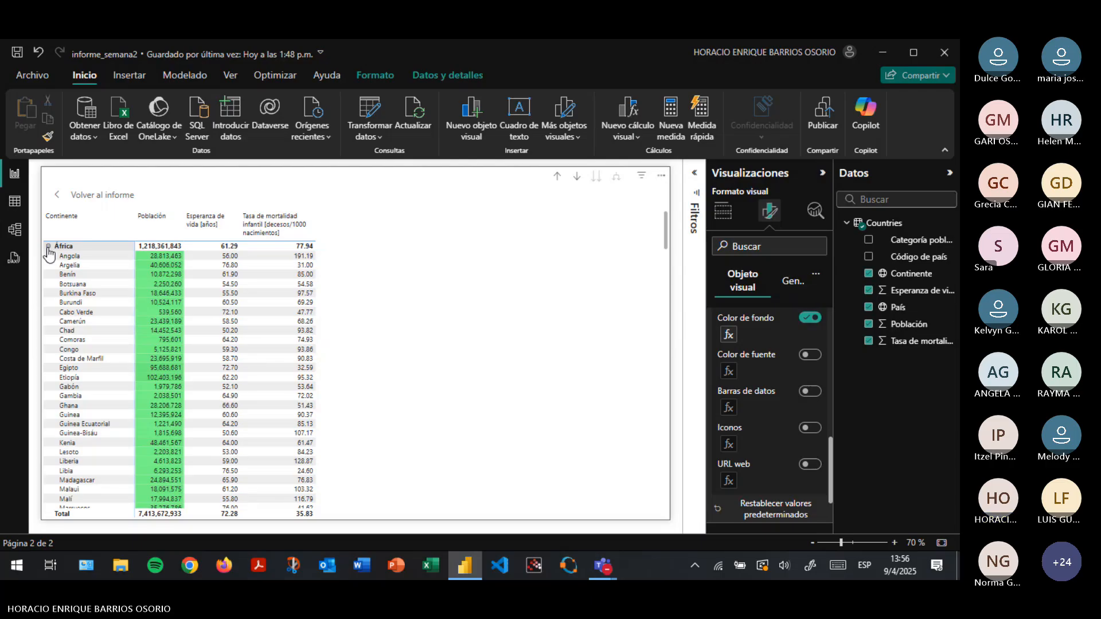
Collapse África, América, Asia, Europa and Oceanía in the matrix so only continent rows remain
{"action": "left_click", "coordinate": [48, 246]}
{"action": "left_click", "coordinate": [49, 265]}
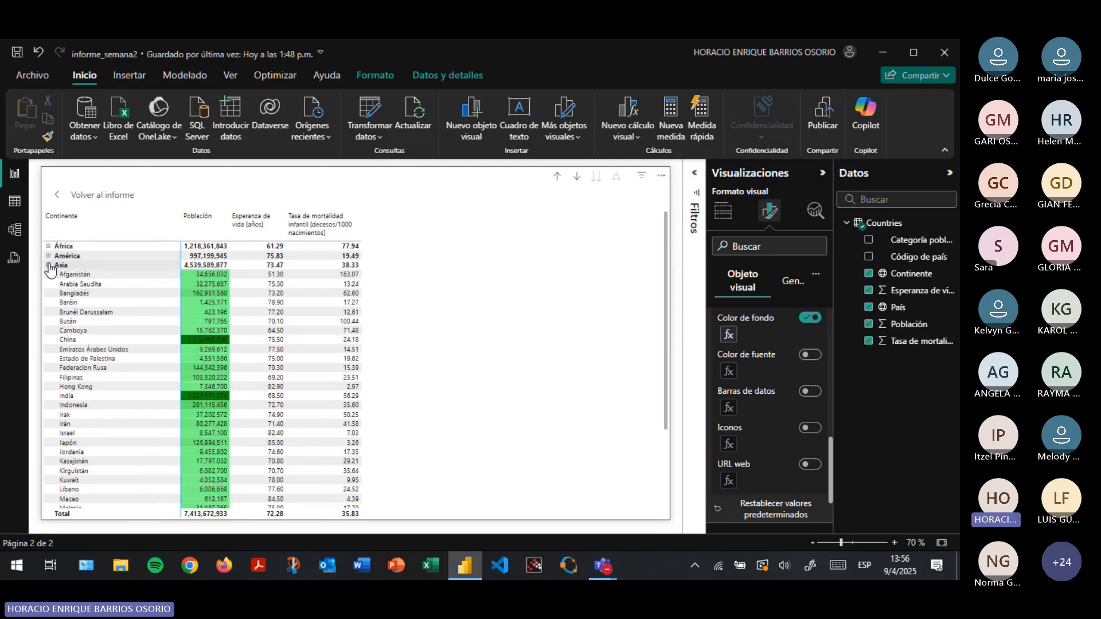
{"action": "left_click", "coordinate": [48, 265]}
{"action": "left_click", "coordinate": [48, 275]}
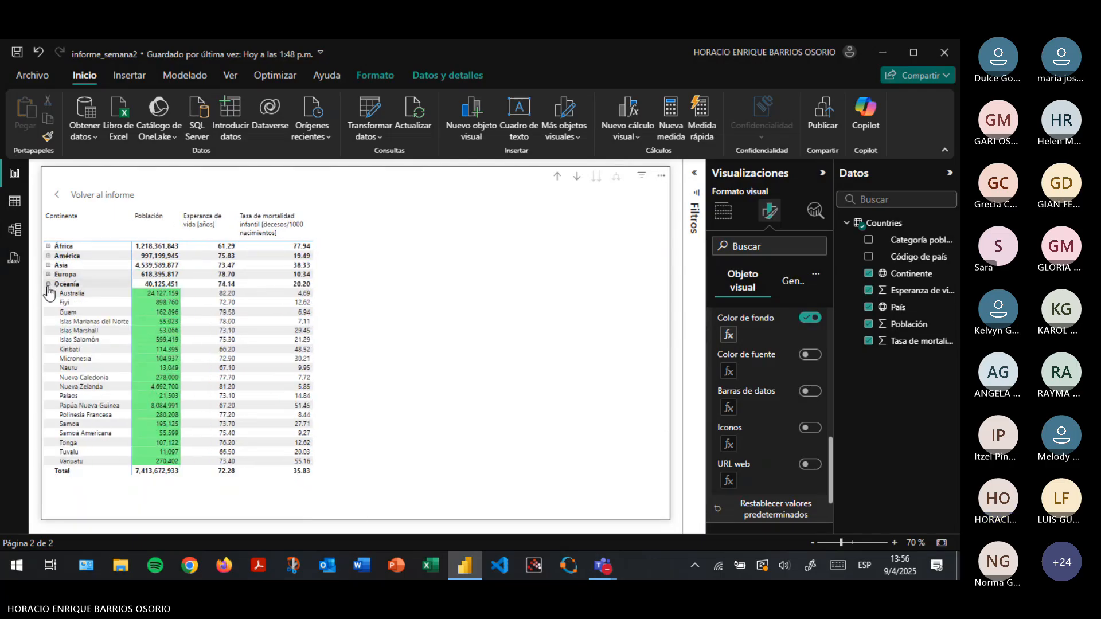
{"action": "left_click", "coordinate": [48, 284]}
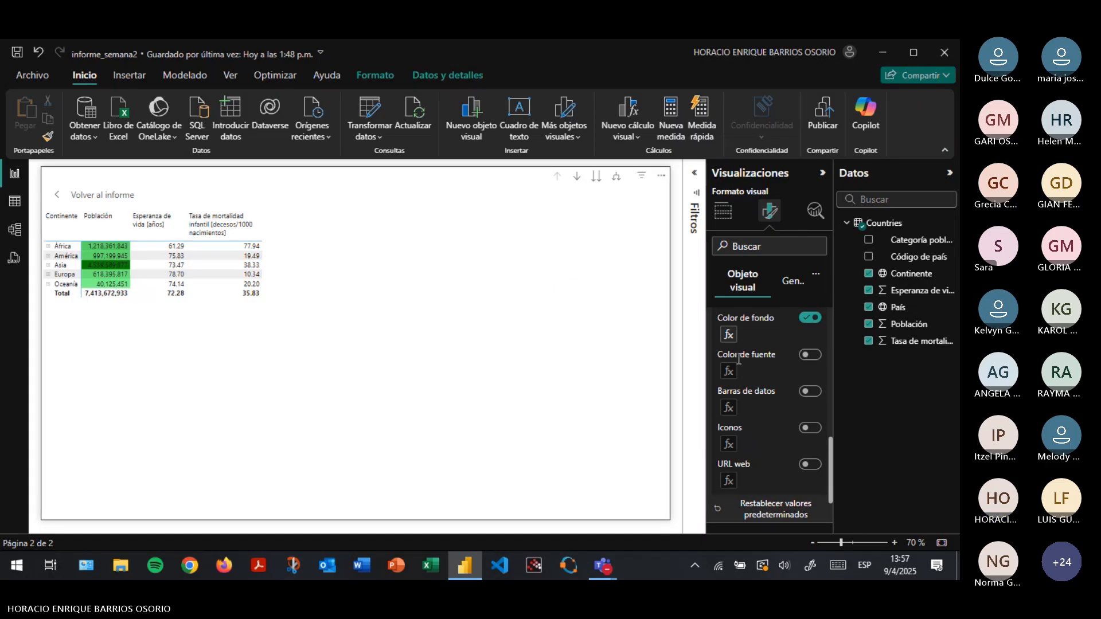
Enable Población's conditional font colour with a gradient from black at Mínimo to white at Máximo, apply it and check Asia's countries
{"action": "scroll", "coordinate": [747, 385], "scroll_direction": "down", "scroll_amount": 2}
{"action": "scroll", "coordinate": [748, 387], "scroll_direction": "up", "scroll_amount": 2}
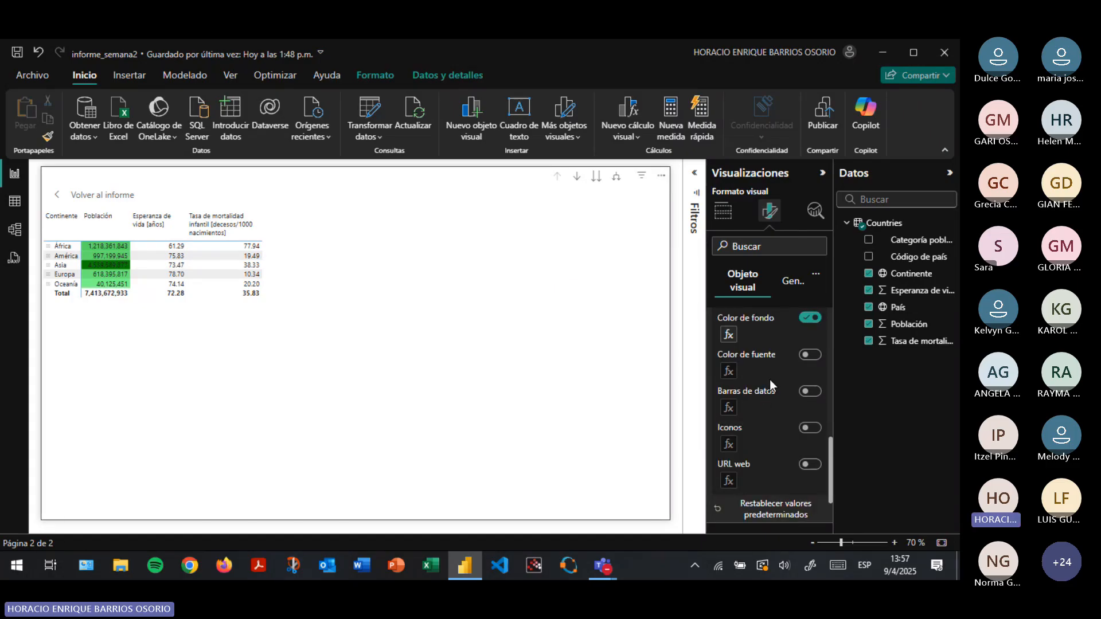
{"action": "left_click", "coordinate": [810, 356]}
{"action": "left_click", "coordinate": [728, 373]}
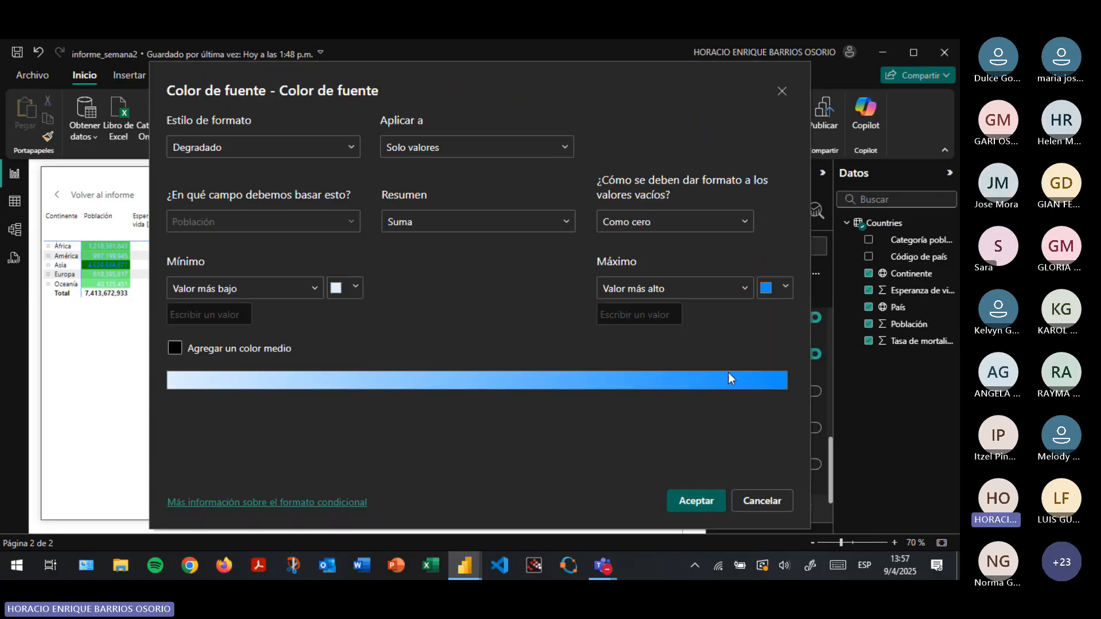
{"action": "left_click", "coordinate": [345, 289]}
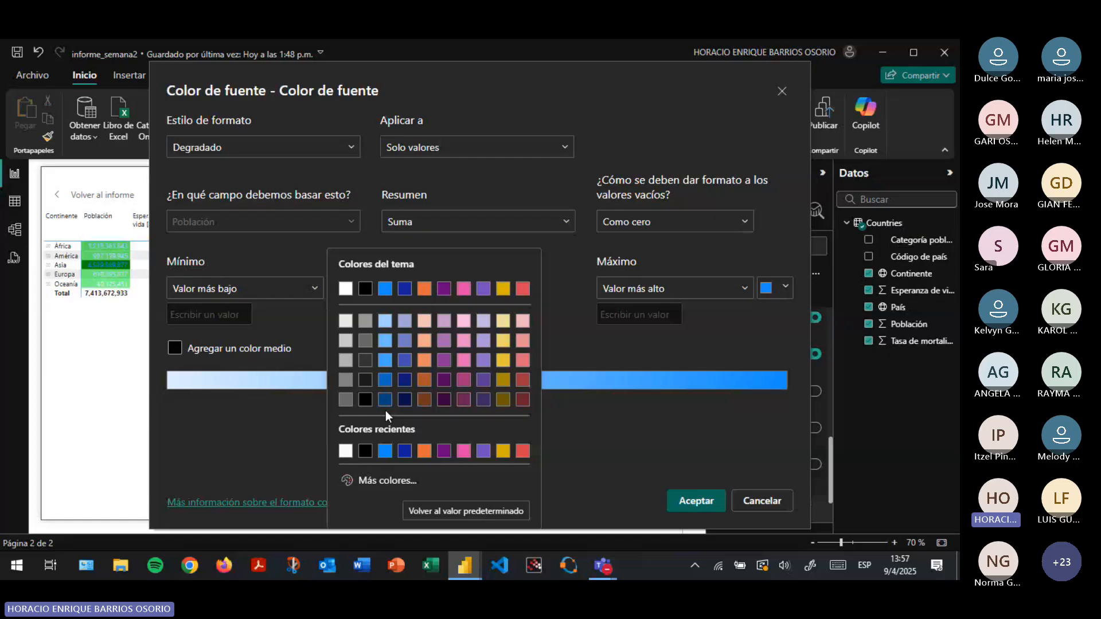
{"action": "left_click", "coordinate": [365, 400]}
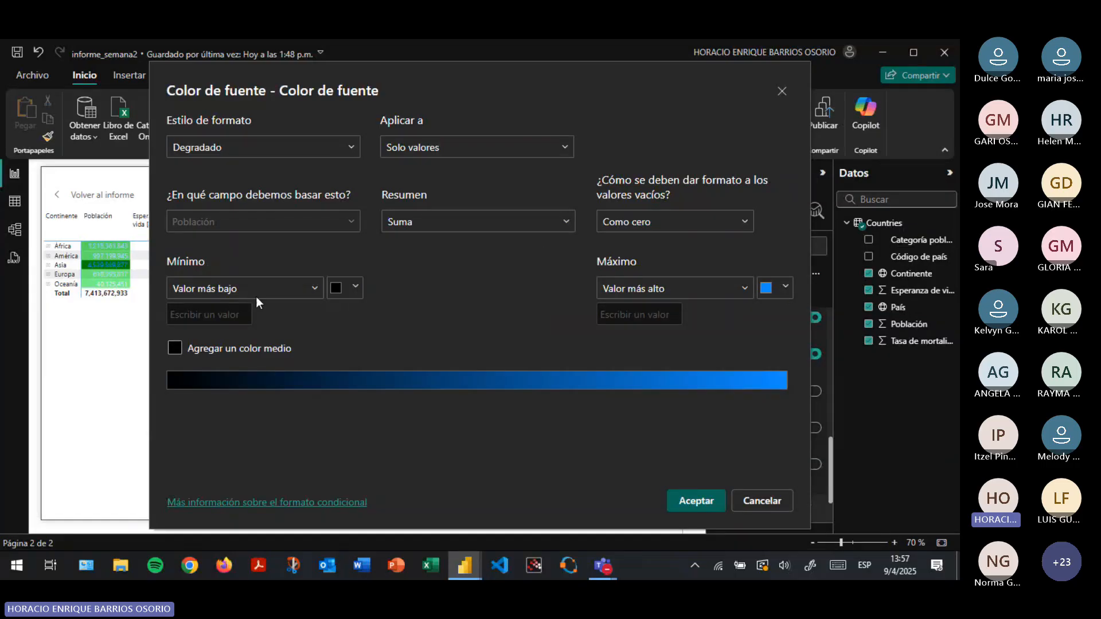
{"action": "left_click", "coordinate": [777, 289]}
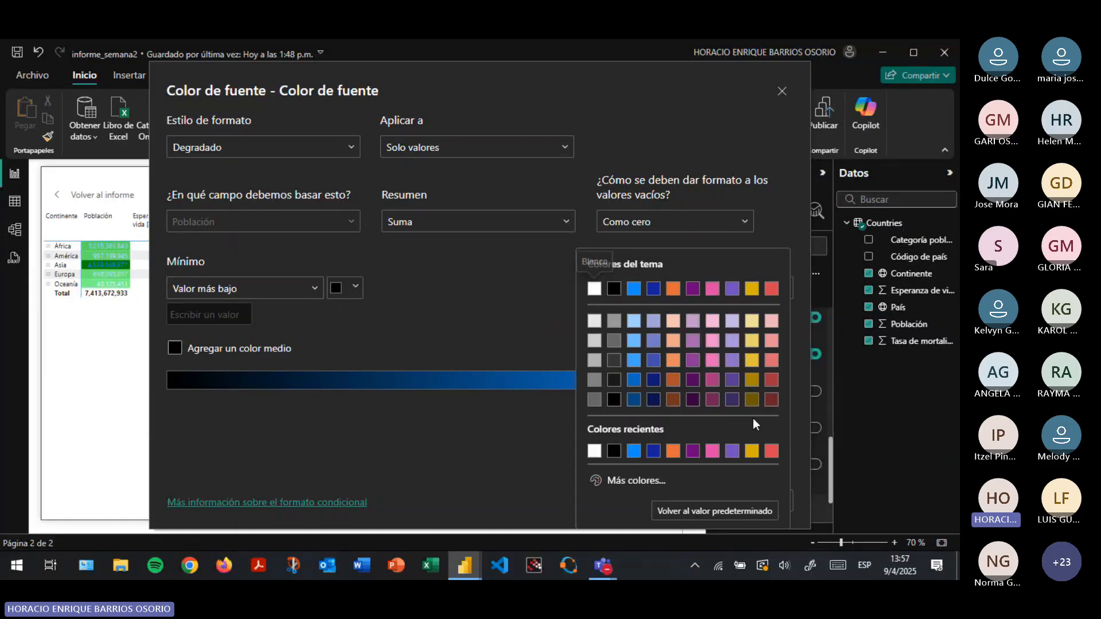
{"action": "left_click", "coordinate": [594, 288]}
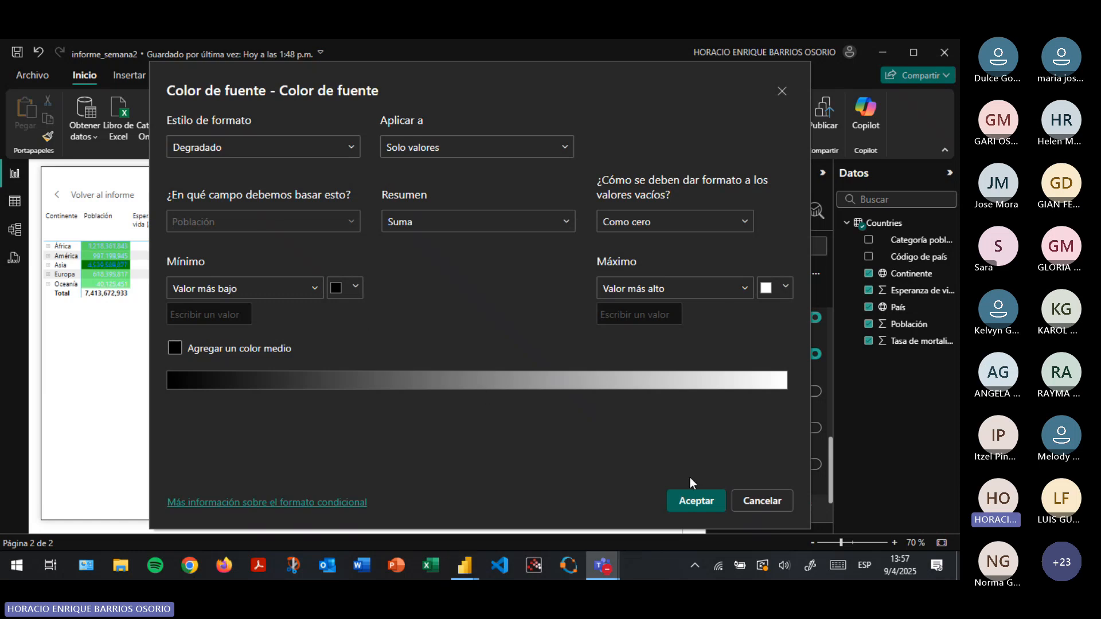
{"action": "left_click", "coordinate": [695, 501]}
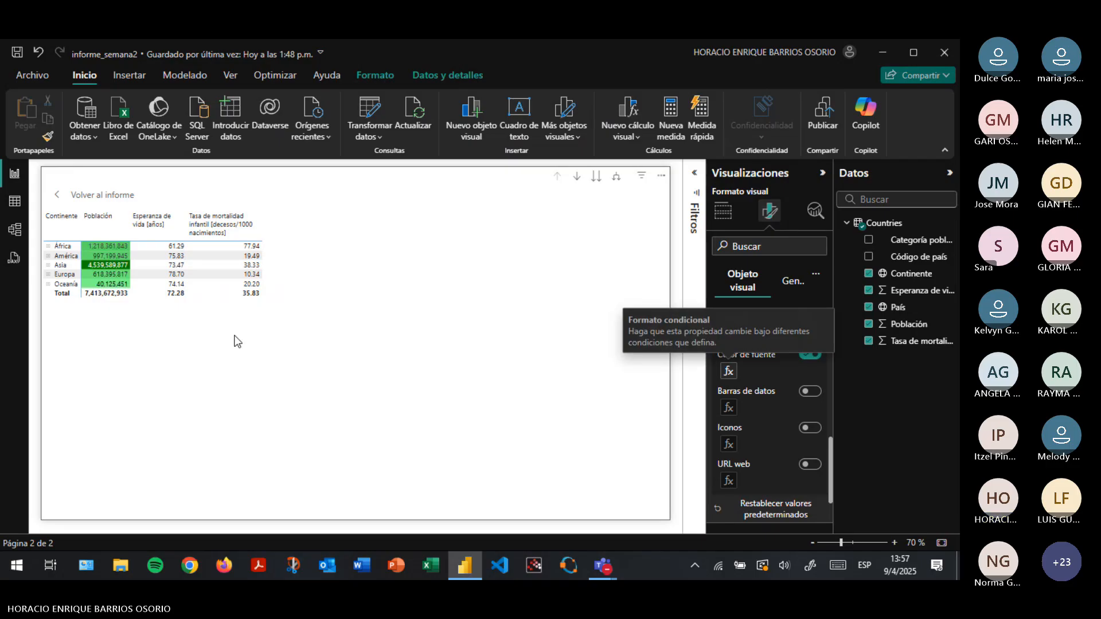
{"action": "left_click", "coordinate": [49, 267]}
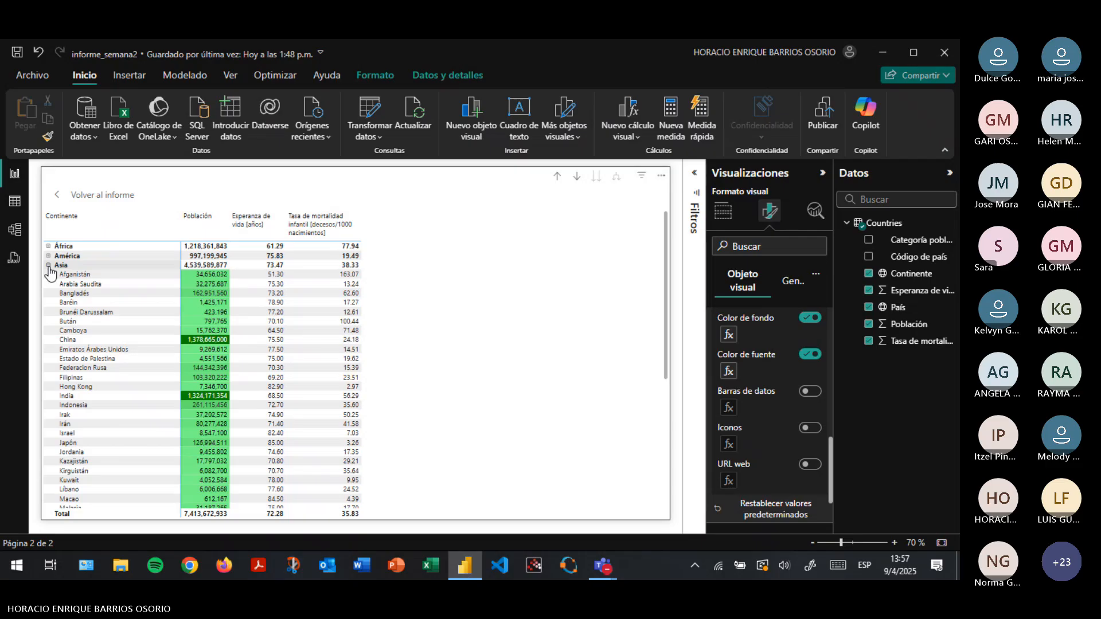
{"action": "left_click", "coordinate": [49, 266]}
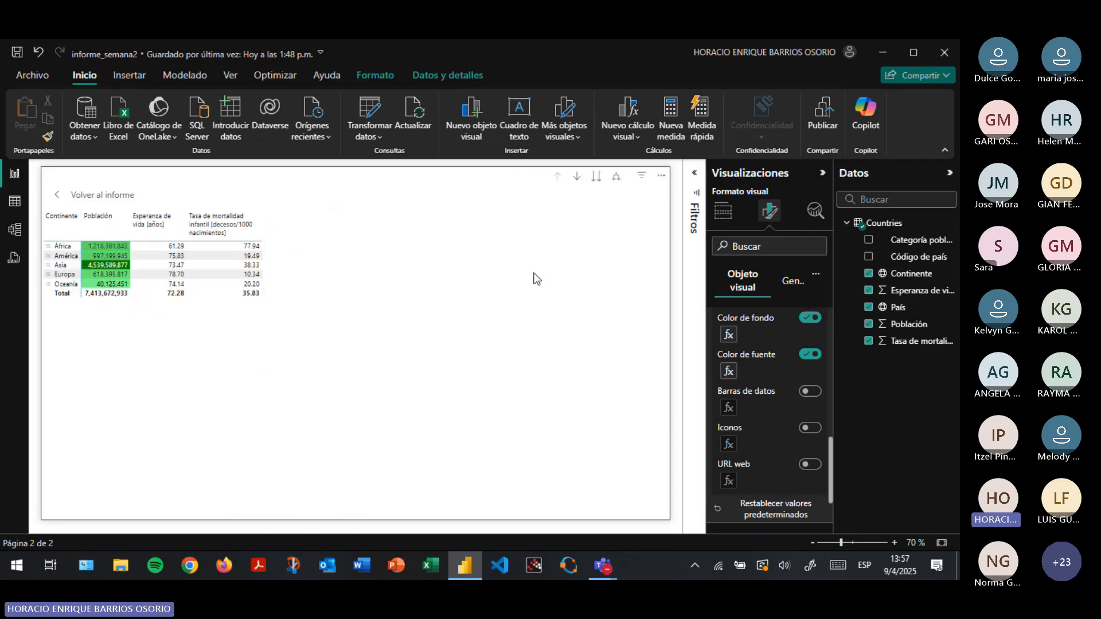
Add a middle colour to Población's background gradient and set Centro to a custom medium green
{"action": "left_click", "coordinate": [729, 331]}
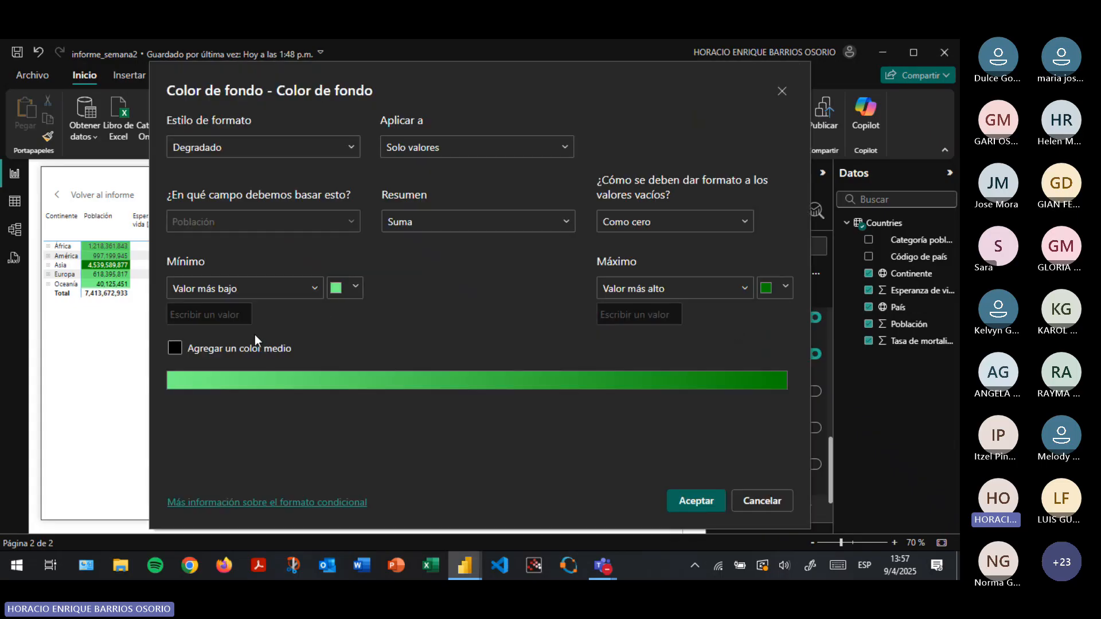
{"action": "left_click", "coordinate": [175, 348]}
{"action": "left_click", "coordinate": [568, 298]}
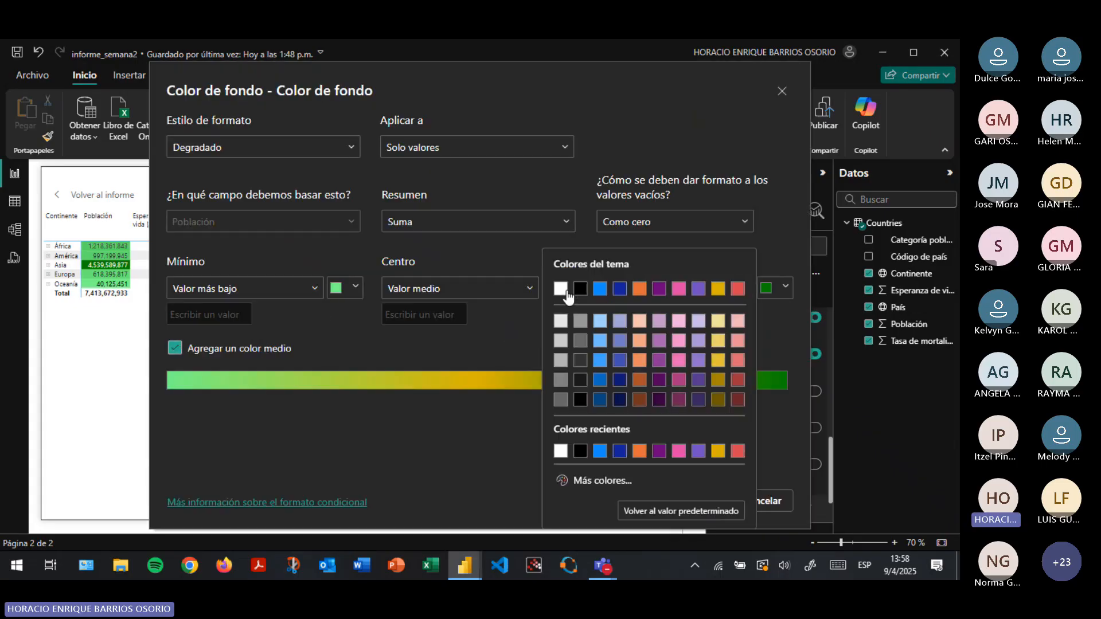
{"action": "left_click", "coordinate": [624, 486]}
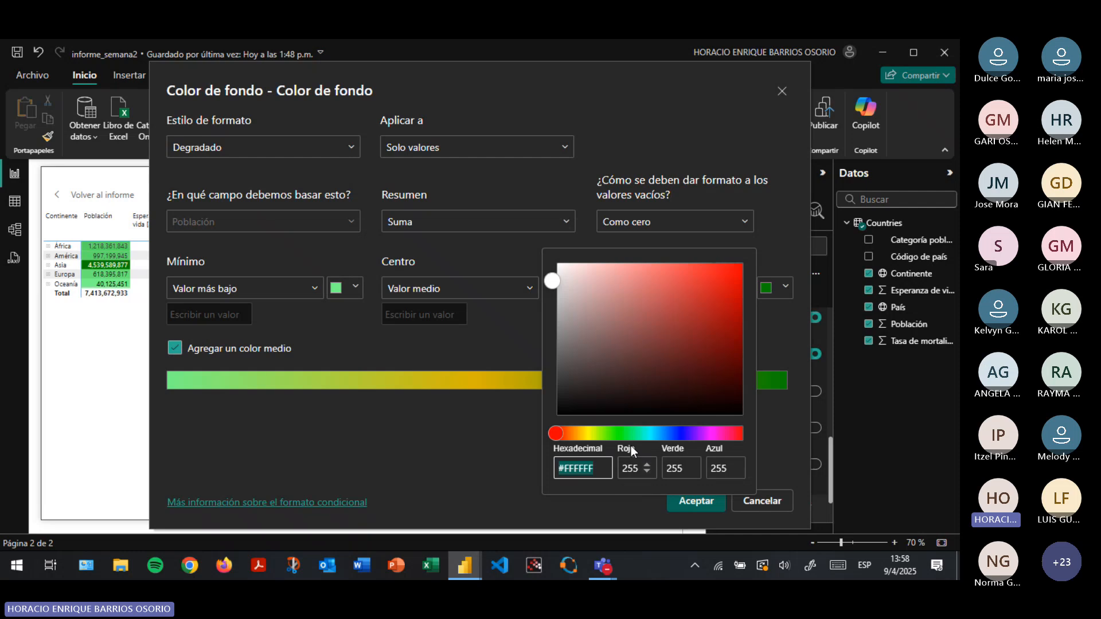
{"action": "left_click_drag", "start_coordinate": [717, 307], "coordinate": [744, 304]}
{"action": "left_click", "coordinate": [425, 342]}
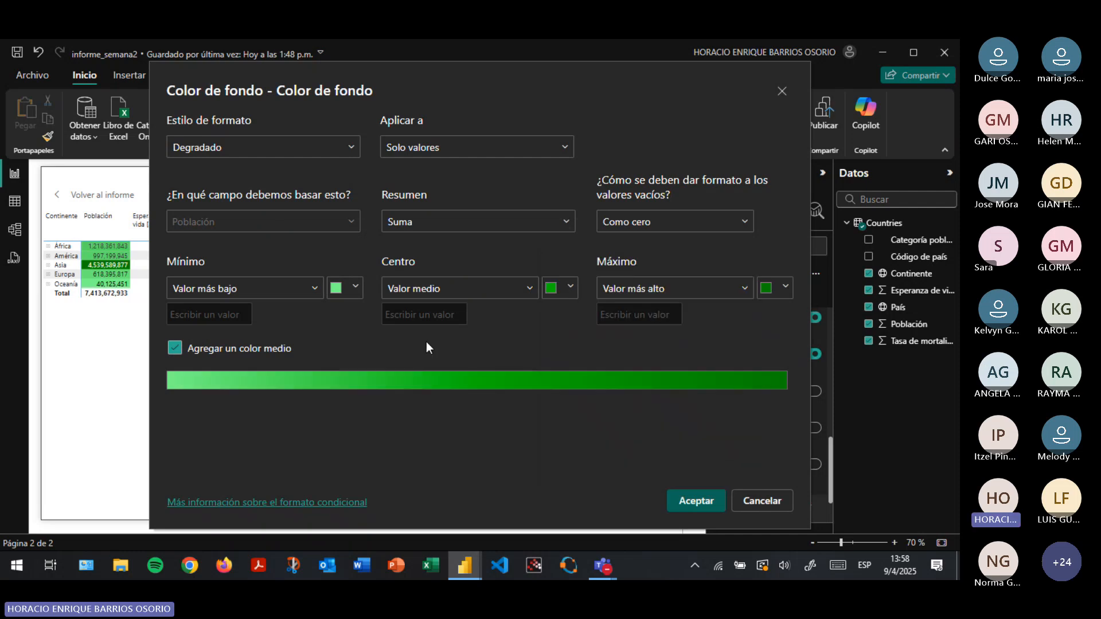
Set the background gradient's Máximo colour to a custom very dark green, about #003A07, and apply the conditional formatting
{"action": "left_click", "coordinate": [777, 287]}
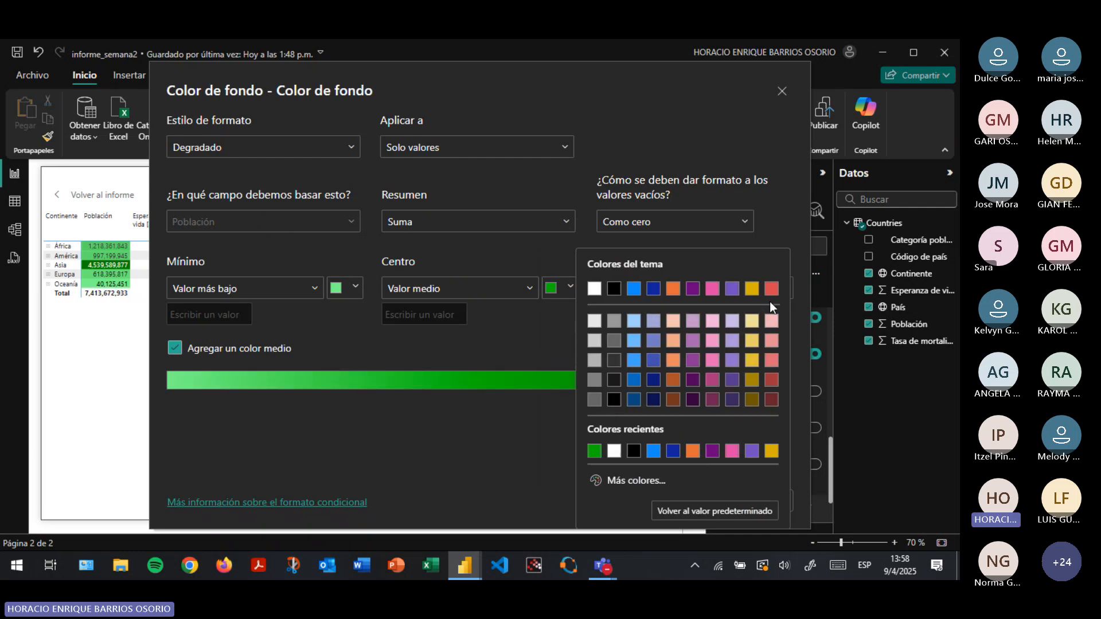
{"action": "left_click", "coordinate": [621, 483]}
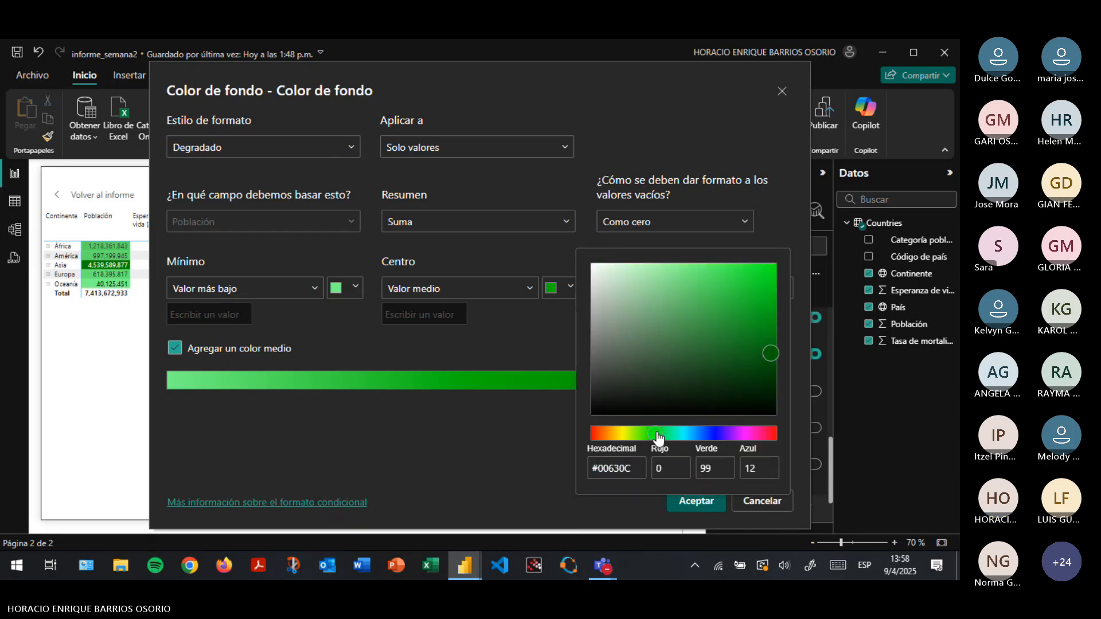
{"action": "left_click_drag", "start_coordinate": [767, 360], "coordinate": [783, 382]}
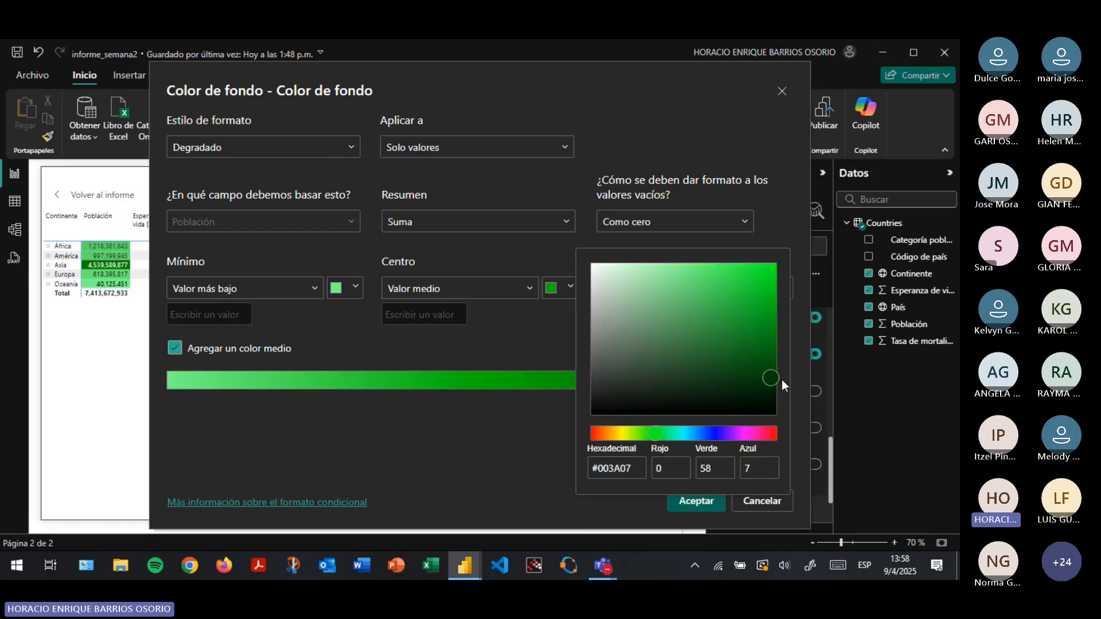
{"action": "left_click", "coordinate": [344, 406]}
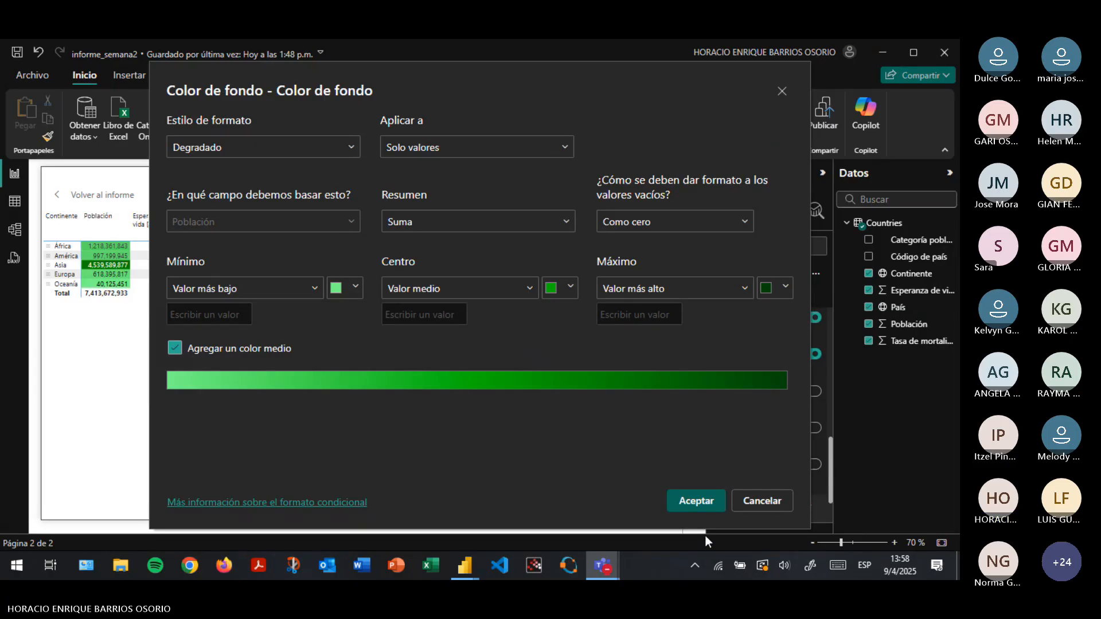
{"action": "left_click", "coordinate": [705, 506]}
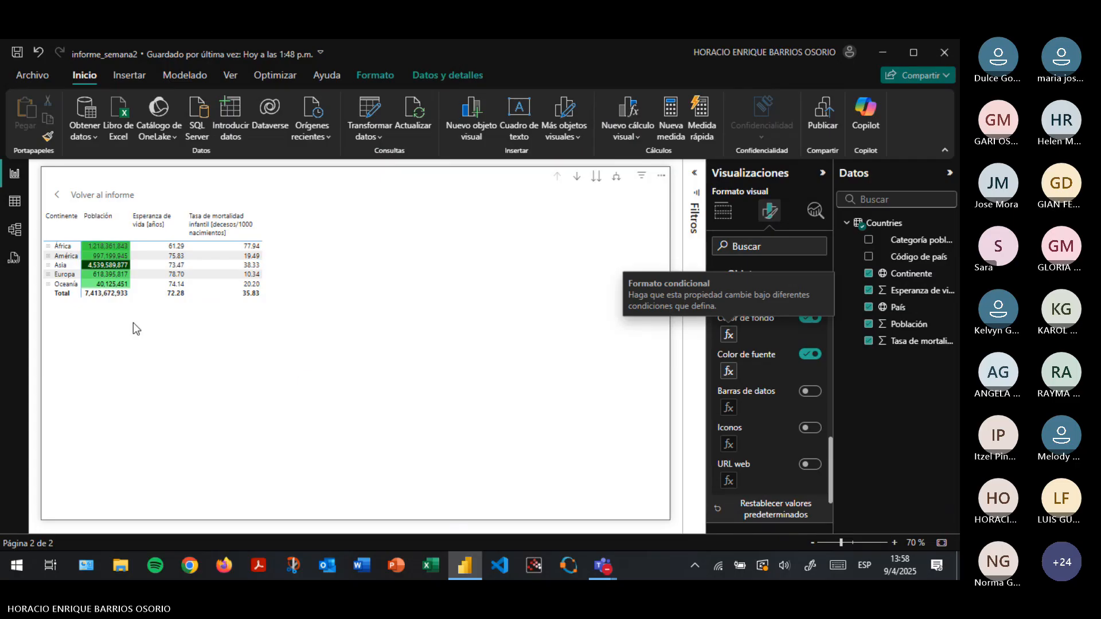
Expand the continents in the matrix down to country level and save the report
{"action": "left_click", "coordinate": [49, 283]}
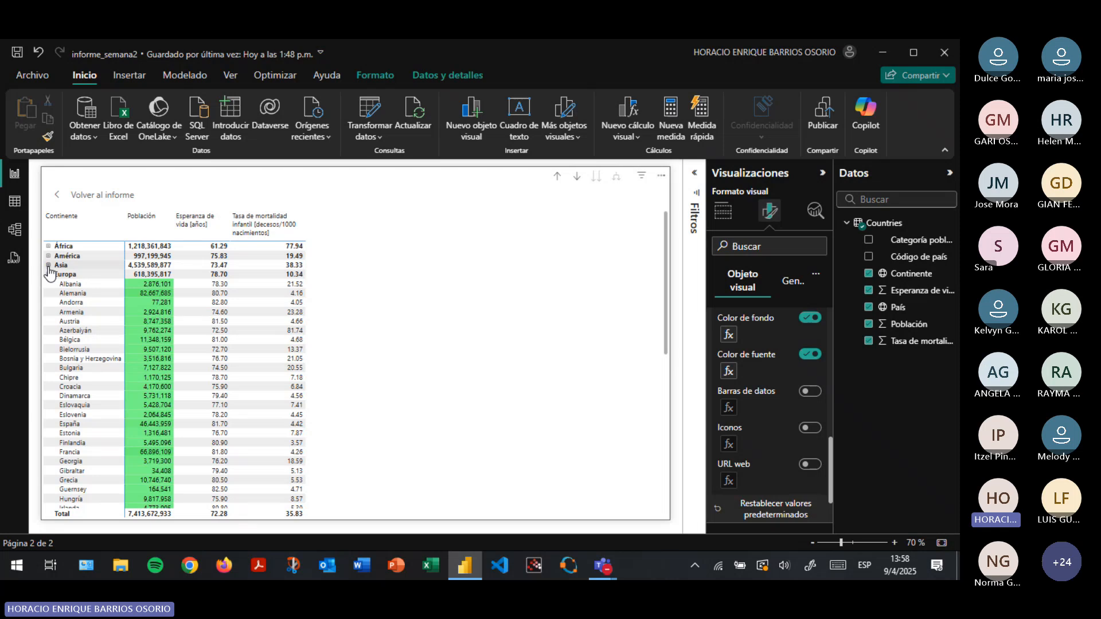
{"action": "left_click", "coordinate": [48, 265]}
{"action": "left_click", "coordinate": [48, 256]}
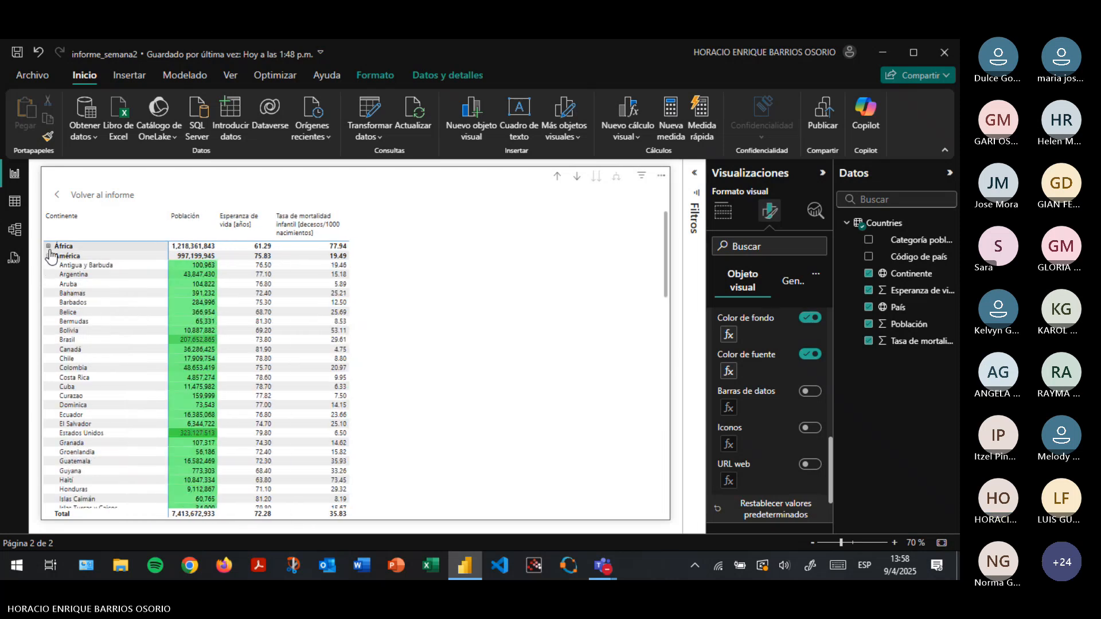
{"action": "left_click", "coordinate": [49, 247]}
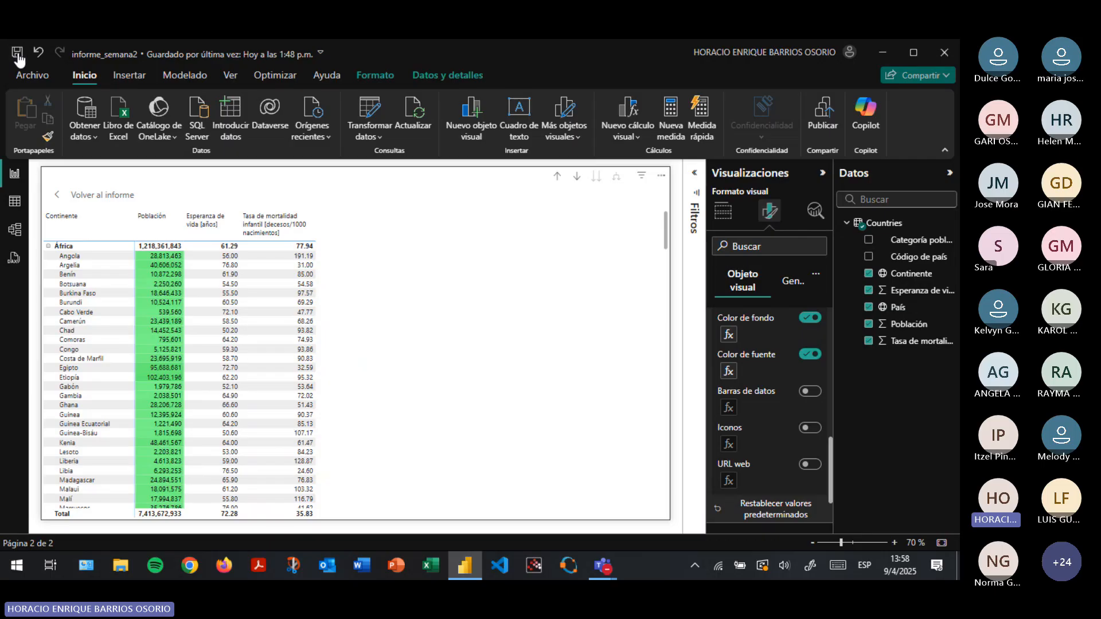
{"action": "key", "text": "ctrl+s"}
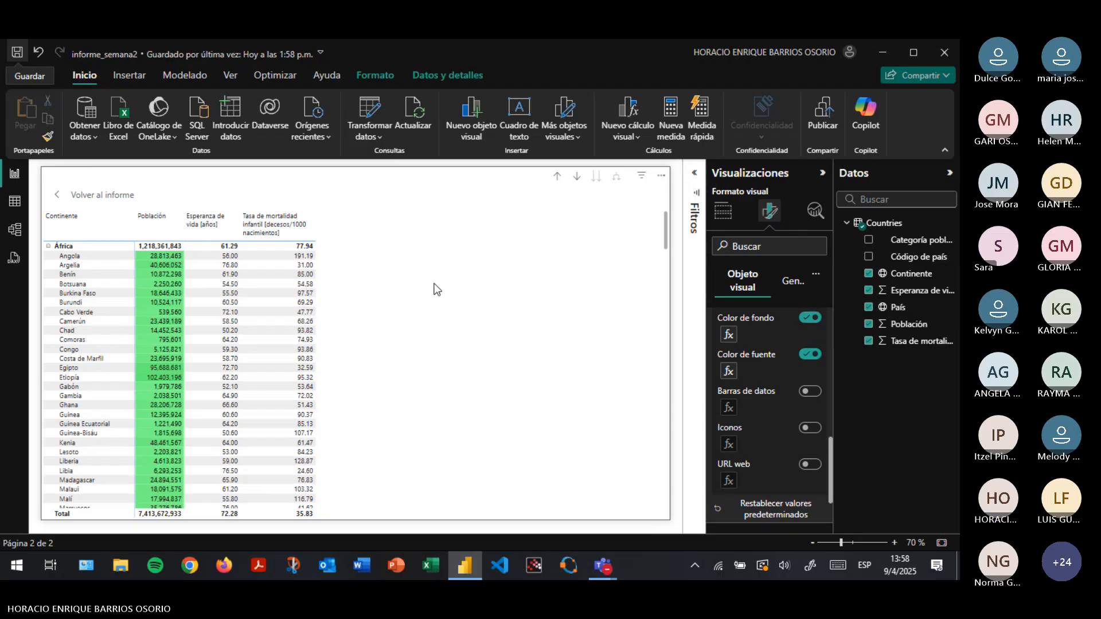
Leave the matrix's focus view and return to the full report page
{"action": "left_click", "coordinate": [108, 208]}
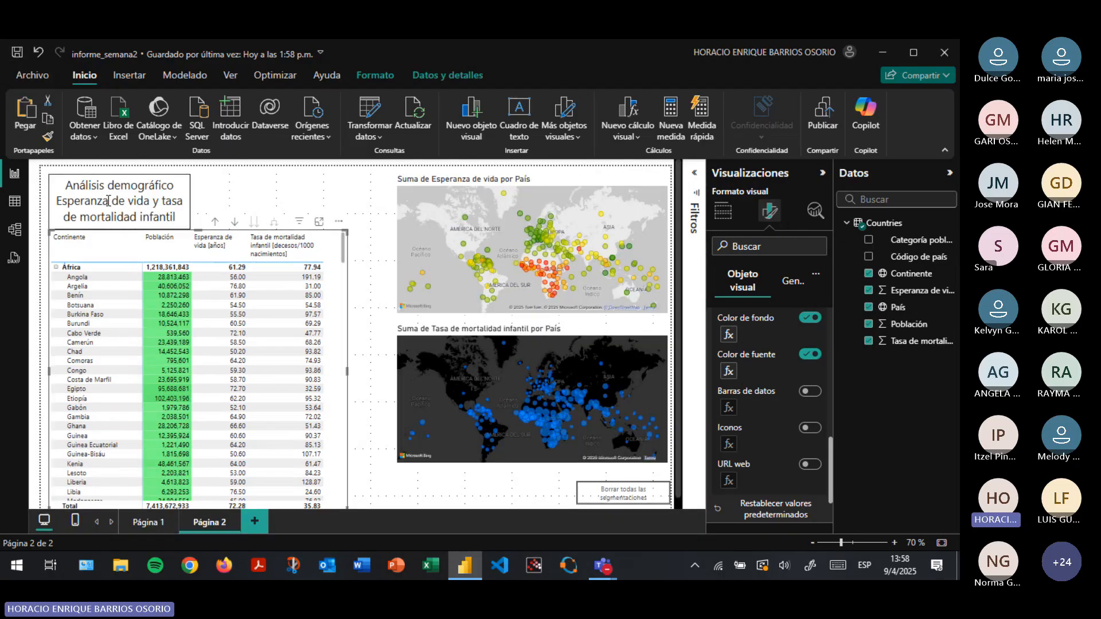
{"action": "left_click", "coordinate": [316, 223]}
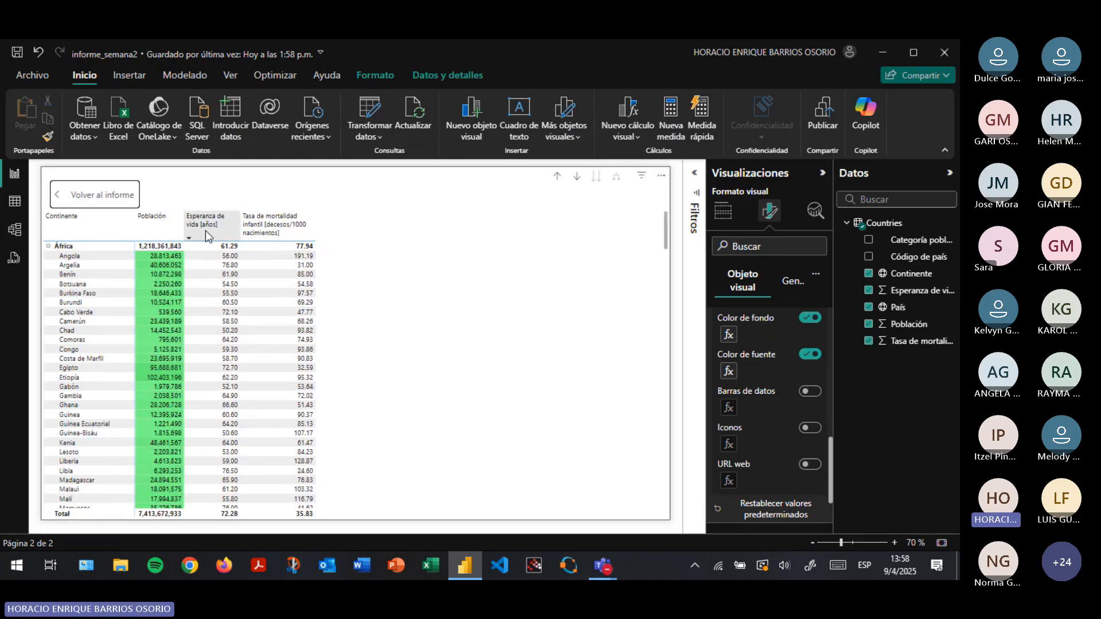
{"action": "left_click", "coordinate": [89, 201]}
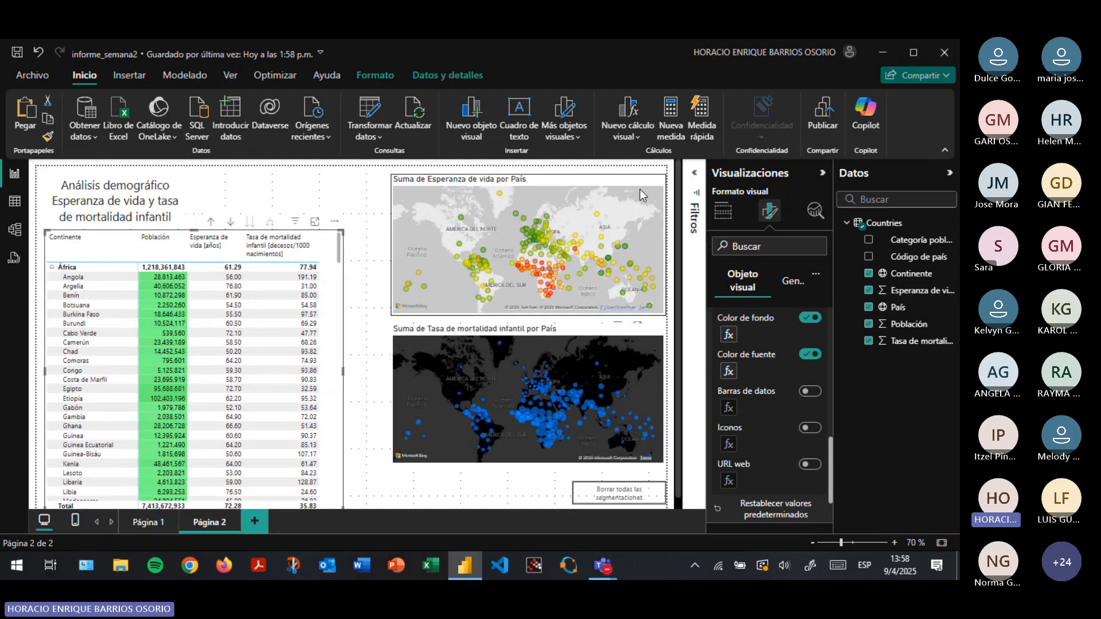
Open conditional formatting for the infant mortality map's bubble colours and set the format style to Degradado
{"action": "left_click", "coordinate": [582, 335]}
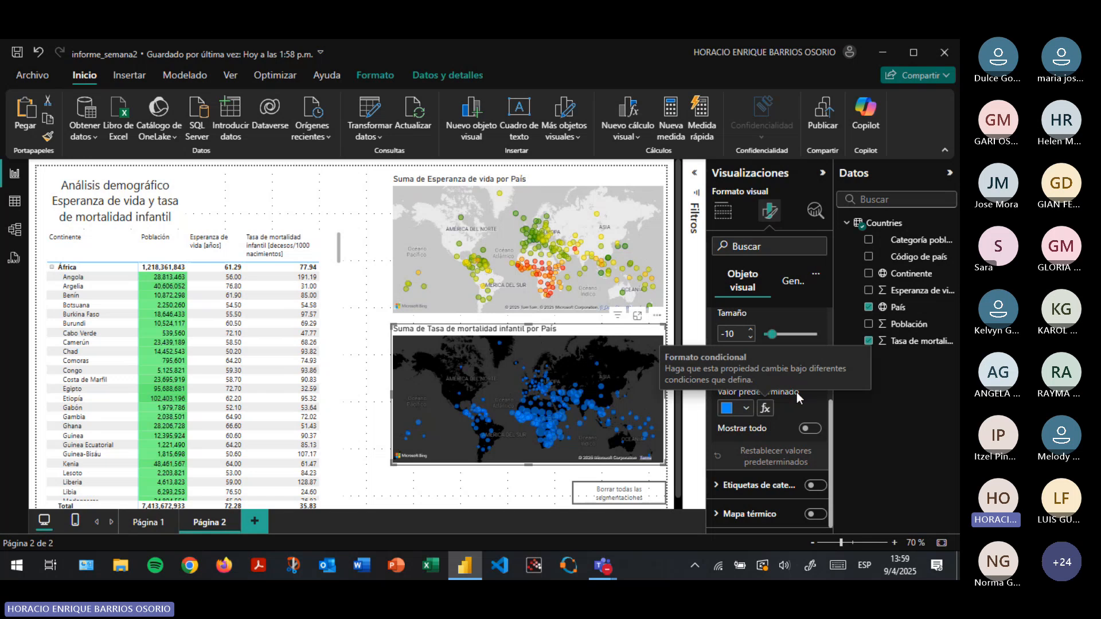
{"action": "left_click", "coordinate": [764, 410]}
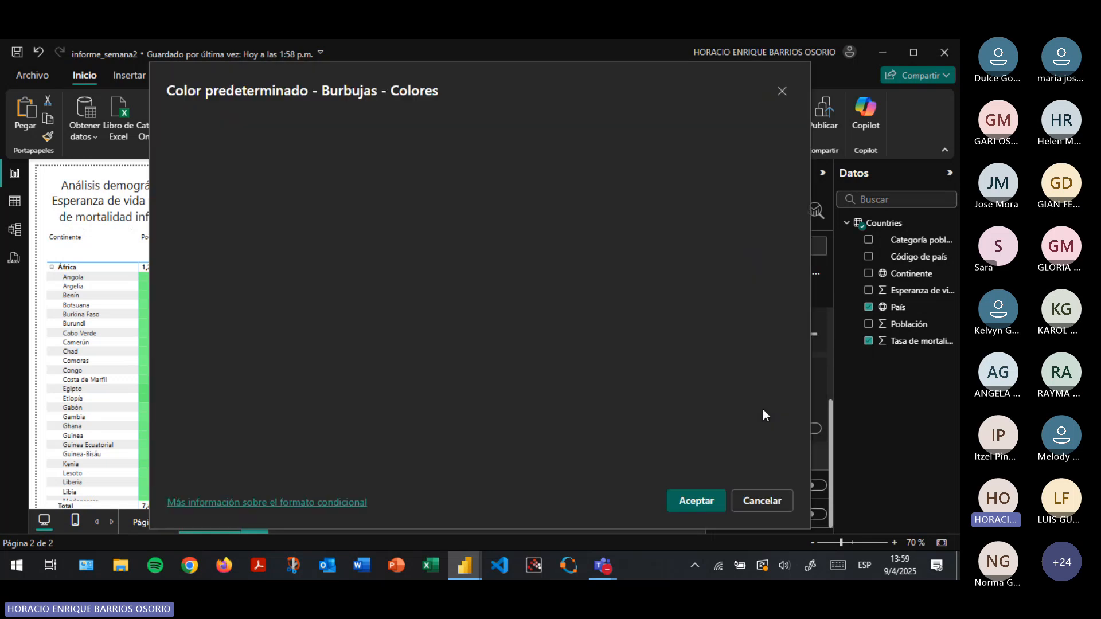
{"action": "left_click", "coordinate": [275, 147]}
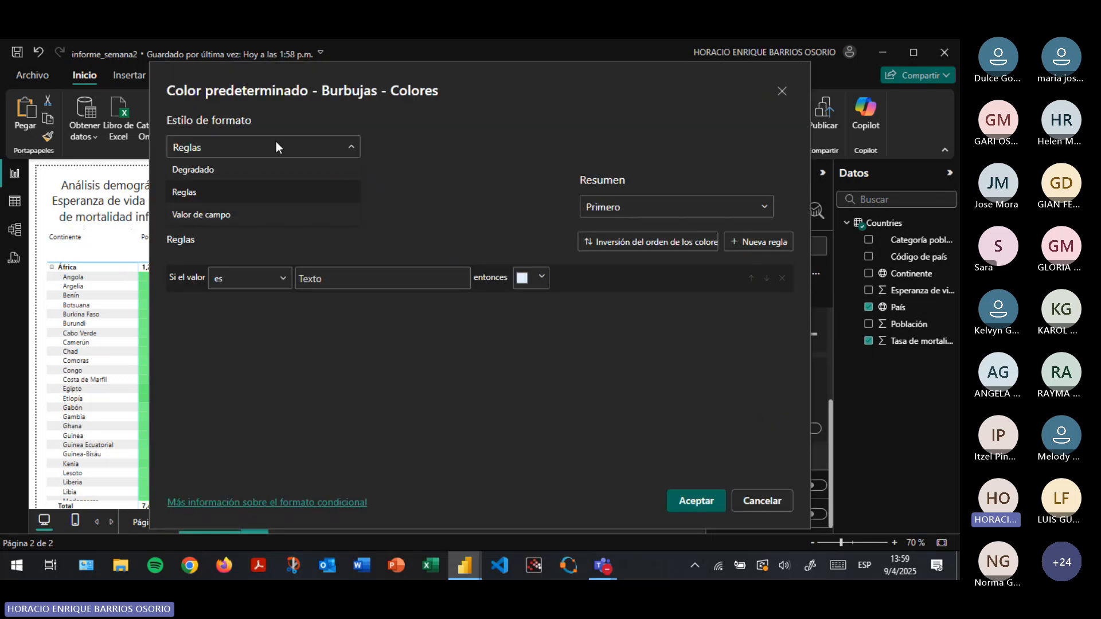
{"action": "left_click", "coordinate": [229, 171]}
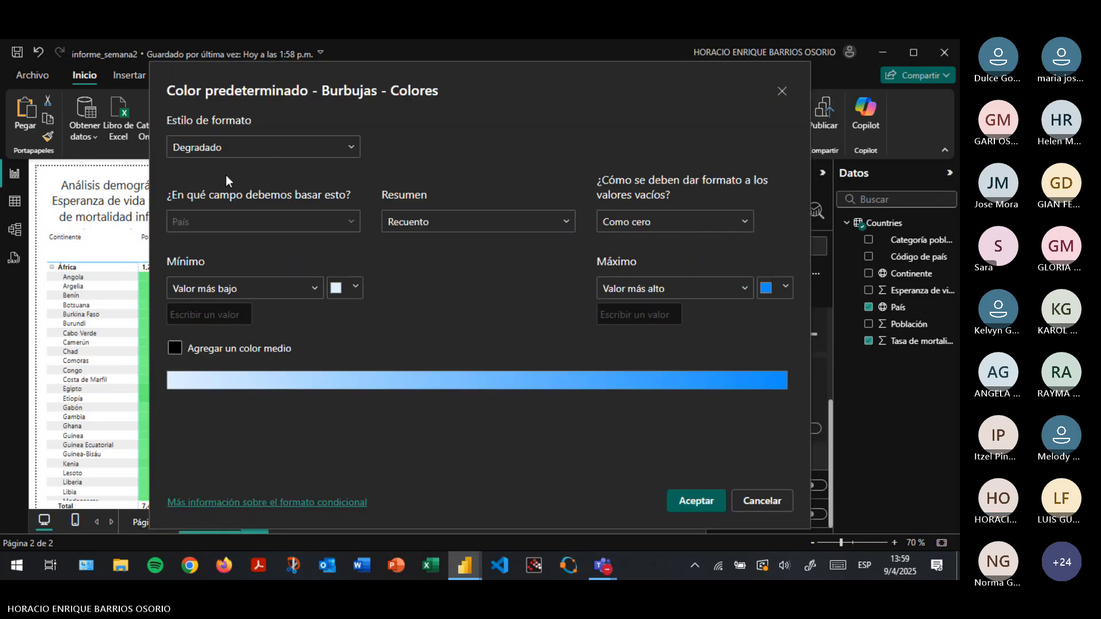
{"action": "left_click", "coordinate": [356, 292]}
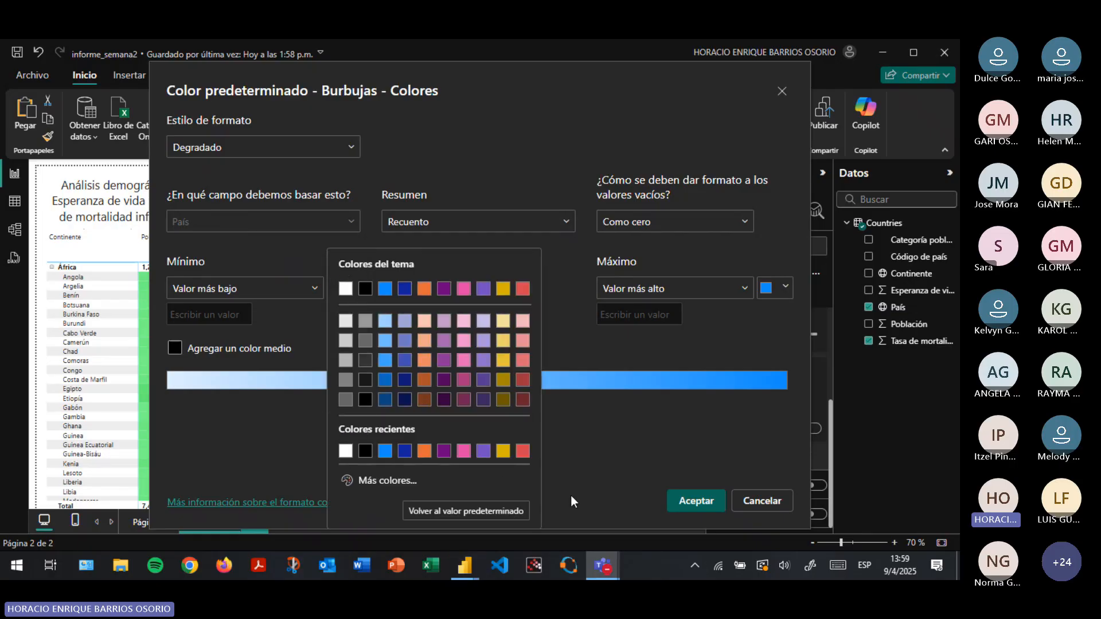
{"action": "left_click", "coordinate": [586, 328]}
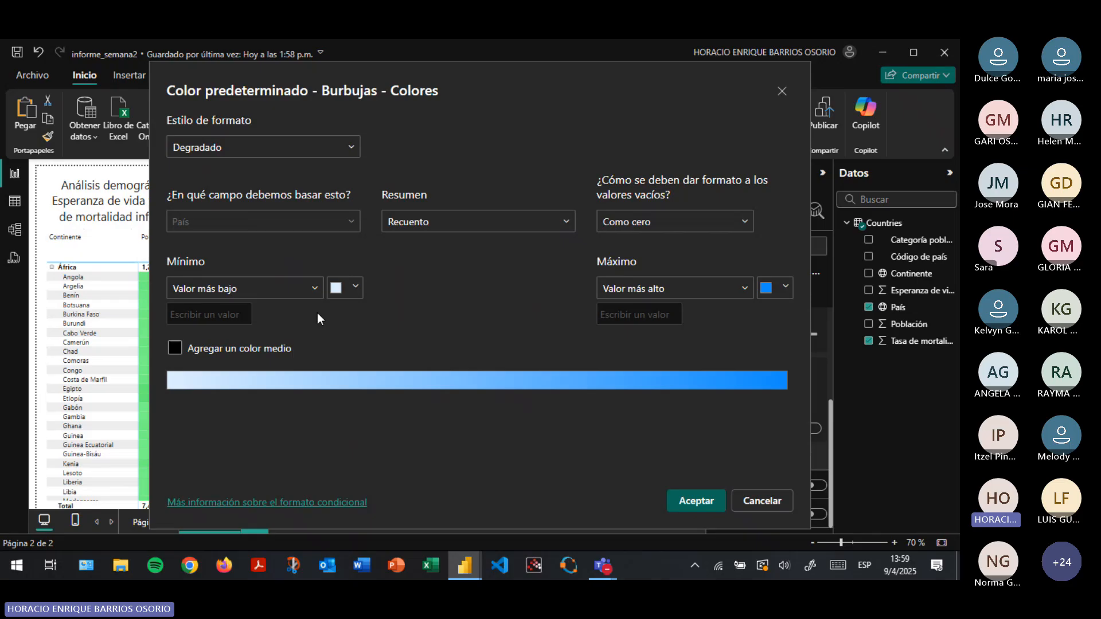
Add a middle colour to the bubble gradient, setting Mínimo to white and Centro to a dark red
{"action": "left_click", "coordinate": [174, 349]}
{"action": "left_click", "coordinate": [356, 293]}
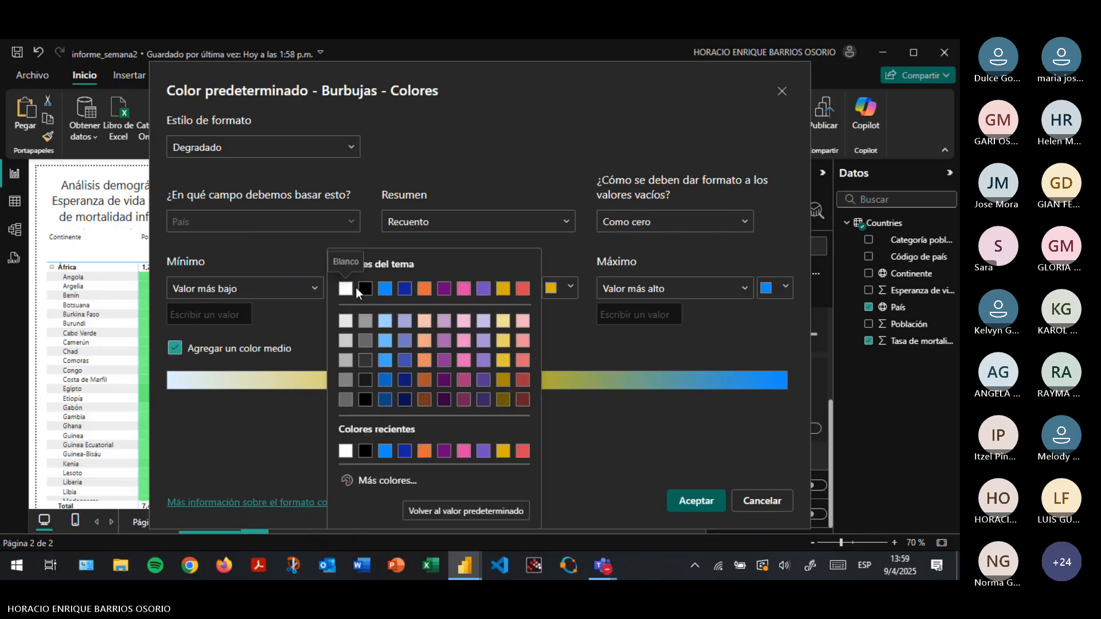
{"action": "left_click", "coordinate": [349, 451]}
{"action": "left_click", "coordinate": [570, 287]}
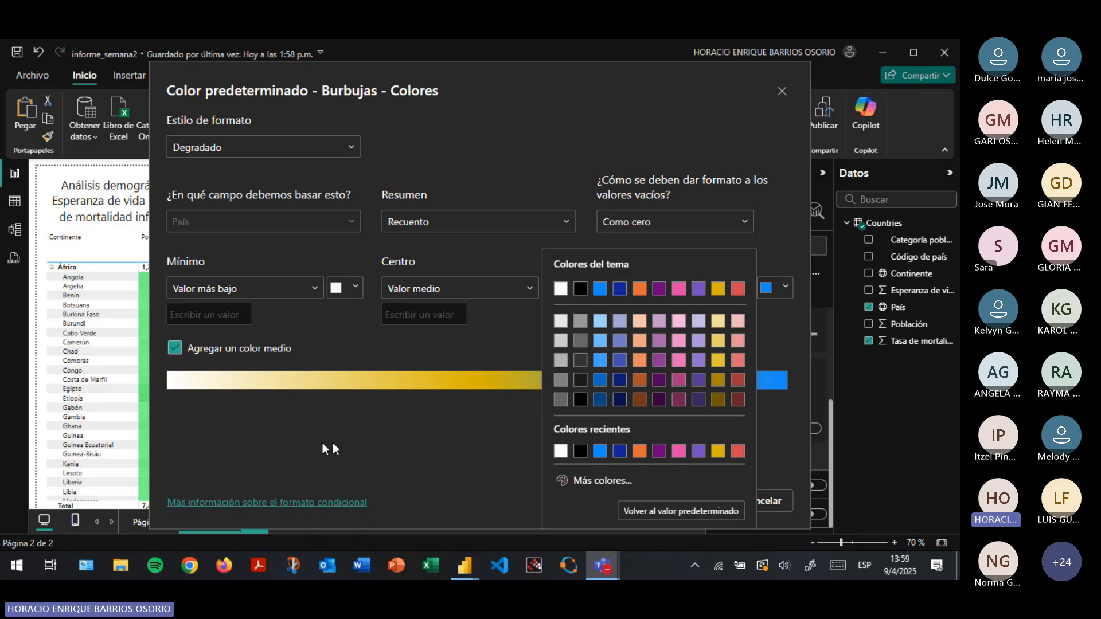
{"action": "left_click", "coordinate": [738, 381]}
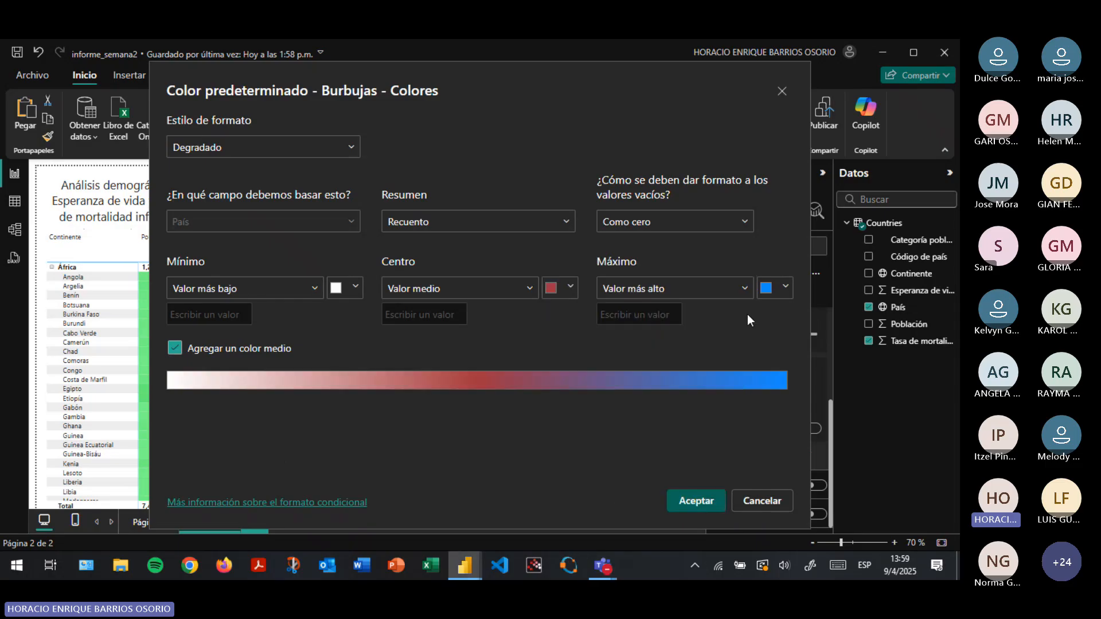
Set the bubble gradient's Máximo to the custom red #FF0000 and apply the conditional formatting
{"action": "left_click", "coordinate": [777, 291]}
{"action": "left_click", "coordinate": [605, 481]}
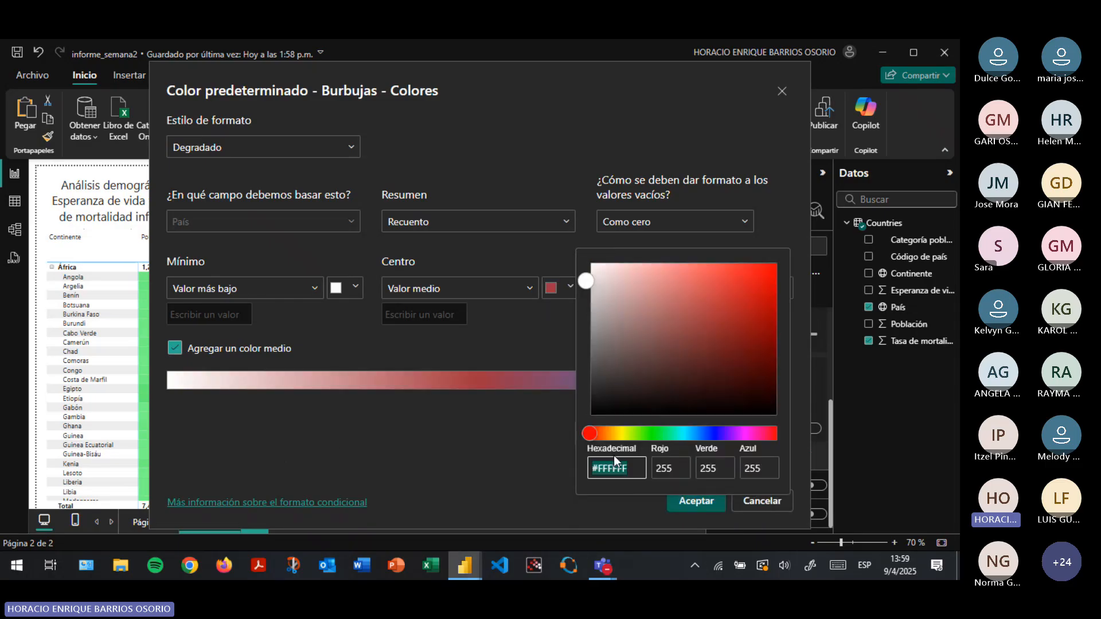
{"action": "left_click_drag", "start_coordinate": [658, 337], "coordinate": [784, 253]}
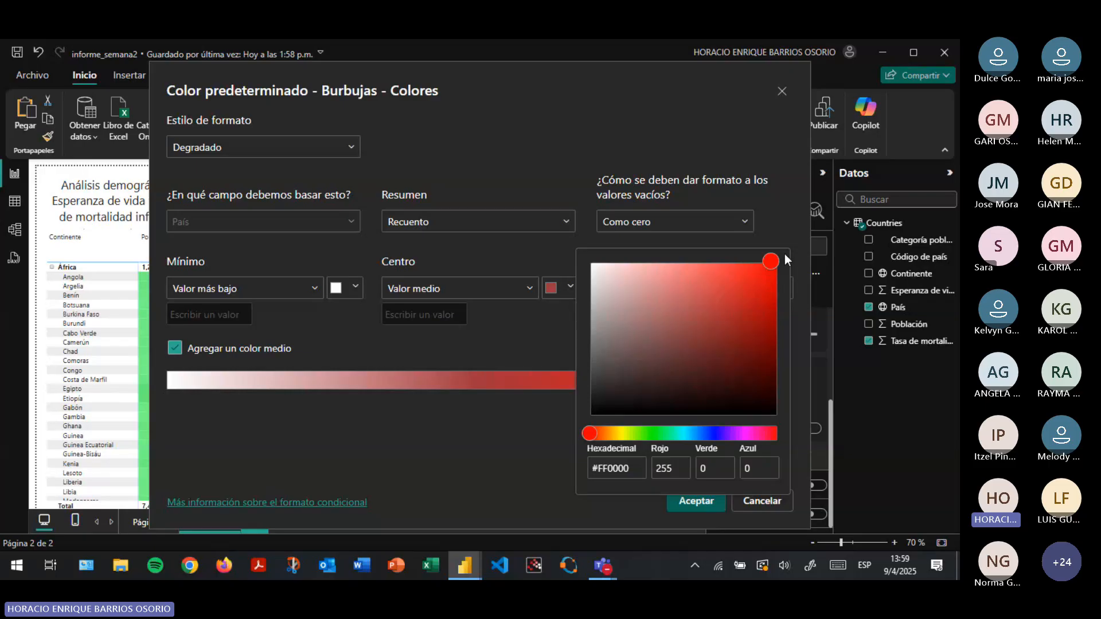
{"action": "left_click", "coordinate": [528, 410]}
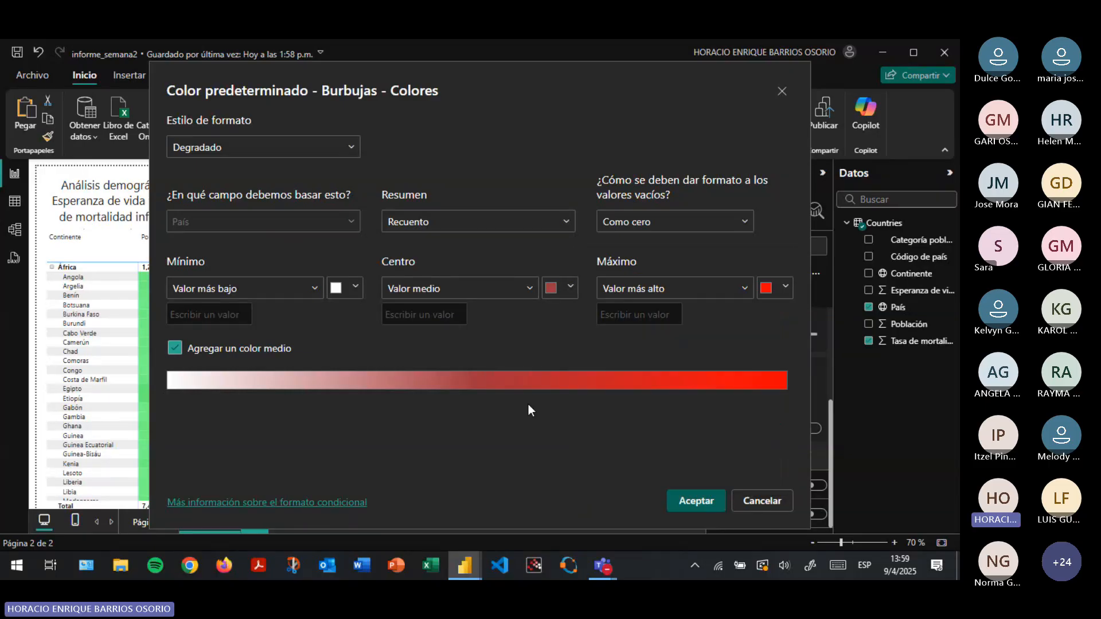
{"action": "left_click", "coordinate": [697, 502]}
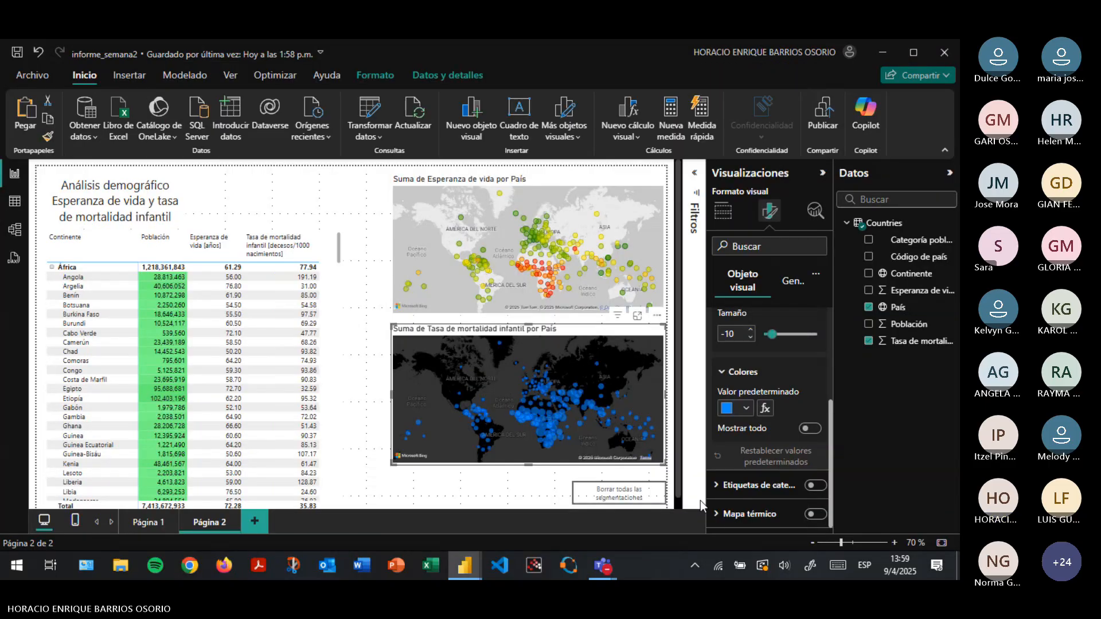
Show the infant mortality map in focus view and set its bubble gradient's Mínimo to a custom bright green, about #4BF900
{"action": "left_click", "coordinate": [636, 317]}
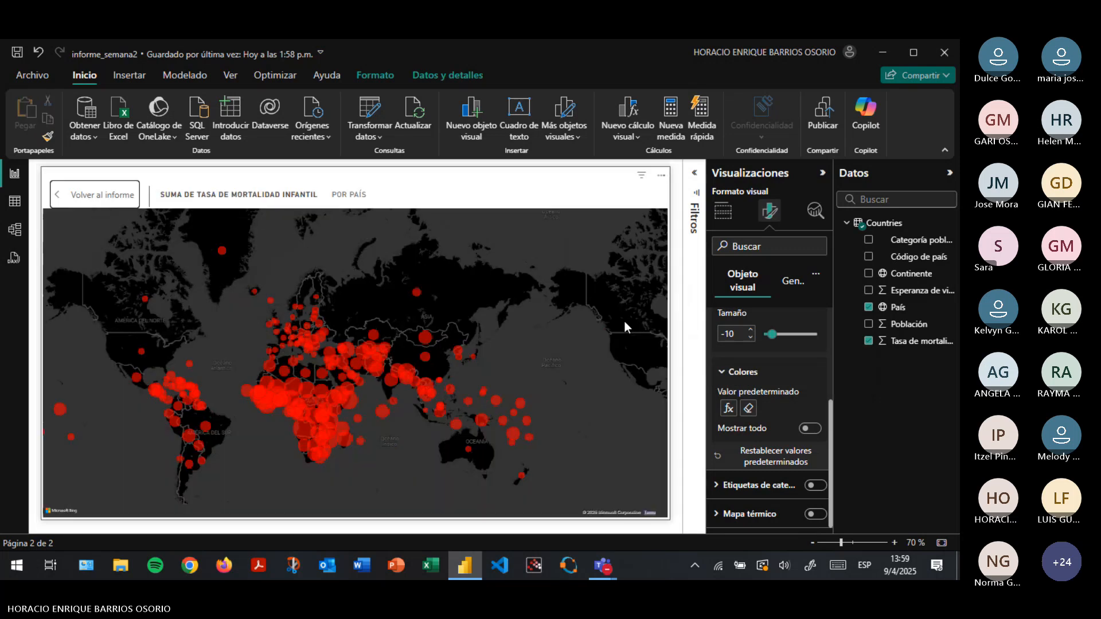
{"action": "left_click", "coordinate": [729, 410]}
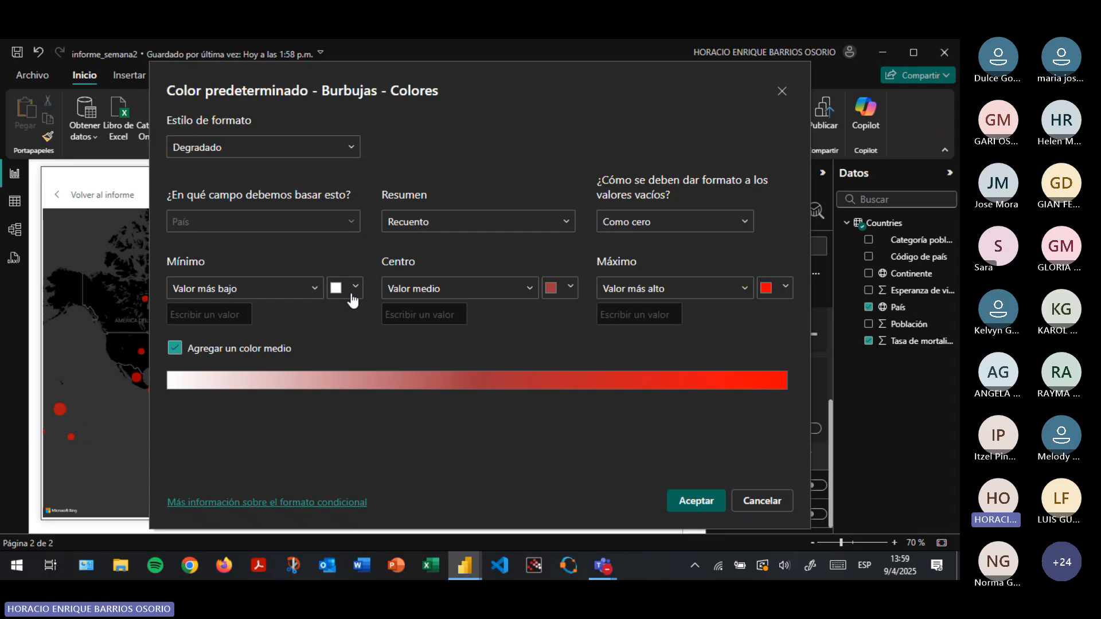
{"action": "left_click", "coordinate": [352, 295]}
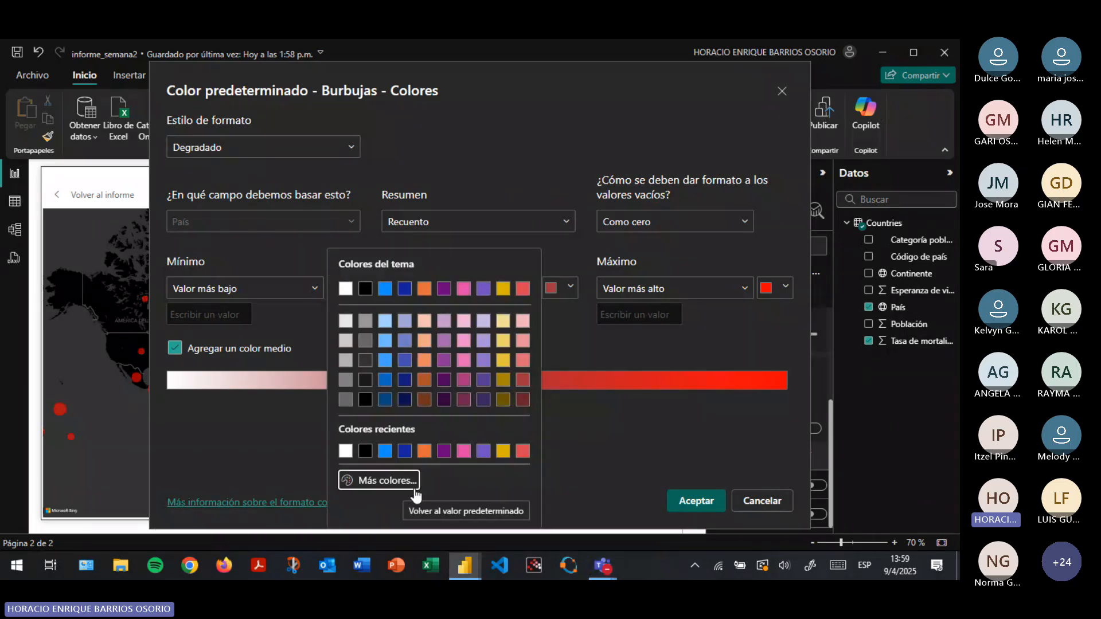
{"action": "left_click", "coordinate": [384, 481]}
{"action": "left_click_drag", "start_coordinate": [407, 437], "coordinate": [395, 437]}
{"action": "left_click_drag", "start_coordinate": [453, 329], "coordinate": [529, 267]}
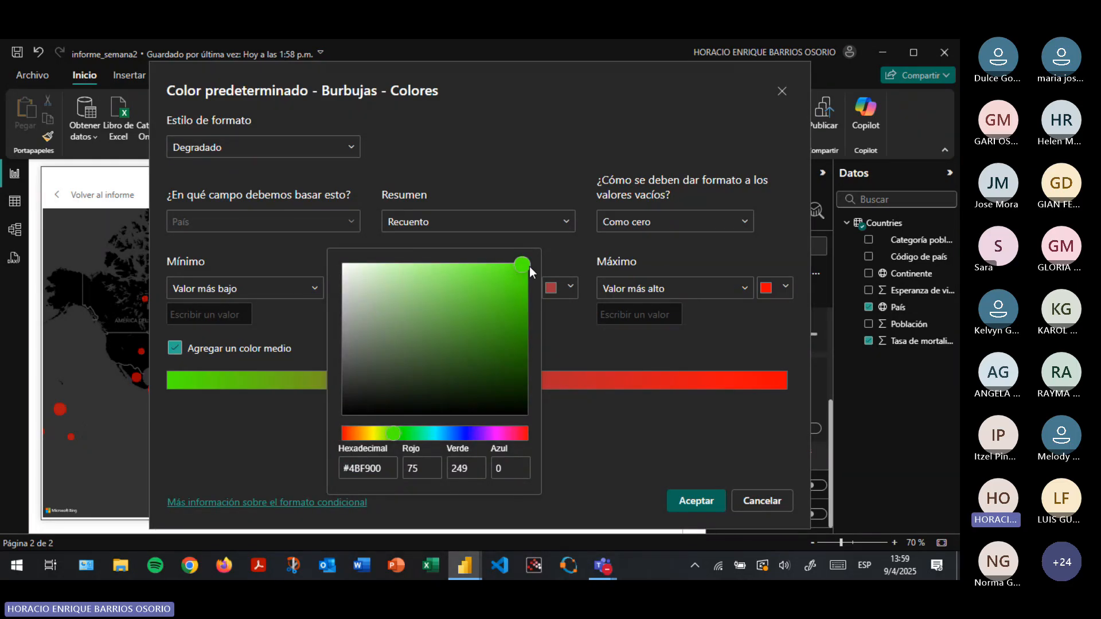
{"action": "left_click", "coordinate": [607, 424]}
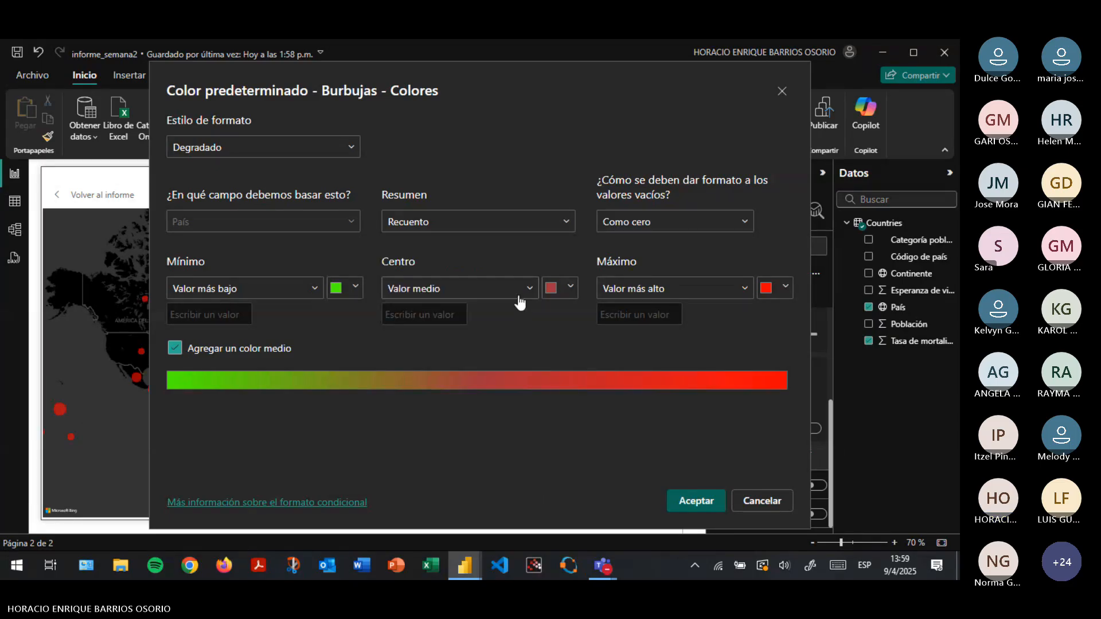
Set the bubble gradient's Centro to a custom yellow, about #E2E600, and apply the conditional formatting
{"action": "left_click", "coordinate": [569, 288]}
{"action": "left_click", "coordinate": [594, 482]}
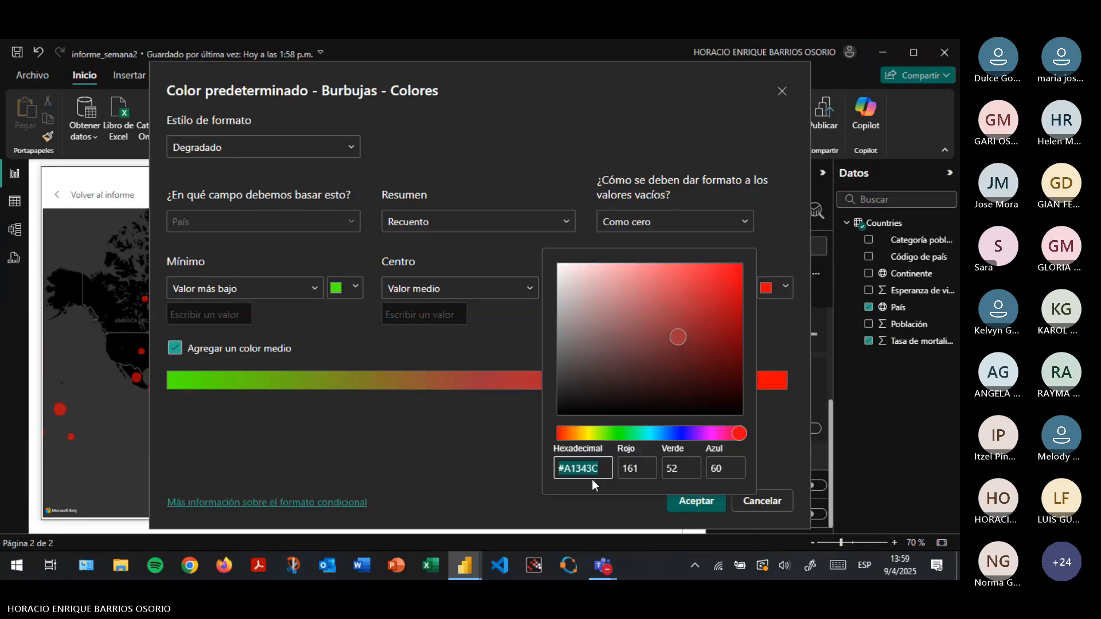
{"action": "left_click", "coordinate": [588, 433]}
{"action": "left_click_drag", "start_coordinate": [697, 303], "coordinate": [748, 274]}
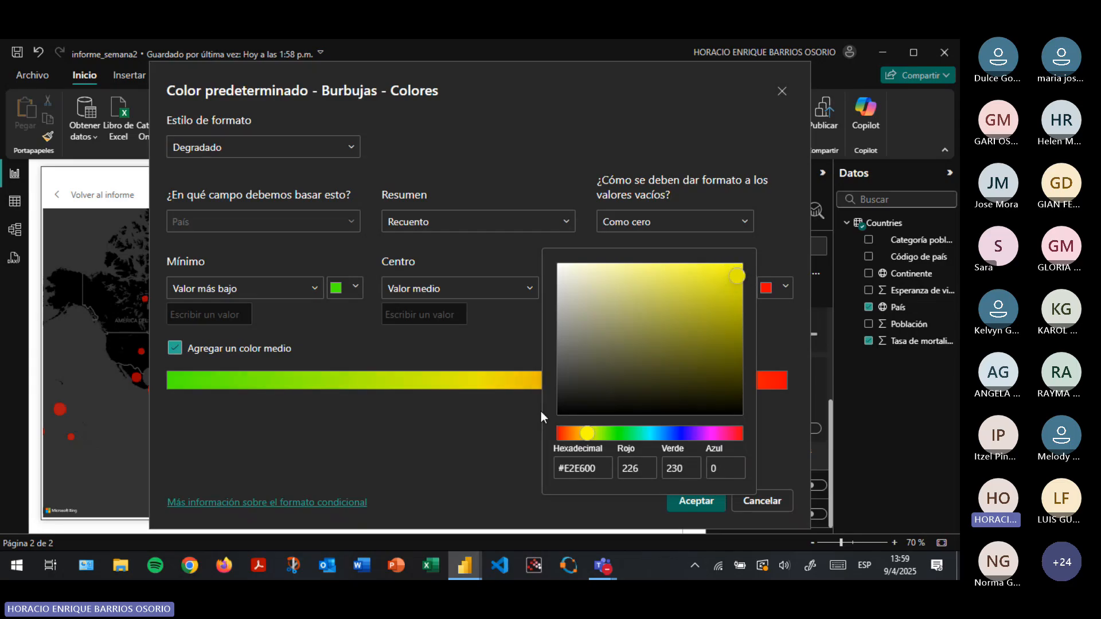
{"action": "left_click", "coordinate": [510, 434]}
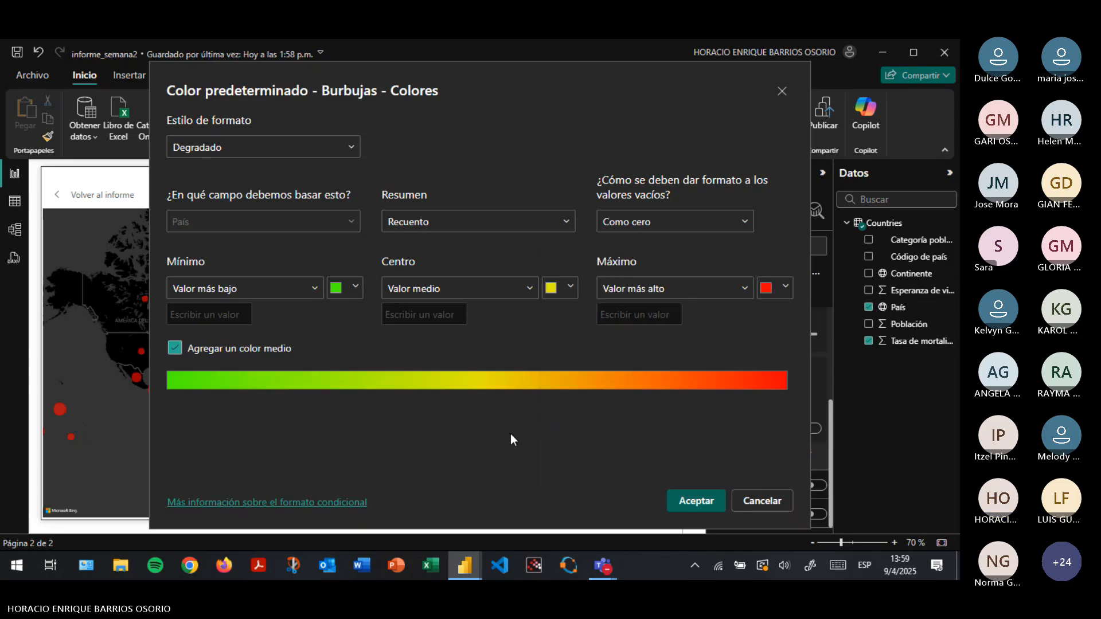
{"action": "left_click", "coordinate": [705, 503]}
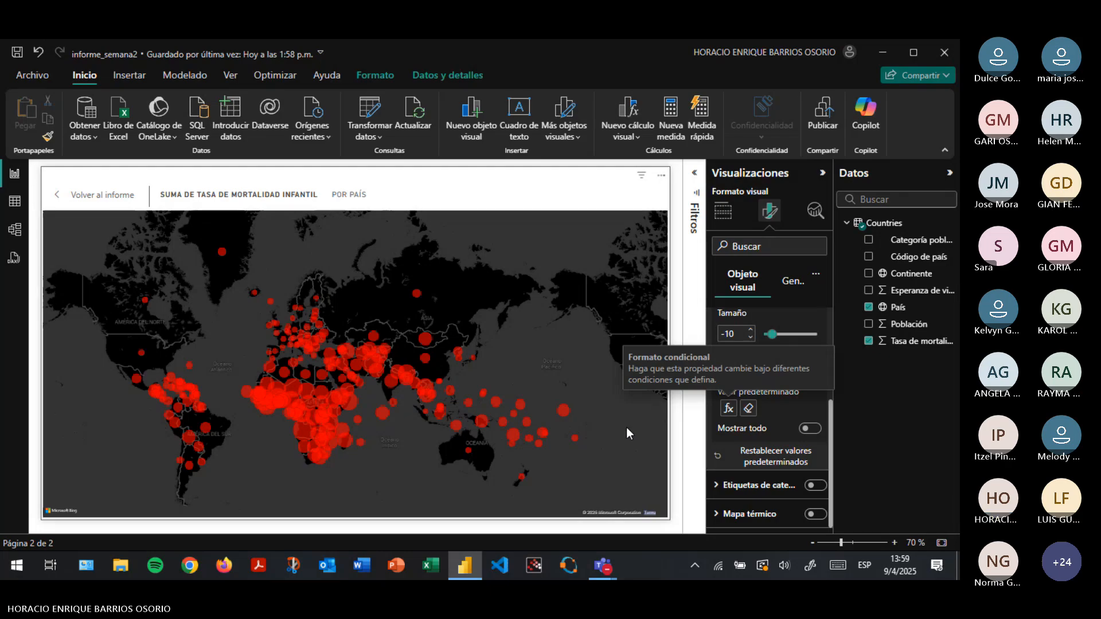
Recheck the infant mortality map's bubble gradient settings and accept them as they are
{"action": "left_click", "coordinate": [730, 410]}
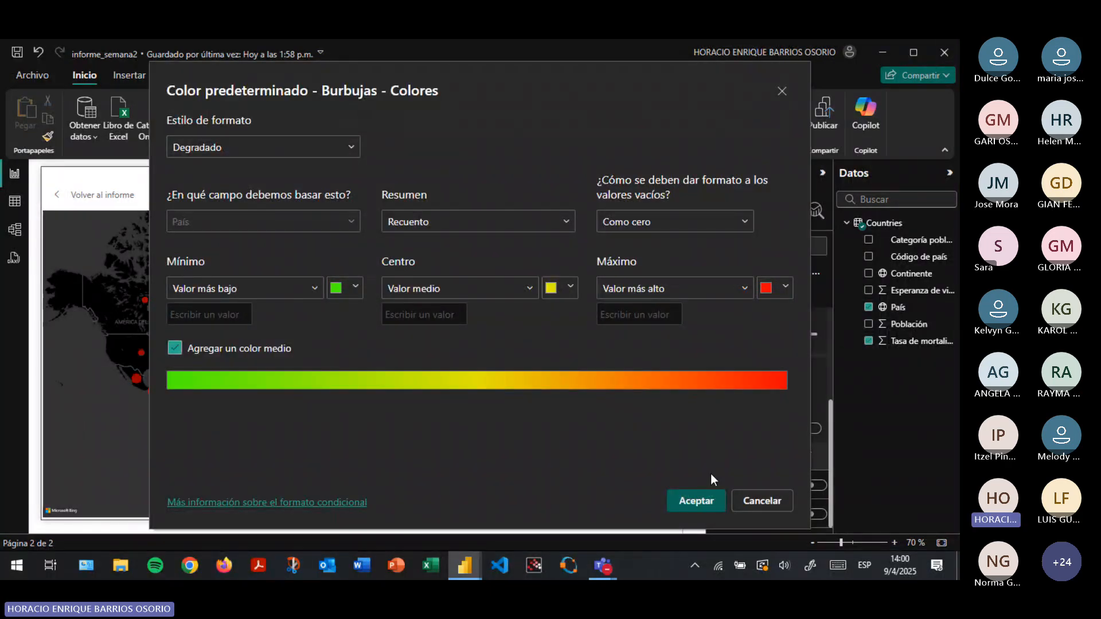
{"action": "left_click", "coordinate": [708, 501]}
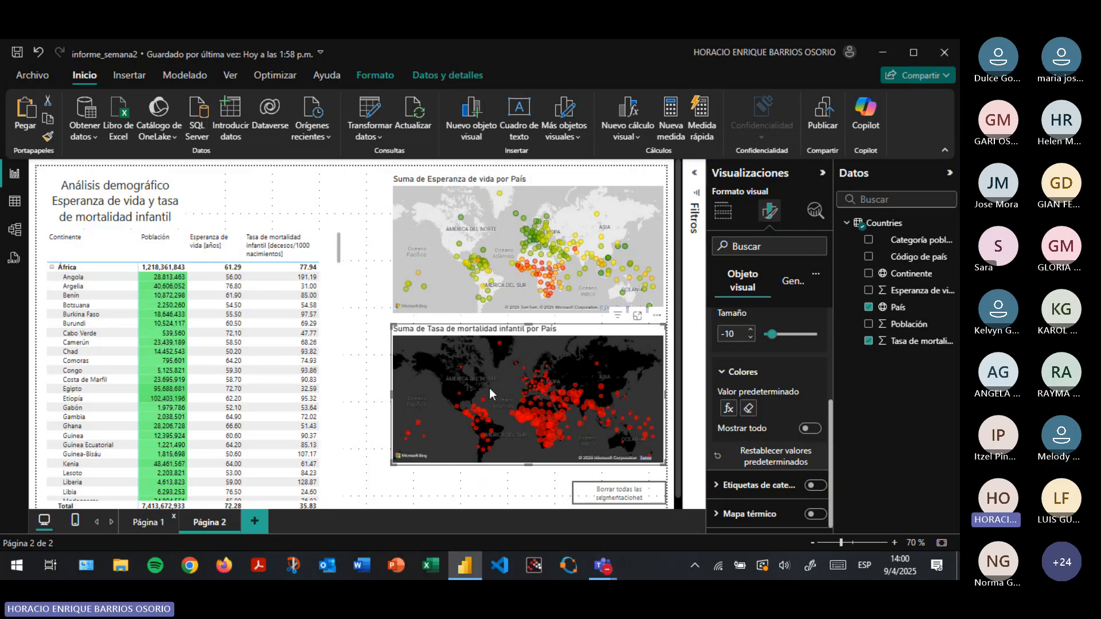
Check the countries' infant mortality rates in the Página 2 matrix, save the report and minimise it to show the Teams meeting chat
{"action": "left_click", "coordinate": [151, 523]}
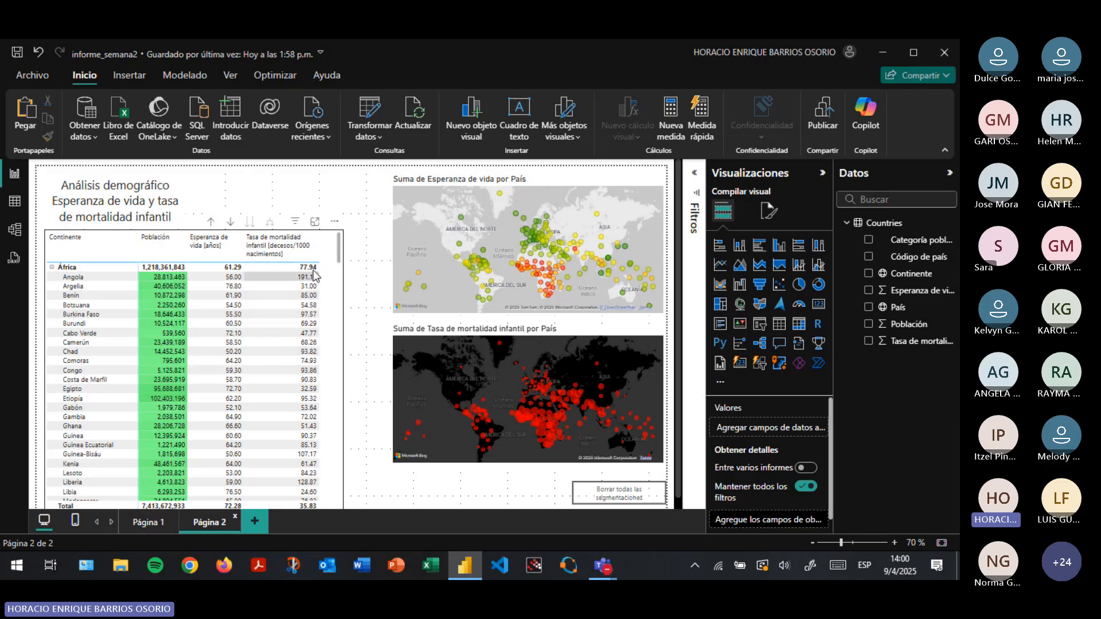
{"action": "scroll", "coordinate": [314, 427], "scroll_direction": "down", "scroll_amount": 10}
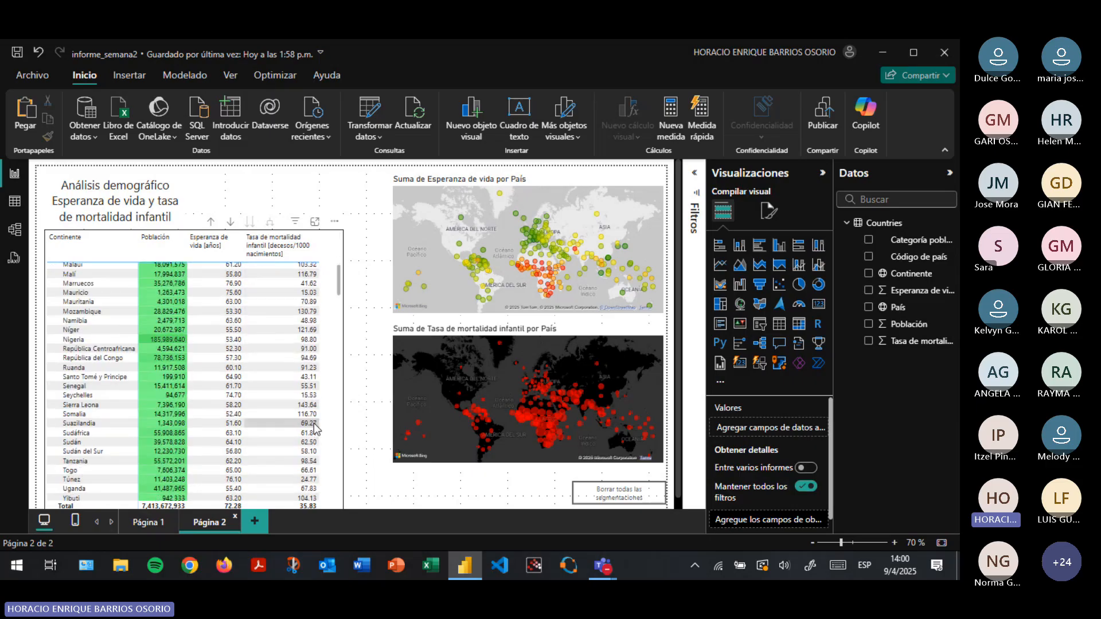
{"action": "scroll", "coordinate": [315, 427], "scroll_direction": "up", "scroll_amount": 15}
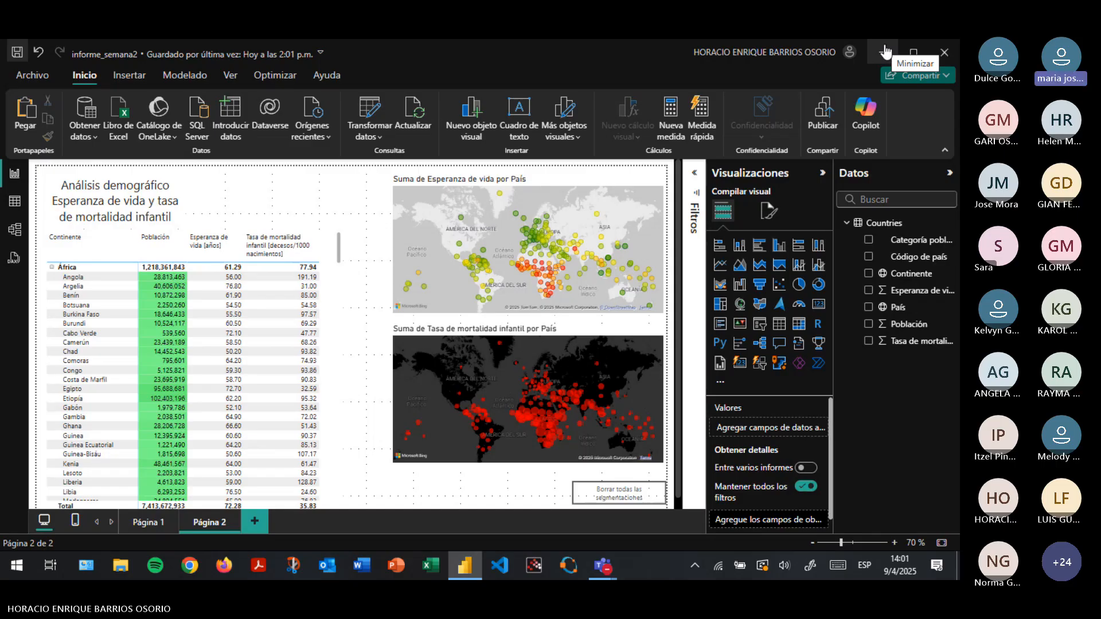
{"action": "left_click", "coordinate": [886, 51]}
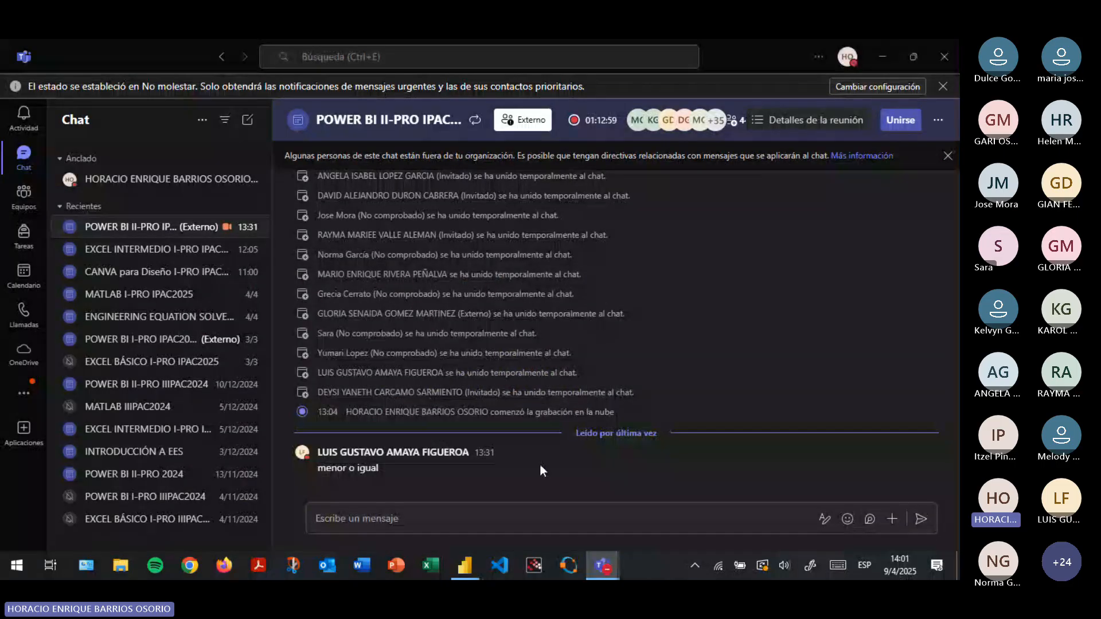